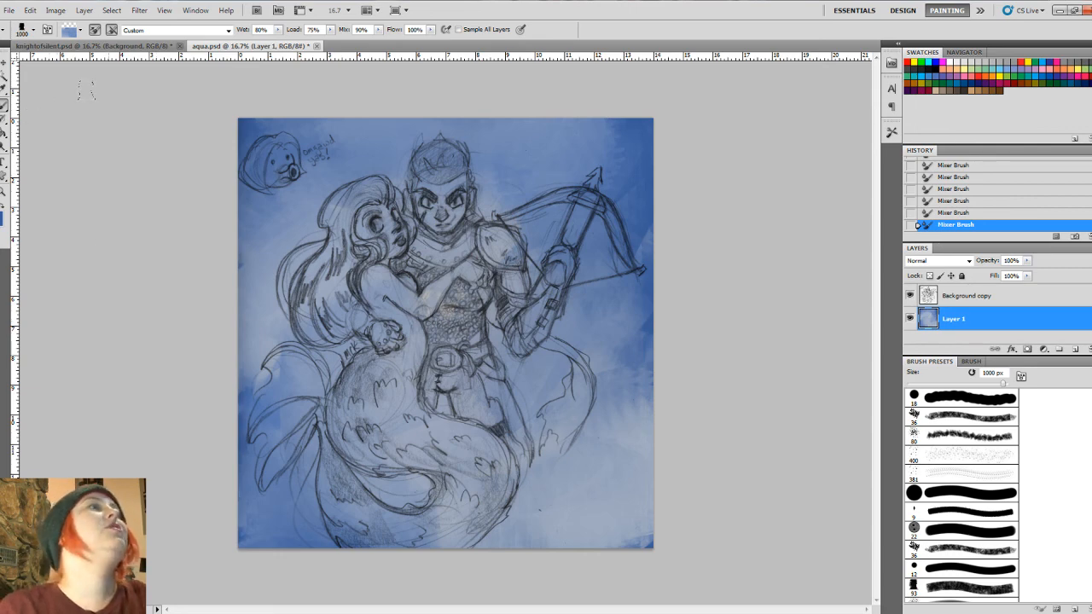
Step: Add a new layer above Layer 1 and choose the large solid round preset for the Brush tool
{"action": "left_click_drag", "start_coordinate": [4, 106], "coordinate": [35, 109]}
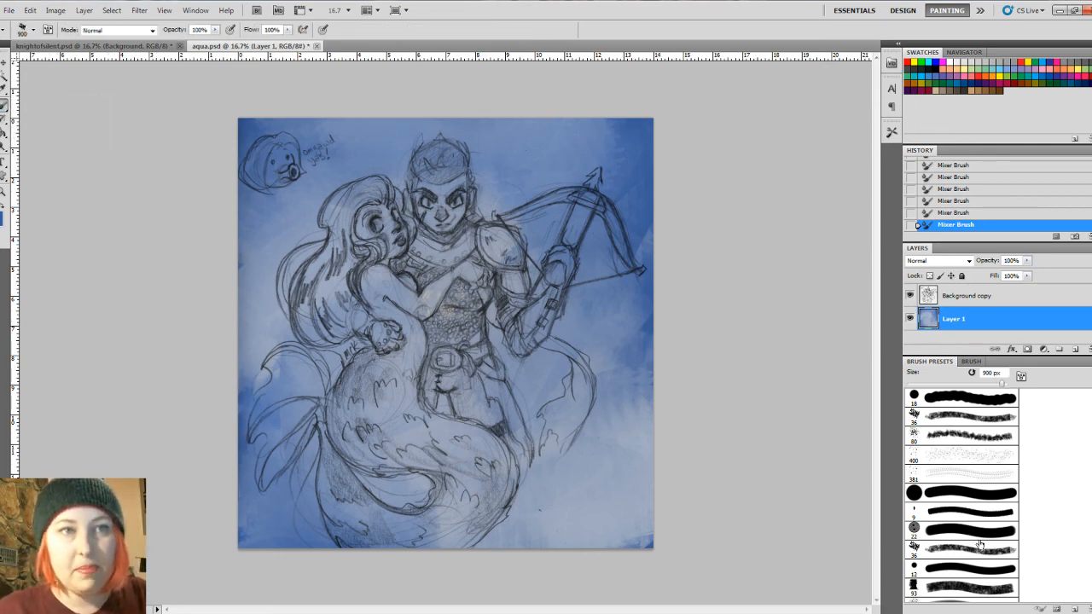
{"action": "left_click", "coordinate": [1076, 349]}
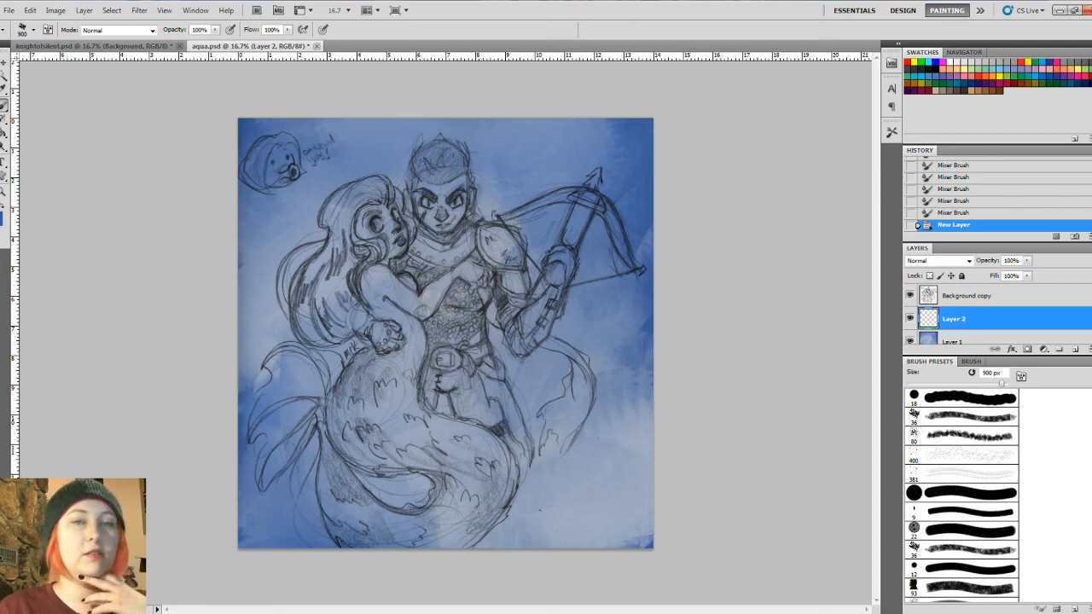
{"action": "scroll", "coordinate": [961, 495], "scroll_direction": "down", "scroll_amount": 5}
{"action": "scroll", "coordinate": [962, 495], "scroll_direction": "up", "scroll_amount": 5}
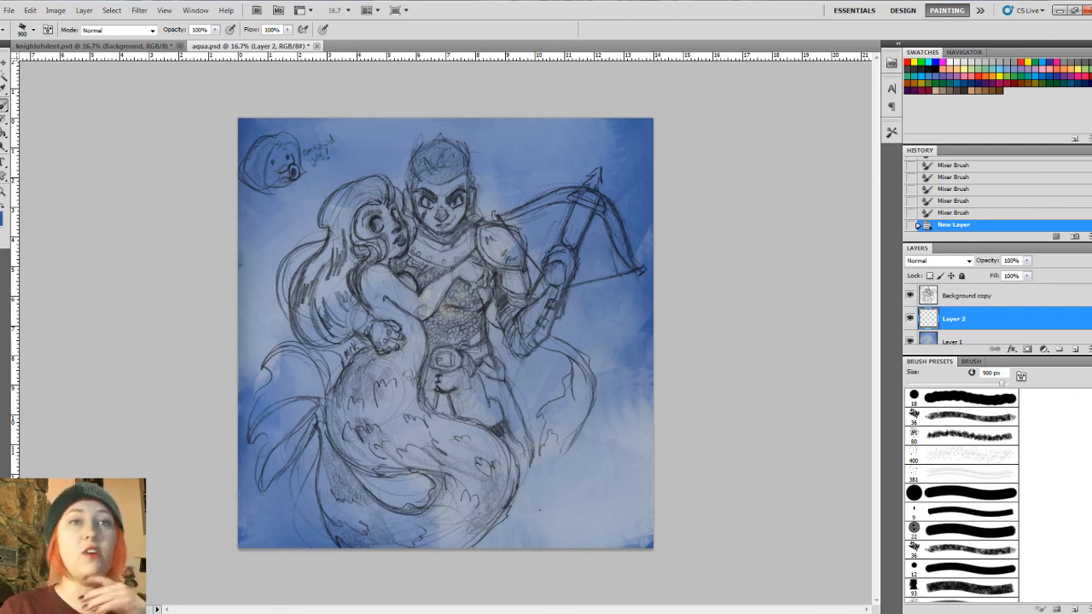
{"action": "scroll", "coordinate": [961, 495], "scroll_direction": "down", "scroll_amount": 4}
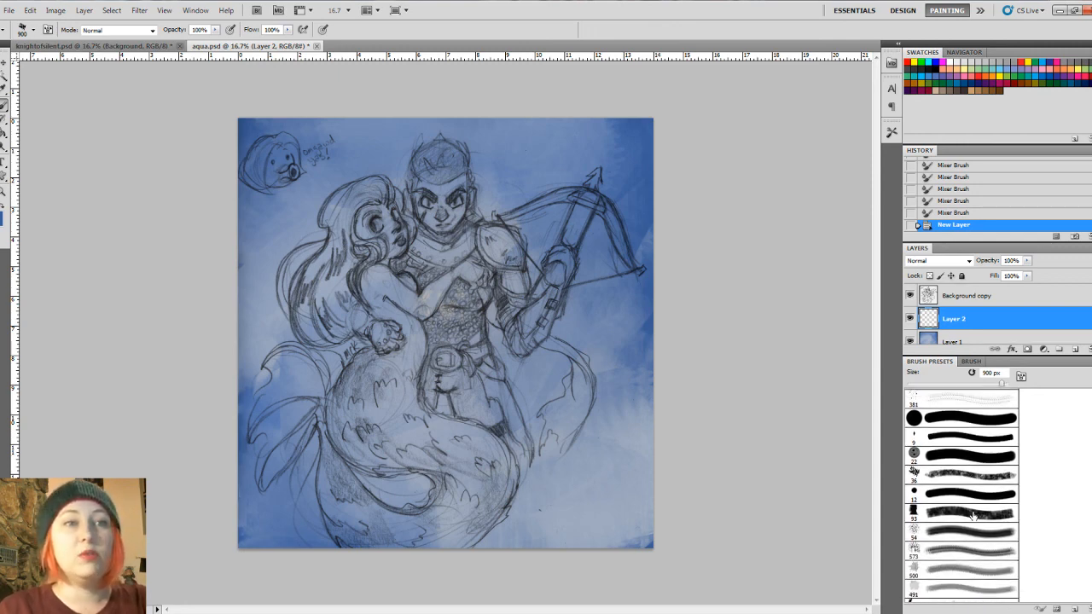
{"action": "left_click", "coordinate": [962, 418]}
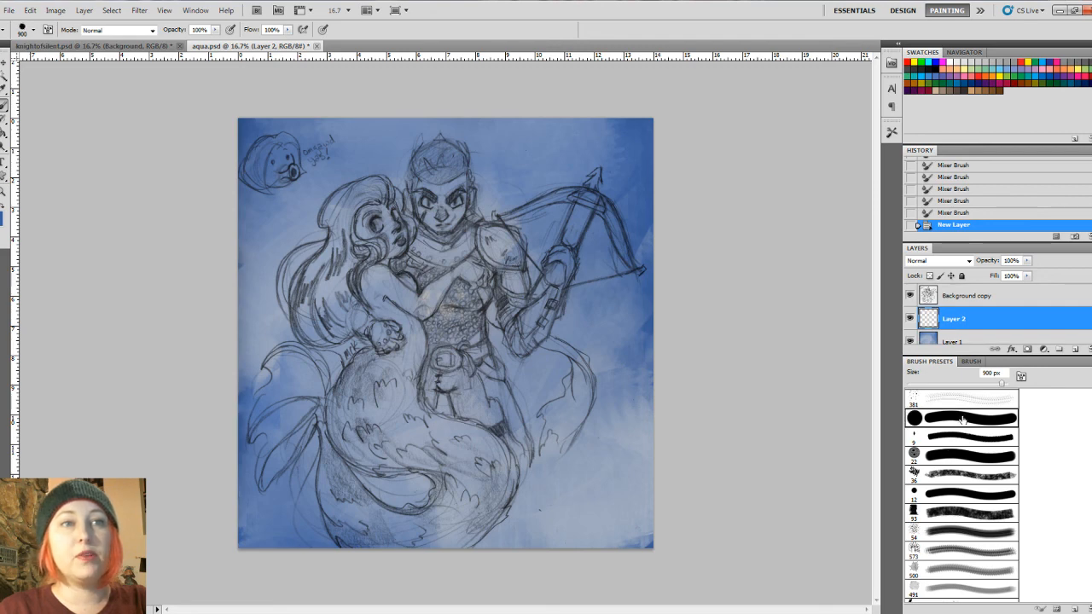
Step: Leave Shape Dynamics off for the brush and set the Transfer opacity control to Pen Pressure
{"action": "left_click", "coordinate": [971, 360]}
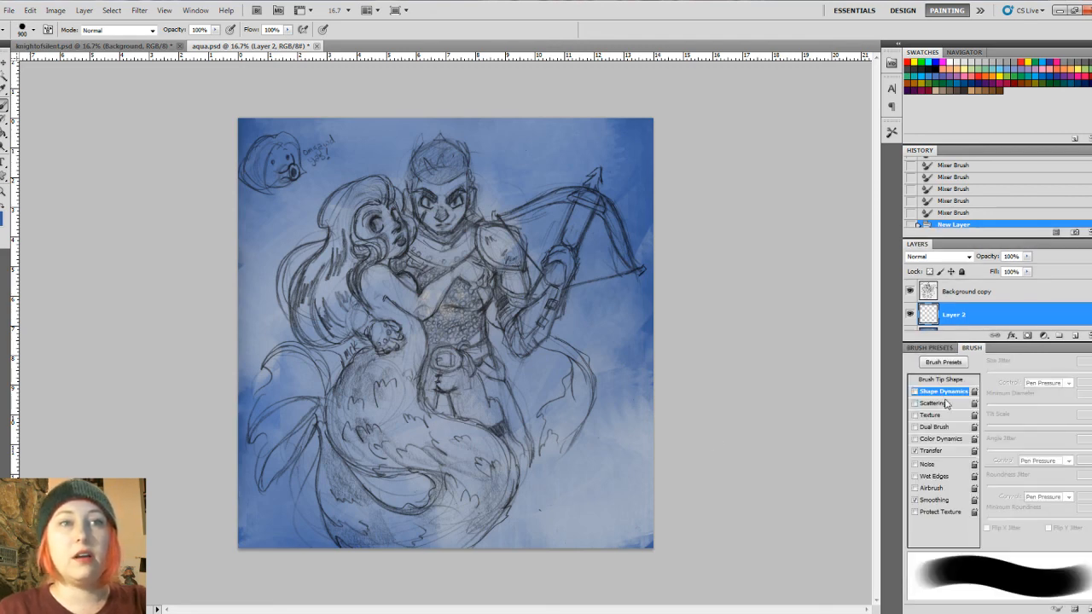
{"action": "left_click", "coordinate": [916, 391]}
{"action": "left_click", "coordinate": [915, 391]}
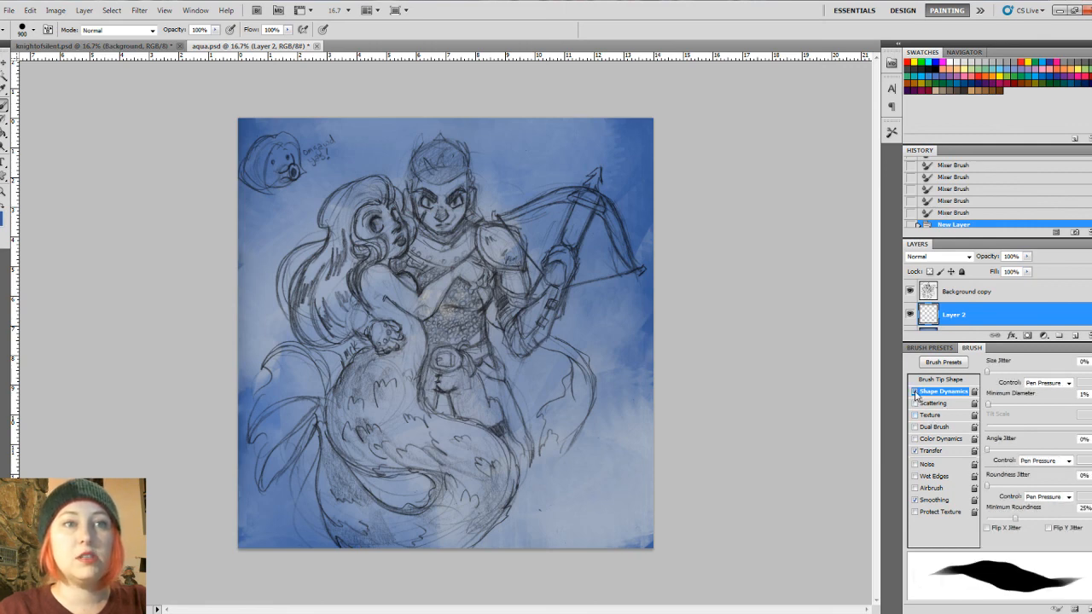
{"action": "left_click", "coordinate": [933, 451]}
{"action": "left_click", "coordinate": [1062, 386]}
{"action": "left_click", "coordinate": [1058, 401]}
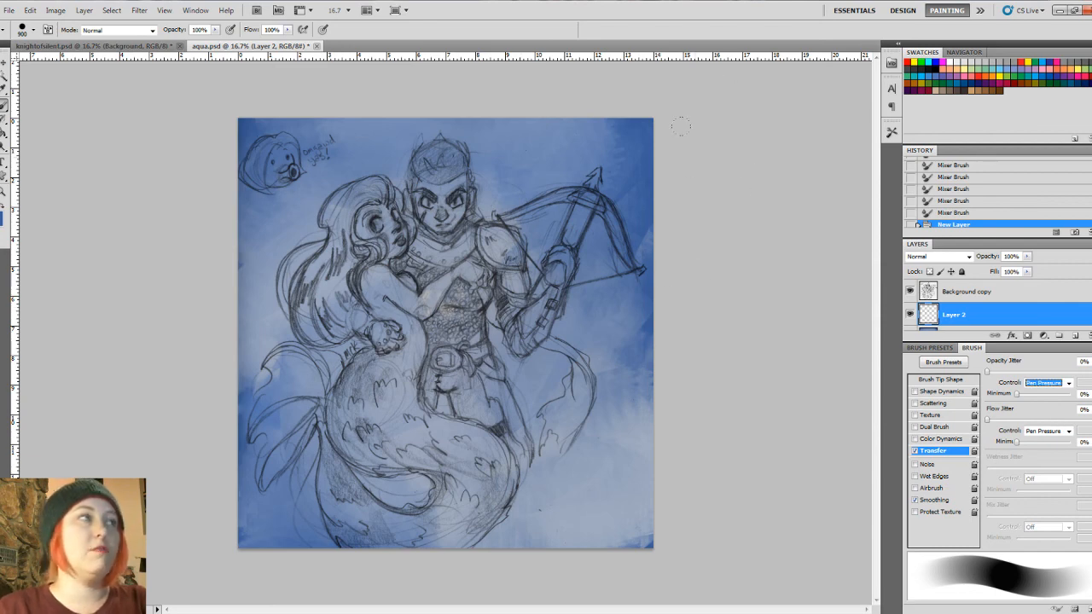
Step: Set the foreground colour to a very pale warm cream, #fdf5e9
{"action": "left_click", "coordinate": [5, 220]}
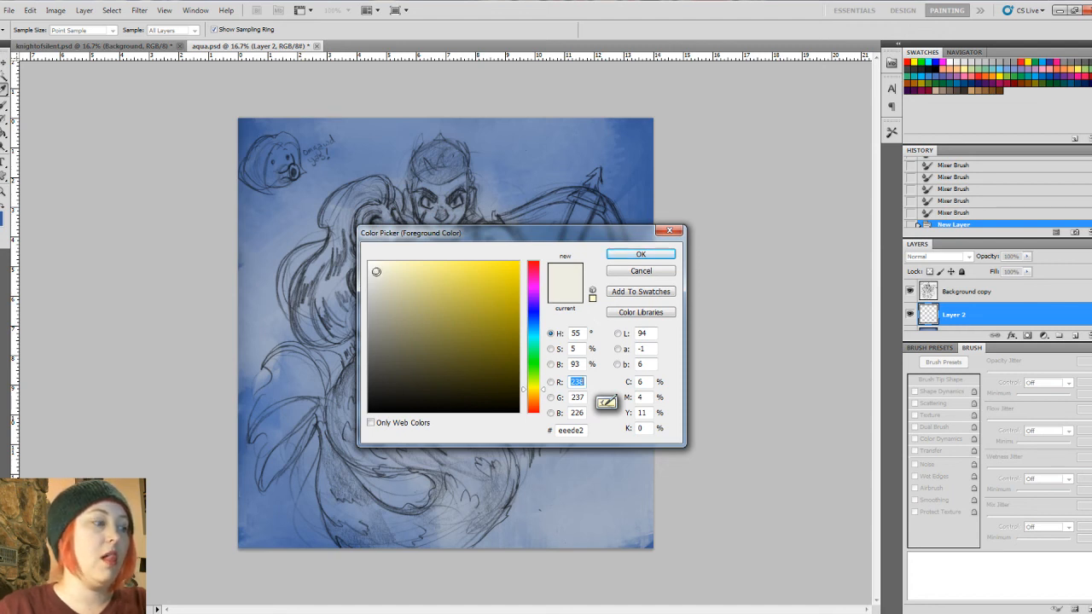
{"action": "left_click_drag", "start_coordinate": [375, 271], "coordinate": [373, 267]}
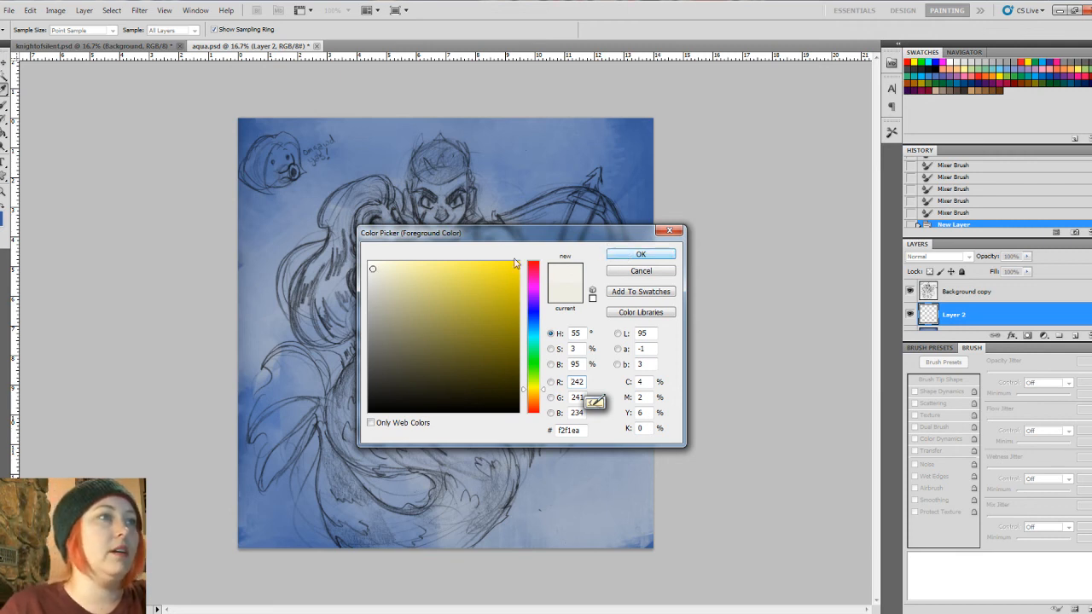
{"action": "left_click_drag", "start_coordinate": [377, 271], "coordinate": [379, 270]}
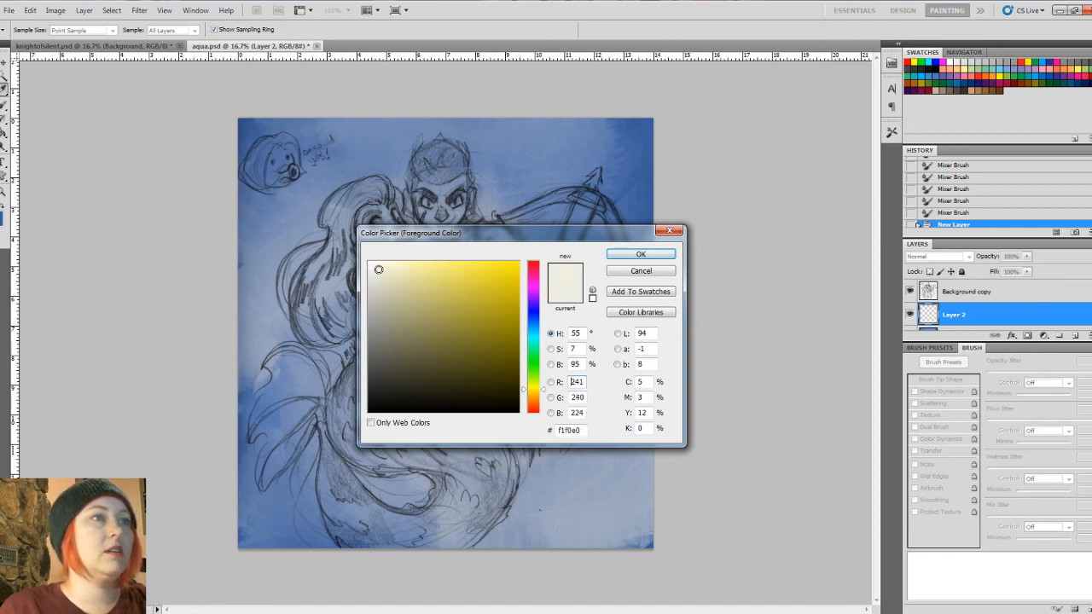
{"action": "left_click", "coordinate": [377, 267]}
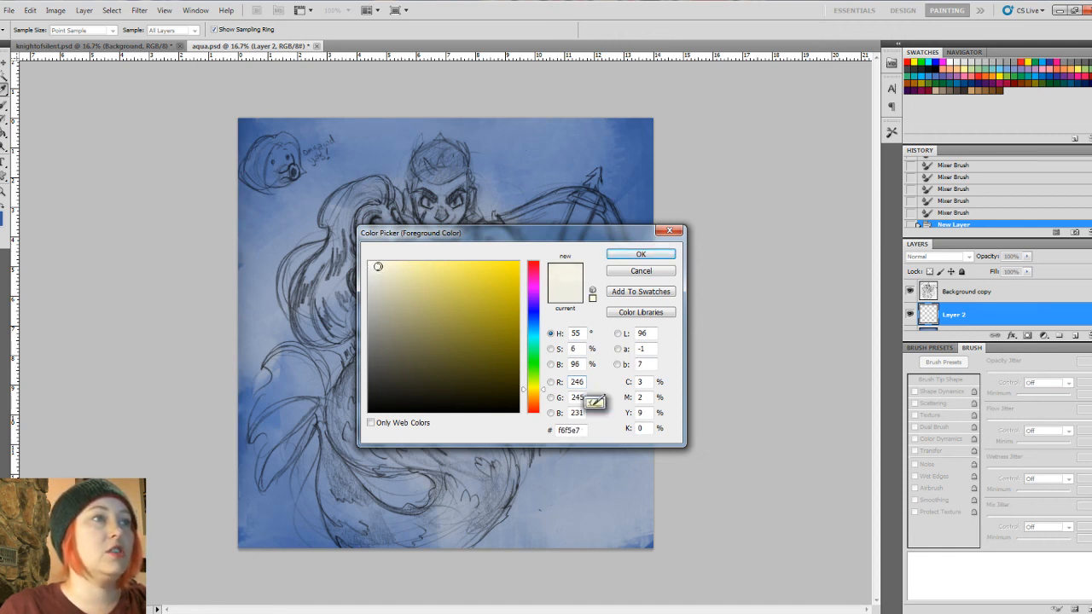
{"action": "left_click_drag", "start_coordinate": [376, 267], "coordinate": [378, 268]}
{"action": "left_click", "coordinate": [374, 267]}
{"action": "left_click_drag", "start_coordinate": [542, 389], "coordinate": [543, 402]}
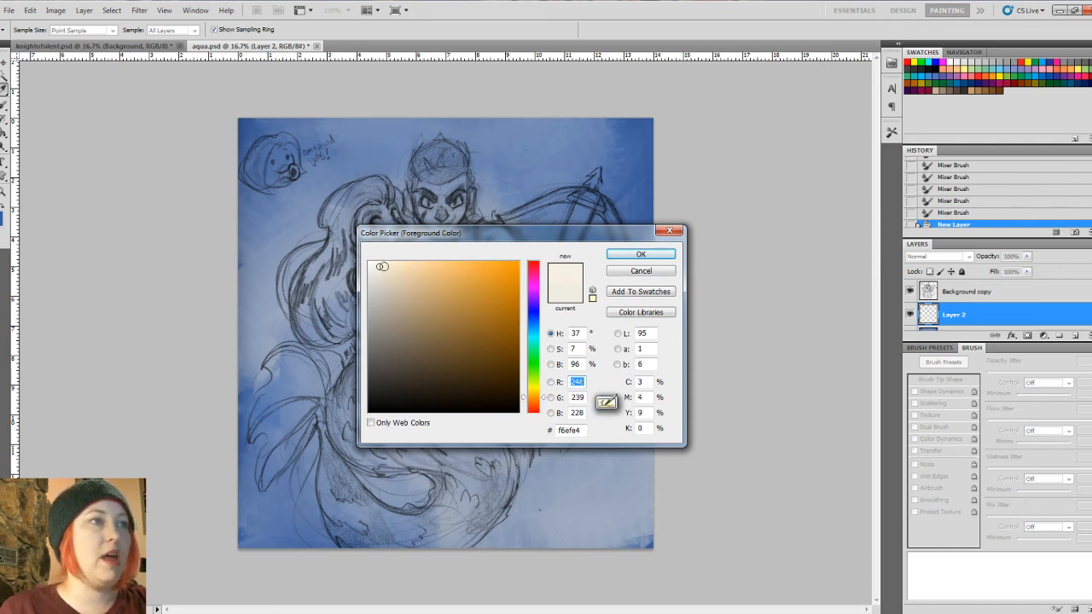
{"action": "left_click", "coordinate": [377, 263]}
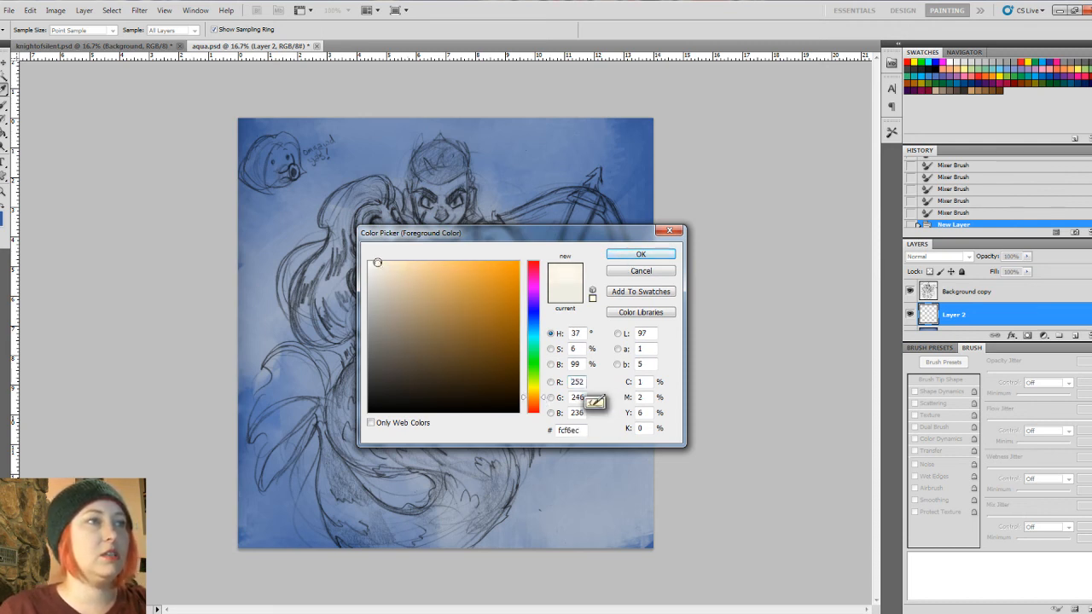
{"action": "left_click", "coordinate": [638, 253]}
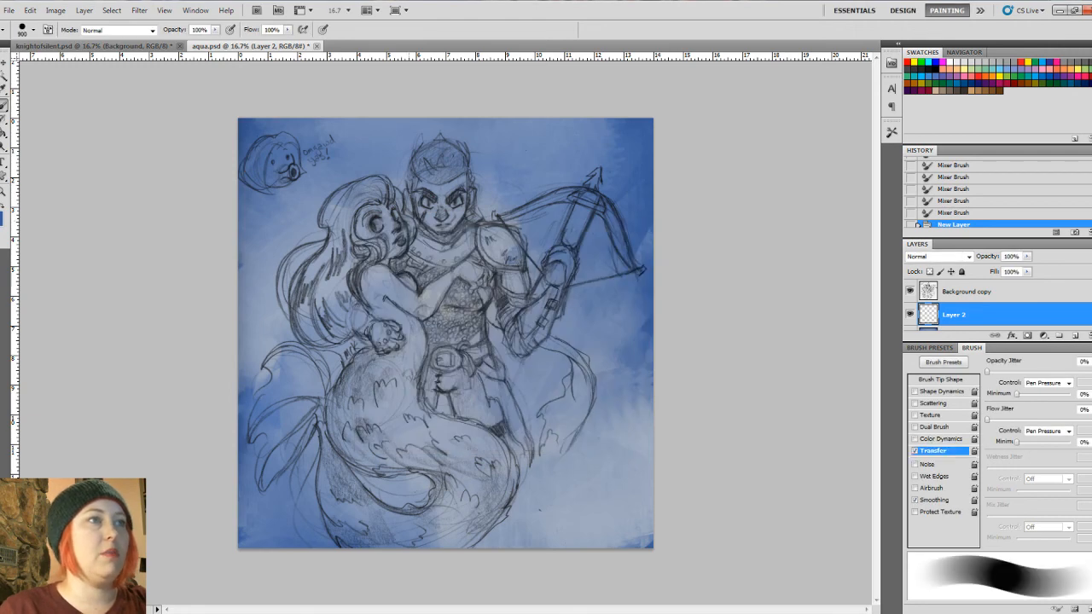
Step: Reduce the brush to 125 px and paint the archer's face cream from the brows down to the chin
{"action": "key", "text": "ctrl+plus"}
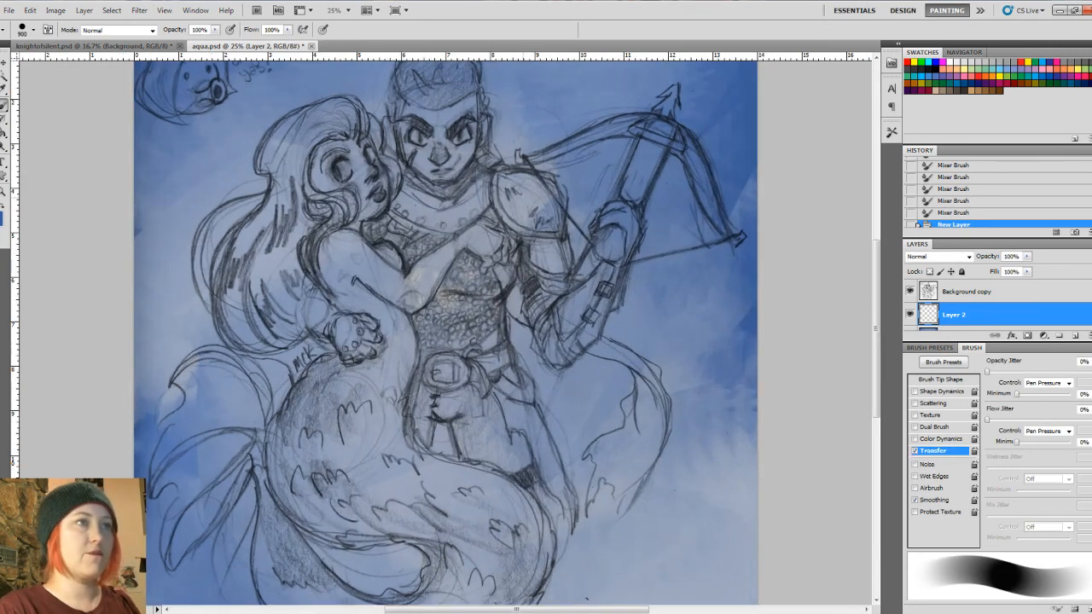
{"action": "key", "text": "ctrl+plus"}
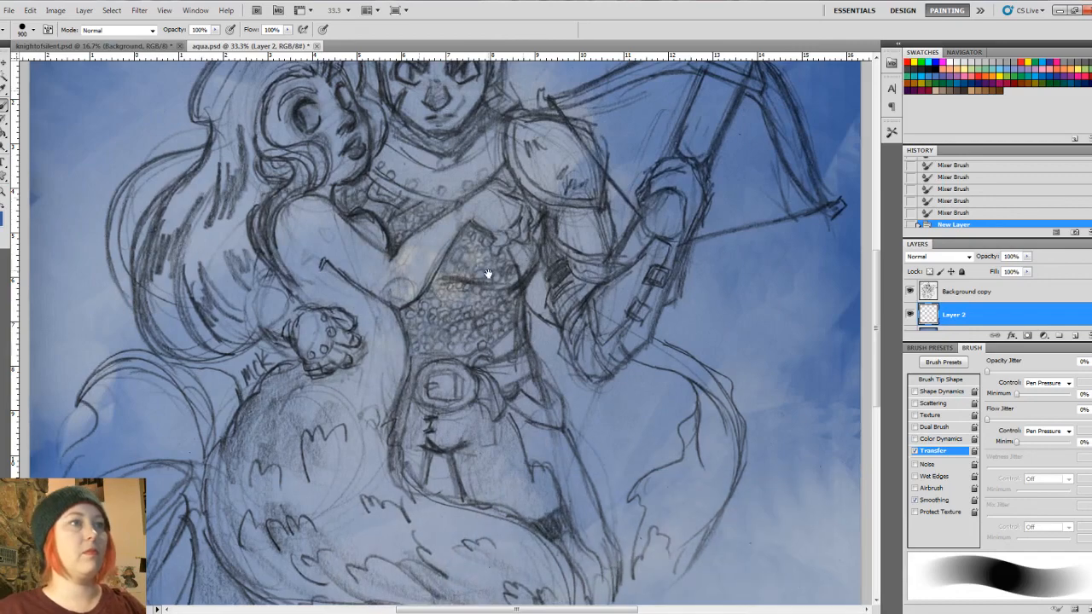
{"action": "left_click_drag", "start_coordinate": [487, 275], "coordinate": [499, 436]}
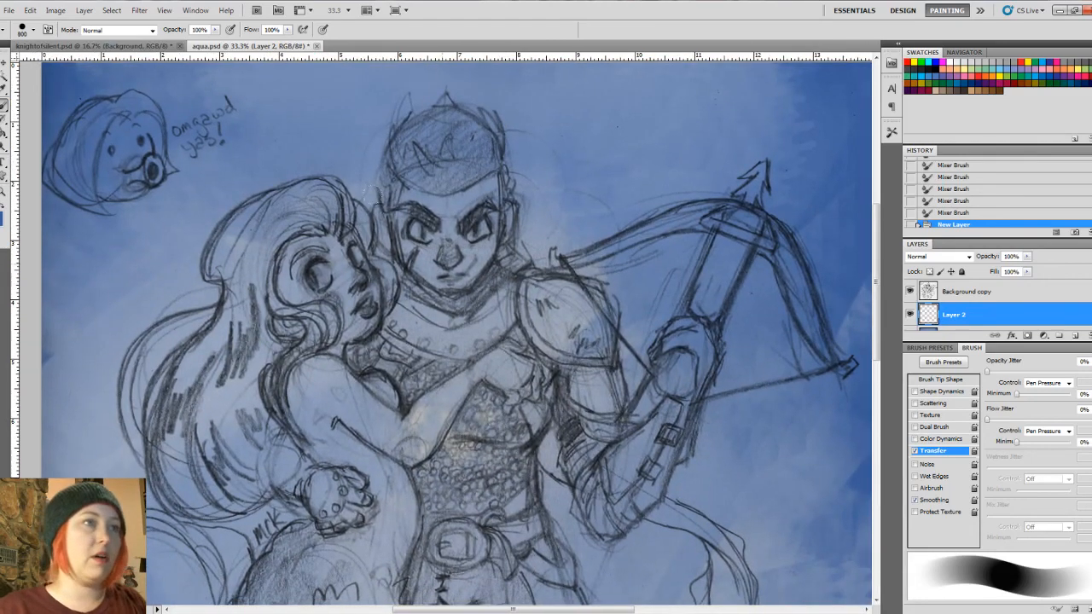
{"action": "key", "text": "bracketleft"}
{"action": "key", "text": "bracketleft"}
{"action": "key", "text": "bracketleft"}
{"action": "key", "text": "bracketleft"}
{"action": "key", "text": "bracketleft"}
{"action": "key", "text": "bracketleft"}
{"action": "key", "text": "bracketleft"}
{"action": "key", "text": "bracketleft"}
{"action": "key", "text": "bracketleft"}
{"action": "key", "text": "bracketleft"}
{"action": "left_click", "coordinate": [409, 214]}
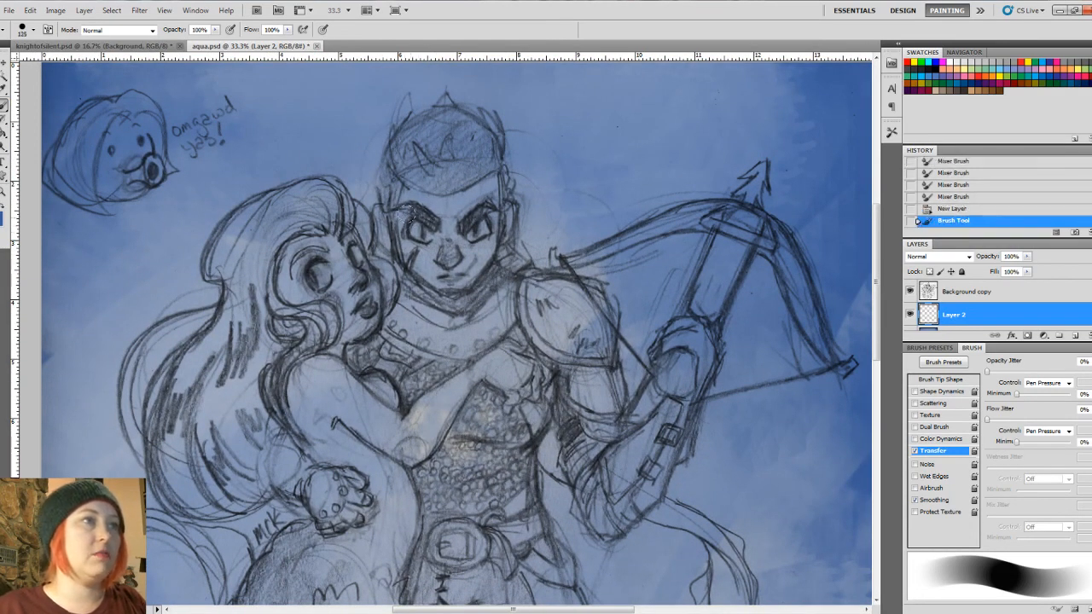
{"action": "mouse_move", "coordinate": [409, 209]}
{"action": "left_mouse_down"}
{"action": "mouse_move", "coordinate": [410, 247]}
{"action": "mouse_move", "coordinate": [446, 266]}
{"action": "left_mouse_up"}
{"action": "mouse_move", "coordinate": [441, 256]}
{"action": "left_mouse_down"}
{"action": "mouse_move", "coordinate": [468, 268]}
{"action": "mouse_move", "coordinate": [427, 266]}
{"action": "mouse_move", "coordinate": [483, 233]}
{"action": "left_mouse_up"}
{"action": "mouse_move", "coordinate": [470, 278]}
{"action": "left_mouse_down"}
{"action": "mouse_move", "coordinate": [487, 204]}
{"action": "mouse_move", "coordinate": [501, 227]}
{"action": "left_mouse_up"}
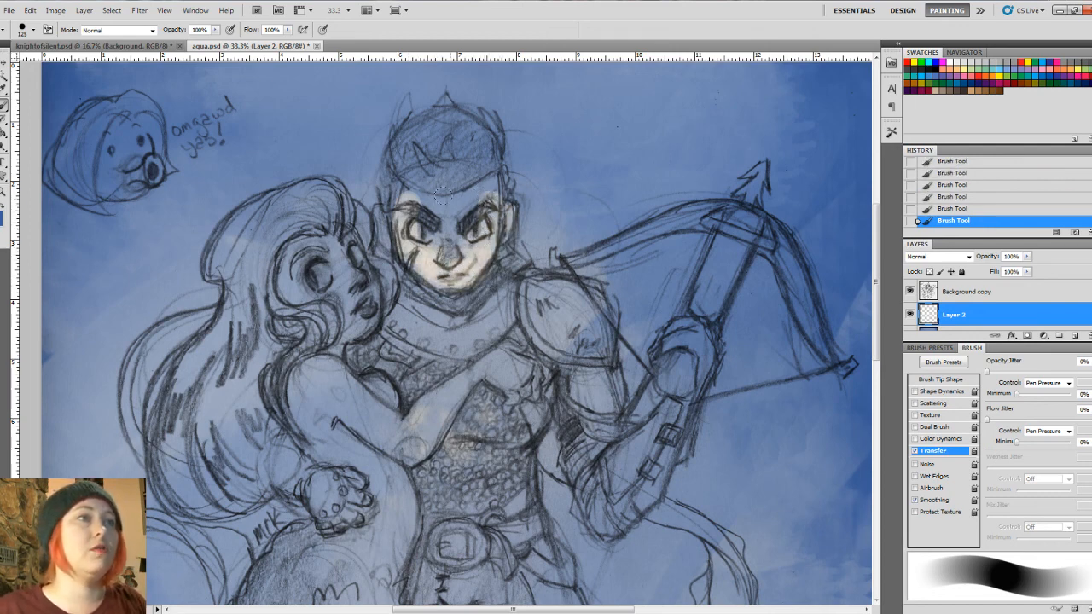
Step: Fill in the archer's forehead and ears with the same cream, evening out the colour across the face
{"action": "mouse_move", "coordinate": [490, 179]}
{"action": "left_mouse_down"}
{"action": "mouse_move", "coordinate": [435, 207]}
{"action": "mouse_move", "coordinate": [460, 198]}
{"action": "mouse_move", "coordinate": [412, 198]}
{"action": "mouse_move", "coordinate": [465, 209]}
{"action": "mouse_move", "coordinate": [434, 244]}
{"action": "left_mouse_up"}
{"action": "left_click_drag", "start_coordinate": [420, 195], "coordinate": [453, 219]}
{"action": "left_click_drag", "start_coordinate": [383, 212], "coordinate": [384, 241]}
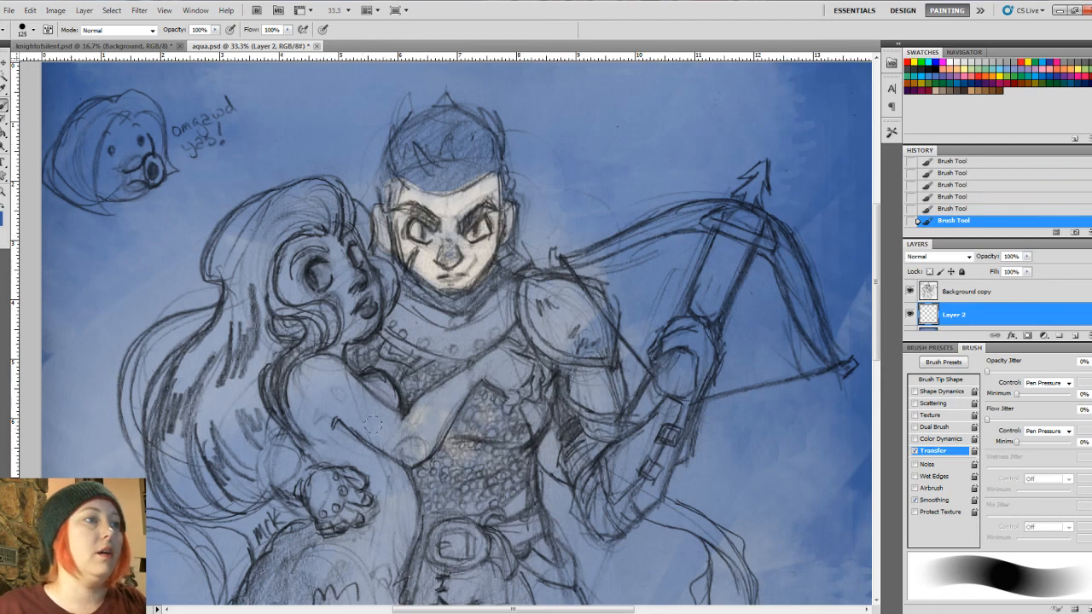
{"action": "left_click_drag", "start_coordinate": [448, 214], "coordinate": [448, 249]}
{"action": "left_click_drag", "start_coordinate": [408, 195], "coordinate": [386, 241]}
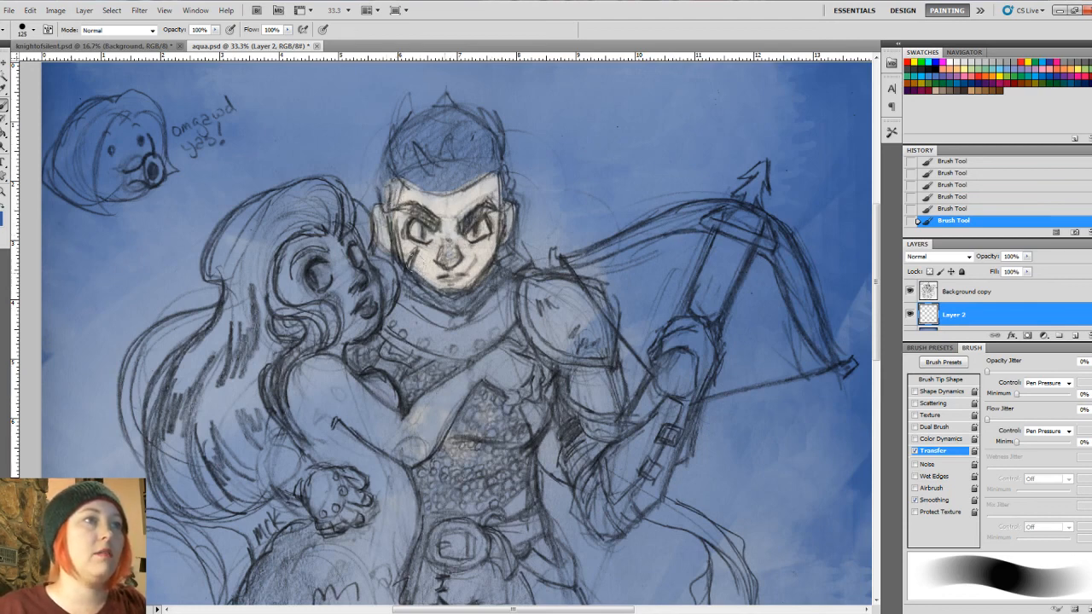
{"action": "mouse_move", "coordinate": [476, 194]}
{"action": "left_mouse_down"}
{"action": "mouse_move", "coordinate": [496, 180]}
{"action": "mouse_move", "coordinate": [390, 199]}
{"action": "left_mouse_up"}
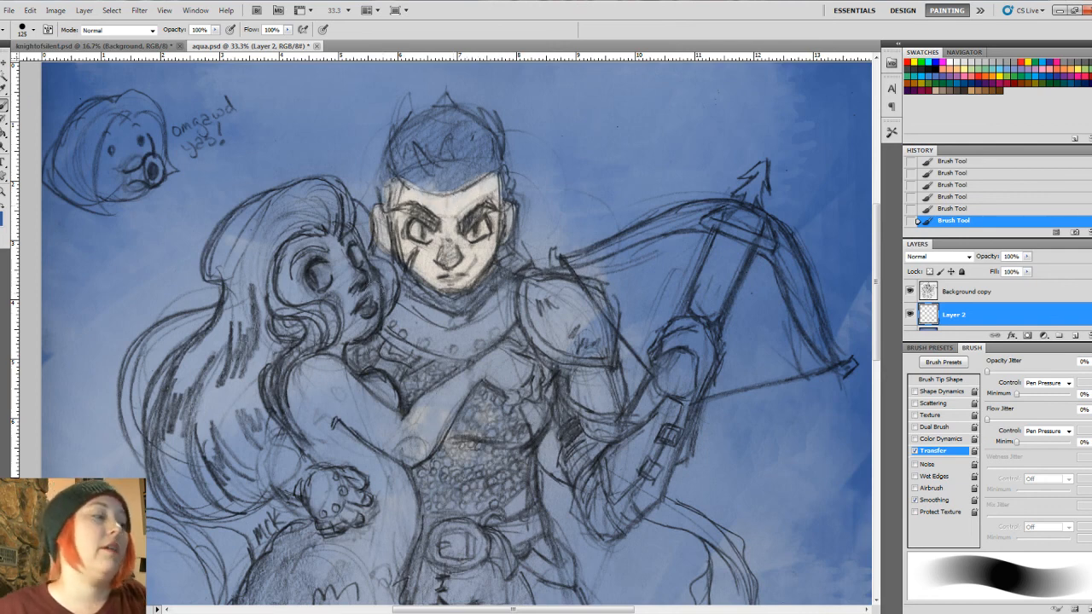
Step: Set the foreground colour to a slightly deeper cream, #faefdd
{"action": "left_click", "coordinate": [8, 219]}
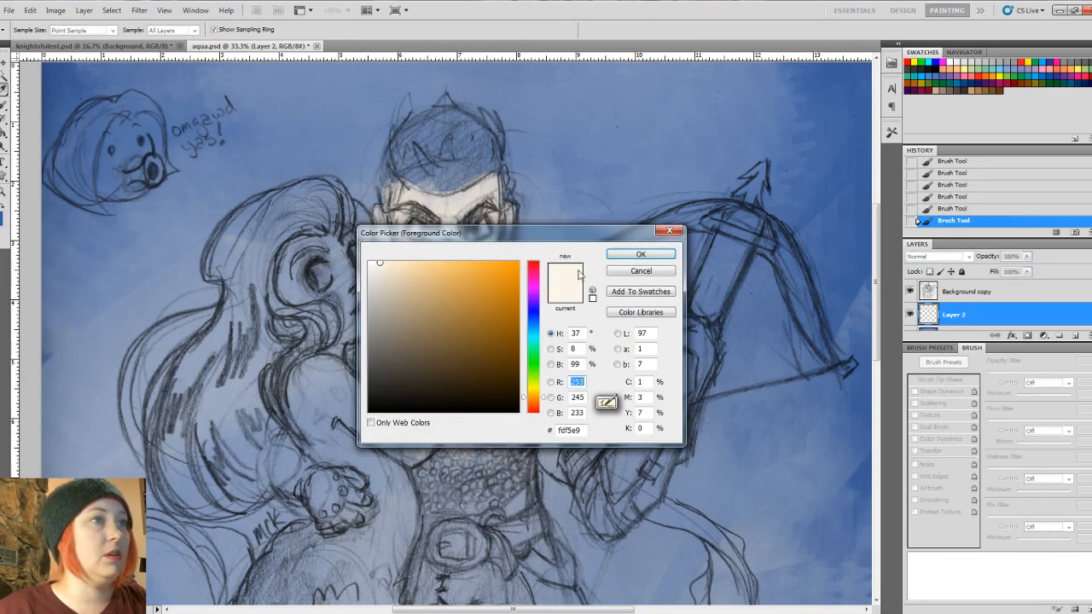
{"action": "left_click", "coordinate": [387, 264]}
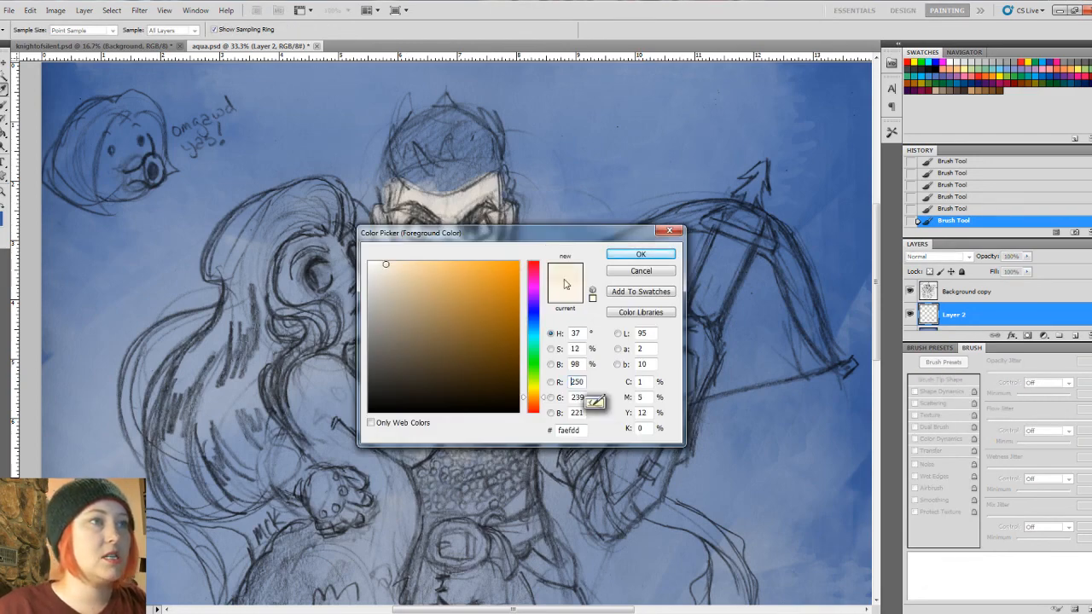
{"action": "left_click", "coordinate": [641, 254]}
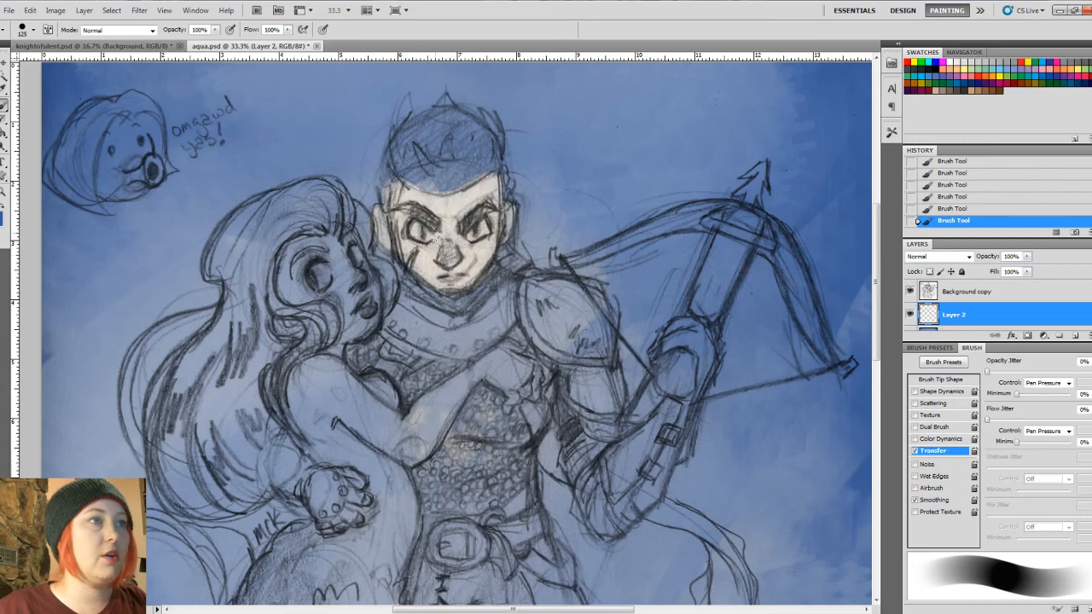
Step: Set the foreground colour to a pale aqua green, #bde8dc, for the mermaid's skin
{"action": "left_click", "coordinate": [4, 219]}
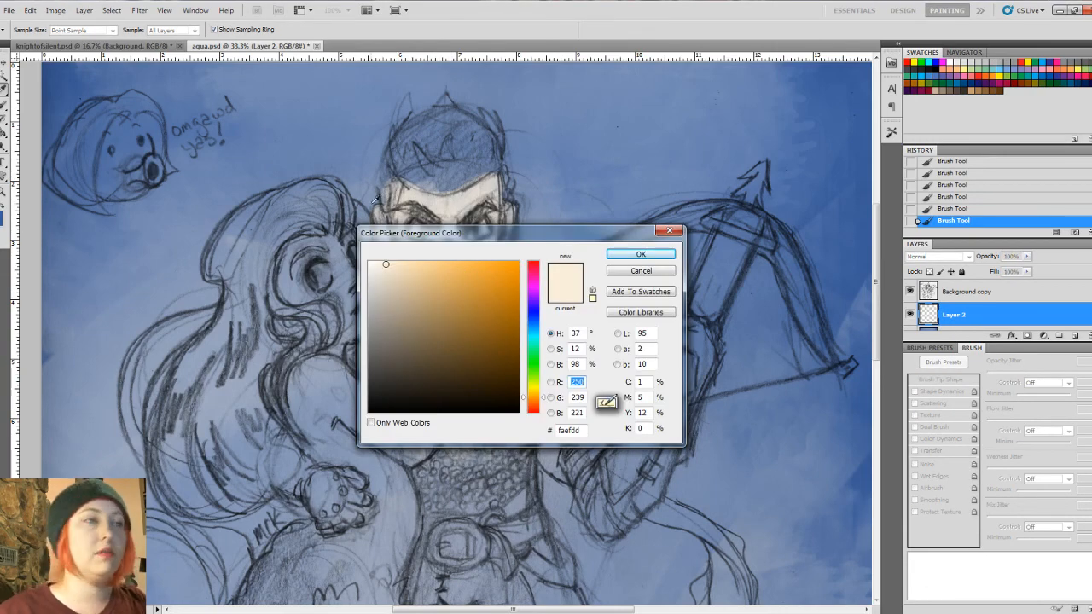
{"action": "left_click", "coordinate": [391, 277]}
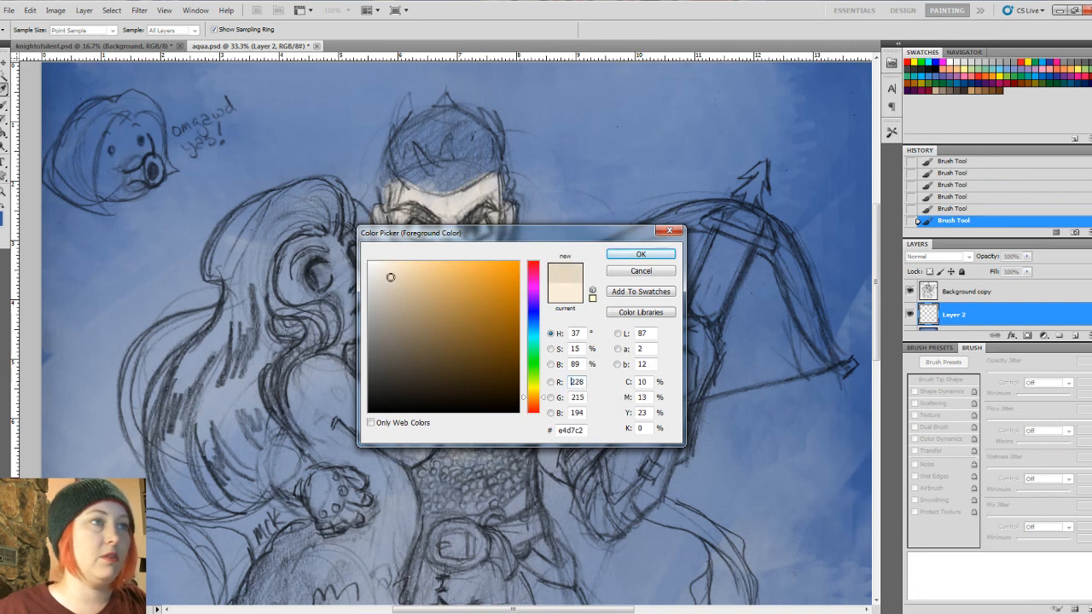
{"action": "left_click_drag", "start_coordinate": [390, 277], "coordinate": [395, 279]}
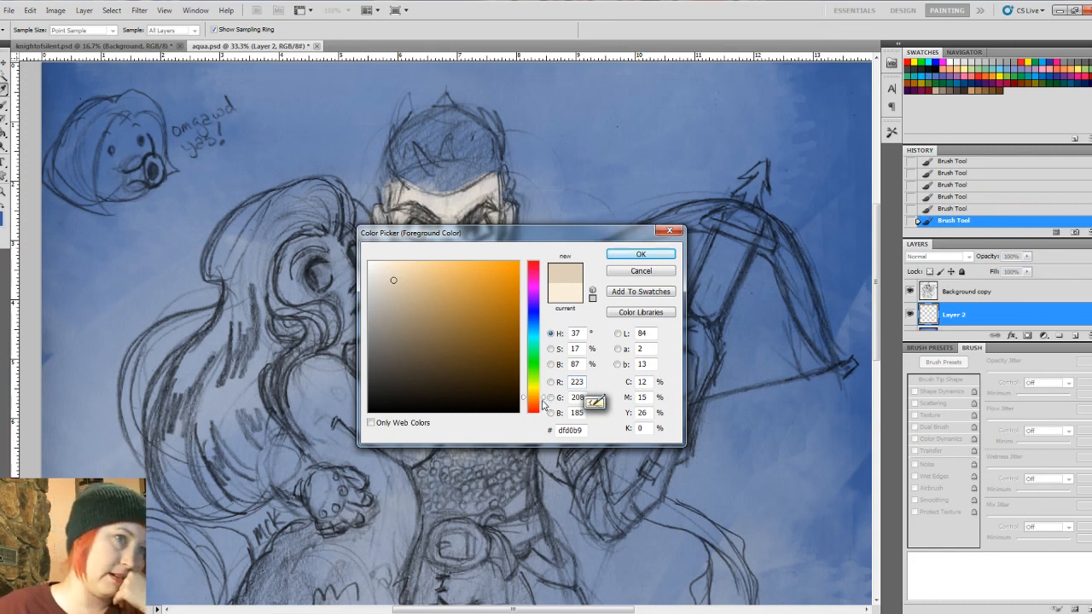
{"action": "left_click_drag", "start_coordinate": [542, 402], "coordinate": [541, 347]}
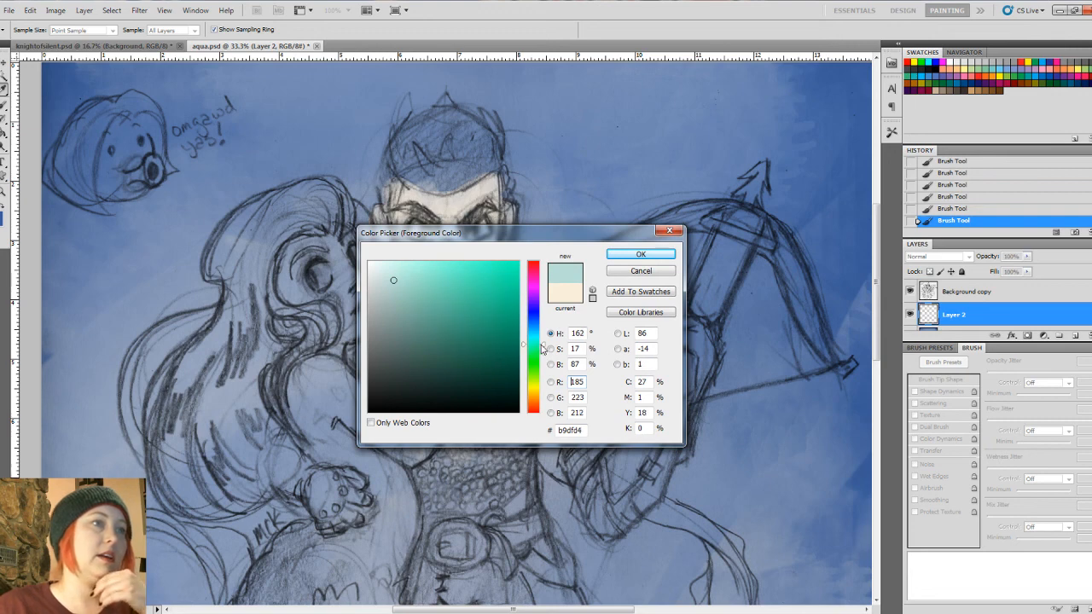
{"action": "mouse_move", "coordinate": [383, 280]}
{"action": "left_mouse_down"}
{"action": "mouse_move", "coordinate": [400, 280]}
{"action": "mouse_move", "coordinate": [400, 264]}
{"action": "mouse_move", "coordinate": [395, 275]}
{"action": "left_mouse_up"}
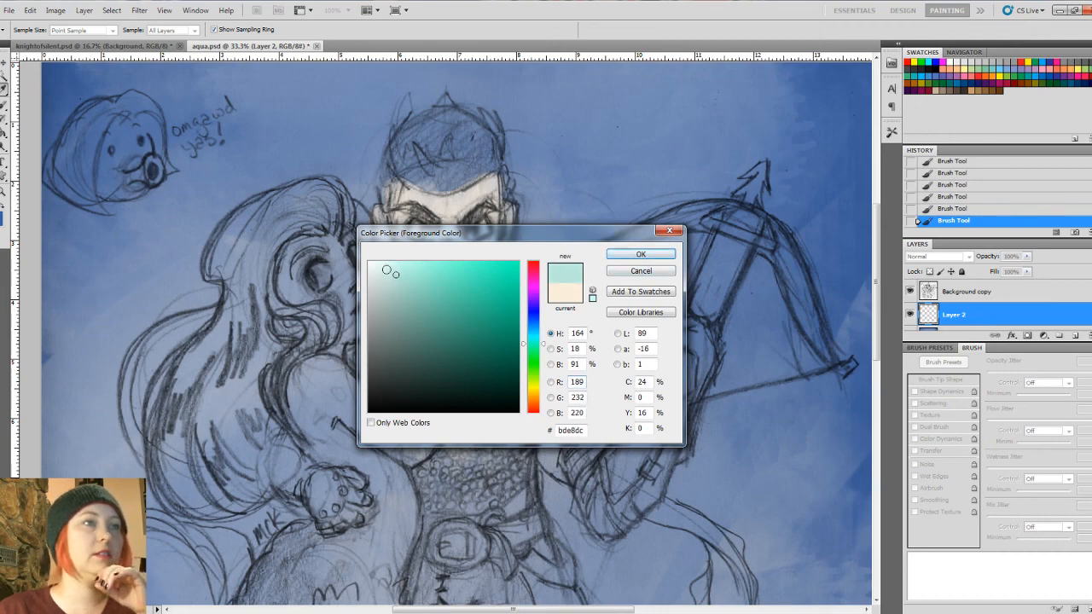
{"action": "left_click", "coordinate": [631, 255]}
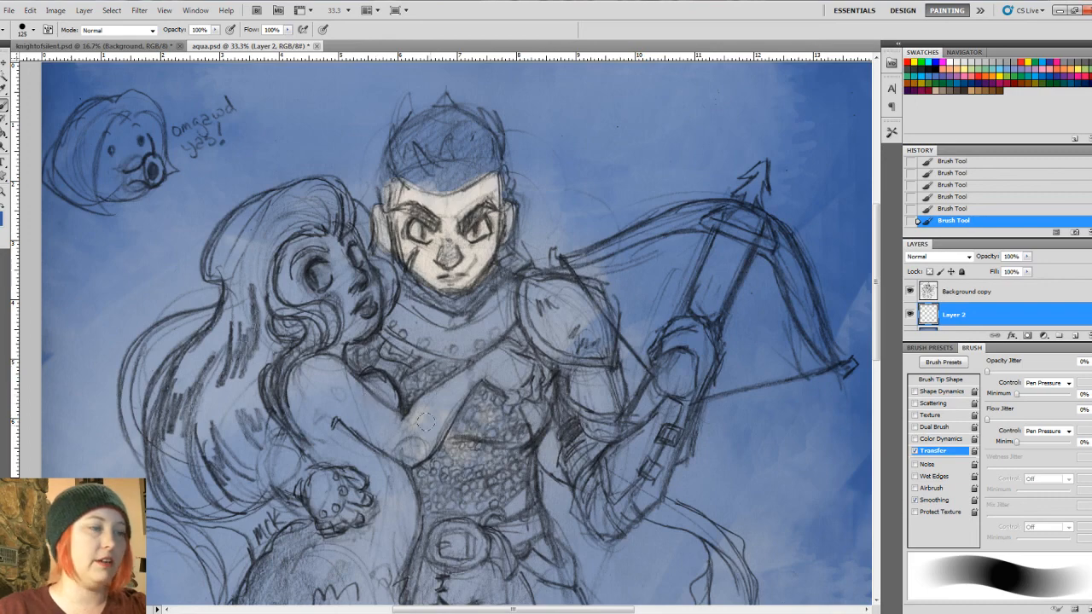
Step: Paint the mermaid's forearm and hand across the archer's chest aqua green, reducing the brush to 60 px
{"action": "left_click_drag", "start_coordinate": [458, 416], "coordinate": [486, 367]}
{"action": "mouse_move", "coordinate": [414, 389]}
{"action": "left_mouse_down"}
{"action": "mouse_move", "coordinate": [451, 378]}
{"action": "mouse_move", "coordinate": [435, 399]}
{"action": "mouse_move", "coordinate": [418, 386]}
{"action": "mouse_move", "coordinate": [468, 344]}
{"action": "mouse_move", "coordinate": [445, 378]}
{"action": "mouse_move", "coordinate": [484, 333]}
{"action": "mouse_move", "coordinate": [454, 350]}
{"action": "mouse_move", "coordinate": [513, 320]}
{"action": "mouse_move", "coordinate": [534, 325]}
{"action": "mouse_move", "coordinate": [510, 307]}
{"action": "mouse_move", "coordinate": [543, 298]}
{"action": "mouse_move", "coordinate": [536, 303]}
{"action": "mouse_move", "coordinate": [556, 343]}
{"action": "mouse_move", "coordinate": [538, 362]}
{"action": "left_mouse_up"}
{"action": "key", "text": "["}
{"action": "key", "text": "["}
{"action": "key", "text": "["}
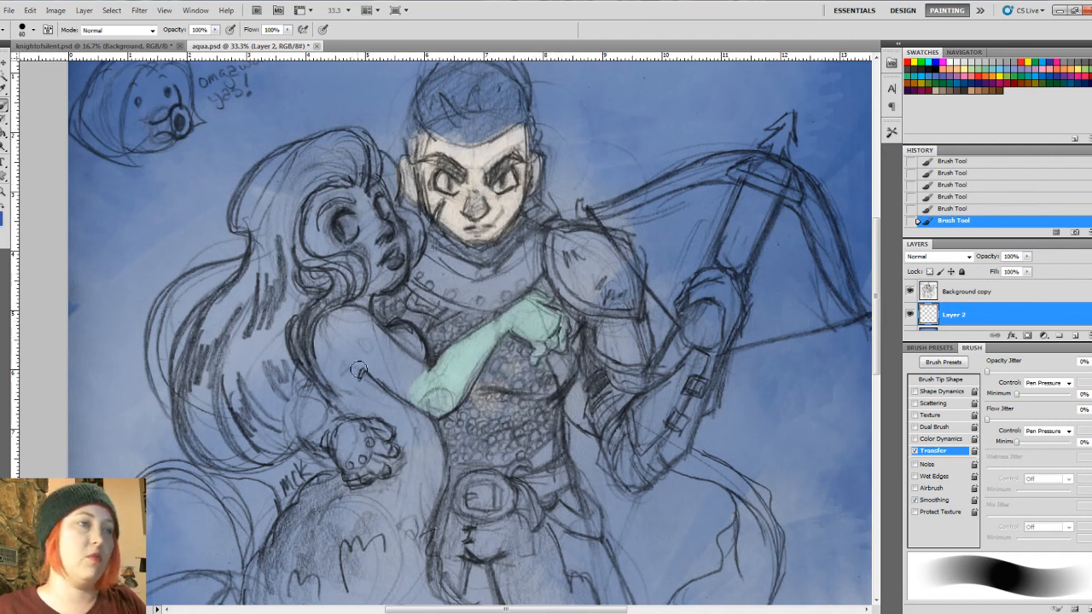
Step: Enlarge the brush to 125 px and paint the mermaid's upper arm, torso, neck and face aqua green
{"action": "key", "text": "bracketright"}
{"action": "key", "text": "bracketright"}
{"action": "mouse_move", "coordinate": [332, 317]}
{"action": "left_mouse_down"}
{"action": "mouse_move", "coordinate": [331, 360]}
{"action": "mouse_move", "coordinate": [341, 322]}
{"action": "mouse_move", "coordinate": [365, 327]}
{"action": "mouse_move", "coordinate": [374, 359]}
{"action": "mouse_move", "coordinate": [403, 368]}
{"action": "mouse_move", "coordinate": [360, 384]}
{"action": "mouse_move", "coordinate": [349, 403]}
{"action": "mouse_move", "coordinate": [321, 362]}
{"action": "mouse_move", "coordinate": [332, 337]}
{"action": "mouse_move", "coordinate": [384, 361]}
{"action": "mouse_move", "coordinate": [407, 337]}
{"action": "mouse_move", "coordinate": [391, 339]}
{"action": "mouse_move", "coordinate": [409, 365]}
{"action": "mouse_move", "coordinate": [348, 342]}
{"action": "mouse_move", "coordinate": [366, 336]}
{"action": "mouse_move", "coordinate": [380, 349]}
{"action": "mouse_move", "coordinate": [376, 403]}
{"action": "mouse_move", "coordinate": [420, 438]}
{"action": "mouse_move", "coordinate": [409, 460]}
{"action": "mouse_move", "coordinate": [420, 503]}
{"action": "mouse_move", "coordinate": [410, 502]}
{"action": "mouse_move", "coordinate": [421, 484]}
{"action": "mouse_move", "coordinate": [415, 421]}
{"action": "mouse_move", "coordinate": [413, 509]}
{"action": "mouse_move", "coordinate": [411, 456]}
{"action": "mouse_move", "coordinate": [416, 476]}
{"action": "mouse_move", "coordinate": [368, 490]}
{"action": "mouse_move", "coordinate": [381, 517]}
{"action": "mouse_move", "coordinate": [320, 482]}
{"action": "left_mouse_up"}
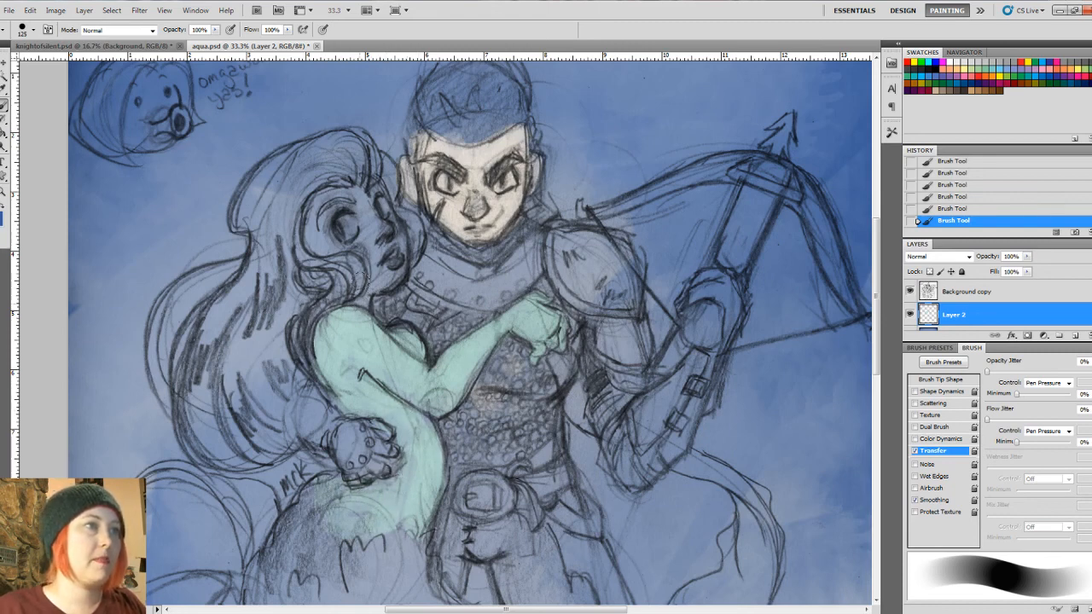
{"action": "left_click_drag", "start_coordinate": [299, 274], "coordinate": [328, 280]}
{"action": "mouse_move", "coordinate": [320, 239]}
{"action": "left_mouse_down"}
{"action": "mouse_move", "coordinate": [340, 213]}
{"action": "mouse_move", "coordinate": [367, 220]}
{"action": "mouse_move", "coordinate": [355, 194]}
{"action": "mouse_move", "coordinate": [366, 245]}
{"action": "mouse_move", "coordinate": [331, 230]}
{"action": "mouse_move", "coordinate": [375, 275]}
{"action": "mouse_move", "coordinate": [367, 296]}
{"action": "mouse_move", "coordinate": [373, 260]}
{"action": "mouse_move", "coordinate": [355, 281]}
{"action": "mouse_move", "coordinate": [391, 242]}
{"action": "mouse_move", "coordinate": [380, 277]}
{"action": "mouse_move", "coordinate": [384, 243]}
{"action": "left_mouse_up"}
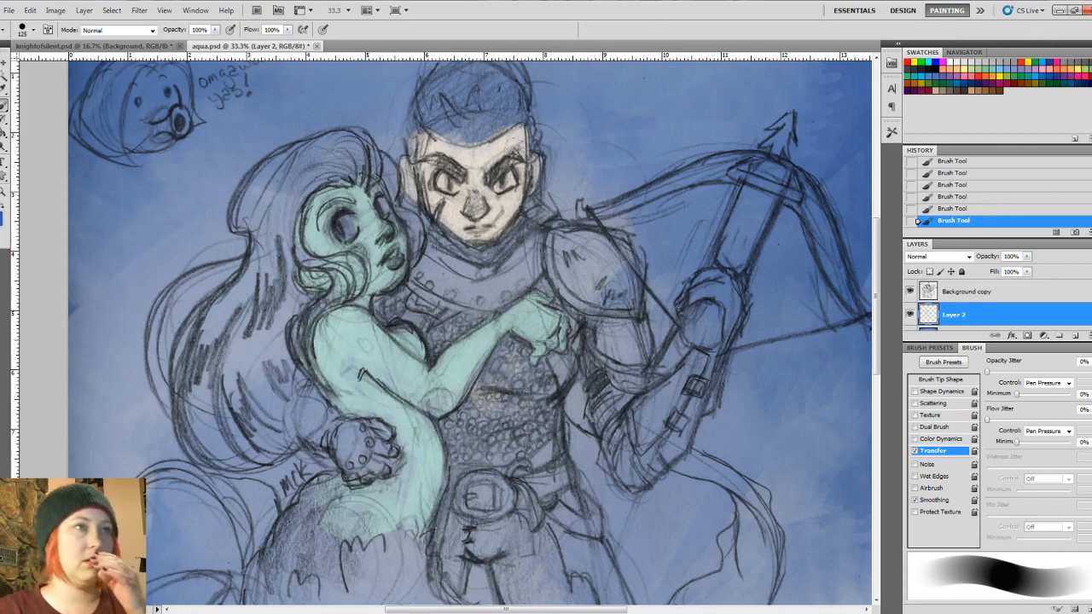
Step: Lower the opacity of the pencil sketch layer, Background copy, to 79%
{"action": "left_click", "coordinate": [1057, 299]}
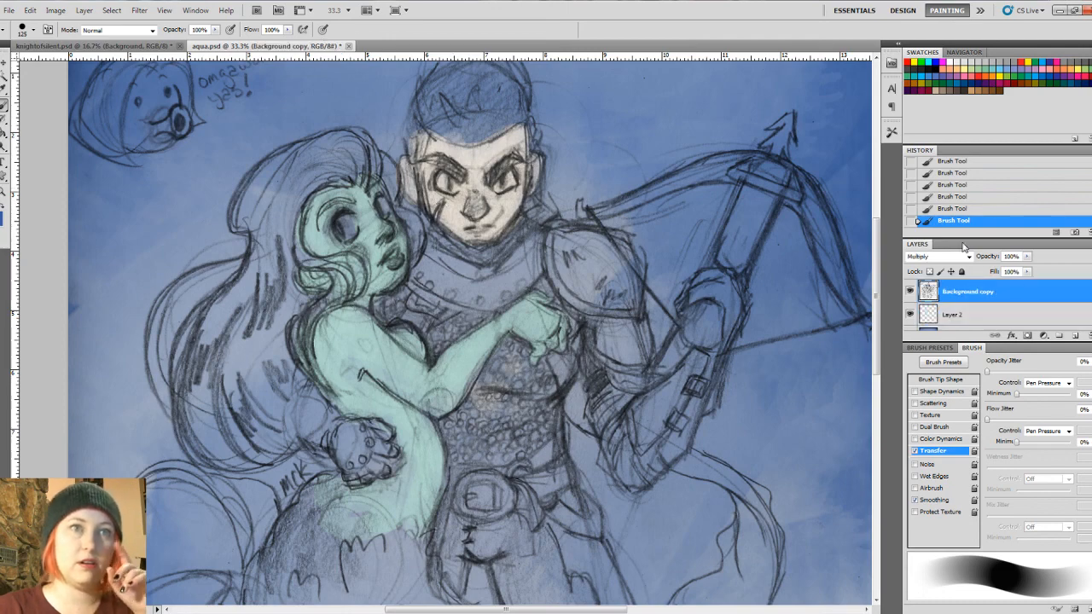
{"action": "left_click", "coordinate": [1027, 256]}
{"action": "left_click_drag", "start_coordinate": [1010, 271], "coordinate": [1013, 271]}
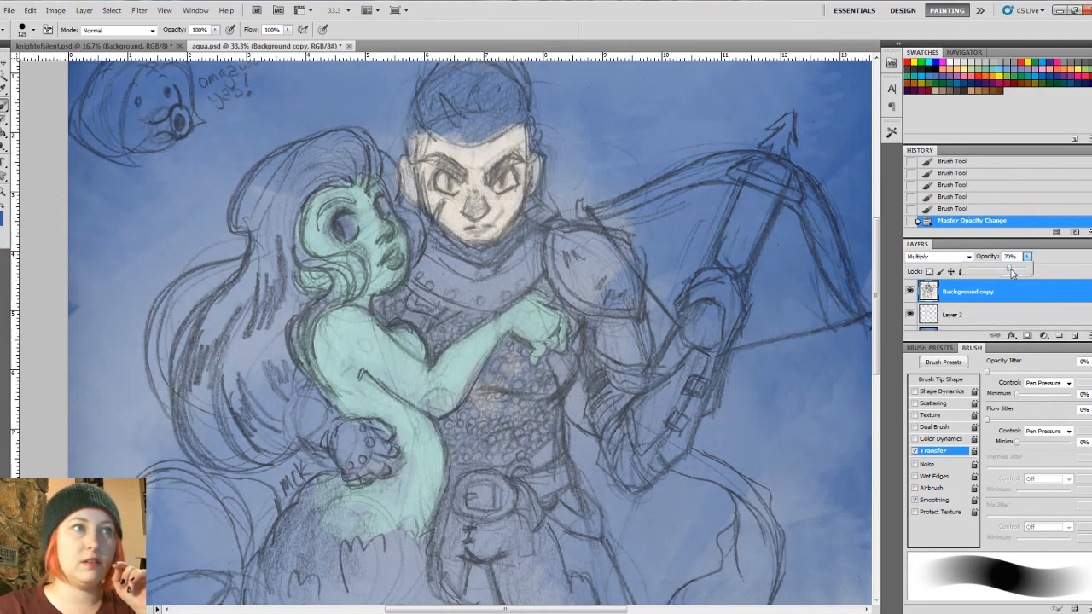
Step: On Layer 2, fill the unpainted gaps in the mermaid's face and eye area with aqua green
{"action": "left_click", "coordinate": [951, 316]}
{"action": "left_click", "coordinate": [381, 237]}
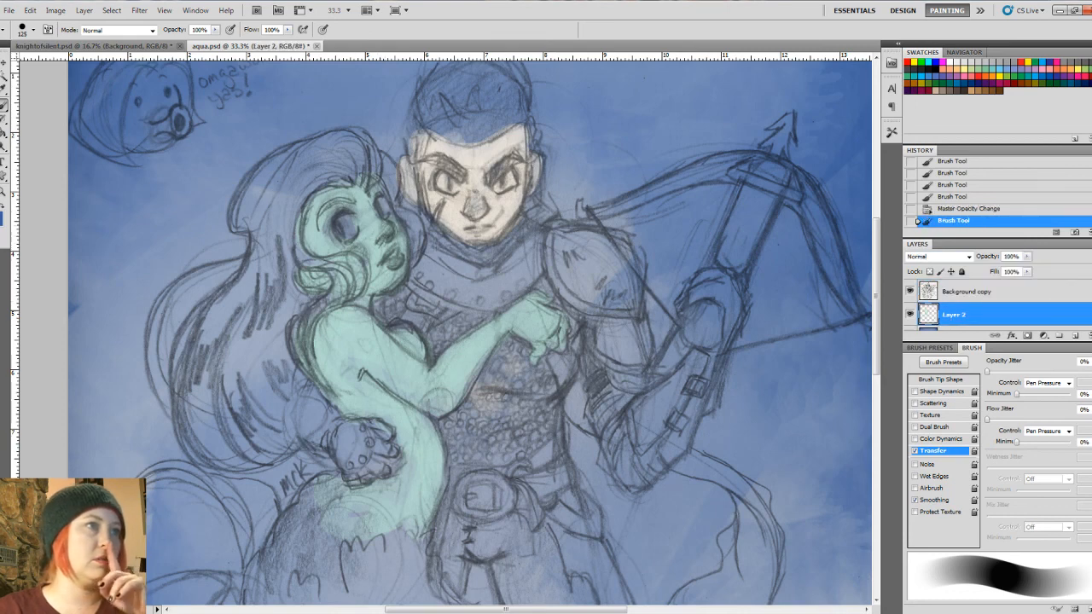
{"action": "left_click", "coordinate": [375, 203]}
{"action": "mouse_move", "coordinate": [343, 217]}
{"action": "left_mouse_down"}
{"action": "mouse_move", "coordinate": [348, 230]}
{"action": "mouse_move", "coordinate": [391, 209]}
{"action": "left_mouse_up"}
{"action": "left_click", "coordinate": [443, 310]}
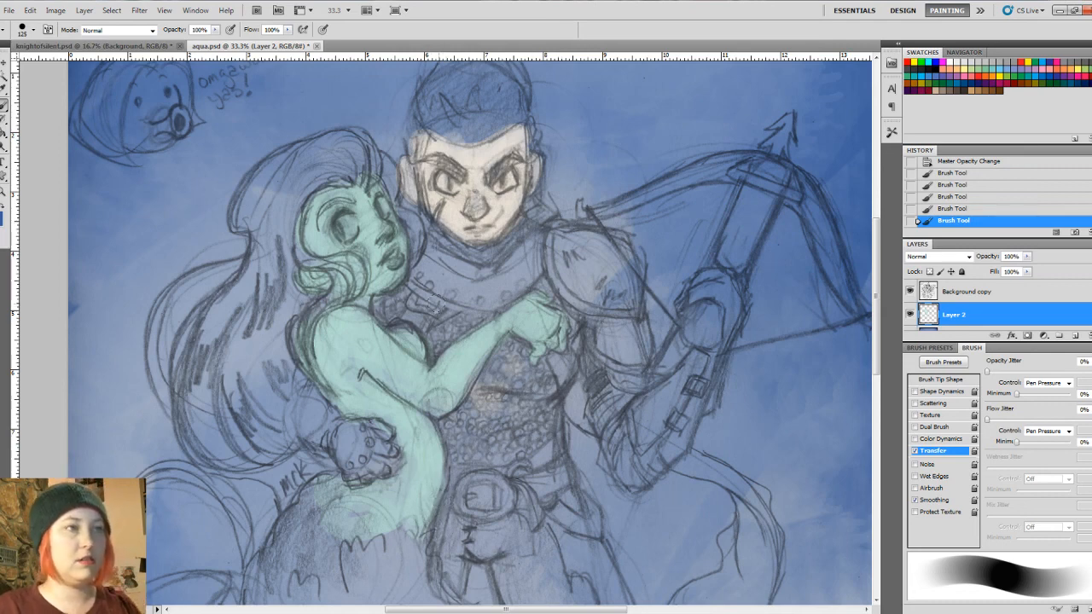
Step: Set the foreground colour to a medium sea green, #4e9270, for the mermaid's tail
{"action": "key", "text": "ctrl+minus"}
{"action": "key", "text": "ctrl+minus"}
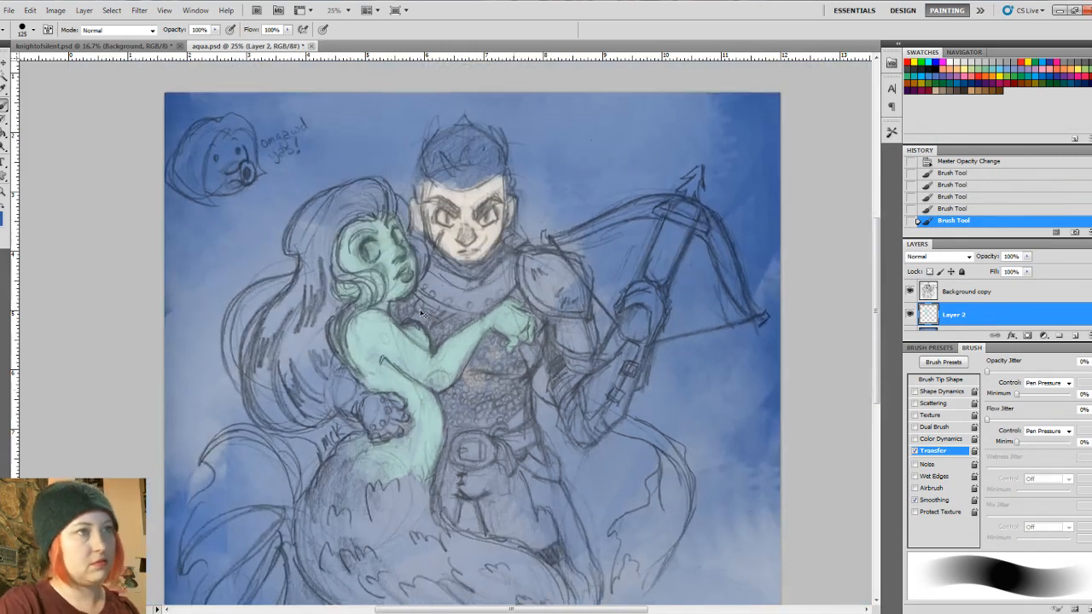
{"action": "left_click", "coordinate": [4, 223]}
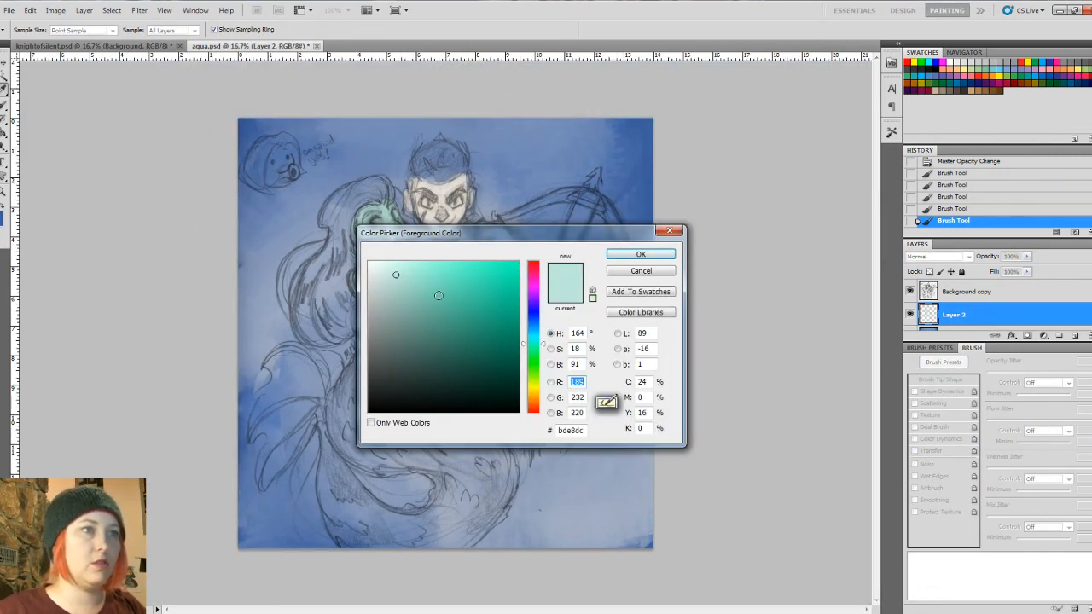
{"action": "left_click_drag", "start_coordinate": [529, 345], "coordinate": [529, 350]}
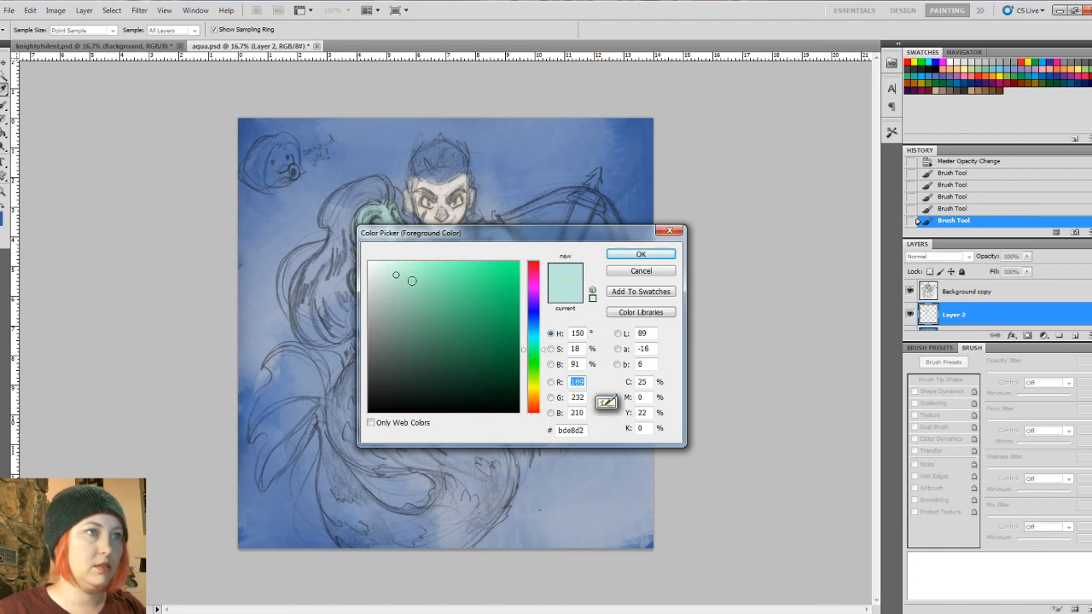
{"action": "left_click_drag", "start_coordinate": [412, 281], "coordinate": [433, 329]}
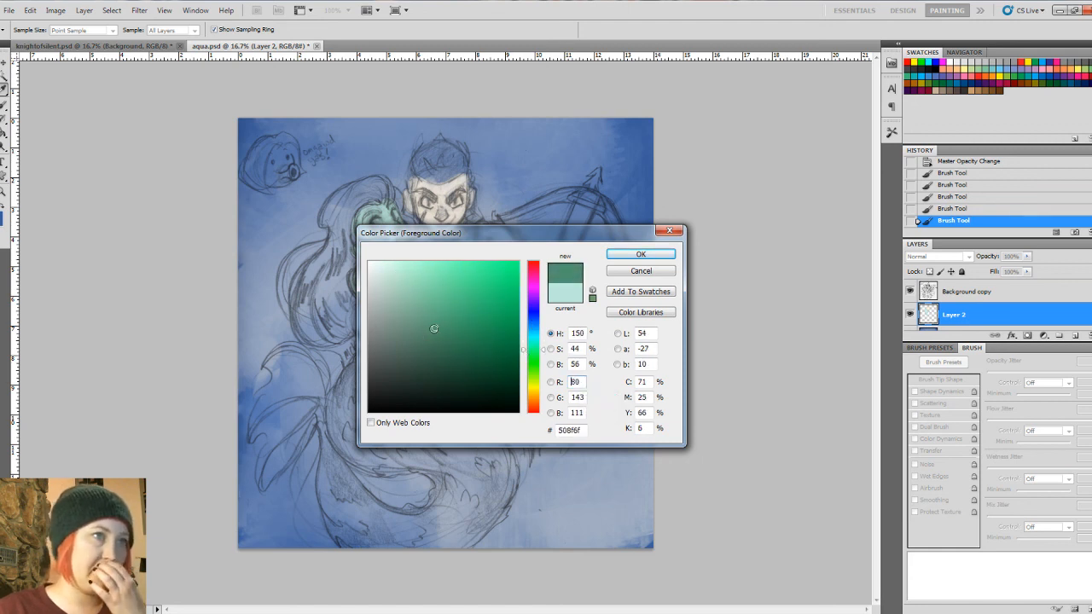
{"action": "left_click", "coordinate": [636, 255]}
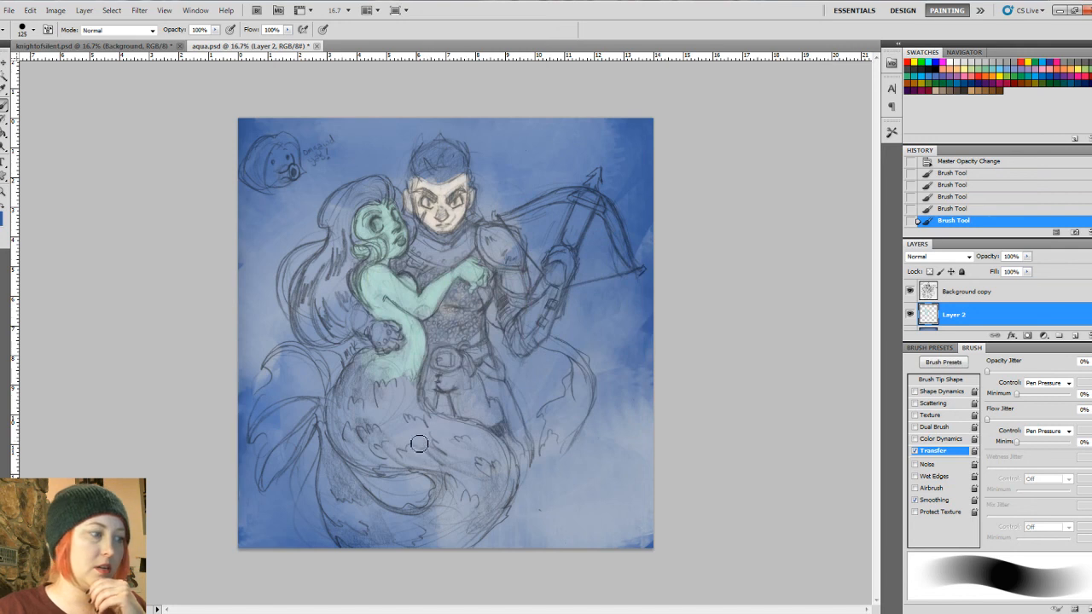
Step: Enlarge the brush to 250 px and paint the mermaid's whole coiled tail sea green, from the hips to the base of the fin
{"action": "key", "text": "bracketright"}
{"action": "key", "text": "bracketright"}
{"action": "key", "text": "bracketright"}
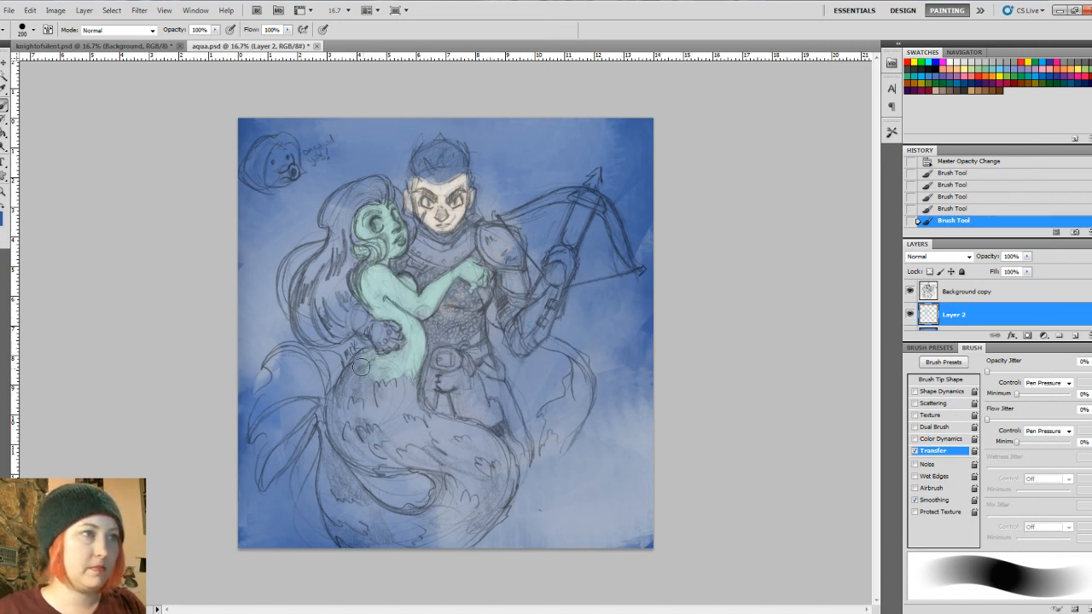
{"action": "mouse_move", "coordinate": [361, 366]}
{"action": "left_mouse_down"}
{"action": "mouse_move", "coordinate": [358, 392]}
{"action": "mouse_move", "coordinate": [364, 356]}
{"action": "mouse_move", "coordinate": [378, 378]}
{"action": "mouse_move", "coordinate": [346, 377]}
{"action": "mouse_move", "coordinate": [364, 393]}
{"action": "mouse_move", "coordinate": [360, 455]}
{"action": "mouse_move", "coordinate": [351, 393]}
{"action": "mouse_move", "coordinate": [406, 396]}
{"action": "mouse_move", "coordinate": [360, 373]}
{"action": "mouse_move", "coordinate": [408, 393]}
{"action": "mouse_move", "coordinate": [398, 440]}
{"action": "mouse_move", "coordinate": [382, 365]}
{"action": "mouse_move", "coordinate": [403, 425]}
{"action": "mouse_move", "coordinate": [425, 415]}
{"action": "mouse_move", "coordinate": [387, 372]}
{"action": "mouse_move", "coordinate": [411, 414]}
{"action": "mouse_move", "coordinate": [468, 442]}
{"action": "mouse_move", "coordinate": [421, 428]}
{"action": "mouse_move", "coordinate": [469, 497]}
{"action": "mouse_move", "coordinate": [463, 508]}
{"action": "mouse_move", "coordinate": [479, 492]}
{"action": "mouse_move", "coordinate": [418, 448]}
{"action": "mouse_move", "coordinate": [381, 440]}
{"action": "mouse_move", "coordinate": [403, 443]}
{"action": "mouse_move", "coordinate": [373, 451]}
{"action": "mouse_move", "coordinate": [433, 454]}
{"action": "mouse_move", "coordinate": [431, 511]}
{"action": "mouse_move", "coordinate": [446, 484]}
{"action": "mouse_move", "coordinate": [399, 527]}
{"action": "mouse_move", "coordinate": [427, 528]}
{"action": "mouse_move", "coordinate": [421, 537]}
{"action": "mouse_move", "coordinate": [469, 504]}
{"action": "mouse_move", "coordinate": [418, 527]}
{"action": "left_mouse_up"}
{"action": "key", "text": "bracketright"}
{"action": "mouse_move", "coordinate": [323, 426]}
{"action": "left_mouse_down"}
{"action": "mouse_move", "coordinate": [342, 531]}
{"action": "mouse_move", "coordinate": [329, 492]}
{"action": "mouse_move", "coordinate": [372, 528]}
{"action": "mouse_move", "coordinate": [351, 481]}
{"action": "mouse_move", "coordinate": [407, 513]}
{"action": "mouse_move", "coordinate": [365, 497]}
{"action": "mouse_move", "coordinate": [446, 500]}
{"action": "left_mouse_up"}
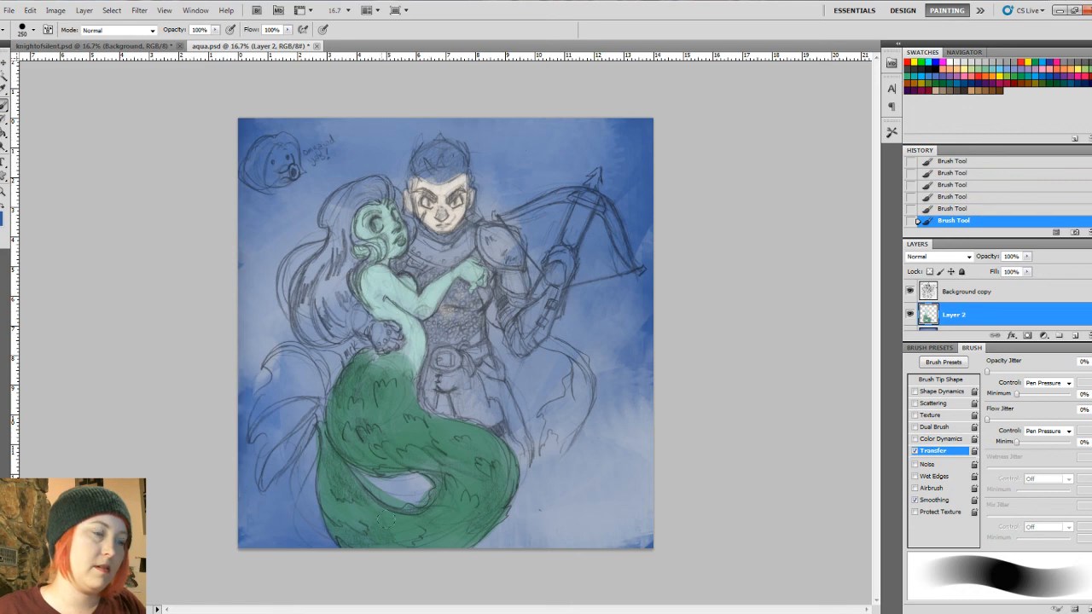
{"action": "mouse_move", "coordinate": [401, 380]}
{"action": "left_mouse_down"}
{"action": "mouse_move", "coordinate": [411, 367]}
{"action": "mouse_move", "coordinate": [416, 383]}
{"action": "left_mouse_up"}
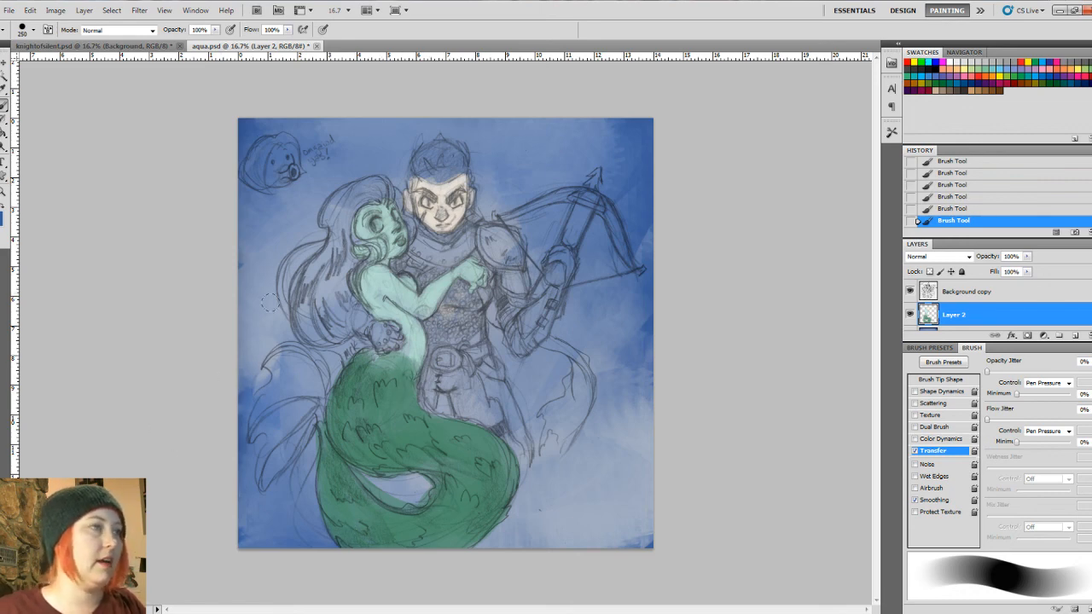
Step: Set the foreground colour to a light yellow-green, #99ba73, and fill in the mermaid's tail fins with it
{"action": "left_click", "coordinate": [2, 213]}
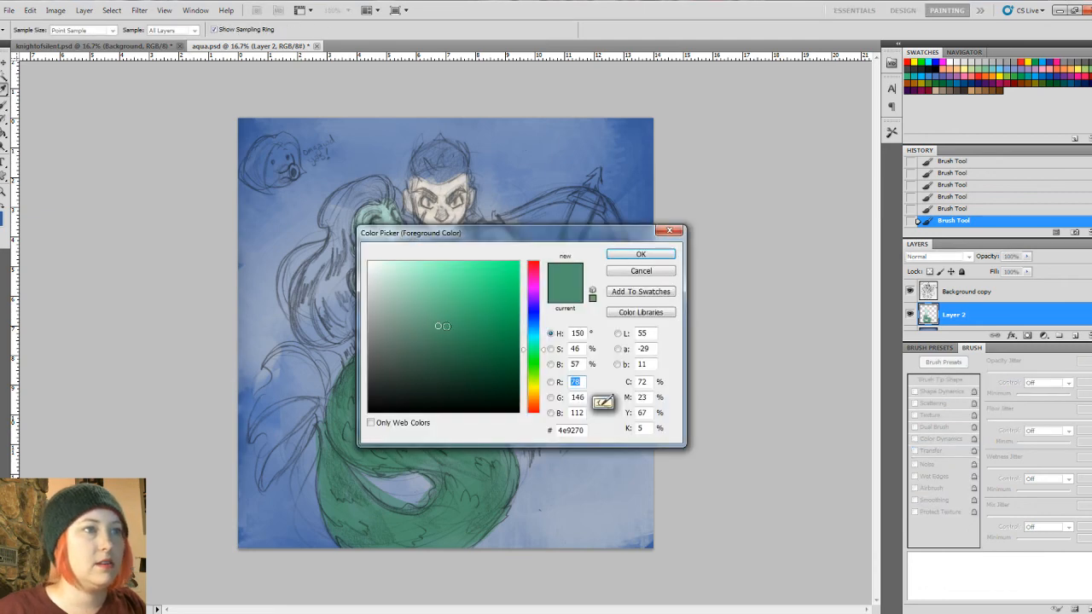
{"action": "left_click_drag", "start_coordinate": [527, 350], "coordinate": [526, 381]}
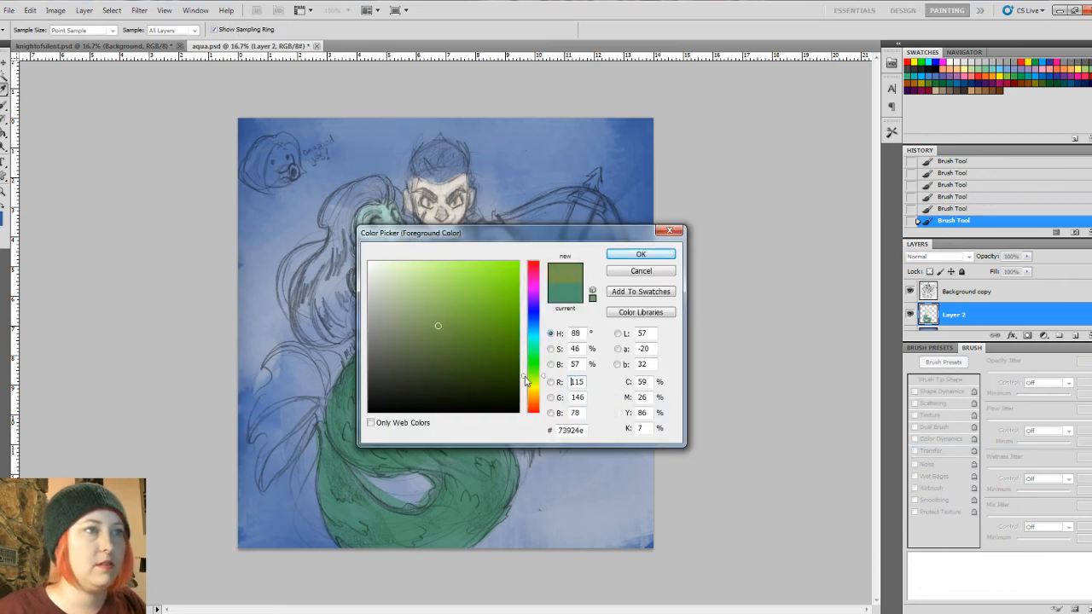
{"action": "left_click_drag", "start_coordinate": [435, 307], "coordinate": [426, 301]}
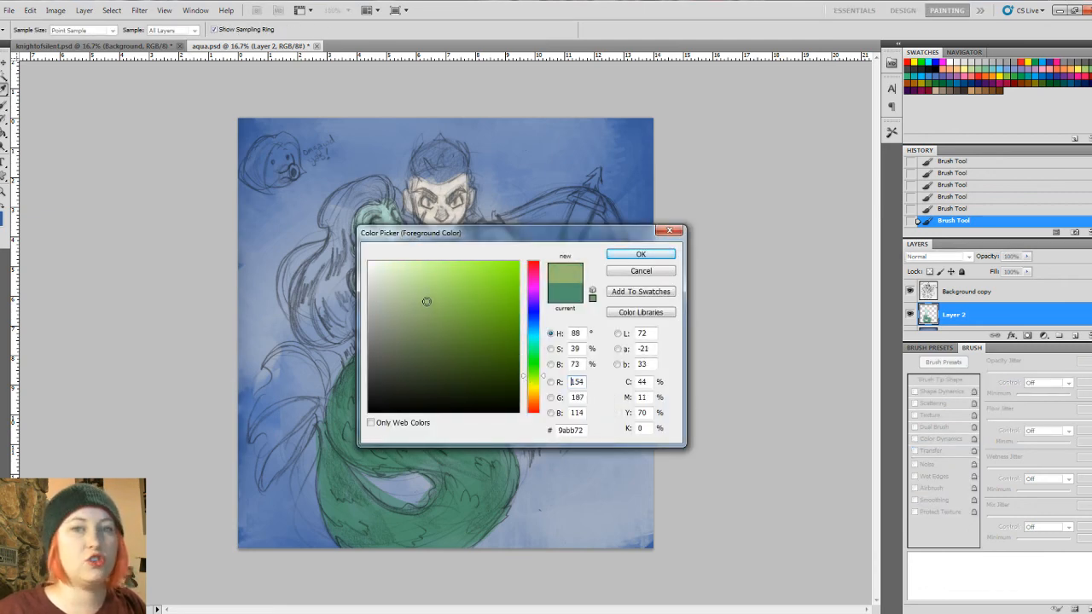
{"action": "left_click", "coordinate": [633, 255]}
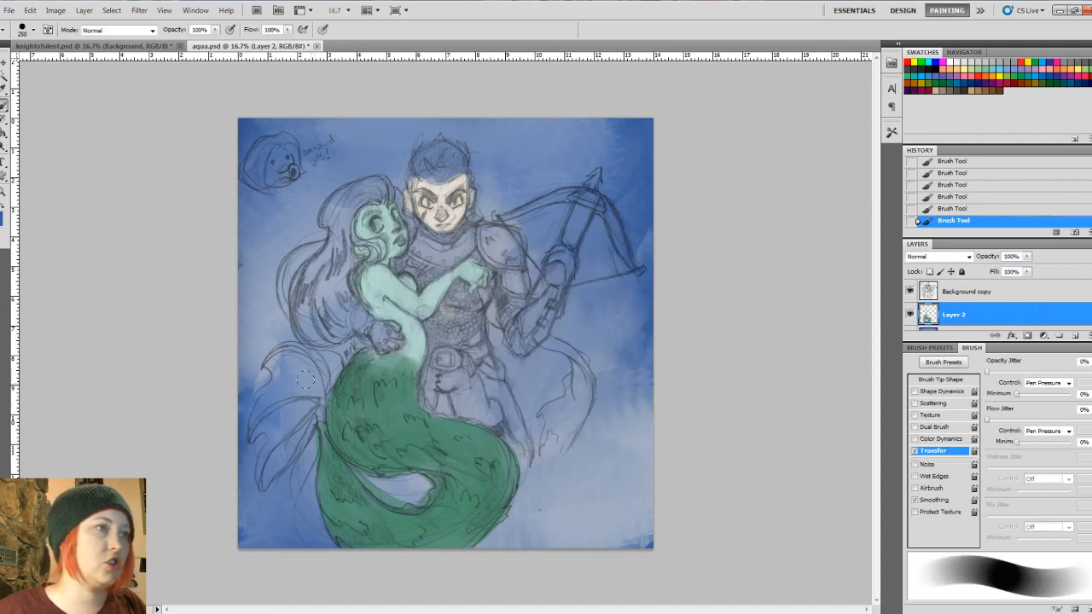
{"action": "mouse_move", "coordinate": [268, 359]}
{"action": "left_mouse_down"}
{"action": "mouse_move", "coordinate": [313, 386]}
{"action": "mouse_move", "coordinate": [308, 414]}
{"action": "mouse_move", "coordinate": [267, 466]}
{"action": "mouse_move", "coordinate": [303, 420]}
{"action": "mouse_move", "coordinate": [291, 431]}
{"action": "mouse_move", "coordinate": [252, 424]}
{"action": "mouse_move", "coordinate": [282, 377]}
{"action": "mouse_move", "coordinate": [271, 448]}
{"action": "left_mouse_up"}
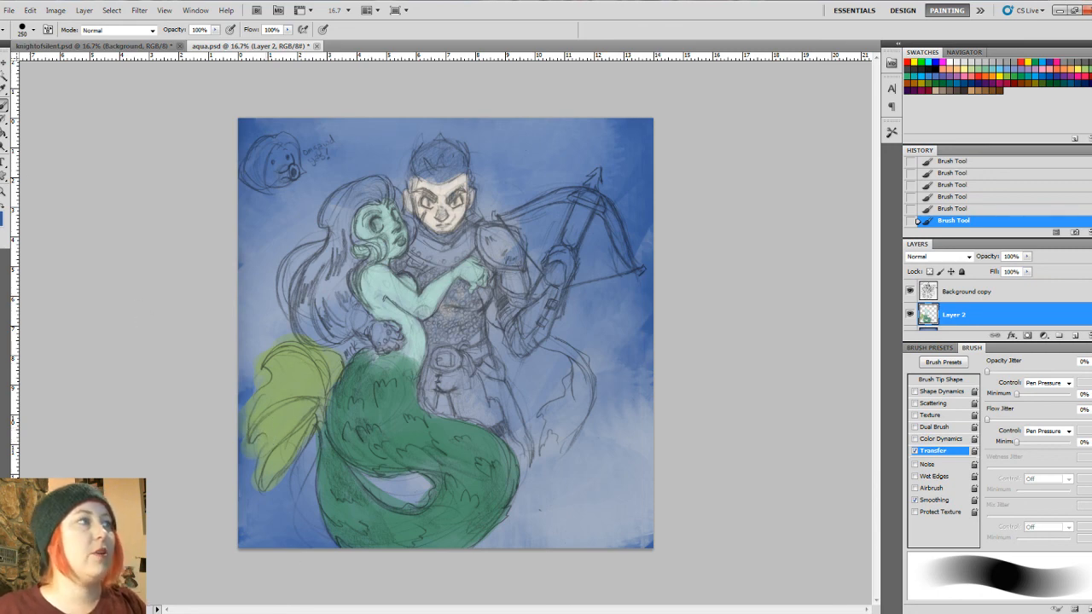
Step: Set the foreground colour to orange, #d0703c, for the archer's hair
{"action": "left_click", "coordinate": [1, 213]}
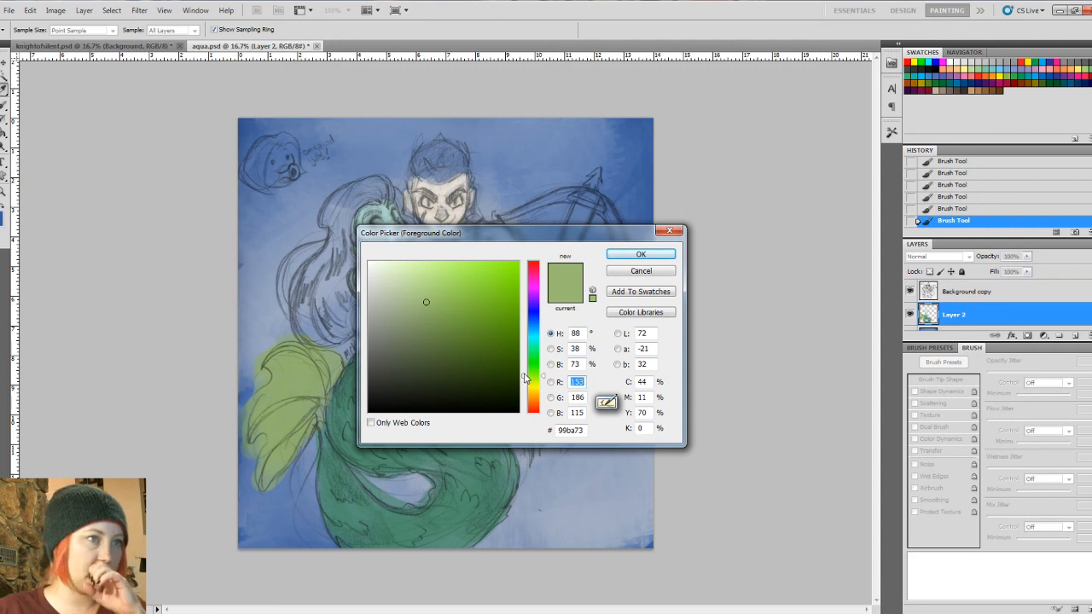
{"action": "left_click", "coordinate": [530, 268]}
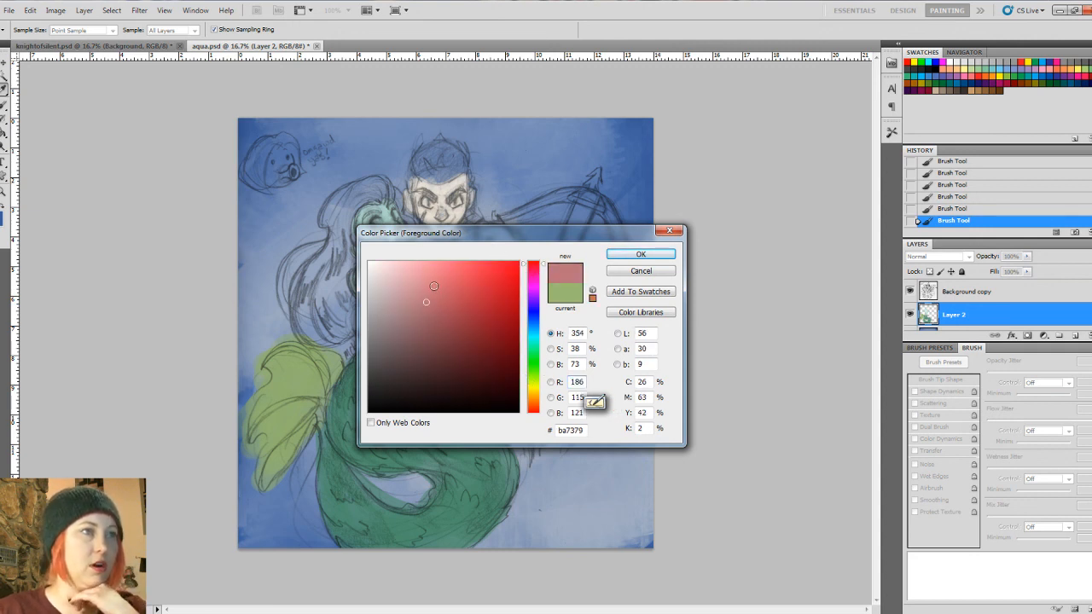
{"action": "left_click_drag", "start_coordinate": [433, 286], "coordinate": [528, 403]}
{"action": "left_click", "coordinate": [476, 289]}
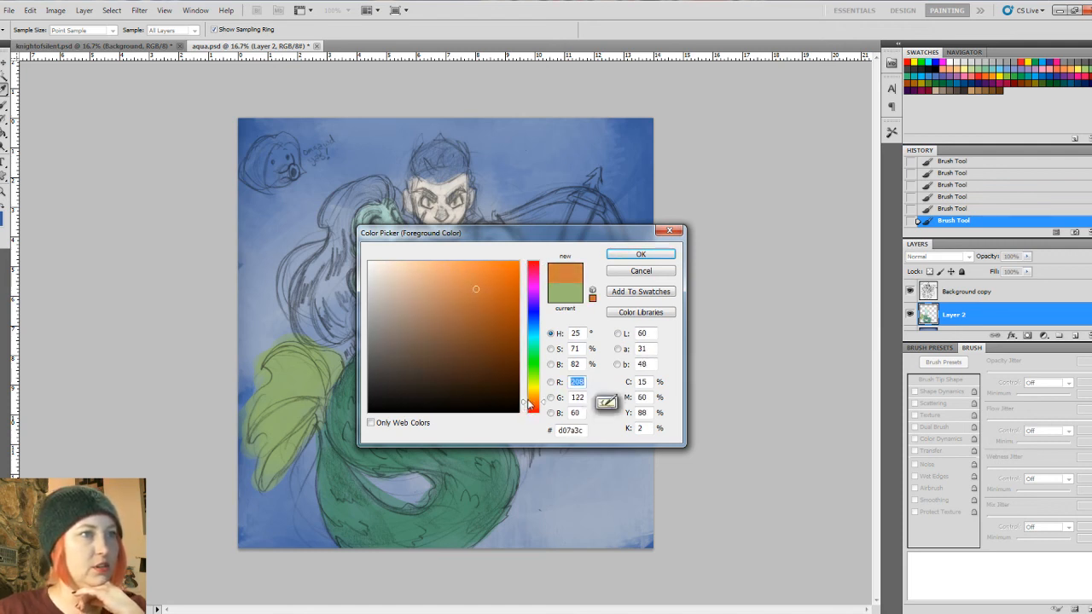
{"action": "left_click", "coordinate": [639, 254]}
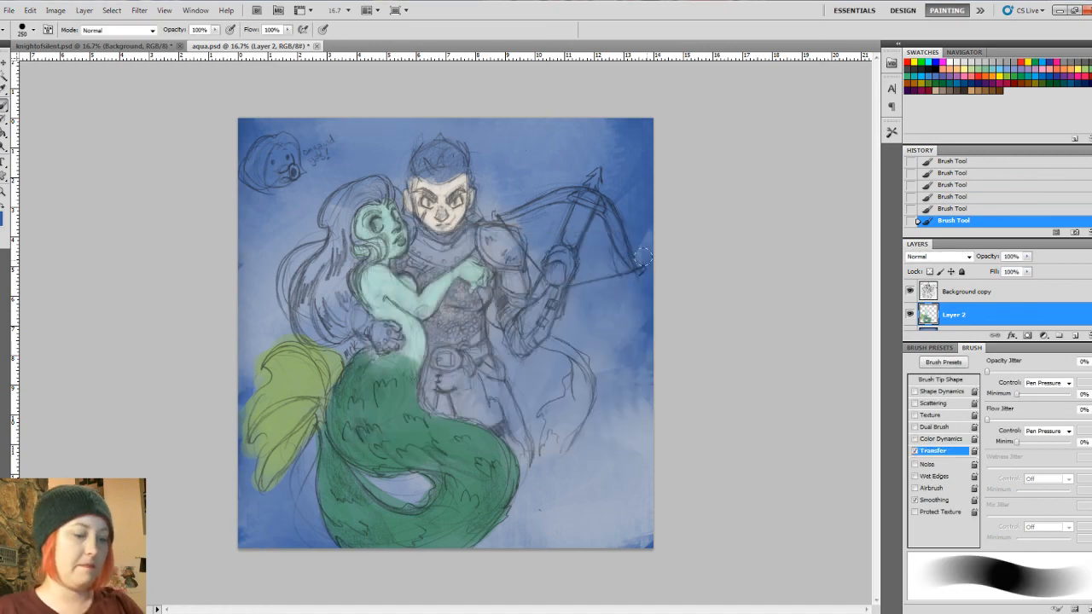
Step: Paint the archer's hair orange, and colour both eyebrows with the brush reduced to 80 px
{"action": "key", "text": "ctrl+plus"}
{"action": "key", "text": "ctrl+plus"}
{"action": "mouse_move", "coordinate": [412, 236]}
{"action": "left_mouse_down"}
{"action": "mouse_move", "coordinate": [462, 588]}
{"action": "mouse_move", "coordinate": [464, 384]}
{"action": "mouse_move", "coordinate": [434, 284]}
{"action": "left_mouse_up"}
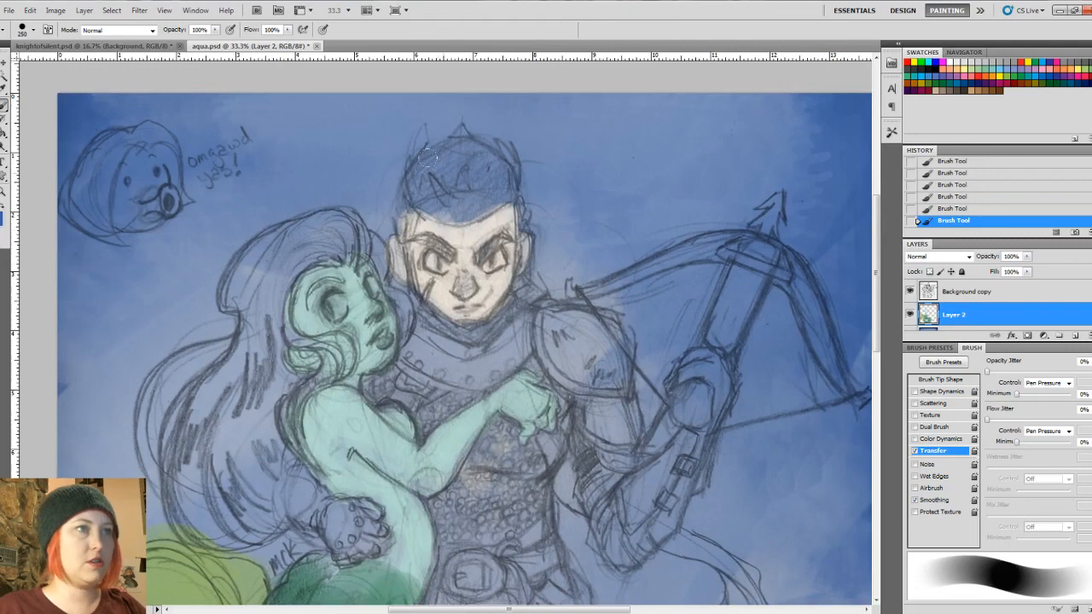
{"action": "mouse_move", "coordinate": [458, 216]}
{"action": "left_mouse_down"}
{"action": "mouse_move", "coordinate": [447, 222]}
{"action": "mouse_move", "coordinate": [467, 162]}
{"action": "left_mouse_up"}
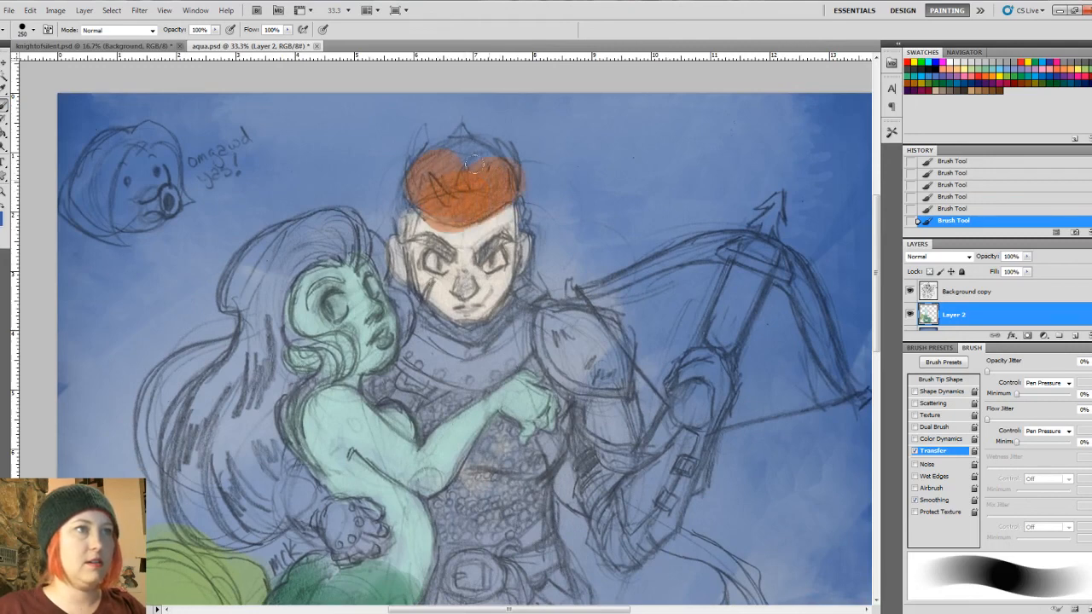
{"action": "left_click_drag", "start_coordinate": [398, 171], "coordinate": [380, 183]}
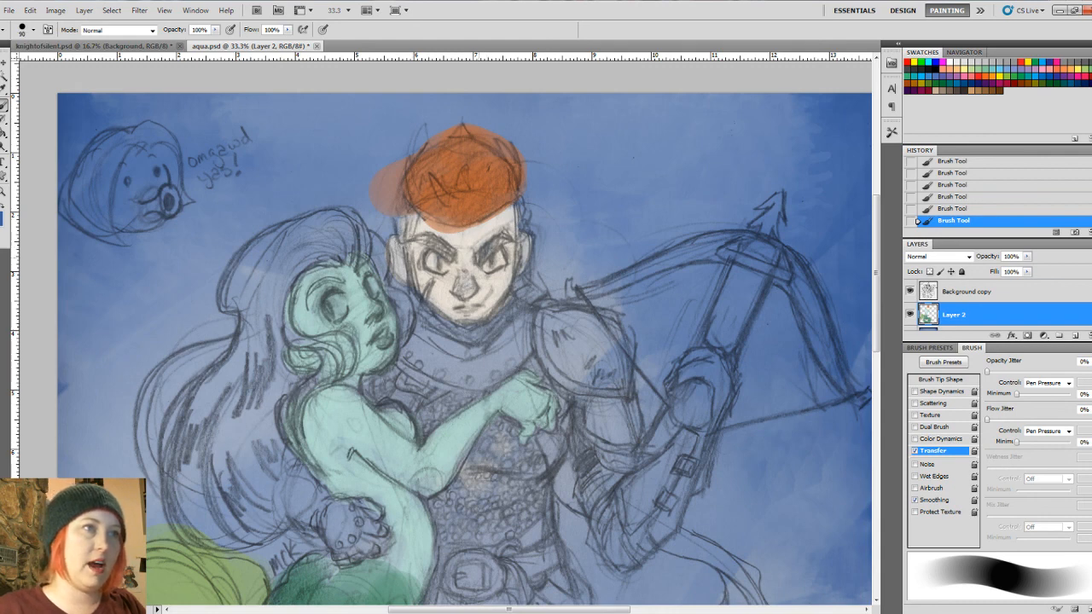
{"action": "mouse_move", "coordinate": [485, 258]}
{"action": "left_mouse_down"}
{"action": "mouse_move", "coordinate": [476, 249]}
{"action": "mouse_move", "coordinate": [503, 238]}
{"action": "mouse_move", "coordinate": [496, 253]}
{"action": "left_mouse_up"}
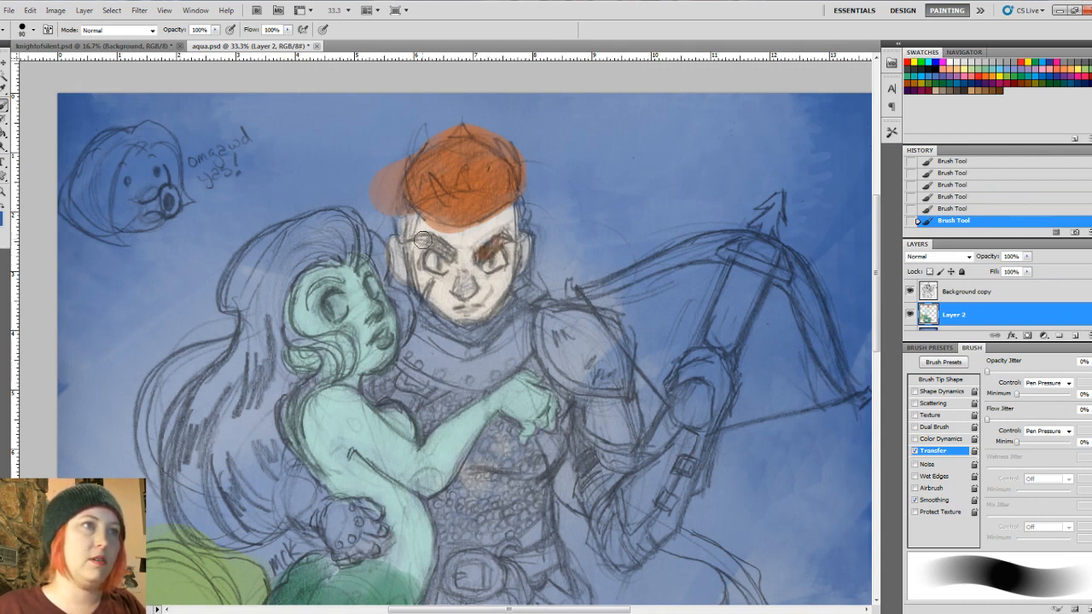
{"action": "mouse_move", "coordinate": [423, 240]}
{"action": "left_mouse_down"}
{"action": "mouse_move", "coordinate": [452, 250]}
{"action": "mouse_move", "coordinate": [416, 237]}
{"action": "mouse_move", "coordinate": [436, 242]}
{"action": "left_mouse_up"}
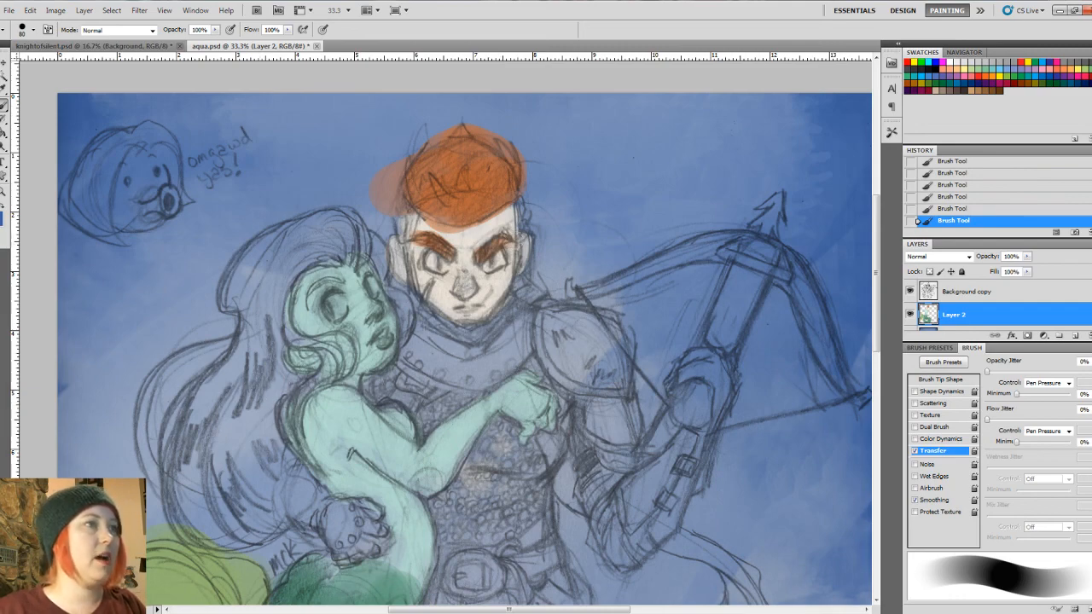
Step: Set the foreground colour to a pale peach, #f5c5aa, for the mermaid's hair
{"action": "left_click", "coordinate": [3, 214]}
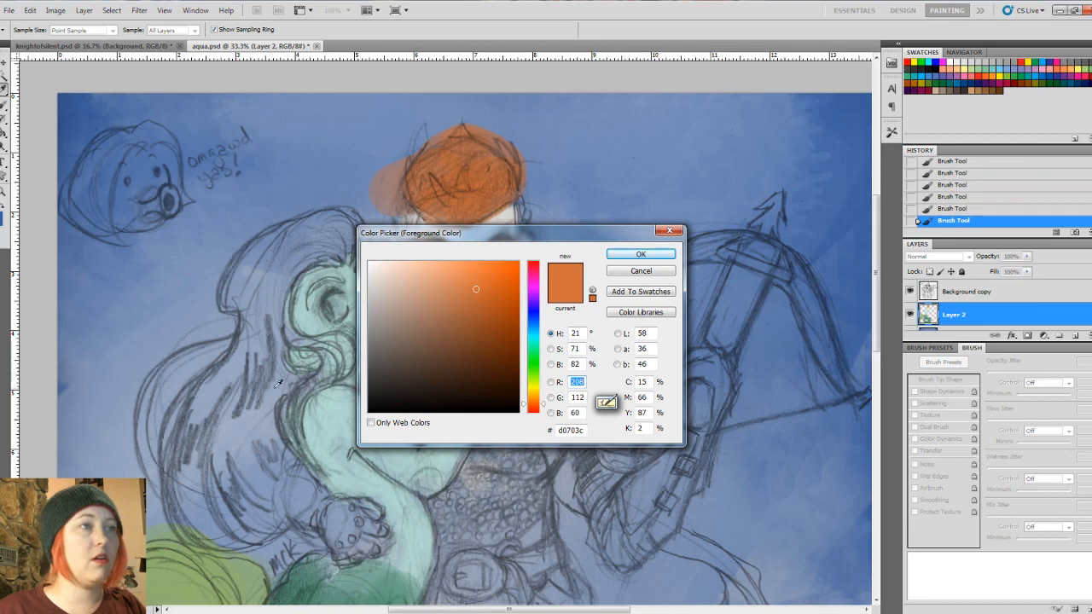
{"action": "left_click_drag", "start_coordinate": [461, 283], "coordinate": [413, 267]}
{"action": "left_click", "coordinate": [640, 256]}
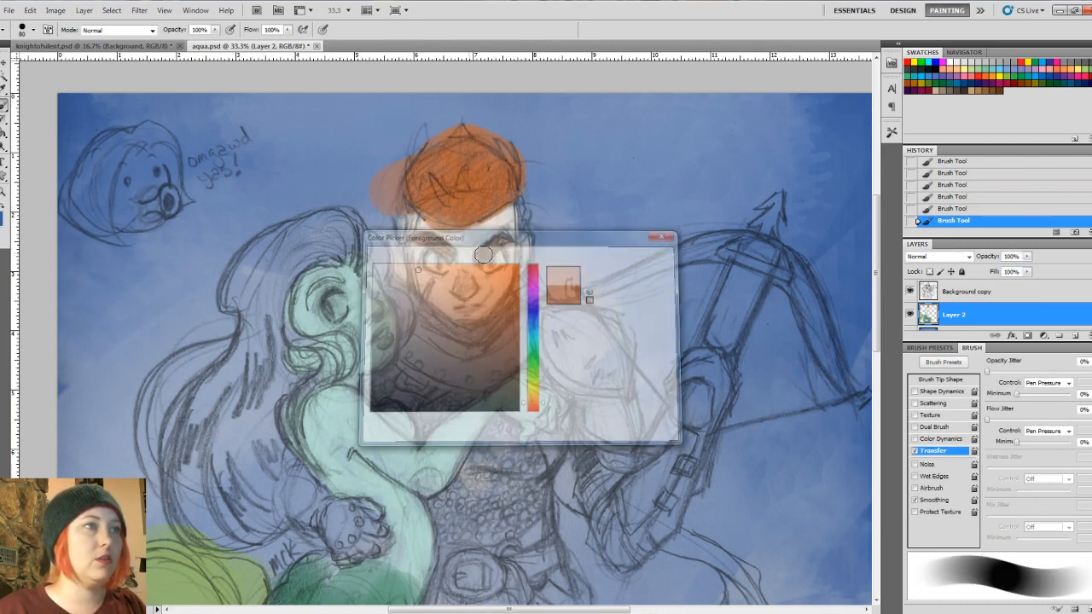
Step: Paint the hair over the crown and around the mermaid's face peach, enlarging the brush for the broader areas
{"action": "left_click_drag", "start_coordinate": [327, 231], "coordinate": [348, 262]}
{"action": "mouse_move", "coordinate": [356, 223]}
{"action": "left_mouse_down"}
{"action": "mouse_move", "coordinate": [349, 267]}
{"action": "mouse_move", "coordinate": [332, 242]}
{"action": "mouse_move", "coordinate": [331, 271]}
{"action": "mouse_move", "coordinate": [320, 250]}
{"action": "mouse_move", "coordinate": [336, 253]}
{"action": "mouse_move", "coordinate": [325, 241]}
{"action": "mouse_move", "coordinate": [335, 238]}
{"action": "mouse_move", "coordinate": [299, 215]}
{"action": "mouse_move", "coordinate": [252, 268]}
{"action": "mouse_move", "coordinate": [316, 251]}
{"action": "mouse_move", "coordinate": [245, 298]}
{"action": "mouse_move", "coordinate": [307, 252]}
{"action": "mouse_move", "coordinate": [237, 323]}
{"action": "mouse_move", "coordinate": [222, 318]}
{"action": "mouse_move", "coordinate": [269, 247]}
{"action": "mouse_move", "coordinate": [270, 292]}
{"action": "mouse_move", "coordinate": [324, 222]}
{"action": "mouse_move", "coordinate": [260, 232]}
{"action": "mouse_move", "coordinate": [346, 226]}
{"action": "mouse_move", "coordinate": [348, 212]}
{"action": "mouse_move", "coordinate": [360, 237]}
{"action": "left_mouse_up"}
{"action": "key", "text": "bracketright"}
{"action": "key", "text": "bracketright"}
{"action": "key", "text": "bracketright"}
{"action": "key", "text": "bracketright"}
{"action": "key", "text": "bracketright"}
Step: Paint the curl beside the mermaid's cheek with a smaller brush and her long flowing hair at 175 px in peach
{"action": "key", "text": "bracketleft"}
{"action": "key", "text": "bracketleft"}
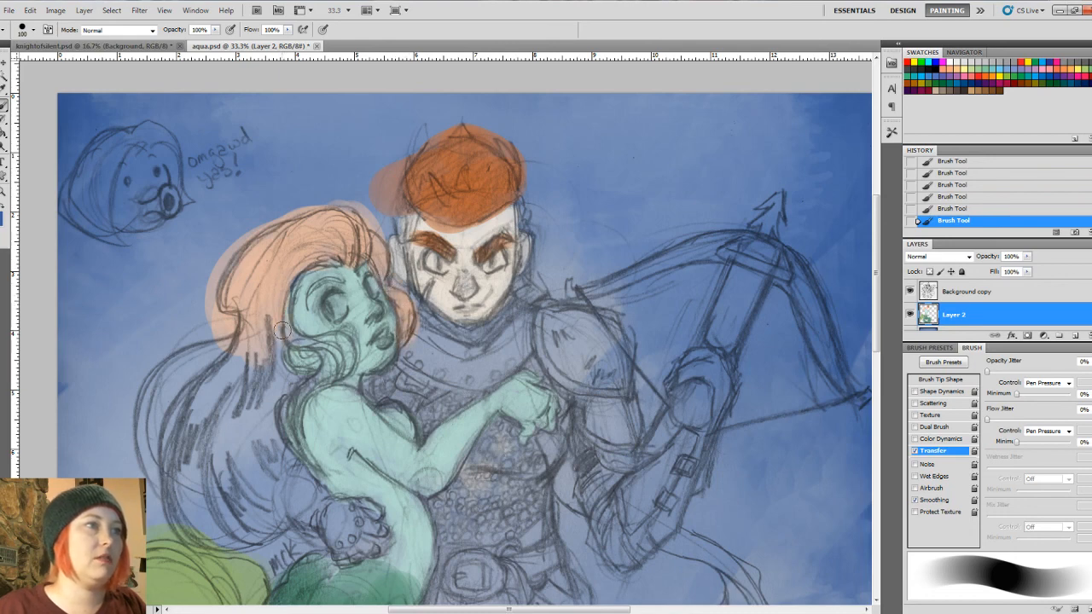
{"action": "mouse_move", "coordinate": [341, 350]}
{"action": "left_mouse_down"}
{"action": "mouse_move", "coordinate": [323, 370]}
{"action": "mouse_move", "coordinate": [324, 353]}
{"action": "left_mouse_up"}
{"action": "mouse_move", "coordinate": [287, 408]}
{"action": "left_mouse_down"}
{"action": "mouse_move", "coordinate": [290, 444]}
{"action": "mouse_move", "coordinate": [278, 469]}
{"action": "mouse_move", "coordinate": [282, 383]}
{"action": "mouse_move", "coordinate": [272, 376]}
{"action": "left_mouse_up"}
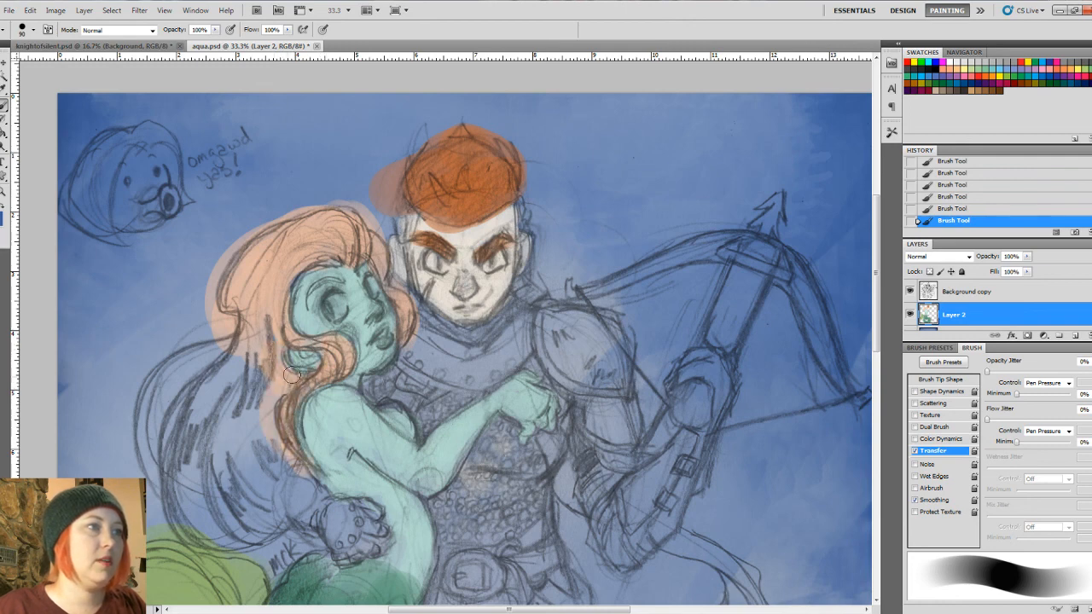
{"action": "mouse_move", "coordinate": [159, 451]}
{"action": "left_mouse_down"}
{"action": "mouse_move", "coordinate": [220, 371]}
{"action": "mouse_move", "coordinate": [204, 354]}
{"action": "mouse_move", "coordinate": [150, 389]}
{"action": "mouse_move", "coordinate": [209, 351]}
{"action": "mouse_move", "coordinate": [203, 517]}
{"action": "mouse_move", "coordinate": [192, 501]}
{"action": "mouse_move", "coordinate": [249, 509]}
{"action": "mouse_move", "coordinate": [242, 498]}
{"action": "mouse_move", "coordinate": [260, 488]}
{"action": "mouse_move", "coordinate": [240, 503]}
{"action": "mouse_move", "coordinate": [290, 488]}
{"action": "mouse_move", "coordinate": [255, 473]}
{"action": "mouse_move", "coordinate": [262, 375]}
{"action": "mouse_move", "coordinate": [268, 471]}
{"action": "mouse_move", "coordinate": [275, 452]}
{"action": "mouse_move", "coordinate": [229, 493]}
{"action": "mouse_move", "coordinate": [200, 443]}
{"action": "mouse_move", "coordinate": [231, 422]}
{"action": "mouse_move", "coordinate": [256, 503]}
{"action": "mouse_move", "coordinate": [174, 479]}
{"action": "left_mouse_up"}
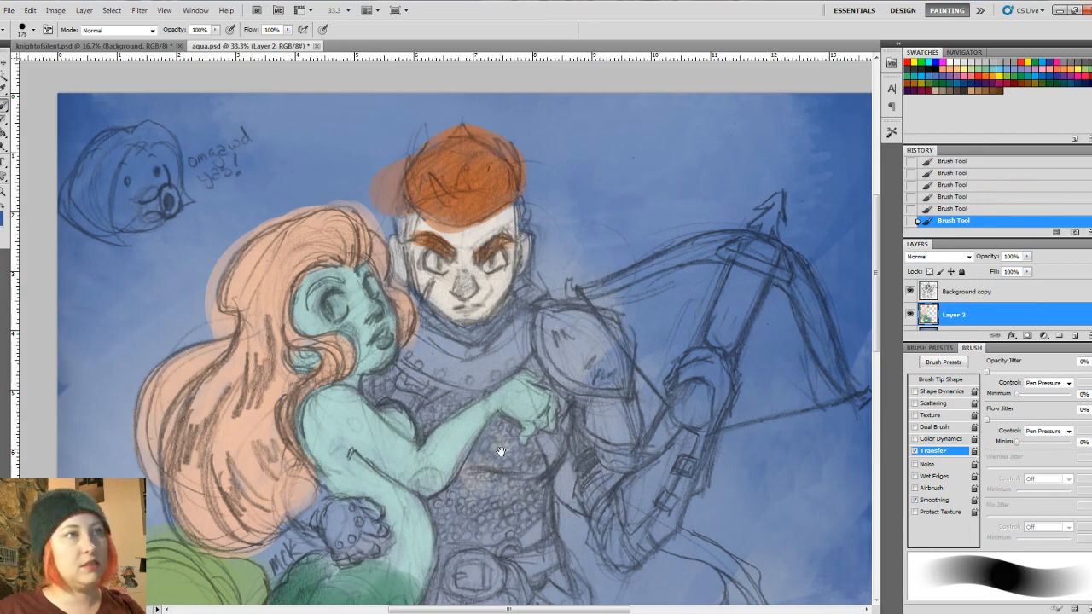
Step: Set the foreground colour to a dark navy, #2d304a
{"action": "left_click_drag", "start_coordinate": [501, 452], "coordinate": [489, 365]}
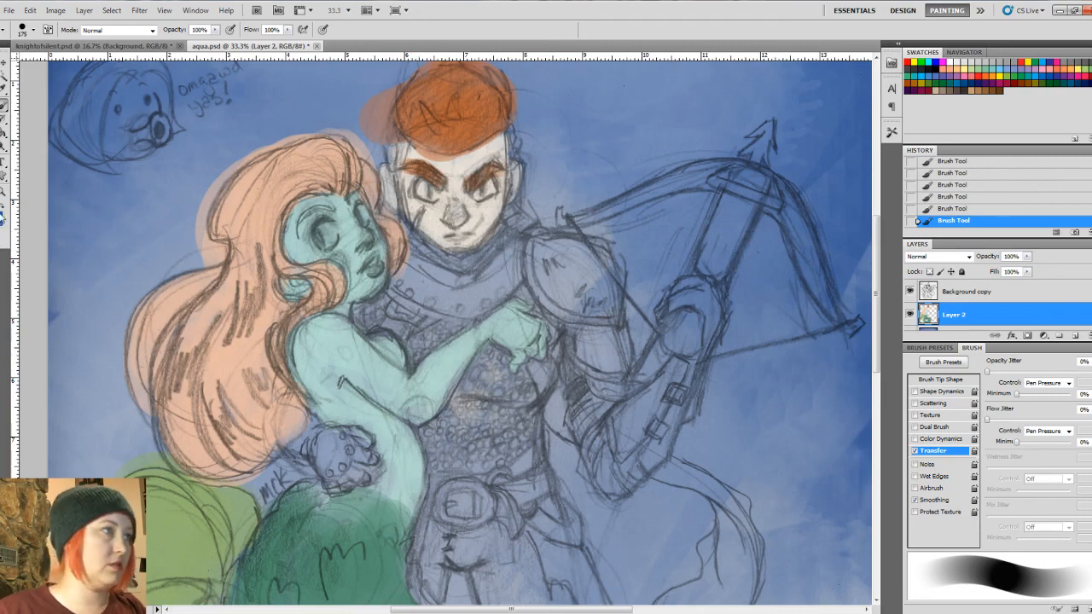
{"action": "left_click", "coordinate": [1, 214]}
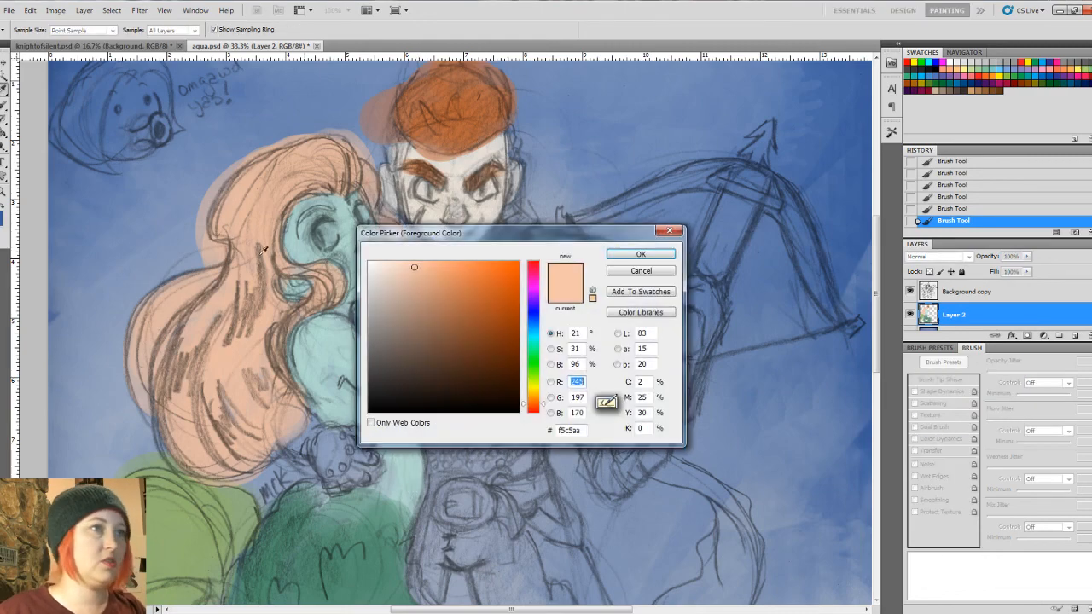
{"action": "left_click", "coordinate": [535, 316]}
{"action": "left_click_drag", "start_coordinate": [418, 274], "coordinate": [425, 373]}
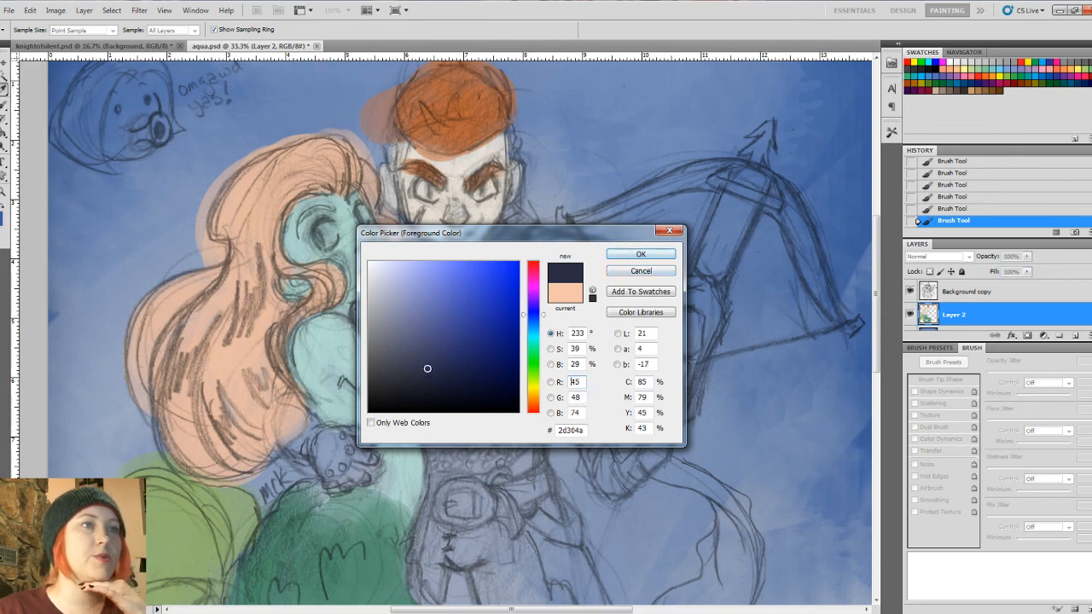
{"action": "left_click", "coordinate": [640, 253]}
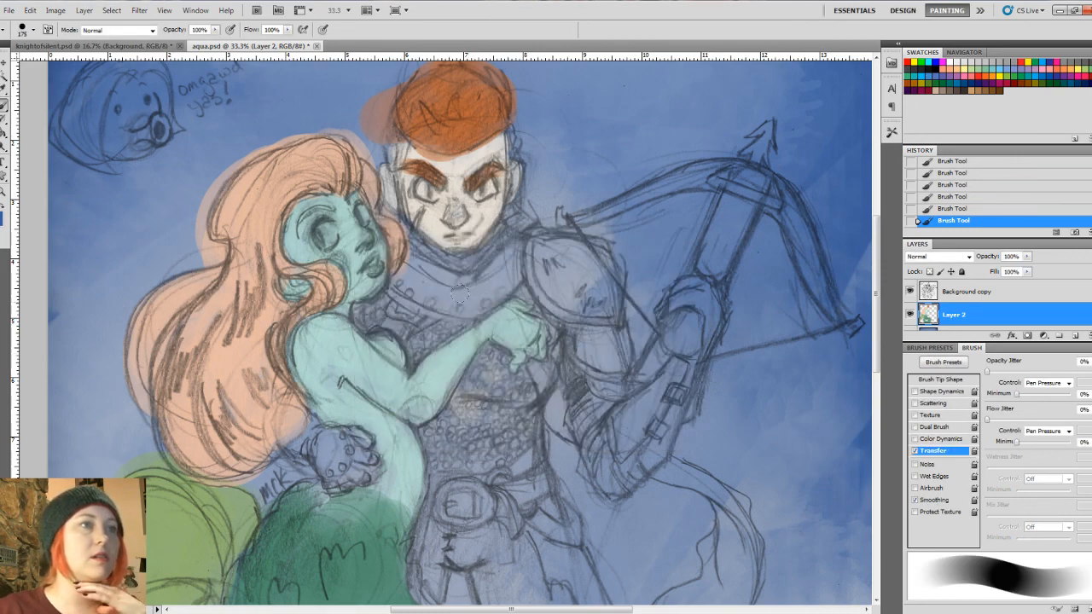
Step: Paint the scarf around the archer's neck and upper chest dark navy
{"action": "mouse_move", "coordinate": [460, 292]}
{"action": "left_mouse_down"}
{"action": "mouse_move", "coordinate": [503, 252]}
{"action": "mouse_move", "coordinate": [441, 290]}
{"action": "mouse_move", "coordinate": [411, 273]}
{"action": "mouse_move", "coordinate": [453, 282]}
{"action": "mouse_move", "coordinate": [403, 270]}
{"action": "mouse_move", "coordinate": [410, 281]}
{"action": "mouse_move", "coordinate": [402, 258]}
{"action": "mouse_move", "coordinate": [427, 264]}
{"action": "mouse_move", "coordinate": [414, 254]}
{"action": "mouse_move", "coordinate": [397, 294]}
{"action": "mouse_move", "coordinate": [465, 315]}
{"action": "mouse_move", "coordinate": [509, 284]}
{"action": "mouse_move", "coordinate": [518, 241]}
{"action": "mouse_move", "coordinate": [434, 285]}
{"action": "mouse_move", "coordinate": [467, 287]}
{"action": "mouse_move", "coordinate": [444, 303]}
{"action": "mouse_move", "coordinate": [461, 308]}
{"action": "mouse_move", "coordinate": [432, 307]}
{"action": "mouse_move", "coordinate": [483, 299]}
{"action": "left_mouse_up"}
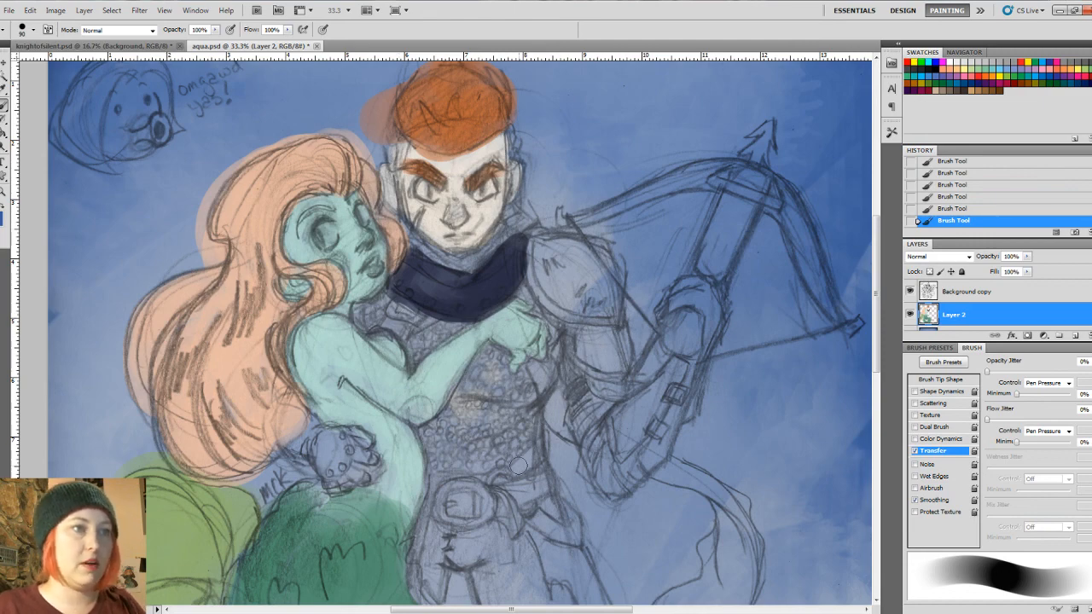
{"action": "key", "text": "space"}
{"action": "mouse_move", "coordinate": [537, 466]}
{"action": "left_mouse_down"}
{"action": "mouse_move", "coordinate": [534, 336]}
{"action": "mouse_move", "coordinate": [529, 440]}
{"action": "mouse_move", "coordinate": [511, 436]}
{"action": "left_mouse_up"}
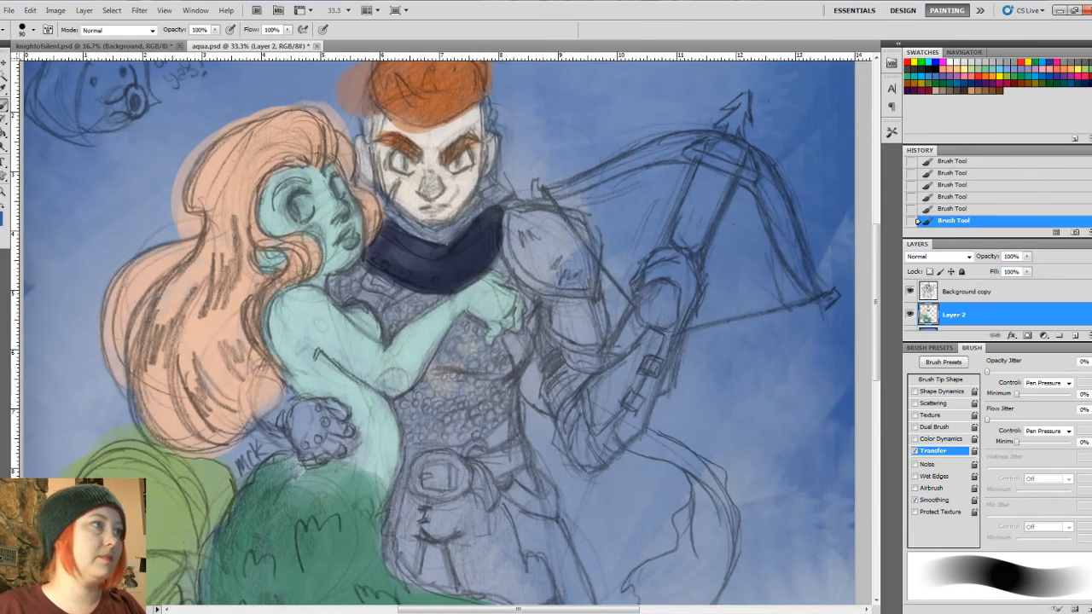
Step: Set the foreground colour to a muted slate blue, #575c7e, for the archer's armour
{"action": "left_click", "coordinate": [3, 218]}
{"action": "left_click_drag", "start_coordinate": [425, 370], "coordinate": [416, 337]}
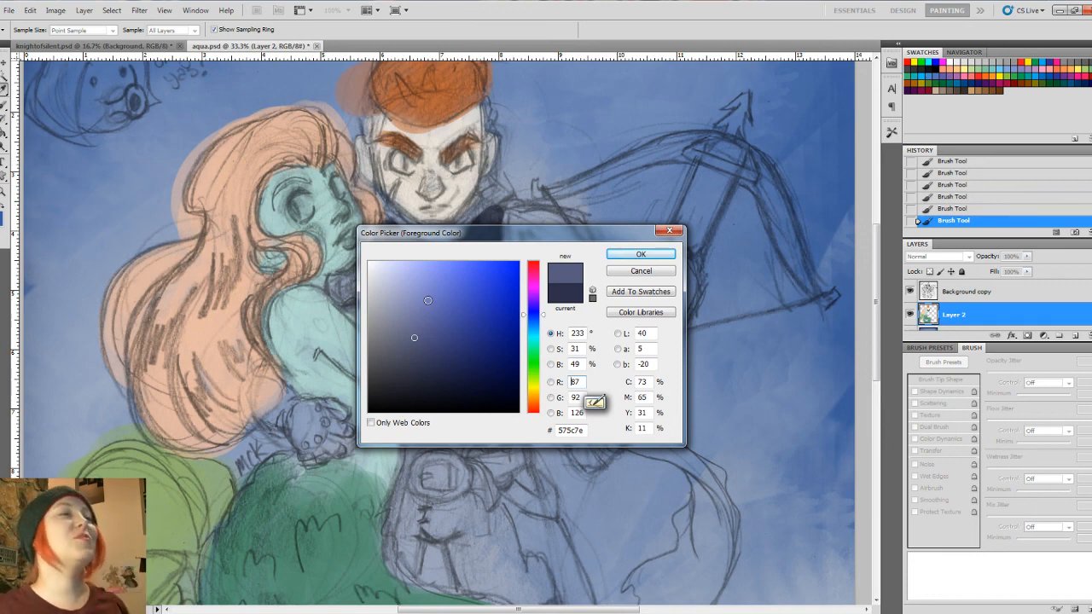
{"action": "left_click", "coordinate": [640, 256]}
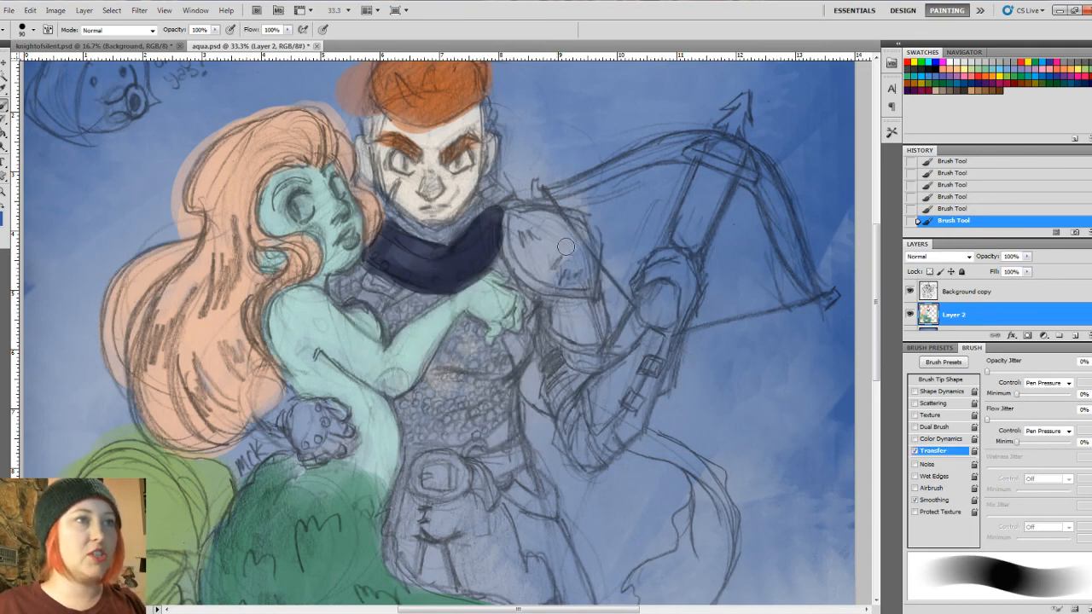
Step: Paint the archer's shoulder plate, upper-arm armour and forearm guard slate blue, adjusting the brush between 100 and 150 px
{"action": "mouse_move", "coordinate": [521, 218]}
{"action": "left_mouse_down"}
{"action": "mouse_move", "coordinate": [541, 248]}
{"action": "mouse_move", "coordinate": [556, 280]}
{"action": "mouse_move", "coordinate": [538, 275]}
{"action": "mouse_move", "coordinate": [566, 285]}
{"action": "mouse_move", "coordinate": [531, 280]}
{"action": "mouse_move", "coordinate": [599, 287]}
{"action": "mouse_move", "coordinate": [588, 294]}
{"action": "mouse_move", "coordinate": [585, 238]}
{"action": "mouse_move", "coordinate": [596, 268]}
{"action": "mouse_move", "coordinate": [544, 216]}
{"action": "mouse_move", "coordinate": [579, 228]}
{"action": "mouse_move", "coordinate": [511, 207]}
{"action": "mouse_move", "coordinate": [540, 268]}
{"action": "mouse_move", "coordinate": [527, 223]}
{"action": "mouse_move", "coordinate": [557, 232]}
{"action": "mouse_move", "coordinate": [552, 243]}
{"action": "mouse_move", "coordinate": [602, 229]}
{"action": "mouse_move", "coordinate": [541, 232]}
{"action": "mouse_move", "coordinate": [519, 275]}
{"action": "mouse_move", "coordinate": [547, 230]}
{"action": "mouse_move", "coordinate": [527, 262]}
{"action": "mouse_move", "coordinate": [534, 250]}
{"action": "mouse_move", "coordinate": [512, 214]}
{"action": "left_mouse_up"}
{"action": "key", "text": "bracketright"}
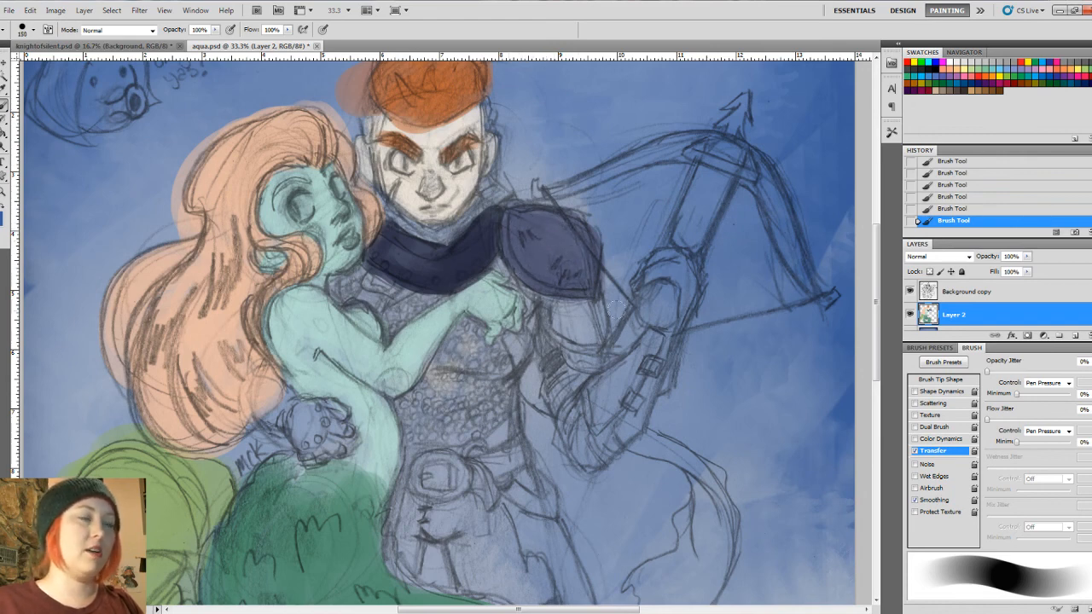
{"action": "mouse_move", "coordinate": [552, 302]}
{"action": "left_mouse_down"}
{"action": "mouse_move", "coordinate": [590, 334]}
{"action": "mouse_move", "coordinate": [584, 309]}
{"action": "mouse_move", "coordinate": [555, 322]}
{"action": "mouse_move", "coordinate": [588, 350]}
{"action": "mouse_move", "coordinate": [584, 369]}
{"action": "mouse_move", "coordinate": [593, 340]}
{"action": "mouse_move", "coordinate": [579, 298]}
{"action": "left_mouse_up"}
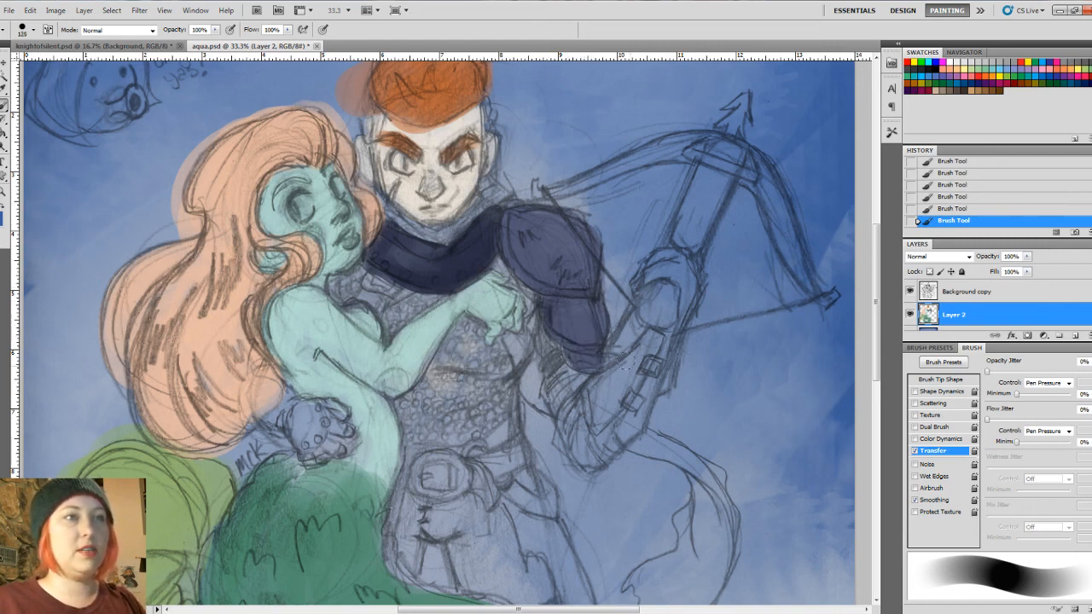
{"action": "mouse_move", "coordinate": [652, 340]}
{"action": "left_mouse_down"}
{"action": "mouse_move", "coordinate": [591, 399]}
{"action": "mouse_move", "coordinate": [601, 419]}
{"action": "mouse_move", "coordinate": [642, 359]}
{"action": "mouse_move", "coordinate": [597, 422]}
{"action": "mouse_move", "coordinate": [655, 339]}
{"action": "mouse_move", "coordinate": [622, 379]}
{"action": "left_mouse_up"}
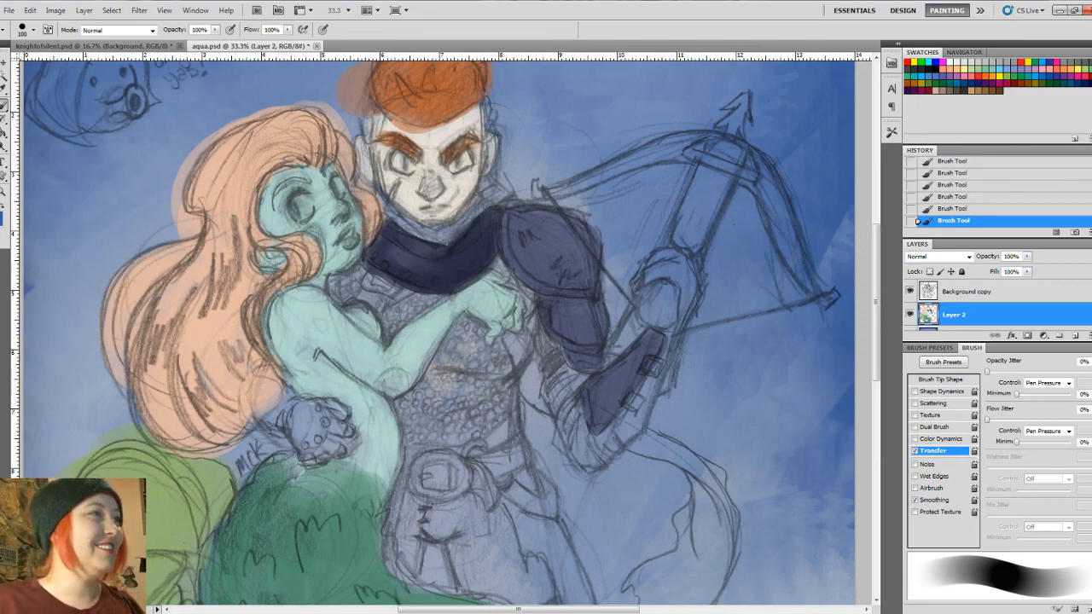
Step: Set the foreground colour to a light grey, #cacacb, and paint the archer's chain mail with it
{"action": "left_click", "coordinate": [2, 217]}
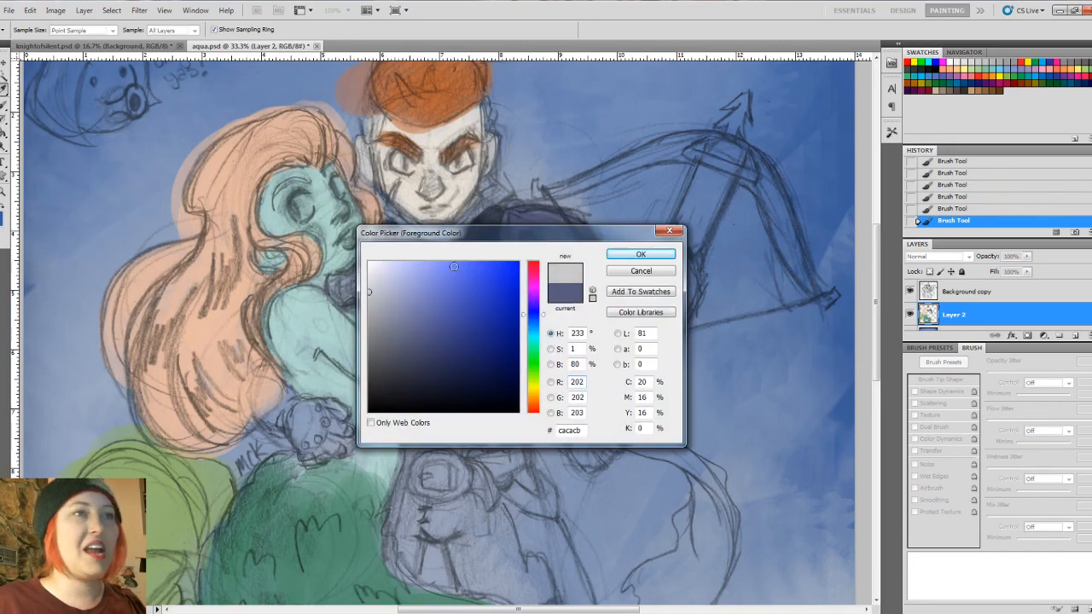
{"action": "left_click", "coordinate": [641, 254]}
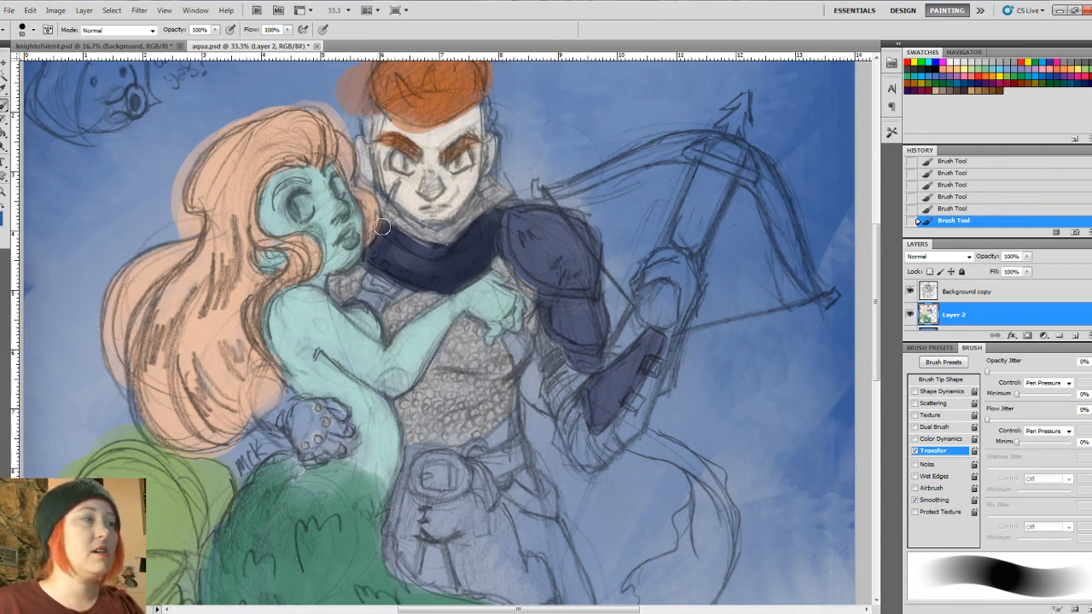
Step: Set the foreground colour to a bluish mid grey, #a3a4aa, and darken the mail collar around the archer's neck
{"action": "left_click", "coordinate": [5, 216]}
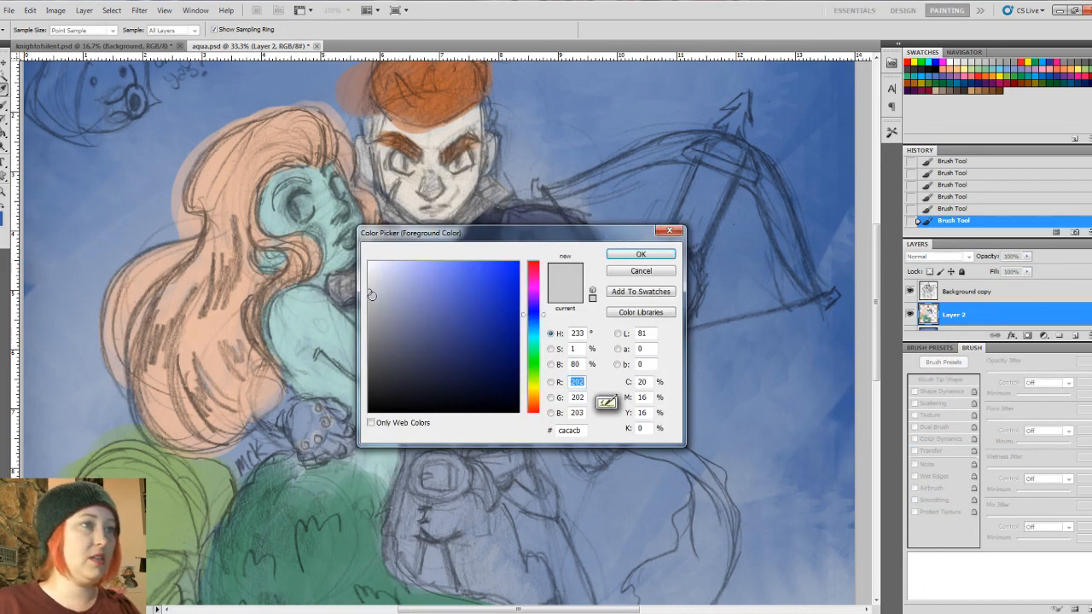
{"action": "left_click", "coordinate": [368, 308]}
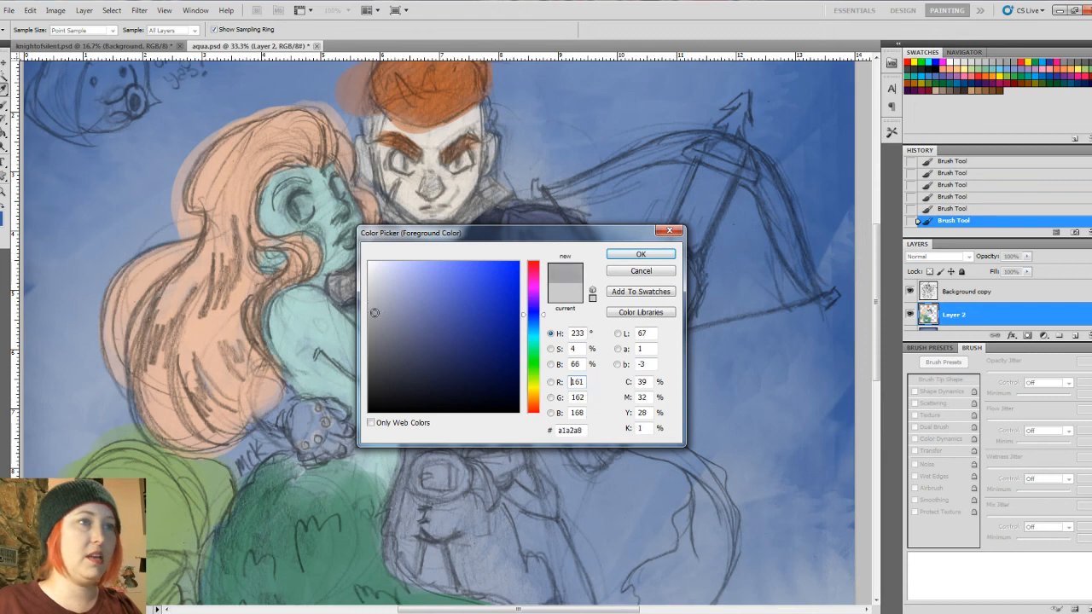
{"action": "left_click", "coordinate": [640, 254]}
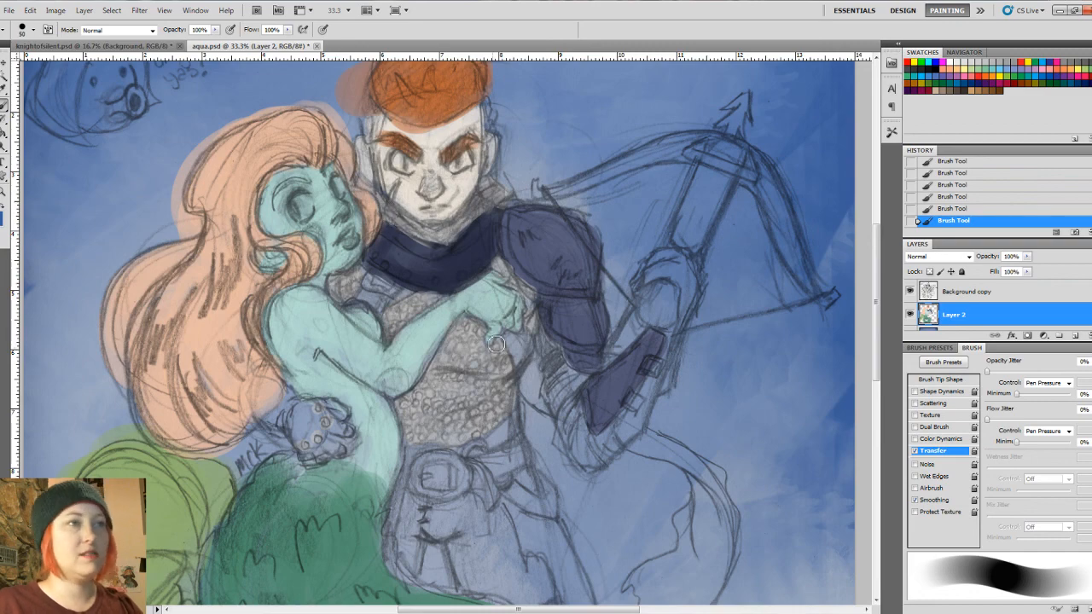
Step: Set the foreground colour to a medium leather brown, #968162
{"action": "left_click", "coordinate": [4, 217]}
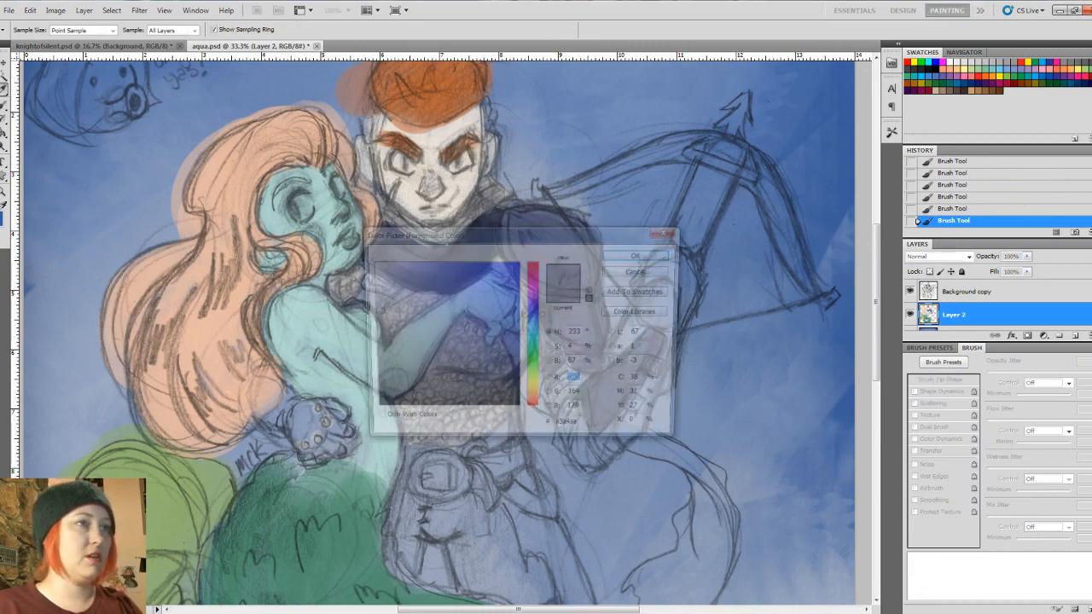
{"action": "left_click_drag", "start_coordinate": [539, 397], "coordinate": [527, 398]}
{"action": "left_click", "coordinate": [410, 314]}
{"action": "mouse_move", "coordinate": [409, 314]}
{"action": "left_mouse_down"}
{"action": "mouse_move", "coordinate": [449, 342]}
{"action": "mouse_move", "coordinate": [419, 324]}
{"action": "left_mouse_up"}
{"action": "left_click", "coordinate": [640, 254]}
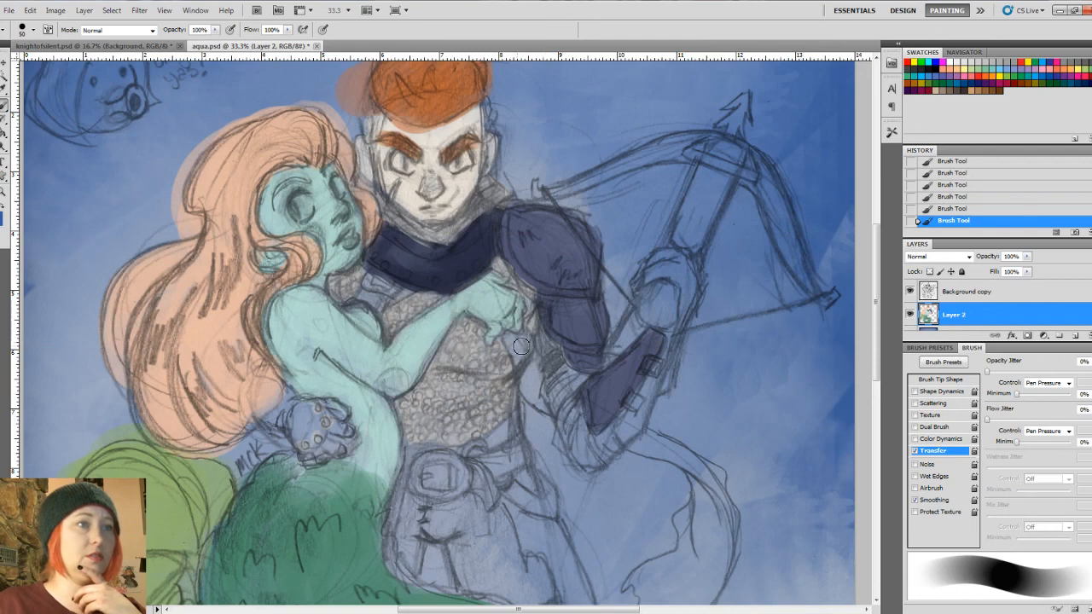
Step: Paint the leather patches at the archer's armpit and chest and the two forearm straps brown with a 50 px brush
{"action": "mouse_move", "coordinate": [521, 345]}
{"action": "left_mouse_down"}
{"action": "mouse_move", "coordinate": [510, 356]}
{"action": "mouse_move", "coordinate": [523, 347]}
{"action": "mouse_move", "coordinate": [512, 350]}
{"action": "mouse_move", "coordinate": [529, 358]}
{"action": "left_mouse_up"}
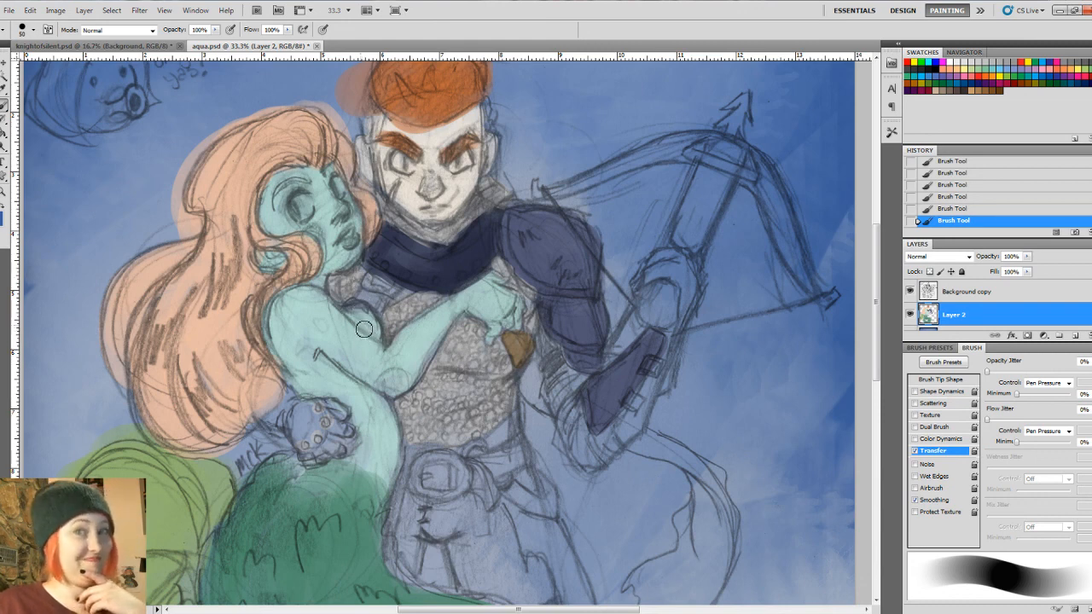
{"action": "left_click_drag", "start_coordinate": [366, 297], "coordinate": [377, 305]}
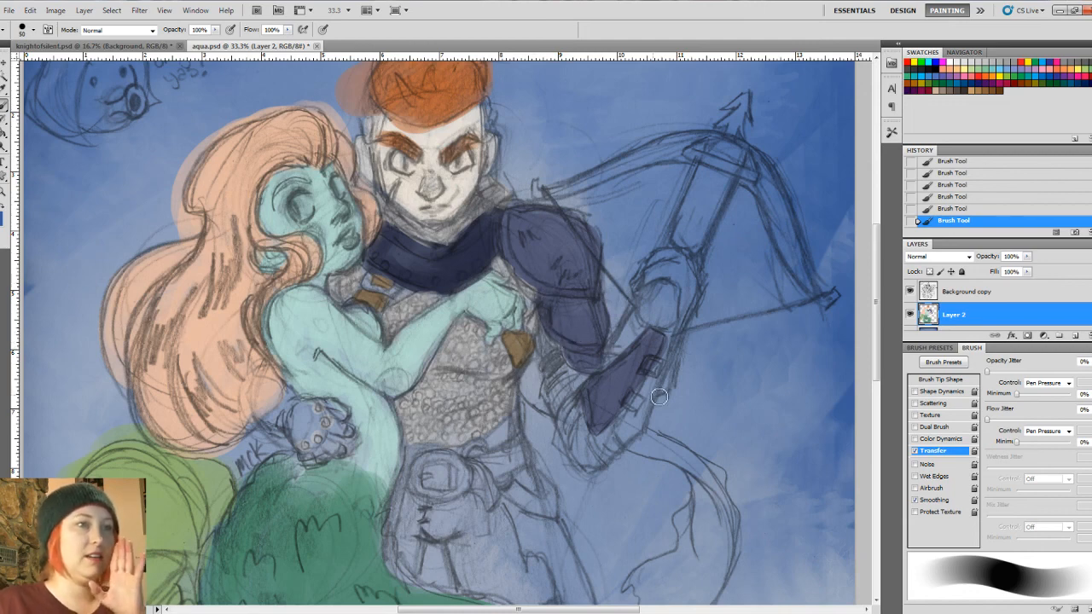
{"action": "left_click_drag", "start_coordinate": [638, 403], "coordinate": [641, 407]}
{"action": "left_click_drag", "start_coordinate": [653, 370], "coordinate": [660, 369]}
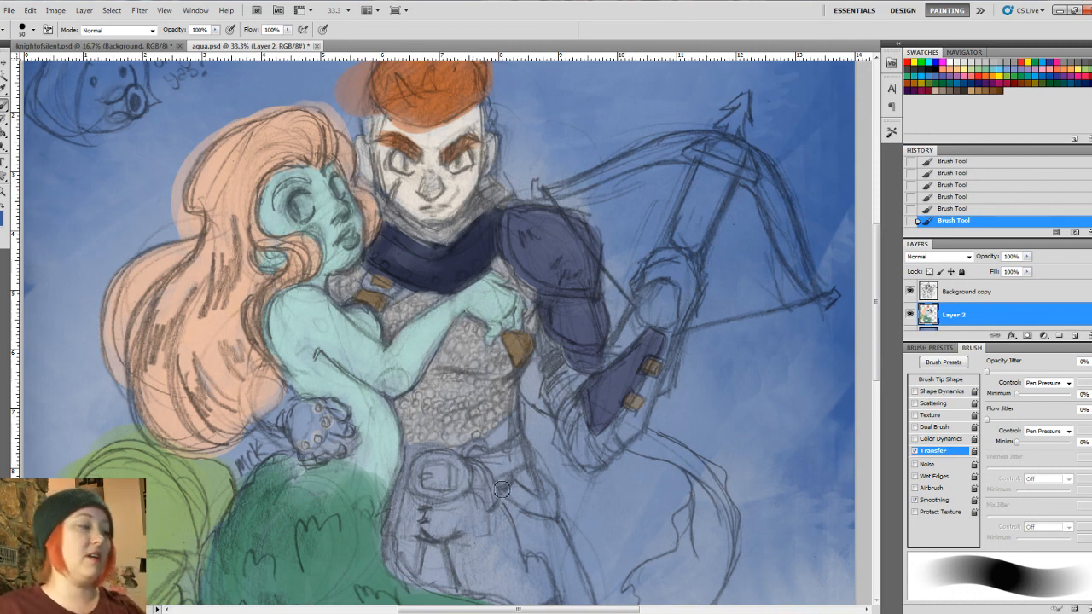
Step: Paint both of the archer's gloves and the leather along his raised outer forearm brown with a 60 px brush
{"action": "left_click_drag", "start_coordinate": [510, 418], "coordinate": [521, 361]}
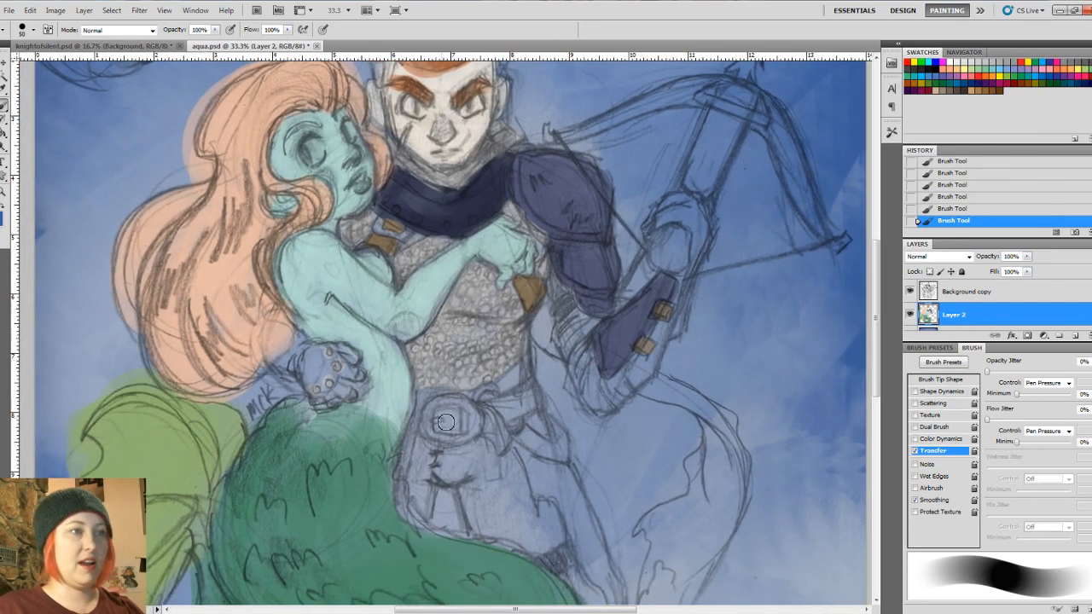
{"action": "mouse_move", "coordinate": [283, 367]}
{"action": "left_mouse_down"}
{"action": "mouse_move", "coordinate": [275, 332]}
{"action": "mouse_move", "coordinate": [270, 358]}
{"action": "mouse_move", "coordinate": [289, 329]}
{"action": "mouse_move", "coordinate": [308, 349]}
{"action": "mouse_move", "coordinate": [296, 362]}
{"action": "mouse_move", "coordinate": [308, 362]}
{"action": "mouse_move", "coordinate": [308, 379]}
{"action": "mouse_move", "coordinate": [314, 348]}
{"action": "left_mouse_up"}
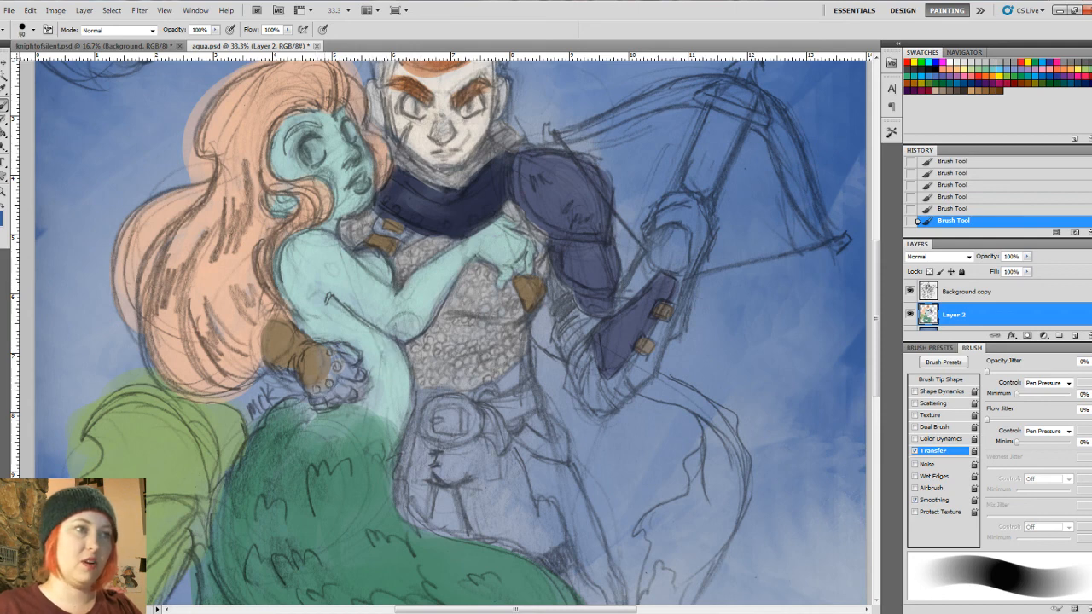
{"action": "mouse_move", "coordinate": [330, 404]}
{"action": "left_mouse_down"}
{"action": "mouse_move", "coordinate": [331, 376]}
{"action": "mouse_move", "coordinate": [363, 377]}
{"action": "mouse_move", "coordinate": [335, 352]}
{"action": "left_mouse_up"}
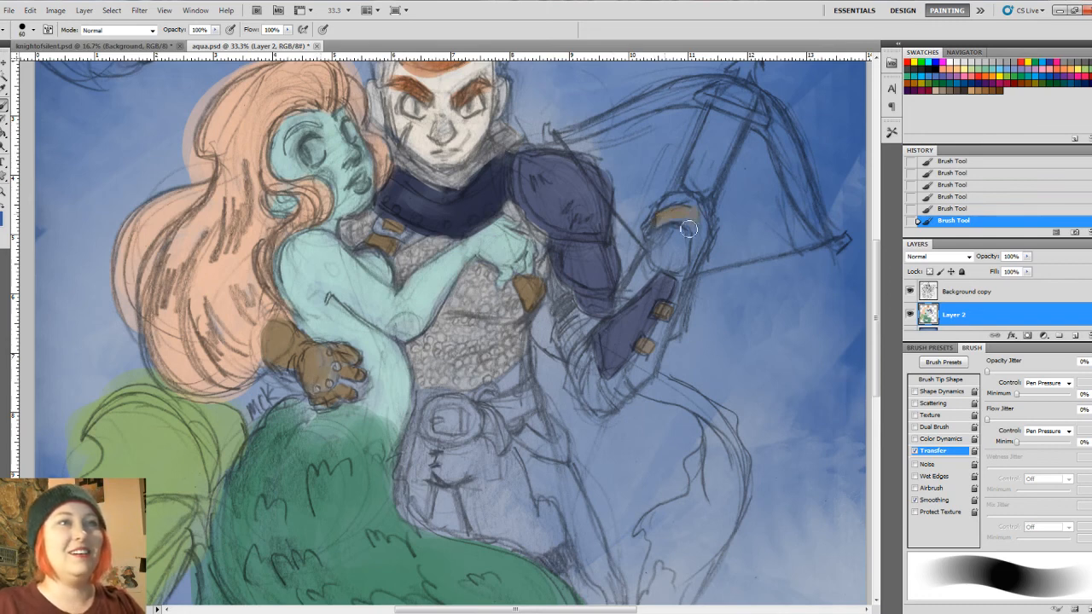
{"action": "mouse_move", "coordinate": [677, 218]}
{"action": "left_mouse_down"}
{"action": "mouse_move", "coordinate": [696, 265]}
{"action": "mouse_move", "coordinate": [713, 251]}
{"action": "mouse_move", "coordinate": [595, 332]}
{"action": "mouse_move", "coordinate": [698, 295]}
{"action": "mouse_move", "coordinate": [661, 323]}
{"action": "mouse_move", "coordinate": [681, 296]}
{"action": "left_mouse_up"}
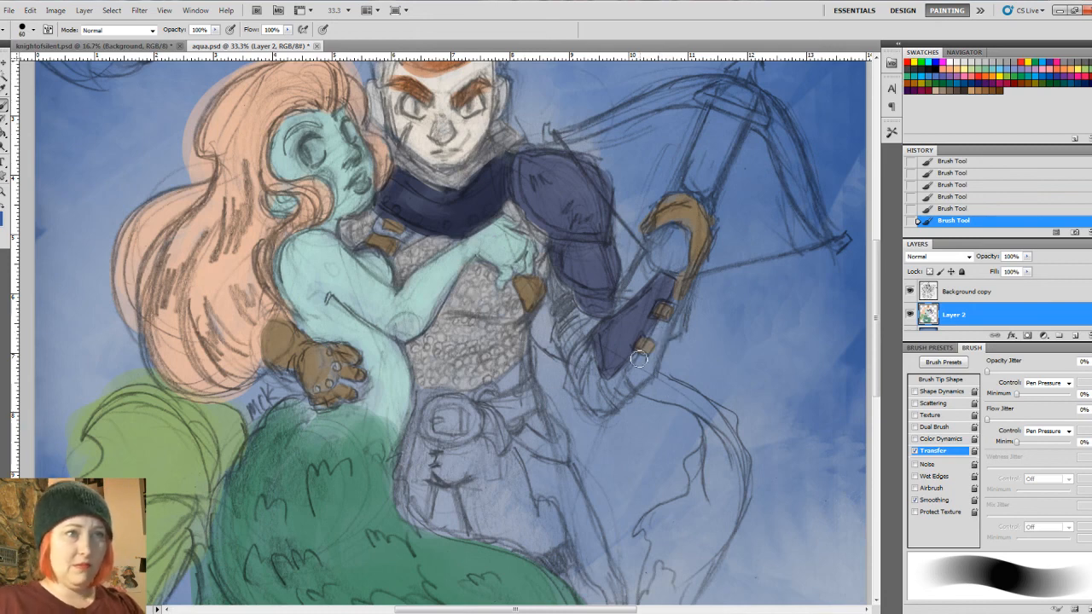
{"action": "mouse_move", "coordinate": [667, 333]}
{"action": "left_mouse_down"}
{"action": "mouse_move", "coordinate": [638, 366]}
{"action": "mouse_move", "coordinate": [648, 373]}
{"action": "mouse_move", "coordinate": [669, 330]}
{"action": "mouse_move", "coordinate": [638, 377]}
{"action": "mouse_move", "coordinate": [647, 373]}
{"action": "left_mouse_up"}
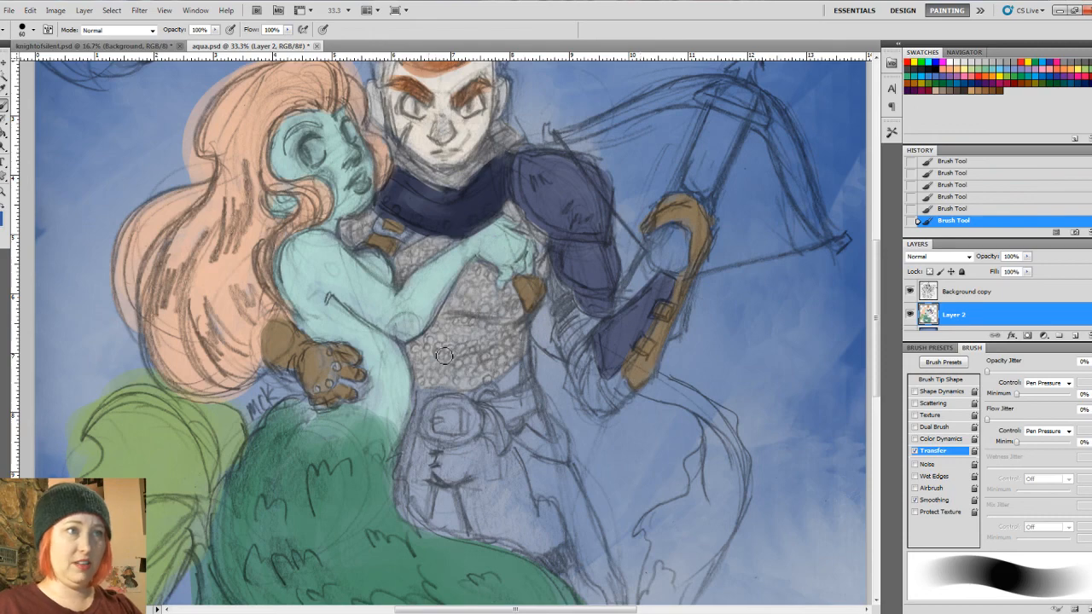
Step: Set the foreground colour to a dark brown, #674f2c, and paint the archer's belt, buckle centre and hanging strap
{"action": "left_click", "coordinate": [2, 220]}
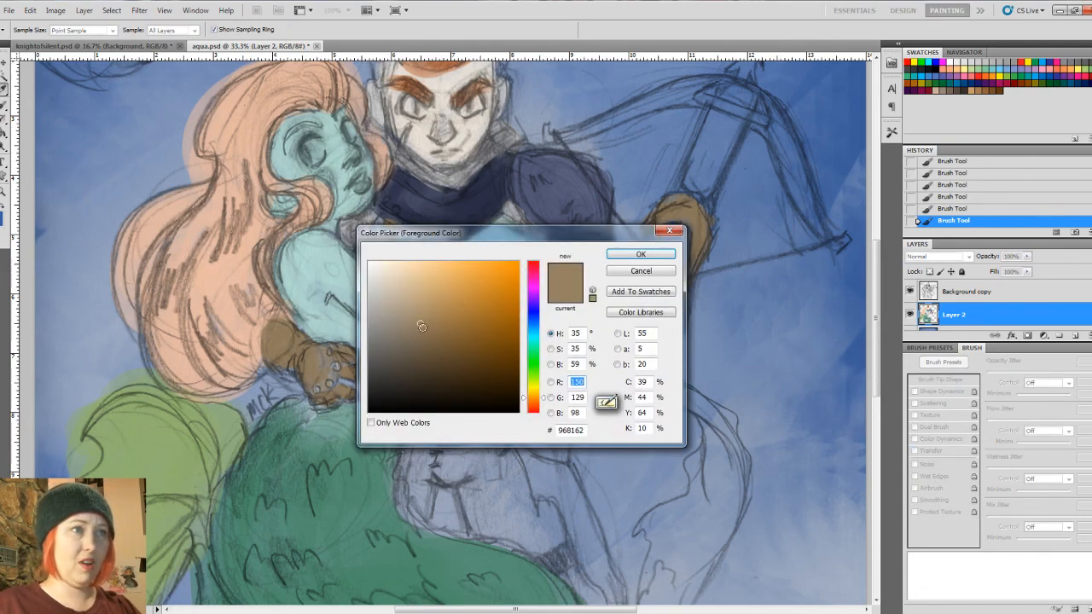
{"action": "mouse_move", "coordinate": [422, 326]}
{"action": "left_mouse_down"}
{"action": "mouse_move", "coordinate": [436, 317]}
{"action": "mouse_move", "coordinate": [461, 327]}
{"action": "mouse_move", "coordinate": [455, 351]}
{"action": "left_mouse_up"}
{"action": "left_click", "coordinate": [623, 258]}
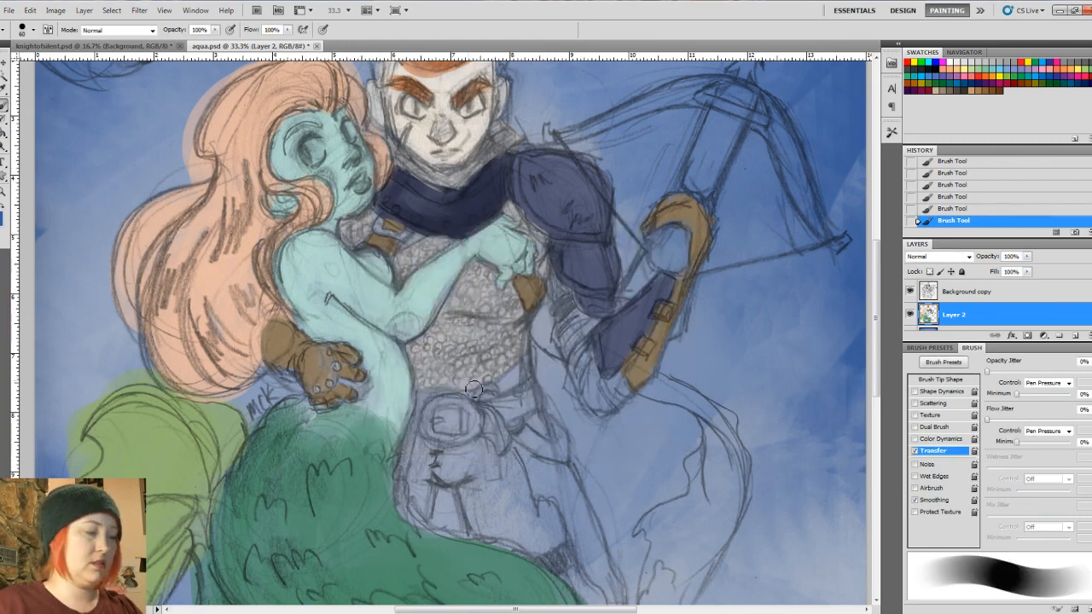
{"action": "mouse_move", "coordinate": [490, 426]}
{"action": "left_mouse_down"}
{"action": "mouse_move", "coordinate": [498, 431]}
{"action": "mouse_move", "coordinate": [487, 416]}
{"action": "mouse_move", "coordinate": [503, 447]}
{"action": "mouse_move", "coordinate": [495, 418]}
{"action": "mouse_move", "coordinate": [516, 401]}
{"action": "mouse_move", "coordinate": [494, 412]}
{"action": "mouse_move", "coordinate": [520, 403]}
{"action": "mouse_move", "coordinate": [510, 420]}
{"action": "mouse_move", "coordinate": [531, 394]}
{"action": "mouse_move", "coordinate": [450, 414]}
{"action": "mouse_move", "coordinate": [443, 427]}
{"action": "mouse_move", "coordinate": [459, 417]}
{"action": "left_mouse_up"}
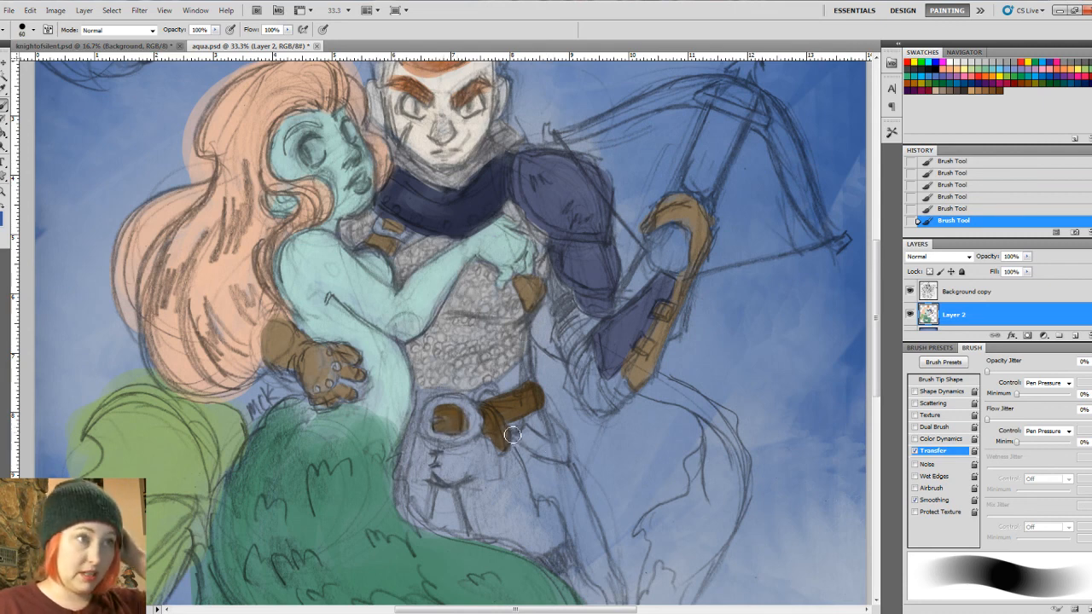
{"action": "mouse_move", "coordinate": [536, 438]}
{"action": "left_mouse_down"}
{"action": "mouse_move", "coordinate": [548, 452]}
{"action": "mouse_move", "coordinate": [563, 435]}
{"action": "mouse_move", "coordinate": [566, 448]}
{"action": "mouse_move", "coordinate": [557, 429]}
{"action": "left_mouse_up"}
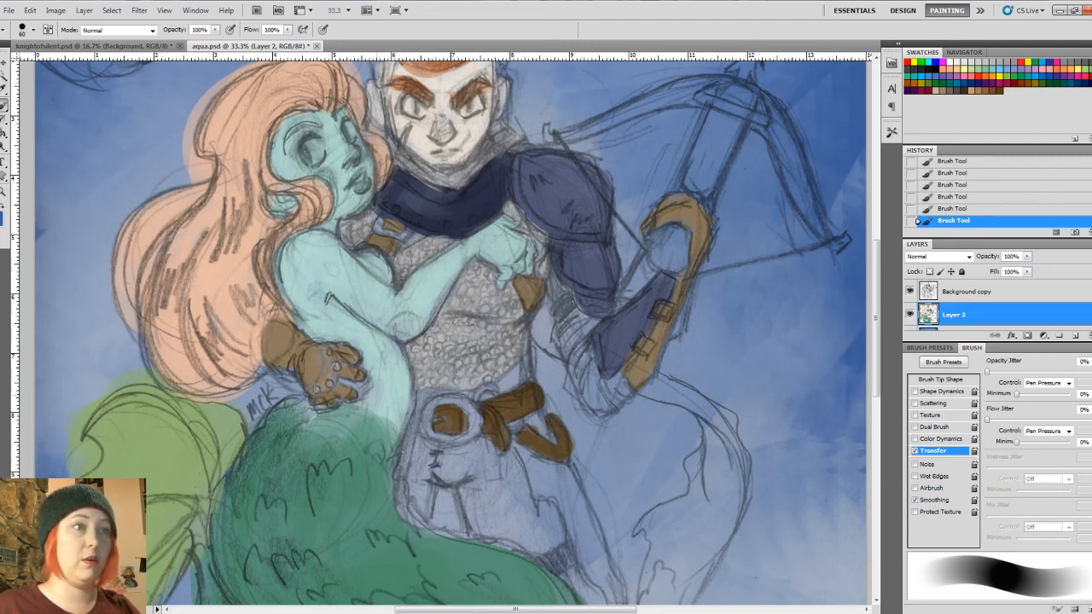
Step: Set the foreground colour to a light grey and paint the round rim of the archer's belt buckle
{"action": "left_click", "coordinate": [2, 215]}
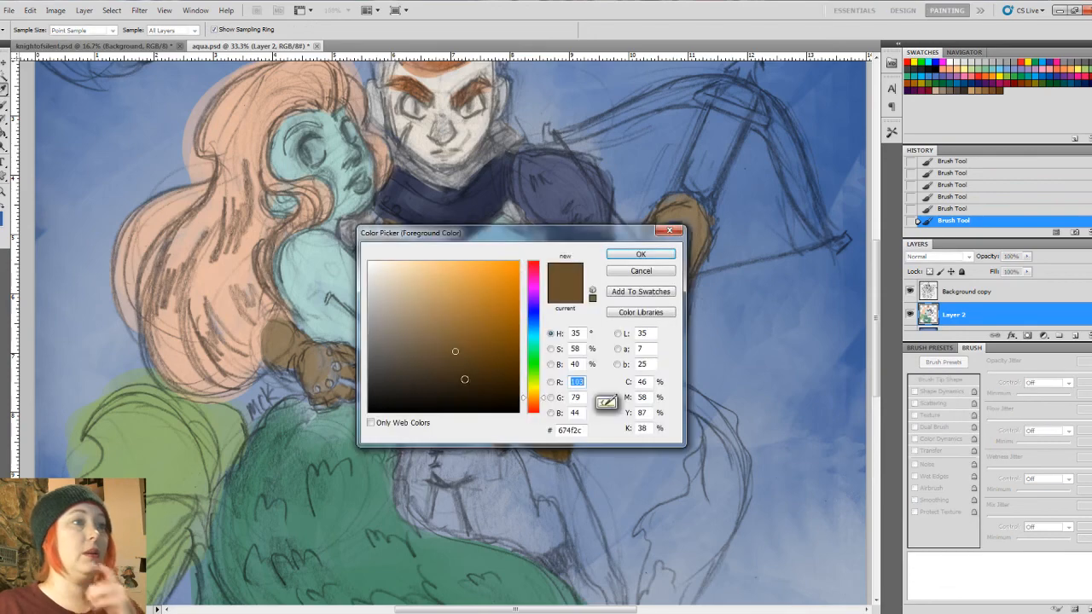
{"action": "left_click_drag", "start_coordinate": [384, 305], "coordinate": [370, 272]}
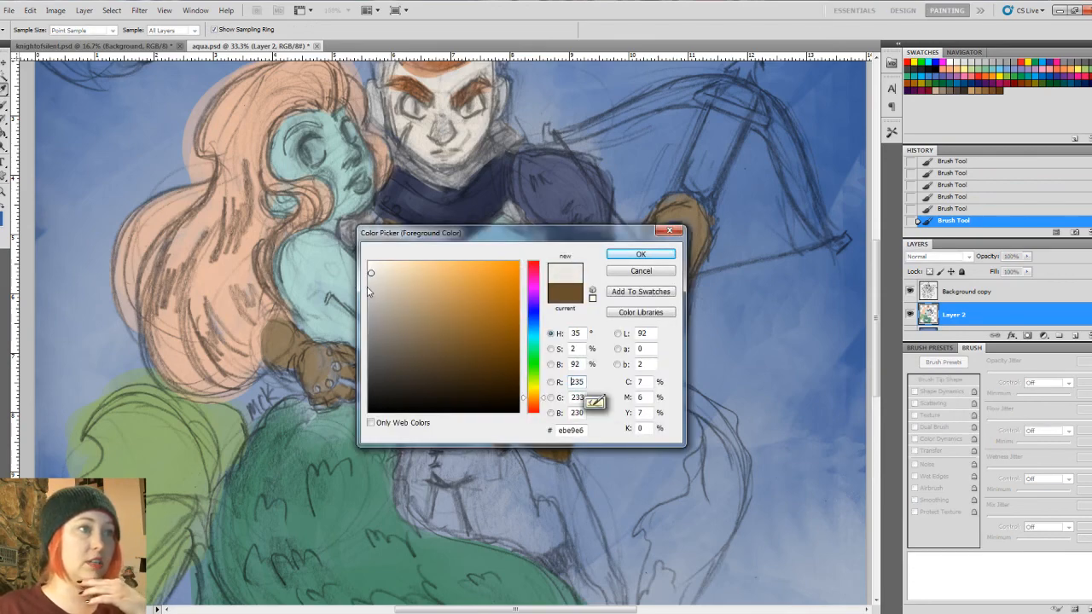
{"action": "left_click", "coordinate": [636, 254]}
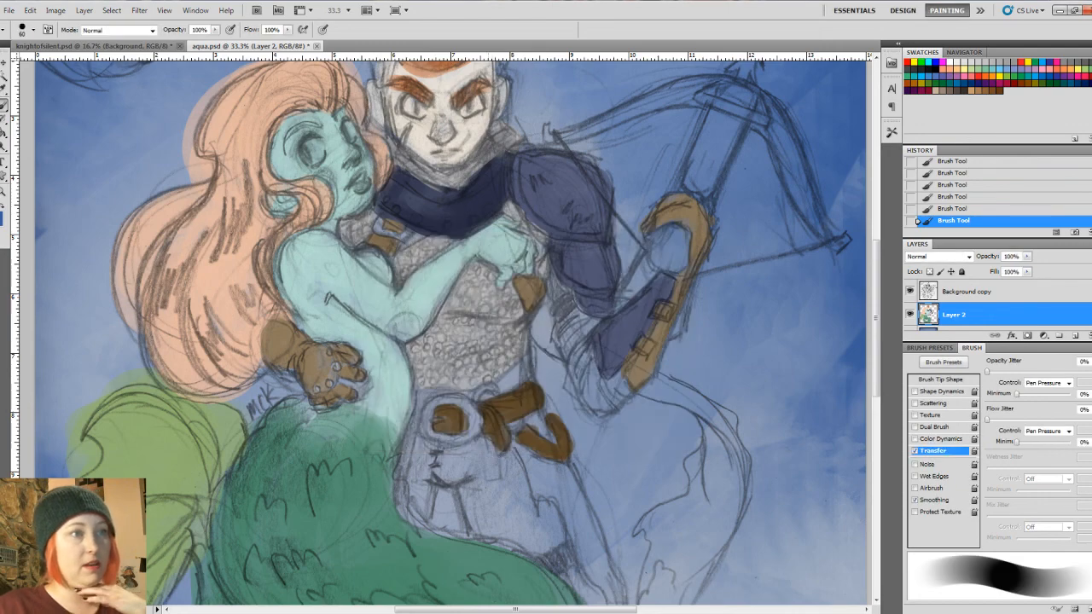
{"action": "mouse_move", "coordinate": [457, 412]}
{"action": "left_mouse_down"}
{"action": "mouse_move", "coordinate": [472, 433]}
{"action": "mouse_move", "coordinate": [464, 420]}
{"action": "mouse_move", "coordinate": [431, 437]}
{"action": "mouse_move", "coordinate": [440, 411]}
{"action": "mouse_move", "coordinate": [458, 436]}
{"action": "left_mouse_up"}
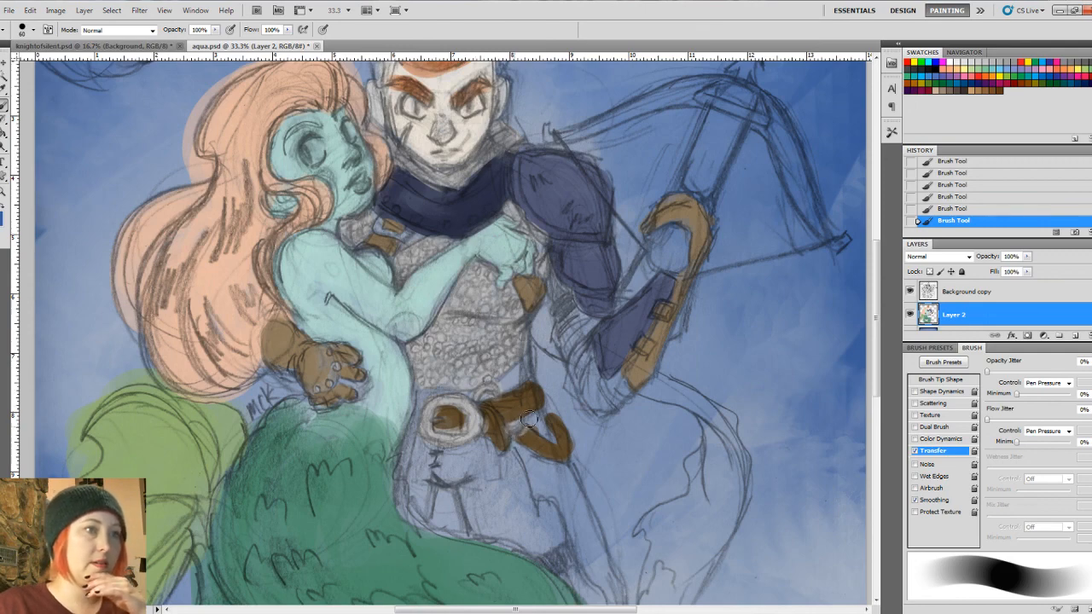
Step: Set the foreground colour to a very dark navy for the archer's trousers
{"action": "left_click", "coordinate": [4, 216]}
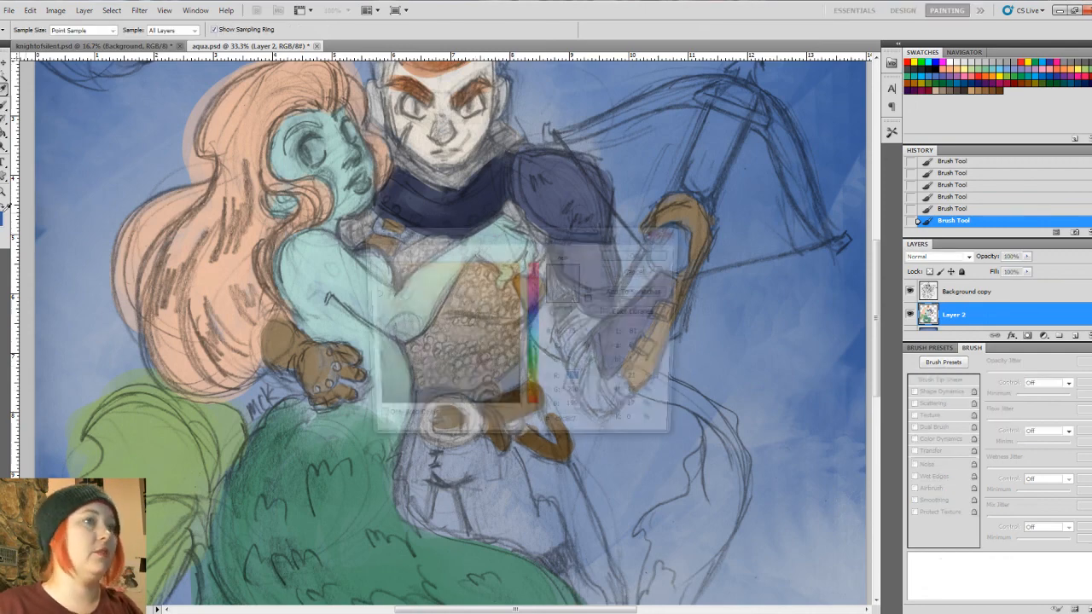
{"action": "mouse_move", "coordinate": [374, 292]}
{"action": "left_mouse_down"}
{"action": "mouse_move", "coordinate": [433, 327]}
{"action": "mouse_move", "coordinate": [439, 311]}
{"action": "mouse_move", "coordinate": [493, 357]}
{"action": "mouse_move", "coordinate": [472, 381]}
{"action": "left_mouse_up"}
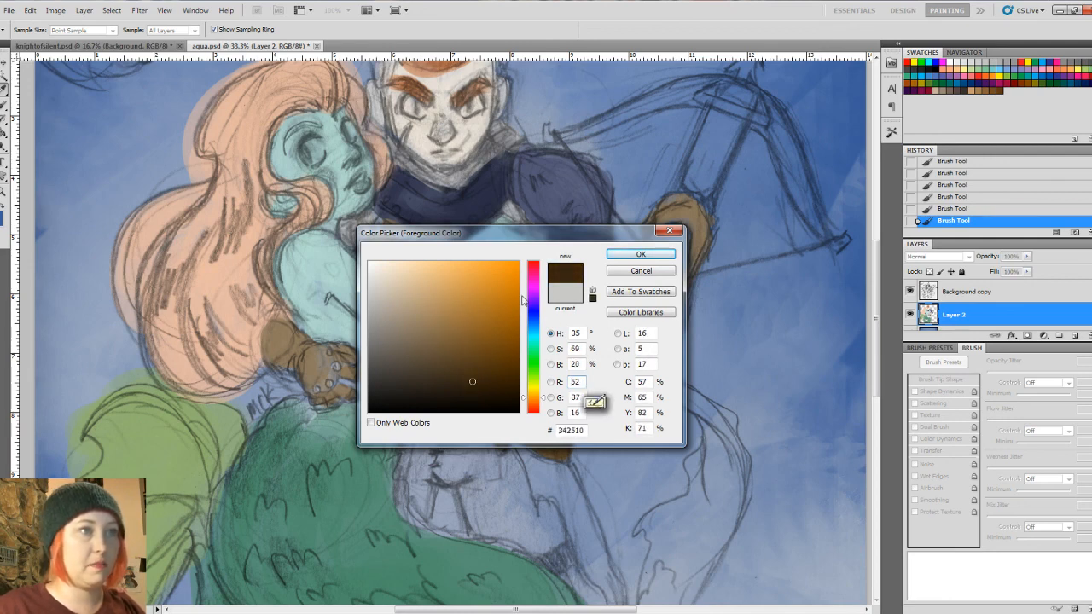
{"action": "left_click", "coordinate": [533, 323]}
{"action": "left_click", "coordinate": [635, 255]}
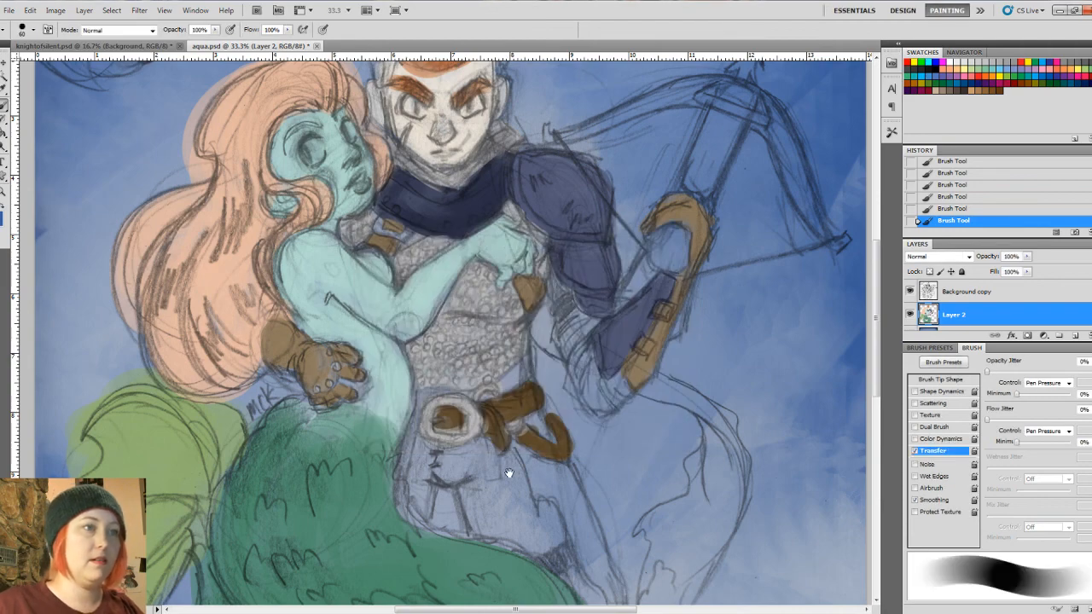
Step: Paint the archer's trousers below the belt dark navy, enlarging the brush to 125 px for the broader areas
{"action": "left_click_drag", "start_coordinate": [508, 472], "coordinate": [500, 353]}
{"action": "left_click_drag", "start_coordinate": [418, 351], "coordinate": [416, 389]}
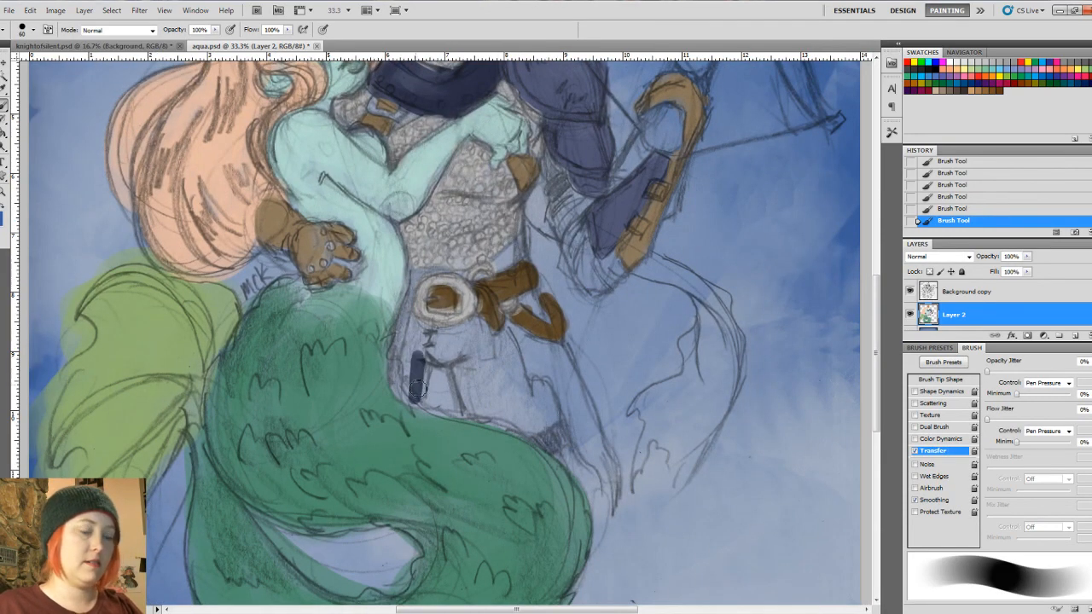
{"action": "mouse_move", "coordinate": [411, 340]}
{"action": "left_mouse_down"}
{"action": "mouse_move", "coordinate": [413, 331]}
{"action": "mouse_move", "coordinate": [406, 401]}
{"action": "mouse_move", "coordinate": [445, 350]}
{"action": "mouse_move", "coordinate": [418, 337]}
{"action": "mouse_move", "coordinate": [480, 322]}
{"action": "mouse_move", "coordinate": [499, 380]}
{"action": "mouse_move", "coordinate": [471, 387]}
{"action": "mouse_move", "coordinate": [522, 420]}
{"action": "mouse_move", "coordinate": [551, 416]}
{"action": "mouse_move", "coordinate": [507, 361]}
{"action": "mouse_move", "coordinate": [512, 393]}
{"action": "mouse_move", "coordinate": [478, 375]}
{"action": "mouse_move", "coordinate": [491, 354]}
{"action": "mouse_move", "coordinate": [452, 336]}
{"action": "left_mouse_up"}
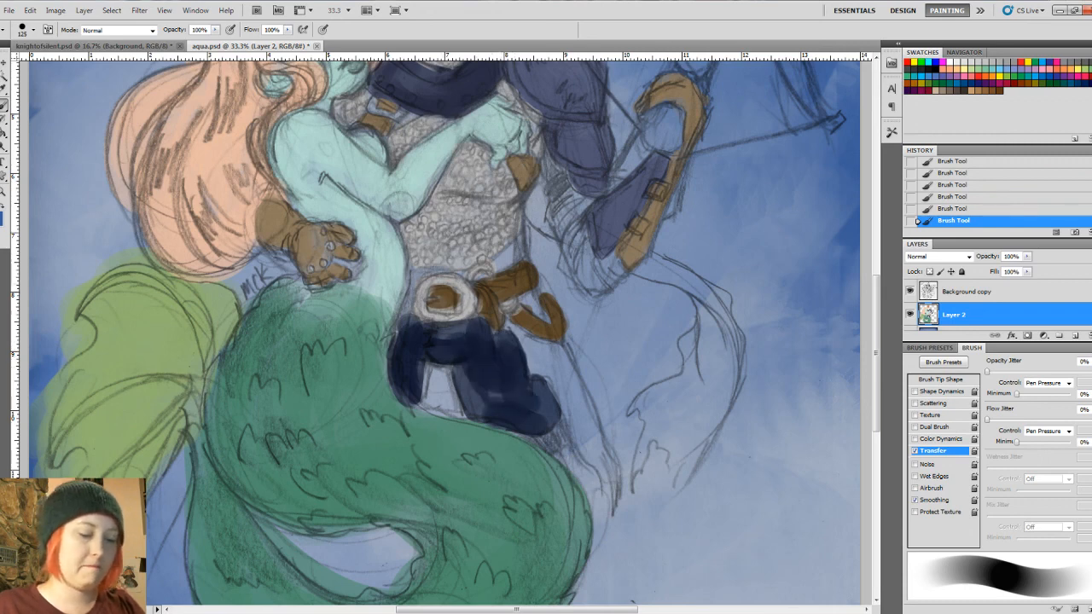
Step: Fill the rest of the archer's trousers dark navy with a 60 px brush: above the belt, in the thighs and down the lower leg
{"action": "left_click", "coordinate": [418, 273]}
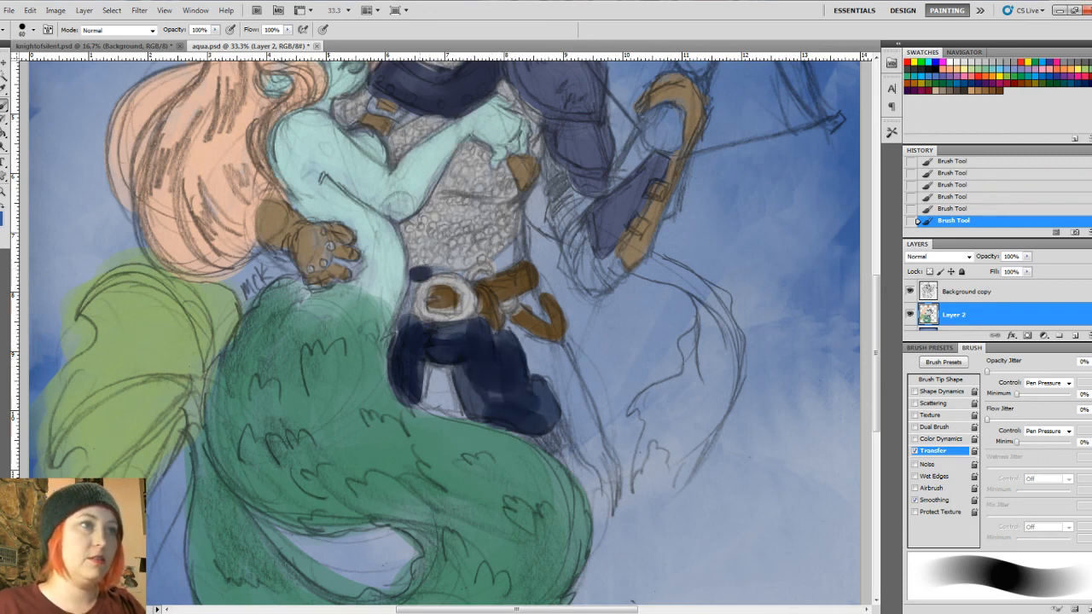
{"action": "mouse_move", "coordinate": [418, 273]}
{"action": "left_mouse_down"}
{"action": "mouse_move", "coordinate": [480, 279]}
{"action": "mouse_move", "coordinate": [520, 256]}
{"action": "mouse_move", "coordinate": [508, 267]}
{"action": "left_mouse_up"}
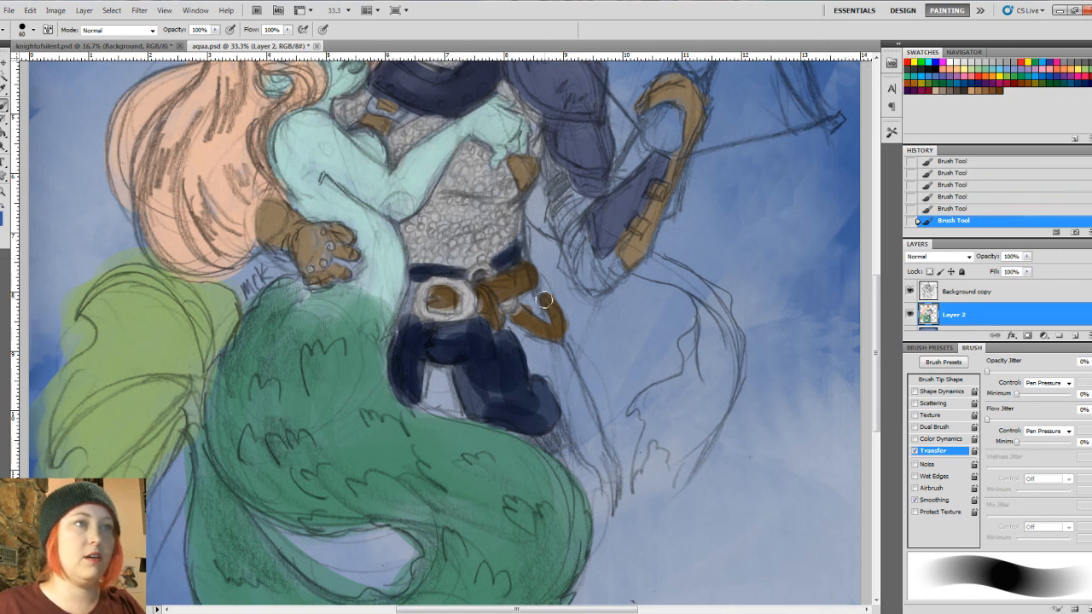
{"action": "mouse_move", "coordinate": [508, 331]}
{"action": "left_mouse_down"}
{"action": "mouse_move", "coordinate": [480, 322]}
{"action": "mouse_move", "coordinate": [435, 340]}
{"action": "mouse_move", "coordinate": [414, 325]}
{"action": "mouse_move", "coordinate": [459, 337]}
{"action": "mouse_move", "coordinate": [438, 346]}
{"action": "mouse_move", "coordinate": [408, 321]}
{"action": "mouse_move", "coordinate": [400, 350]}
{"action": "mouse_move", "coordinate": [417, 352]}
{"action": "mouse_move", "coordinate": [419, 403]}
{"action": "mouse_move", "coordinate": [431, 358]}
{"action": "left_mouse_up"}
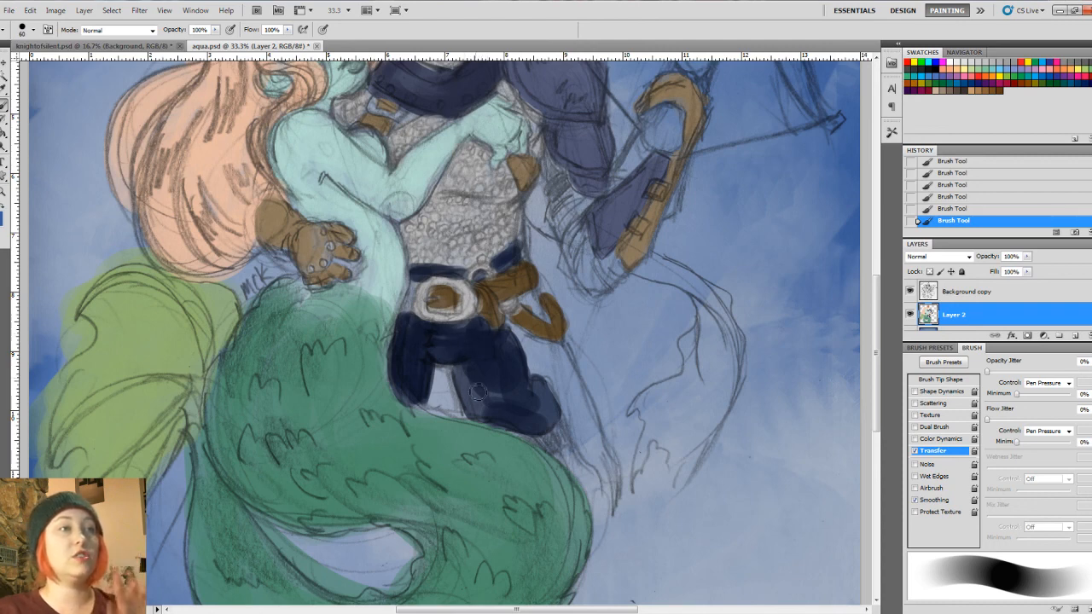
{"action": "left_click_drag", "start_coordinate": [464, 369], "coordinate": [476, 400]}
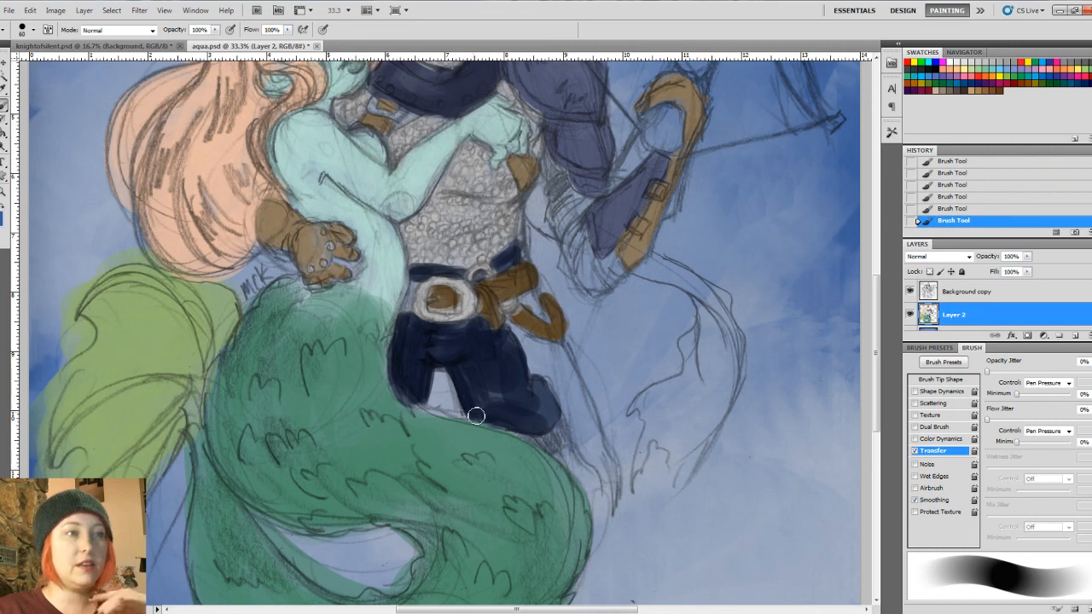
{"action": "mouse_move", "coordinate": [534, 429]}
{"action": "left_mouse_down"}
{"action": "mouse_move", "coordinate": [587, 479]}
{"action": "mouse_move", "coordinate": [563, 462]}
{"action": "mouse_move", "coordinate": [583, 476]}
{"action": "mouse_move", "coordinate": [582, 462]}
{"action": "mouse_move", "coordinate": [550, 456]}
{"action": "mouse_move", "coordinate": [590, 476]}
{"action": "mouse_move", "coordinate": [593, 505]}
{"action": "mouse_move", "coordinate": [591, 476]}
{"action": "mouse_move", "coordinate": [547, 392]}
{"action": "mouse_move", "coordinate": [560, 431]}
{"action": "left_mouse_up"}
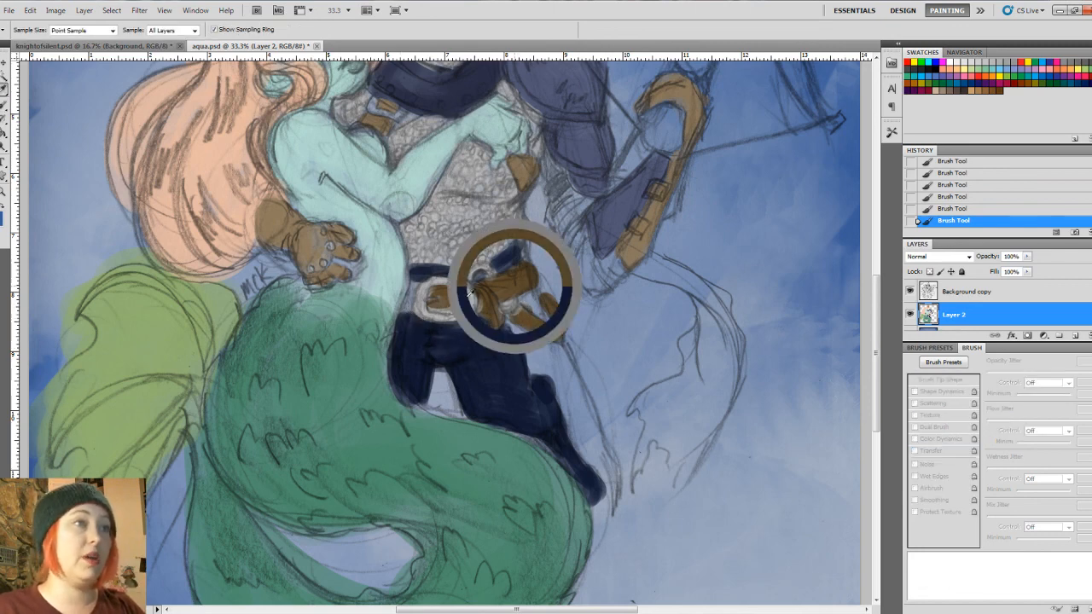
Step: Sample light grey from the belt buckle's rim and paint the small buckle on the archer's chest strap
{"action": "left_click", "coordinate": [516, 287], "text": "alt"}
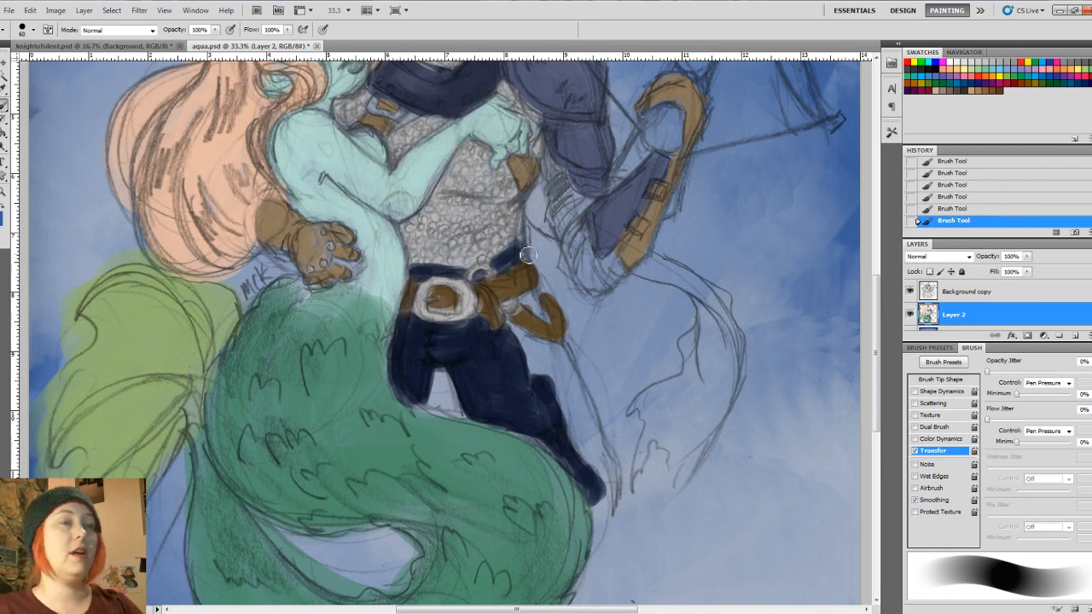
{"action": "left_click_drag", "start_coordinate": [648, 320], "coordinate": [609, 387]}
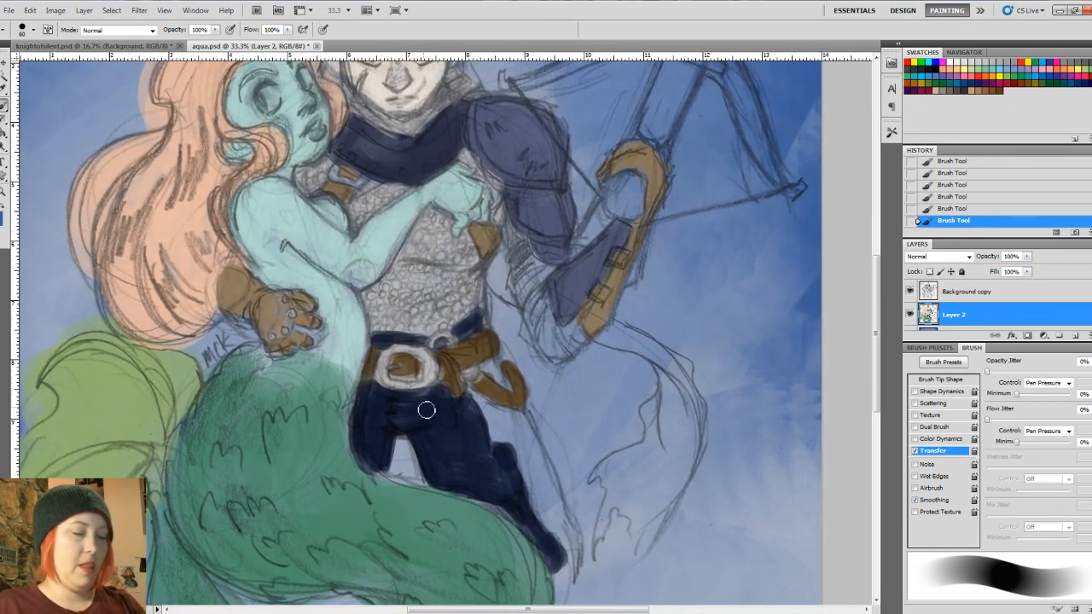
{"action": "key", "text": "i"}
{"action": "left_click", "coordinate": [406, 382]}
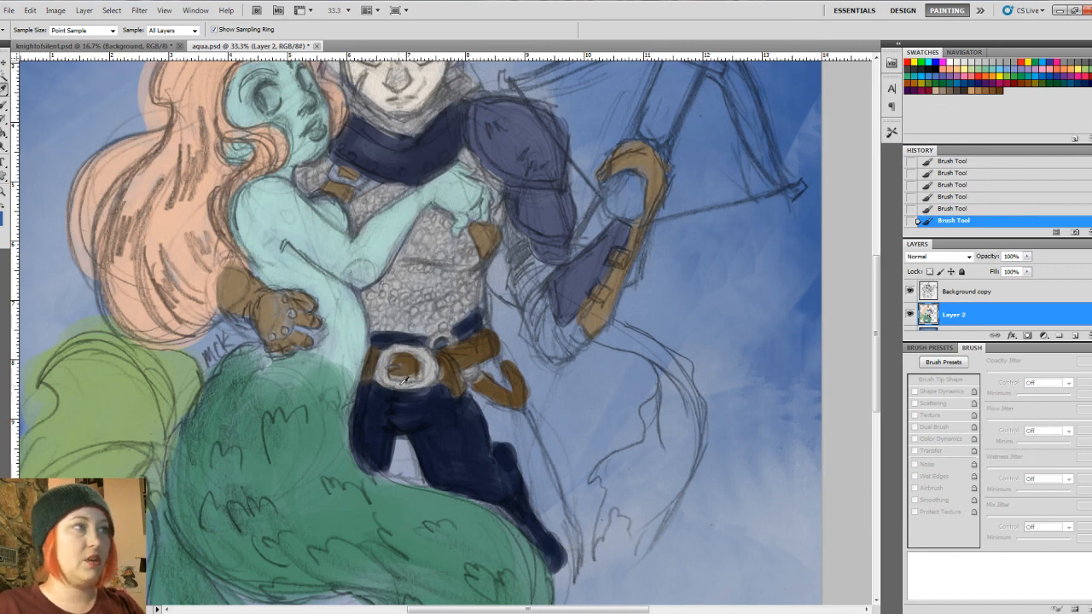
{"action": "key", "text": "b"}
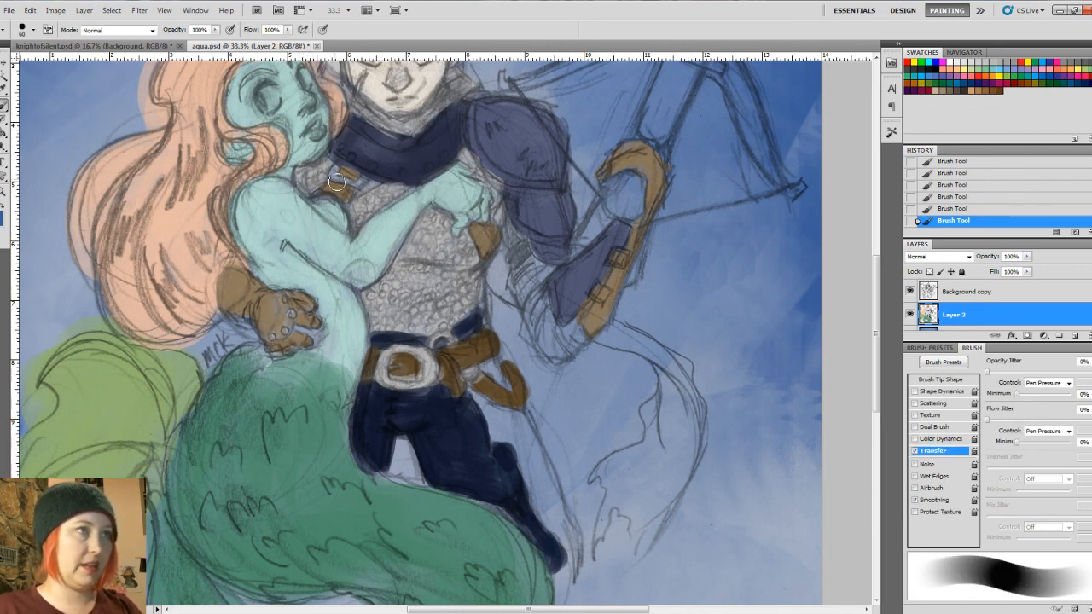
{"action": "left_click_drag", "start_coordinate": [338, 179], "coordinate": [363, 183]}
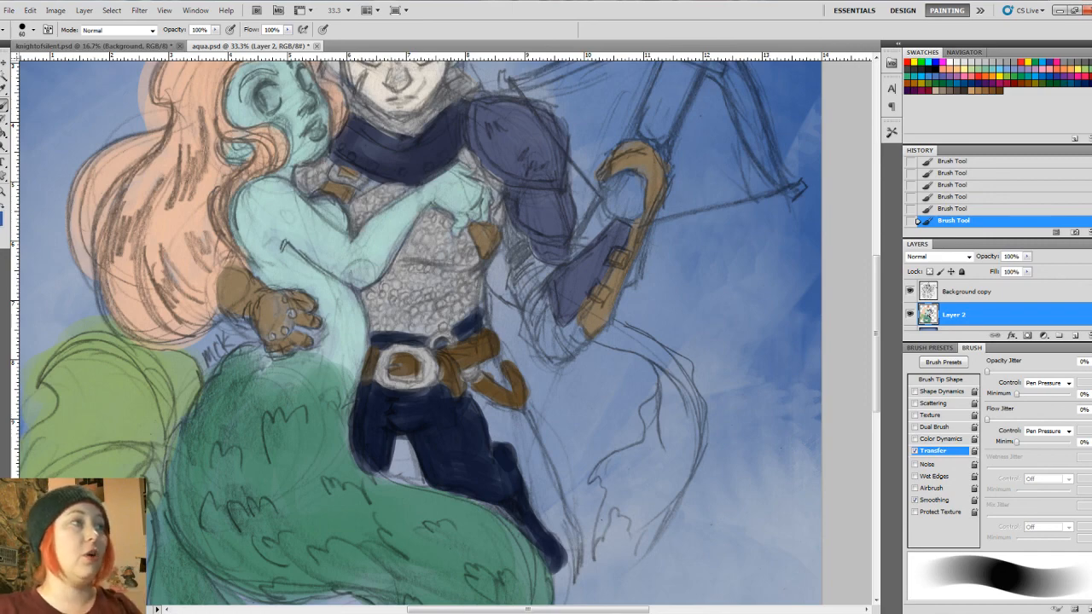
Step: Set the foreground colour to a muted red near #9b3d3d
{"action": "left_click", "coordinate": [2, 219]}
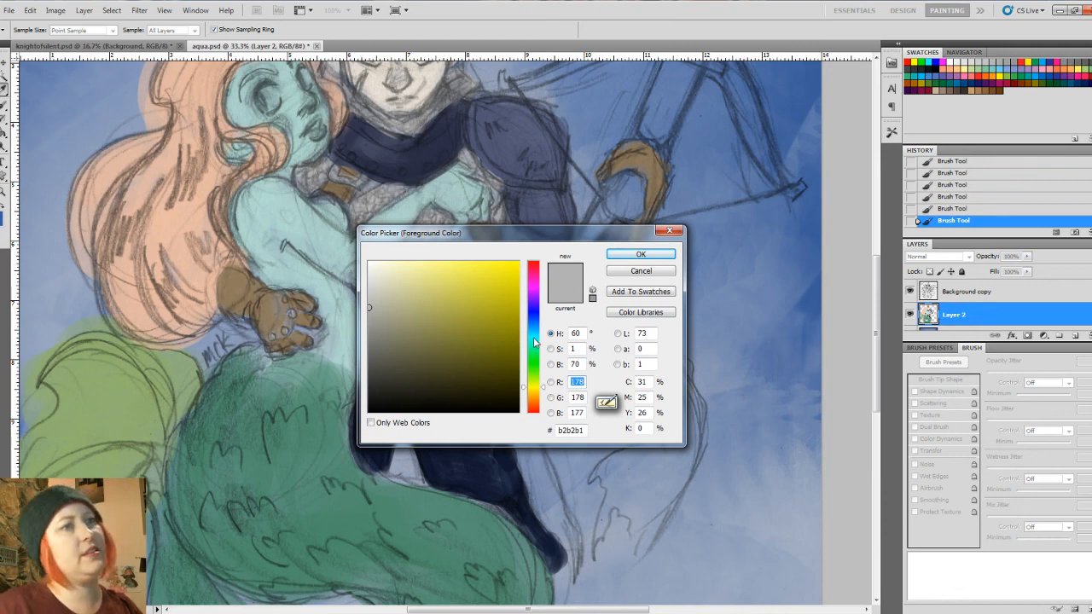
{"action": "left_click", "coordinate": [535, 269]}
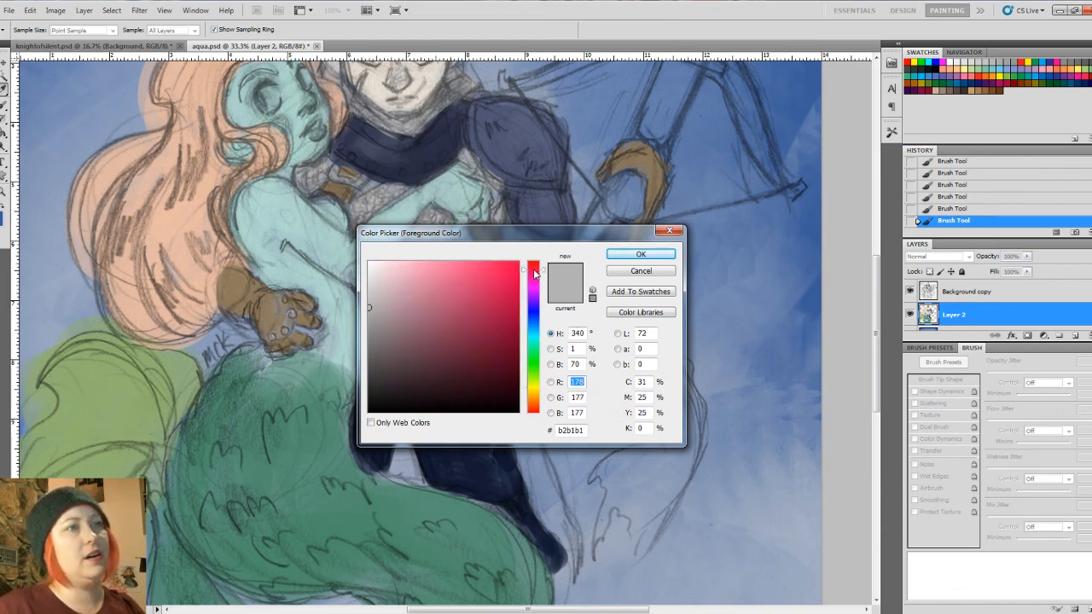
{"action": "left_click", "coordinate": [535, 407]}
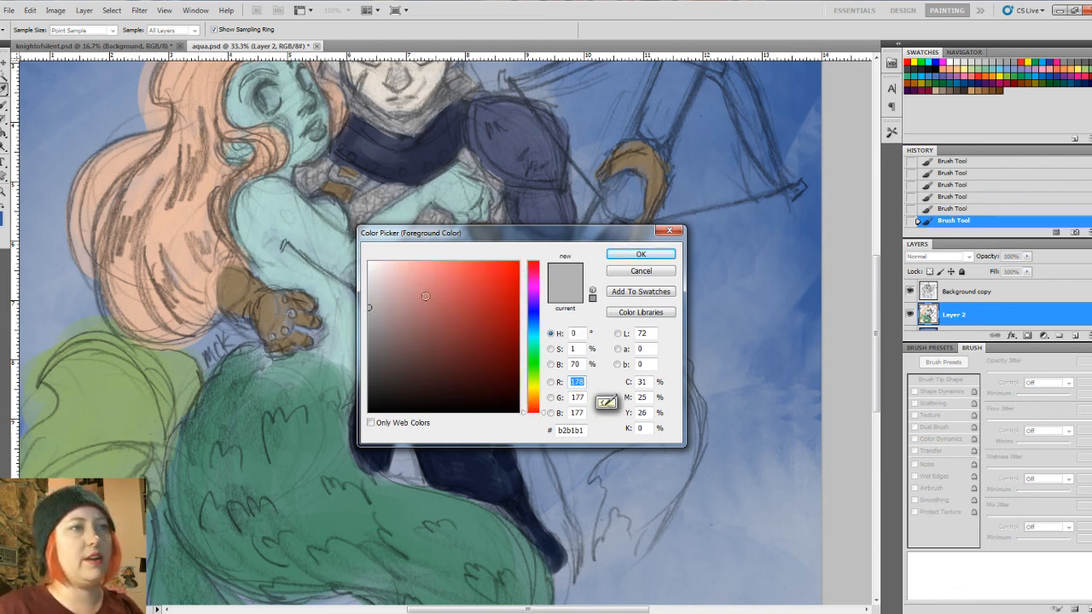
{"action": "mouse_move", "coordinate": [427, 294]}
{"action": "left_mouse_down"}
{"action": "mouse_move", "coordinate": [446, 295]}
{"action": "mouse_move", "coordinate": [459, 321]}
{"action": "left_mouse_up"}
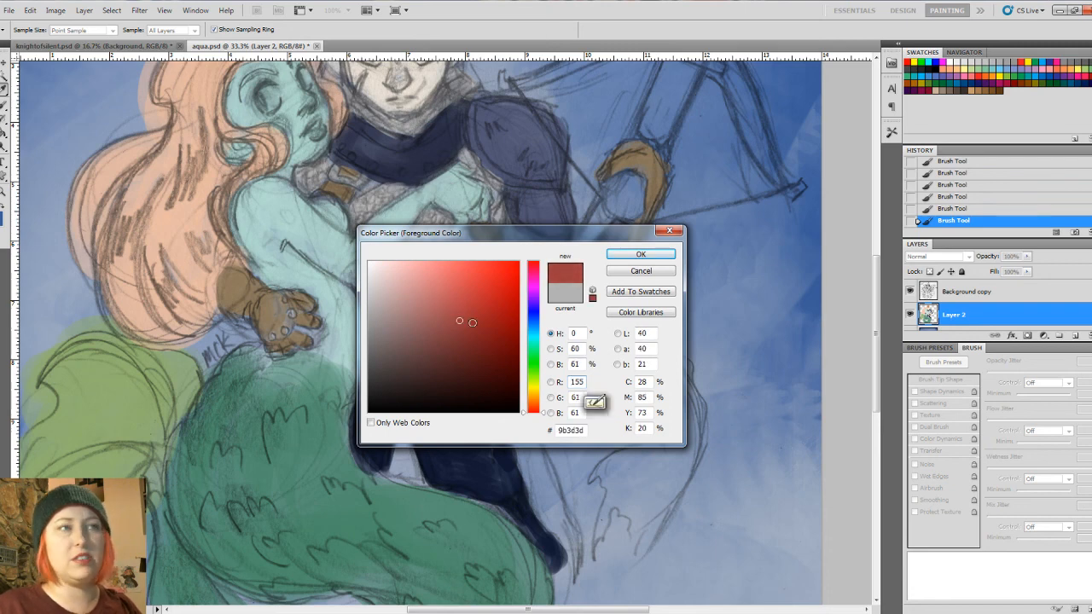
{"action": "left_click", "coordinate": [626, 255]}
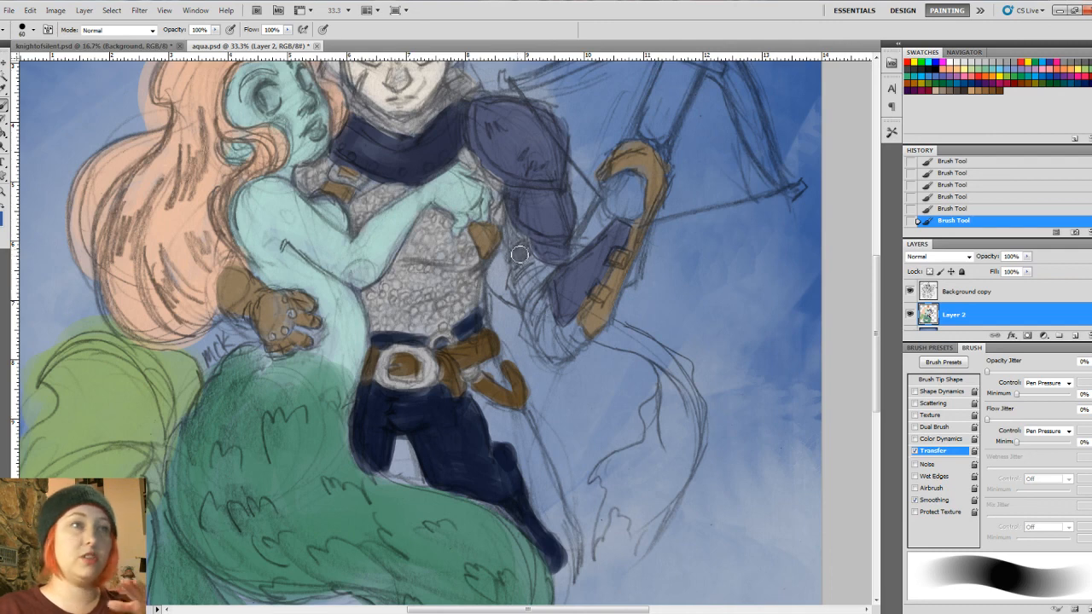
Step: Paint the archer's lower sleeve and the tunic cloth hanging below the belt red, and undo the stray red stroke between torso and arm
{"action": "mouse_move", "coordinate": [512, 236]}
{"action": "left_mouse_down"}
{"action": "mouse_move", "coordinate": [537, 270]}
{"action": "mouse_move", "coordinate": [528, 264]}
{"action": "mouse_move", "coordinate": [552, 274]}
{"action": "mouse_move", "coordinate": [523, 296]}
{"action": "mouse_move", "coordinate": [516, 257]}
{"action": "mouse_move", "coordinate": [530, 293]}
{"action": "mouse_move", "coordinate": [570, 279]}
{"action": "mouse_move", "coordinate": [538, 294]}
{"action": "mouse_move", "coordinate": [550, 335]}
{"action": "mouse_move", "coordinate": [543, 283]}
{"action": "mouse_move", "coordinate": [556, 343]}
{"action": "mouse_move", "coordinate": [528, 337]}
{"action": "mouse_move", "coordinate": [531, 321]}
{"action": "mouse_move", "coordinate": [561, 358]}
{"action": "mouse_move", "coordinate": [577, 329]}
{"action": "mouse_move", "coordinate": [559, 332]}
{"action": "mouse_move", "coordinate": [570, 359]}
{"action": "mouse_move", "coordinate": [532, 337]}
{"action": "mouse_move", "coordinate": [571, 337]}
{"action": "left_mouse_up"}
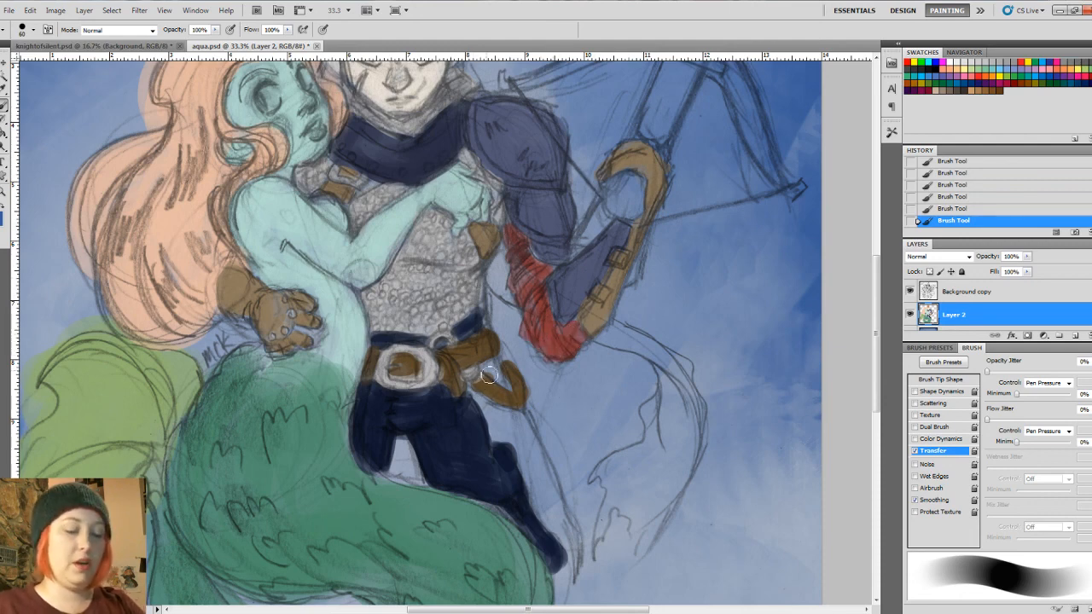
{"action": "key", "text": "bracketleft"}
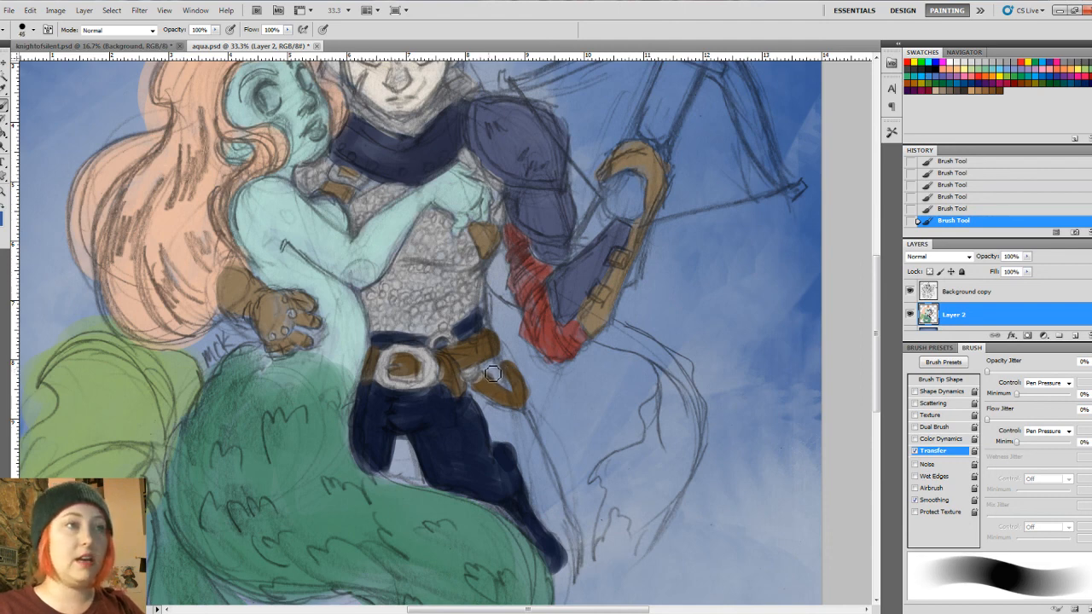
{"action": "mouse_move", "coordinate": [494, 367]}
{"action": "left_mouse_down"}
{"action": "mouse_move", "coordinate": [514, 392]}
{"action": "mouse_move", "coordinate": [500, 369]}
{"action": "mouse_move", "coordinate": [507, 415]}
{"action": "mouse_move", "coordinate": [482, 414]}
{"action": "mouse_move", "coordinate": [475, 394]}
{"action": "mouse_move", "coordinate": [499, 447]}
{"action": "left_mouse_up"}
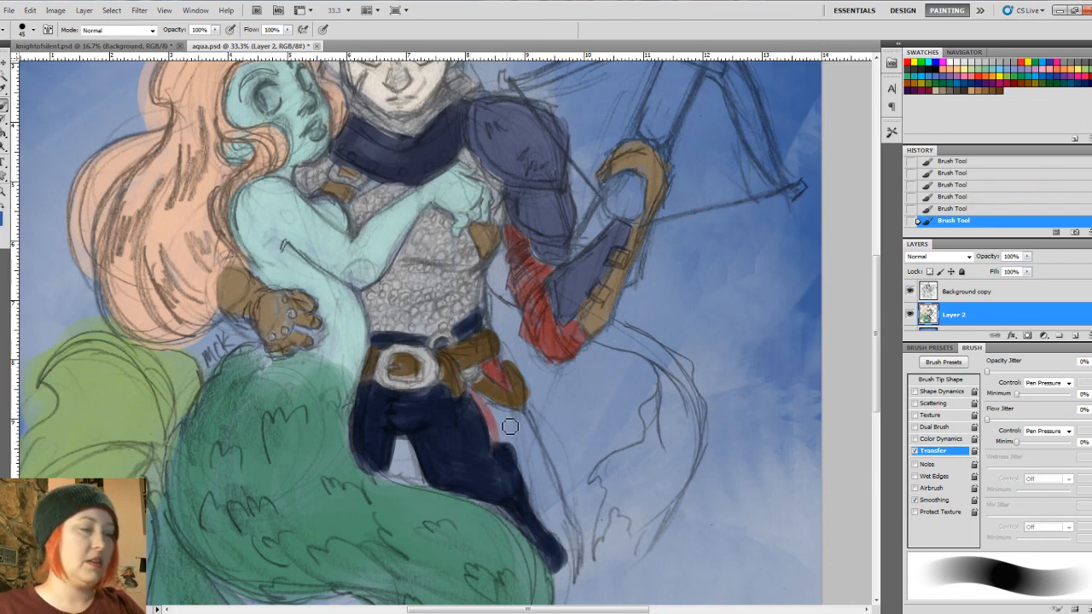
{"action": "mouse_move", "coordinate": [485, 404]}
{"action": "left_mouse_down"}
{"action": "mouse_move", "coordinate": [535, 430]}
{"action": "mouse_move", "coordinate": [487, 411]}
{"action": "mouse_move", "coordinate": [498, 446]}
{"action": "mouse_move", "coordinate": [504, 424]}
{"action": "mouse_move", "coordinate": [518, 449]}
{"action": "mouse_move", "coordinate": [513, 432]}
{"action": "mouse_move", "coordinate": [571, 551]}
{"action": "mouse_move", "coordinate": [539, 465]}
{"action": "left_mouse_up"}
{"action": "mouse_move", "coordinate": [523, 428]}
{"action": "left_mouse_down"}
{"action": "mouse_move", "coordinate": [558, 512]}
{"action": "mouse_move", "coordinate": [516, 440]}
{"action": "mouse_move", "coordinate": [518, 454]}
{"action": "mouse_move", "coordinate": [486, 415]}
{"action": "mouse_move", "coordinate": [514, 424]}
{"action": "mouse_move", "coordinate": [477, 403]}
{"action": "mouse_move", "coordinate": [494, 426]}
{"action": "left_mouse_up"}
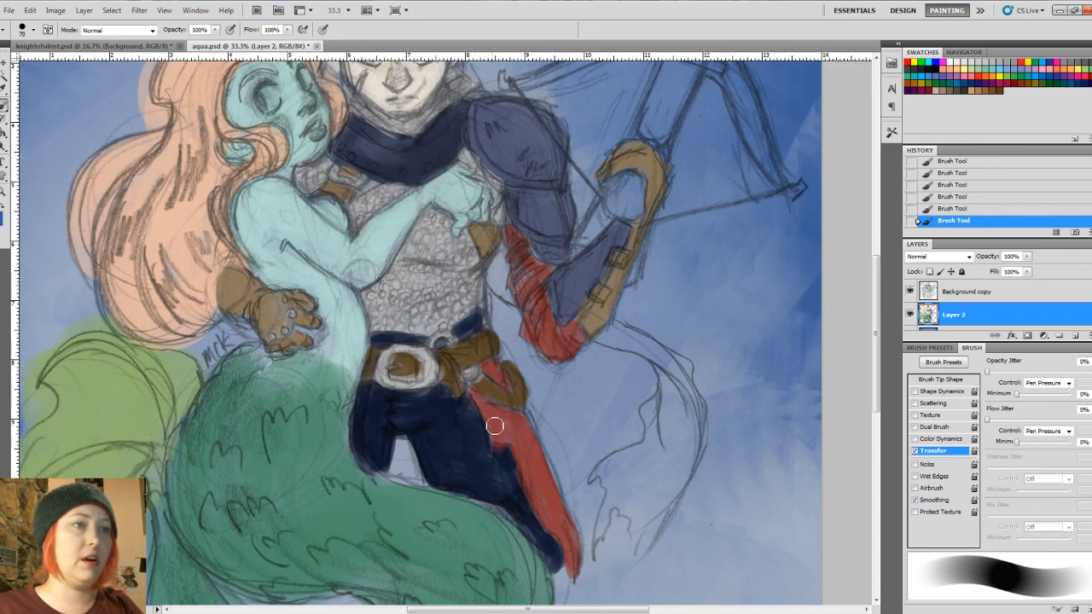
{"action": "mouse_move", "coordinate": [504, 257]}
{"action": "left_mouse_down"}
{"action": "mouse_move", "coordinate": [499, 297]}
{"action": "mouse_move", "coordinate": [516, 304]}
{"action": "mouse_move", "coordinate": [518, 291]}
{"action": "mouse_move", "coordinate": [495, 275]}
{"action": "mouse_move", "coordinate": [500, 251]}
{"action": "mouse_move", "coordinate": [507, 268]}
{"action": "left_mouse_up"}
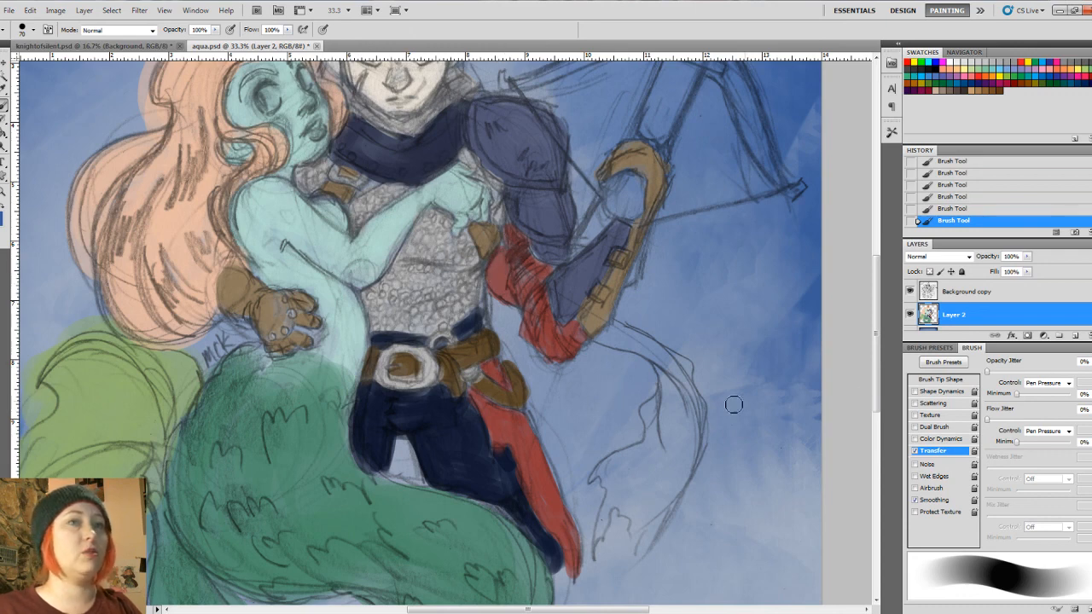
{"action": "left_click", "coordinate": [989, 194]}
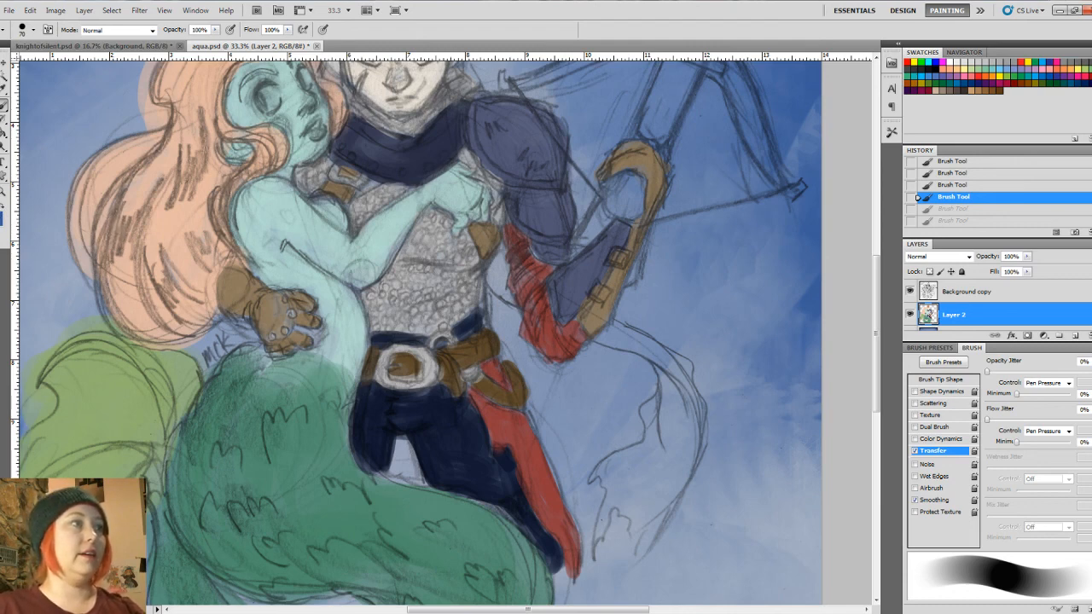
Step: Paint the piece of cape visible between the archer's torso and bent arm dark navy, reducing the brush to 45 px
{"action": "key", "text": "i"}
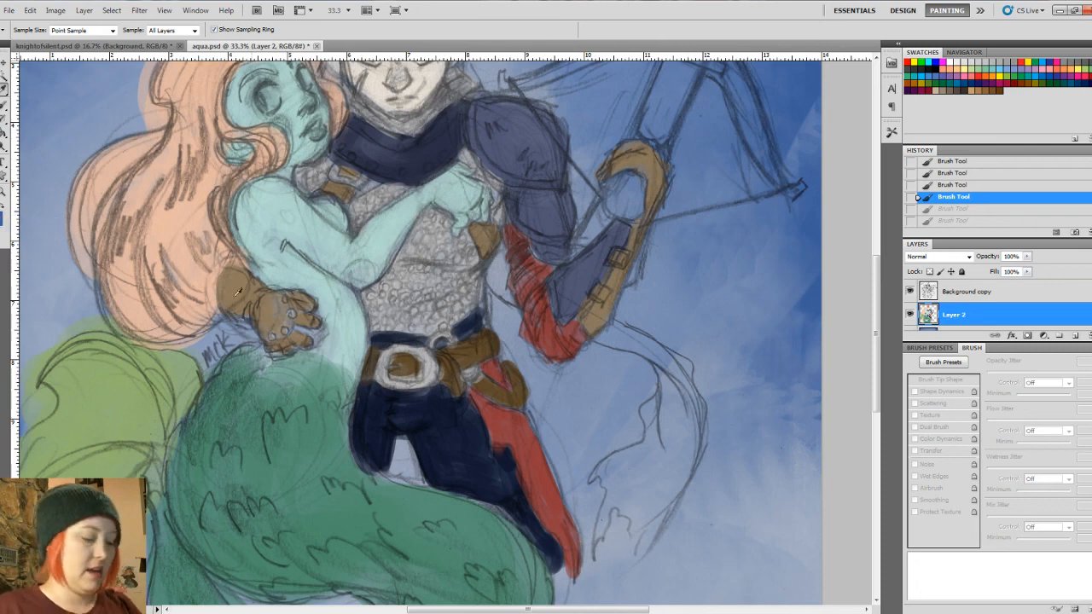
{"action": "key", "text": "b"}
{"action": "mouse_move", "coordinate": [500, 278]}
{"action": "left_mouse_down"}
{"action": "mouse_move", "coordinate": [497, 268]}
{"action": "mouse_move", "coordinate": [510, 299]}
{"action": "left_mouse_up"}
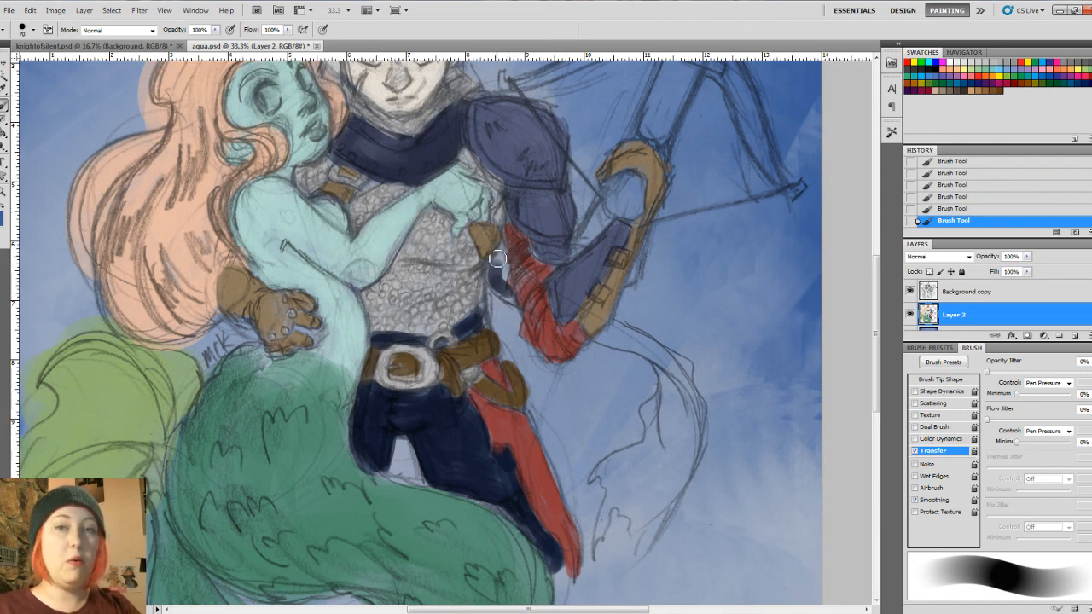
{"action": "key", "text": "bracketleft"}
{"action": "key", "text": "bracketleft"}
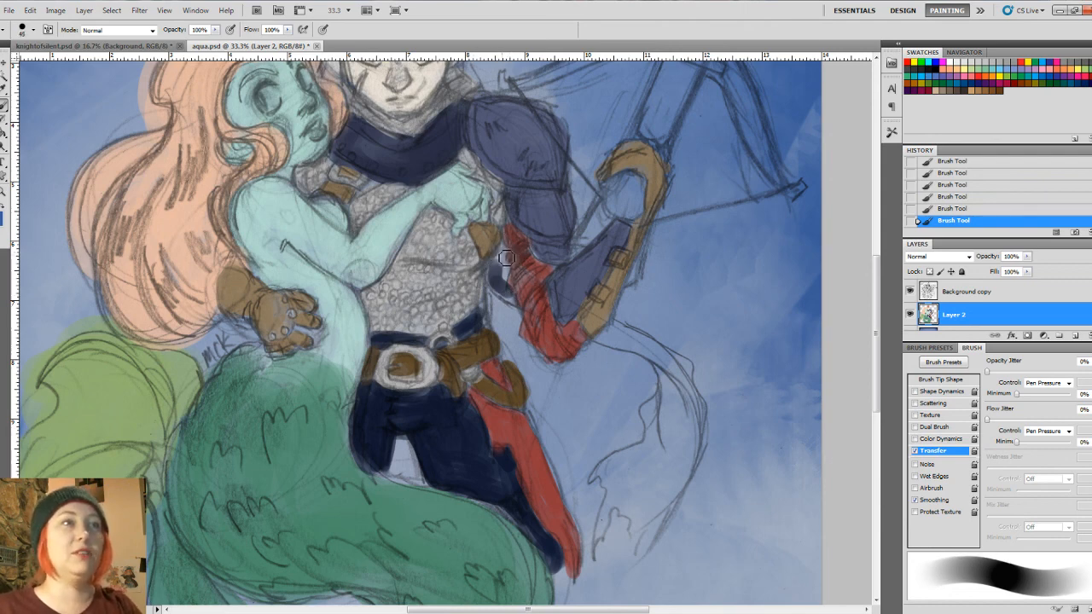
{"action": "mouse_move", "coordinate": [500, 265]}
{"action": "left_mouse_down"}
{"action": "mouse_move", "coordinate": [518, 305]}
{"action": "mouse_move", "coordinate": [494, 288]}
{"action": "mouse_move", "coordinate": [495, 261]}
{"action": "mouse_move", "coordinate": [505, 286]}
{"action": "left_mouse_up"}
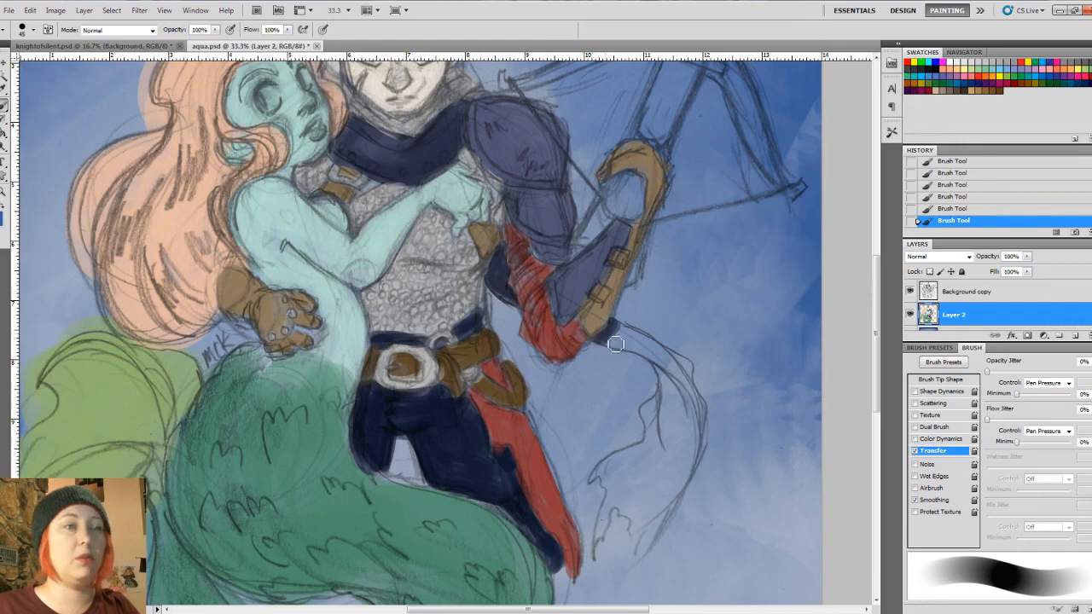
Step: Paint the cape's billowing tail beyond the archer's elbow dark navy, enlarging the brush to 100 px for the broad area
{"action": "mouse_move", "coordinate": [607, 339]}
{"action": "left_mouse_down"}
{"action": "mouse_move", "coordinate": [666, 363]}
{"action": "mouse_move", "coordinate": [647, 343]}
{"action": "mouse_move", "coordinate": [664, 386]}
{"action": "mouse_move", "coordinate": [655, 362]}
{"action": "mouse_move", "coordinate": [646, 437]}
{"action": "mouse_move", "coordinate": [608, 469]}
{"action": "left_mouse_up"}
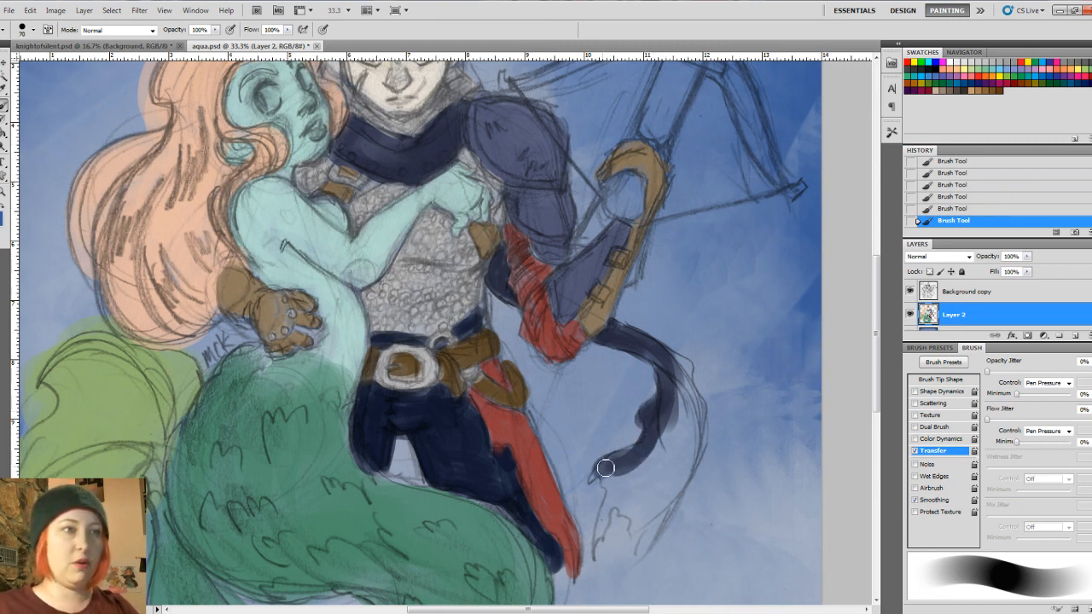
{"action": "mouse_move", "coordinate": [594, 475]}
{"action": "left_mouse_down"}
{"action": "mouse_move", "coordinate": [600, 542]}
{"action": "mouse_move", "coordinate": [623, 497]}
{"action": "mouse_move", "coordinate": [643, 524]}
{"action": "mouse_move", "coordinate": [624, 519]}
{"action": "mouse_move", "coordinate": [641, 532]}
{"action": "mouse_move", "coordinate": [639, 553]}
{"action": "mouse_move", "coordinate": [698, 425]}
{"action": "left_mouse_up"}
{"action": "mouse_move", "coordinate": [674, 363]}
{"action": "left_mouse_down"}
{"action": "mouse_move", "coordinate": [698, 408]}
{"action": "mouse_move", "coordinate": [667, 365]}
{"action": "mouse_move", "coordinate": [654, 464]}
{"action": "mouse_move", "coordinate": [675, 431]}
{"action": "mouse_move", "coordinate": [645, 509]}
{"action": "mouse_move", "coordinate": [655, 471]}
{"action": "mouse_move", "coordinate": [637, 463]}
{"action": "mouse_move", "coordinate": [654, 452]}
{"action": "mouse_move", "coordinate": [620, 473]}
{"action": "mouse_move", "coordinate": [667, 433]}
{"action": "mouse_move", "coordinate": [638, 454]}
{"action": "mouse_move", "coordinate": [642, 473]}
{"action": "mouse_move", "coordinate": [663, 452]}
{"action": "mouse_move", "coordinate": [679, 523]}
{"action": "mouse_move", "coordinate": [673, 449]}
{"action": "mouse_move", "coordinate": [691, 416]}
{"action": "mouse_move", "coordinate": [673, 482]}
{"action": "left_mouse_up"}
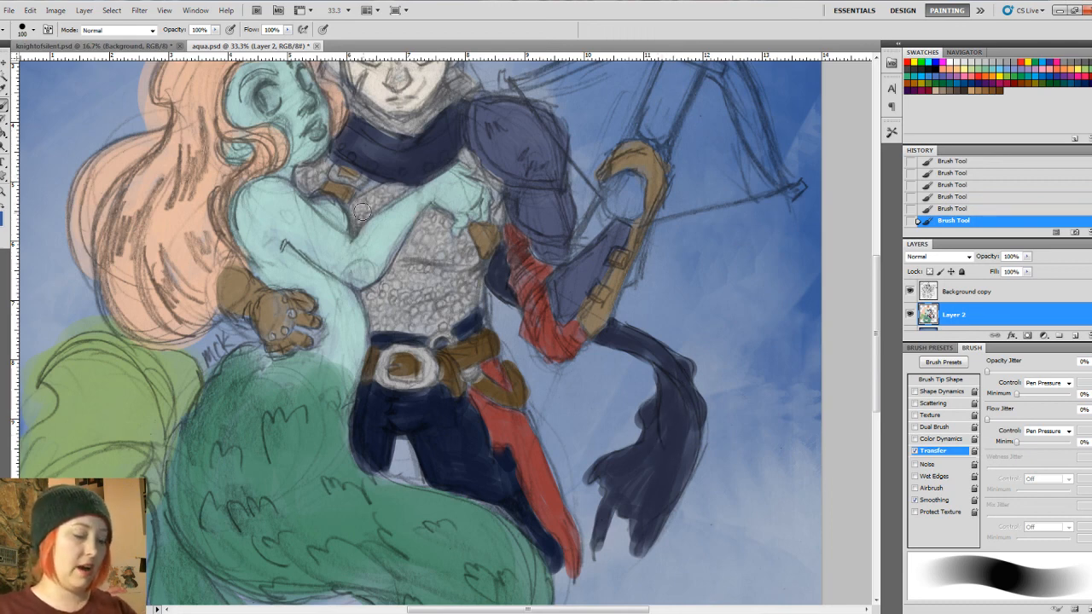
Step: Sample the navy of the archer's collar and paint over the billowing cape tail with it
{"action": "key", "text": "i"}
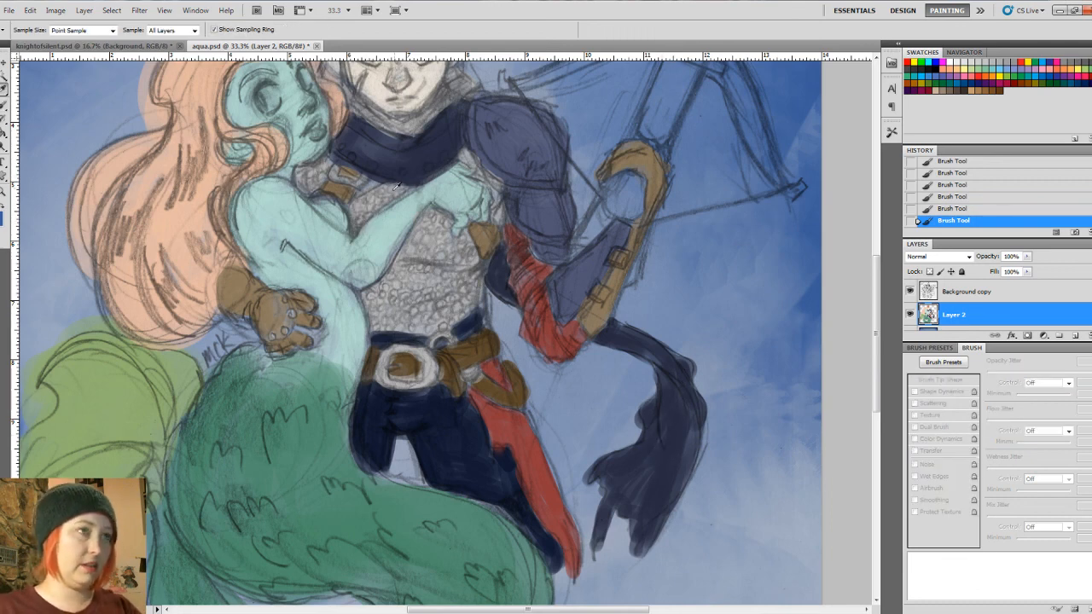
{"action": "left_click", "coordinate": [357, 146]}
{"action": "key", "text": "b"}
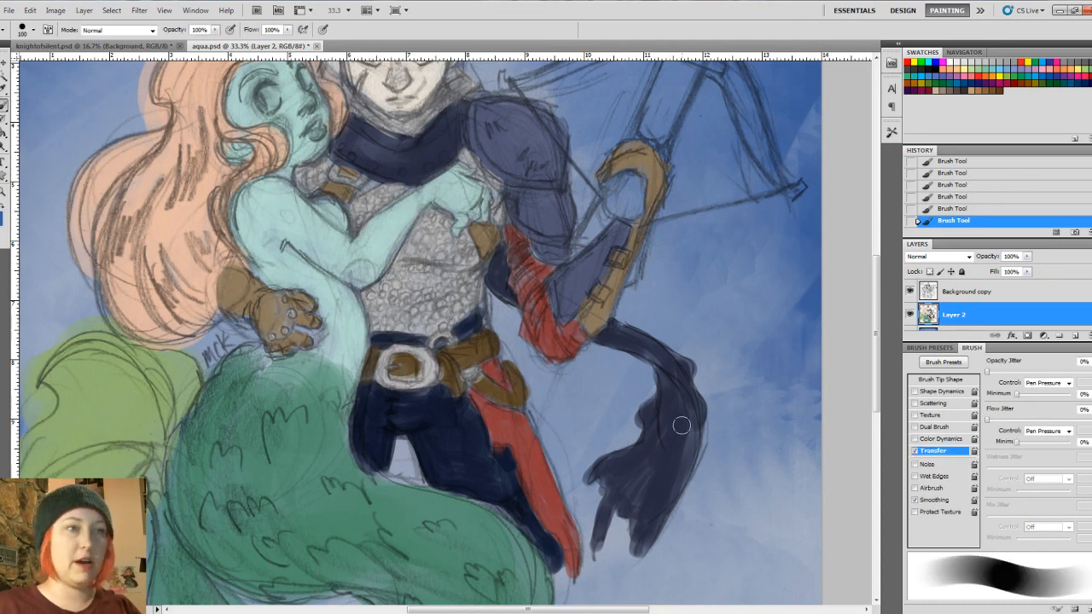
{"action": "left_click_drag", "start_coordinate": [644, 343], "coordinate": [689, 376]}
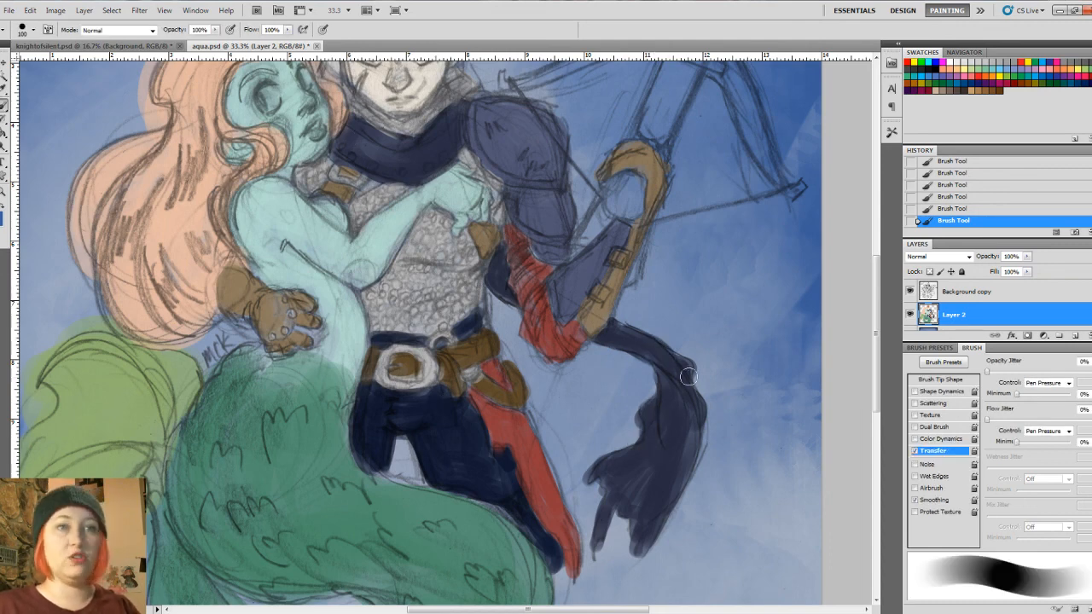
{"action": "mouse_move", "coordinate": [611, 332]}
{"action": "left_mouse_down"}
{"action": "mouse_move", "coordinate": [681, 361]}
{"action": "mouse_move", "coordinate": [647, 350]}
{"action": "mouse_move", "coordinate": [677, 368]}
{"action": "mouse_move", "coordinate": [687, 402]}
{"action": "mouse_move", "coordinate": [669, 493]}
{"action": "left_mouse_up"}
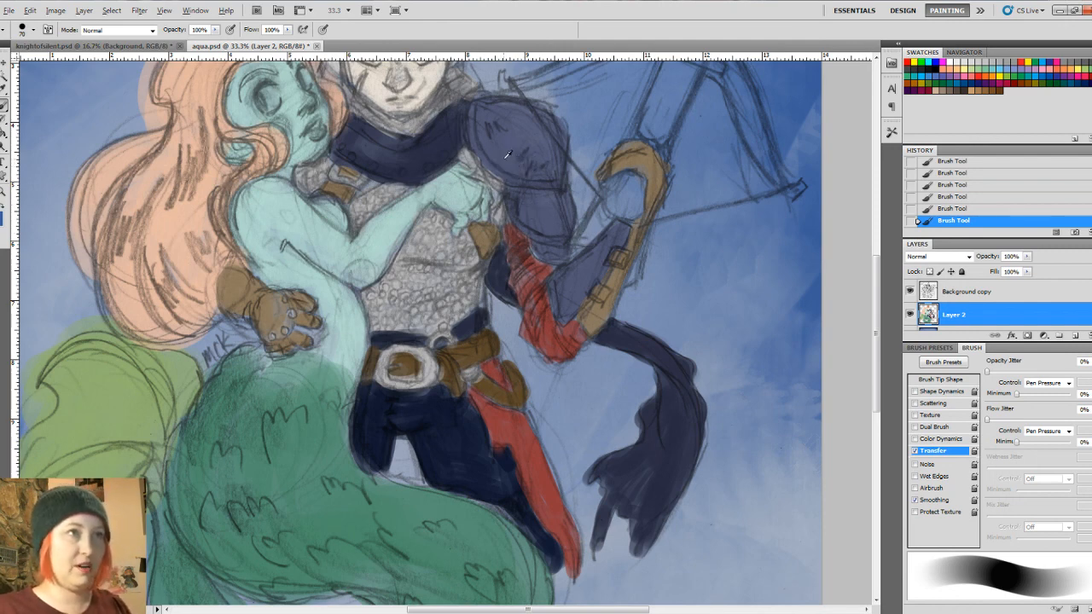
Step: Sample a brown from the archer's belt and paint the crossbow's rear stock around his gloved hand
{"action": "left_click", "coordinate": [508, 156], "text": "alt"}
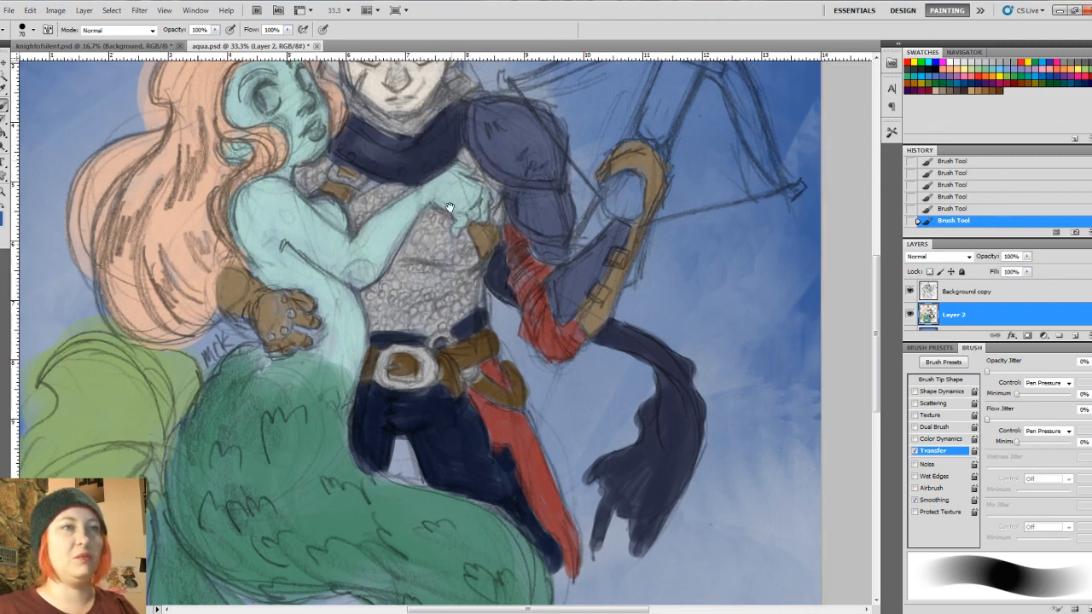
{"action": "left_click_drag", "start_coordinate": [453, 210], "coordinate": [465, 409]}
{"action": "left_click_drag", "start_coordinate": [490, 193], "coordinate": [492, 173]}
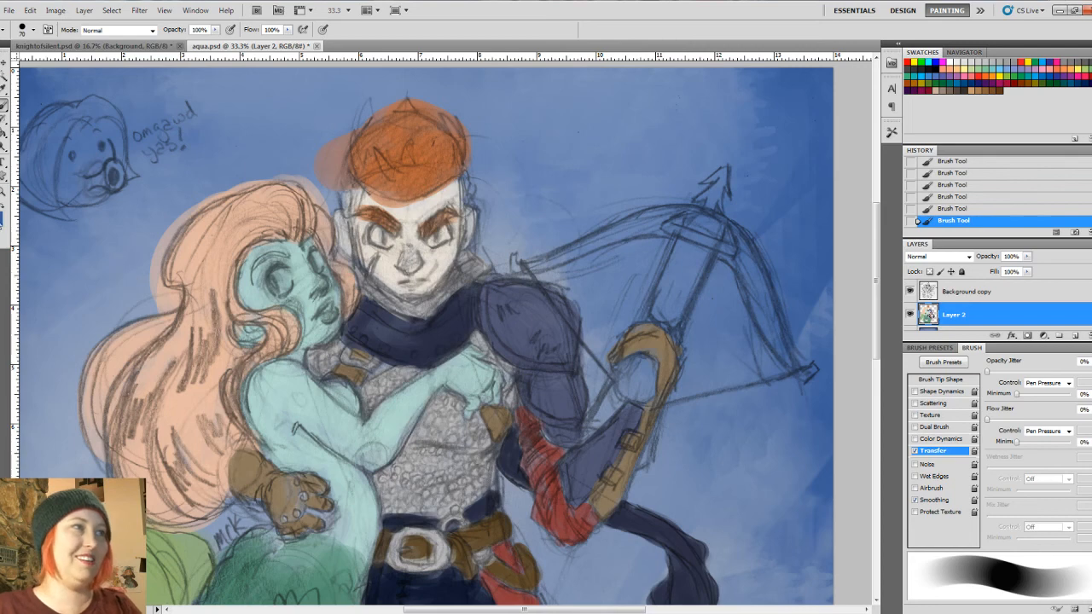
{"action": "left_click", "coordinate": [2, 213]}
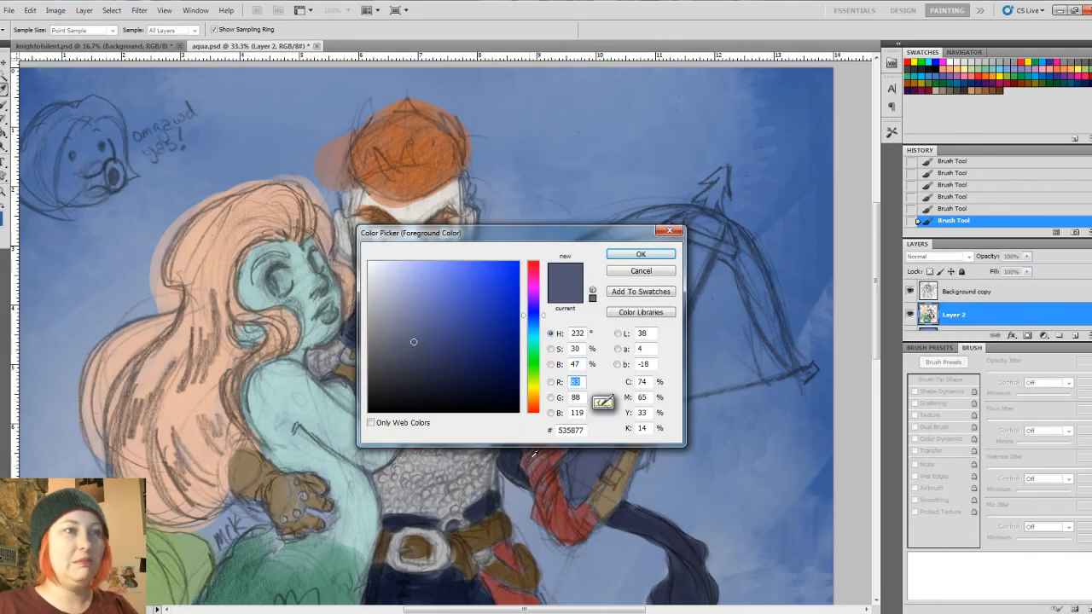
{"action": "left_click", "coordinate": [509, 519]}
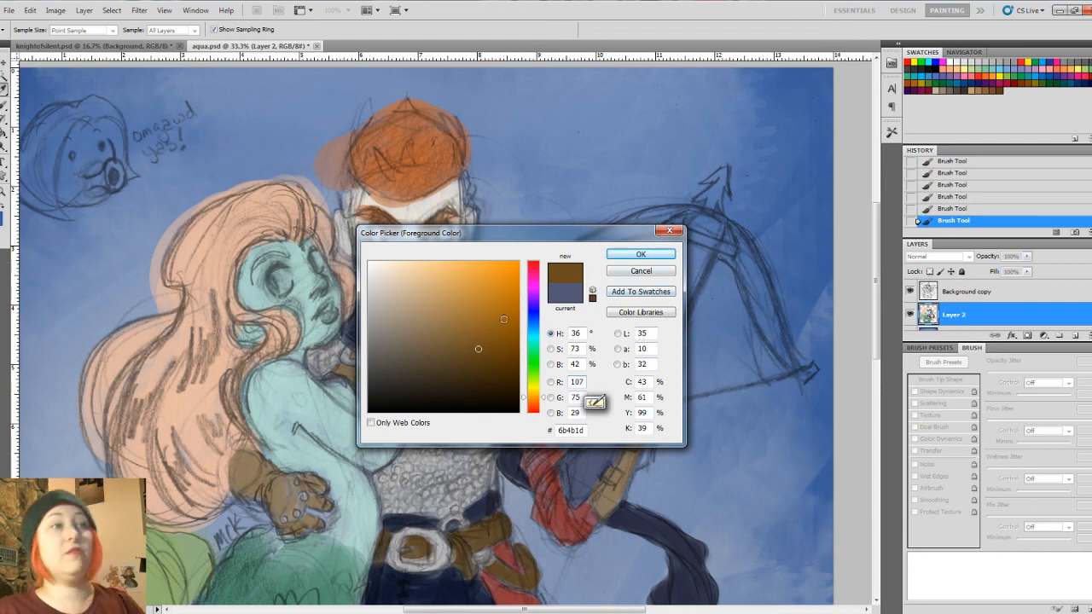
{"action": "left_click", "coordinate": [641, 253]}
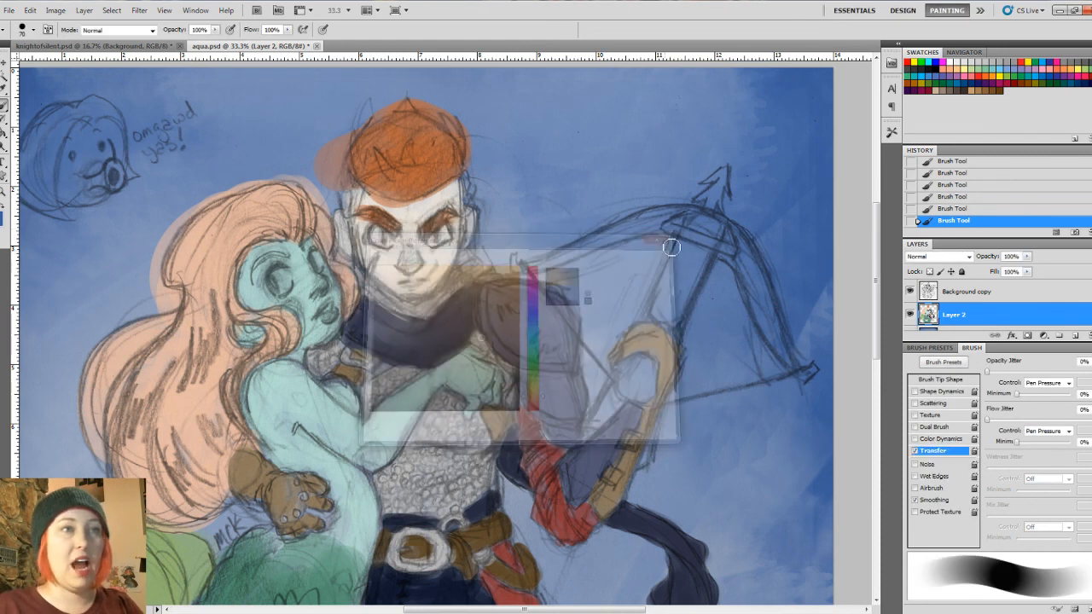
{"action": "mouse_move", "coordinate": [630, 375]}
{"action": "left_mouse_down"}
{"action": "mouse_move", "coordinate": [653, 389]}
{"action": "mouse_move", "coordinate": [642, 363]}
{"action": "mouse_move", "coordinate": [651, 364]}
{"action": "mouse_move", "coordinate": [616, 392]}
{"action": "mouse_move", "coordinate": [605, 429]}
{"action": "mouse_move", "coordinate": [575, 424]}
{"action": "mouse_move", "coordinate": [600, 476]}
{"action": "mouse_move", "coordinate": [589, 419]}
{"action": "mouse_move", "coordinate": [590, 446]}
{"action": "mouse_move", "coordinate": [621, 395]}
{"action": "mouse_move", "coordinate": [585, 447]}
{"action": "mouse_move", "coordinate": [648, 381]}
{"action": "left_mouse_up"}
Step: Paint the crossbow's front stock and both curved bow limbs brown, adjusting the brush between 45 and 60 px
{"action": "key", "text": "["}
{"action": "key", "text": "["}
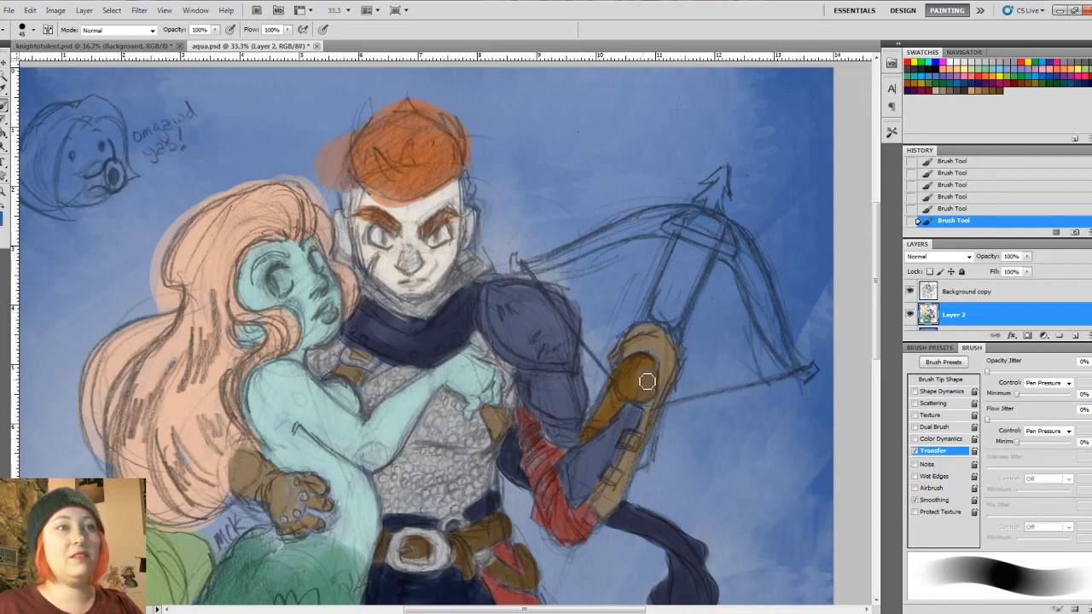
{"action": "key", "text": "]"}
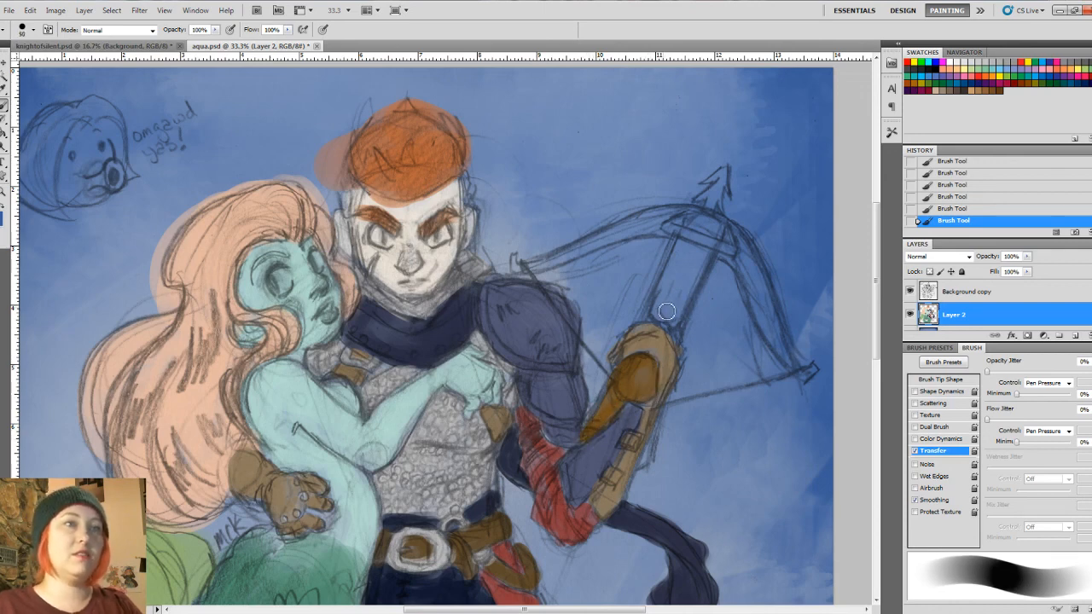
{"action": "mouse_move", "coordinate": [653, 317]}
{"action": "left_mouse_down"}
{"action": "mouse_move", "coordinate": [666, 294]}
{"action": "mouse_move", "coordinate": [652, 320]}
{"action": "mouse_move", "coordinate": [661, 313]}
{"action": "mouse_move", "coordinate": [676, 333]}
{"action": "mouse_move", "coordinate": [722, 232]}
{"action": "mouse_move", "coordinate": [680, 275]}
{"action": "mouse_move", "coordinate": [692, 229]}
{"action": "mouse_move", "coordinate": [665, 325]}
{"action": "mouse_move", "coordinate": [718, 228]}
{"action": "mouse_move", "coordinate": [680, 222]}
{"action": "mouse_move", "coordinate": [713, 226]}
{"action": "mouse_move", "coordinate": [748, 250]}
{"action": "mouse_move", "coordinate": [744, 264]}
{"action": "mouse_move", "coordinate": [703, 240]}
{"action": "mouse_move", "coordinate": [722, 251]}
{"action": "mouse_move", "coordinate": [800, 376]}
{"action": "mouse_move", "coordinate": [738, 244]}
{"action": "left_mouse_up"}
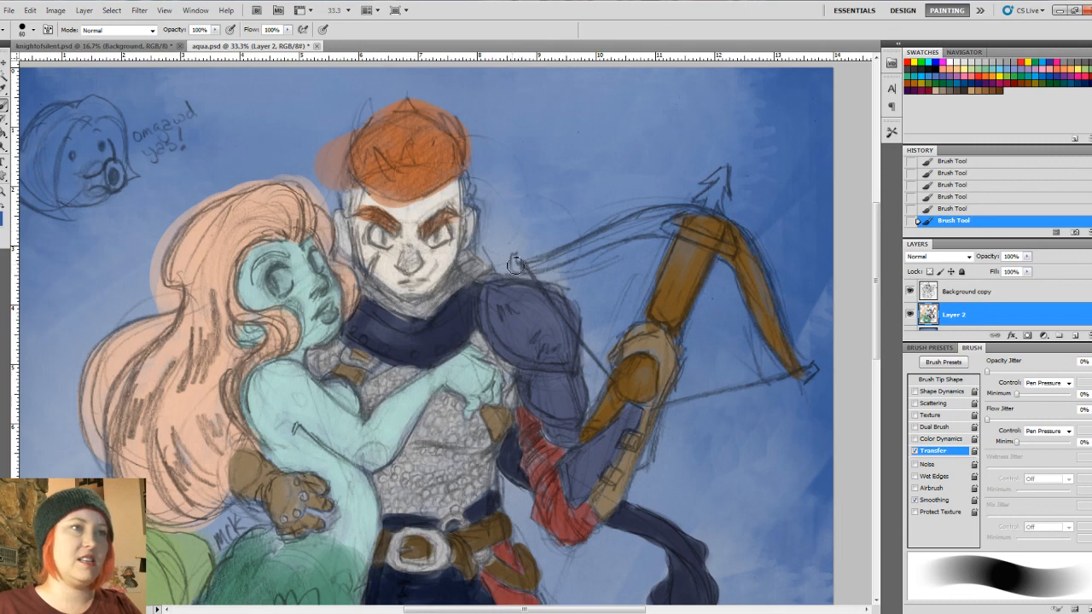
{"action": "mouse_move", "coordinate": [515, 266]}
{"action": "left_mouse_down"}
{"action": "mouse_move", "coordinate": [655, 218]}
{"action": "mouse_move", "coordinate": [607, 241]}
{"action": "mouse_move", "coordinate": [691, 217]}
{"action": "mouse_move", "coordinate": [726, 227]}
{"action": "left_mouse_up"}
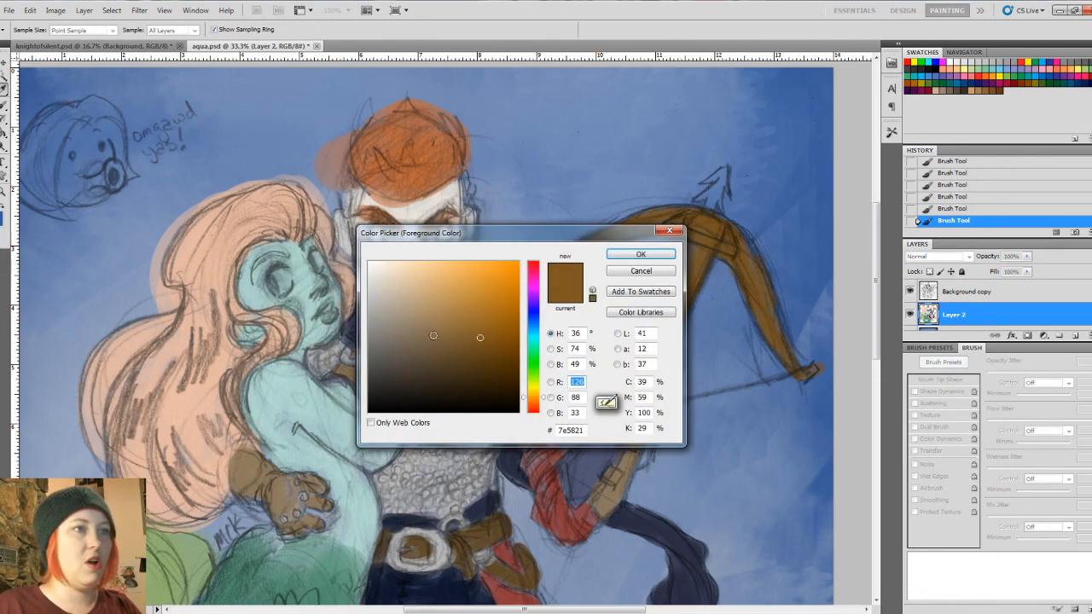
Step: Choose a grey and paint the crossbow's metal crosspiece, the arrowhead and the limb tip nearest the archer, reducing the brush to 45 px
{"action": "left_click", "coordinate": [648, 254]}
{"action": "mouse_move", "coordinate": [672, 227]}
{"action": "left_mouse_down"}
{"action": "mouse_move", "coordinate": [702, 242]}
{"action": "mouse_move", "coordinate": [678, 232]}
{"action": "mouse_move", "coordinate": [727, 252]}
{"action": "left_mouse_up"}
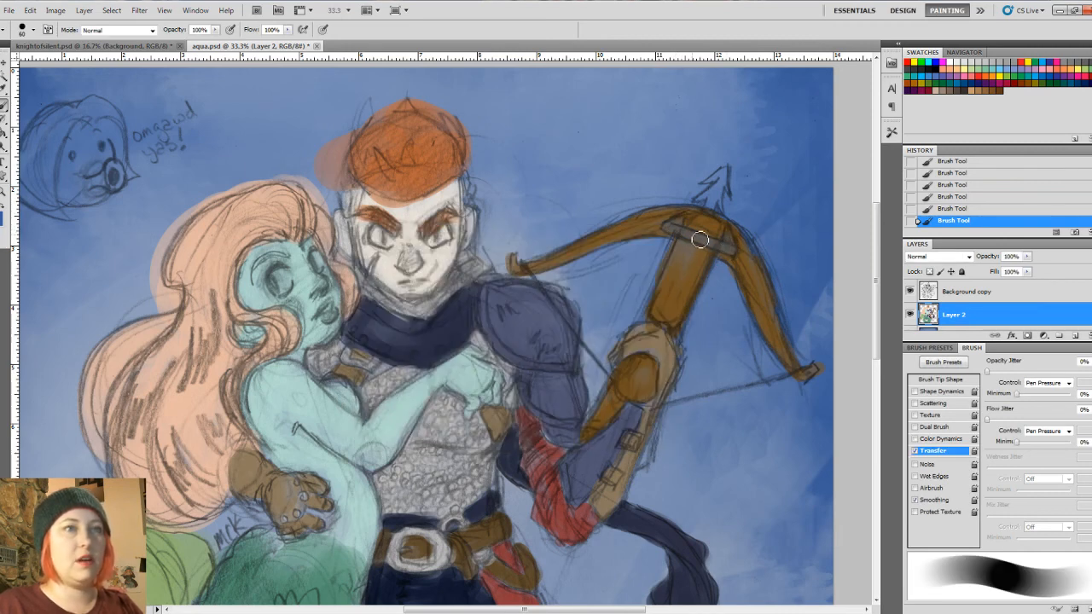
{"action": "key", "text": "bracketleft"}
{"action": "key", "text": "bracketleft"}
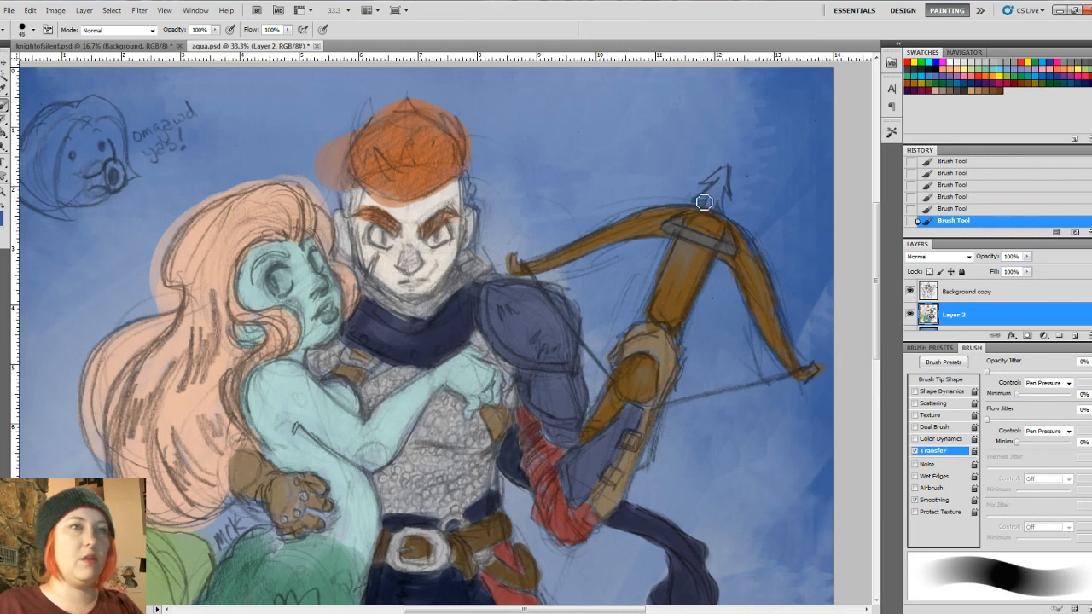
{"action": "mouse_move", "coordinate": [712, 198]}
{"action": "left_mouse_down"}
{"action": "mouse_move", "coordinate": [712, 210]}
{"action": "mouse_move", "coordinate": [731, 202]}
{"action": "mouse_move", "coordinate": [724, 179]}
{"action": "mouse_move", "coordinate": [725, 196]}
{"action": "left_mouse_up"}
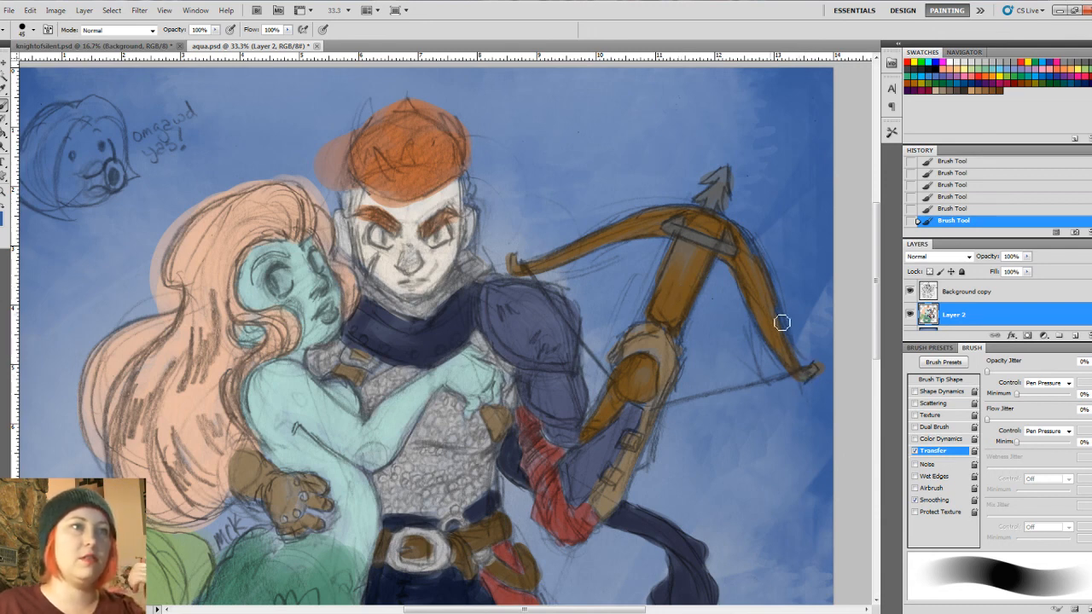
{"action": "left_click_drag", "start_coordinate": [527, 262], "coordinate": [520, 264]}
Step: Choose a near-white colour and fill in the mermaid's eyes
{"action": "left_click", "coordinate": [4, 214]}
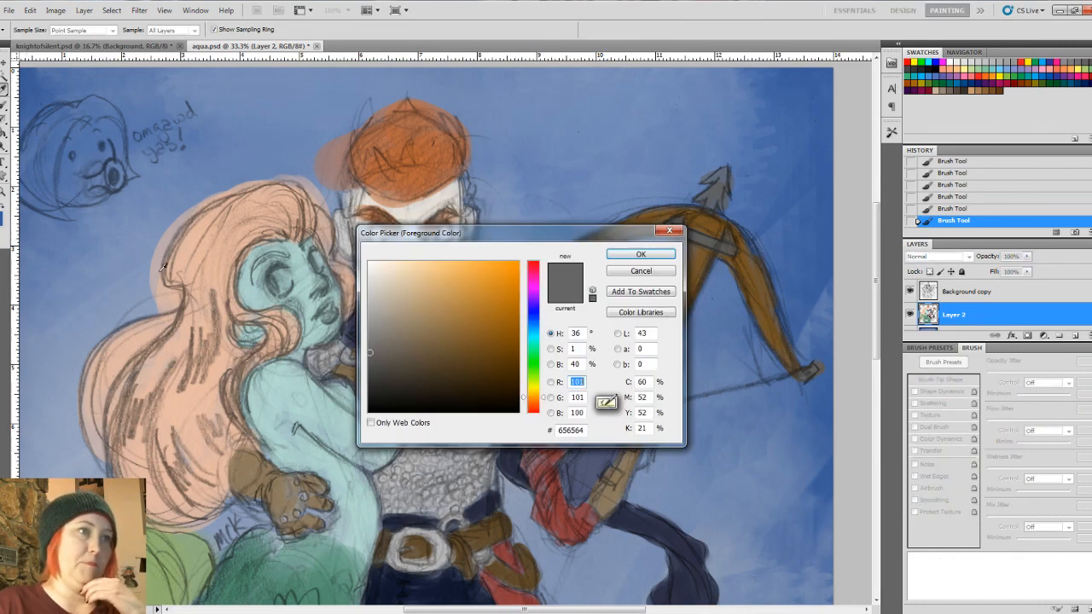
{"action": "left_click", "coordinate": [640, 254]}
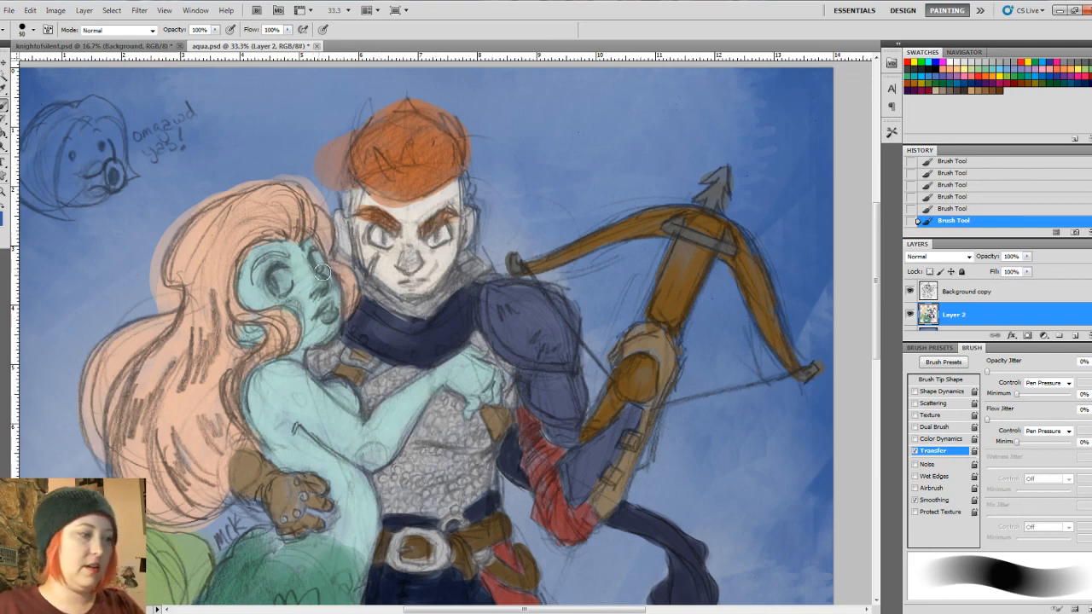
{"action": "mouse_move", "coordinate": [301, 274]}
{"action": "left_mouse_down"}
{"action": "mouse_move", "coordinate": [278, 280]}
{"action": "mouse_move", "coordinate": [296, 272]}
{"action": "left_mouse_up"}
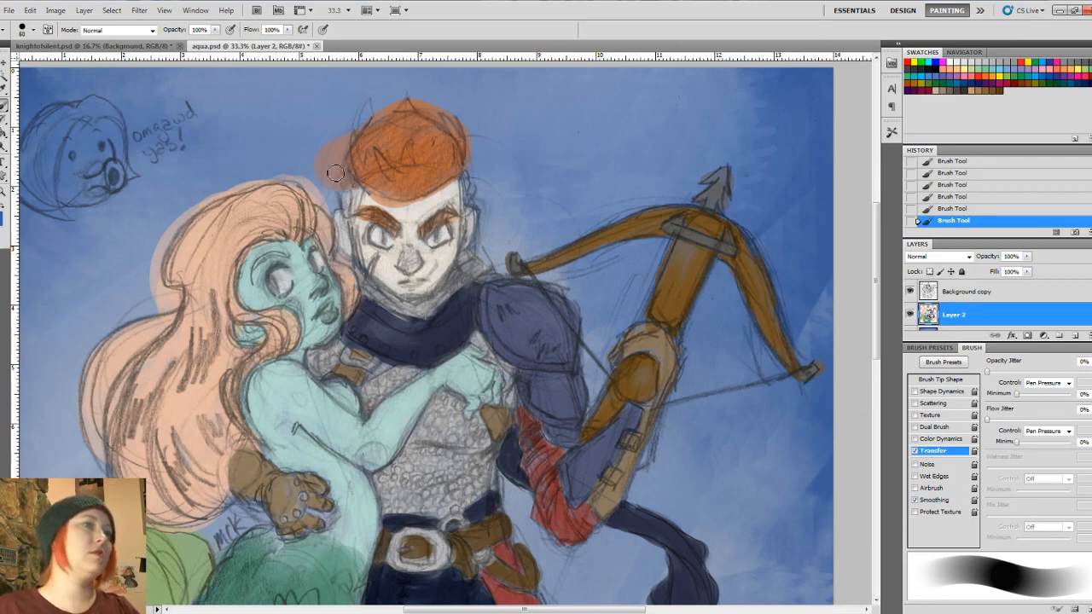
Step: Sample the orange of the archer's hair and paint his sideburns on both sides of the face
{"action": "left_click", "coordinate": [412, 178], "text": "alt"}
{"action": "left_click", "coordinate": [415, 170], "text": "alt"}
{"action": "mouse_move", "coordinate": [421, 165]}
{"action": "left_mouse_down"}
{"action": "mouse_move", "coordinate": [383, 207]}
{"action": "mouse_move", "coordinate": [391, 202]}
{"action": "left_mouse_up"}
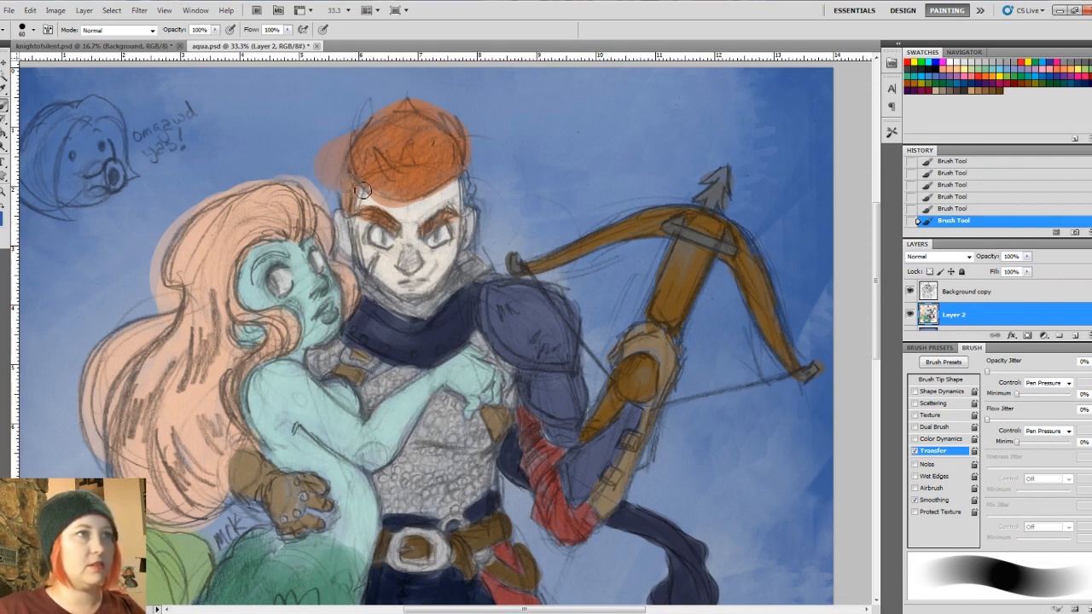
{"action": "mouse_move", "coordinate": [470, 190]}
{"action": "left_mouse_down"}
{"action": "mouse_move", "coordinate": [464, 173]}
{"action": "mouse_move", "coordinate": [467, 191]}
{"action": "left_mouse_up"}
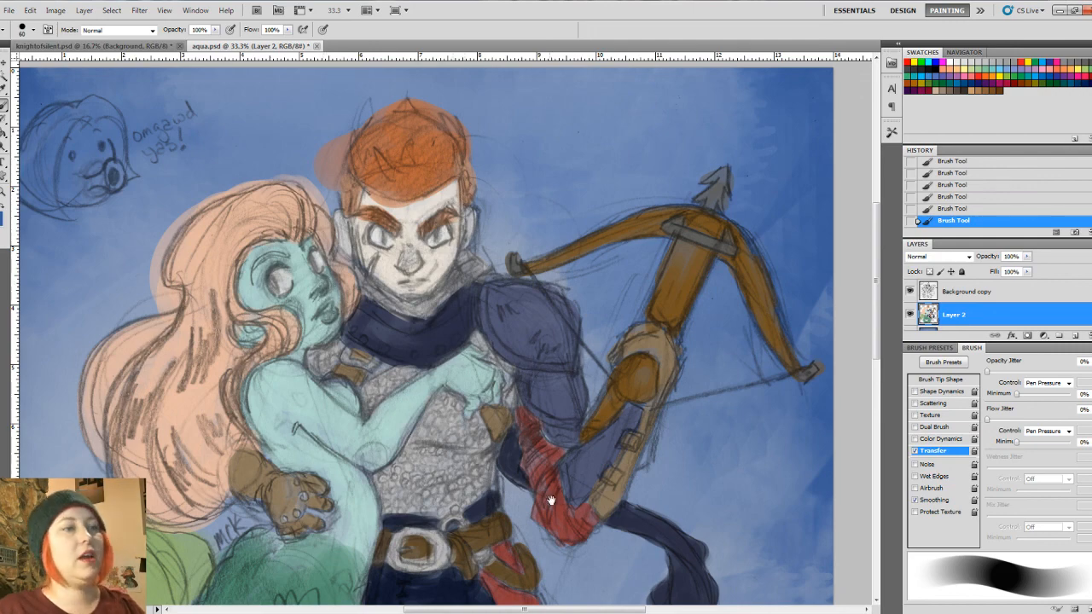
Step: Bring the whole painting into view at 16.7% and enlarge the layer list to show all three layers
{"action": "left_click_drag", "start_coordinate": [551, 502], "coordinate": [577, 455]}
{"action": "left_click_drag", "start_coordinate": [553, 171], "coordinate": [552, 356]}
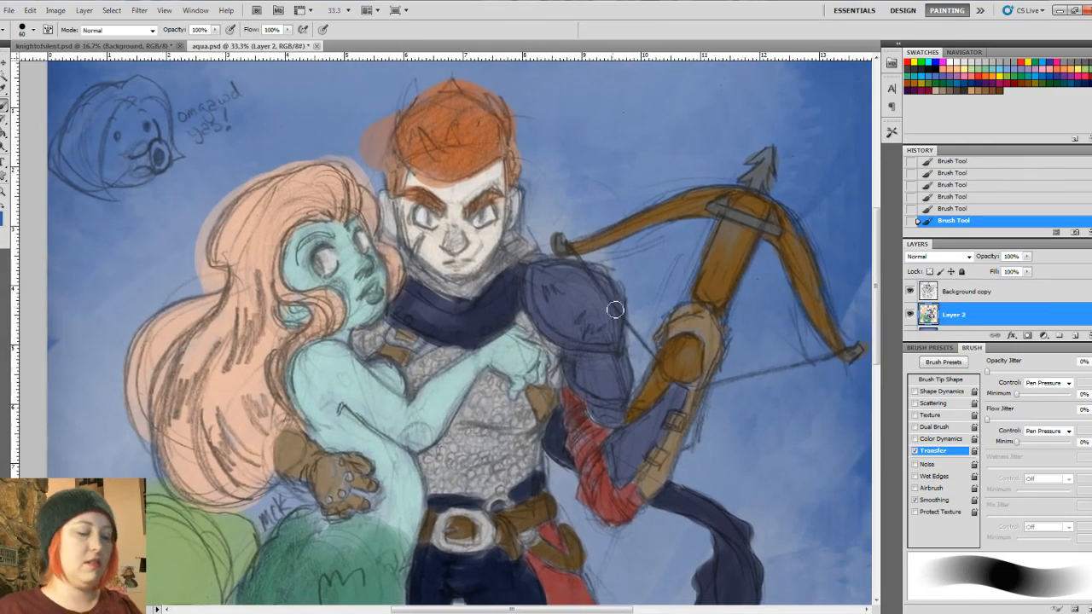
{"action": "key", "text": "ctrl+minus"}
{"action": "key", "text": "ctrl+minus"}
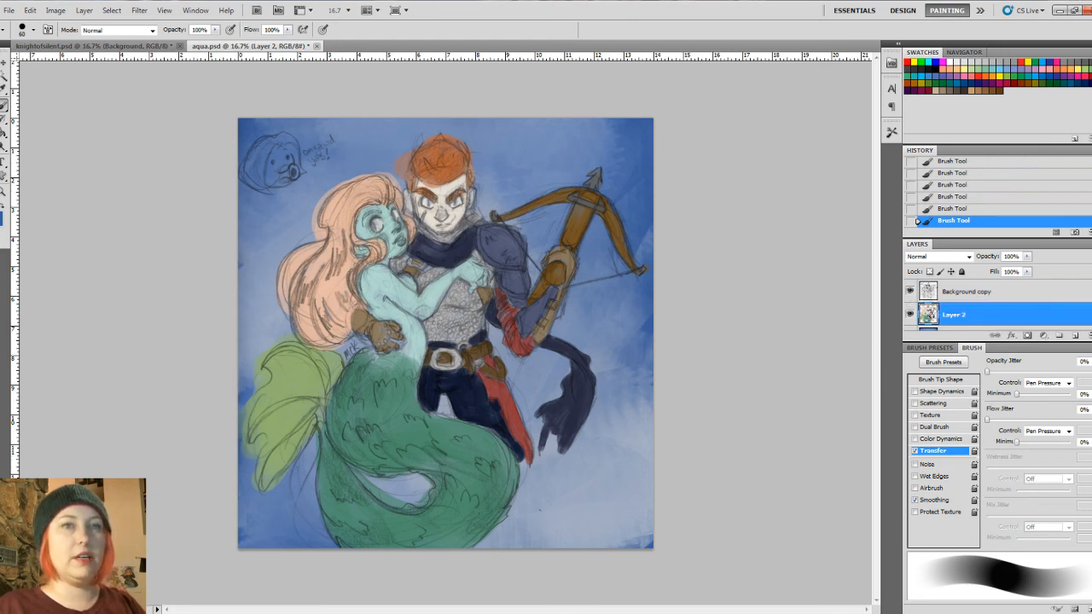
{"action": "left_click", "coordinate": [1075, 233]}
{"action": "left_click_drag", "start_coordinate": [966, 235], "coordinate": [971, 160]}
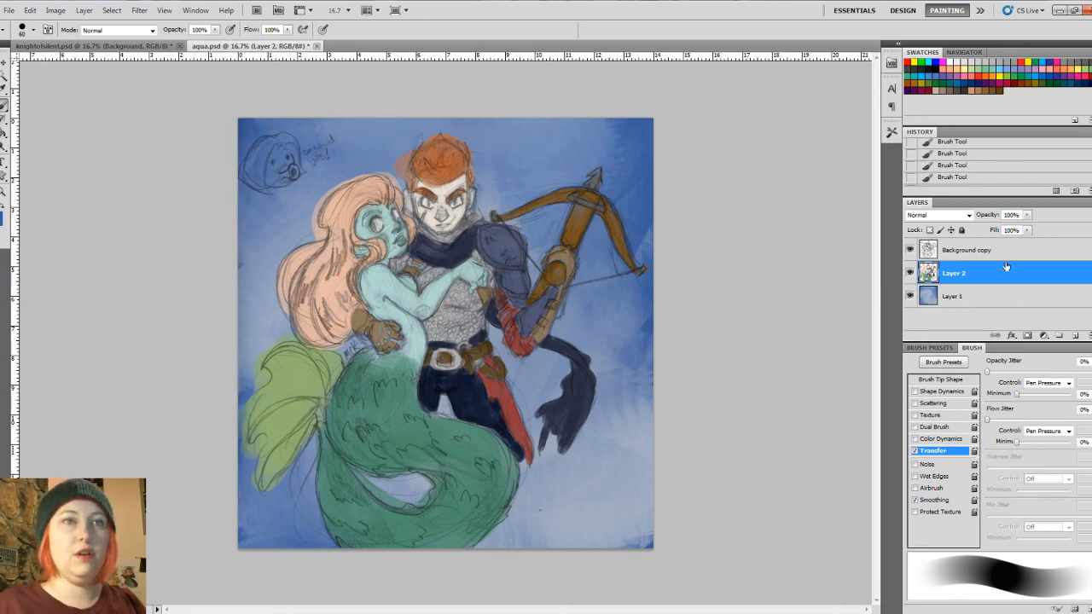
Step: Try merging the sketch with the flat colours while the Layer 1 background is hidden, and show the background again
{"action": "left_click", "coordinate": [910, 296]}
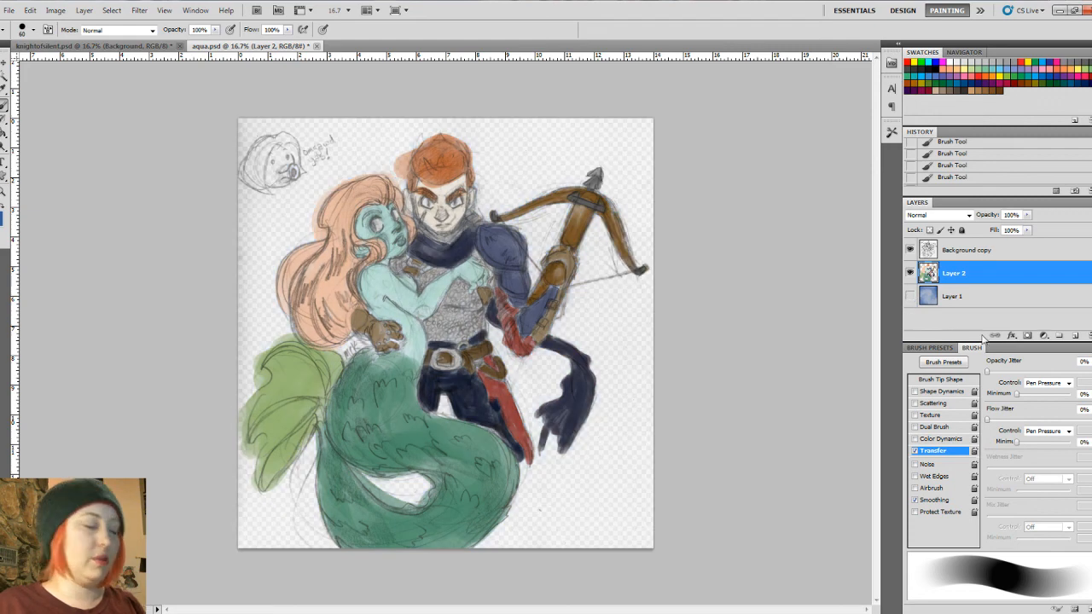
{"action": "key", "text": "ctrl+shift+e"}
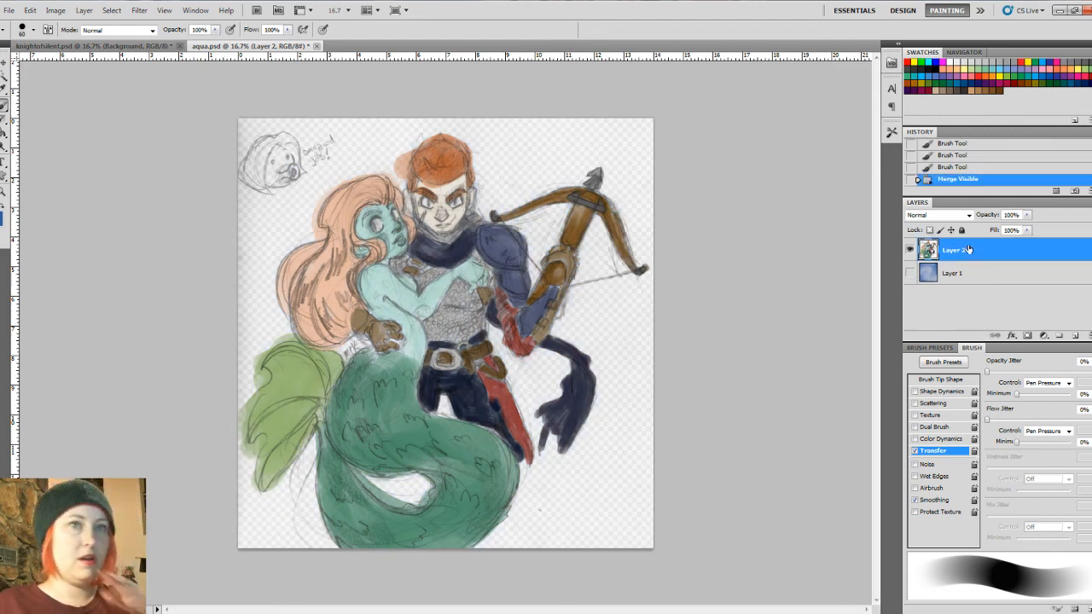
{"action": "left_click", "coordinate": [909, 272]}
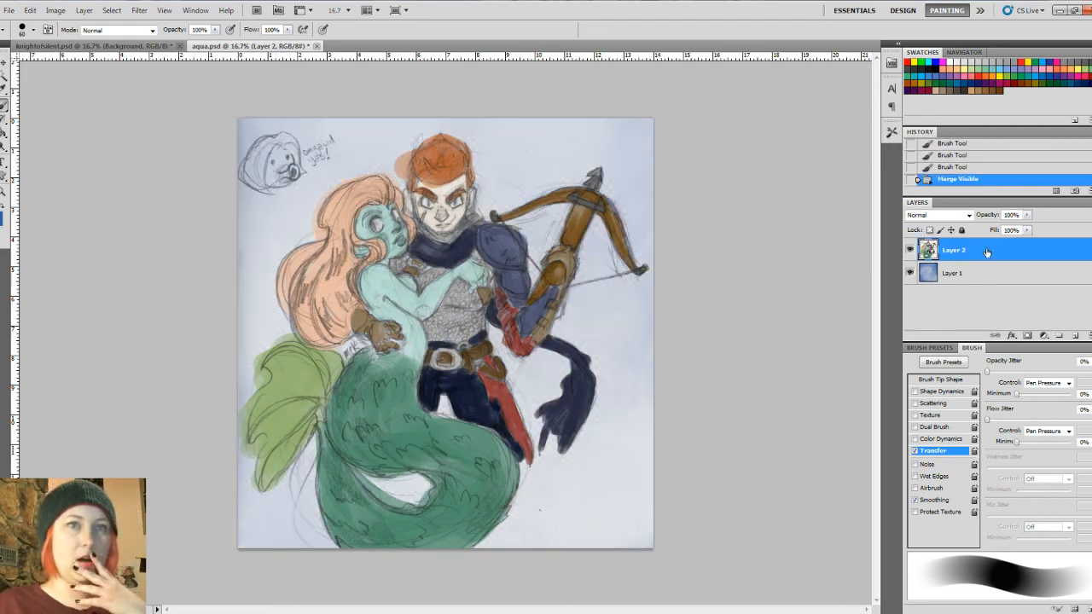
Step: Duplicate the merged layer, hide the original, try the Multiply blend mode on the copy and return it to Normal
{"action": "left_click_drag", "start_coordinate": [994, 253], "coordinate": [1074, 335]}
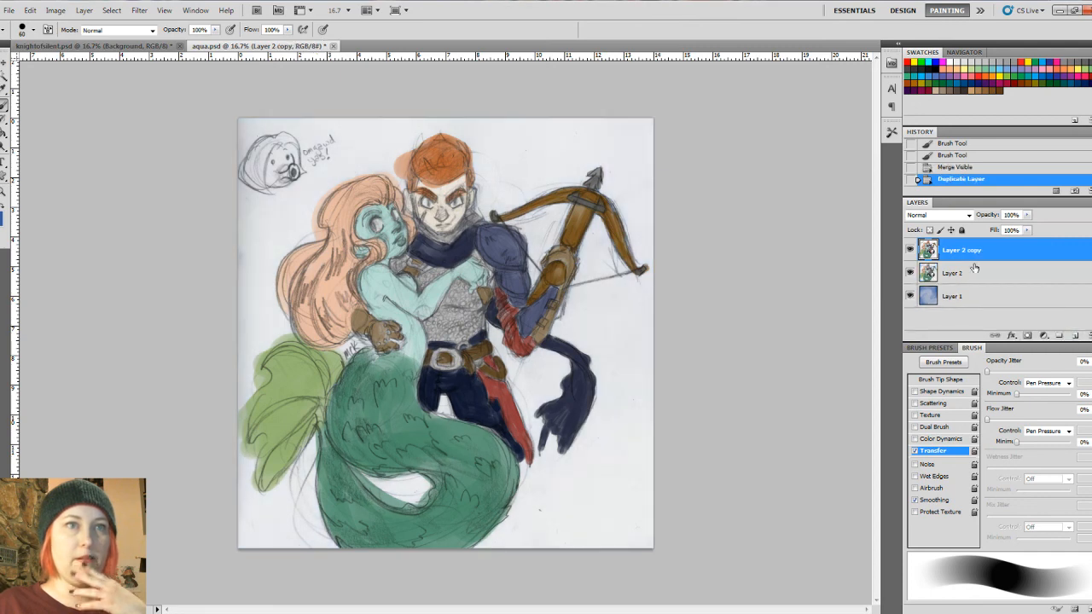
{"action": "left_click", "coordinate": [909, 273]}
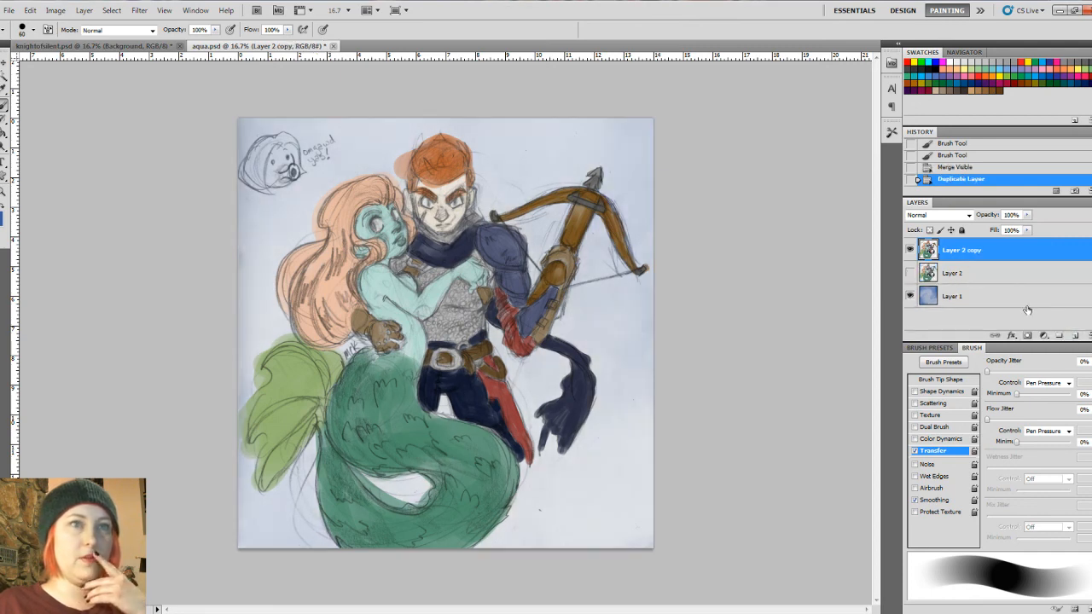
{"action": "left_click", "coordinate": [969, 215]}
{"action": "left_click", "coordinate": [942, 264]}
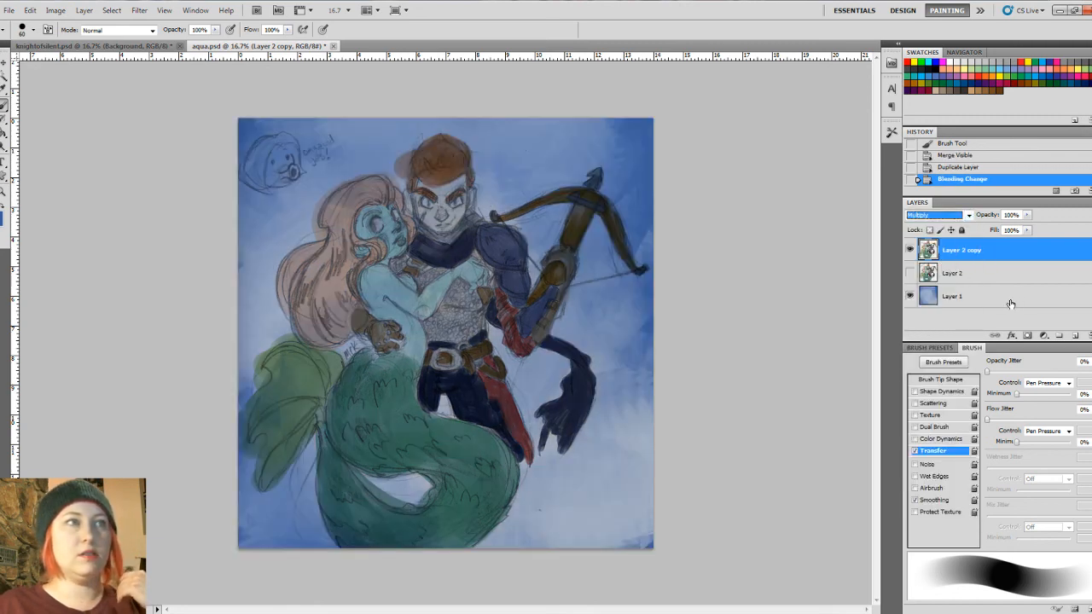
{"action": "left_click", "coordinate": [971, 219]}
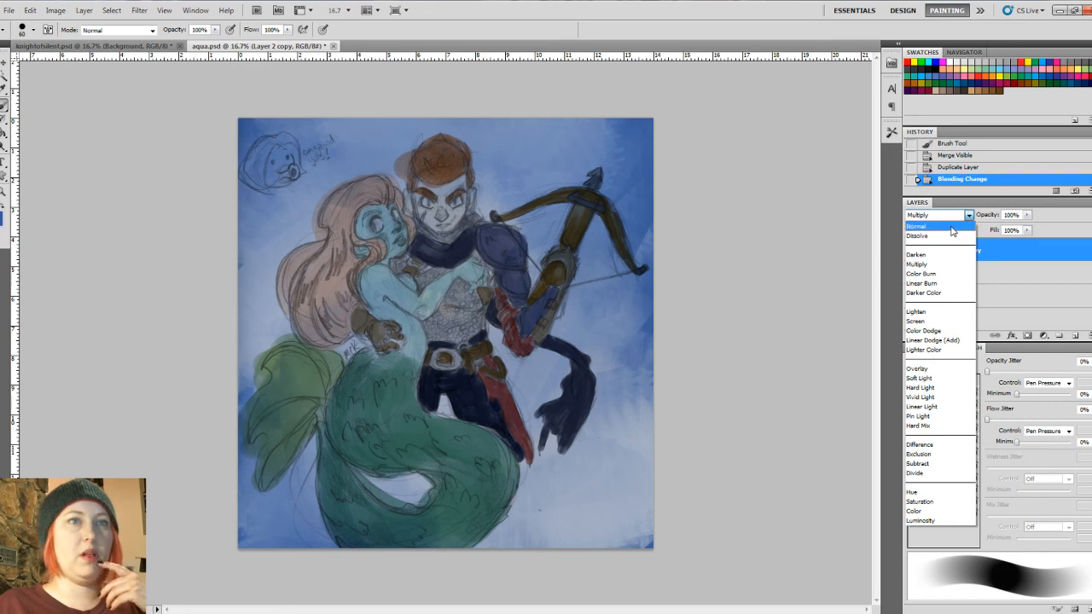
{"action": "left_click", "coordinate": [952, 225]}
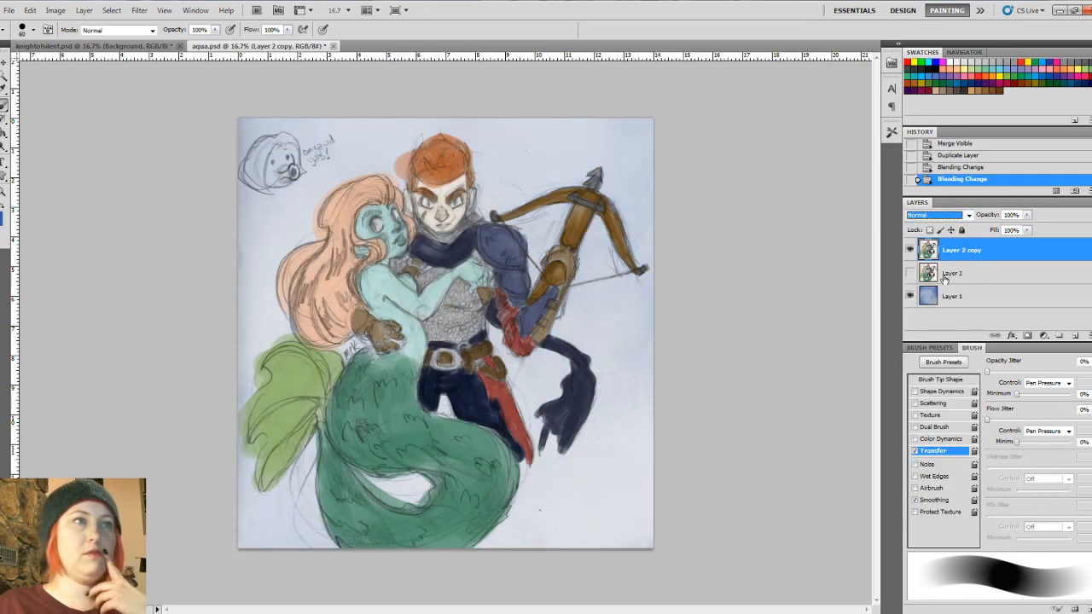
Step: Step back through the history to the last brush stroke before the layer merge and make Layer 1 visible
{"action": "left_click", "coordinate": [961, 168]}
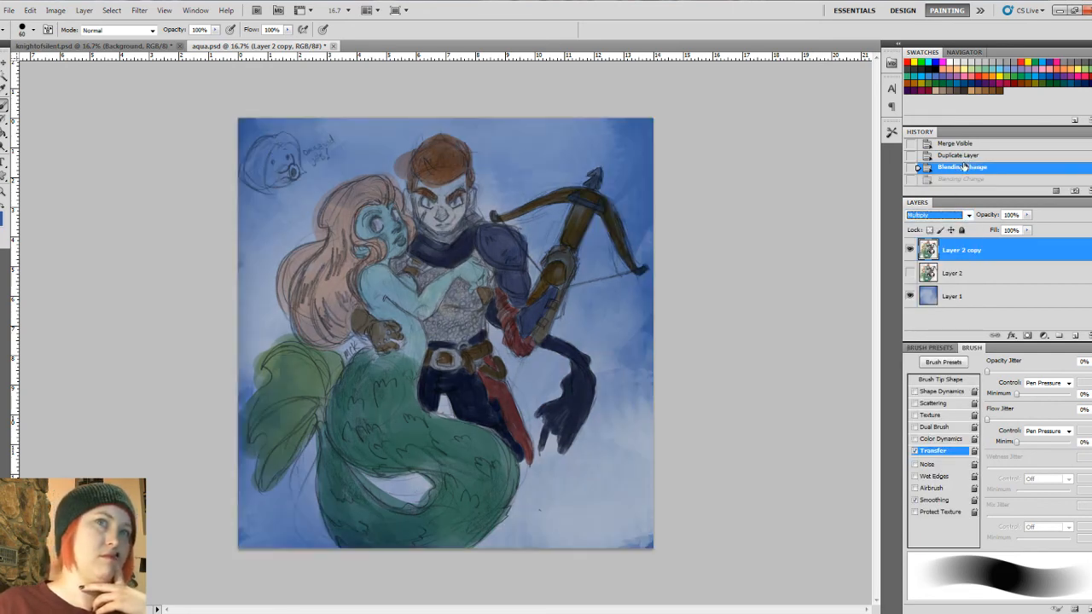
{"action": "left_click", "coordinate": [966, 157]}
{"action": "left_click", "coordinate": [982, 144]}
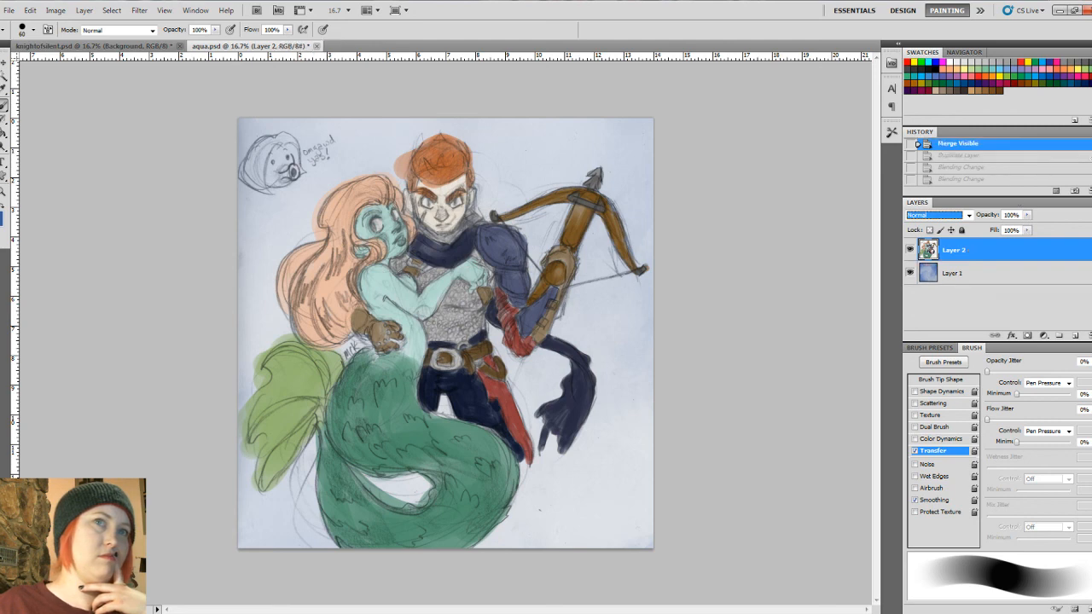
{"action": "left_click", "coordinate": [992, 154]}
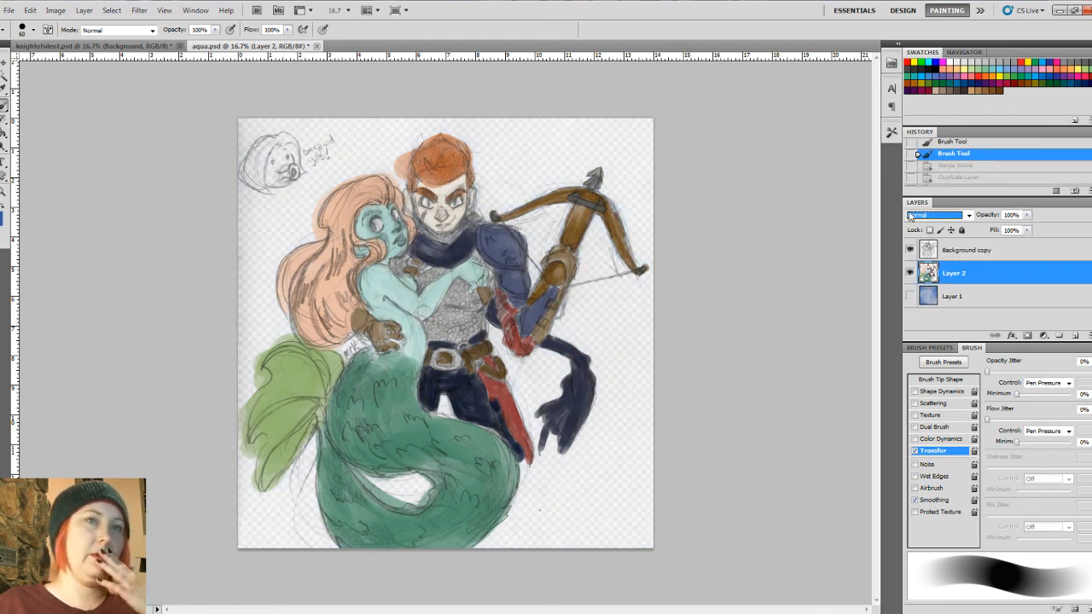
{"action": "left_click", "coordinate": [909, 297]}
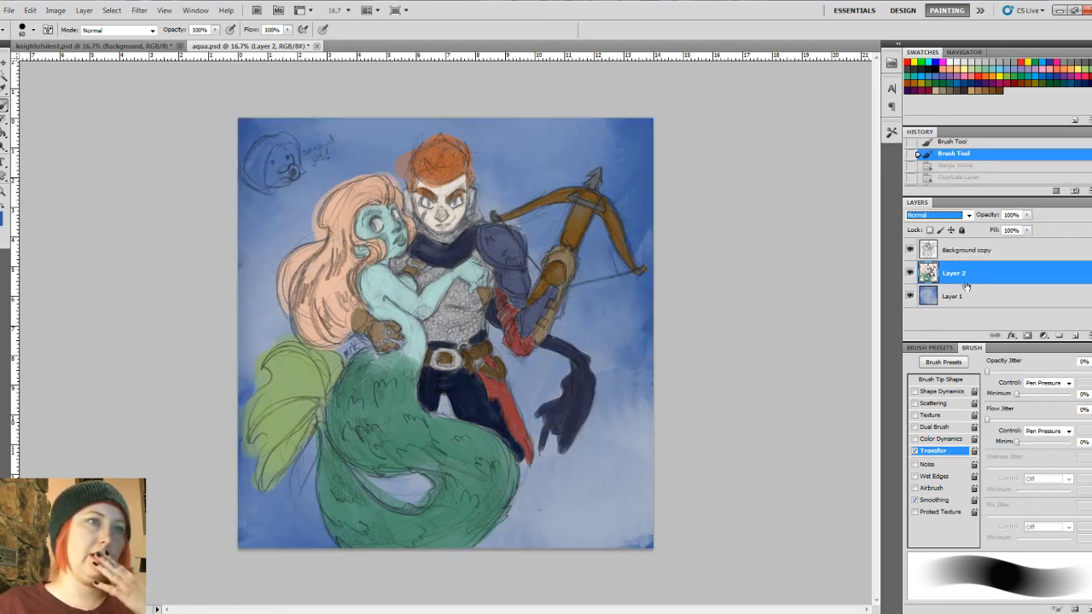
Step: Hide the sketch layer, merge the flat colours with the blue background into one layer, and show the sketch again
{"action": "left_click", "coordinate": [910, 250]}
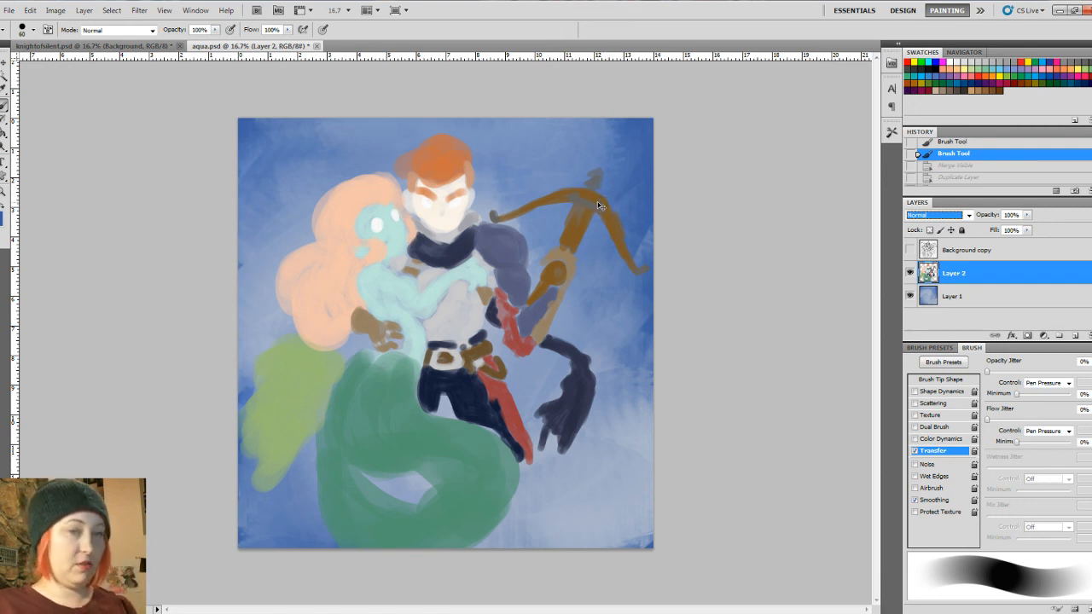
{"action": "key", "text": "ctrl+shift+e"}
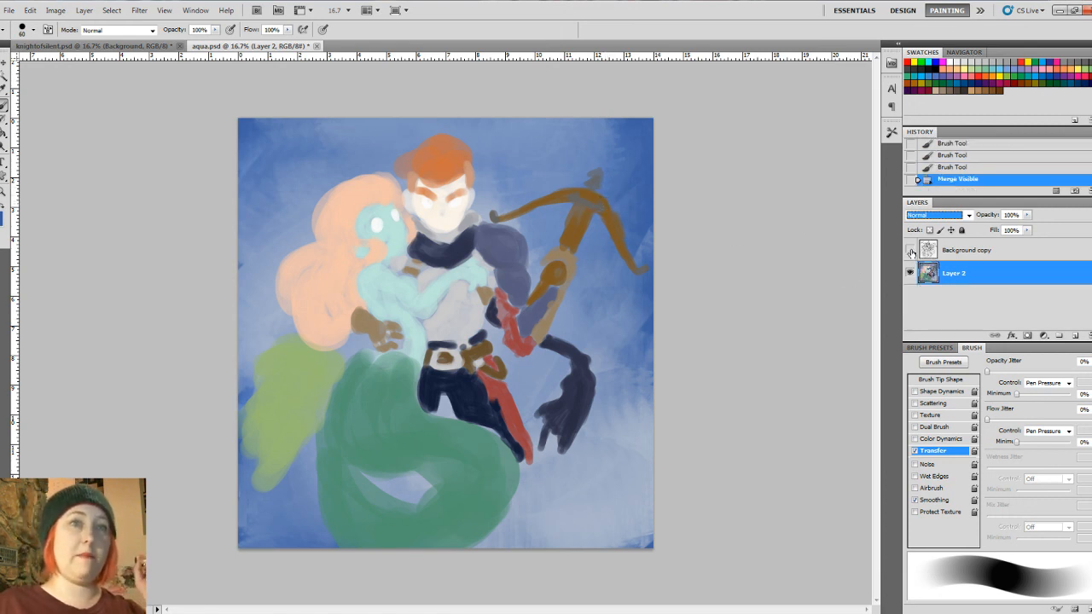
{"action": "left_click", "coordinate": [910, 250]}
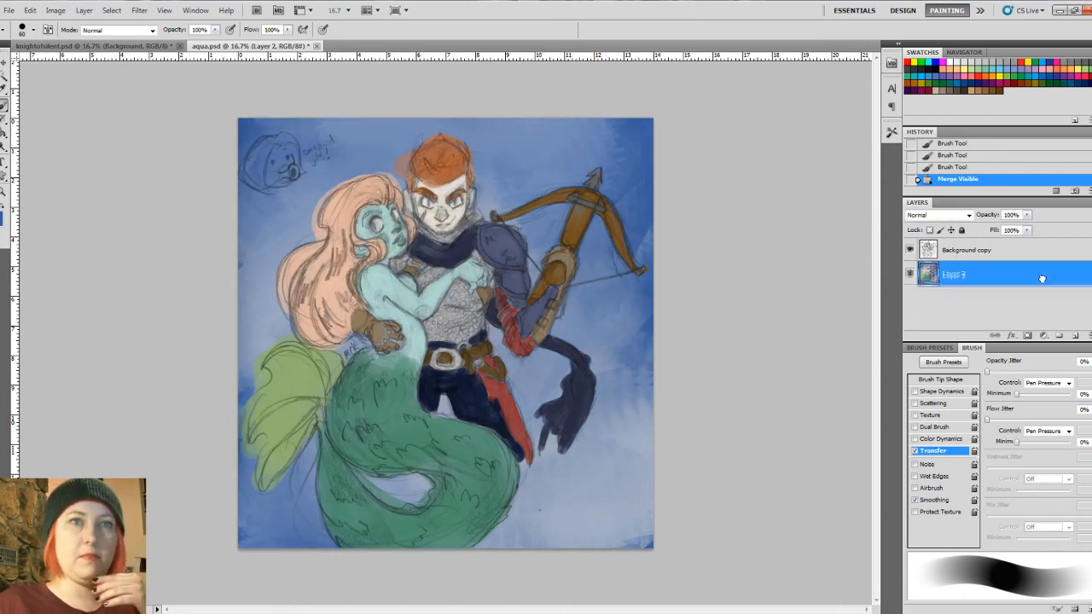
Step: Duplicate the merged colour layer Layer 2, hide the original, and merge the copy with the sketch layer
{"action": "key", "text": "ctrl+j"}
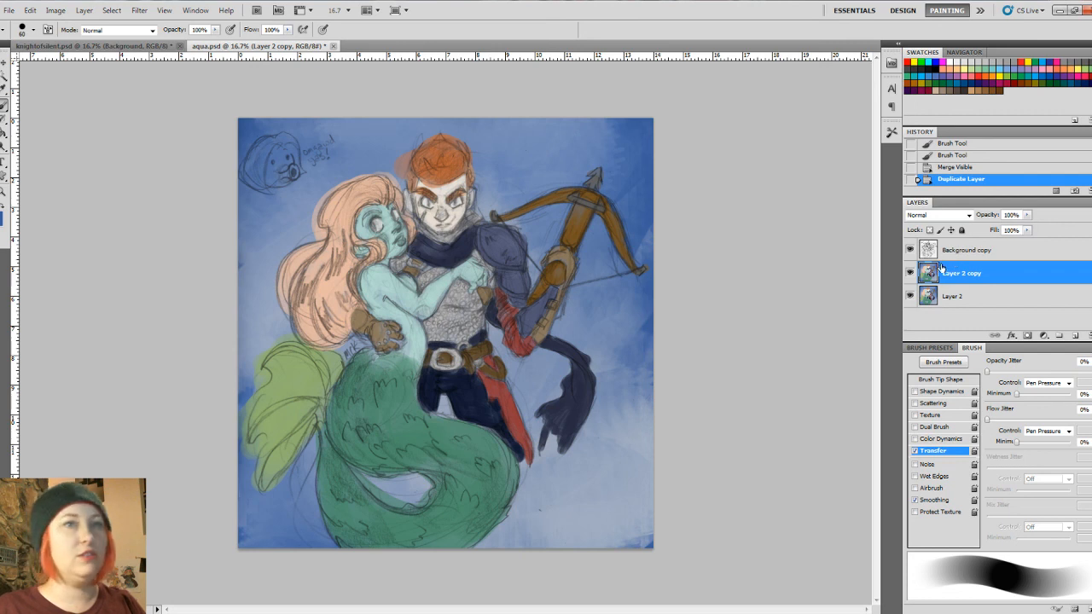
{"action": "left_click", "coordinate": [973, 250]}
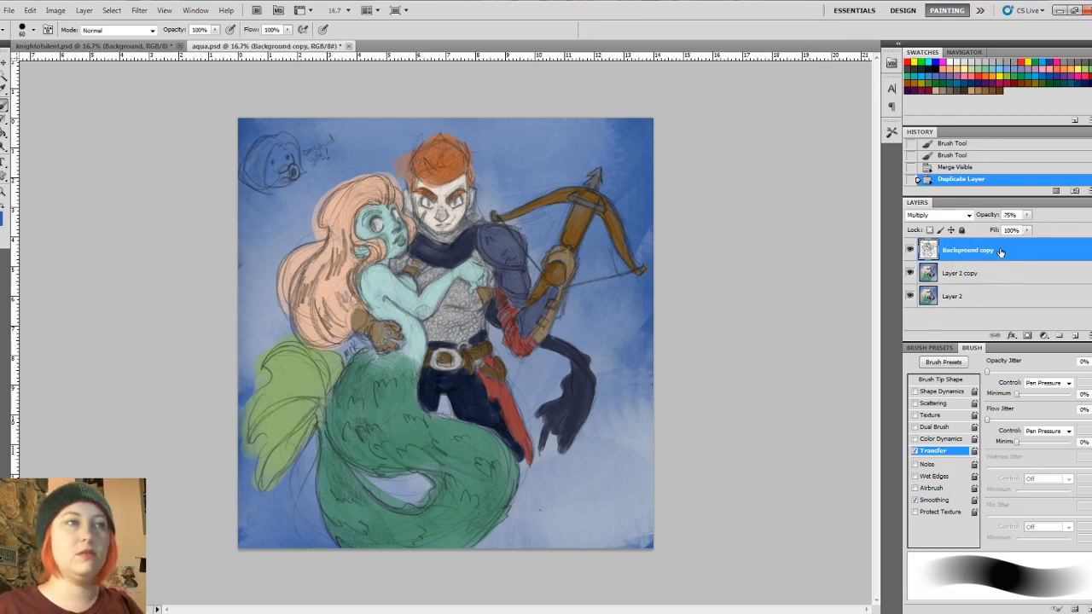
{"action": "left_click", "coordinate": [909, 296]}
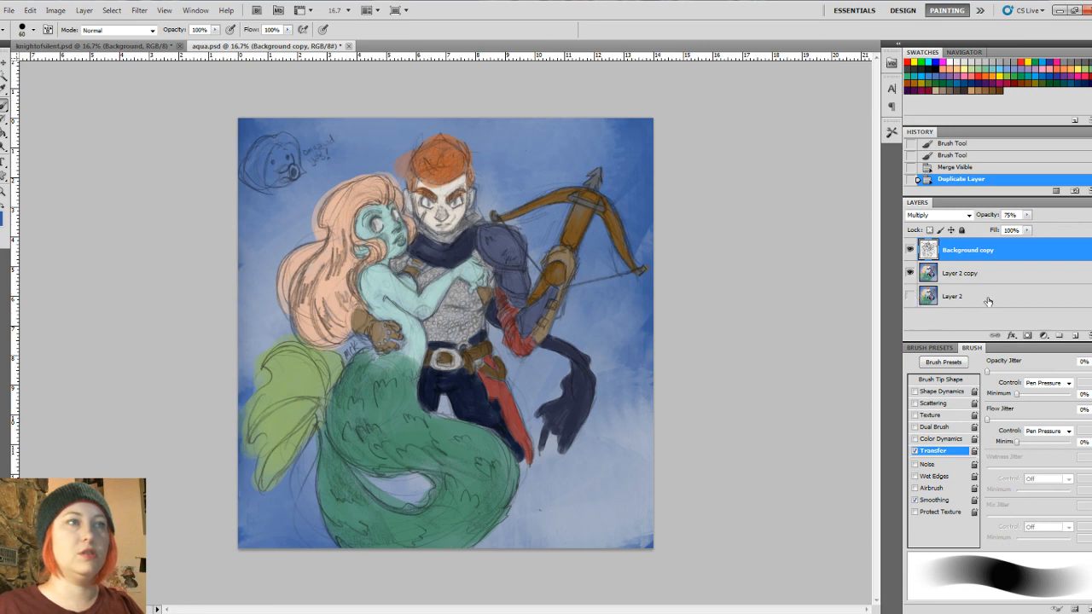
{"action": "key", "text": "ctrl+shift+e"}
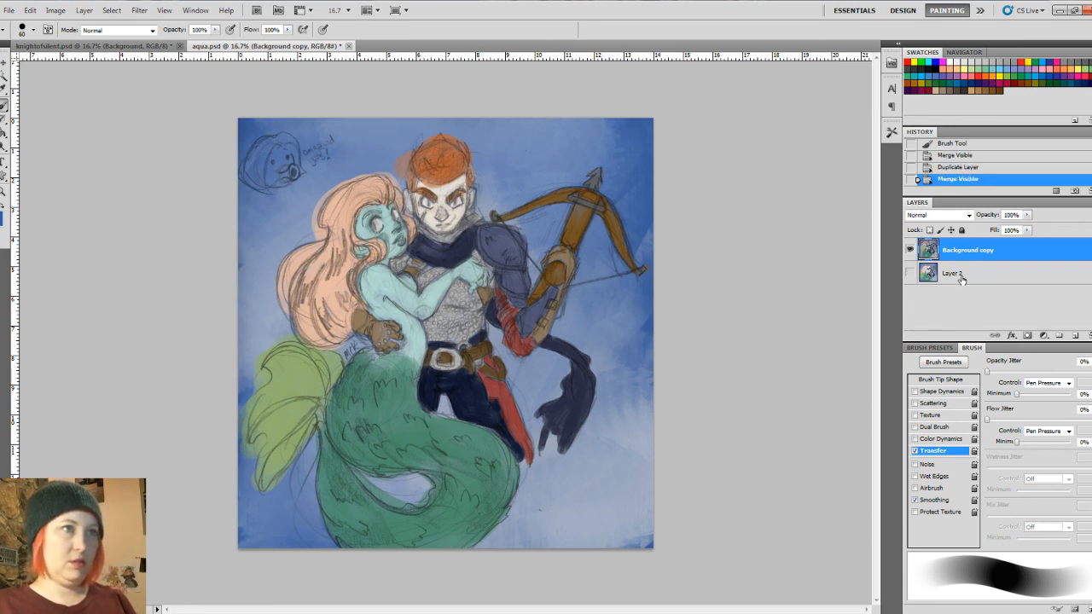
Step: Duplicate the merged sketch-and-colour layer, hide the source layer beneath it, and add a new empty layer on top
{"action": "left_click_drag", "start_coordinate": [974, 254], "coordinate": [1074, 335]}
{"action": "left_click", "coordinate": [910, 273]}
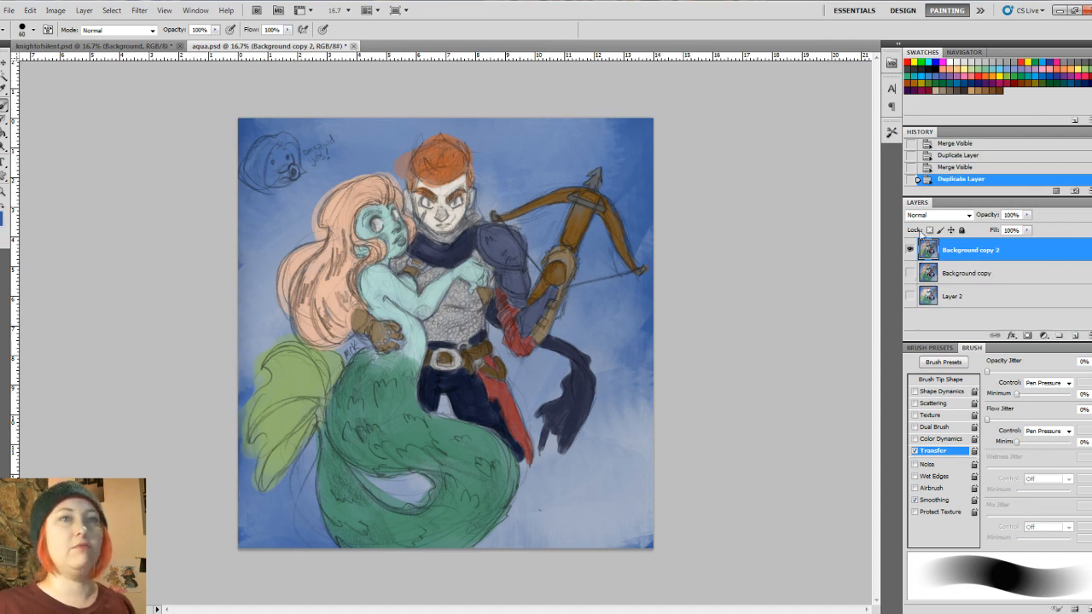
{"action": "left_click", "coordinate": [1075, 335]}
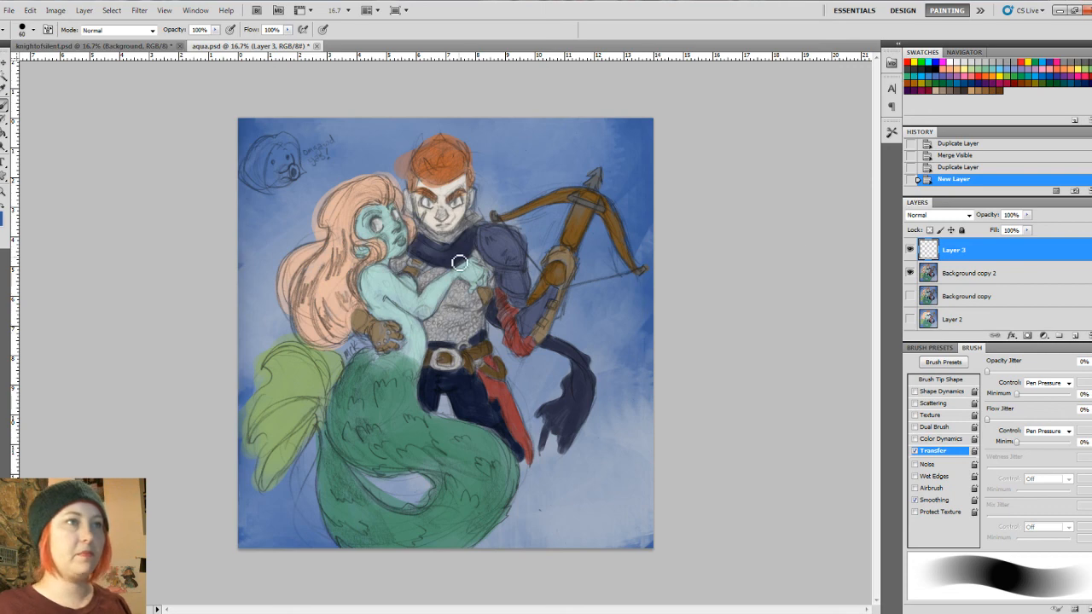
Step: Choose the textured 93 px brush and give its Shape Dynamics pen-pressure size control with a minimum diameter of about 30%
{"action": "key", "text": "ctrl+plus"}
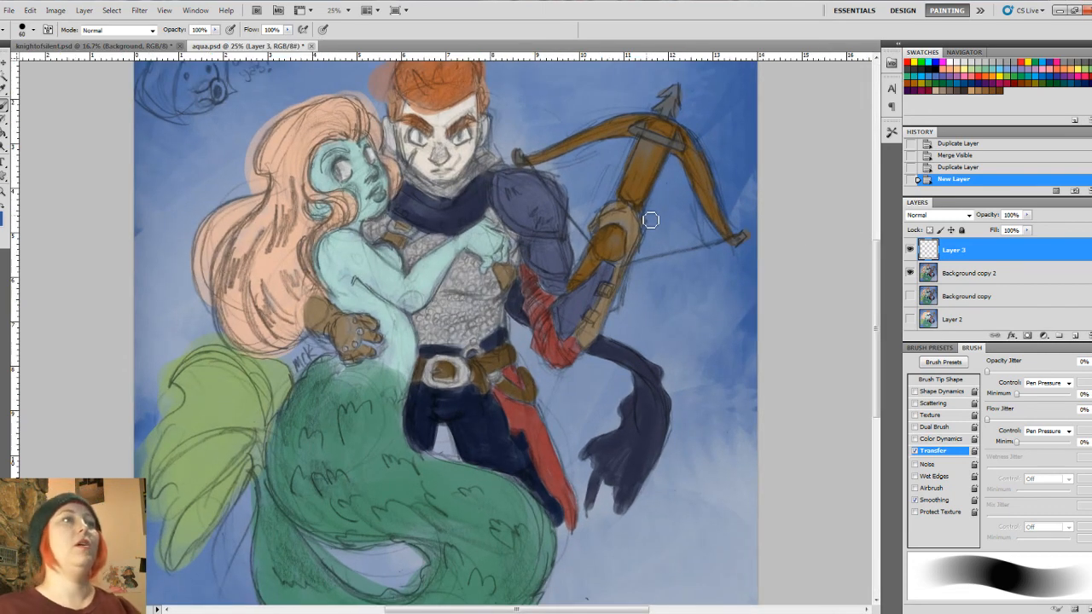
{"action": "left_click_drag", "start_coordinate": [443, 247], "coordinate": [498, 319]}
{"action": "key", "text": "ctrl+plus"}
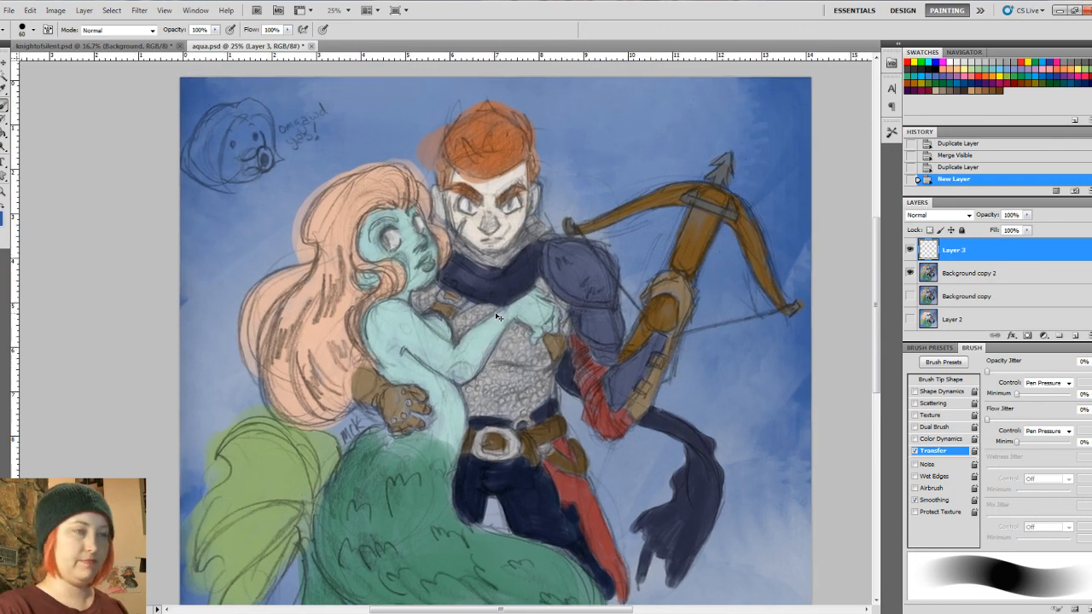
{"action": "left_click", "coordinate": [930, 348]}
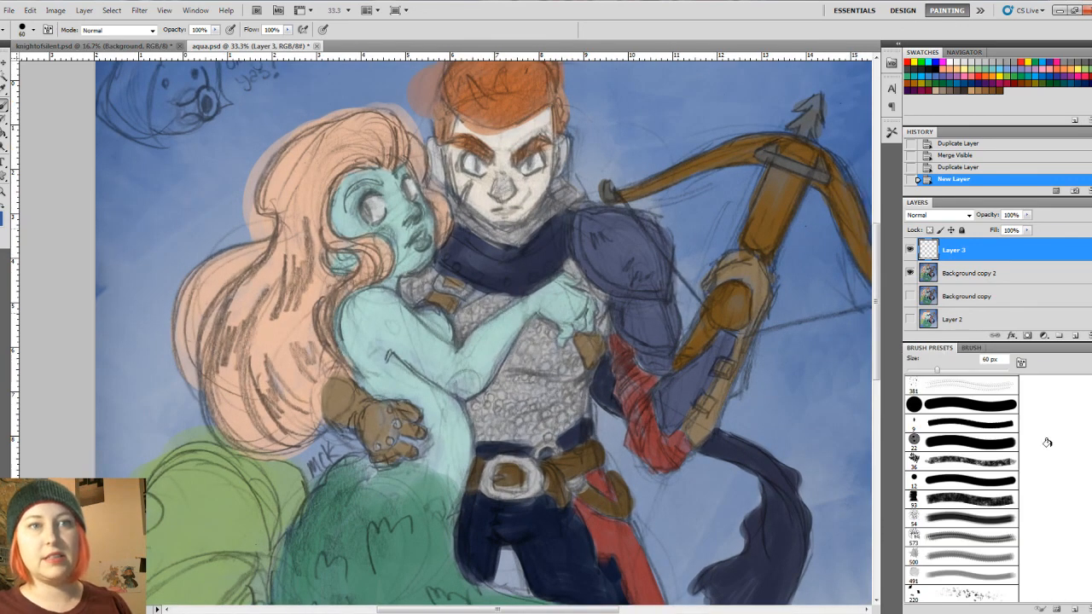
{"action": "left_click", "coordinate": [967, 502]}
{"action": "left_click", "coordinate": [971, 349]}
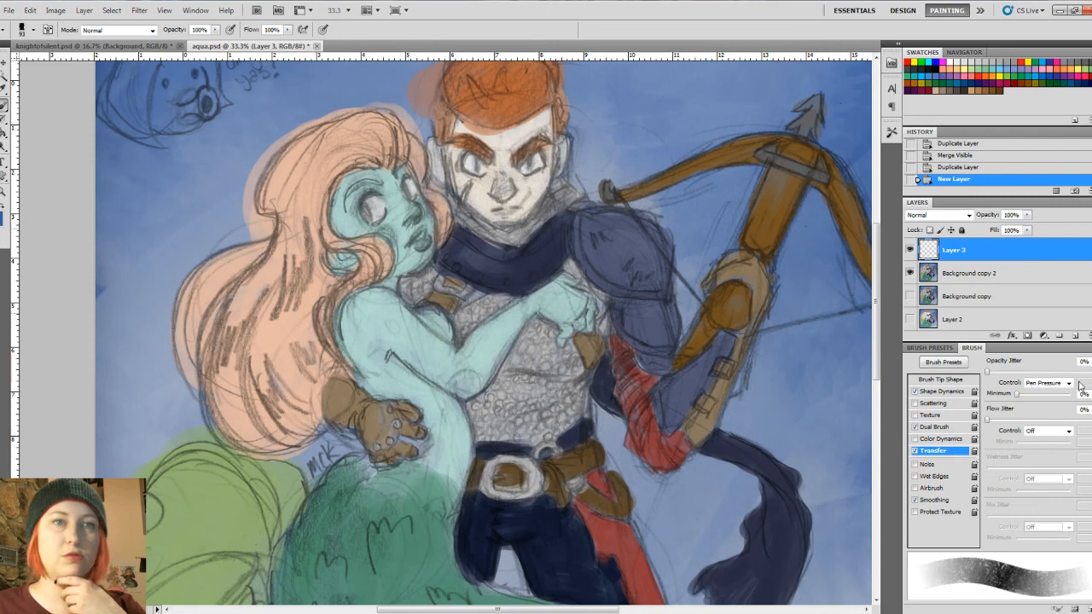
{"action": "left_click", "coordinate": [940, 393]}
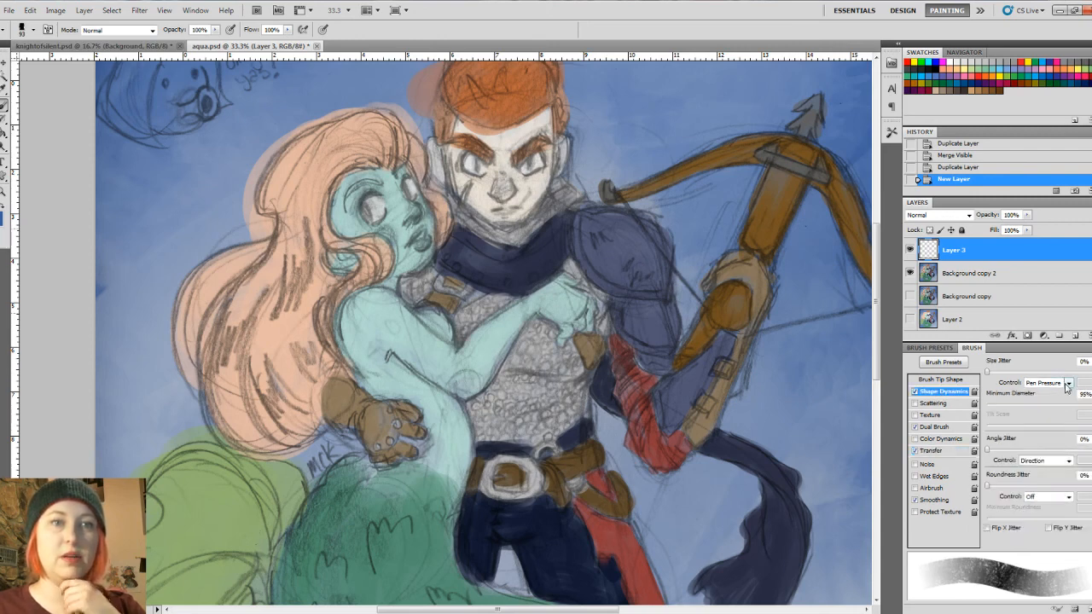
{"action": "left_click", "coordinate": [1068, 386]}
{"action": "left_click", "coordinate": [1058, 412]}
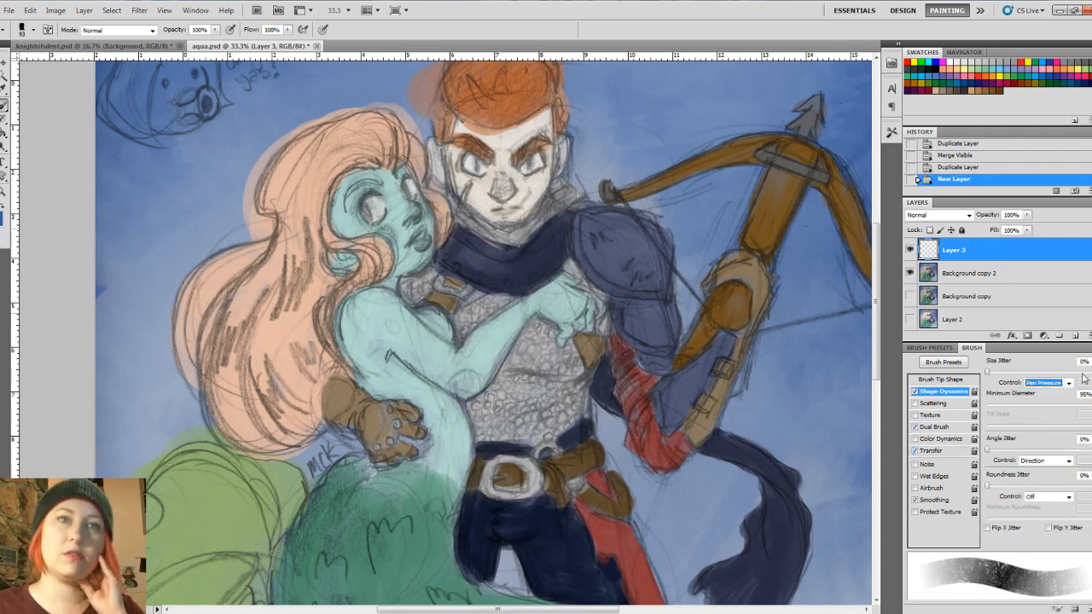
{"action": "left_click_drag", "start_coordinate": [1088, 411], "coordinate": [1023, 409]}
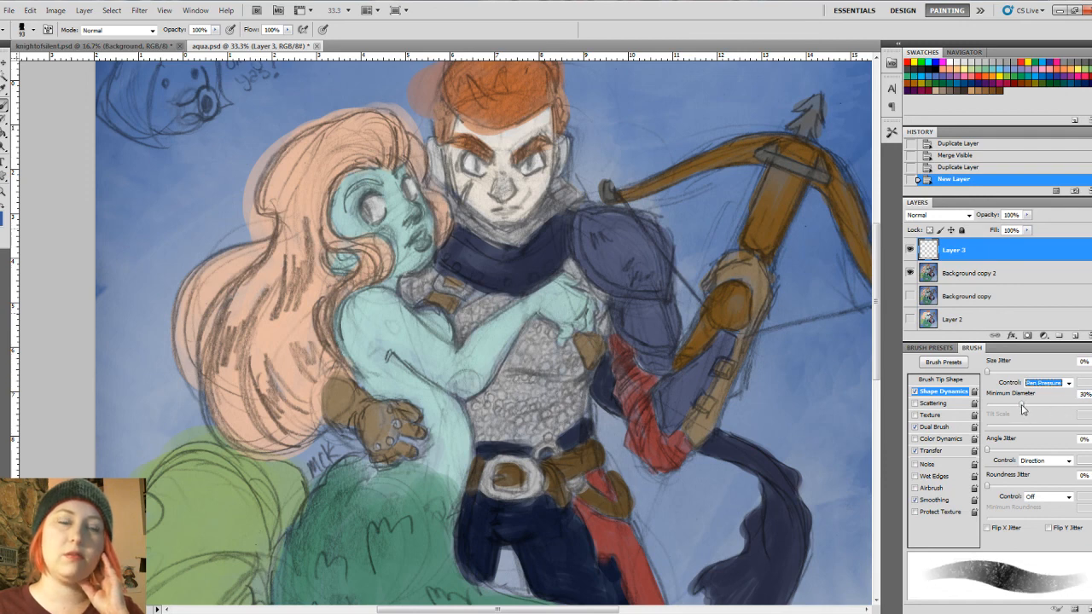
Step: Switch to the hard round brush at 93 px and enable Dual Brush with the textured 93 px tip at 71% spacing
{"action": "left_click", "coordinate": [930, 348]}
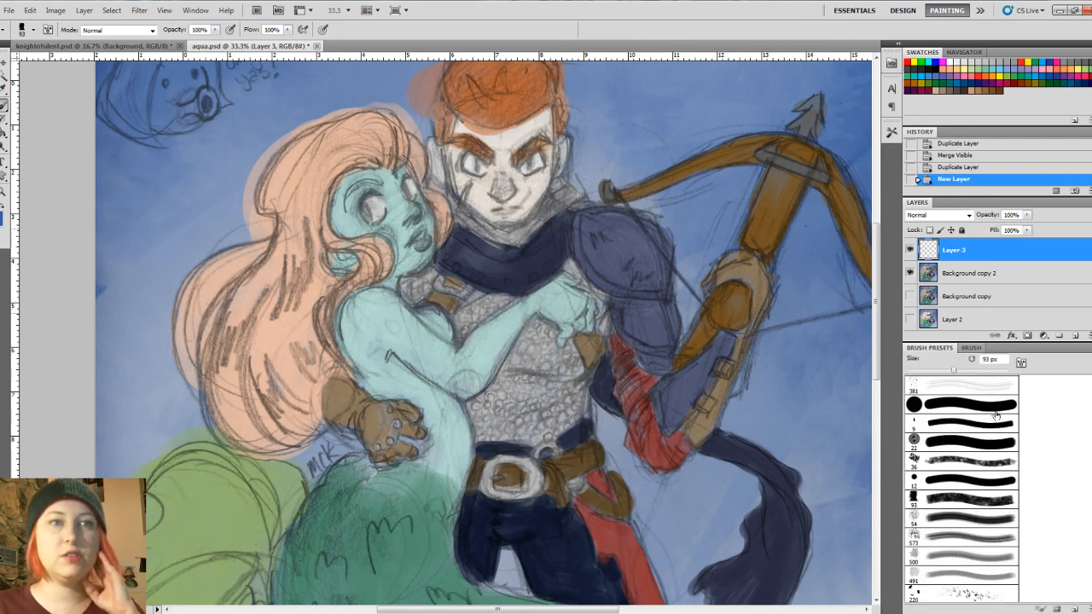
{"action": "left_click", "coordinate": [959, 406]}
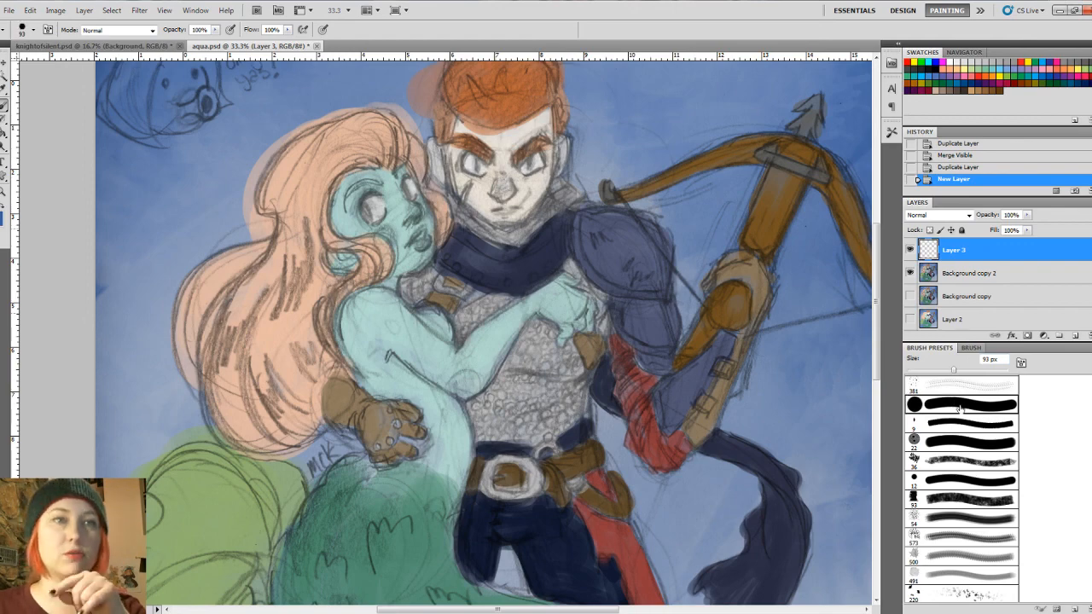
{"action": "left_click", "coordinate": [971, 348]}
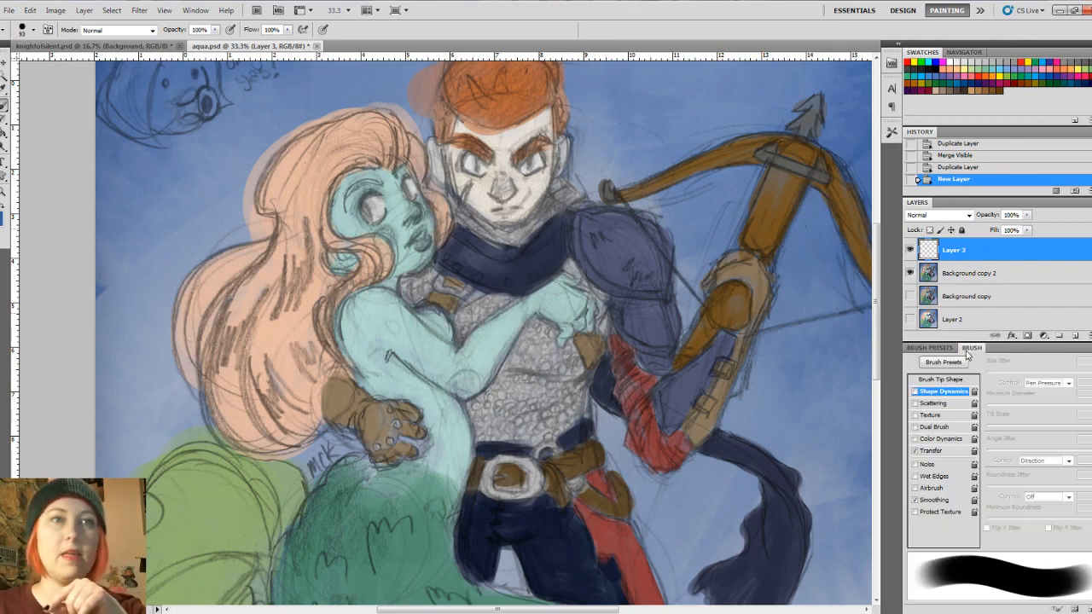
{"action": "left_click", "coordinate": [935, 427]}
{"action": "left_click", "coordinate": [1075, 402]}
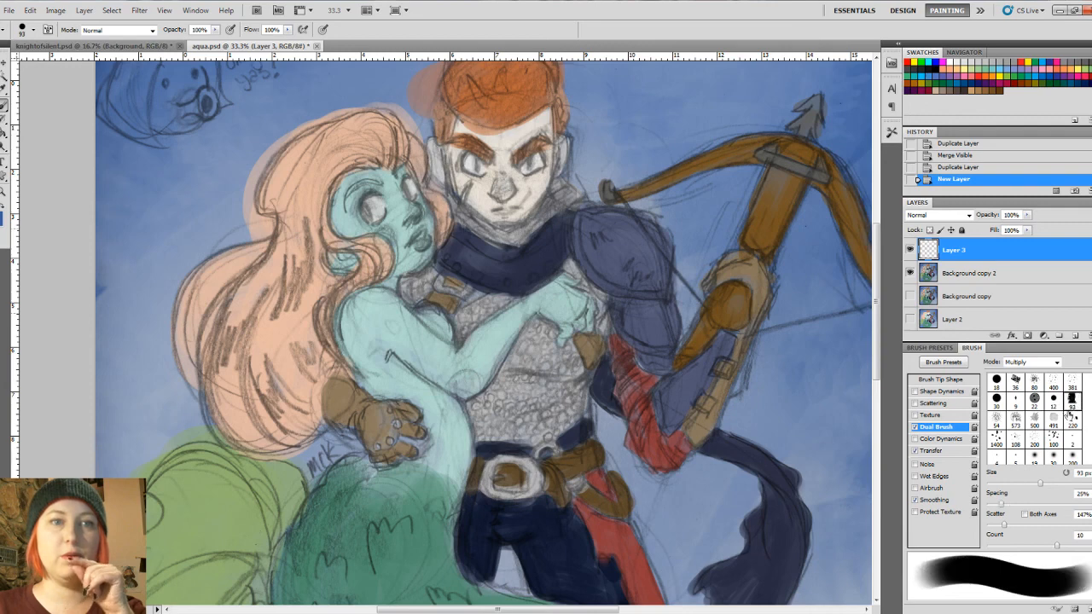
{"action": "left_click", "coordinate": [1015, 385]}
{"action": "left_click", "coordinate": [1032, 383]}
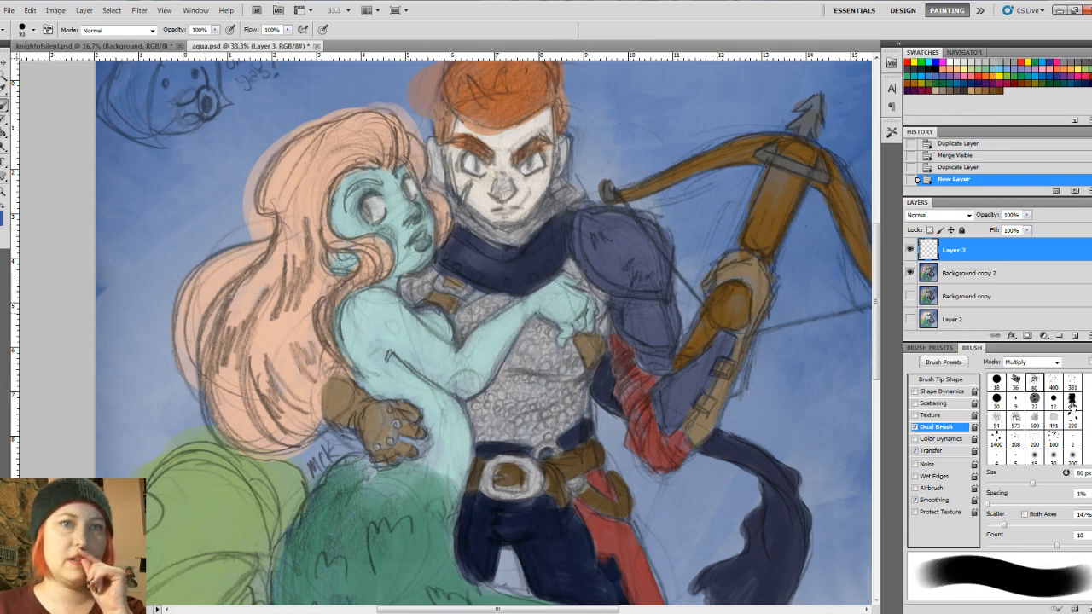
{"action": "left_click", "coordinate": [1073, 405]}
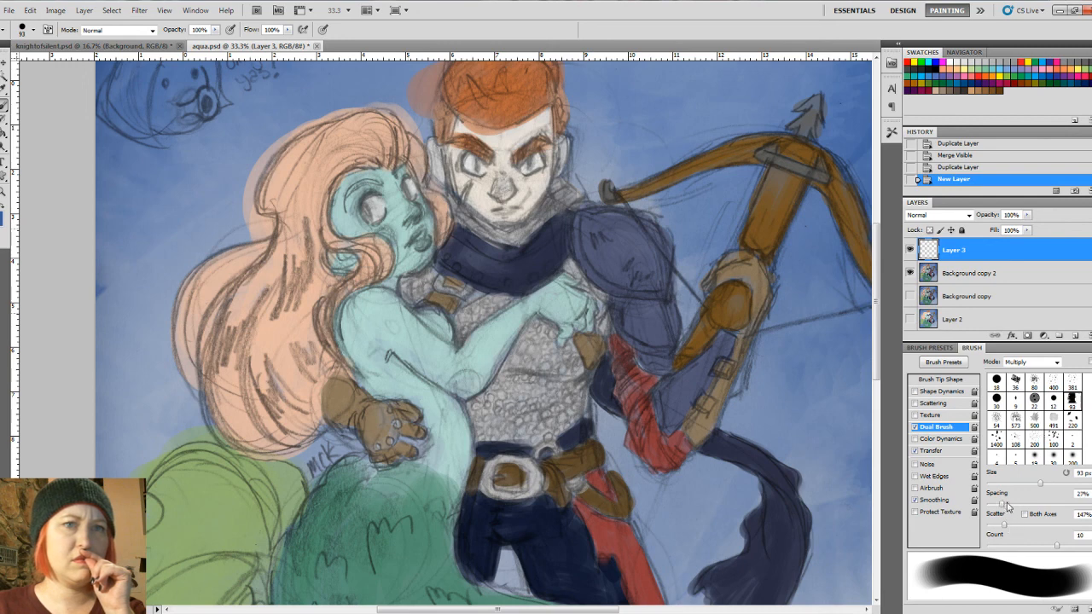
{"action": "left_click_drag", "start_coordinate": [1007, 504], "coordinate": [1028, 505]}
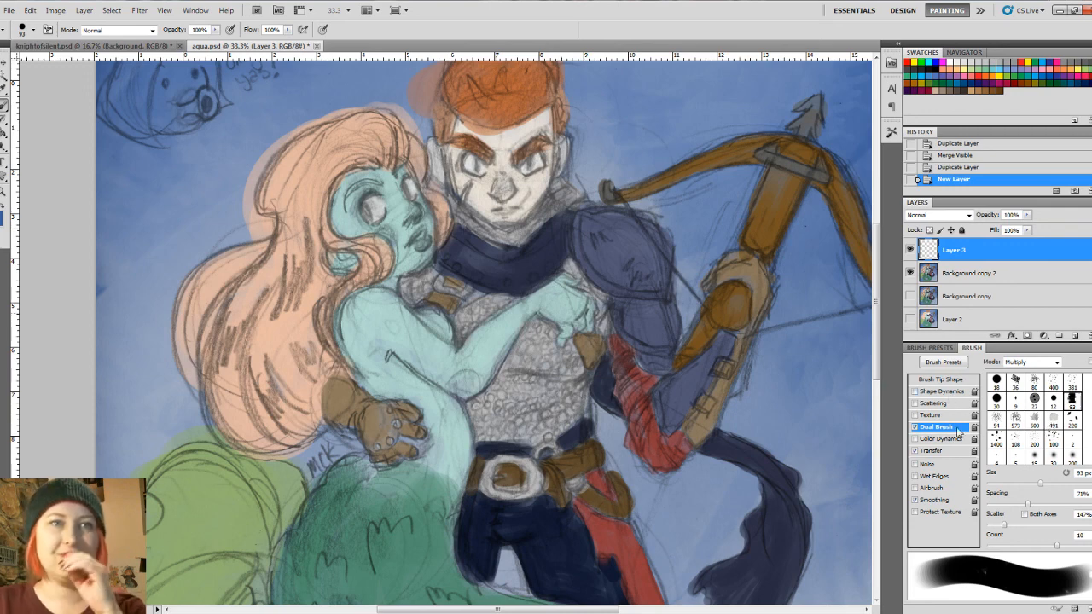
Step: Try the round brush with Texture instead of Dual Brush, restore Dual Brush without Texture, and enable Shape Dynamics
{"action": "left_click", "coordinate": [915, 426]}
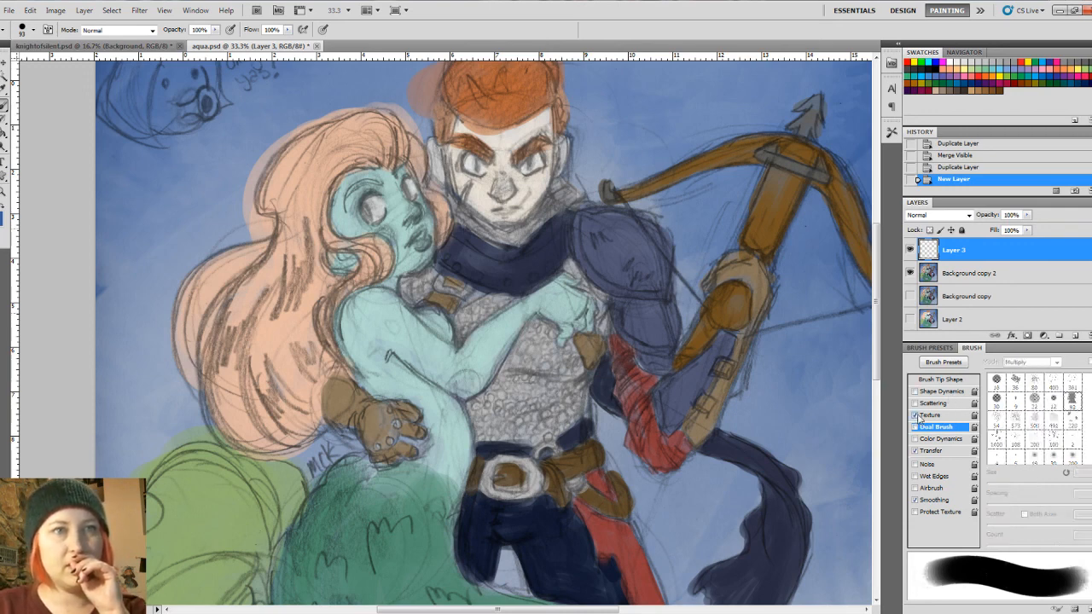
{"action": "left_click", "coordinate": [931, 415]}
{"action": "left_click", "coordinate": [915, 414]}
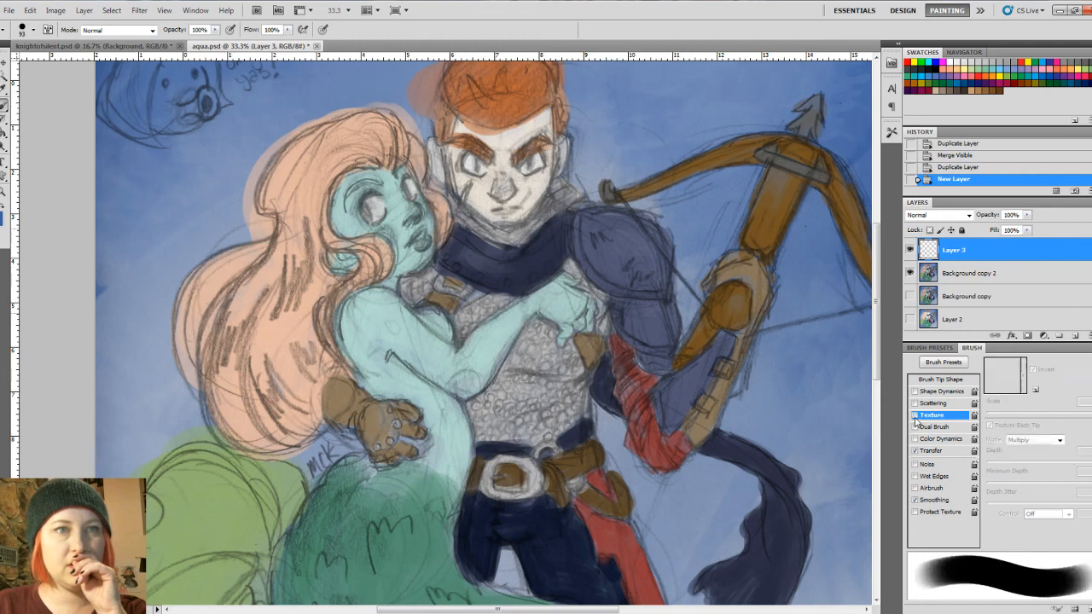
{"action": "left_click", "coordinate": [915, 427]}
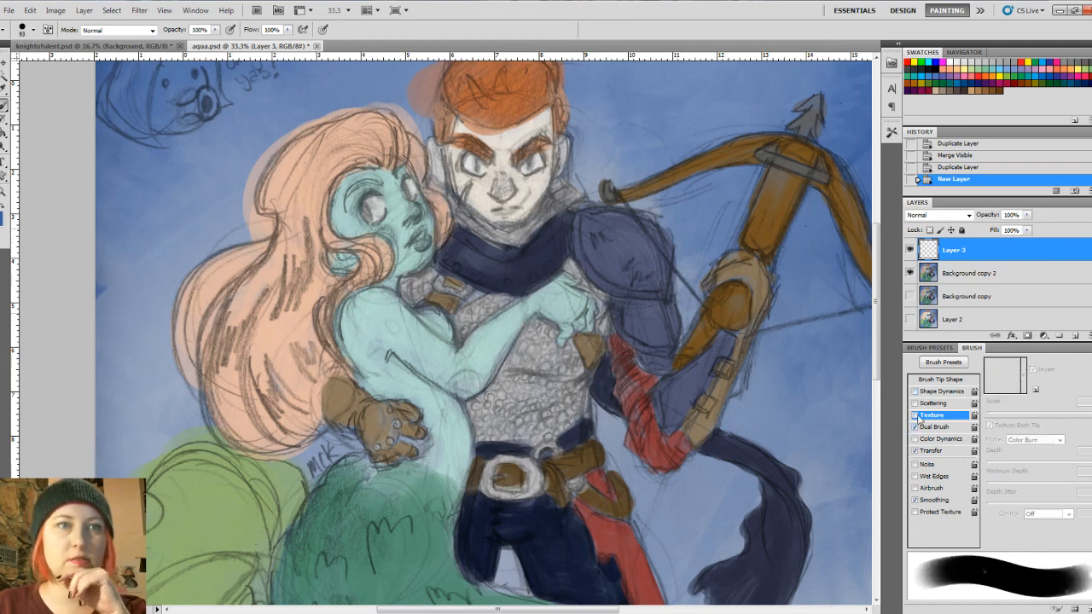
{"action": "left_click", "coordinate": [926, 391]}
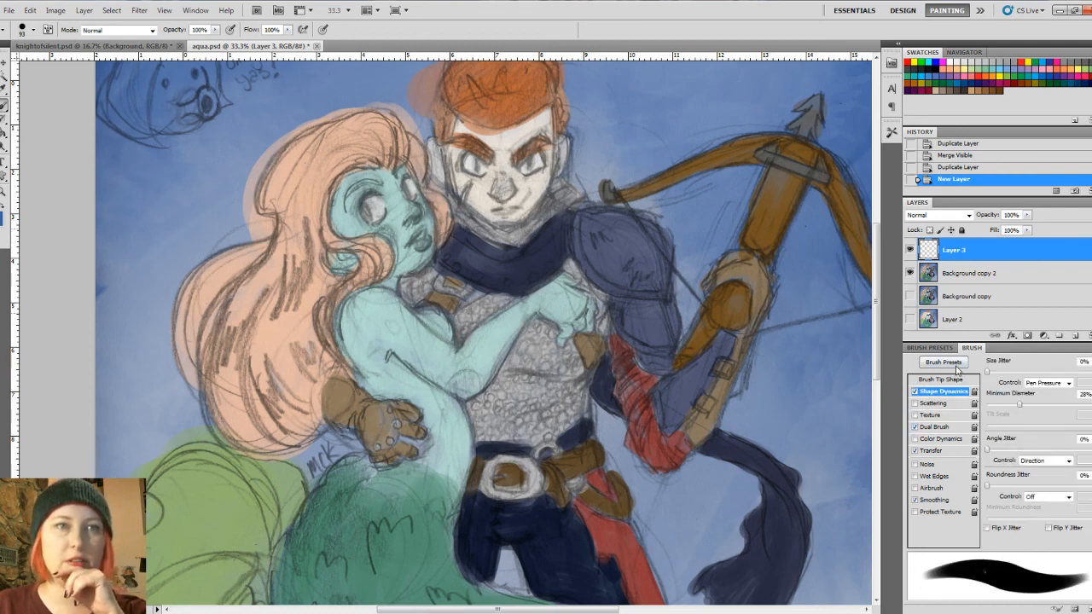
Step: Try the speckled 100 px and the 80 px Dual Brush tips, and settle on the 36 px tip
{"action": "left_click", "coordinate": [936, 427]}
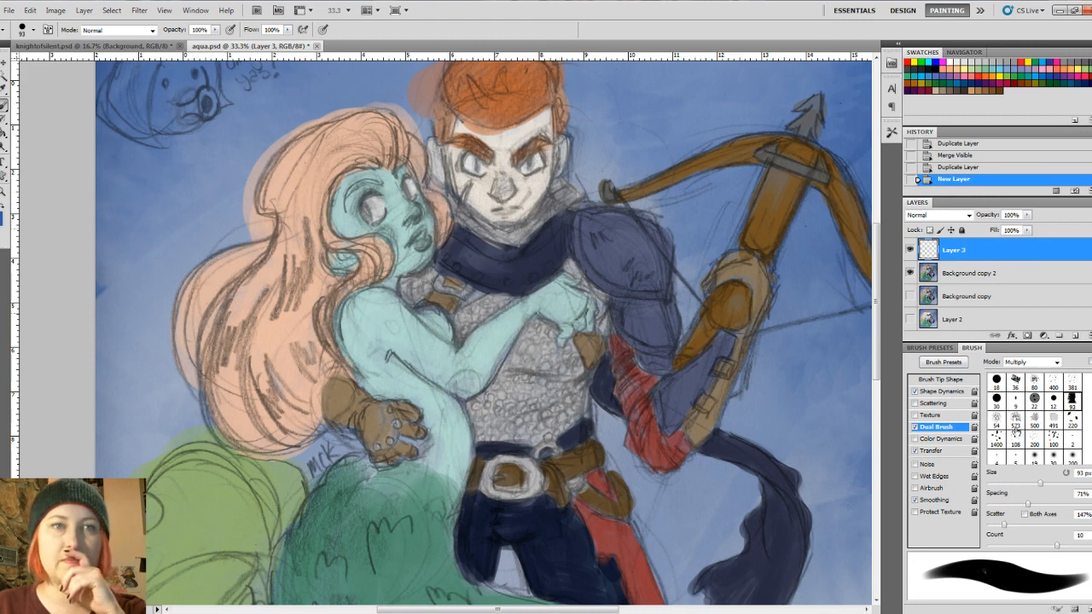
{"action": "left_click", "coordinate": [1055, 440]}
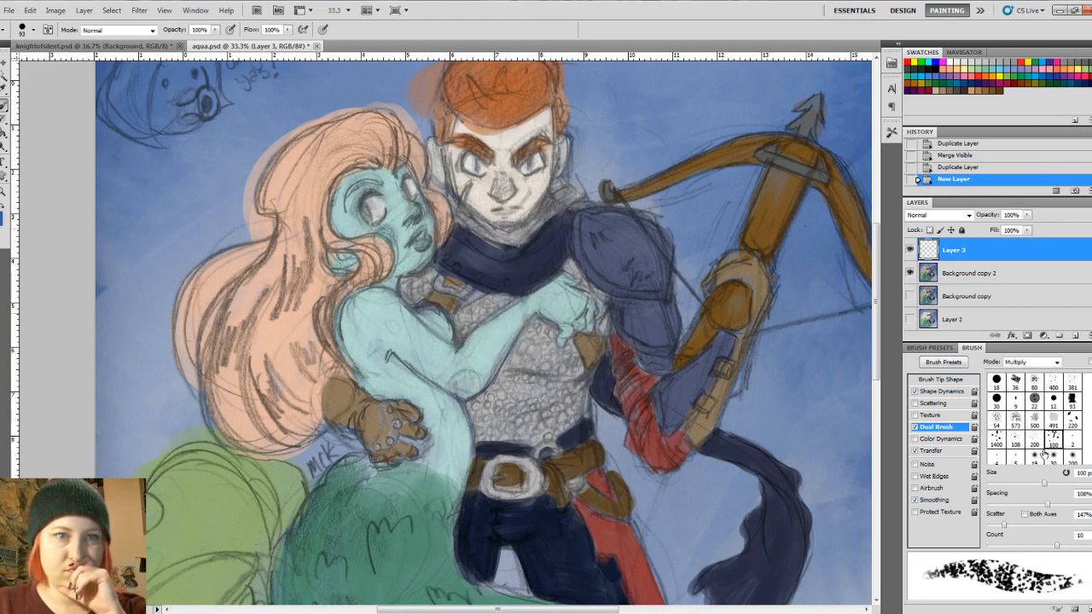
{"action": "left_click", "coordinate": [1033, 390]}
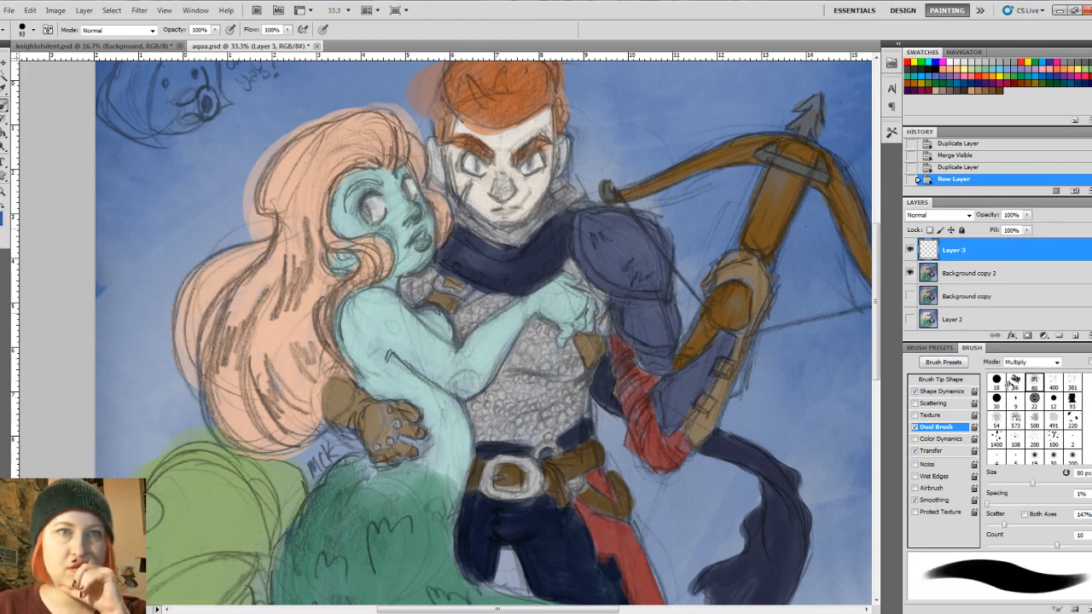
{"action": "left_click", "coordinate": [1012, 382]}
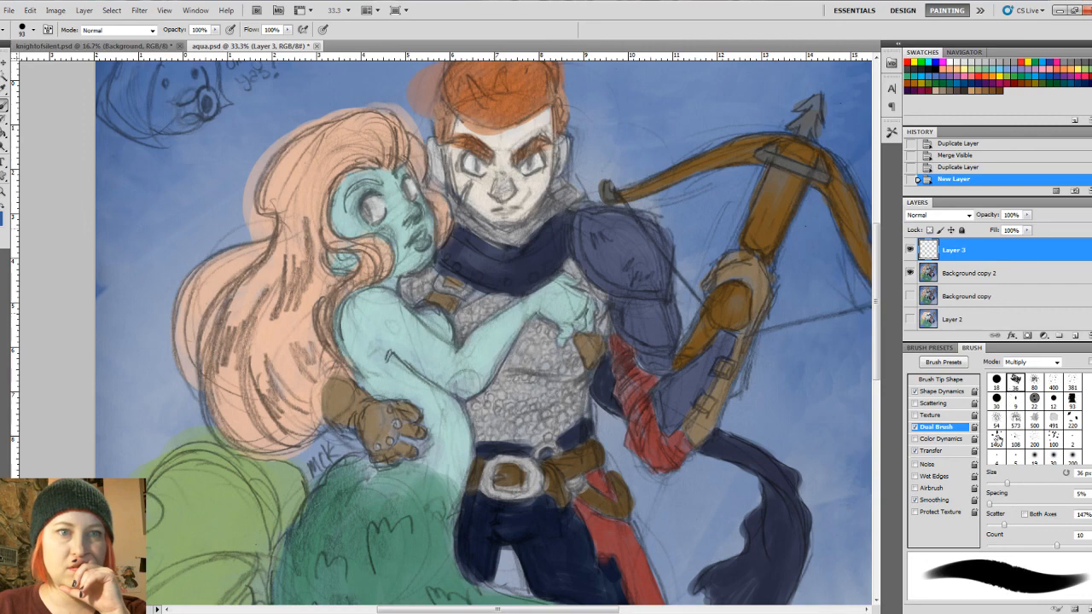
{"action": "left_click", "coordinate": [932, 349]}
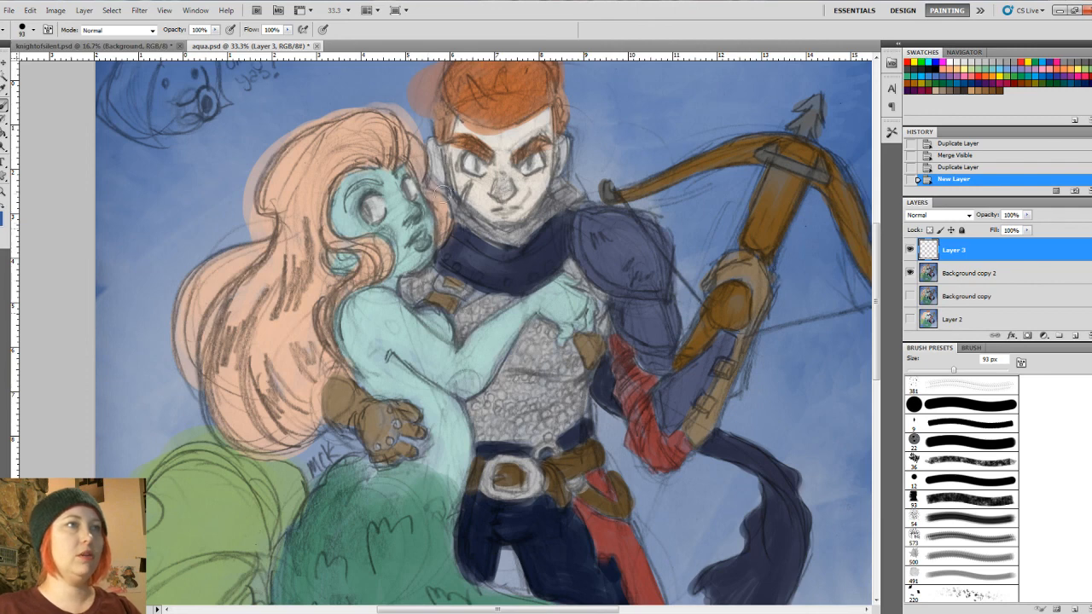
Step: Set the foreground colour to the dark purple #554362 and lower the brush opacity to 44%
{"action": "key", "text": "i"}
{"action": "left_click", "coordinate": [483, 199]}
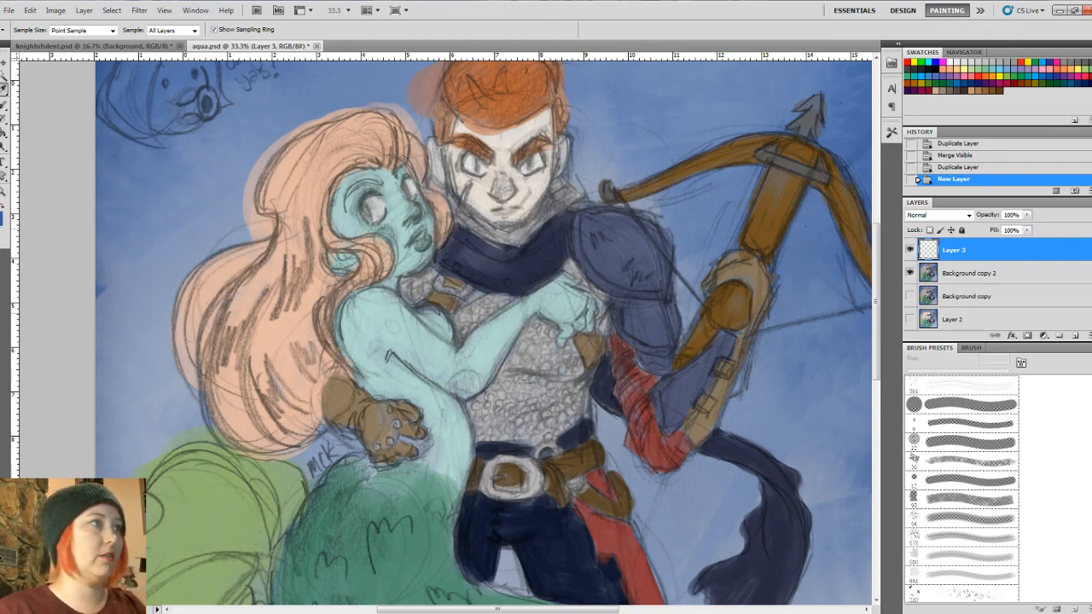
{"action": "left_click", "coordinate": [3, 213]}
{"action": "mouse_move", "coordinate": [378, 275]}
{"action": "left_mouse_down"}
{"action": "mouse_move", "coordinate": [374, 301]}
{"action": "mouse_move", "coordinate": [377, 291]}
{"action": "mouse_move", "coordinate": [420, 338]}
{"action": "left_mouse_up"}
{"action": "left_click", "coordinate": [532, 319]}
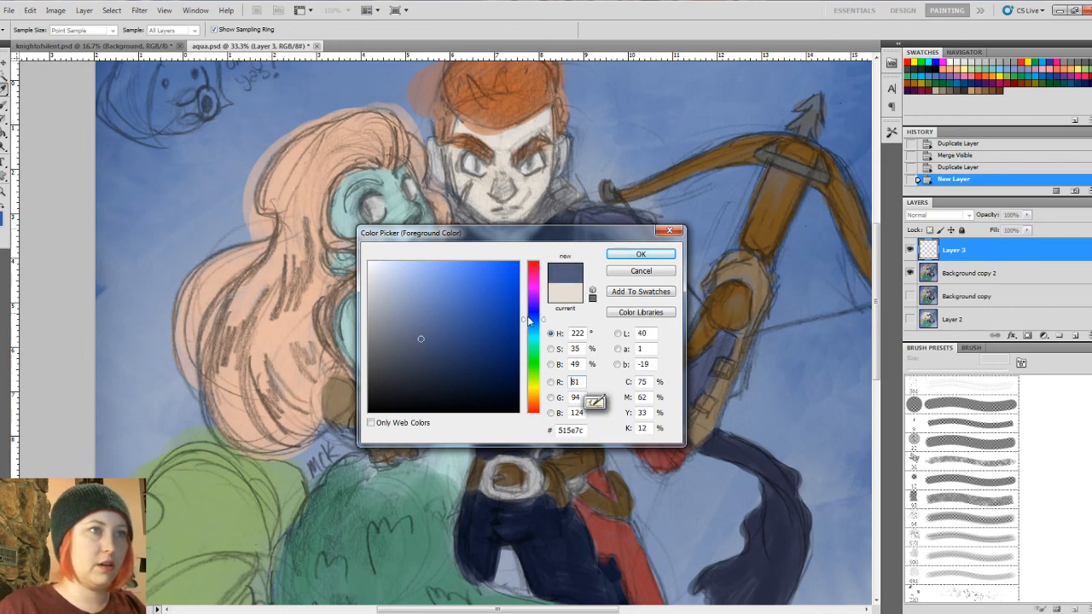
{"action": "left_click_drag", "start_coordinate": [528, 318], "coordinate": [530, 297]}
{"action": "left_click_drag", "start_coordinate": [421, 339], "coordinate": [417, 354]}
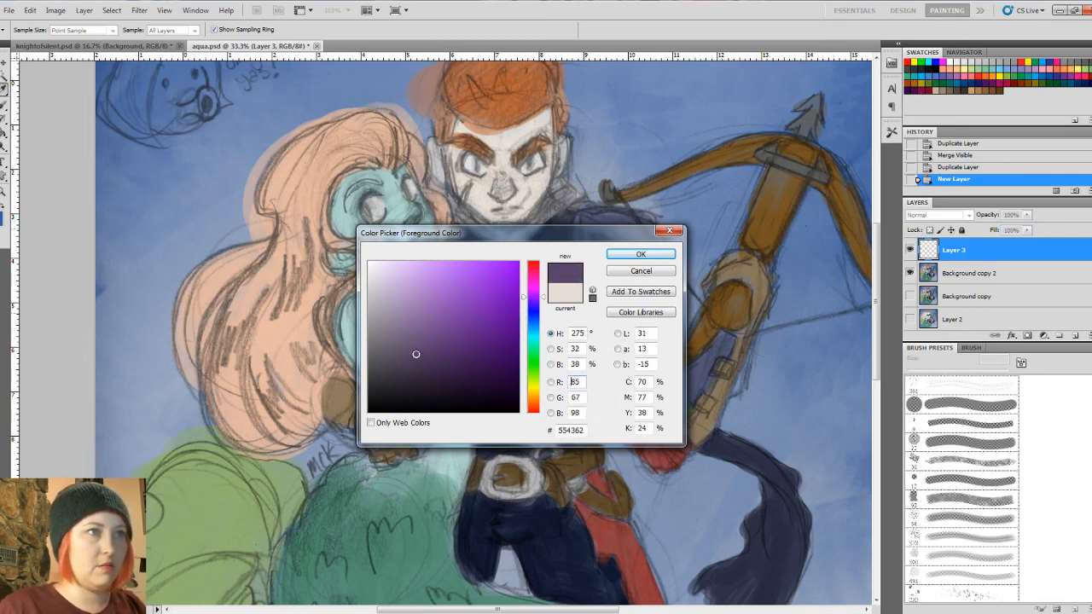
{"action": "left_click", "coordinate": [640, 254]}
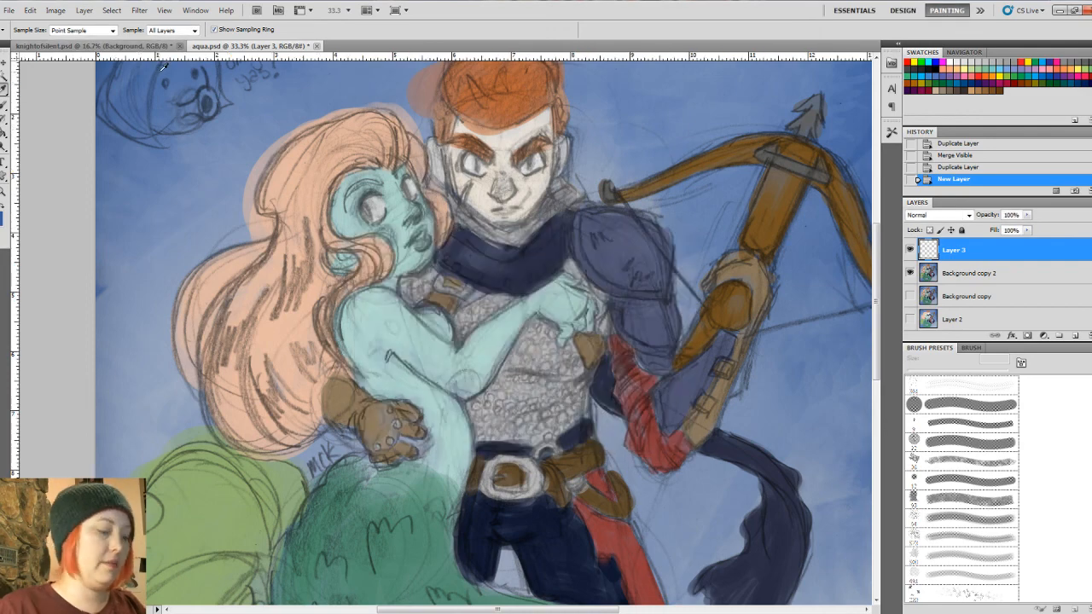
{"action": "key", "text": "b"}
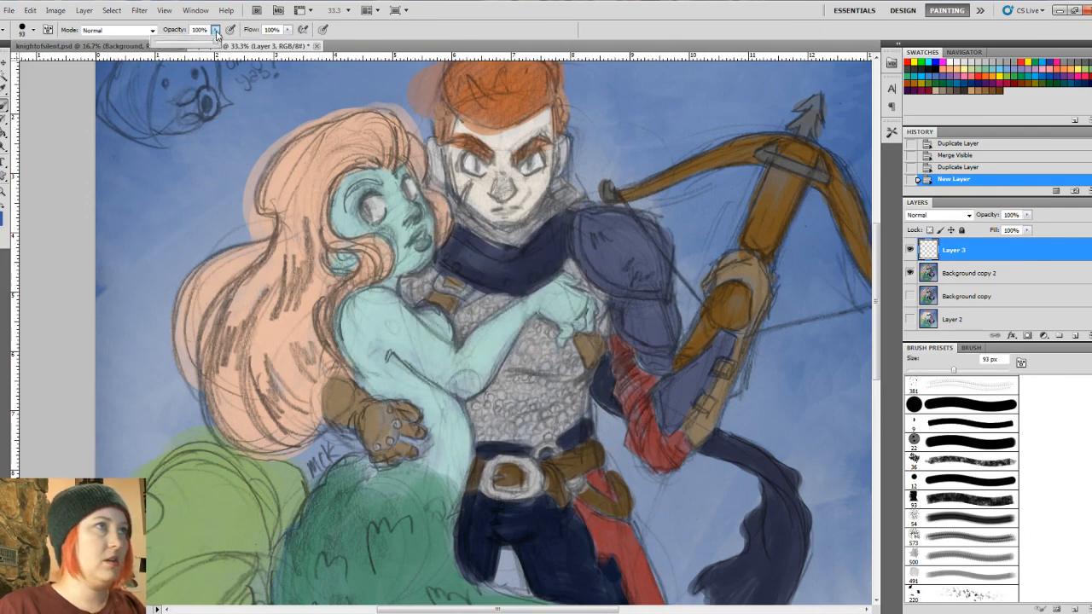
{"action": "left_click_drag", "start_coordinate": [216, 34], "coordinate": [178, 39]}
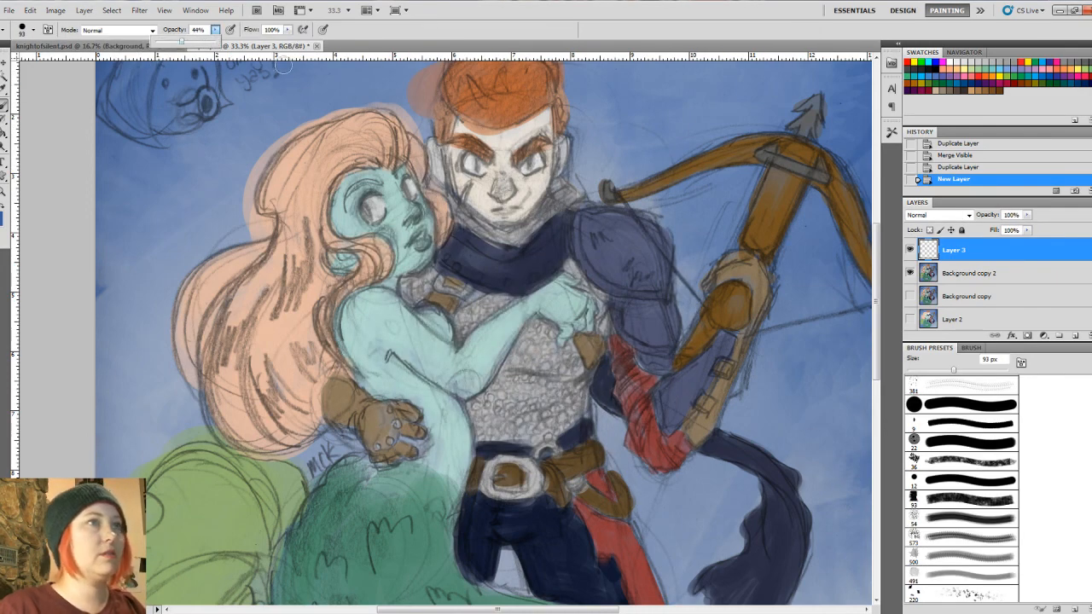
Step: Try purple shading strokes across the archer's forehead with the brush reduced to 70 px, and revert to the empty new layer
{"action": "left_click_drag", "start_coordinate": [472, 128], "coordinate": [483, 138]}
{"action": "left_click_drag", "start_coordinate": [460, 132], "coordinate": [503, 144]}
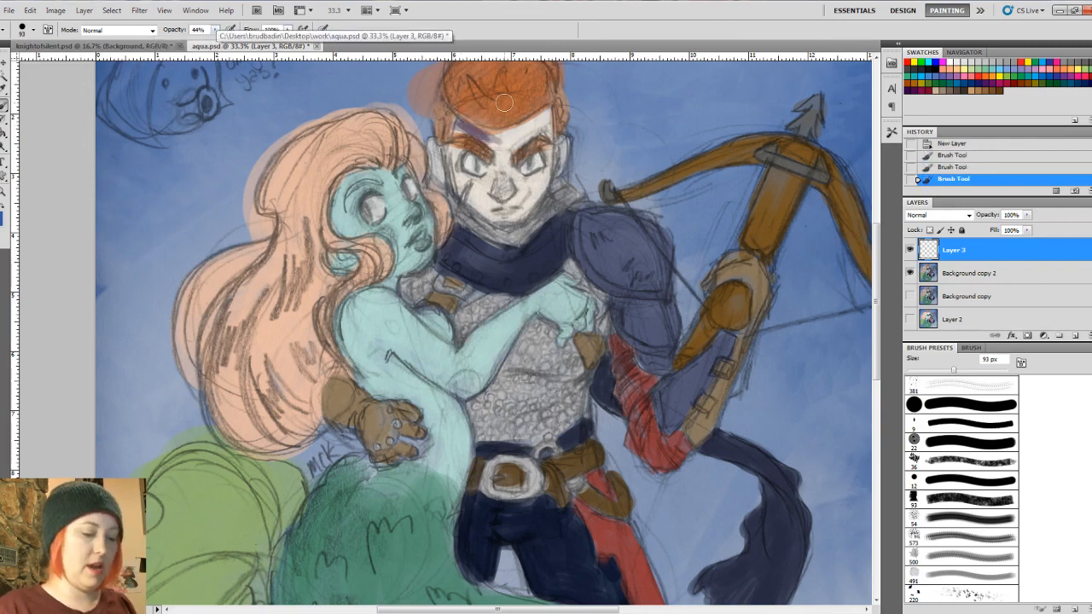
{"action": "key", "text": "ctrl+plus"}
{"action": "left_click_drag", "start_coordinate": [488, 292], "coordinate": [452, 470]}
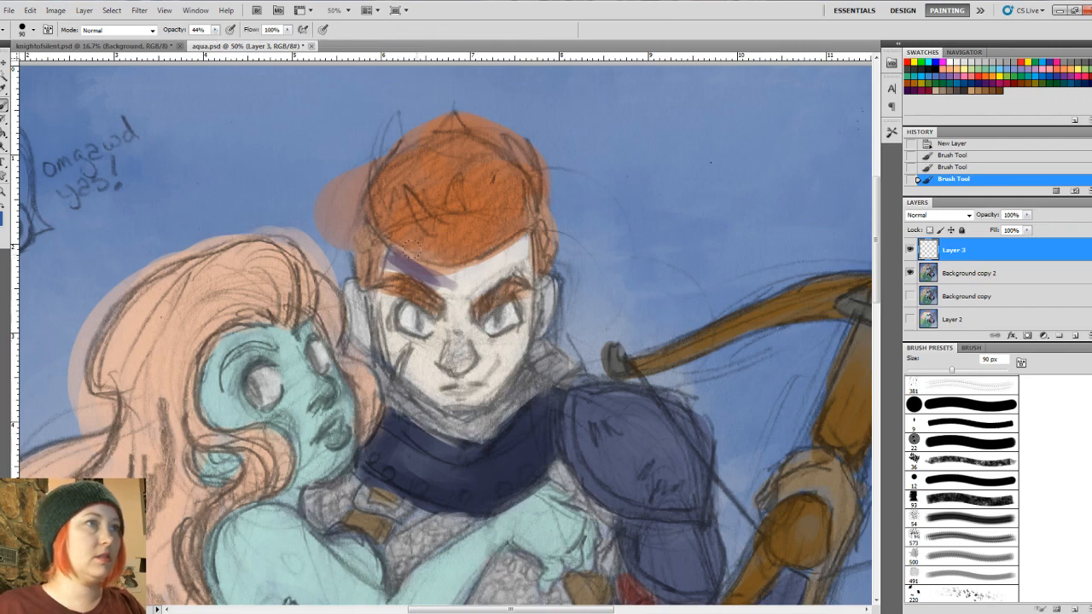
{"action": "key", "text": "bracketleft"}
{"action": "key", "text": "bracketleft"}
{"action": "mouse_move", "coordinate": [391, 256]}
{"action": "left_mouse_down"}
{"action": "mouse_move", "coordinate": [433, 280]}
{"action": "mouse_move", "coordinate": [421, 277]}
{"action": "mouse_move", "coordinate": [490, 256]}
{"action": "mouse_move", "coordinate": [460, 281]}
{"action": "mouse_move", "coordinate": [479, 285]}
{"action": "mouse_move", "coordinate": [470, 307]}
{"action": "mouse_move", "coordinate": [522, 251]}
{"action": "left_mouse_up"}
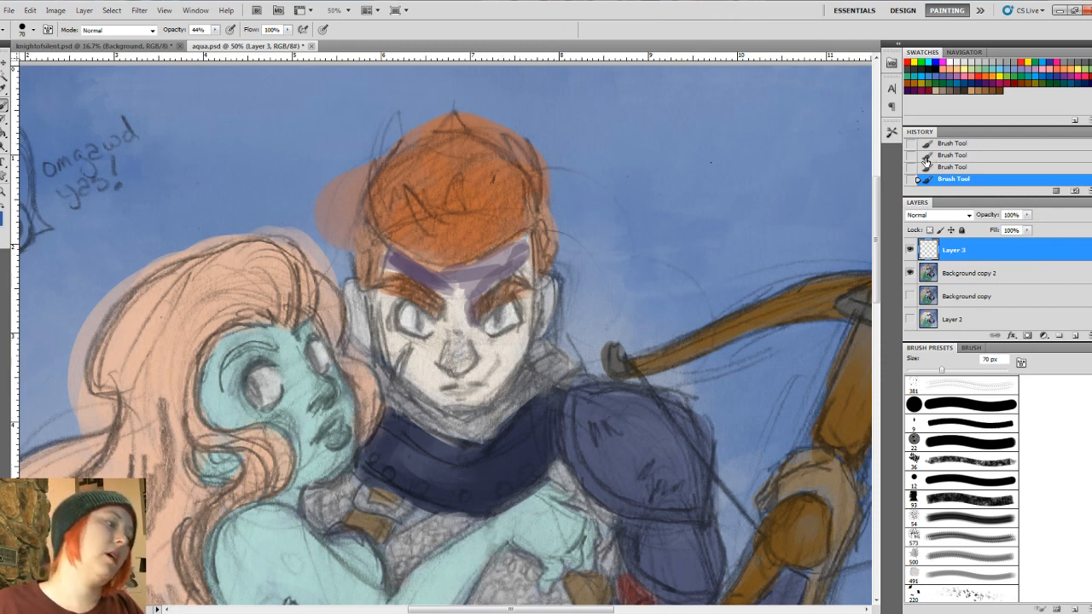
{"action": "scroll", "coordinate": [981, 166], "scroll_direction": "up", "scroll_amount": 5}
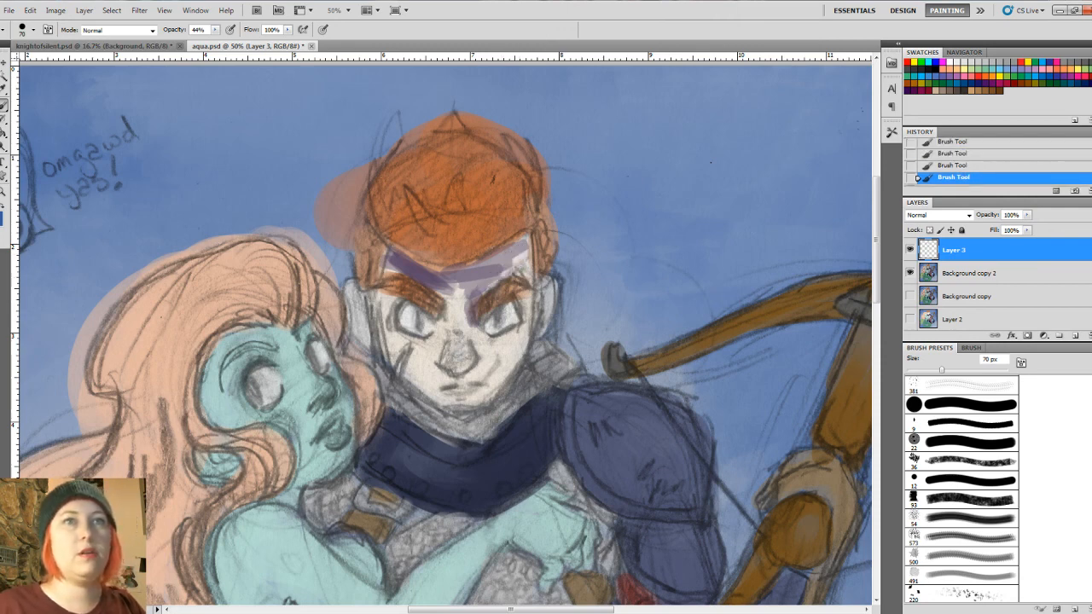
{"action": "left_click", "coordinate": [1007, 171]}
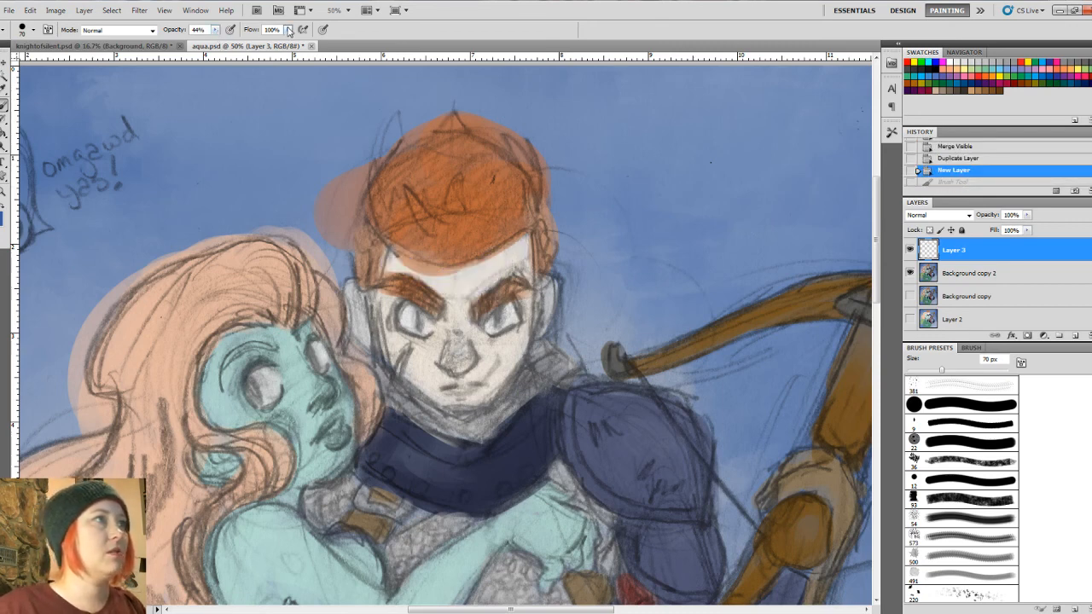
Step: Set the brush's opacity jitter control to Pen Pressure in the Transfer settings
{"action": "left_click", "coordinate": [973, 347]}
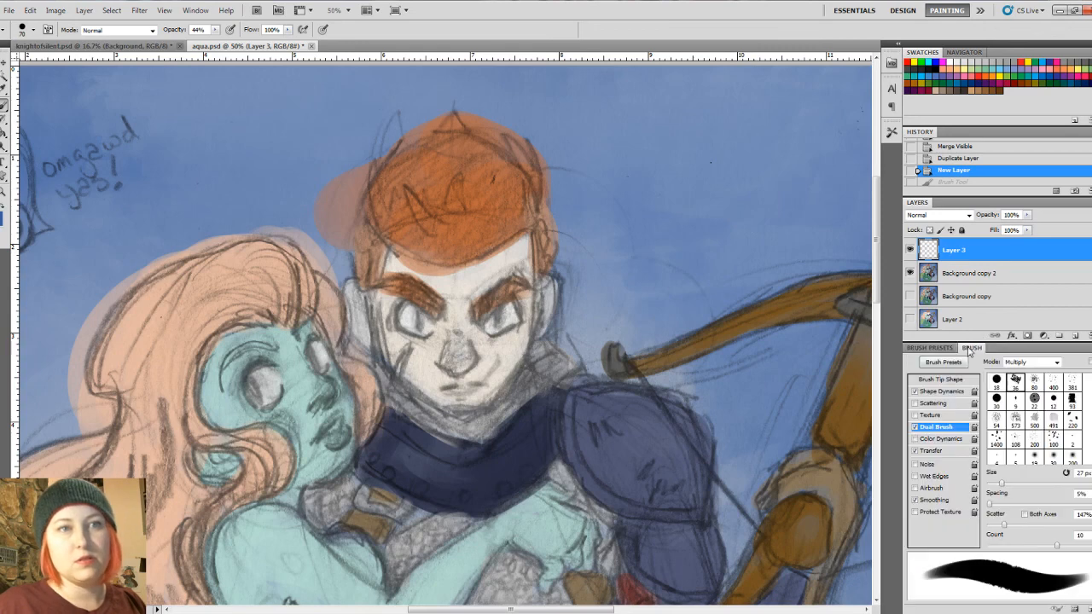
{"action": "left_click", "coordinate": [935, 451]}
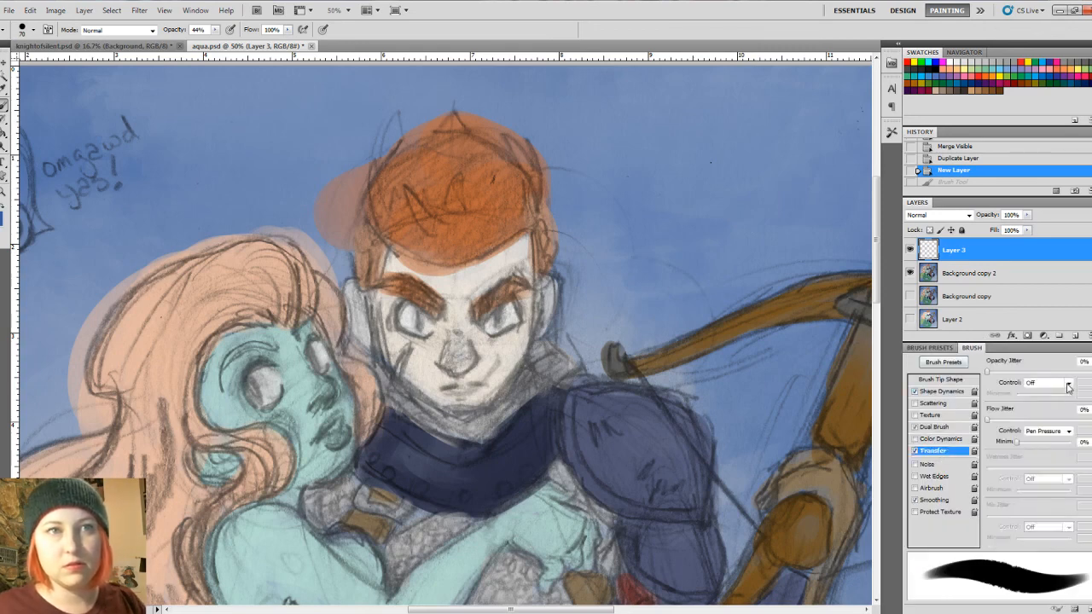
{"action": "left_click", "coordinate": [1068, 383]}
{"action": "left_click", "coordinate": [1058, 415]}
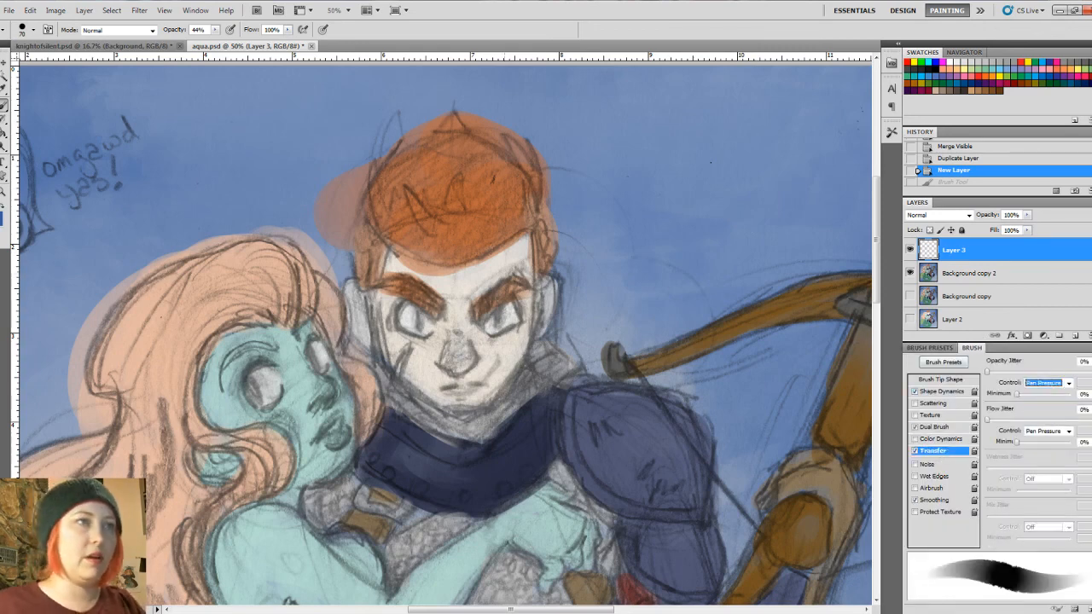
Step: Try the pressure-sensitive brush along the archer's hairline and undo the test strokes
{"action": "left_click_drag", "start_coordinate": [466, 271], "coordinate": [515, 254]}
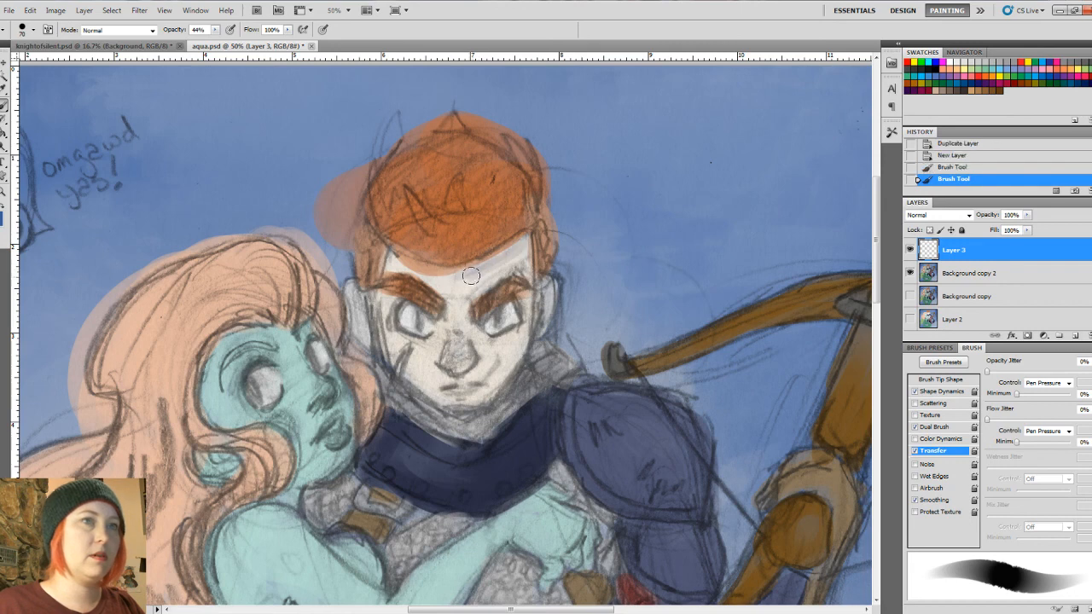
{"action": "left_click", "coordinate": [935, 167]}
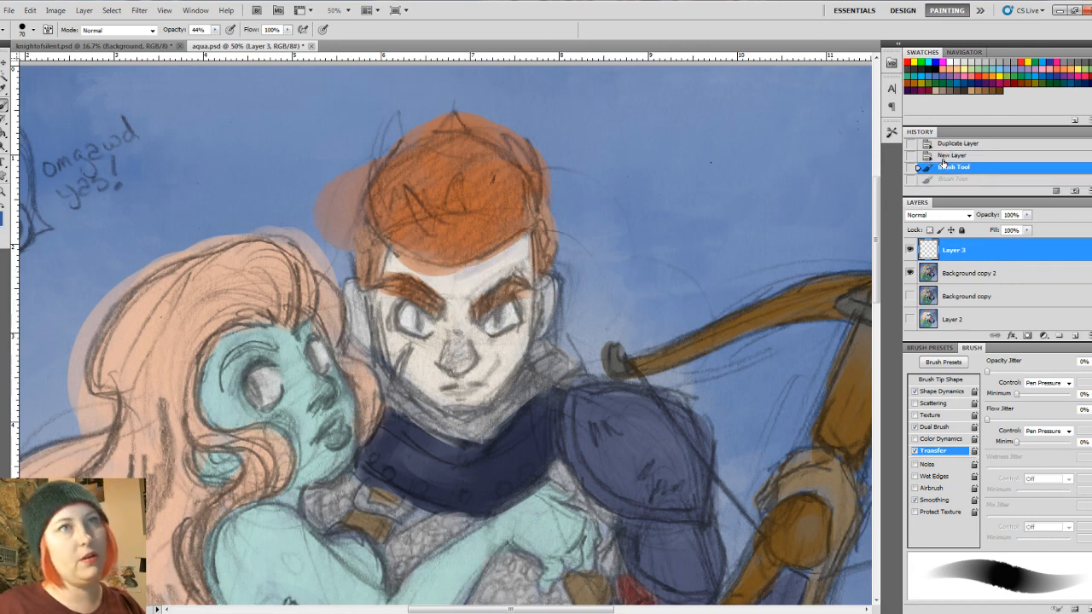
{"action": "left_click", "coordinate": [939, 156]}
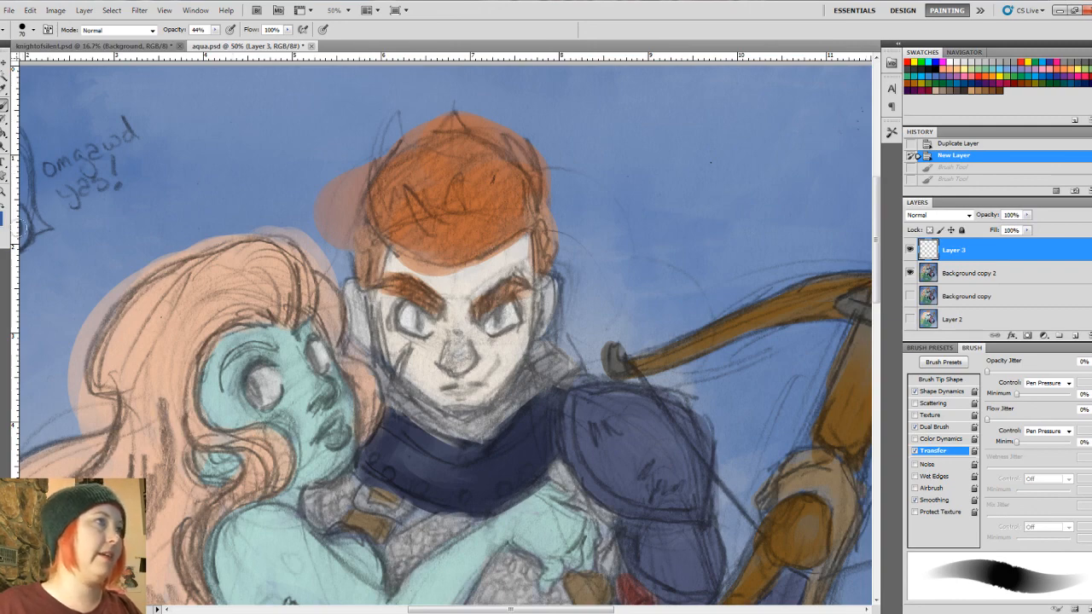
Step: Set the foreground colour to the light peach #ffcdb1
{"action": "left_click", "coordinate": [1, 213]}
{"action": "left_click_drag", "start_coordinate": [531, 235], "coordinate": [487, 322]}
{"action": "left_click", "coordinate": [511, 254]}
{"action": "mouse_move", "coordinate": [338, 370]}
{"action": "left_mouse_down"}
{"action": "mouse_move", "coordinate": [352, 375]}
{"action": "mouse_move", "coordinate": [349, 389]}
{"action": "left_mouse_up"}
{"action": "left_click", "coordinate": [580, 340]}
{"action": "key", "text": "b"}
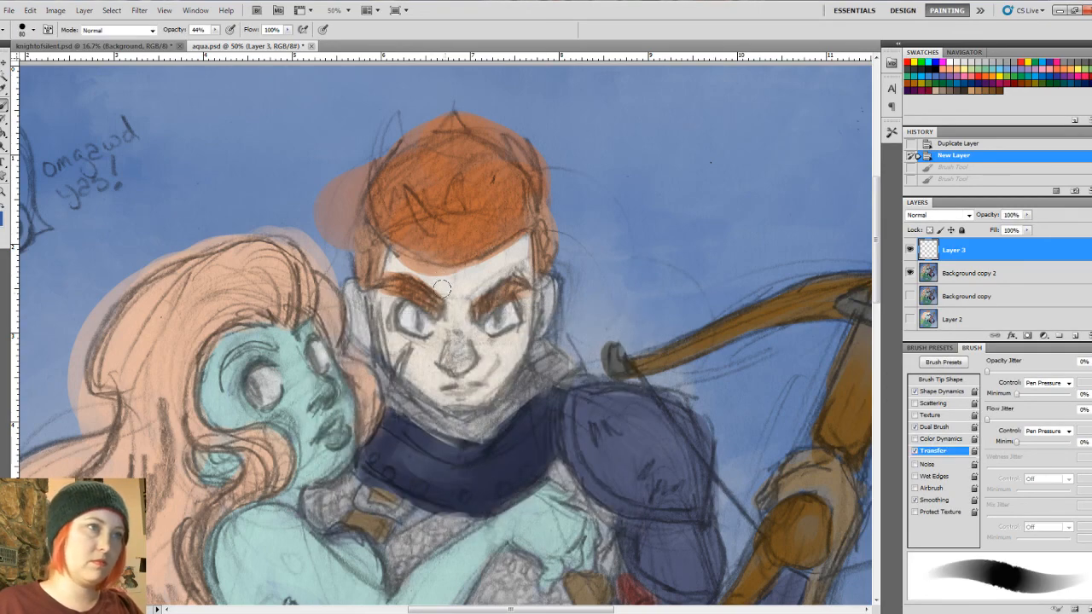
{"action": "left_click", "coordinate": [9, 219]}
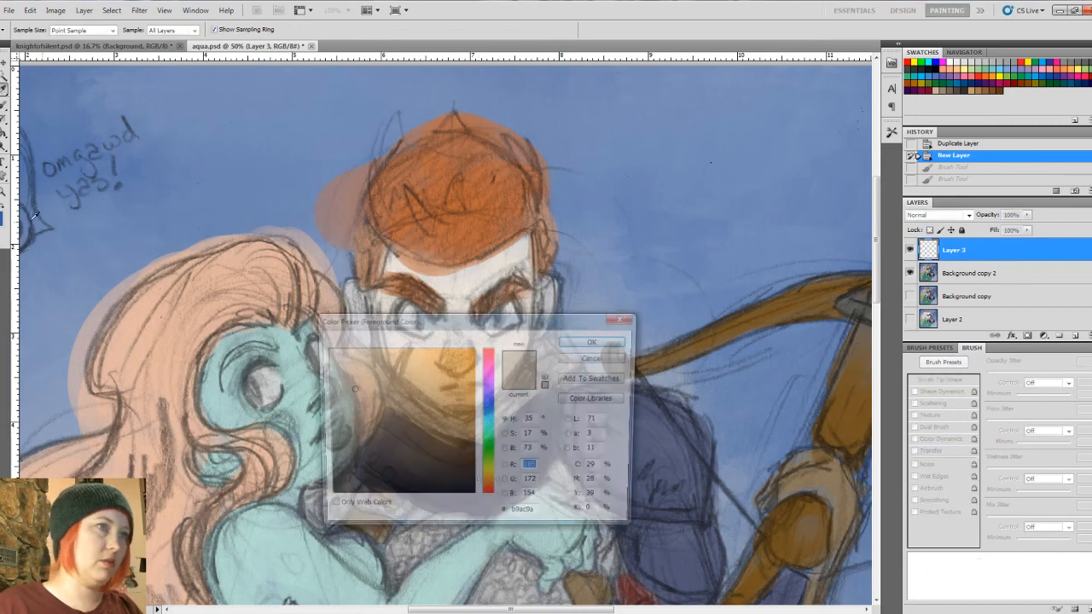
{"action": "left_click_drag", "start_coordinate": [500, 491], "coordinate": [562, 488]}
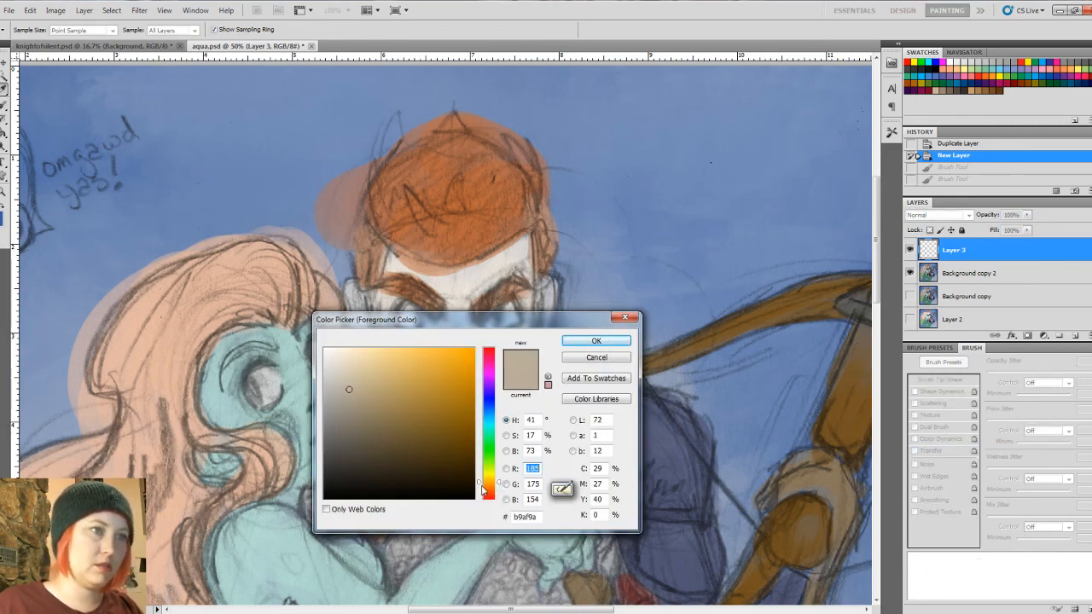
{"action": "left_click_drag", "start_coordinate": [483, 491], "coordinate": [483, 493]}
{"action": "left_click", "coordinate": [370, 346]}
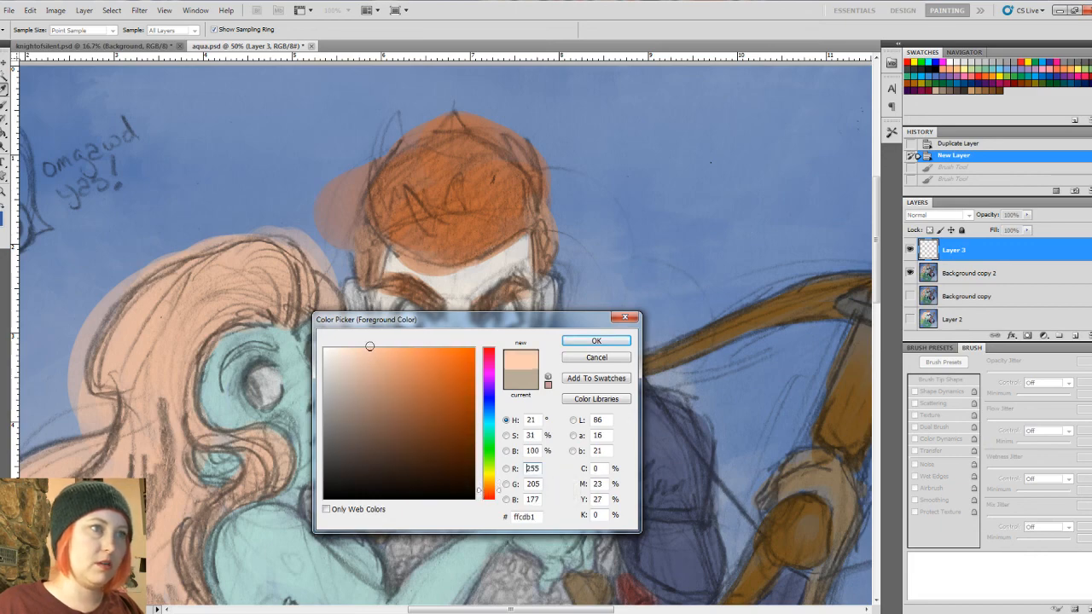
{"action": "left_click", "coordinate": [596, 341]}
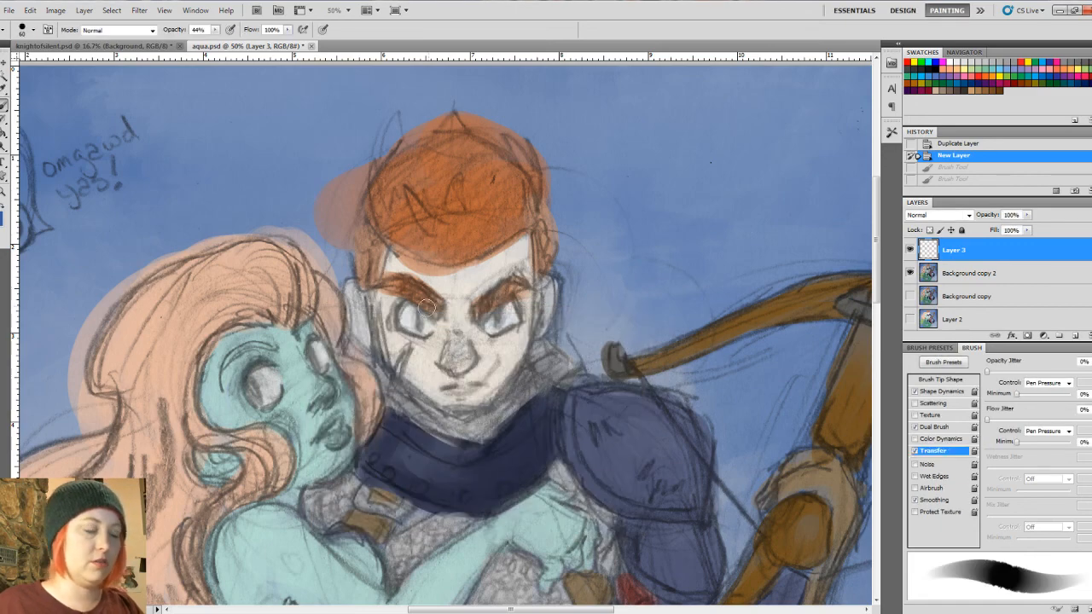
Step: Paint a soft peach tint on the archer's nose, lower lip and under both eyes with a 45 px brush
{"action": "key", "text": "ctrl+plus"}
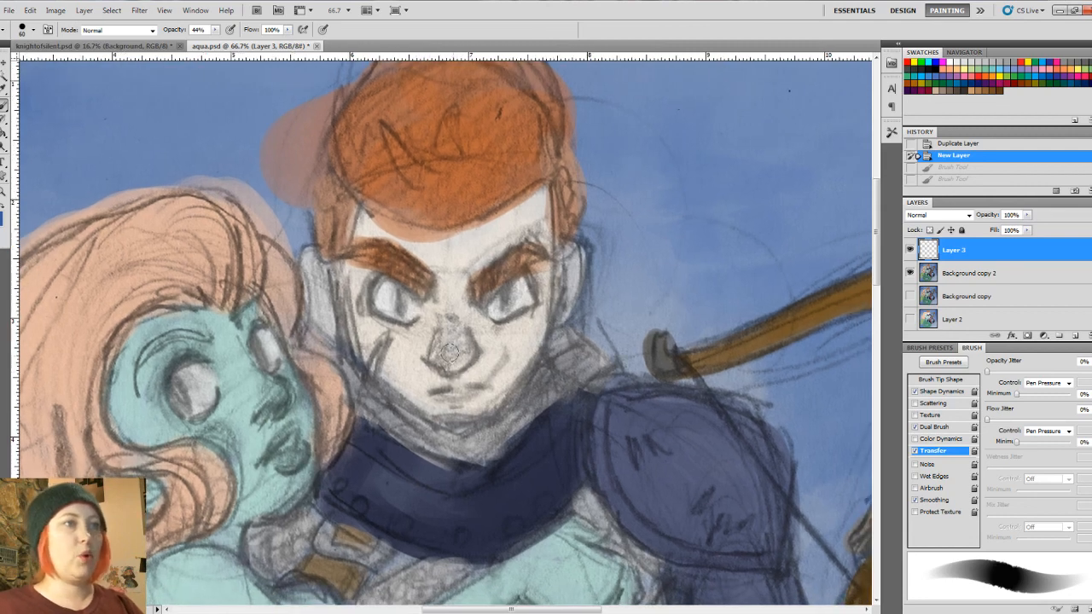
{"action": "key", "text": "["}
{"action": "key", "text": "["}
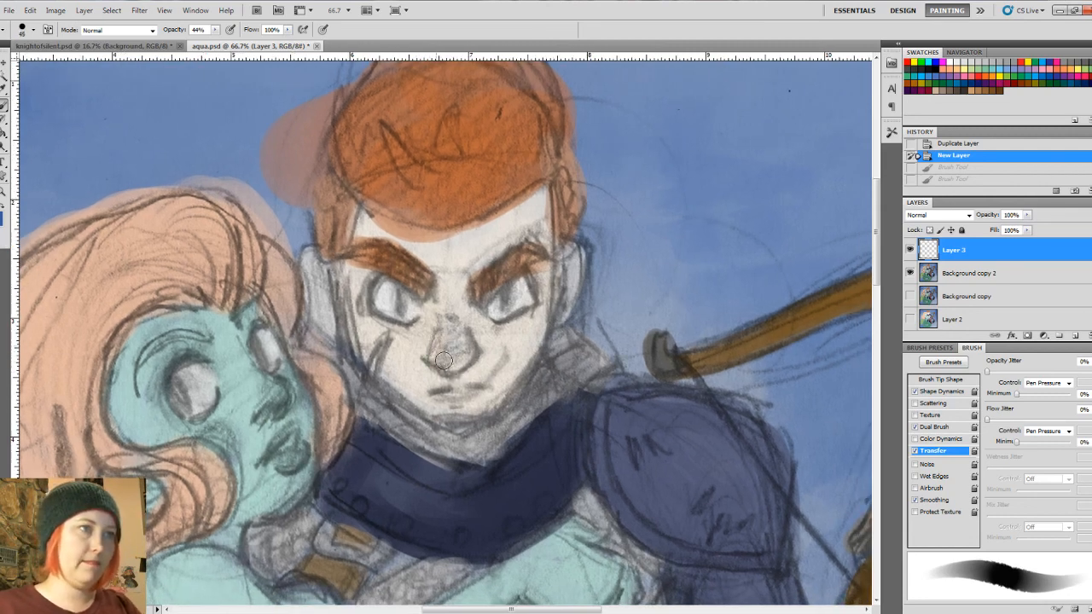
{"action": "mouse_move", "coordinate": [444, 361]}
{"action": "left_mouse_down"}
{"action": "mouse_move", "coordinate": [469, 350]}
{"action": "mouse_move", "coordinate": [462, 342]}
{"action": "mouse_move", "coordinate": [439, 357]}
{"action": "mouse_move", "coordinate": [442, 342]}
{"action": "left_mouse_up"}
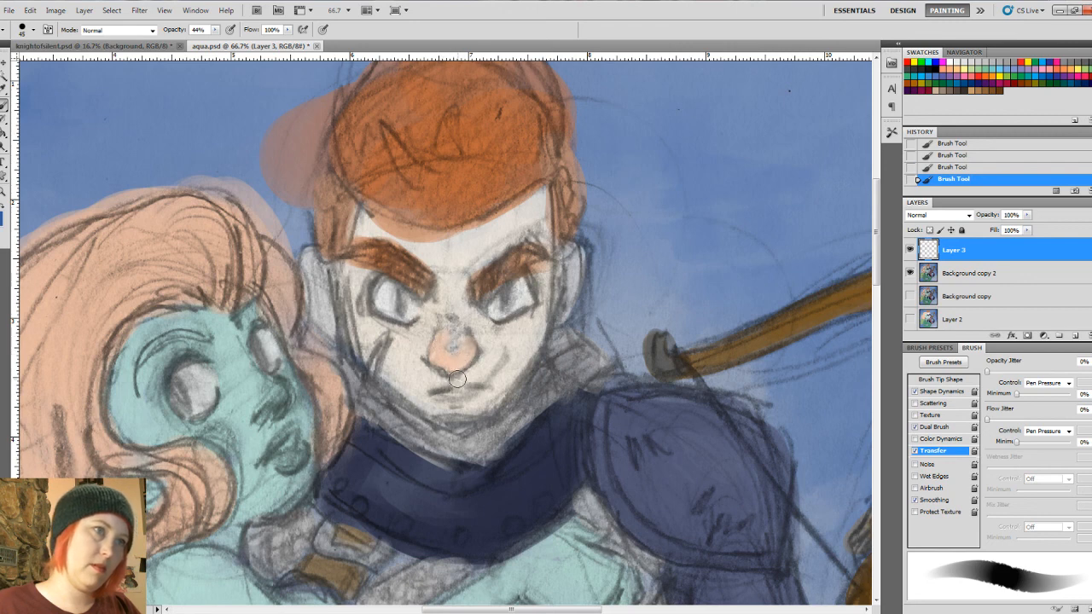
{"action": "left_click_drag", "start_coordinate": [457, 378], "coordinate": [460, 394]}
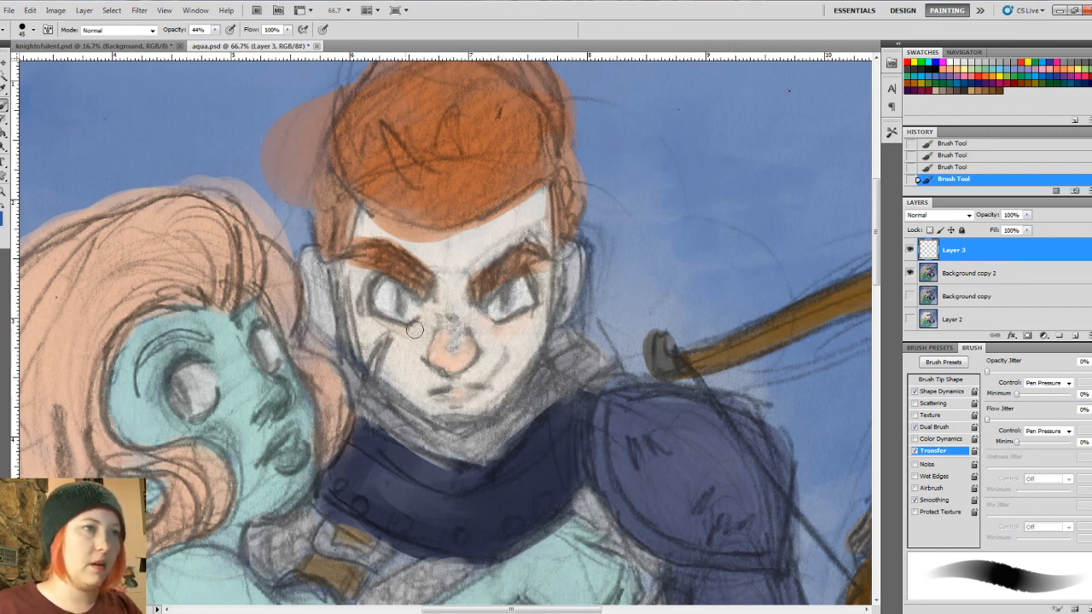
{"action": "left_click_drag", "start_coordinate": [414, 330], "coordinate": [425, 327]}
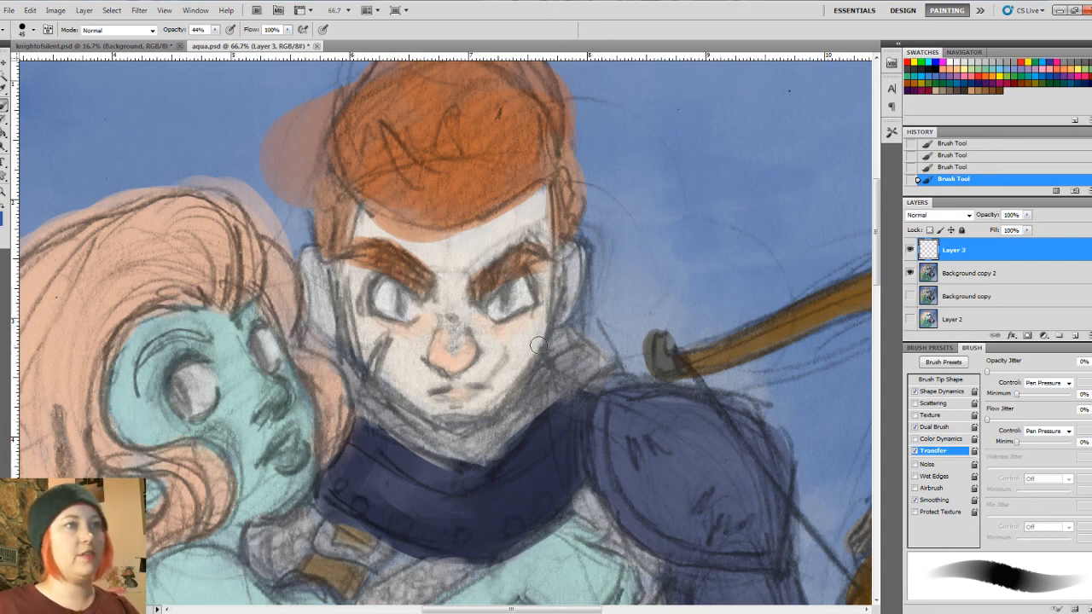
Step: Sample the pale skin colour from the archer's face, raise brush opacity to 84%, and paint over the sketch lines along the jaw and cheeks
{"action": "key", "text": "i"}
{"action": "mouse_move", "coordinate": [525, 351]}
{"action": "left_mouse_down"}
{"action": "mouse_move", "coordinate": [494, 328]}
{"action": "mouse_move", "coordinate": [528, 334]}
{"action": "left_mouse_up"}
{"action": "key", "text": "b"}
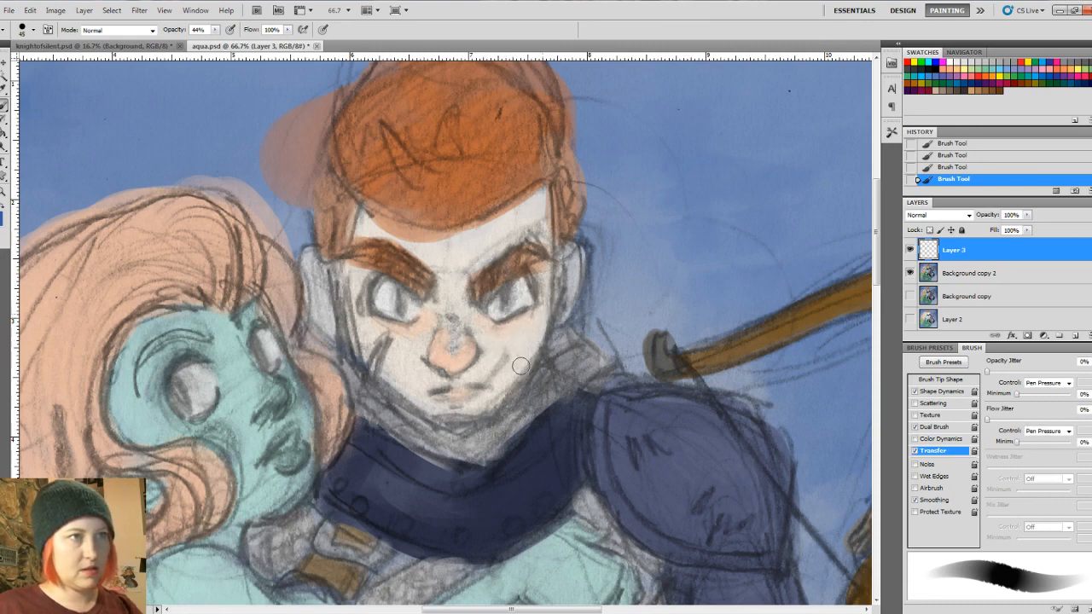
{"action": "mouse_move", "coordinate": [486, 411]}
{"action": "left_mouse_down"}
{"action": "mouse_move", "coordinate": [426, 414]}
{"action": "mouse_move", "coordinate": [491, 421]}
{"action": "mouse_move", "coordinate": [458, 412]}
{"action": "left_mouse_up"}
{"action": "left_click", "coordinate": [216, 29]}
{"action": "left_click_drag", "start_coordinate": [214, 40], "coordinate": [227, 41]}
{"action": "mouse_move", "coordinate": [520, 355]}
{"action": "left_mouse_down"}
{"action": "mouse_move", "coordinate": [483, 409]}
{"action": "mouse_move", "coordinate": [426, 417]}
{"action": "mouse_move", "coordinate": [365, 360]}
{"action": "left_mouse_up"}
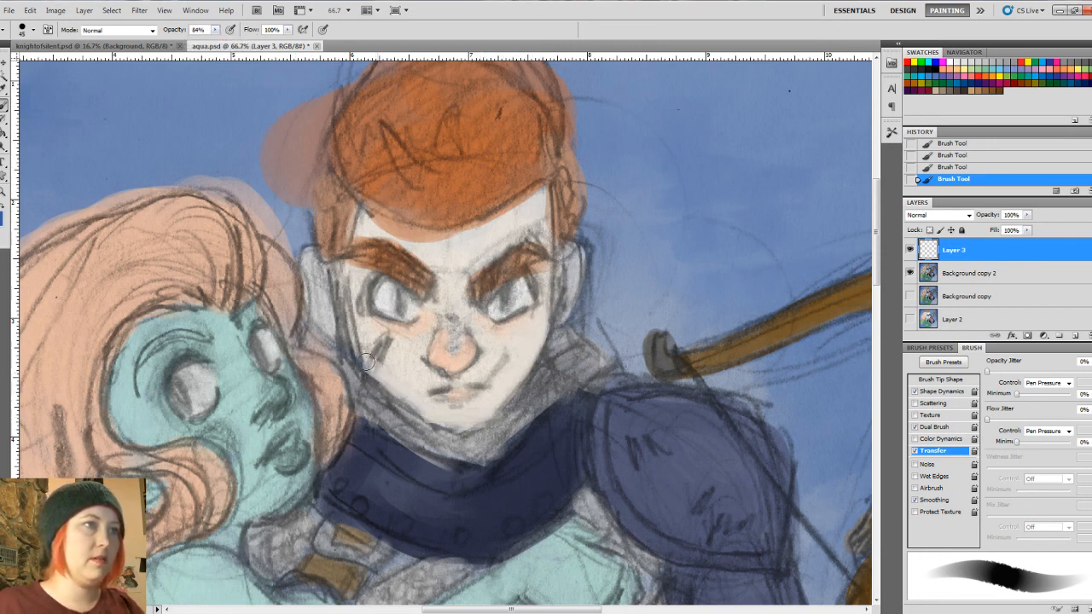
Step: Choose a dark red foreground colour and paint the scar on the archer's cheek with a thin brush
{"action": "left_click", "coordinate": [2, 213]}
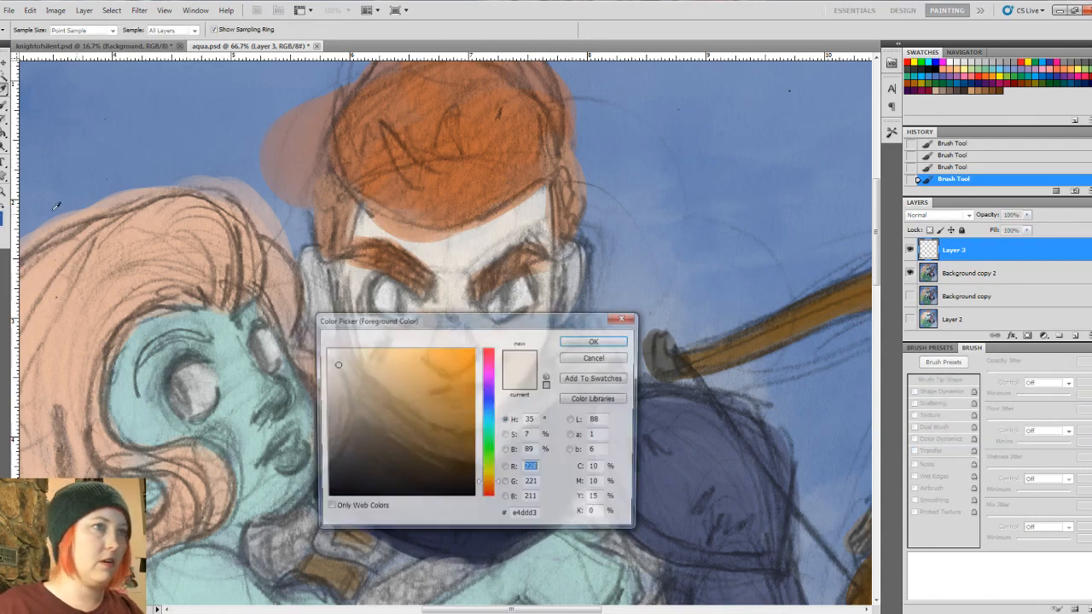
{"action": "left_click", "coordinate": [492, 491]}
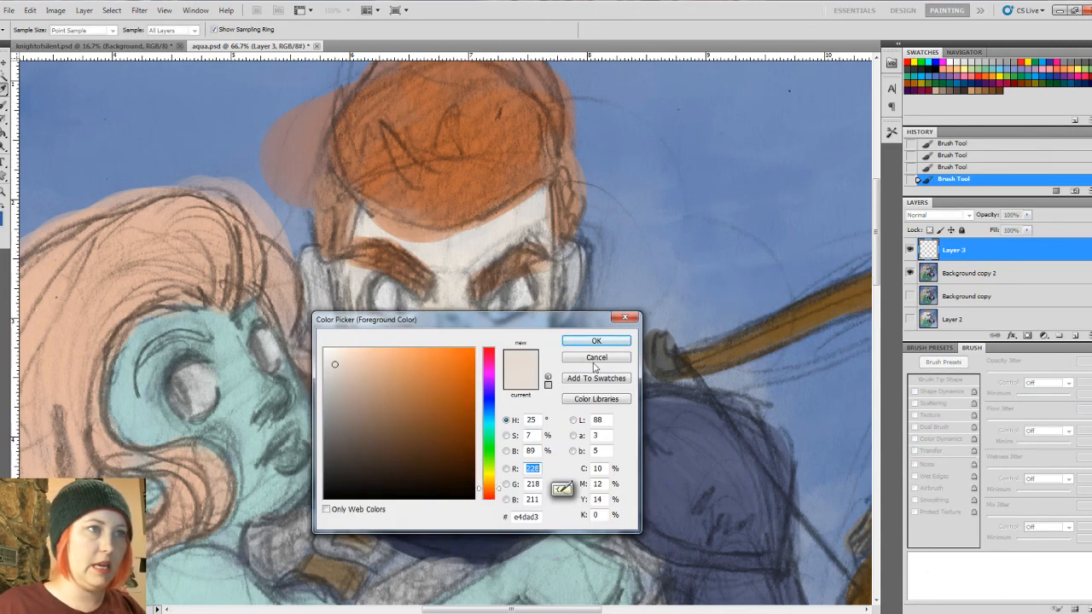
{"action": "left_click", "coordinate": [451, 411]}
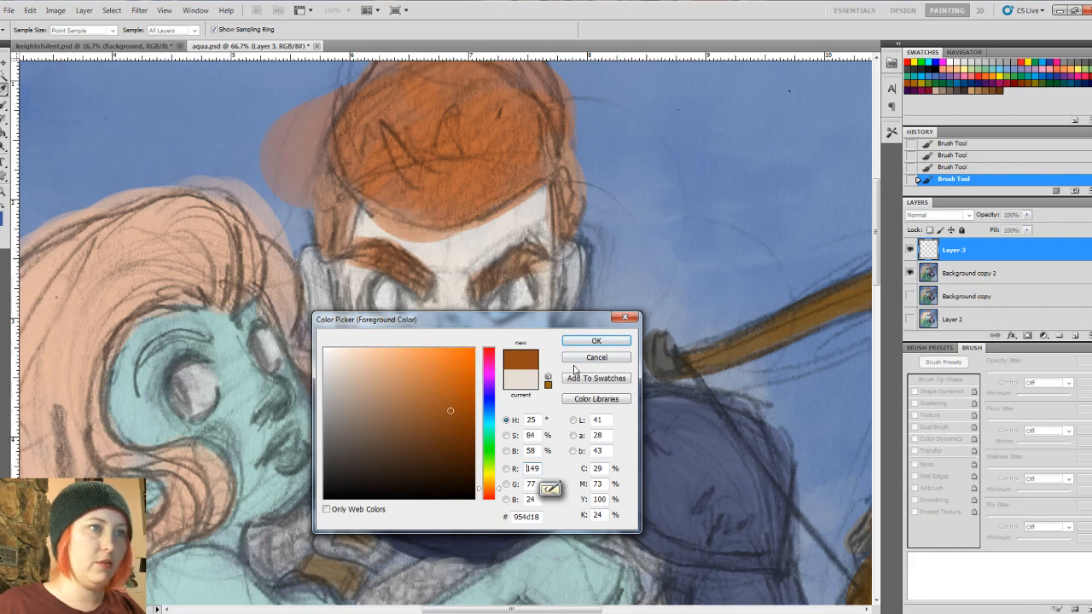
{"action": "left_click", "coordinate": [489, 492]}
{"action": "left_click", "coordinate": [596, 340]}
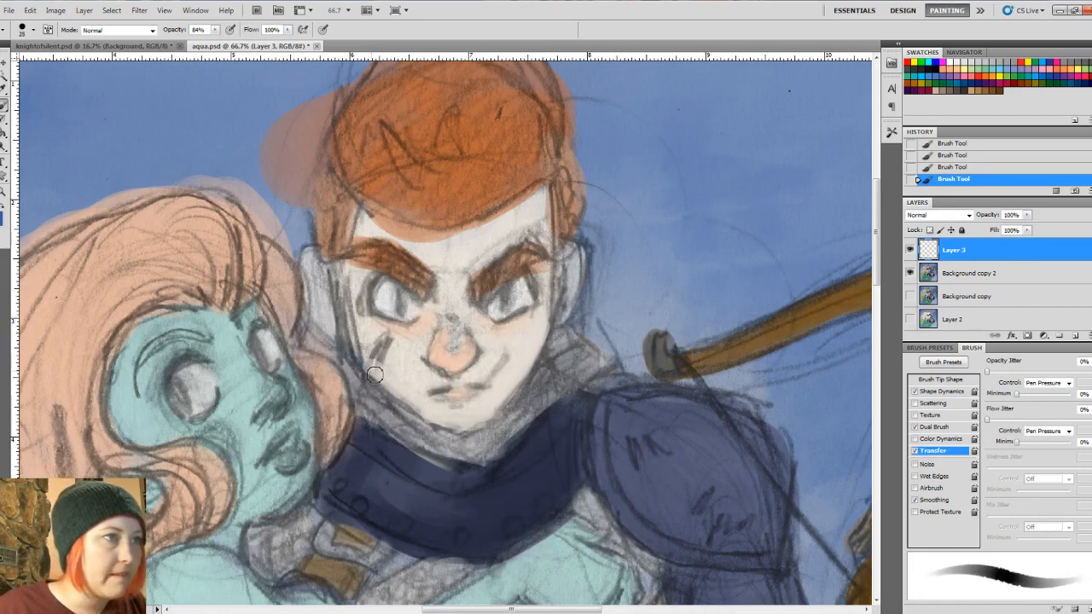
{"action": "left_click_drag", "start_coordinate": [374, 377], "coordinate": [391, 351]}
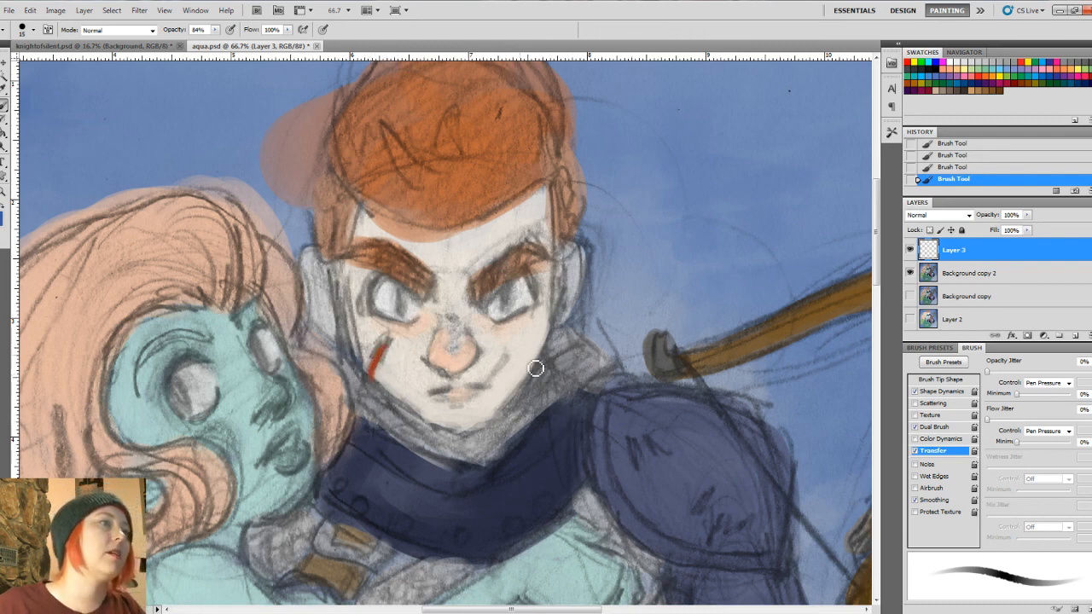
Step: Sample the pale skin colour from the archer's chin and trim the edges of the cheek scar
{"action": "key", "text": "i"}
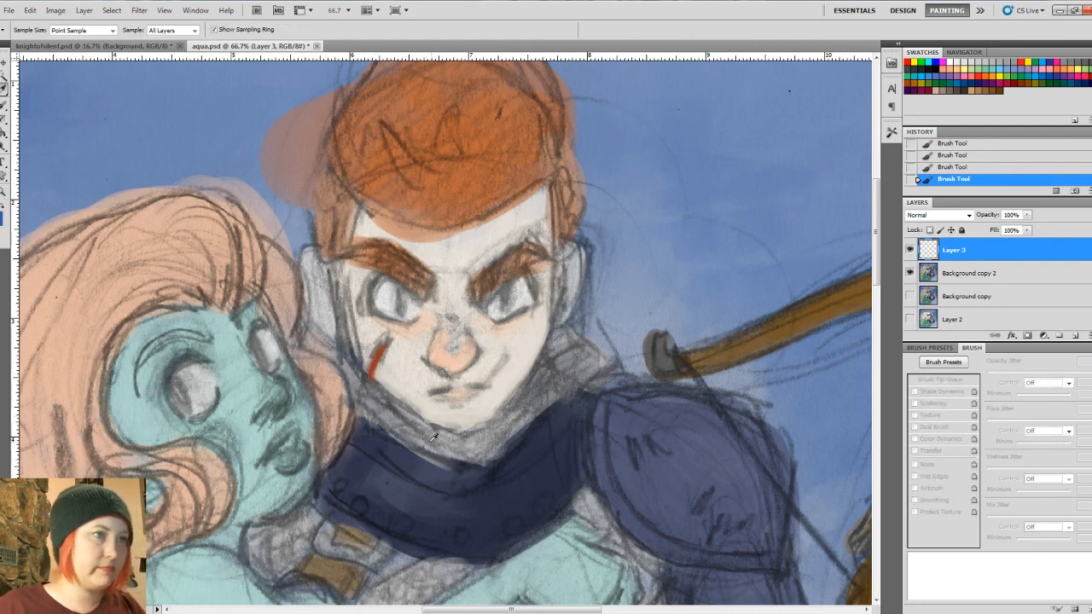
{"action": "left_click", "coordinate": [440, 413]}
{"action": "key", "text": "b"}
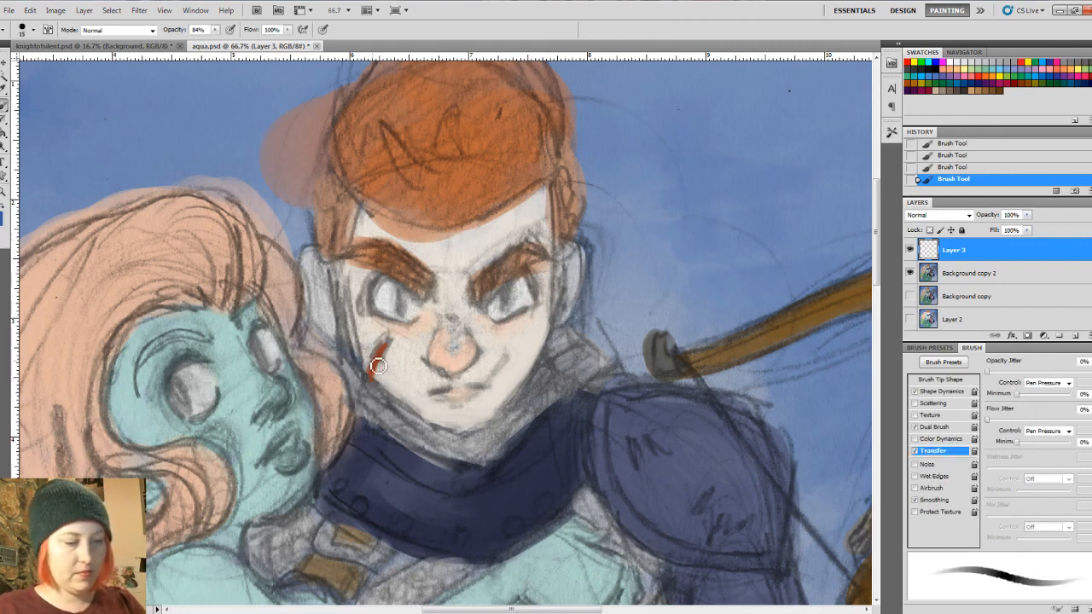
Step: Enlarge the brush to 60 px and paint pale skin over the sketch lines on the archer's ears, forehead and around the eyes
{"action": "key", "text": "]"}
{"action": "key", "text": "]"}
{"action": "key", "text": "]"}
{"action": "key", "text": "]"}
{"action": "key", "text": "]"}
{"action": "key", "text": "]"}
{"action": "key", "text": "]"}
{"action": "key", "text": "]"}
{"action": "key", "text": "]"}
{"action": "key", "text": "]"}
{"action": "key", "text": "]"}
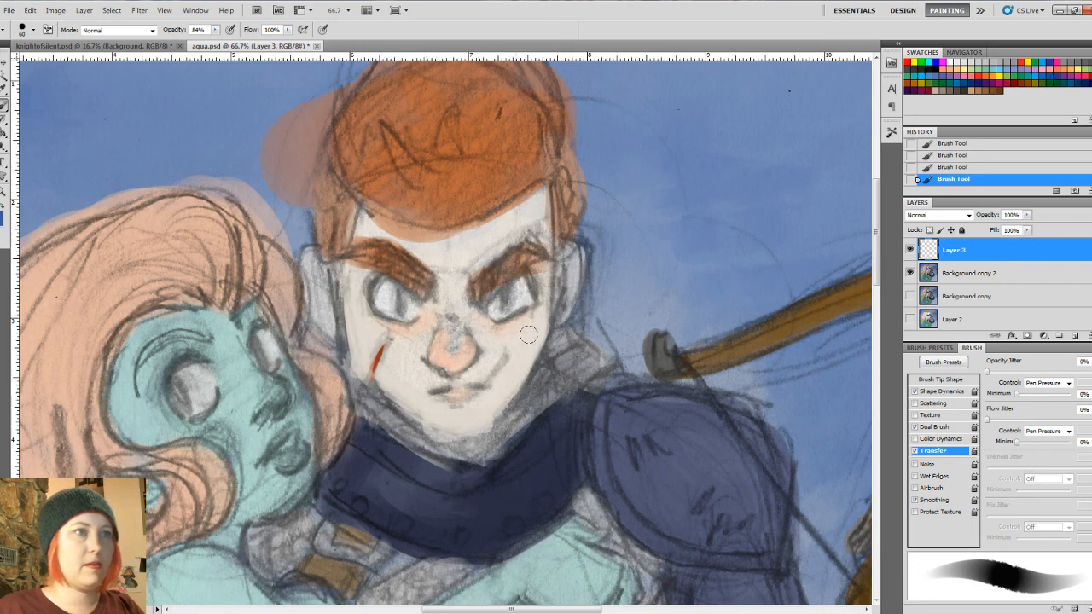
{"action": "mouse_move", "coordinate": [550, 295]}
{"action": "left_mouse_down"}
{"action": "mouse_move", "coordinate": [567, 312]}
{"action": "mouse_move", "coordinate": [569, 268]}
{"action": "left_mouse_up"}
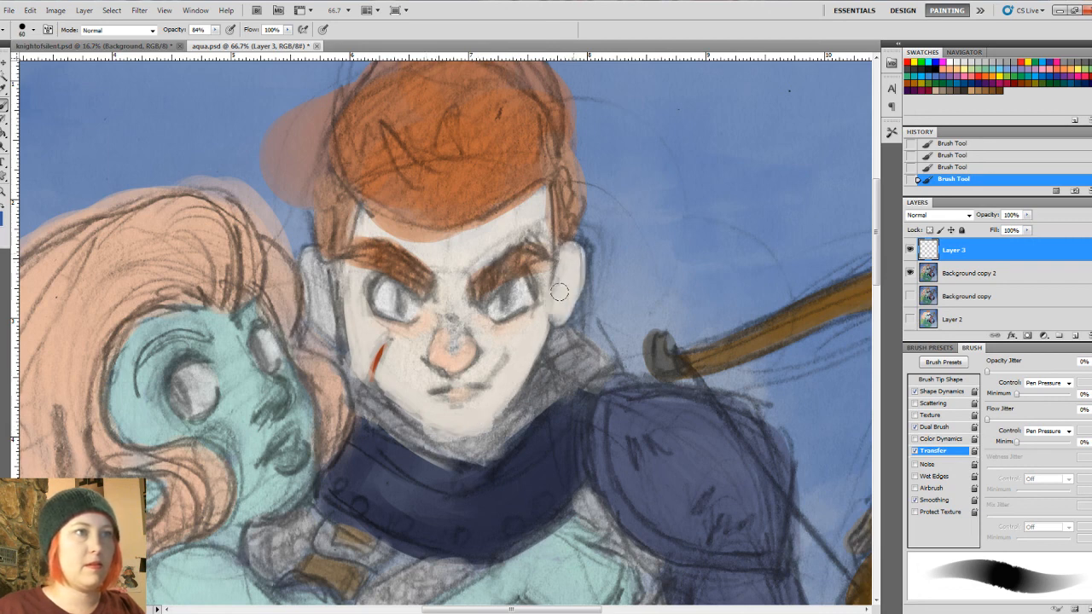
{"action": "mouse_move", "coordinate": [308, 256]}
{"action": "left_mouse_down"}
{"action": "mouse_move", "coordinate": [335, 328]}
{"action": "mouse_move", "coordinate": [333, 276]}
{"action": "mouse_move", "coordinate": [321, 262]}
{"action": "mouse_move", "coordinate": [341, 279]}
{"action": "mouse_move", "coordinate": [322, 266]}
{"action": "mouse_move", "coordinate": [311, 298]}
{"action": "mouse_move", "coordinate": [337, 340]}
{"action": "mouse_move", "coordinate": [382, 347]}
{"action": "mouse_move", "coordinate": [466, 333]}
{"action": "mouse_move", "coordinate": [442, 337]}
{"action": "mouse_move", "coordinate": [446, 346]}
{"action": "mouse_move", "coordinate": [453, 316]}
{"action": "mouse_move", "coordinate": [468, 323]}
{"action": "mouse_move", "coordinate": [455, 304]}
{"action": "mouse_move", "coordinate": [466, 245]}
{"action": "mouse_move", "coordinate": [530, 219]}
{"action": "mouse_move", "coordinate": [475, 255]}
{"action": "mouse_move", "coordinate": [502, 232]}
{"action": "mouse_move", "coordinate": [461, 251]}
{"action": "mouse_move", "coordinate": [522, 199]}
{"action": "mouse_move", "coordinate": [452, 243]}
{"action": "mouse_move", "coordinate": [540, 185]}
{"action": "mouse_move", "coordinate": [540, 220]}
{"action": "left_mouse_up"}
{"action": "left_click_drag", "start_coordinate": [540, 295], "coordinate": [529, 325]}
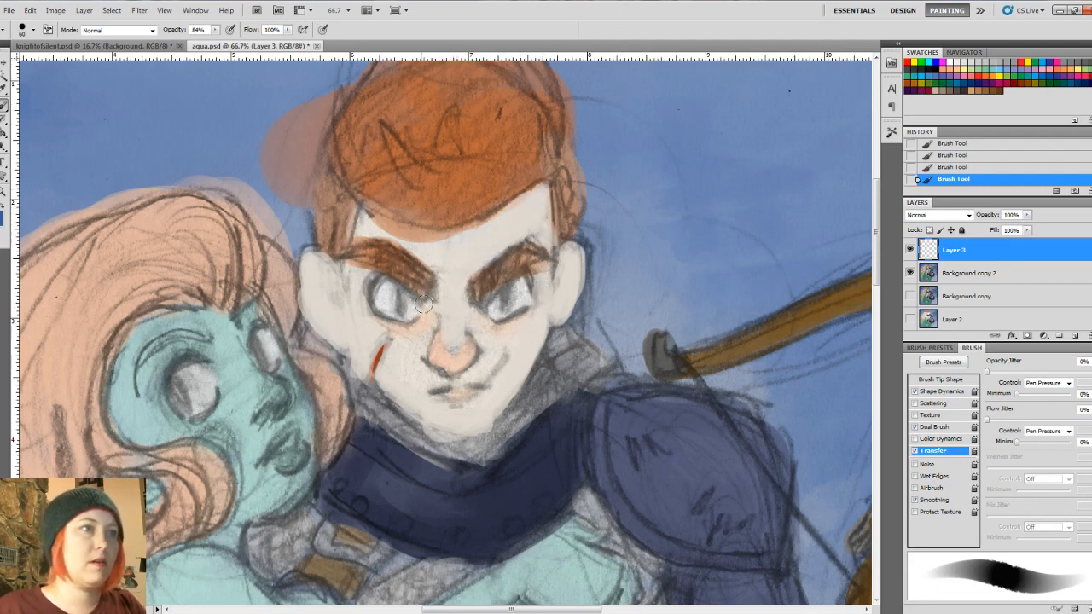
{"action": "mouse_move", "coordinate": [423, 305]}
{"action": "left_mouse_down"}
{"action": "mouse_move", "coordinate": [435, 286]}
{"action": "mouse_move", "coordinate": [410, 237]}
{"action": "mouse_move", "coordinate": [379, 226]}
{"action": "mouse_move", "coordinate": [345, 236]}
{"action": "left_mouse_up"}
Step: Reduce the brush to 40 px and paint the archer's eyebrows in solid brown
{"action": "key", "text": "bracketleft"}
{"action": "key", "text": "bracketleft"}
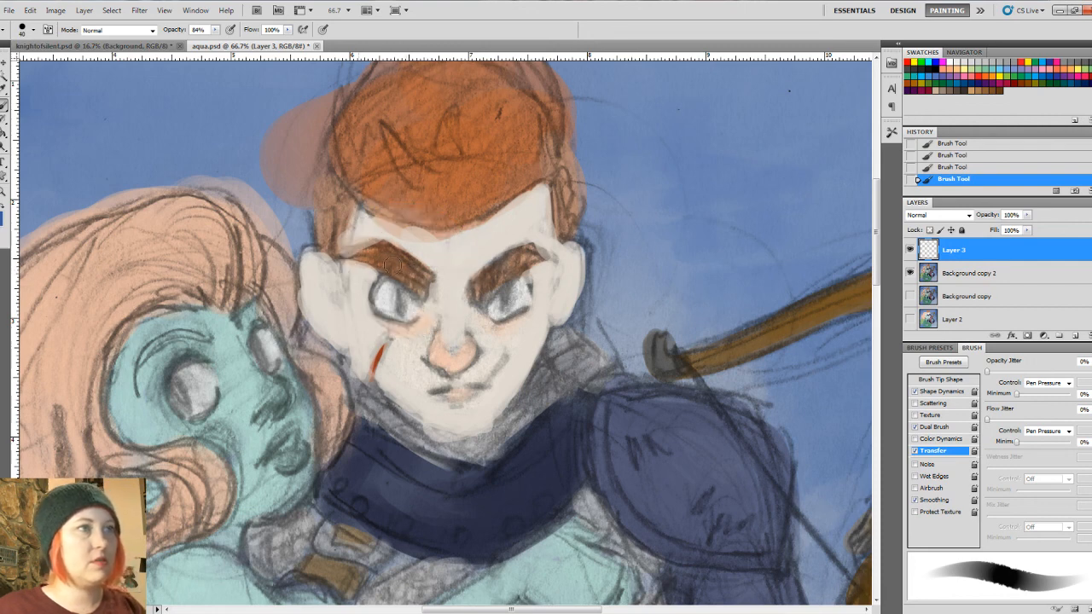
{"action": "left_click_drag", "start_coordinate": [386, 247], "coordinate": [397, 257]}
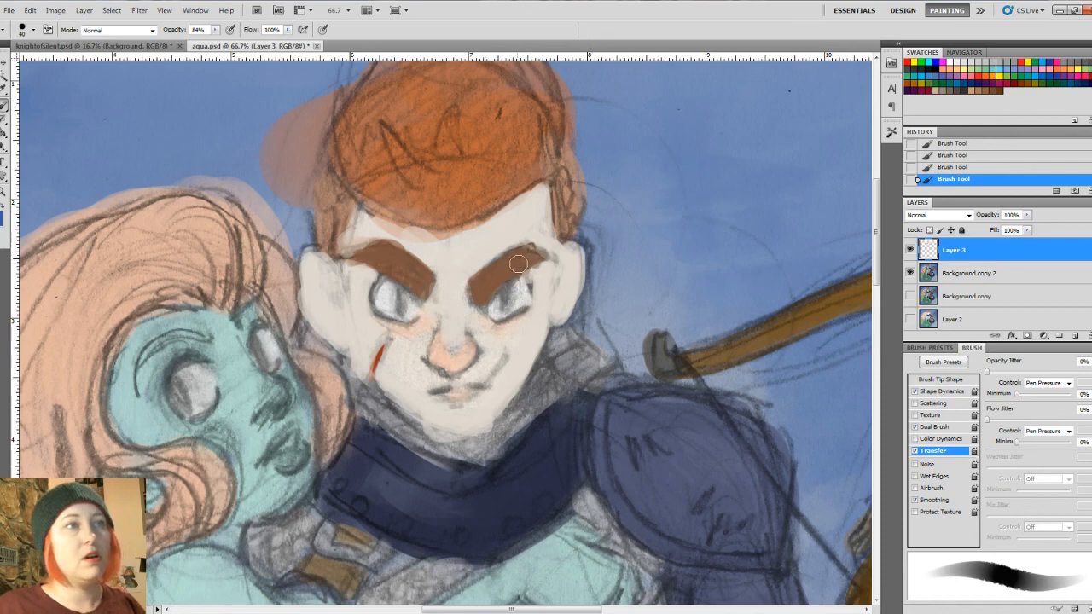
Step: Refine the outer ends of the archer's eyebrows with a 30 px brush and enlarge the brush to 45 px
{"action": "key", "text": "bracketleft"}
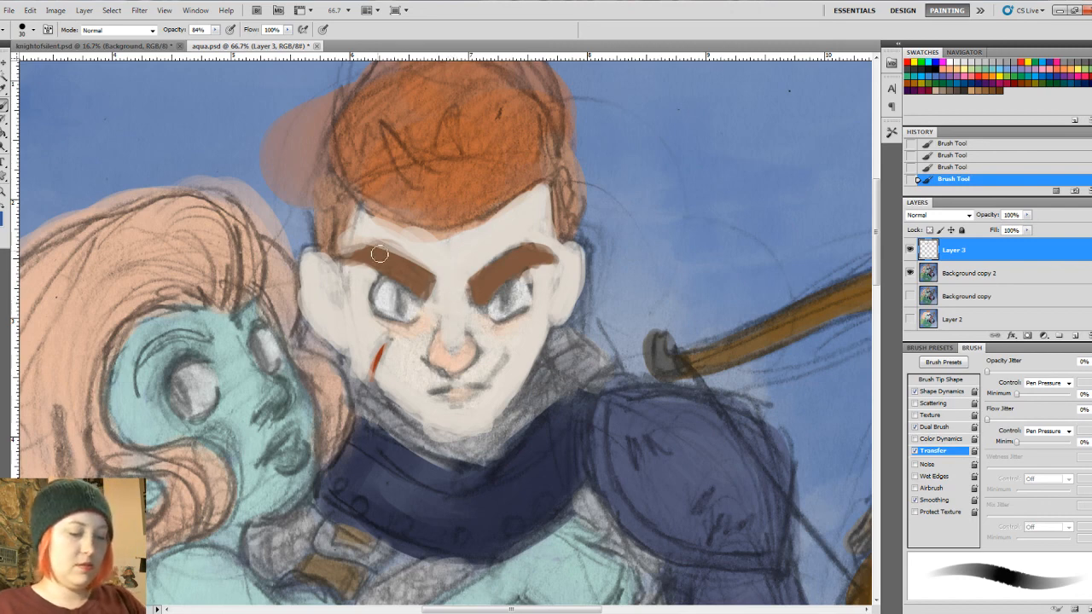
{"action": "key", "text": "bracketright"}
{"action": "key", "text": "bracketright"}
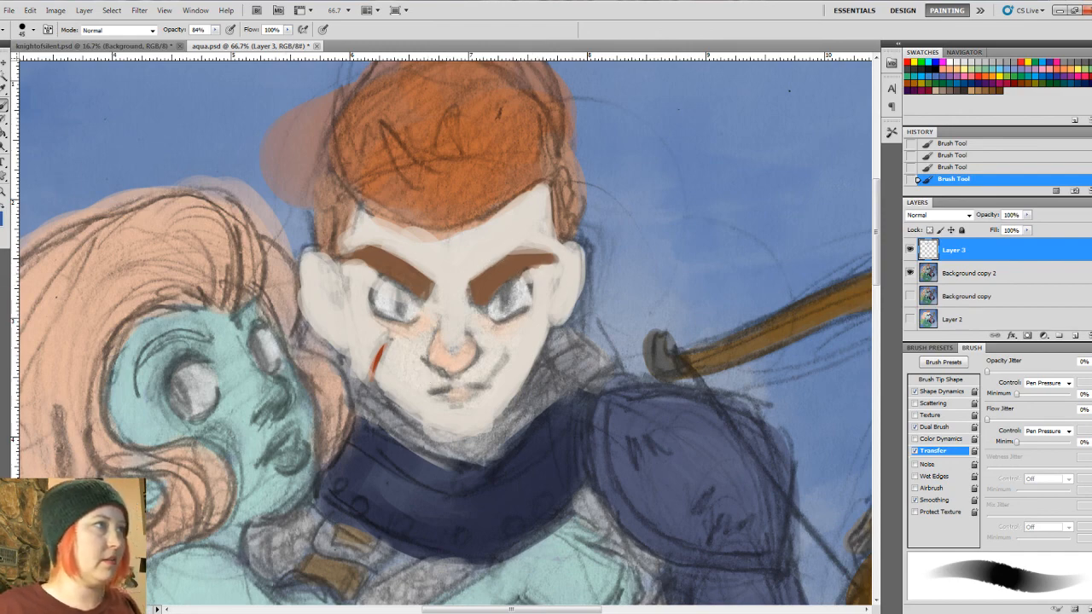
Step: Set the foreground colour to near-white fefefe and fill in the whites of both archer's eyes, reducing the brush to 25 px
{"action": "left_click", "coordinate": [3, 218]}
{"action": "left_click_drag", "start_coordinate": [336, 362], "coordinate": [324, 349]}
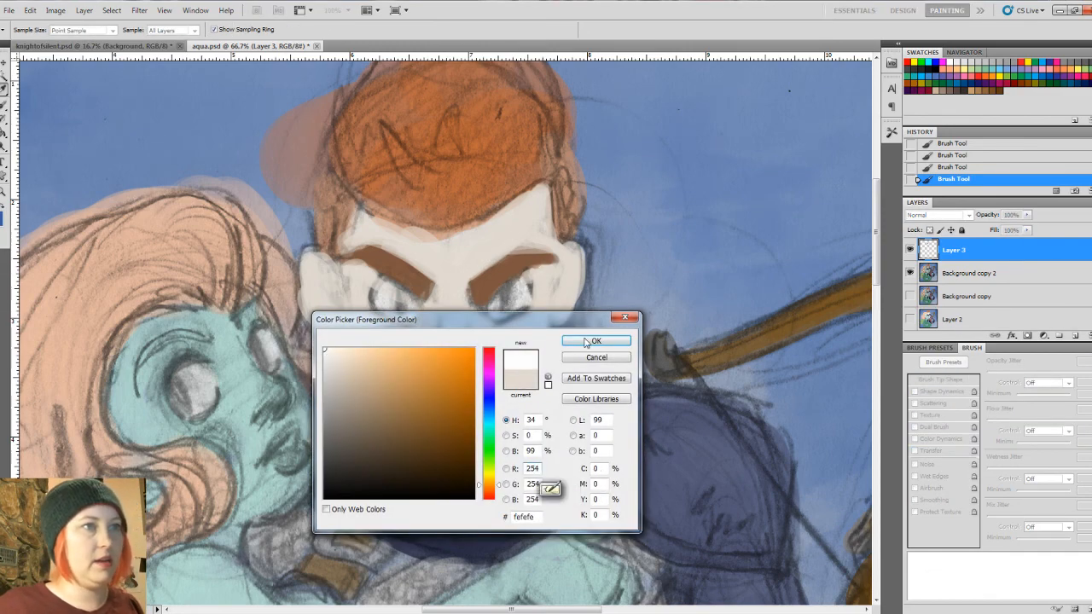
{"action": "left_click", "coordinate": [587, 342]}
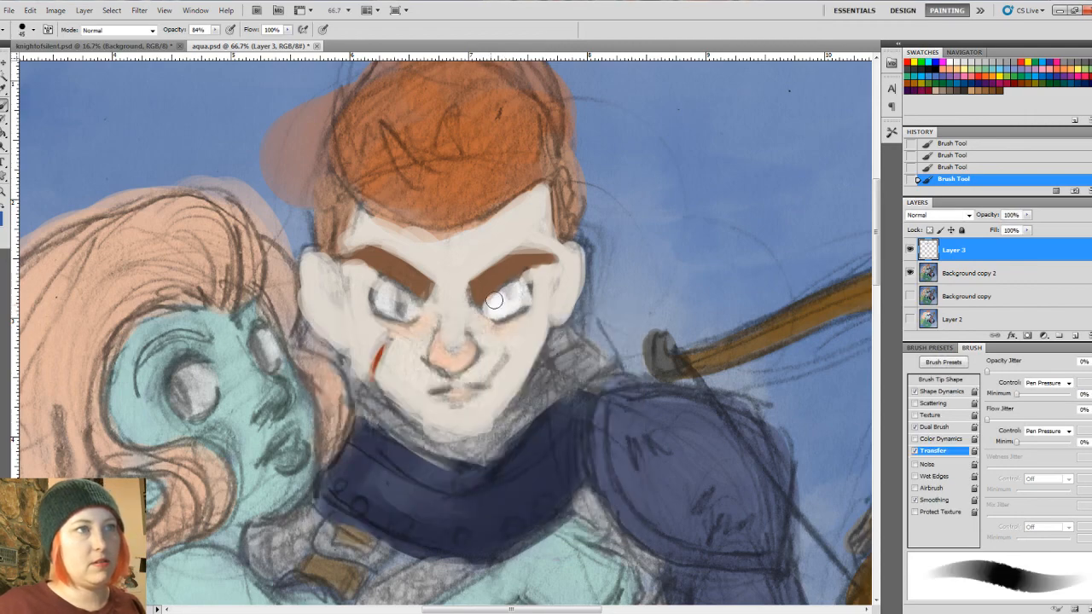
{"action": "left_click_drag", "start_coordinate": [494, 301], "coordinate": [516, 290]}
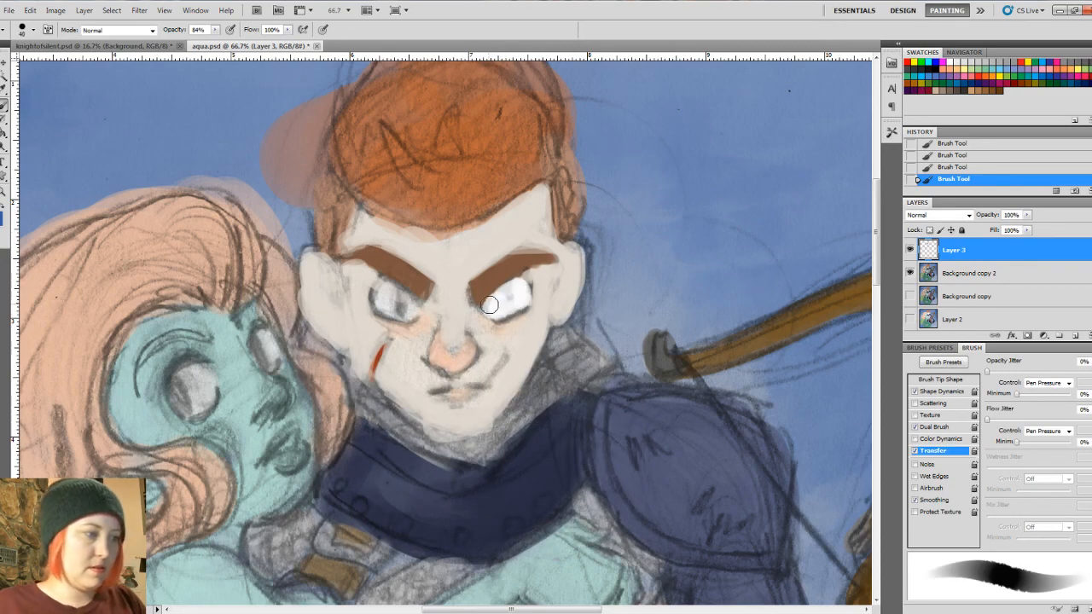
{"action": "key", "text": "bracketleft"}
{"action": "key", "text": "bracketleft"}
{"action": "key", "text": "bracketleft"}
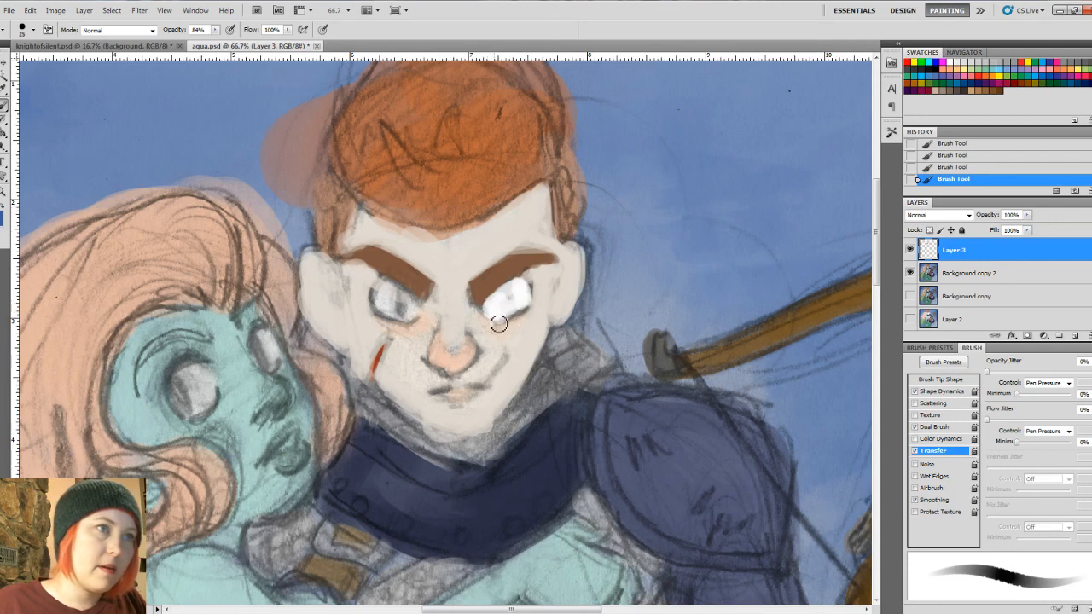
{"action": "mouse_move", "coordinate": [499, 323]}
{"action": "left_mouse_down"}
{"action": "mouse_move", "coordinate": [538, 297]}
{"action": "mouse_move", "coordinate": [520, 287]}
{"action": "mouse_move", "coordinate": [499, 299]}
{"action": "left_mouse_up"}
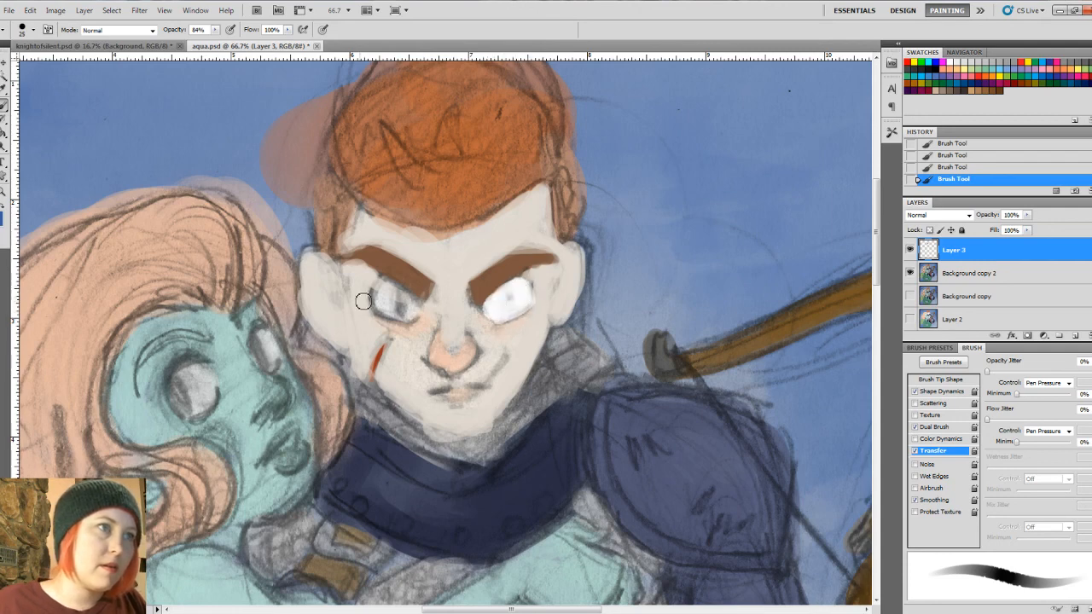
{"action": "mouse_move", "coordinate": [364, 300]}
{"action": "left_mouse_down"}
{"action": "mouse_move", "coordinate": [381, 292]}
{"action": "mouse_move", "coordinate": [379, 316]}
{"action": "mouse_move", "coordinate": [415, 317]}
{"action": "mouse_move", "coordinate": [413, 299]}
{"action": "mouse_move", "coordinate": [391, 289]}
{"action": "mouse_move", "coordinate": [412, 312]}
{"action": "mouse_move", "coordinate": [381, 285]}
{"action": "mouse_move", "coordinate": [390, 307]}
{"action": "left_mouse_up"}
Step: Enlarge the brush and paint solid grey over the sketch lines of the collar around the archer's neck and jaw
{"action": "key", "text": "]"}
{"action": "key", "text": "]"}
{"action": "key", "text": "]"}
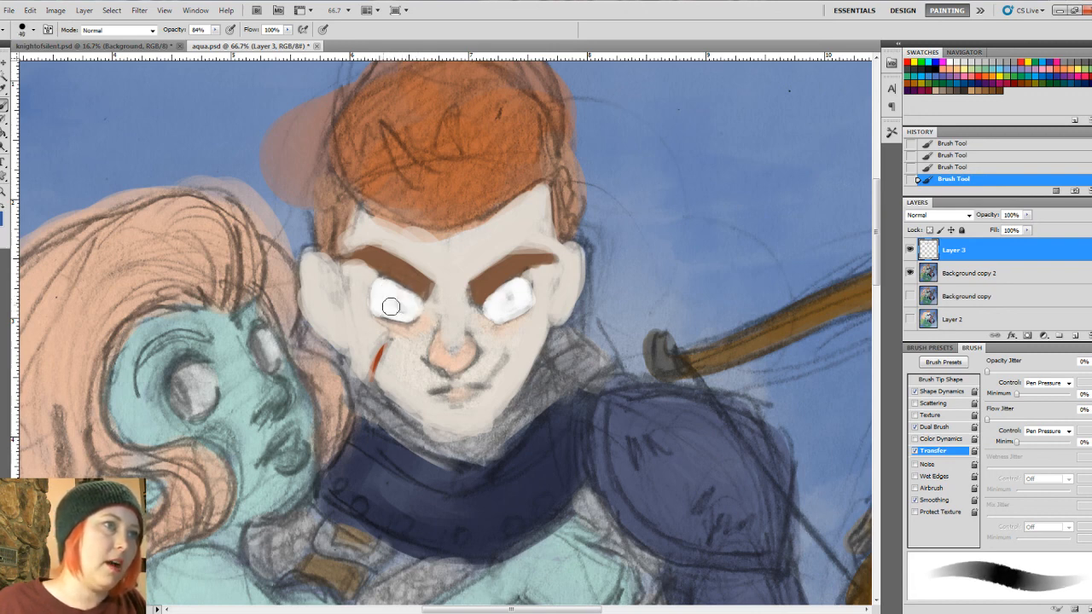
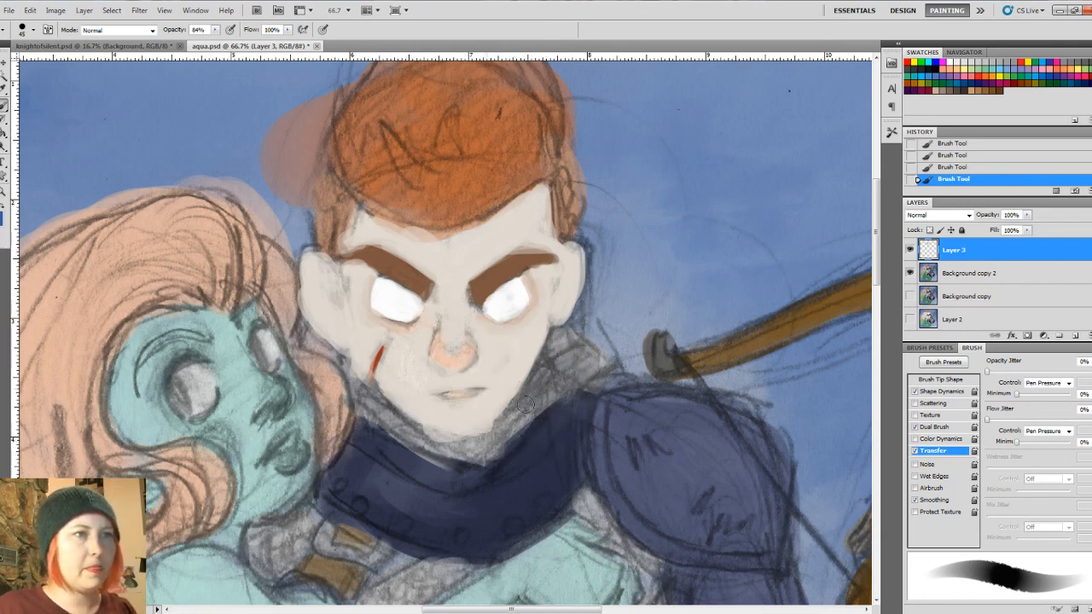
{"action": "mouse_move", "coordinate": [492, 449]}
{"action": "left_mouse_down"}
{"action": "mouse_move", "coordinate": [568, 362]}
{"action": "mouse_move", "coordinate": [495, 453]}
{"action": "mouse_move", "coordinate": [568, 361]}
{"action": "mouse_move", "coordinate": [504, 442]}
{"action": "mouse_move", "coordinate": [558, 339]}
{"action": "mouse_move", "coordinate": [495, 444]}
{"action": "mouse_move", "coordinate": [549, 352]}
{"action": "mouse_move", "coordinate": [540, 369]}
{"action": "mouse_move", "coordinate": [577, 347]}
{"action": "mouse_move", "coordinate": [597, 352]}
{"action": "mouse_move", "coordinate": [614, 379]}
{"action": "mouse_move", "coordinate": [570, 344]}
{"action": "left_mouse_up"}
{"action": "mouse_move", "coordinate": [485, 439]}
{"action": "left_mouse_down"}
{"action": "mouse_move", "coordinate": [517, 429]}
{"action": "mouse_move", "coordinate": [504, 431]}
{"action": "left_mouse_up"}
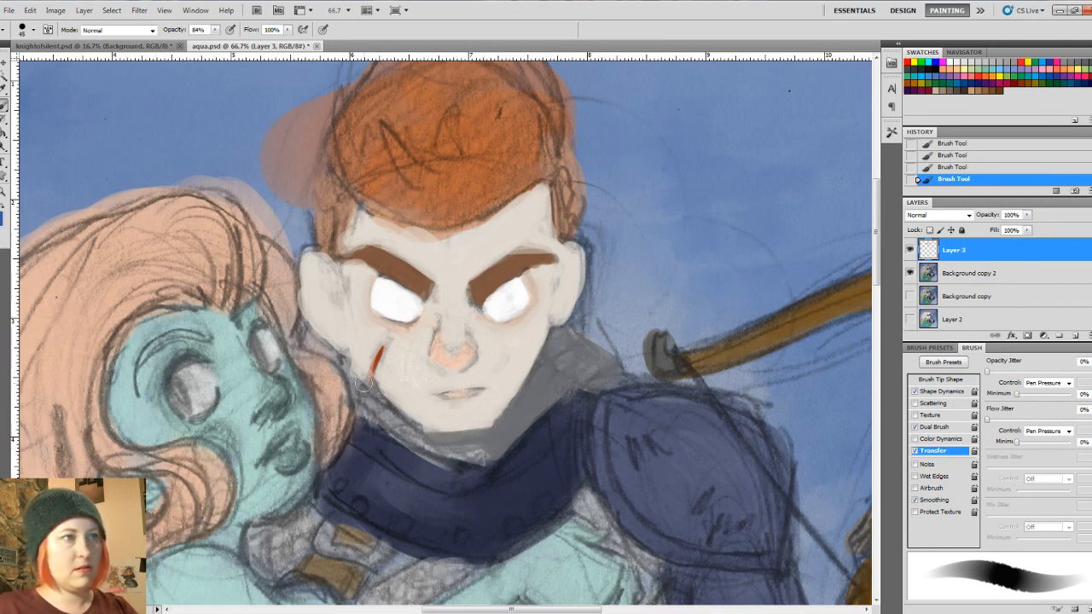
{"action": "mouse_move", "coordinate": [363, 381]}
{"action": "left_mouse_down"}
{"action": "mouse_move", "coordinate": [456, 444]}
{"action": "mouse_move", "coordinate": [372, 418]}
{"action": "mouse_move", "coordinate": [456, 456]}
{"action": "mouse_move", "coordinate": [367, 406]}
{"action": "mouse_move", "coordinate": [443, 442]}
{"action": "mouse_move", "coordinate": [416, 445]}
{"action": "mouse_move", "coordinate": [491, 454]}
{"action": "mouse_move", "coordinate": [448, 460]}
{"action": "left_mouse_up"}
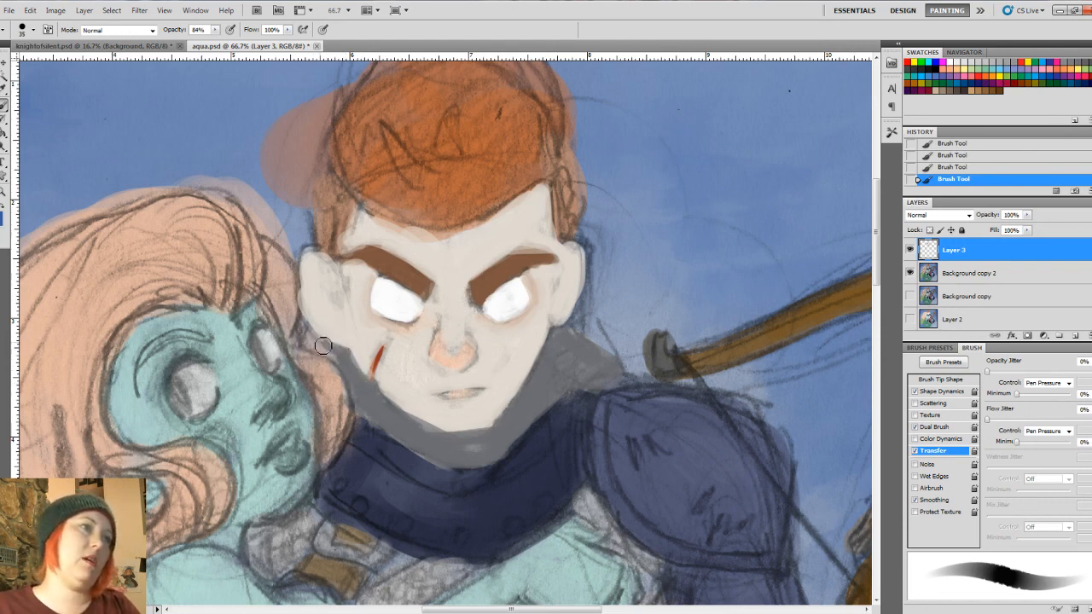
{"action": "left_click_drag", "start_coordinate": [305, 332], "coordinate": [359, 389]}
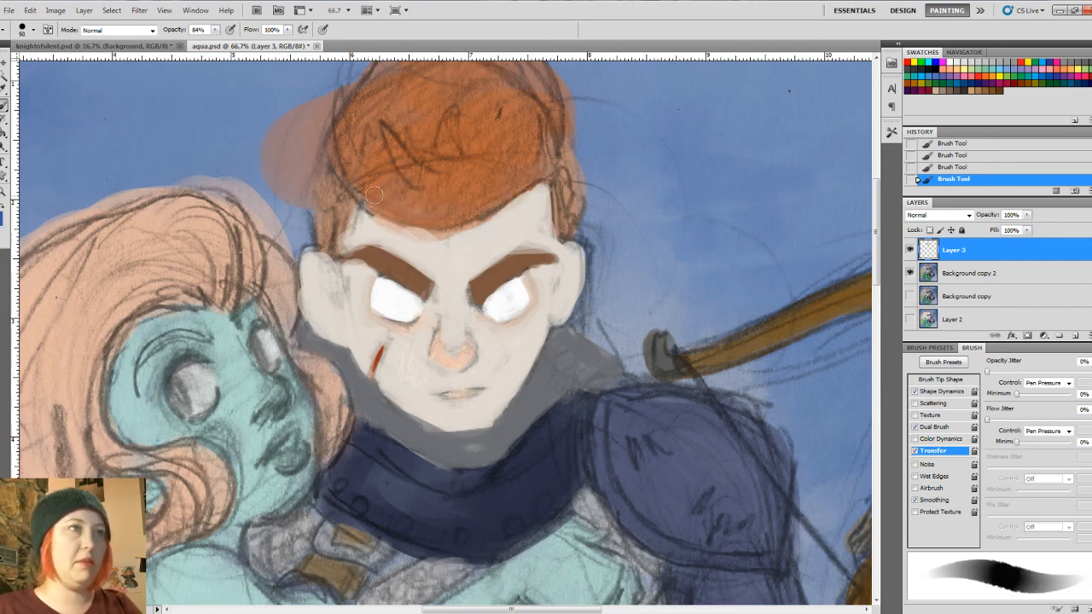
Step: Paint orange over the top of the archer's hair with pointed tufts and trim its outer sides with sky blue
{"action": "mouse_move", "coordinate": [427, 168]}
{"action": "left_mouse_down"}
{"action": "mouse_move", "coordinate": [439, 214]}
{"action": "mouse_move", "coordinate": [380, 285]}
{"action": "left_mouse_up"}
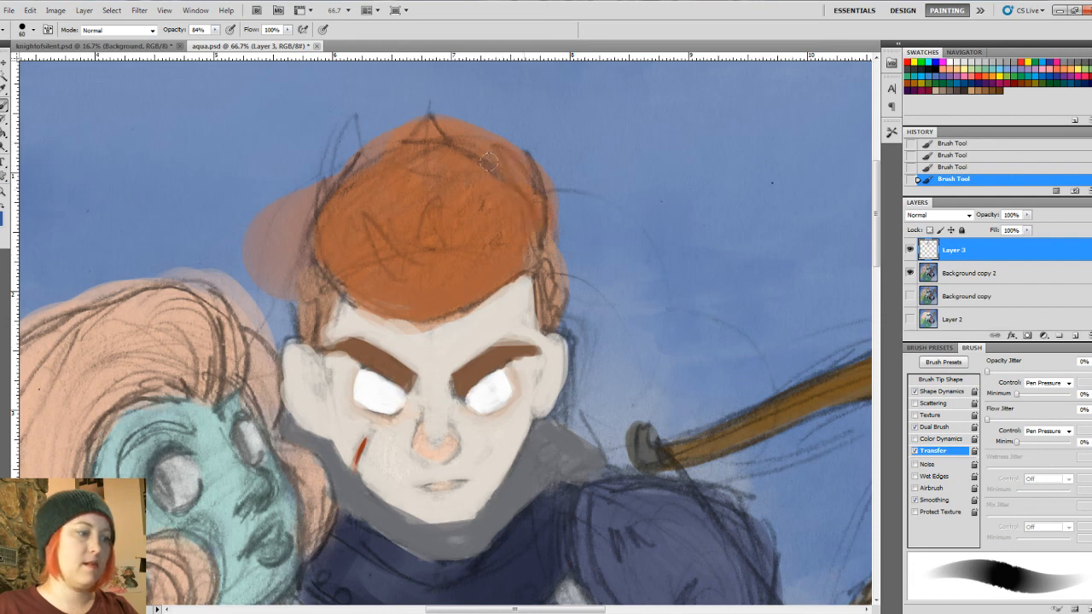
{"action": "key", "text": "bracketleft"}
{"action": "mouse_move", "coordinate": [447, 145]}
{"action": "left_mouse_down"}
{"action": "mouse_move", "coordinate": [420, 119]}
{"action": "mouse_move", "coordinate": [405, 154]}
{"action": "mouse_move", "coordinate": [364, 167]}
{"action": "mouse_move", "coordinate": [349, 186]}
{"action": "mouse_move", "coordinate": [342, 176]}
{"action": "mouse_move", "coordinate": [330, 221]}
{"action": "mouse_move", "coordinate": [343, 138]}
{"action": "mouse_move", "coordinate": [328, 193]}
{"action": "left_mouse_up"}
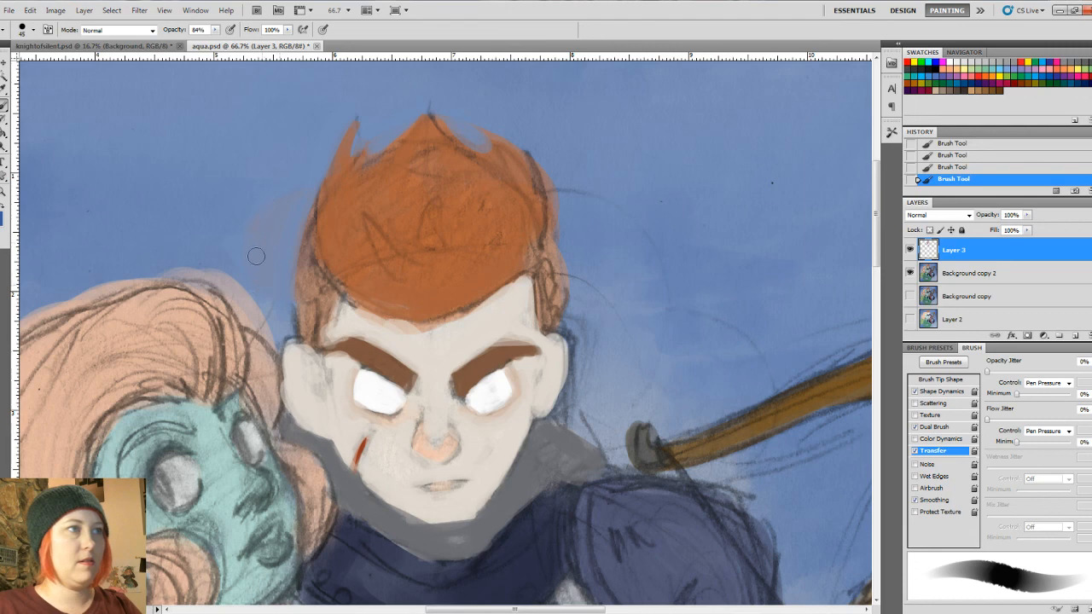
{"action": "left_click_drag", "start_coordinate": [547, 174], "coordinate": [569, 270]}
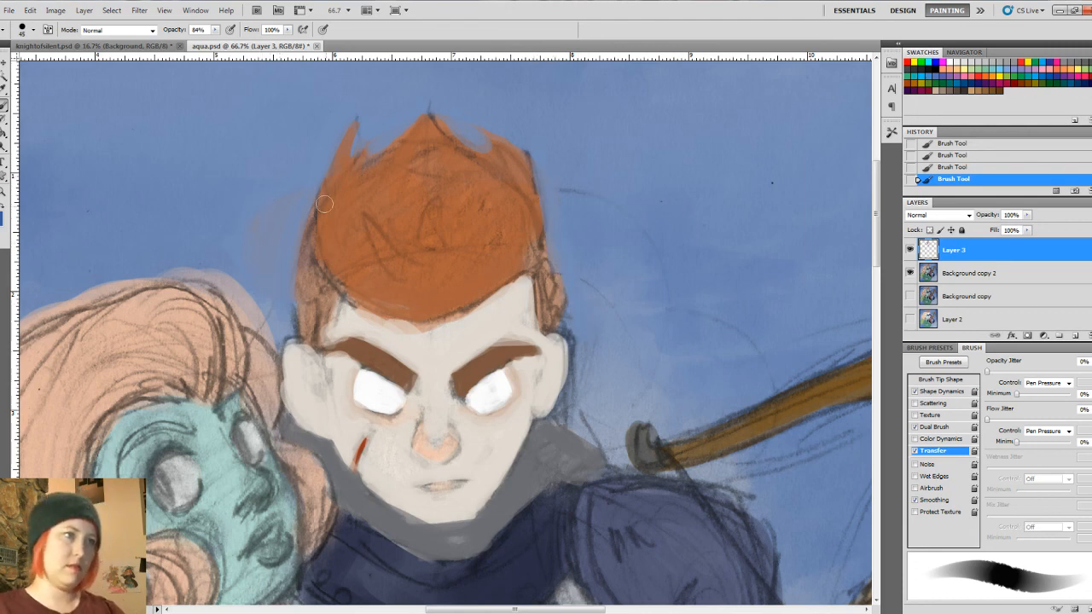
Step: Sample the muted brown beside the archer's temple and paint the short hair on the sides of his head
{"action": "left_click", "coordinate": [328, 313], "text": "alt"}
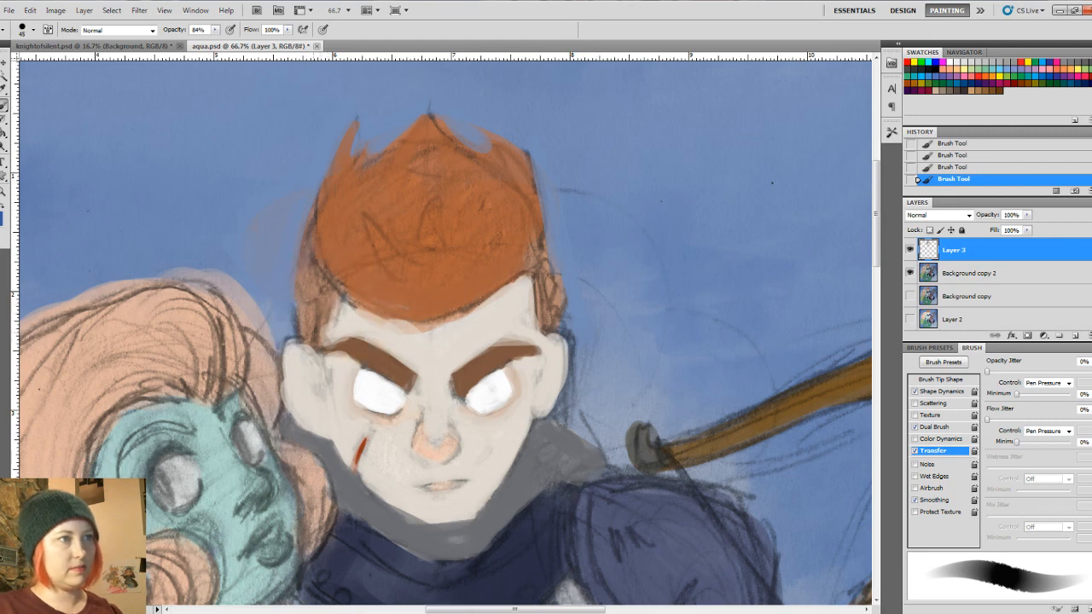
{"action": "left_click_drag", "start_coordinate": [314, 333], "coordinate": [306, 326]}
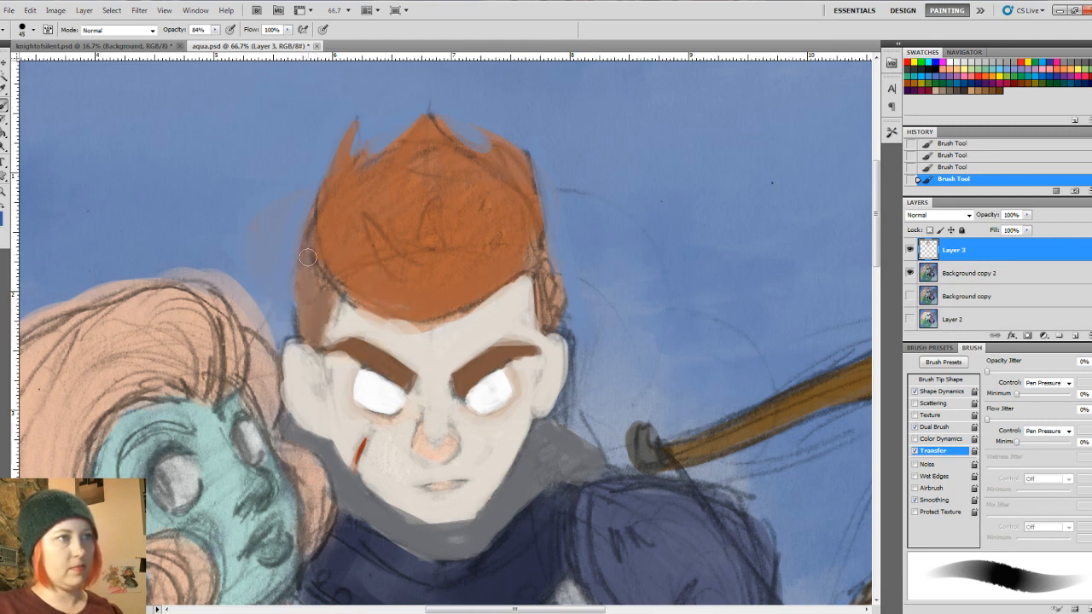
{"action": "left_click_drag", "start_coordinate": [316, 264], "coordinate": [335, 290]}
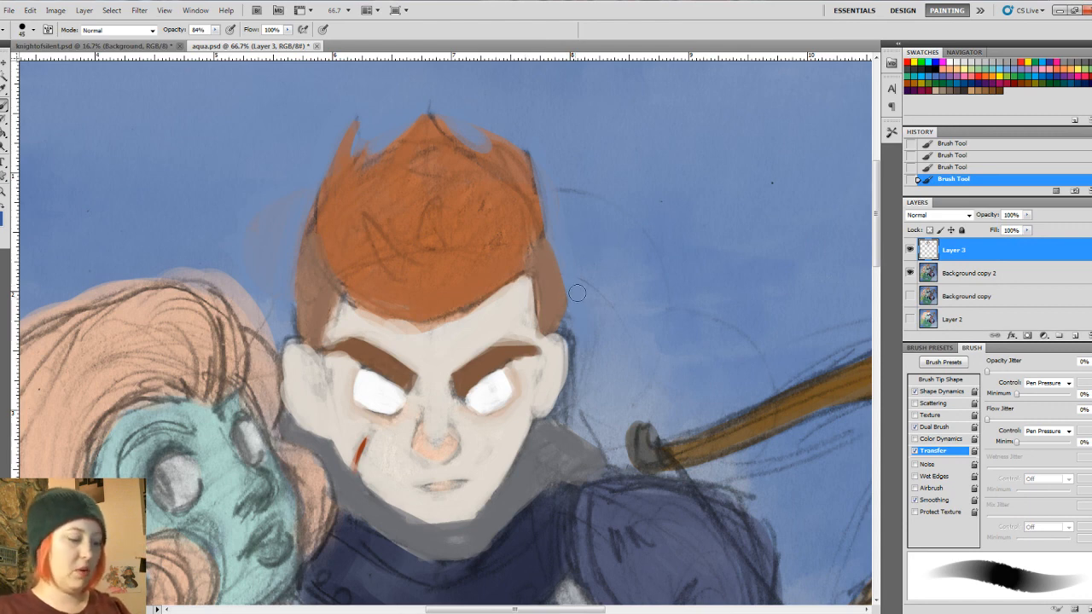
Step: Sample the sky blue, trim the hair outline with a 30 px brush, and add orange spikes along the top
{"action": "left_click", "coordinate": [572, 244], "text": "alt"}
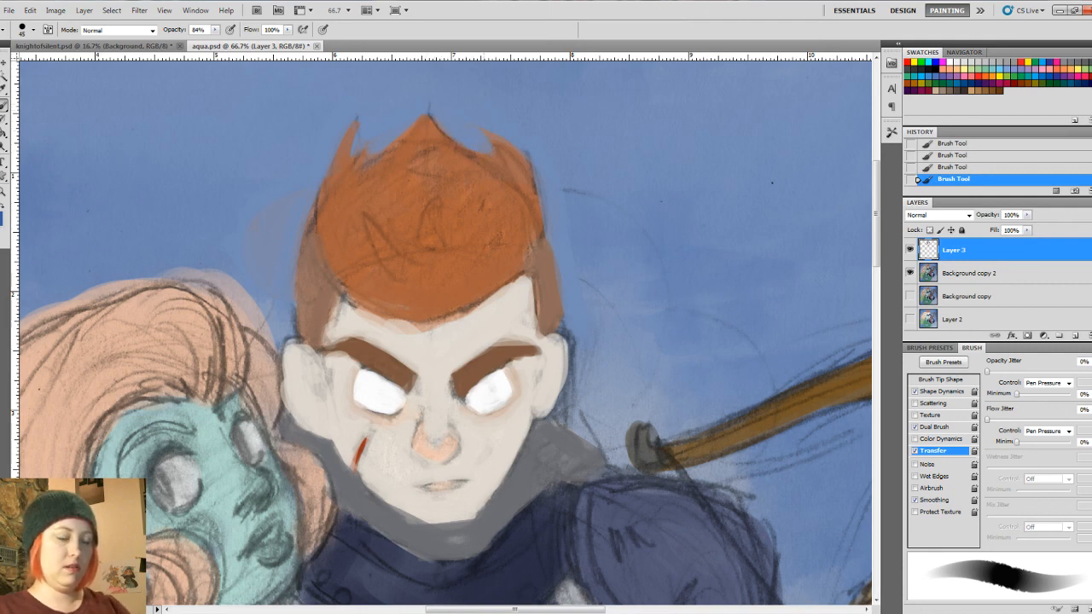
{"action": "key", "text": "bracketleft"}
{"action": "key", "text": "bracketleft"}
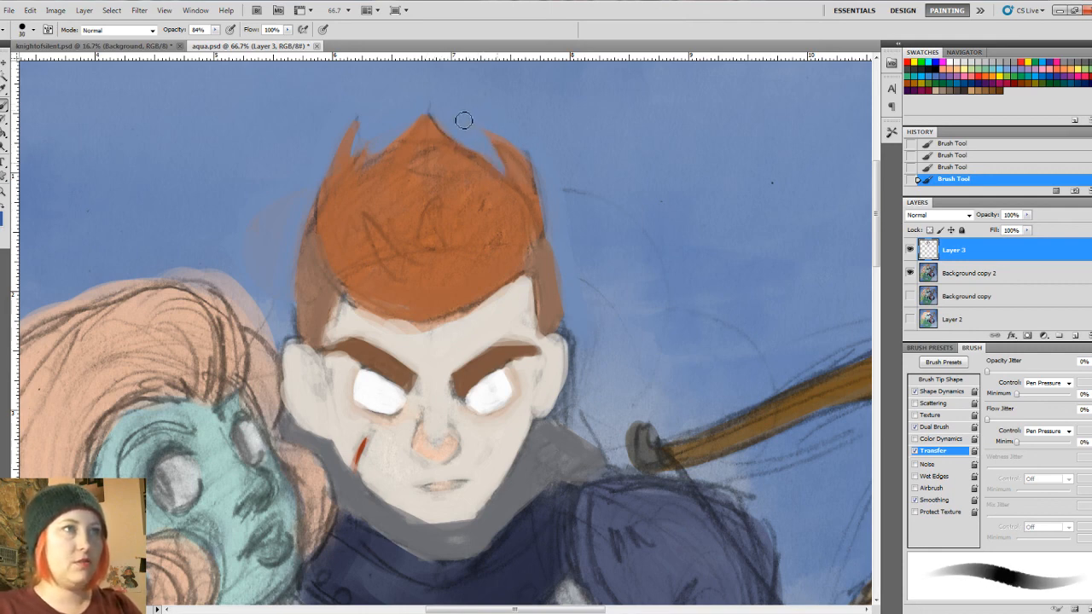
{"action": "left_click_drag", "start_coordinate": [499, 135], "coordinate": [534, 182]}
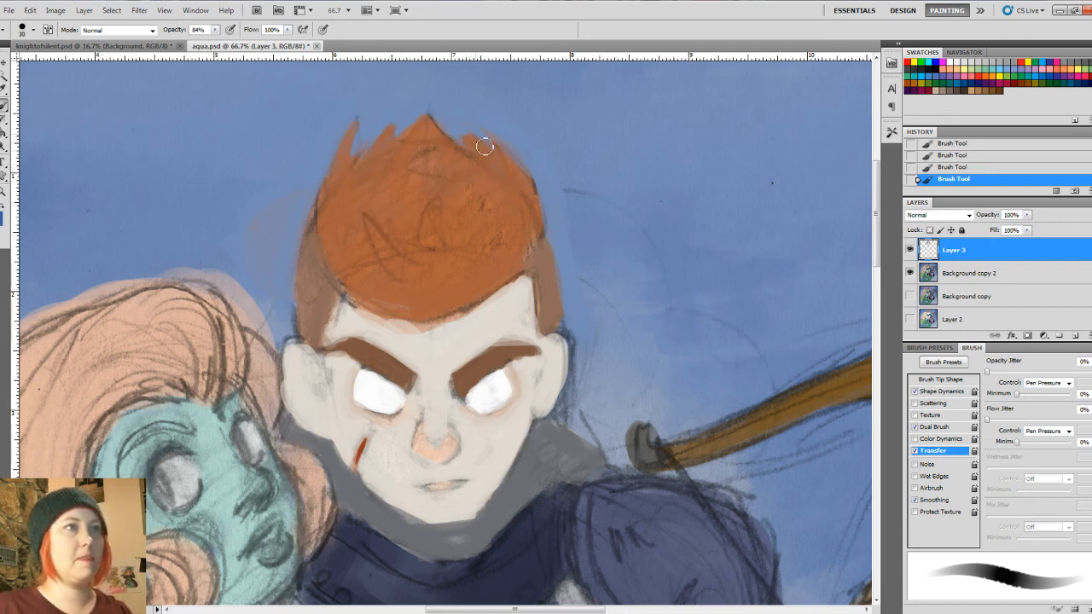
{"action": "left_click_drag", "start_coordinate": [484, 147], "coordinate": [525, 182]}
{"action": "left_click_drag", "start_coordinate": [476, 139], "coordinate": [523, 199]}
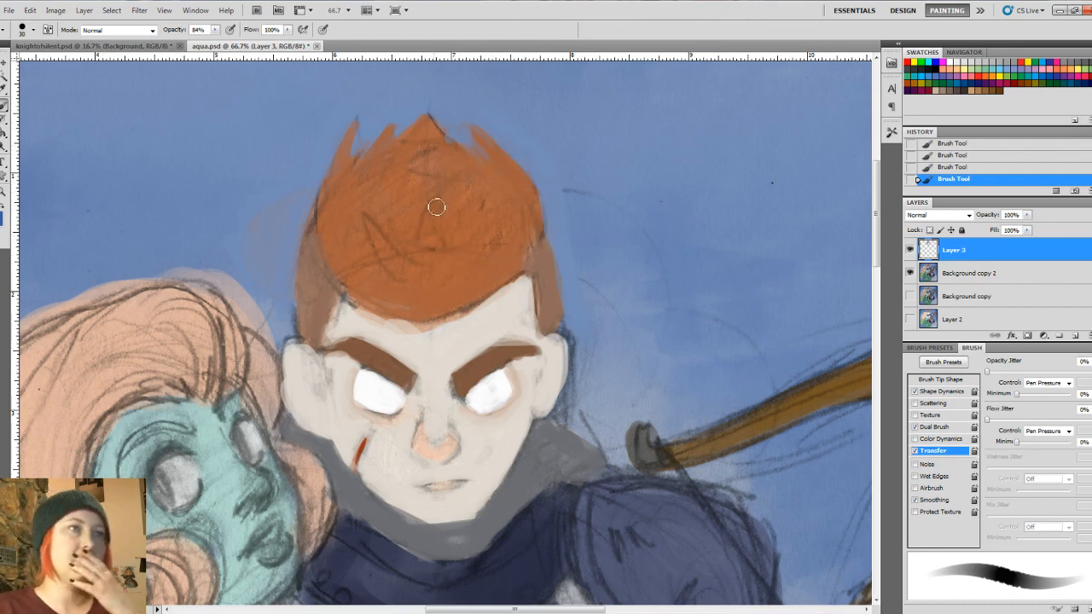
Step: Enlarge the brush and paint orange over the sketch lines inside the archer's hair
{"action": "key", "text": "]"}
{"action": "key", "text": "]"}
{"action": "key", "text": "]"}
{"action": "key", "text": "]"}
{"action": "key", "text": "]"}
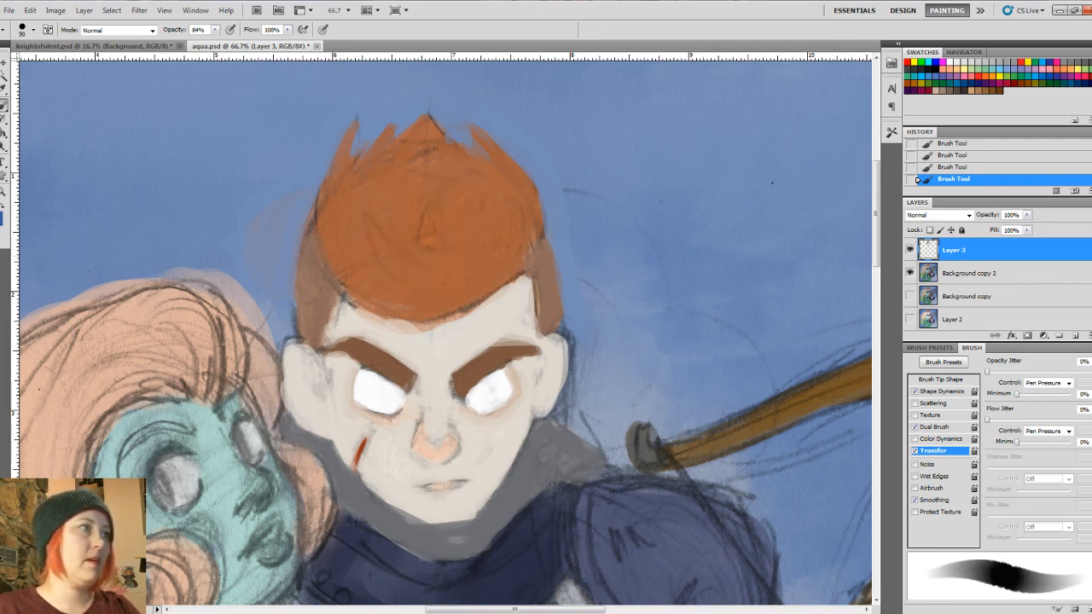
Step: Choose the more saturated orange bf5a26 and paint along the front hairline above the forehead with a 35 px brush
{"action": "left_click", "coordinate": [3, 209]}
{"action": "left_click_drag", "start_coordinate": [423, 408], "coordinate": [438, 393]}
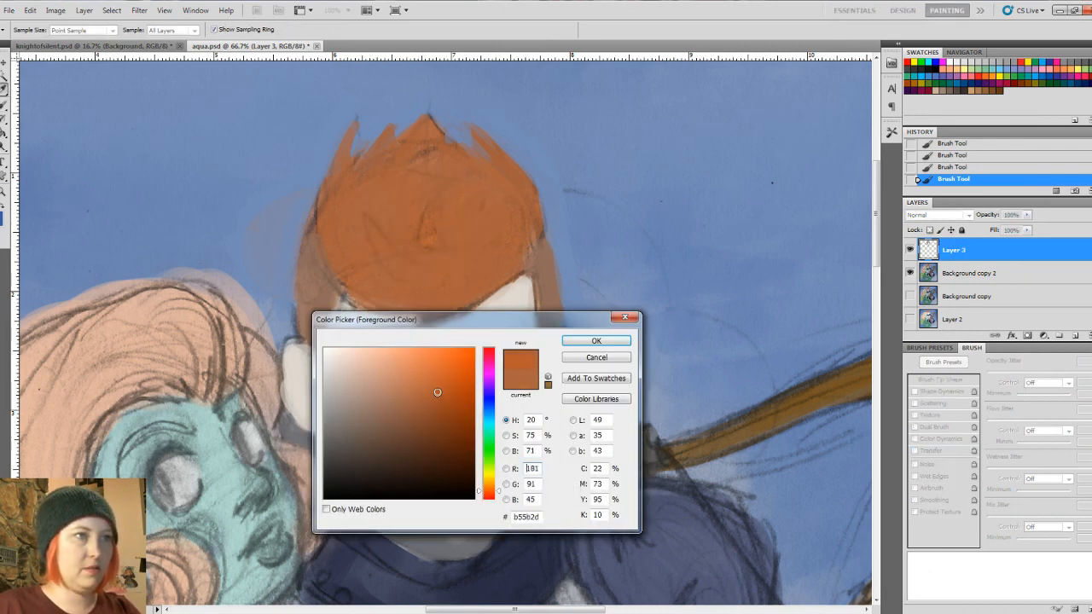
{"action": "left_click", "coordinate": [597, 341]}
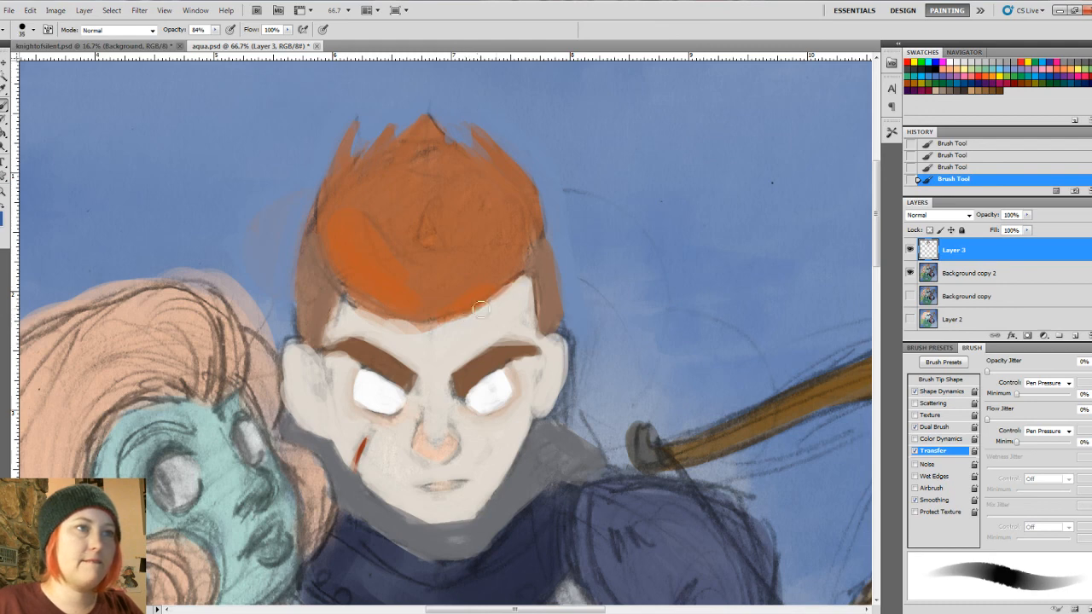
{"action": "mouse_move", "coordinate": [477, 297]}
{"action": "left_mouse_down"}
{"action": "mouse_move", "coordinate": [405, 322]}
{"action": "mouse_move", "coordinate": [343, 276]}
{"action": "left_mouse_up"}
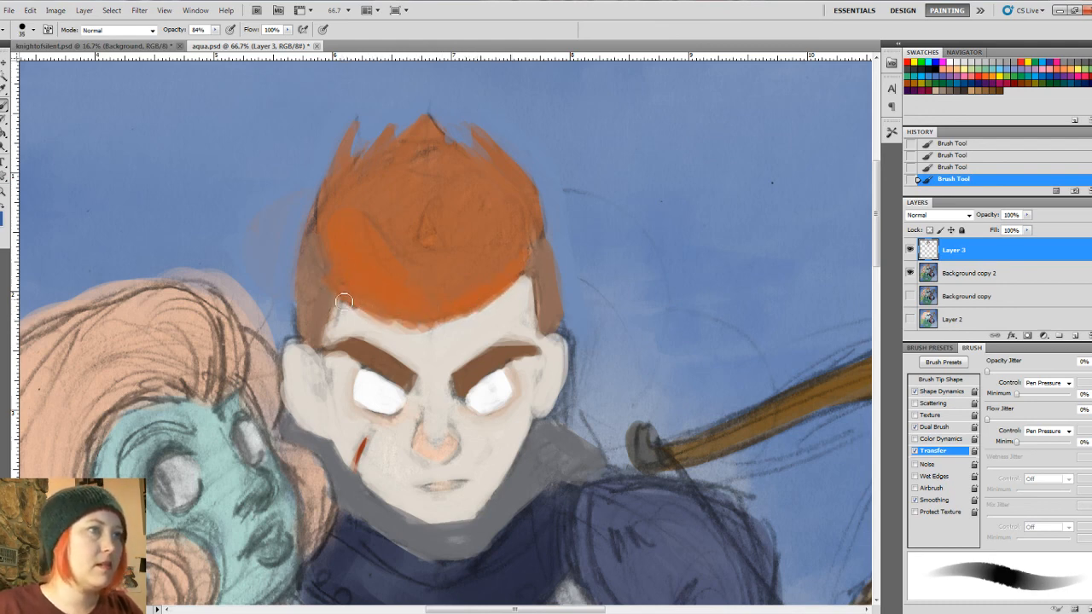
Step: Set the foreground colour to dark grey 323131
{"action": "left_click", "coordinate": [2, 223]}
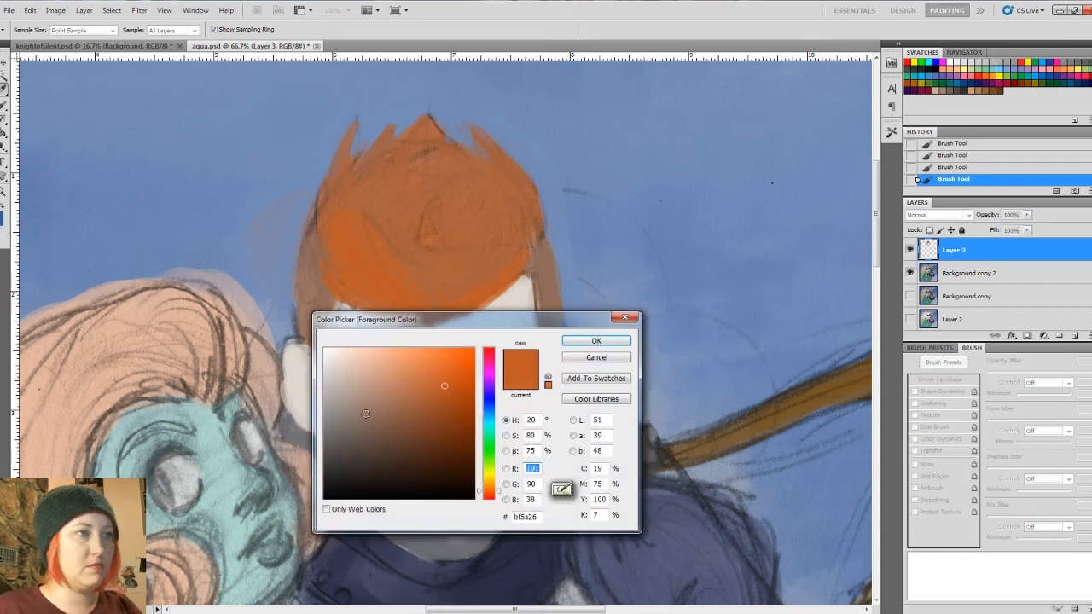
{"action": "left_click", "coordinate": [328, 423]}
{"action": "left_click", "coordinate": [328, 436]}
{"action": "left_click_drag", "start_coordinate": [328, 441], "coordinate": [327, 469]}
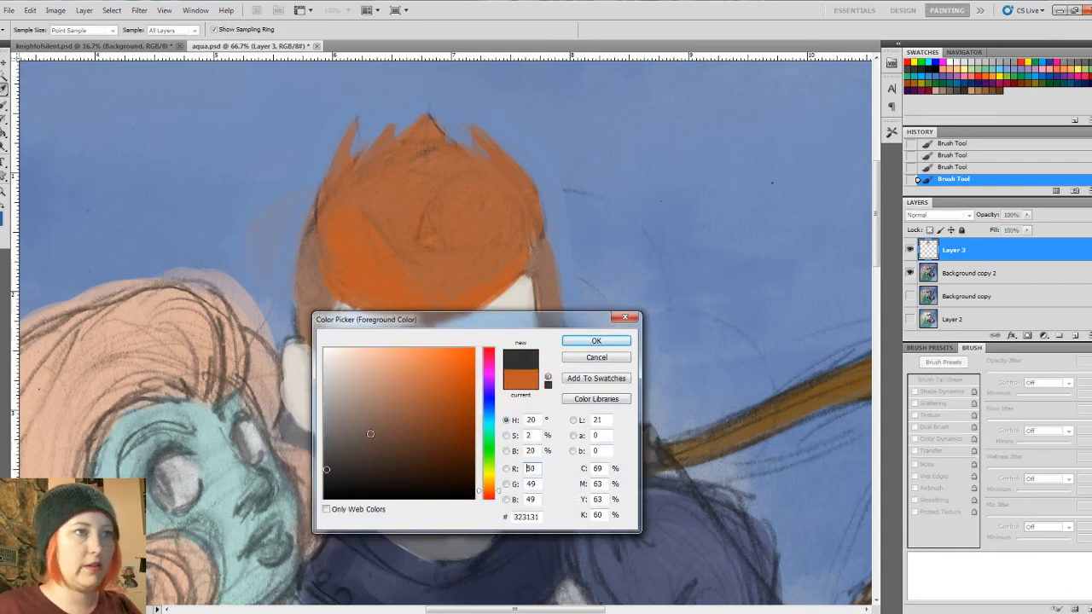
{"action": "left_click", "coordinate": [596, 342]}
Step: Show the brush presets and paint narrow vertical pupils in both archer's eyes with a rough-edged 20 px brush
{"action": "left_click", "coordinate": [929, 347]}
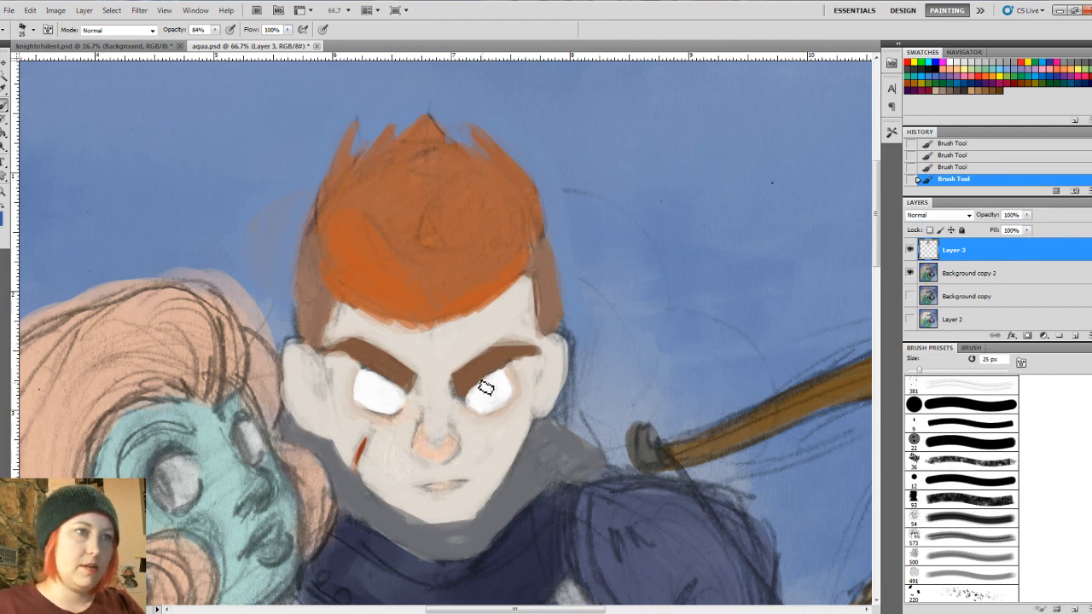
{"action": "key", "text": "["}
{"action": "left_click_drag", "start_coordinate": [483, 380], "coordinate": [485, 393]}
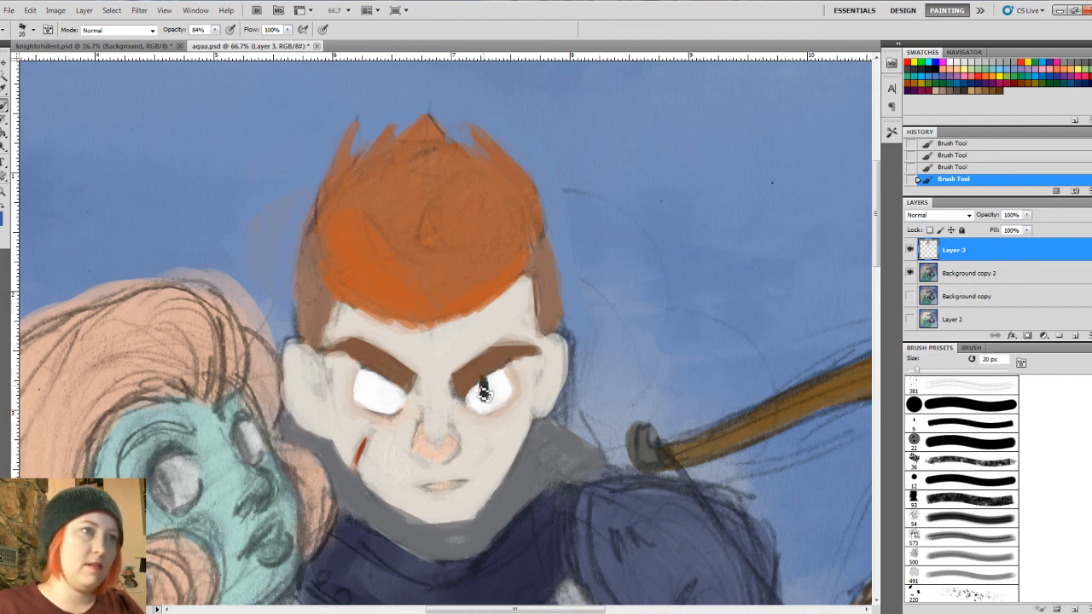
{"action": "left_click_drag", "start_coordinate": [378, 381], "coordinate": [385, 403]}
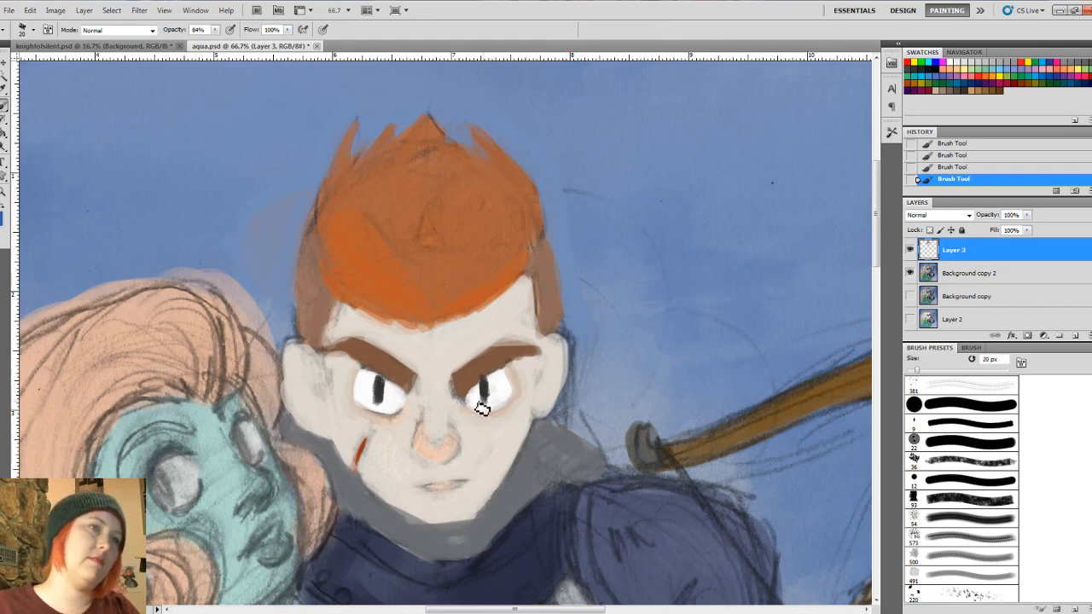
Step: Step back through the history to undo the recent pupil strokes in the archer's eyes
{"action": "left_click", "coordinate": [970, 155]}
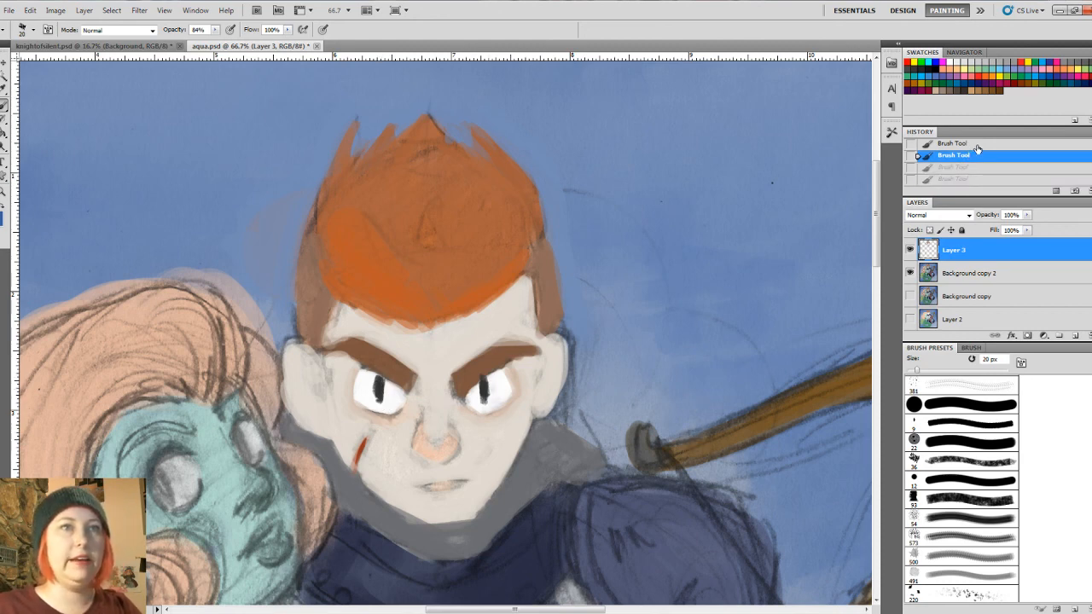
{"action": "left_click", "coordinate": [978, 145]}
{"action": "scroll", "coordinate": [1070, 153], "scroll_direction": "up", "scroll_amount": 2}
{"action": "left_click", "coordinate": [1009, 159]}
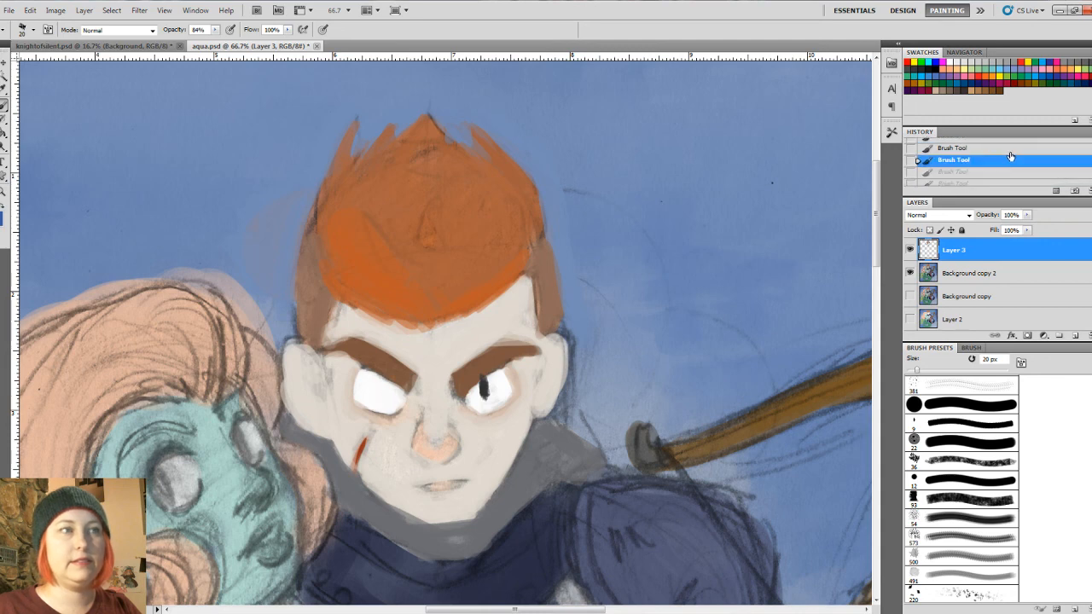
{"action": "key", "text": "ctrl+alt+z"}
{"action": "scroll", "coordinate": [1030, 161], "scroll_direction": "up", "scroll_amount": 2}
{"action": "left_click", "coordinate": [999, 179]}
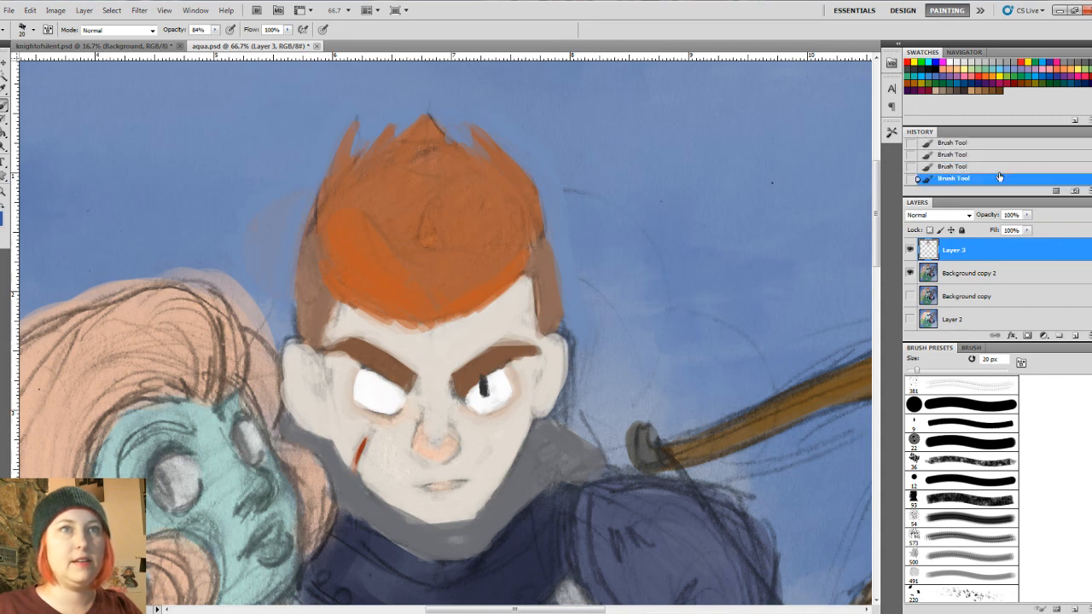
{"action": "left_click", "coordinate": [999, 168]}
{"action": "left_click", "coordinate": [999, 157]}
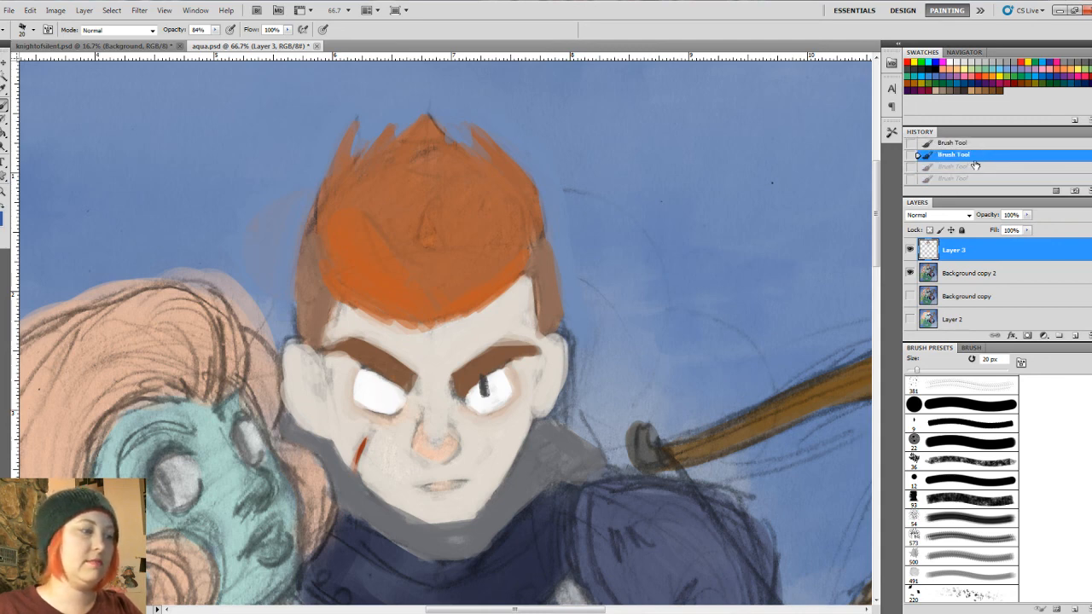
Step: Revert to the history state before the remaining dark pupil stroke in the archer's eye nearer the bow
{"action": "left_click", "coordinate": [975, 145]}
{"action": "scroll", "coordinate": [1087, 147], "scroll_direction": "up", "scroll_amount": 2}
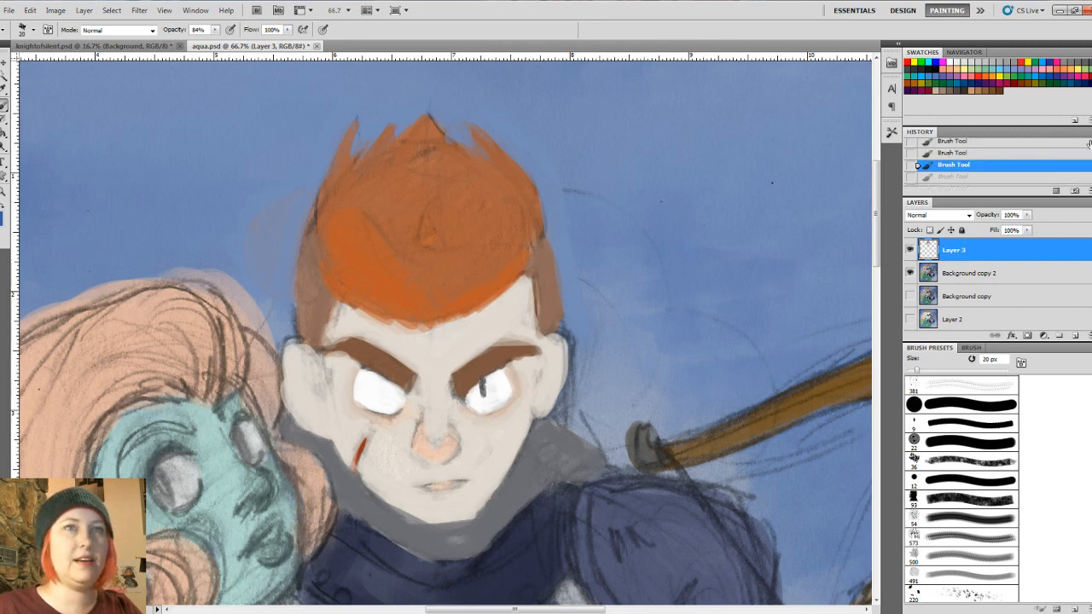
{"action": "left_click", "coordinate": [1003, 154]}
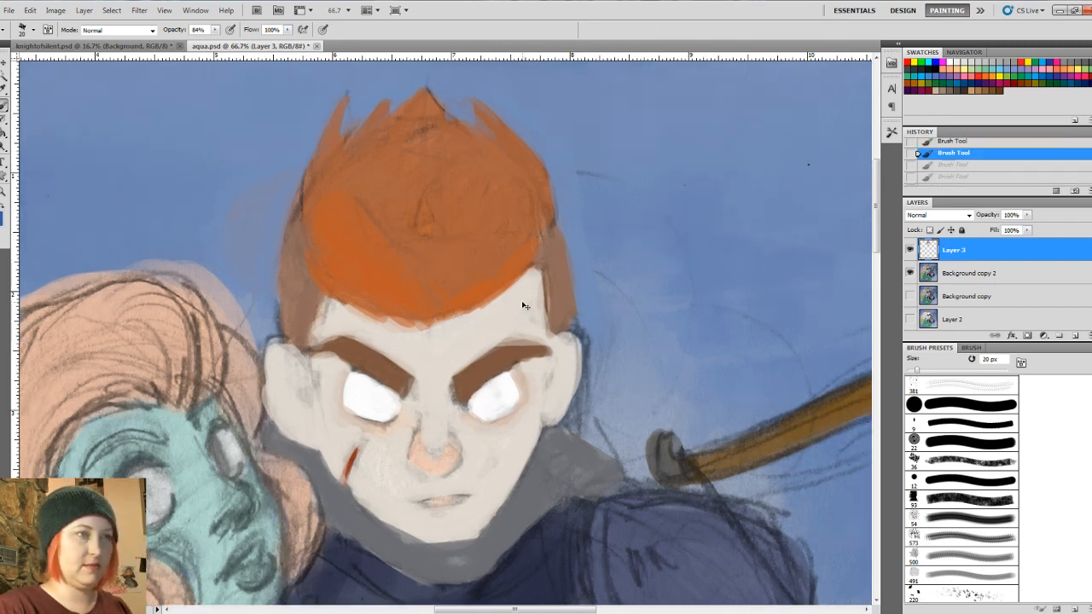
Step: Paint a dark vertical pupil and a curved lower rim on the archer's eye nearer the bow with a 10 px brush, redoing the first rim stroke
{"action": "key", "text": "ctrl+plus"}
{"action": "scroll", "coordinate": [571, 380], "scroll_direction": "down", "scroll_amount": 2}
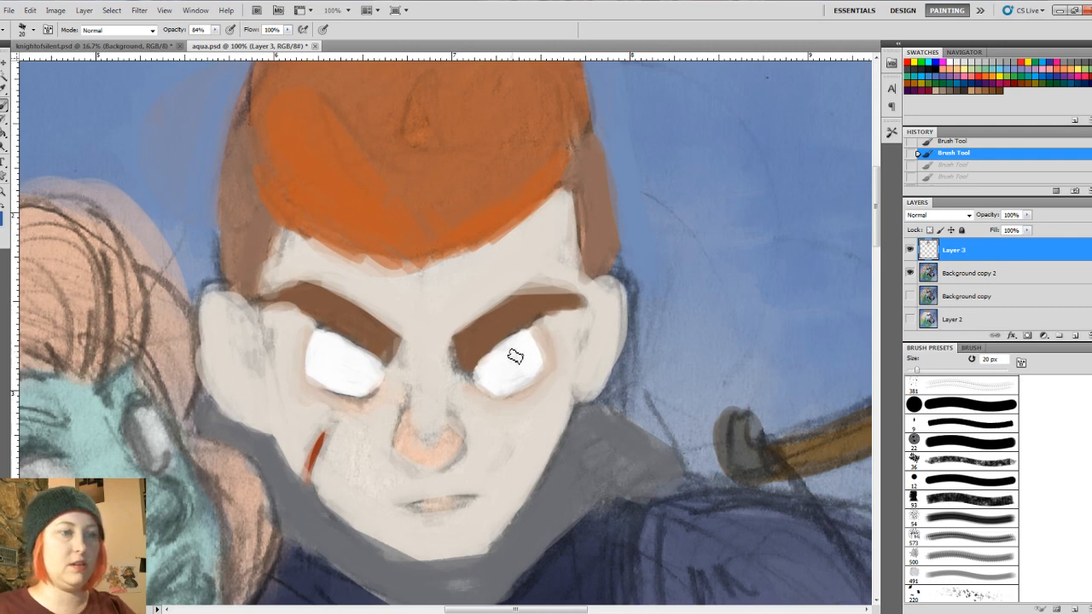
{"action": "key", "text": "bracketleft"}
{"action": "mouse_move", "coordinate": [505, 372]}
{"action": "left_mouse_down"}
{"action": "mouse_move", "coordinate": [510, 345]}
{"action": "mouse_move", "coordinate": [510, 375]}
{"action": "mouse_move", "coordinate": [507, 350]}
{"action": "mouse_move", "coordinate": [491, 393]}
{"action": "mouse_move", "coordinate": [522, 391]}
{"action": "left_mouse_up"}
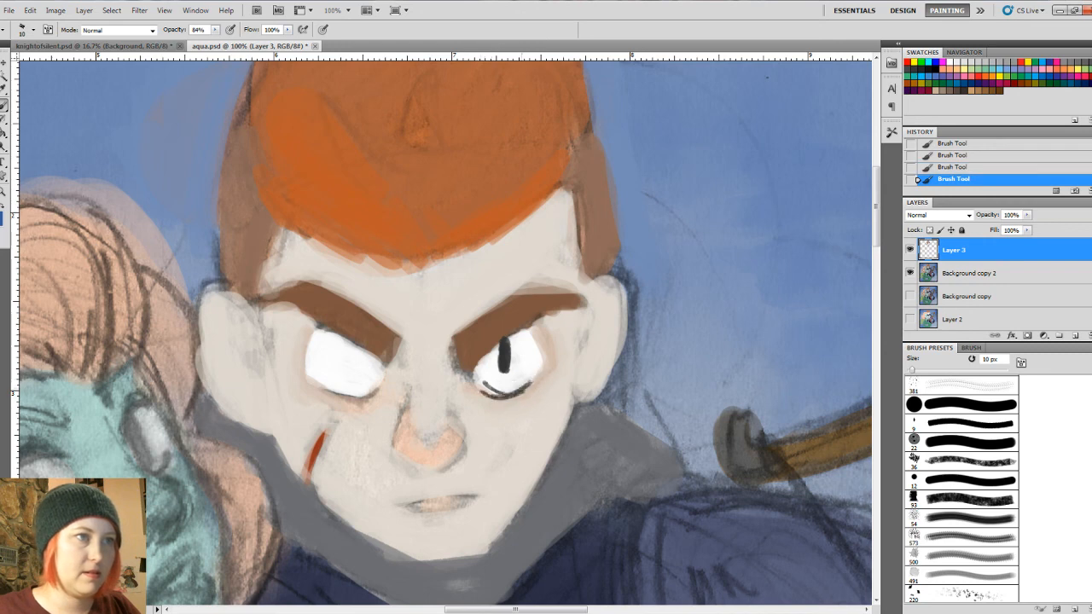
{"action": "left_click", "coordinate": [978, 156]}
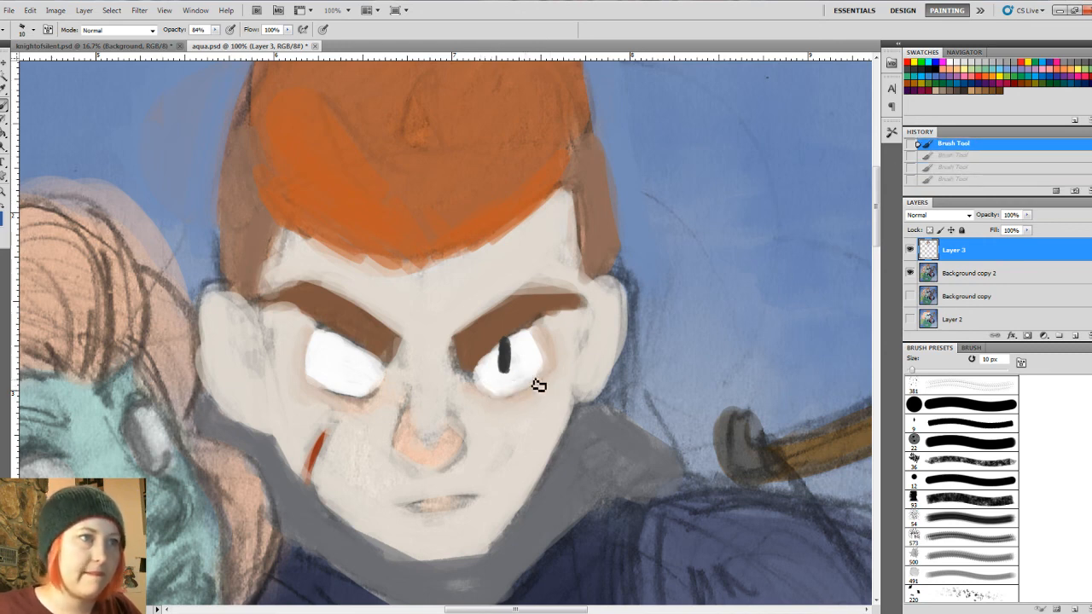
{"action": "mouse_move", "coordinate": [487, 385]}
{"action": "left_mouse_down"}
{"action": "mouse_move", "coordinate": [520, 389]}
{"action": "mouse_move", "coordinate": [486, 399]}
{"action": "mouse_move", "coordinate": [545, 373]}
{"action": "mouse_move", "coordinate": [507, 399]}
{"action": "mouse_move", "coordinate": [544, 367]}
{"action": "left_mouse_up"}
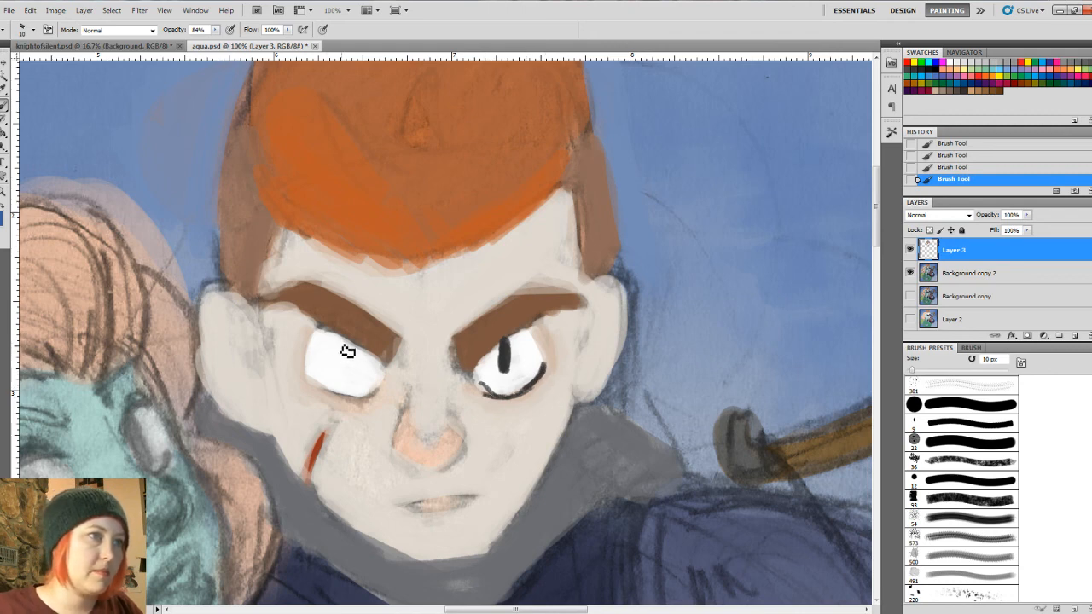
Step: Paint a matching dark pupil and rim on the archer's eye nearer the mermaid, and extend the other eye's rim around its outer side
{"action": "mouse_move", "coordinate": [345, 338]}
{"action": "left_mouse_down"}
{"action": "mouse_move", "coordinate": [349, 377]}
{"action": "mouse_move", "coordinate": [353, 353]}
{"action": "mouse_move", "coordinate": [356, 365]}
{"action": "mouse_move", "coordinate": [322, 367]}
{"action": "mouse_move", "coordinate": [336, 394]}
{"action": "left_mouse_up"}
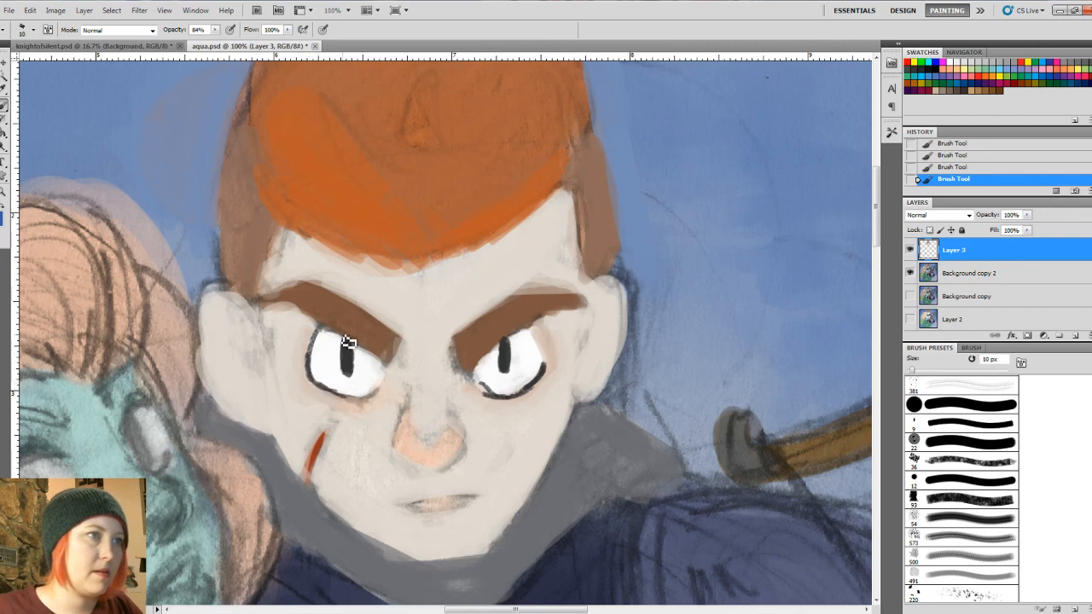
{"action": "mouse_move", "coordinate": [370, 352]}
{"action": "left_mouse_down"}
{"action": "mouse_move", "coordinate": [344, 345]}
{"action": "mouse_move", "coordinate": [383, 356]}
{"action": "left_mouse_up"}
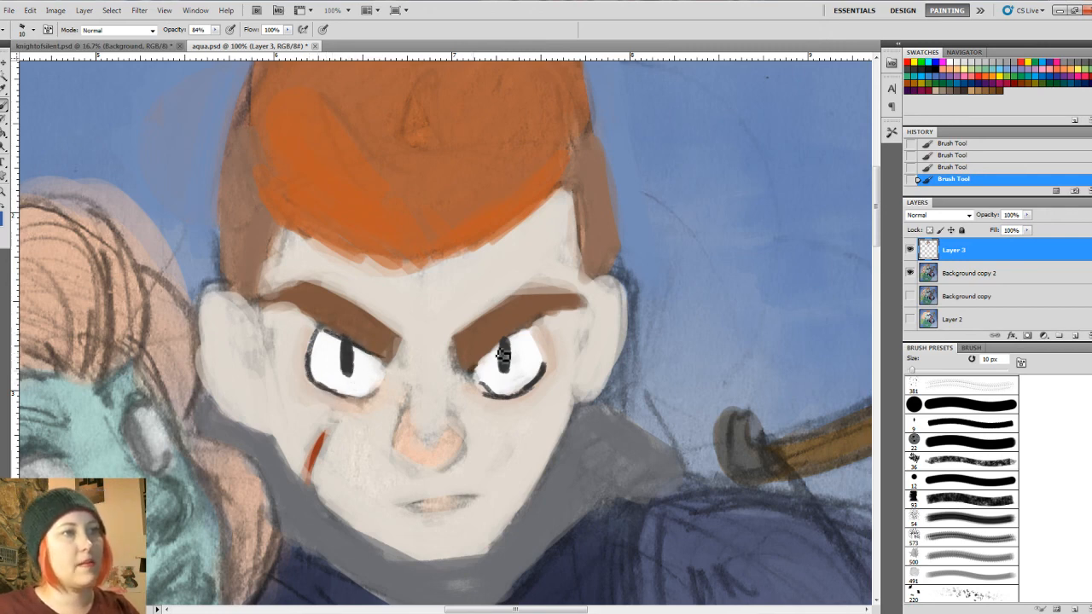
{"action": "mouse_move", "coordinate": [475, 372]}
{"action": "left_mouse_down"}
{"action": "mouse_move", "coordinate": [510, 336]}
{"action": "mouse_move", "coordinate": [536, 349]}
{"action": "left_mouse_up"}
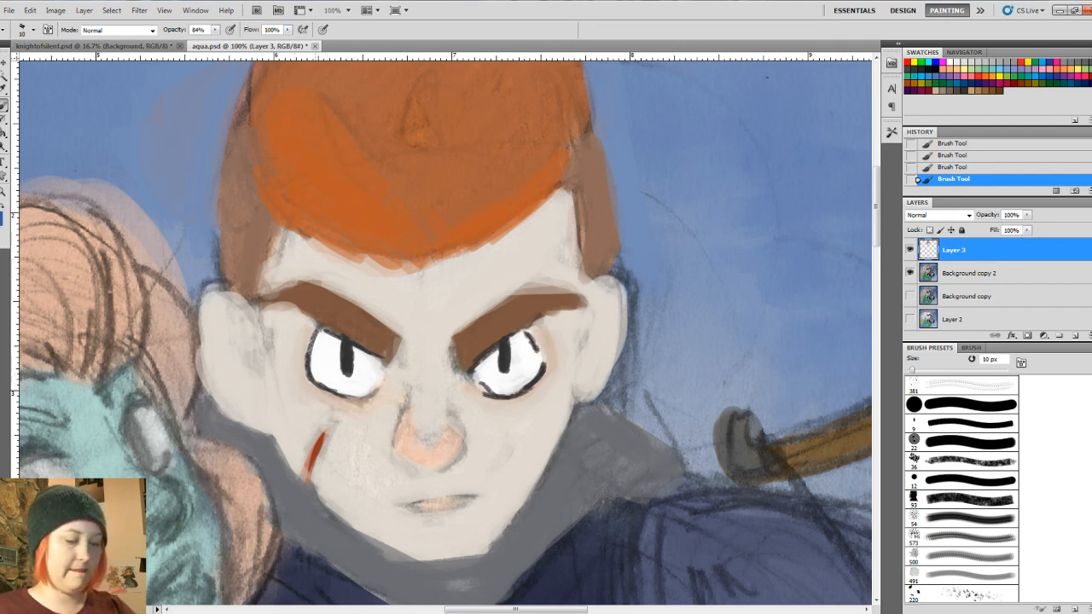
Step: Enable the brush's Transfer option with pen-pressure opacity and flow, and soften the area around the archer's eyes using a sampled skin tone
{"action": "key", "text": "bracketright"}
{"action": "key", "text": "bracketright"}
{"action": "key", "text": "bracketright"}
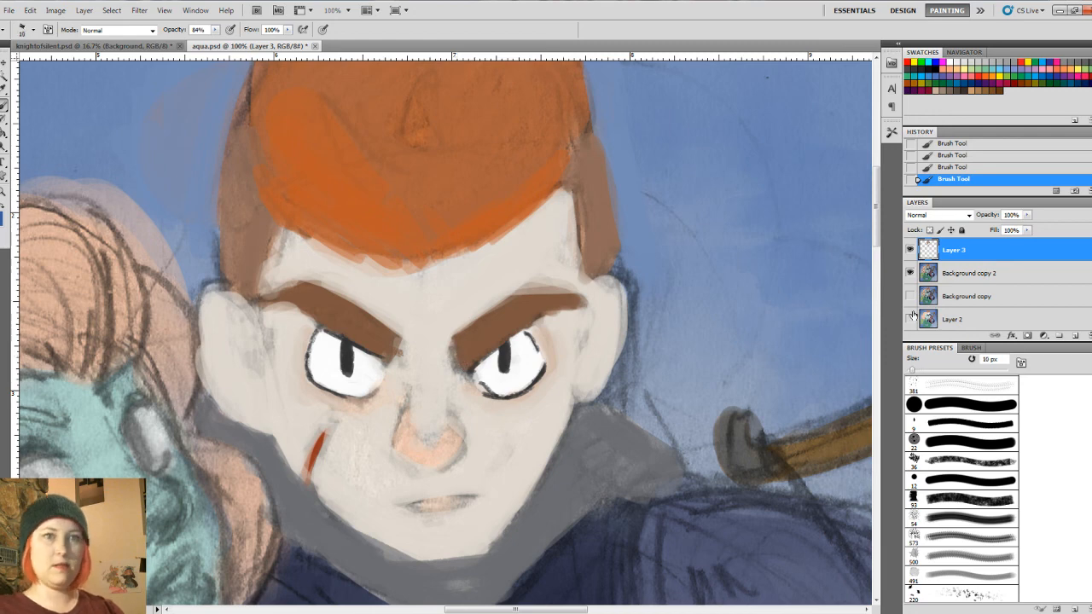
{"action": "left_click", "coordinate": [972, 348]}
{"action": "left_click", "coordinate": [915, 450]}
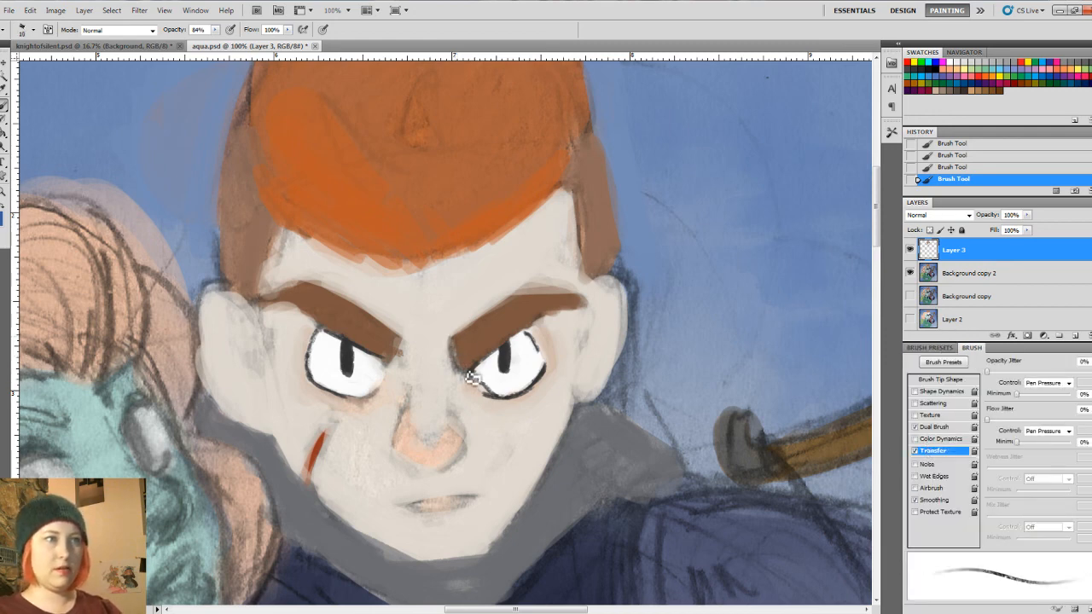
{"action": "left_click", "coordinate": [551, 347], "text": "alt"}
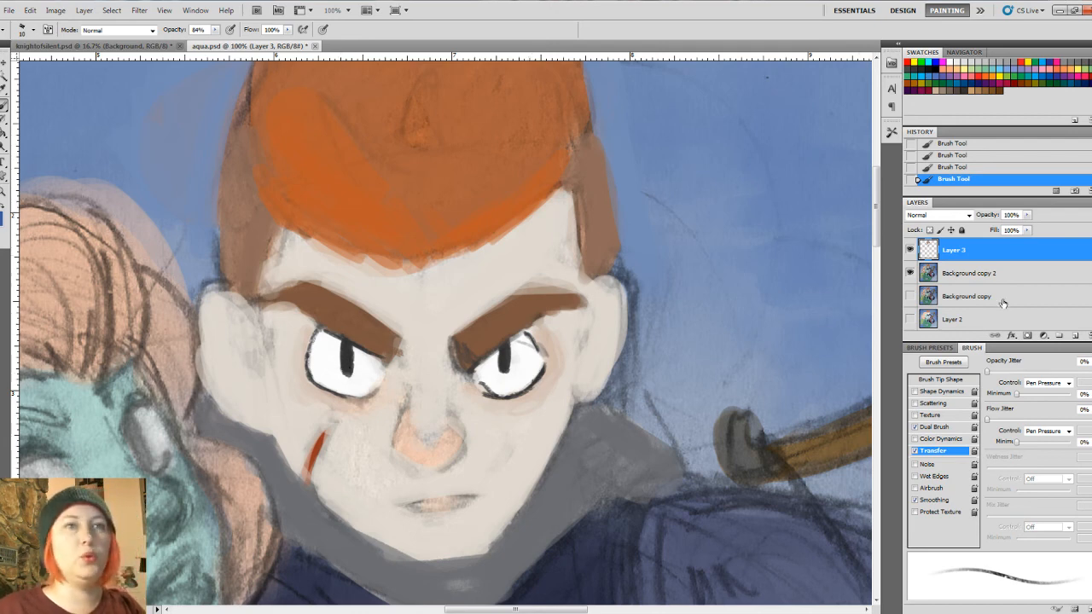
Step: Set the foreground colour to a pale blue and recolour the pupil of the archer's eye nearer the mermaid
{"action": "left_click", "coordinate": [2, 213]}
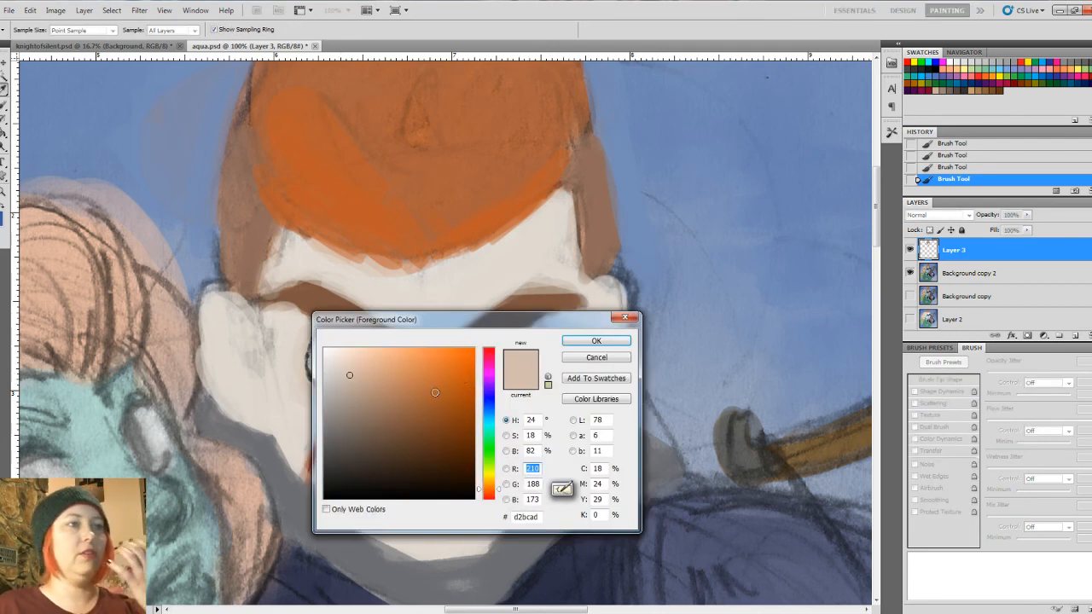
{"action": "left_click", "coordinate": [490, 423]}
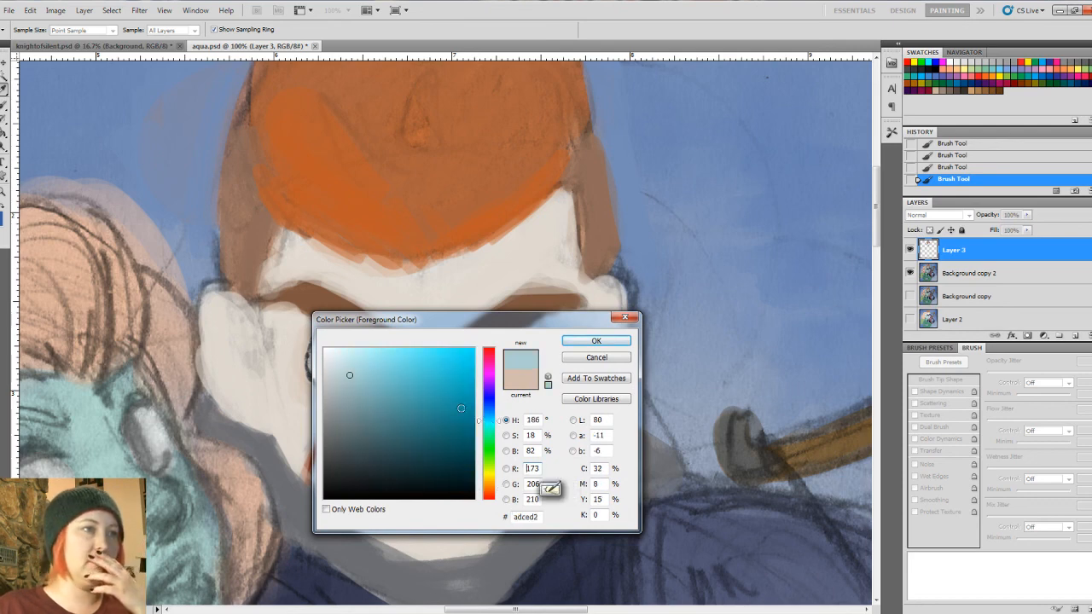
{"action": "left_click_drag", "start_coordinate": [350, 375], "coordinate": [346, 344]}
{"action": "left_click", "coordinate": [570, 341]}
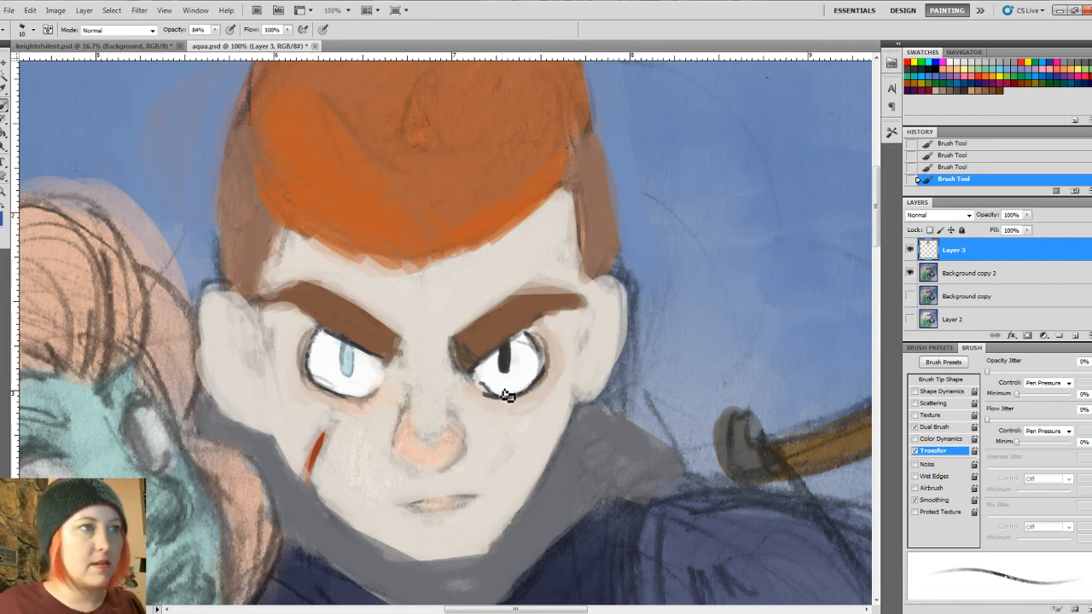
Step: Outline the archer's nose in dark grey, thickening the strokes with a 20 px brush, and clean up the skin inside the contour
{"action": "mouse_move", "coordinate": [406, 418]}
{"action": "left_mouse_down"}
{"action": "mouse_move", "coordinate": [391, 460]}
{"action": "mouse_move", "coordinate": [397, 446]}
{"action": "mouse_move", "coordinate": [401, 469]}
{"action": "mouse_move", "coordinate": [445, 487]}
{"action": "mouse_move", "coordinate": [469, 461]}
{"action": "left_mouse_up"}
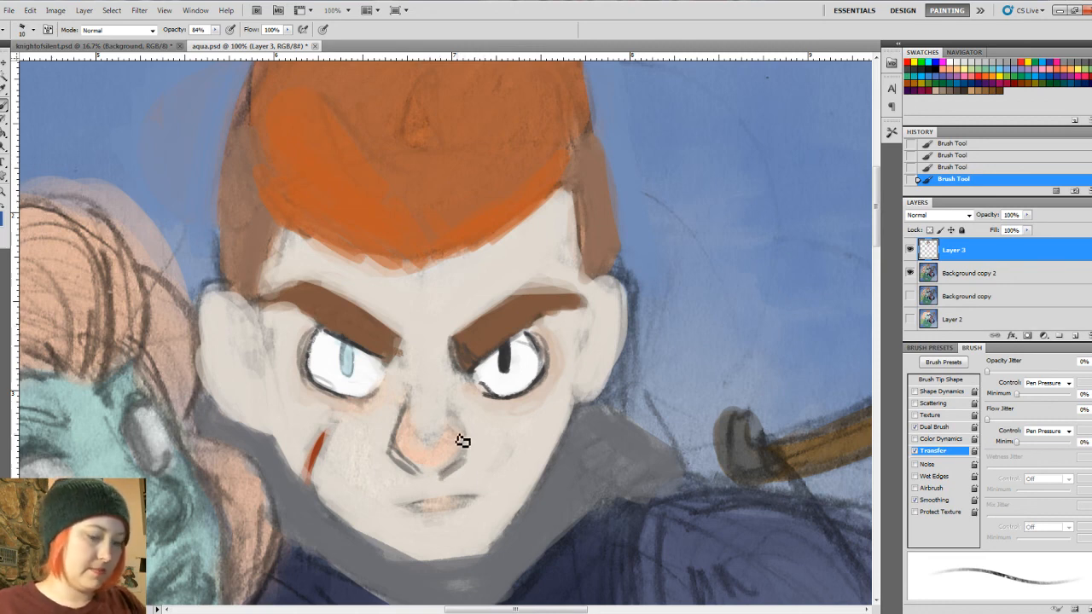
{"action": "key", "text": "]"}
{"action": "key", "text": "]"}
{"action": "mouse_move", "coordinate": [406, 423]}
{"action": "left_mouse_down"}
{"action": "mouse_move", "coordinate": [394, 453]}
{"action": "mouse_move", "coordinate": [407, 413]}
{"action": "mouse_move", "coordinate": [395, 443]}
{"action": "mouse_move", "coordinate": [426, 479]}
{"action": "mouse_move", "coordinate": [458, 476]}
{"action": "mouse_move", "coordinate": [447, 484]}
{"action": "mouse_move", "coordinate": [464, 459]}
{"action": "mouse_move", "coordinate": [450, 417]}
{"action": "mouse_move", "coordinate": [431, 471]}
{"action": "left_mouse_up"}
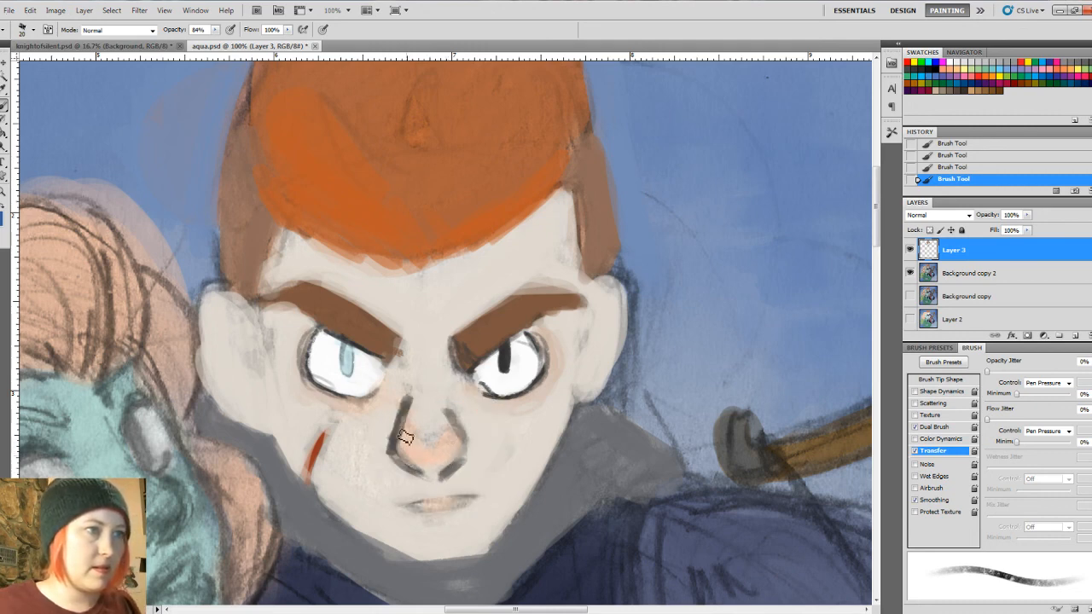
{"action": "mouse_move", "coordinate": [406, 433]}
{"action": "left_mouse_down"}
{"action": "mouse_move", "coordinate": [401, 445]}
{"action": "mouse_move", "coordinate": [423, 468]}
{"action": "mouse_move", "coordinate": [455, 462]}
{"action": "left_mouse_up"}
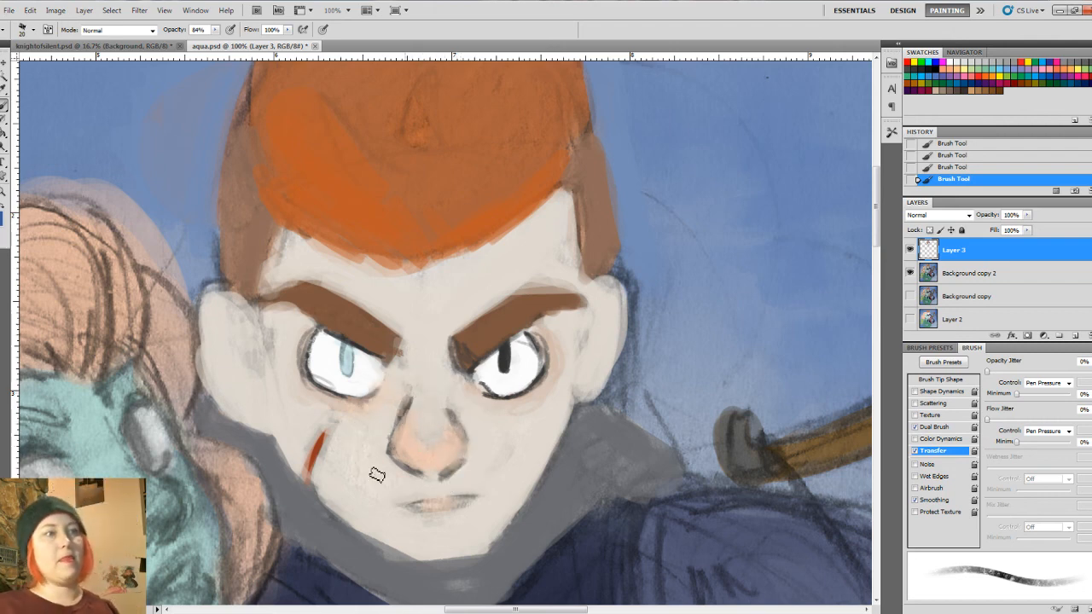
Step: Choose a muted purple and paint soft shadows around both of the archer's eyes and beneath the nose with the 20 px brush
{"action": "left_click", "coordinate": [1, 205]}
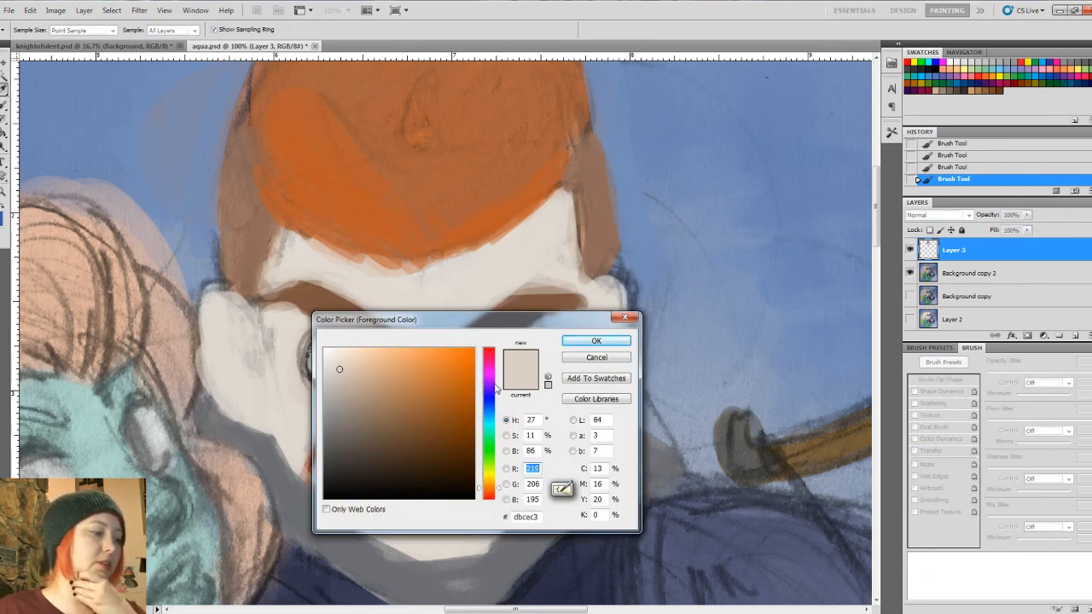
{"action": "left_click", "coordinate": [496, 382]}
{"action": "mouse_move", "coordinate": [339, 369]}
{"action": "left_mouse_down"}
{"action": "mouse_move", "coordinate": [354, 378]}
{"action": "mouse_move", "coordinate": [351, 409]}
{"action": "left_mouse_up"}
{"action": "left_click", "coordinate": [596, 342]}
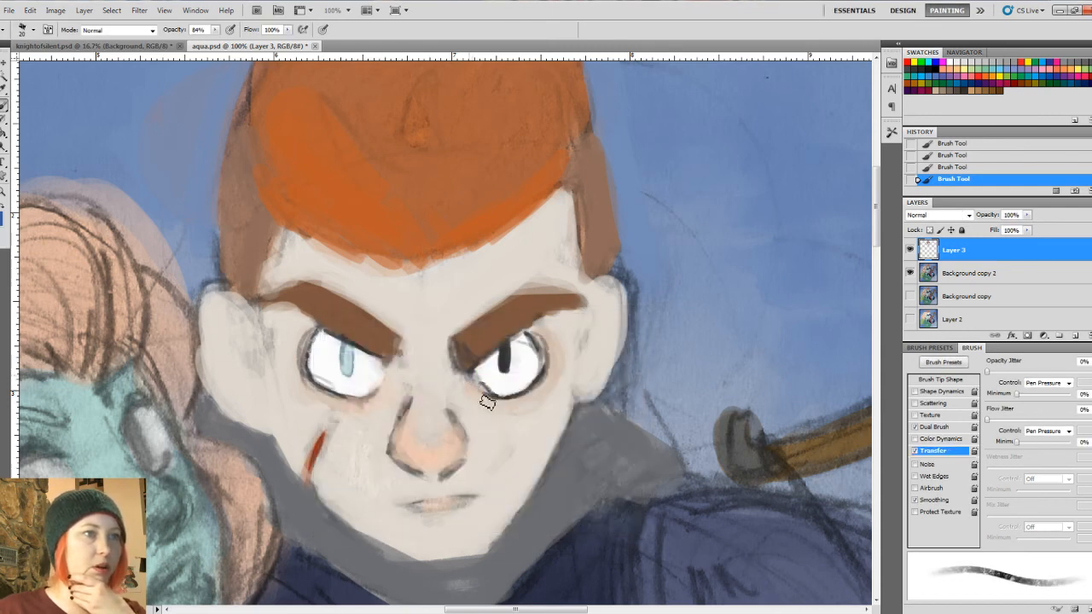
{"action": "left_click_drag", "start_coordinate": [488, 401], "coordinate": [475, 385]}
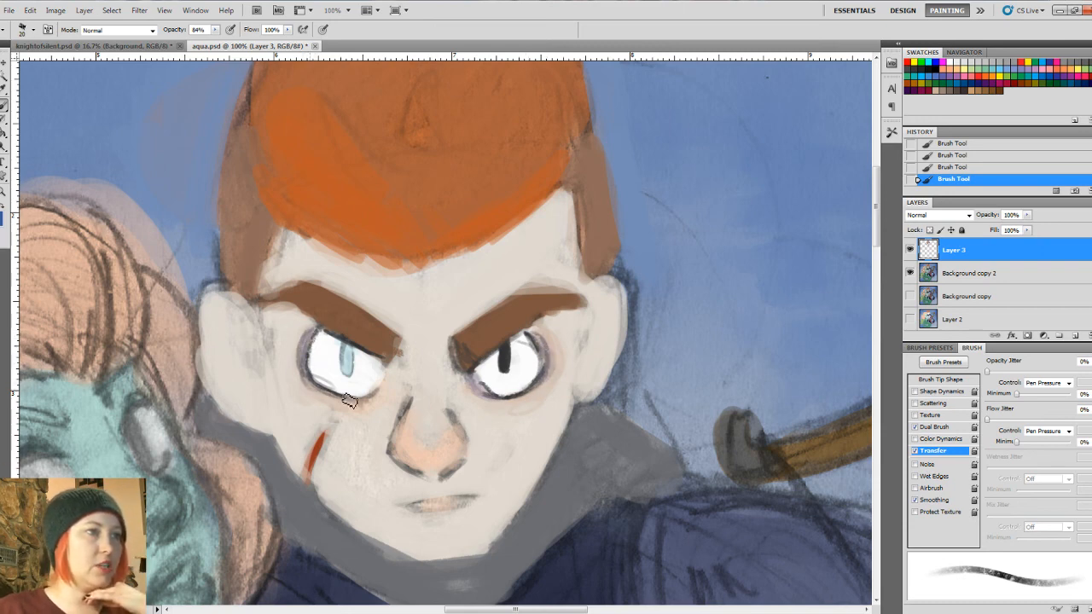
{"action": "mouse_move", "coordinate": [350, 401]}
{"action": "left_mouse_down"}
{"action": "mouse_move", "coordinate": [361, 410]}
{"action": "mouse_move", "coordinate": [388, 383]}
{"action": "left_mouse_up"}
{"action": "mouse_move", "coordinate": [426, 486]}
{"action": "left_mouse_down"}
{"action": "mouse_move", "coordinate": [444, 477]}
{"action": "mouse_move", "coordinate": [424, 485]}
{"action": "left_mouse_up"}
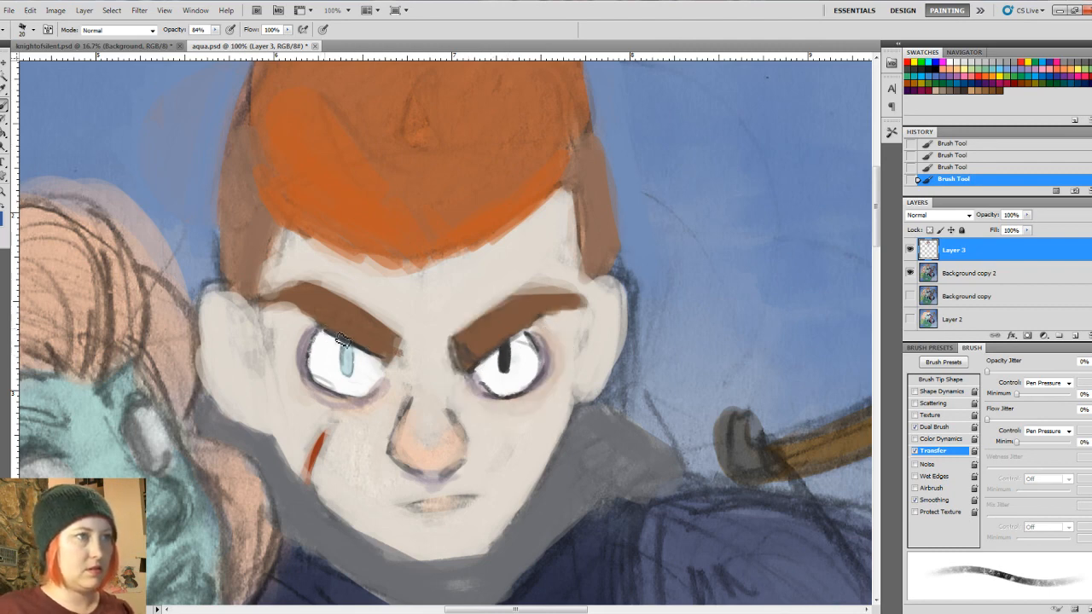
Step: Darken the edges of the eyebrows' inner ends with a finer brush and trim the lower end of the dark pupil with white
{"action": "key", "text": "bracketleft"}
{"action": "key", "text": "bracketleft"}
{"action": "key", "text": "bracketleft"}
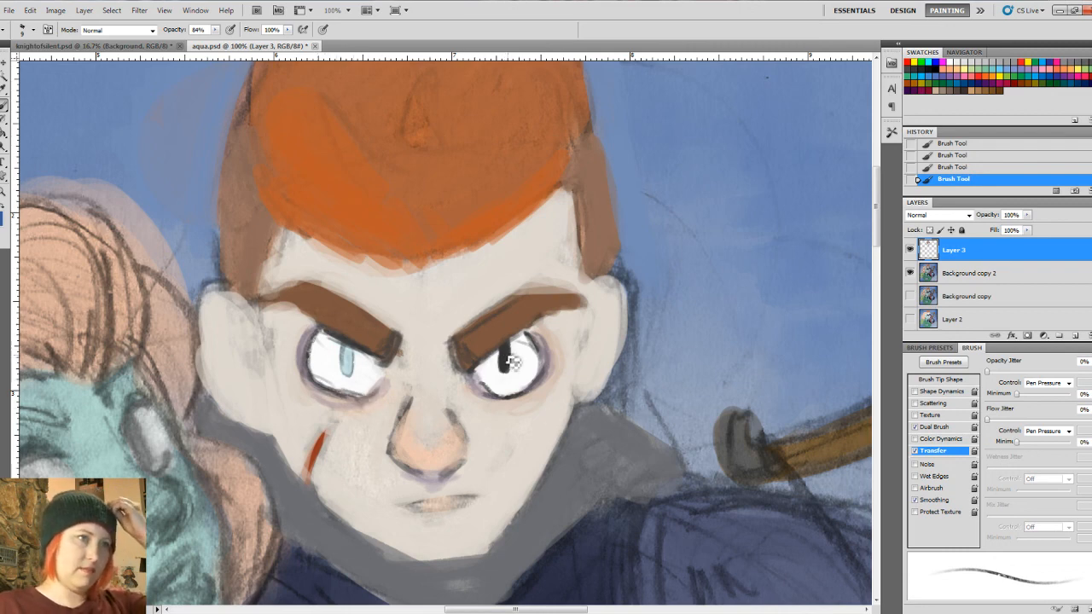
{"action": "mouse_move", "coordinate": [499, 386]}
{"action": "left_mouse_down"}
{"action": "mouse_move", "coordinate": [504, 365]}
{"action": "mouse_move", "coordinate": [518, 364]}
{"action": "mouse_move", "coordinate": [503, 367]}
{"action": "left_mouse_up"}
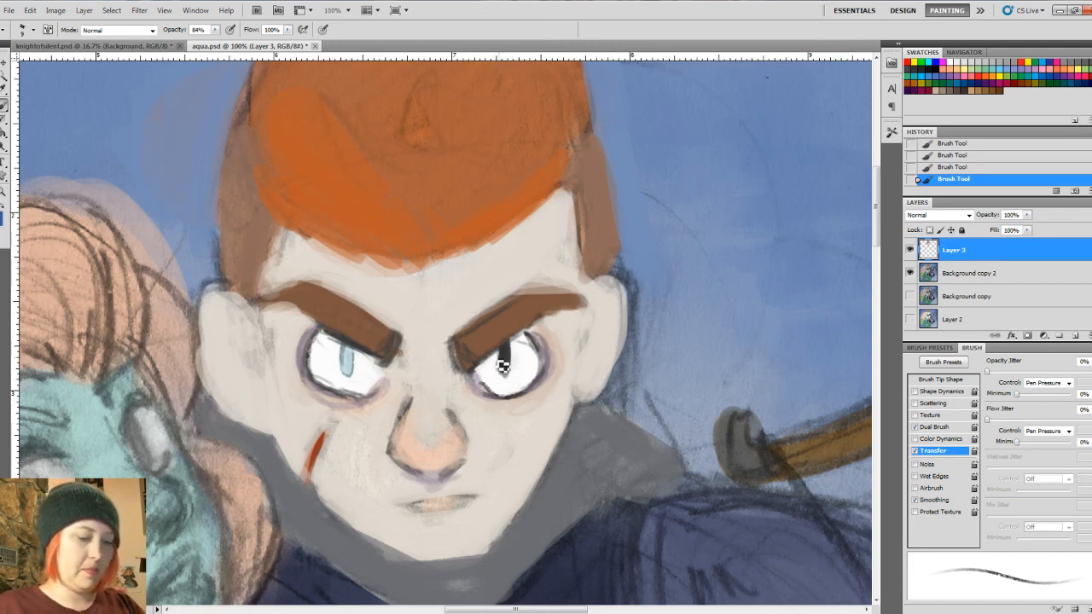
Step: Repaint the dark pupil with a 20 px brush, and widen the other eye's pupil using its sampled pale blue
{"action": "key", "text": "]"}
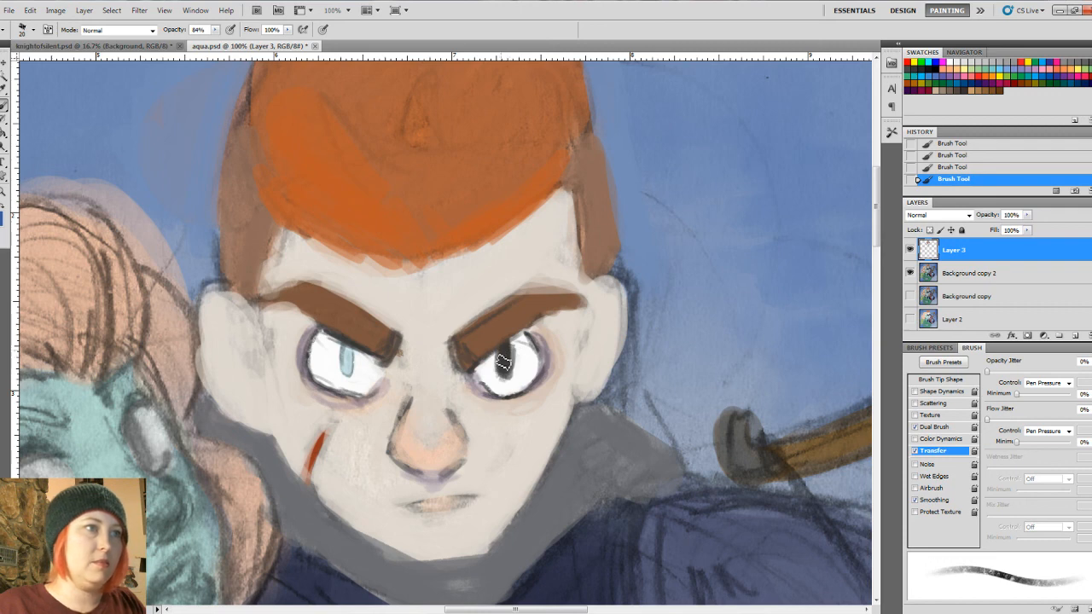
{"action": "left_click", "coordinate": [348, 359], "text": "alt"}
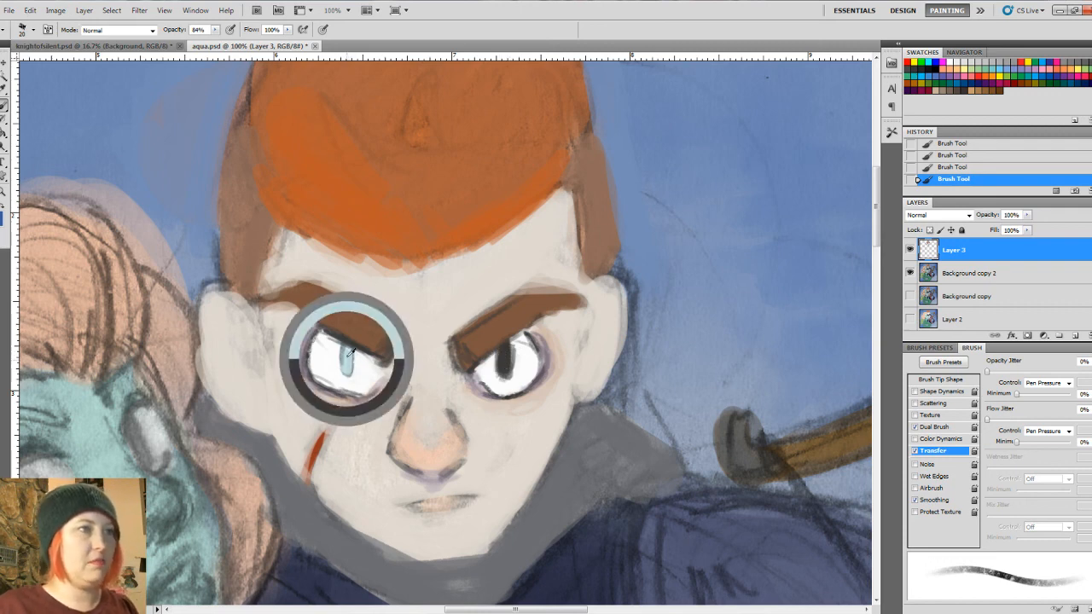
{"action": "left_click_drag", "start_coordinate": [348, 353], "coordinate": [345, 372]}
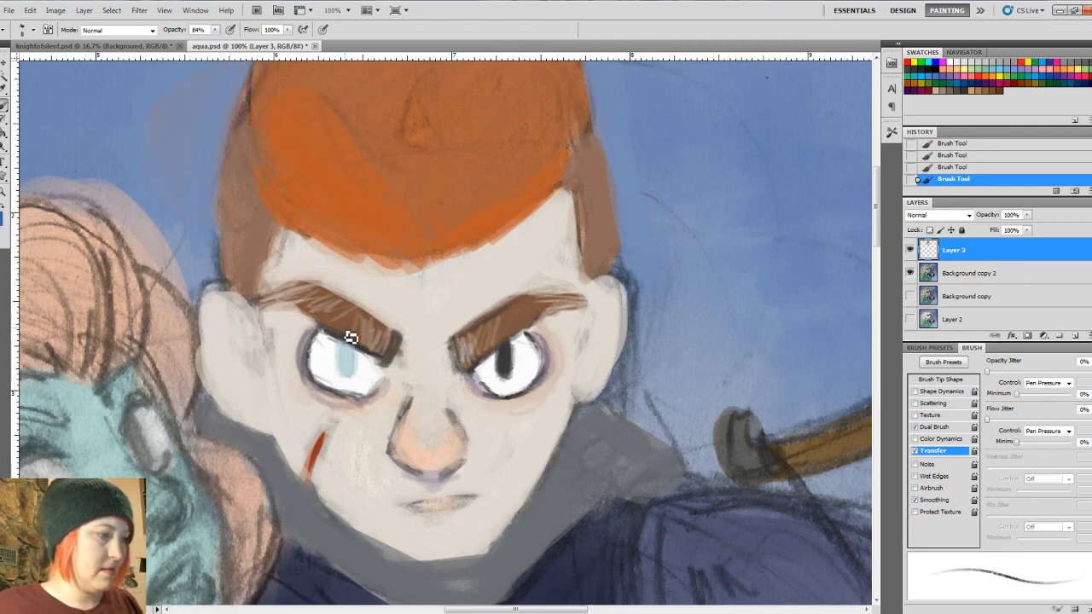
Step: Sample the muted purple around the eye and shade the far ear with a 25 px brush
{"action": "key", "text": "bracketright"}
{"action": "key", "text": "bracketright"}
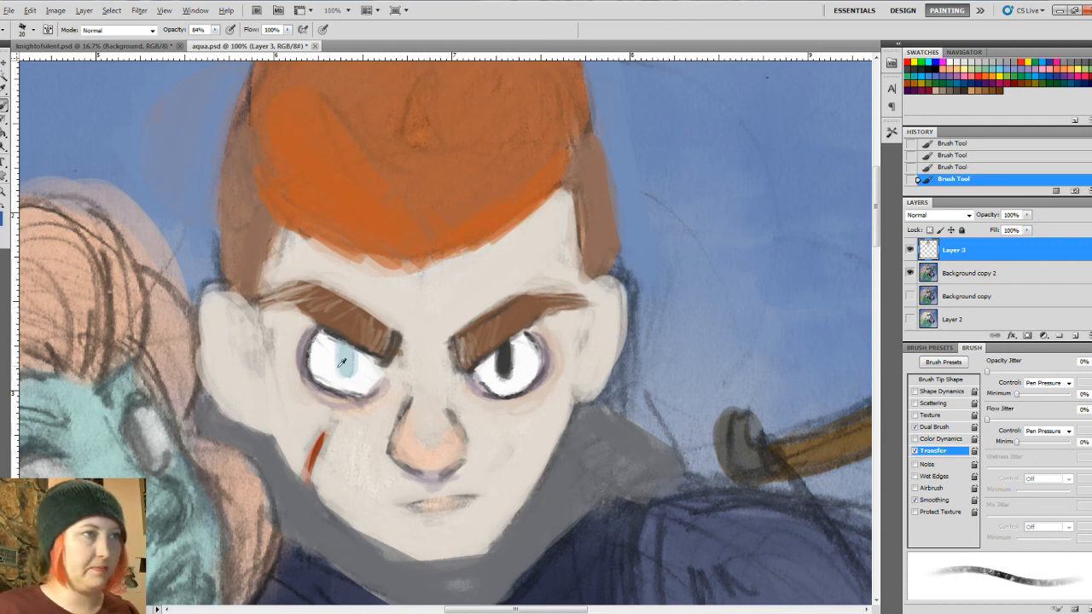
{"action": "left_click", "coordinate": [303, 353], "text": "alt"}
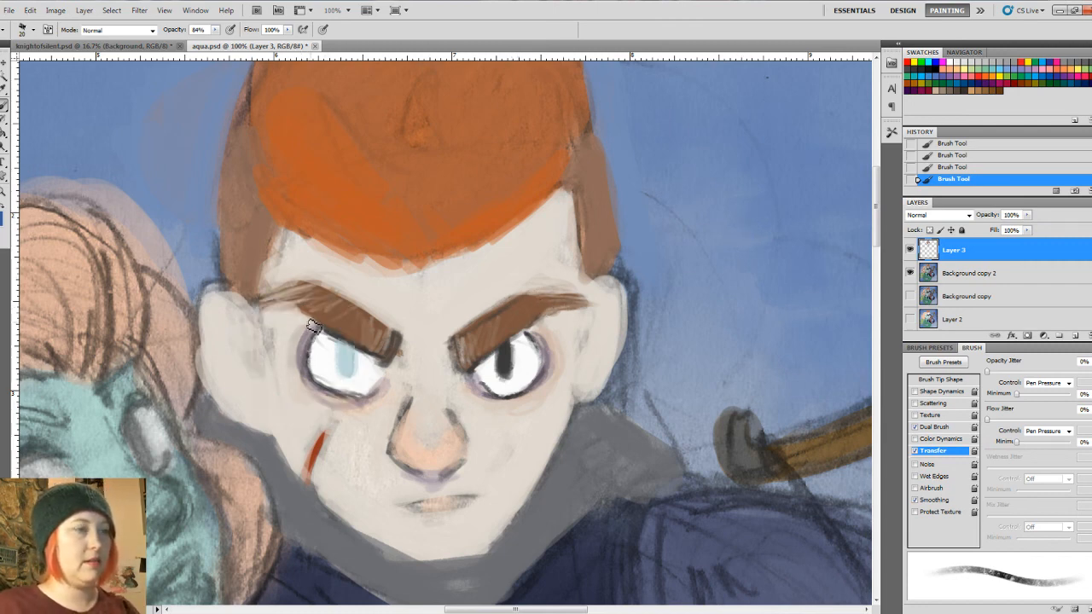
{"action": "key", "text": "bracketright"}
{"action": "mouse_move", "coordinate": [590, 302]}
{"action": "left_mouse_down"}
{"action": "mouse_move", "coordinate": [585, 399]}
{"action": "mouse_move", "coordinate": [609, 358]}
{"action": "mouse_move", "coordinate": [594, 365]}
{"action": "left_mouse_up"}
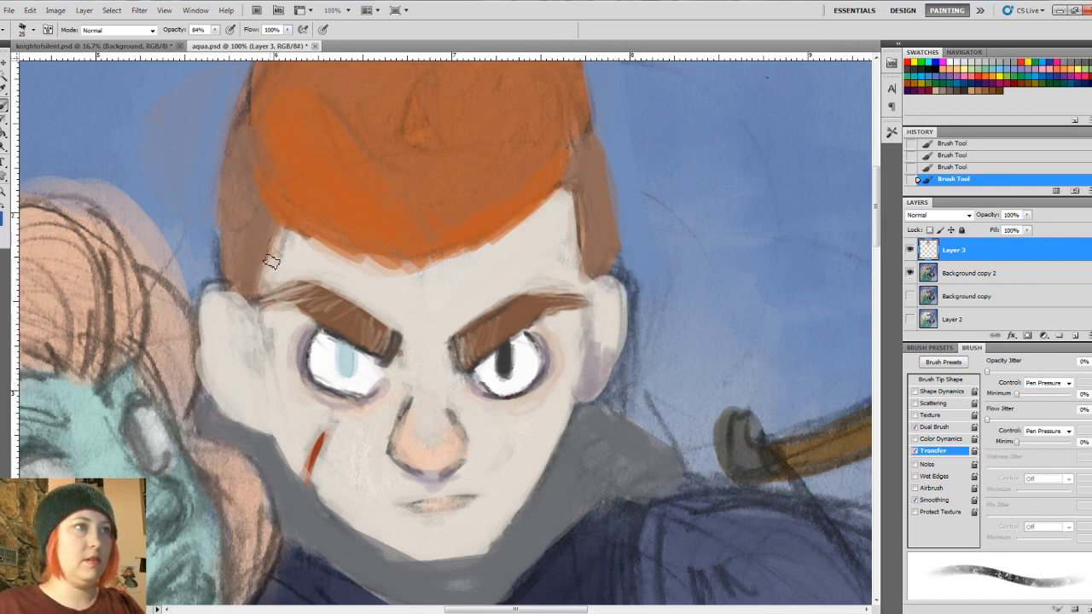
Step: Shade the forehead below the hairline and the nose bridge between the eyes with a 40 px brush
{"action": "key", "text": "bracketright"}
{"action": "key", "text": "bracketright"}
{"action": "mouse_move", "coordinate": [281, 240]}
{"action": "left_mouse_down"}
{"action": "mouse_move", "coordinate": [277, 276]}
{"action": "mouse_move", "coordinate": [292, 286]}
{"action": "mouse_move", "coordinate": [343, 262]}
{"action": "mouse_move", "coordinate": [352, 306]}
{"action": "mouse_move", "coordinate": [382, 303]}
{"action": "mouse_move", "coordinate": [436, 269]}
{"action": "mouse_move", "coordinate": [436, 309]}
{"action": "left_mouse_up"}
{"action": "mouse_move", "coordinate": [413, 367]}
{"action": "left_mouse_down"}
{"action": "mouse_move", "coordinate": [462, 413]}
{"action": "mouse_move", "coordinate": [474, 386]}
{"action": "left_mouse_up"}
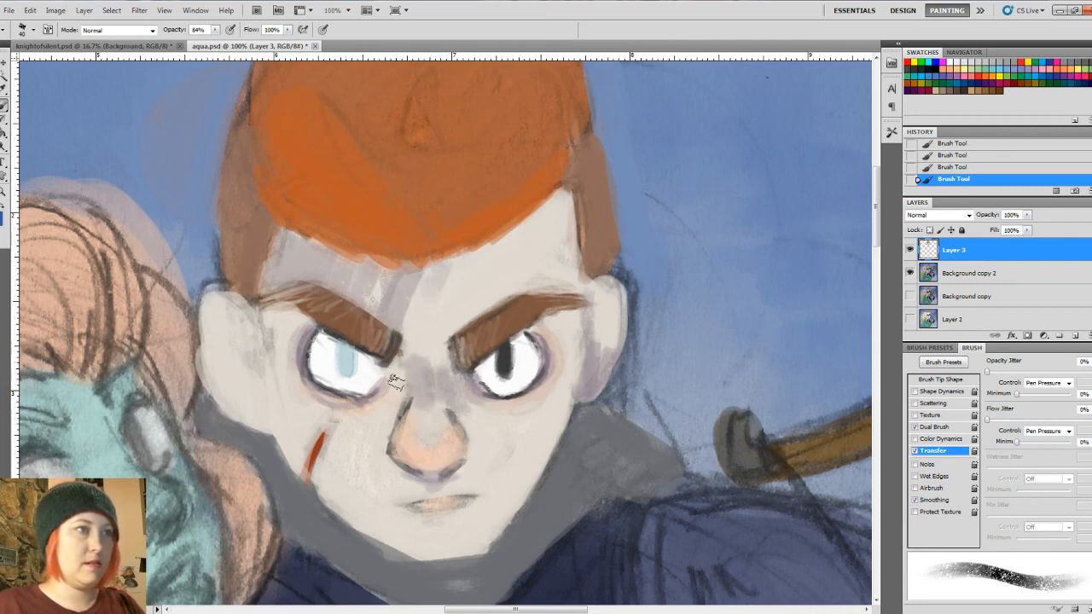
{"action": "mouse_move", "coordinate": [396, 383]}
{"action": "left_mouse_down"}
{"action": "mouse_move", "coordinate": [390, 371]}
{"action": "mouse_move", "coordinate": [367, 404]}
{"action": "left_mouse_up"}
{"action": "mouse_move", "coordinate": [410, 360]}
{"action": "left_mouse_down"}
{"action": "mouse_move", "coordinate": [419, 384]}
{"action": "mouse_move", "coordinate": [424, 363]}
{"action": "mouse_move", "coordinate": [474, 397]}
{"action": "left_mouse_up"}
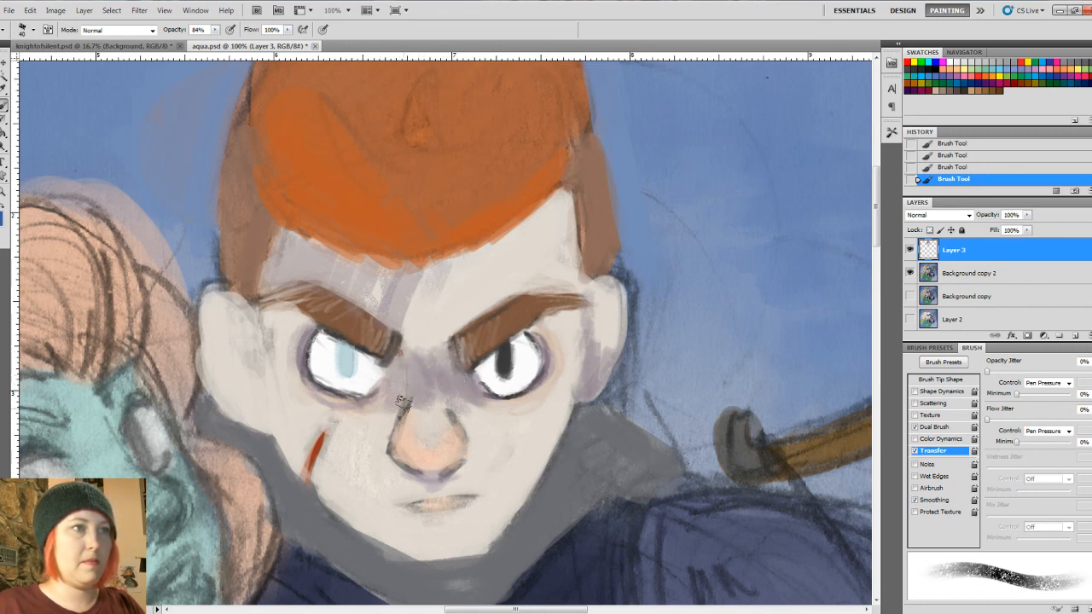
Step: Resample a tone from the face and deepen the shadows around the outer edges of both eye sockets
{"action": "left_click", "coordinate": [530, 440], "text": "alt"}
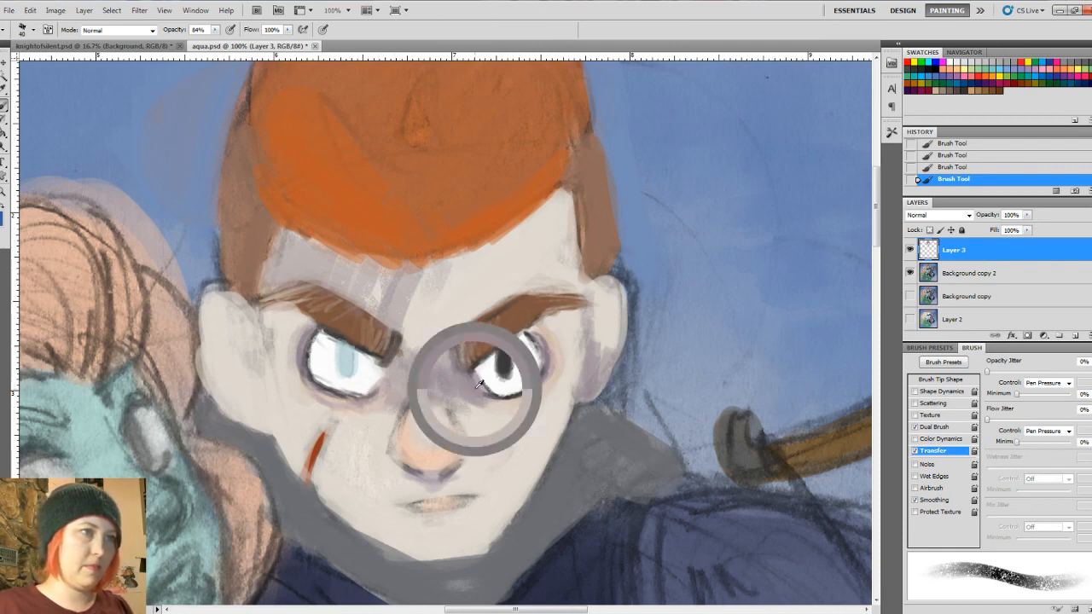
{"action": "mouse_move", "coordinate": [298, 327]}
{"action": "left_mouse_down"}
{"action": "mouse_move", "coordinate": [298, 394]}
{"action": "mouse_move", "coordinate": [312, 374]}
{"action": "left_mouse_up"}
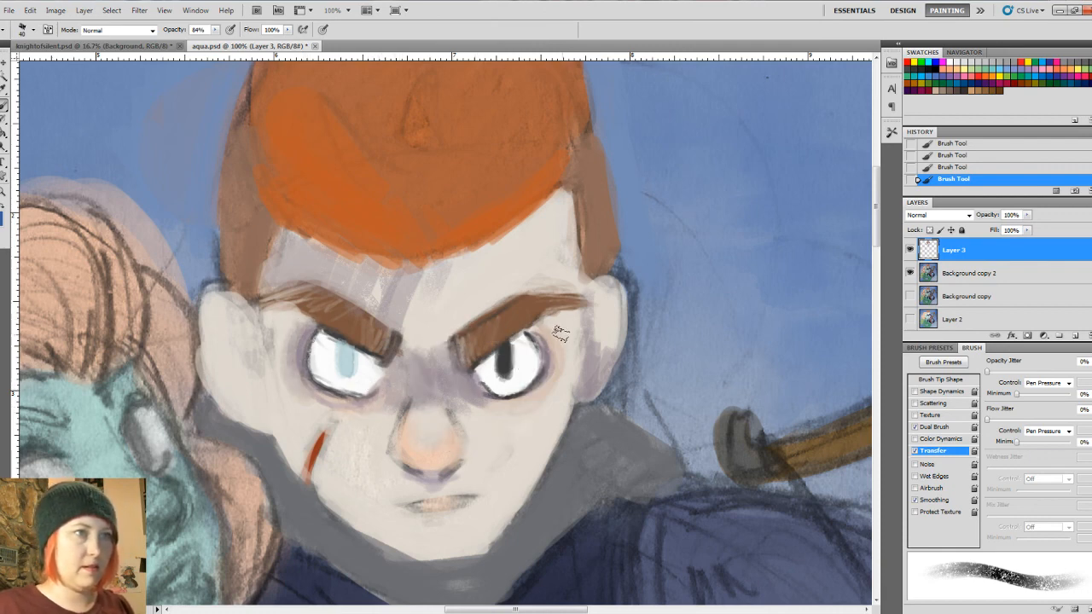
{"action": "mouse_move", "coordinate": [559, 333]}
{"action": "left_mouse_down"}
{"action": "mouse_move", "coordinate": [546, 367]}
{"action": "mouse_move", "coordinate": [556, 353]}
{"action": "left_mouse_up"}
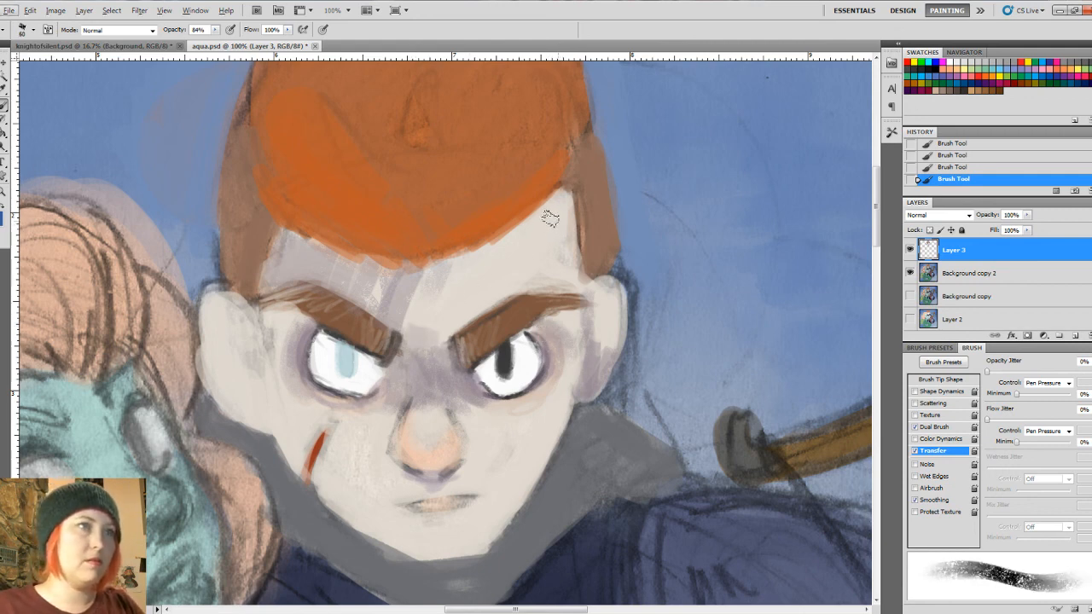
Step: Extend the purple shadow across the rest of the forehead and over both ears with a 60 px brush
{"action": "mouse_move", "coordinate": [555, 214]}
{"action": "left_mouse_down"}
{"action": "mouse_move", "coordinate": [559, 280]}
{"action": "mouse_move", "coordinate": [539, 275]}
{"action": "mouse_move", "coordinate": [508, 240]}
{"action": "mouse_move", "coordinate": [460, 249]}
{"action": "mouse_move", "coordinate": [442, 302]}
{"action": "mouse_move", "coordinate": [482, 306]}
{"action": "mouse_move", "coordinate": [533, 254]}
{"action": "mouse_move", "coordinate": [587, 273]}
{"action": "mouse_move", "coordinate": [609, 312]}
{"action": "mouse_move", "coordinate": [593, 307]}
{"action": "mouse_move", "coordinate": [619, 287]}
{"action": "left_mouse_up"}
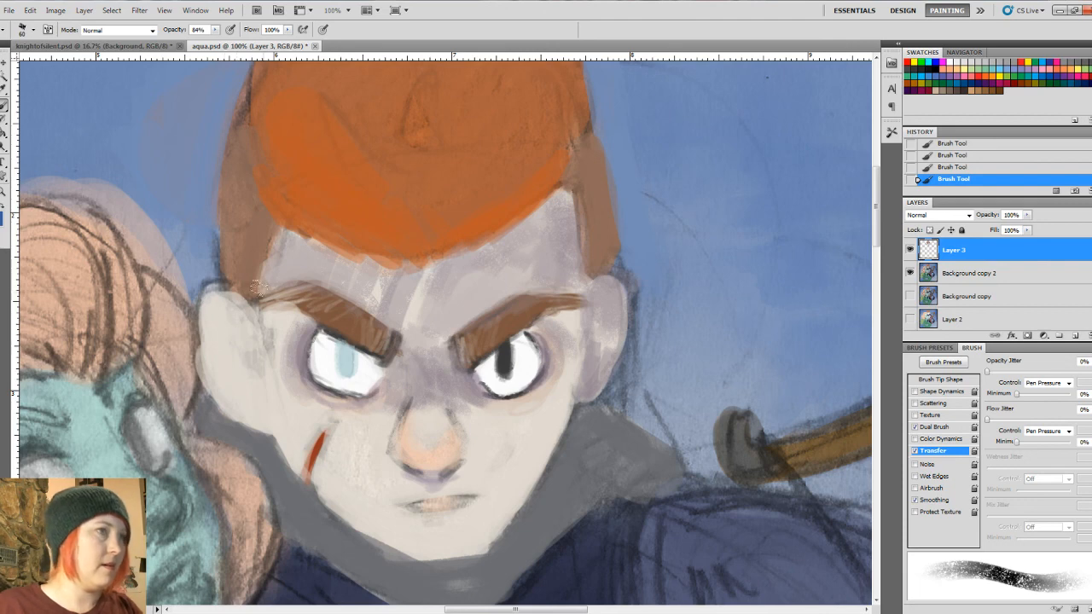
{"action": "mouse_move", "coordinate": [203, 309]}
{"action": "left_mouse_down"}
{"action": "mouse_move", "coordinate": [246, 334]}
{"action": "mouse_move", "coordinate": [281, 287]}
{"action": "mouse_move", "coordinate": [275, 334]}
{"action": "mouse_move", "coordinate": [298, 316]}
{"action": "left_mouse_up"}
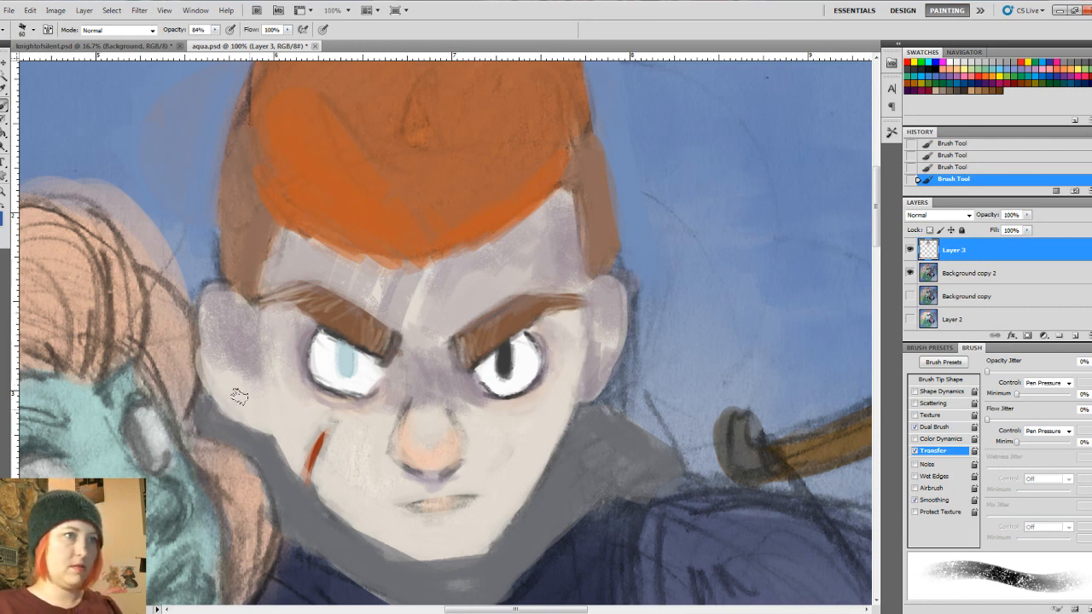
{"action": "key", "text": "ctrl+minus"}
{"action": "key", "text": "ctrl+minus"}
{"action": "key", "text": "ctrl+minus"}
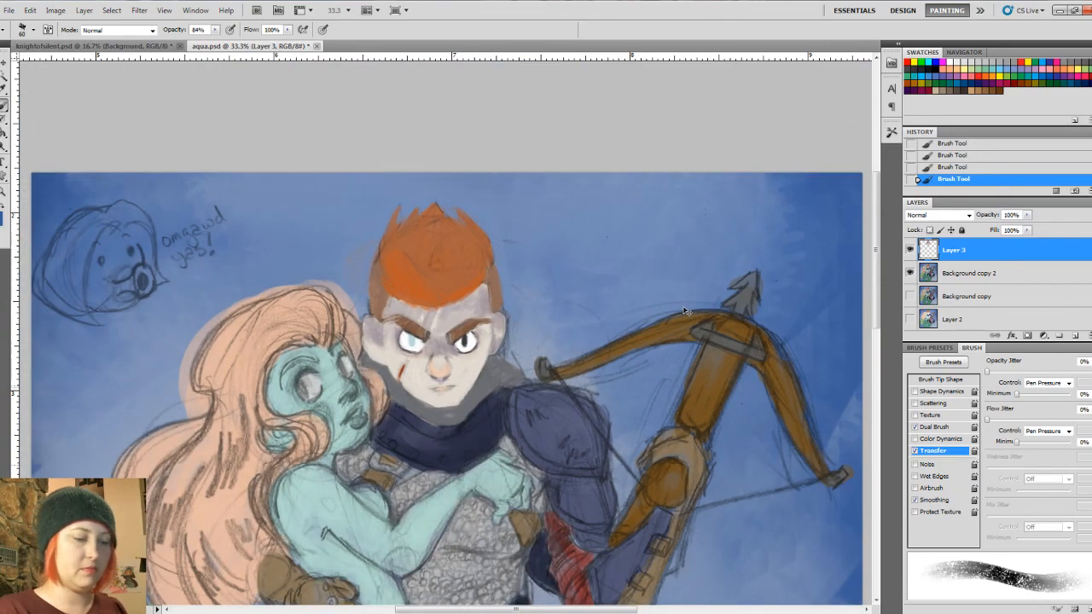
Step: Smooth the skin tone on the cheek between the scar and the nose with a 40 px brush
{"action": "key", "text": "ctrl+plus"}
{"action": "key", "text": "ctrl+plus"}
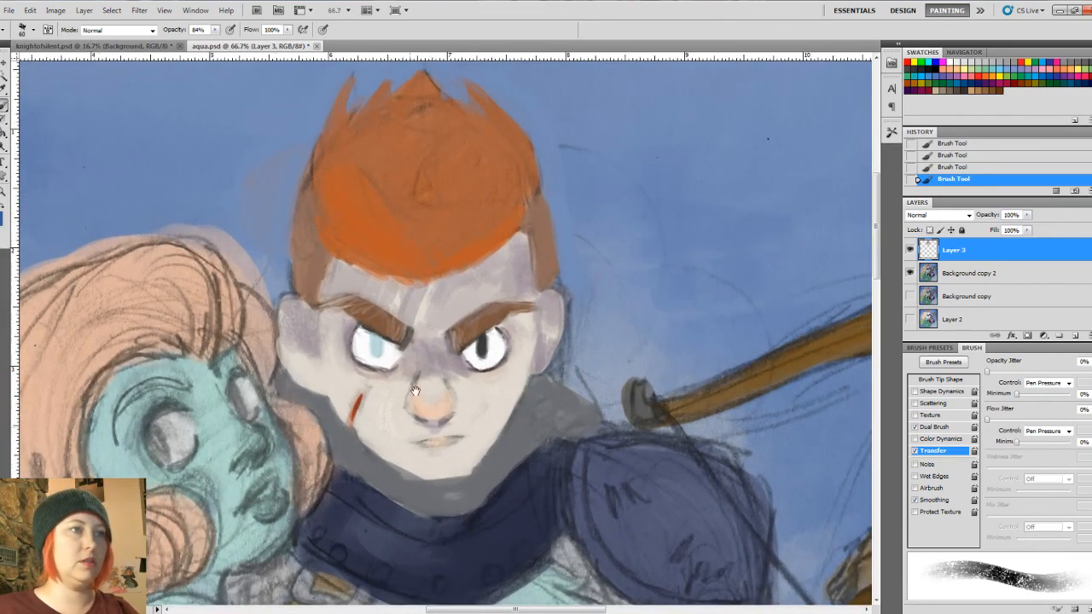
{"action": "scroll", "coordinate": [482, 307], "scroll_direction": "down", "scroll_amount": 3}
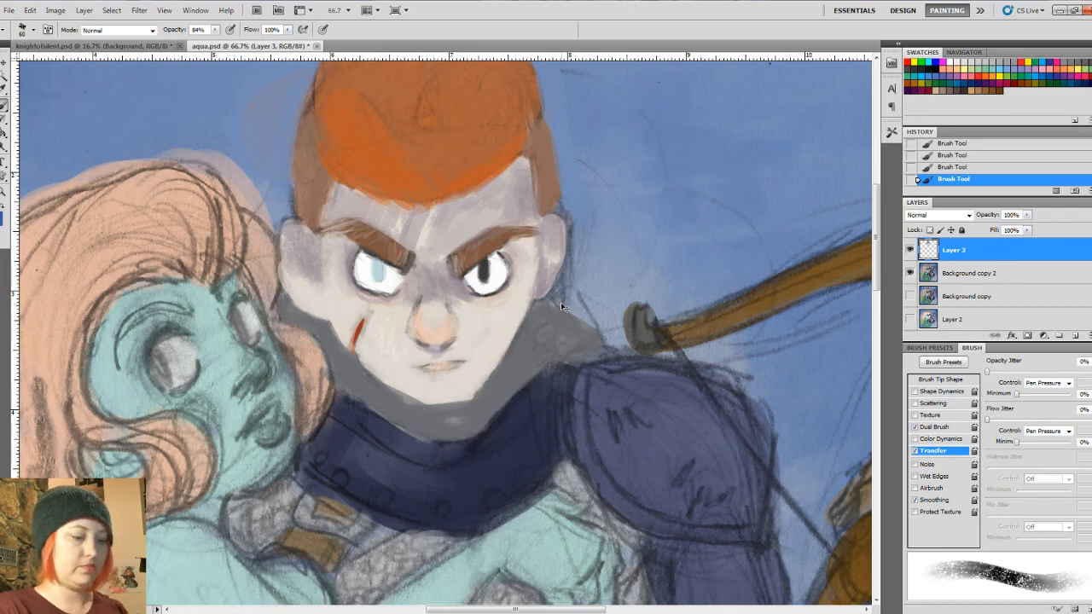
{"action": "key", "text": "ctrl+plus"}
{"action": "key", "text": "ctrl+plus"}
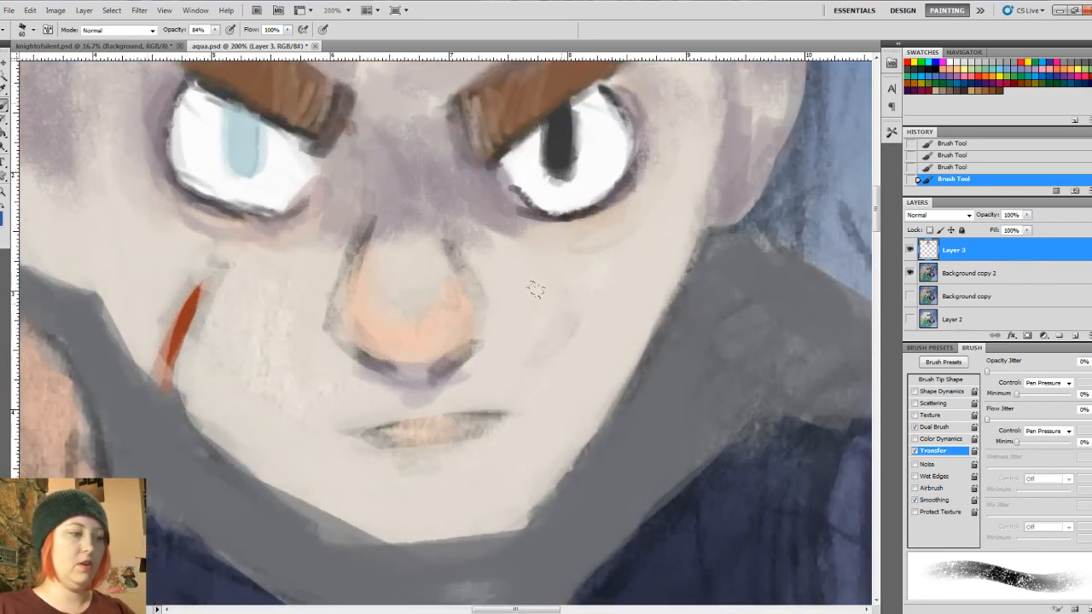
{"action": "left_click_drag", "start_coordinate": [547, 352], "coordinate": [554, 443]}
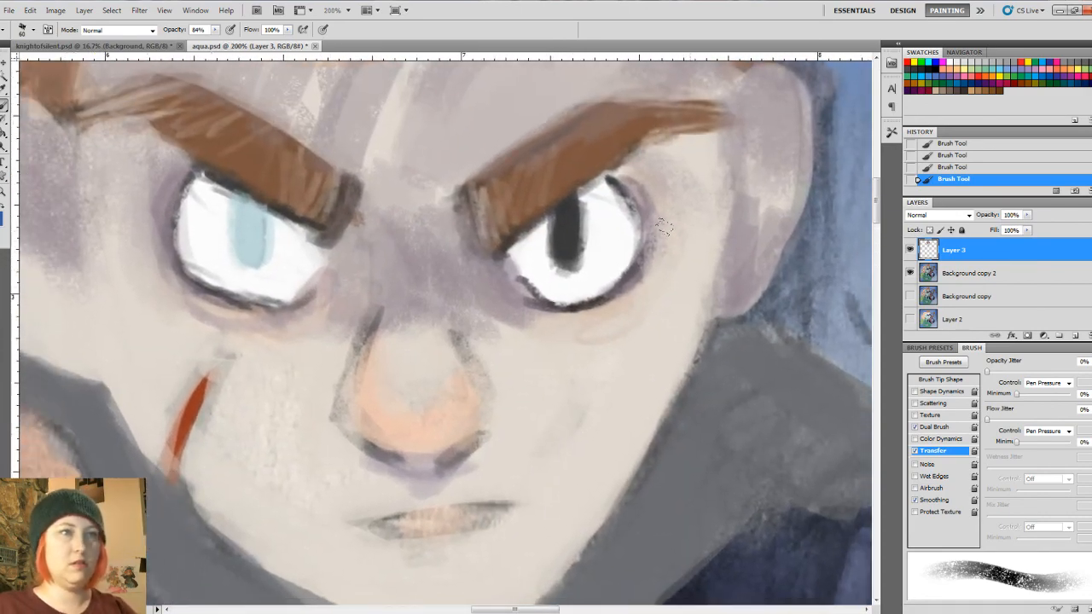
{"action": "key", "text": "bracketleft"}
{"action": "key", "text": "bracketleft"}
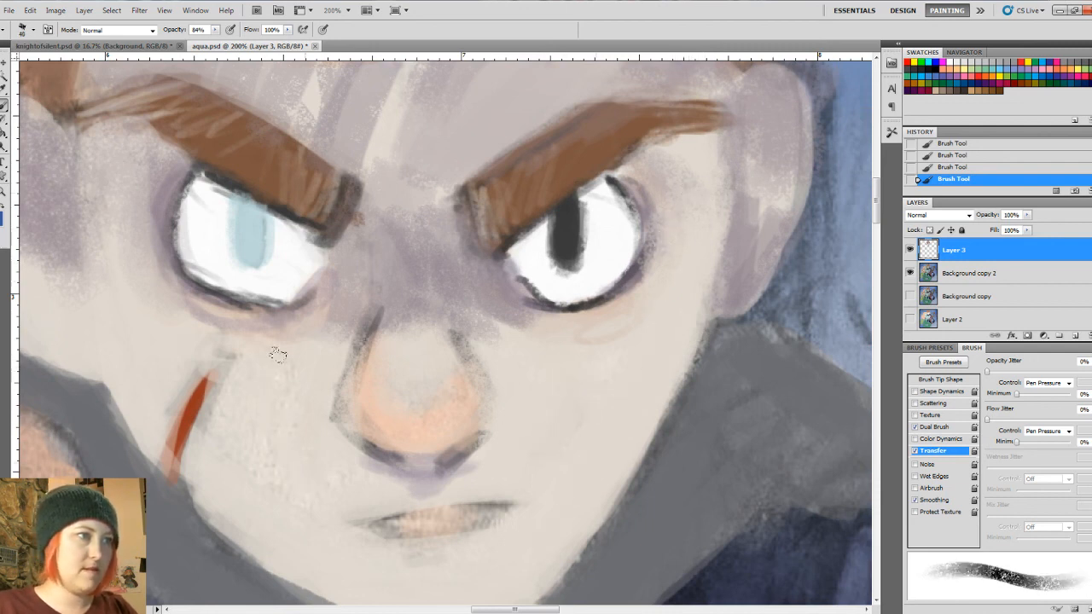
{"action": "left_click_drag", "start_coordinate": [311, 369], "coordinate": [321, 439]}
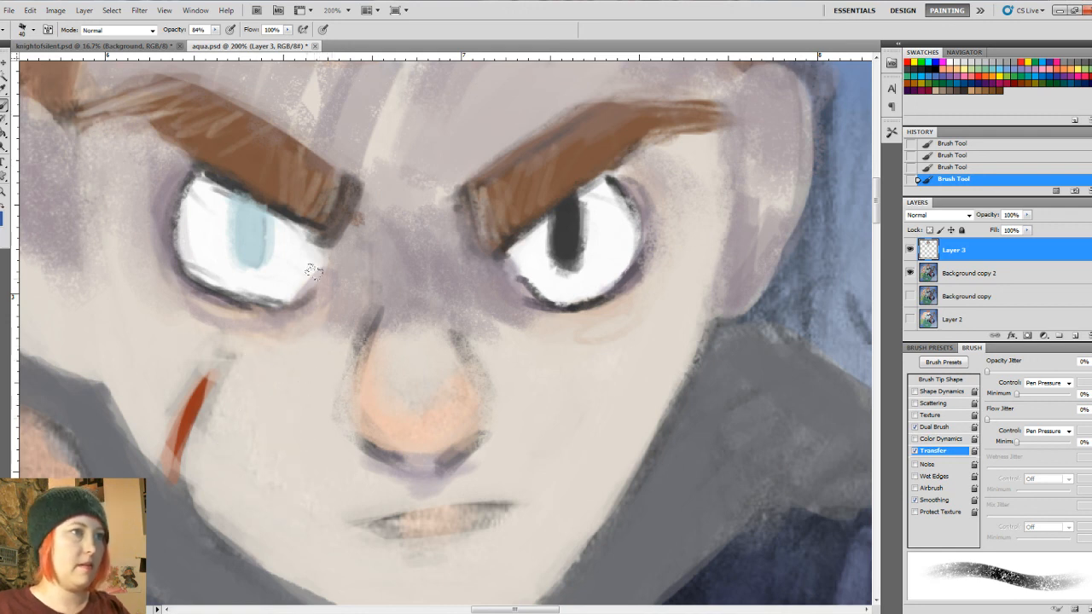
Step: Shade the cheek beside the scar and both sides of the jaw down to the chin in muted purple
{"action": "left_click_drag", "start_coordinate": [119, 294], "coordinate": [141, 428]}
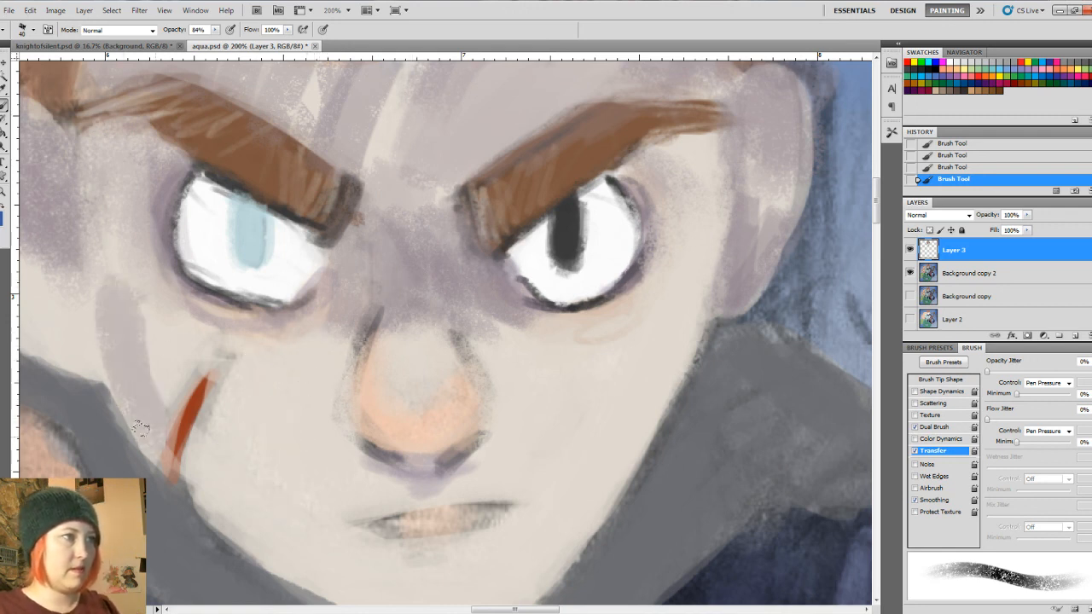
{"action": "left_click_drag", "start_coordinate": [109, 343], "coordinate": [145, 419]}
{"action": "mouse_move", "coordinate": [153, 354]}
{"action": "left_mouse_down"}
{"action": "mouse_move", "coordinate": [160, 443]}
{"action": "mouse_move", "coordinate": [275, 563]}
{"action": "left_mouse_up"}
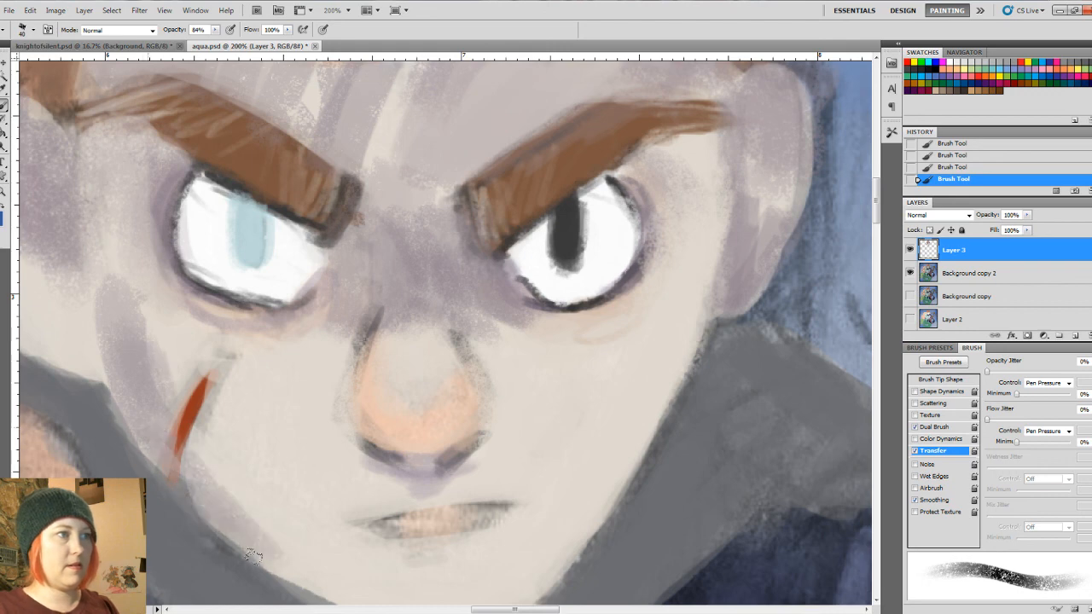
{"action": "left_click_drag", "start_coordinate": [184, 456], "coordinate": [254, 558]}
{"action": "key", "text": "ctrl+minus"}
{"action": "key", "text": "ctrl+minus"}
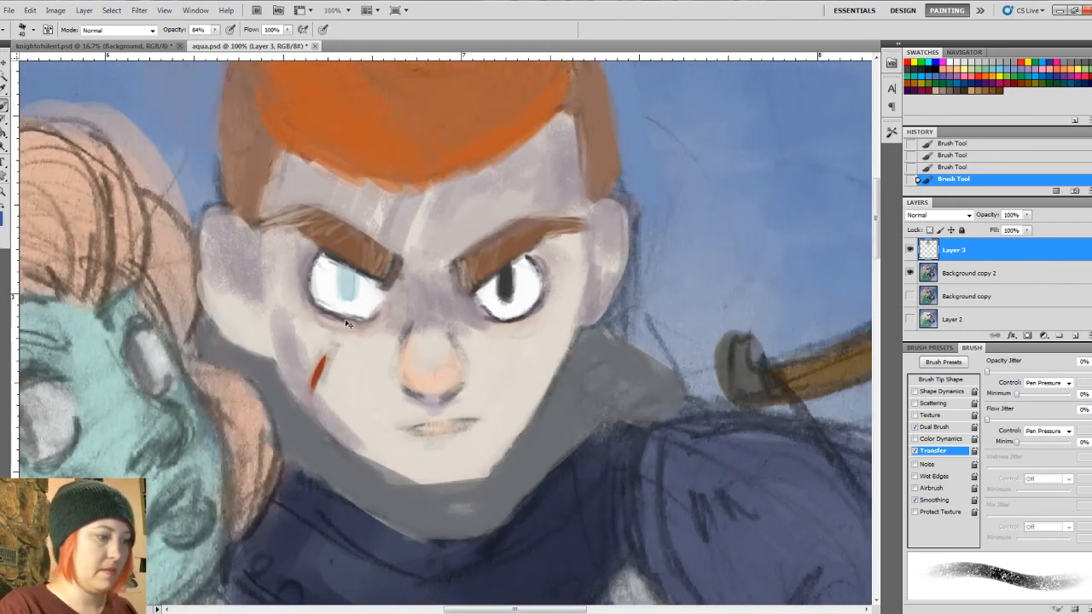
{"action": "mouse_move", "coordinate": [522, 353]}
{"action": "left_mouse_down"}
{"action": "mouse_move", "coordinate": [483, 413]}
{"action": "mouse_move", "coordinate": [493, 410]}
{"action": "mouse_move", "coordinate": [433, 431]}
{"action": "left_mouse_up"}
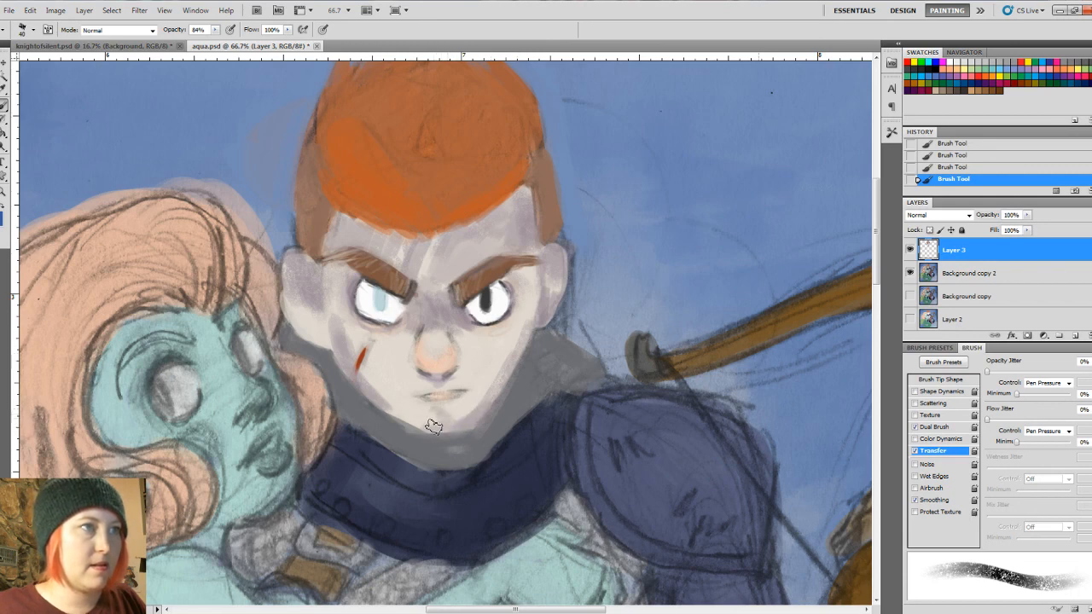
Step: Sample the dark pupil colour and outline the far ear and adjoining side of the face with a 10 px brush
{"action": "left_click", "coordinate": [488, 295], "text": "alt"}
{"action": "key", "text": "bracketleft"}
{"action": "key", "text": "bracketleft"}
{"action": "key", "text": "bracketleft"}
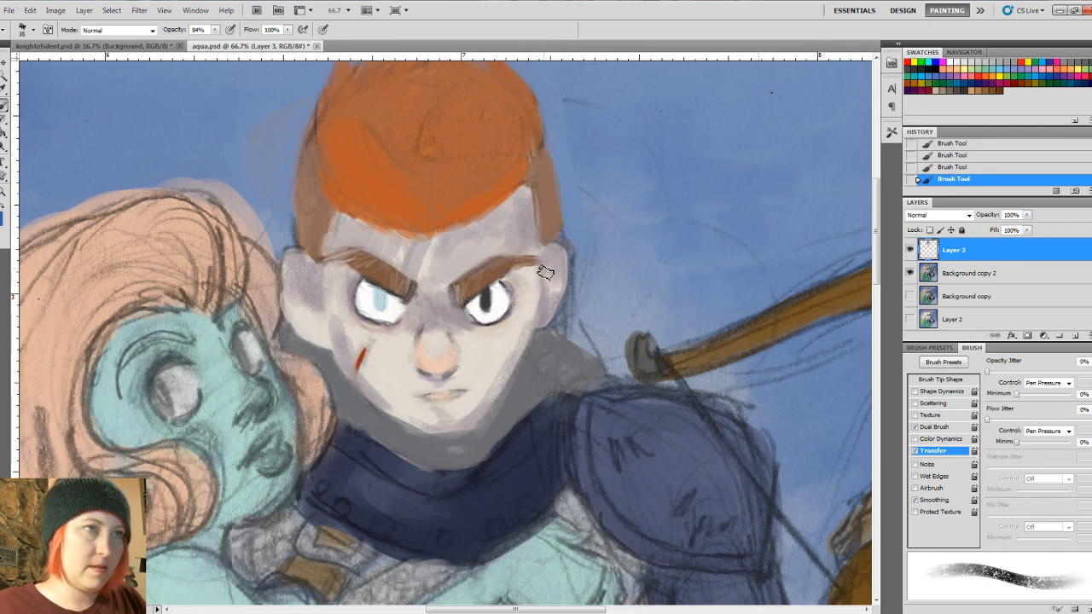
{"action": "mouse_move", "coordinate": [554, 248]}
{"action": "left_mouse_down"}
{"action": "mouse_move", "coordinate": [568, 254]}
{"action": "mouse_move", "coordinate": [555, 320]}
{"action": "left_mouse_up"}
{"action": "left_click_drag", "start_coordinate": [573, 270], "coordinate": [526, 370]}
{"action": "left_click_drag", "start_coordinate": [558, 271], "coordinate": [553, 300]}
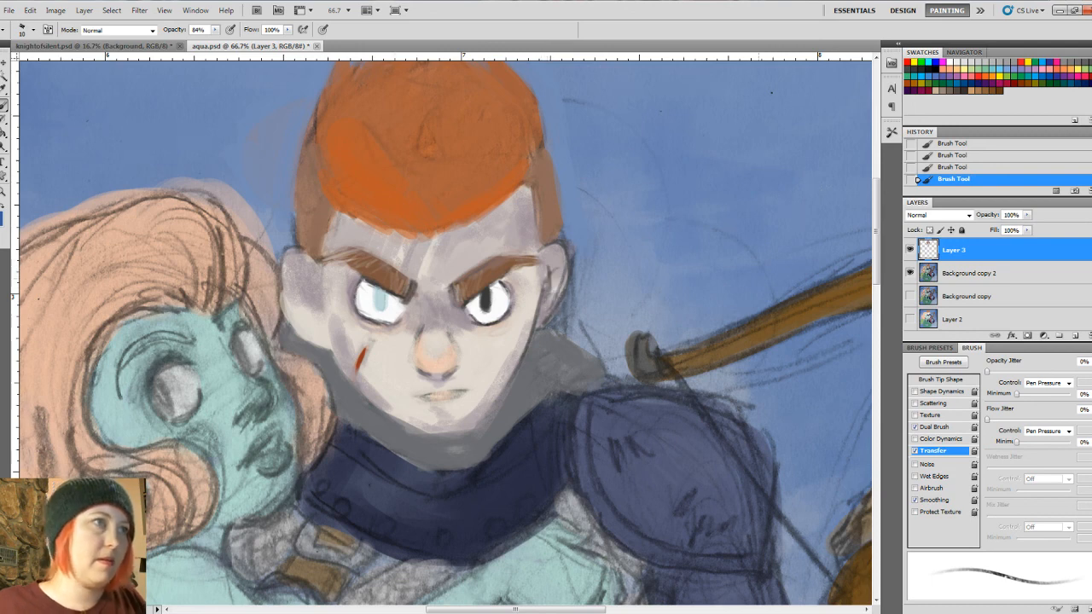
Step: Outline the near ear, cheek, jaw and chin, and define the eyes, nose and mouth with thin dark lines
{"action": "mouse_move", "coordinate": [322, 285]}
{"action": "left_mouse_down"}
{"action": "mouse_move", "coordinate": [327, 336]}
{"action": "mouse_move", "coordinate": [324, 273]}
{"action": "mouse_move", "coordinate": [298, 251]}
{"action": "mouse_move", "coordinate": [286, 293]}
{"action": "mouse_move", "coordinate": [324, 361]}
{"action": "mouse_move", "coordinate": [293, 273]}
{"action": "mouse_move", "coordinate": [319, 359]}
{"action": "mouse_move", "coordinate": [386, 415]}
{"action": "left_mouse_up"}
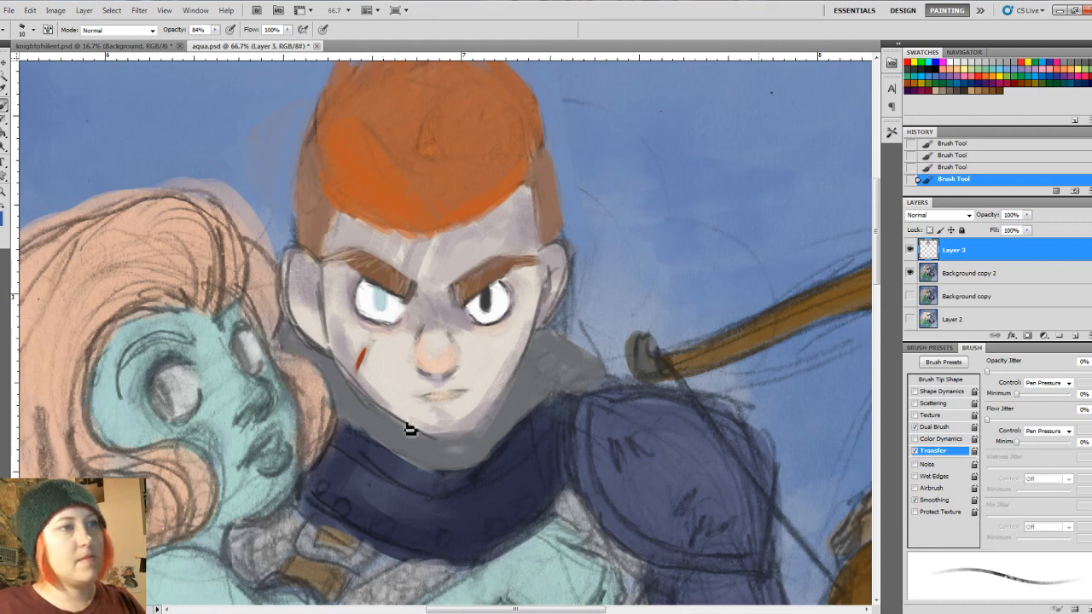
{"action": "mouse_move", "coordinate": [476, 440]}
{"action": "left_mouse_down"}
{"action": "mouse_move", "coordinate": [433, 440]}
{"action": "mouse_move", "coordinate": [480, 435]}
{"action": "left_mouse_up"}
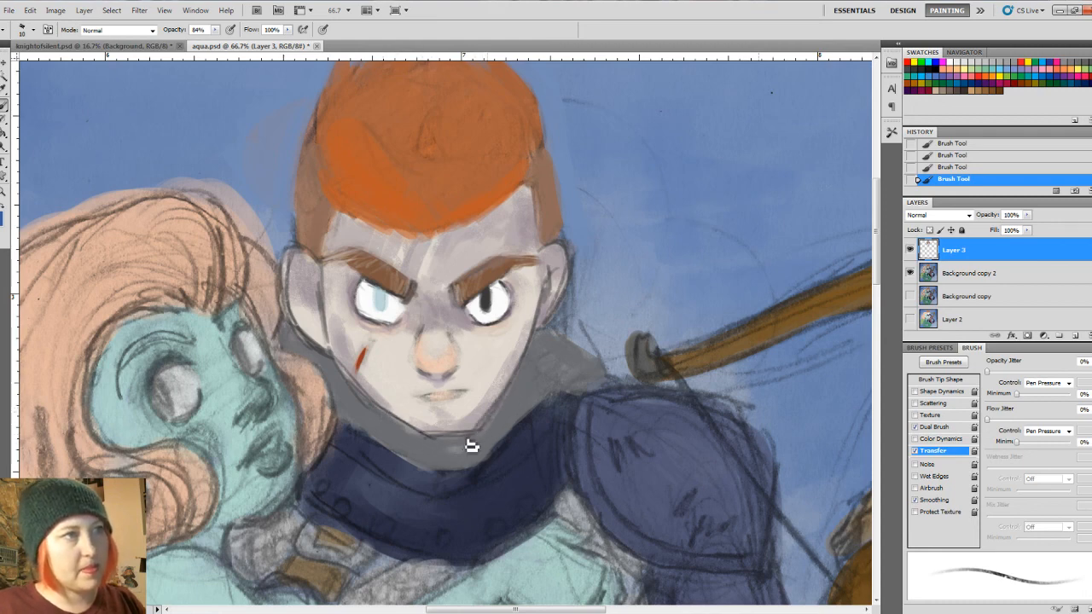
{"action": "left_click_drag", "start_coordinate": [381, 290], "coordinate": [367, 299]}
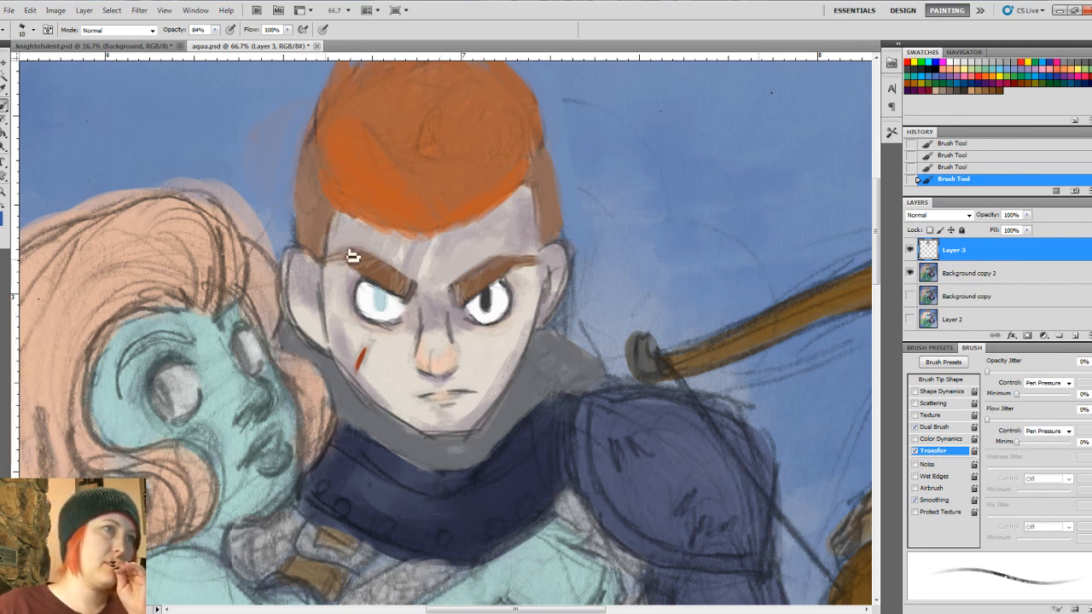
Step: Draw dark lines along the hairline, the fringe strands and the spiky outer contour of the orange hair
{"action": "left_click_drag", "start_coordinate": [533, 189], "coordinate": [541, 252]}
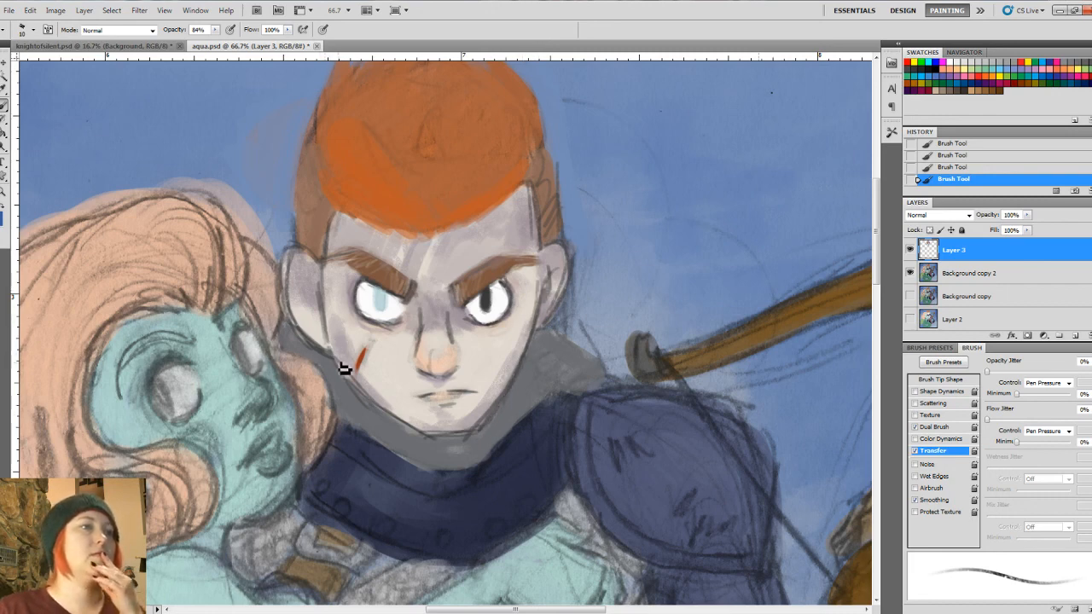
{"action": "mouse_move", "coordinate": [307, 183]}
{"action": "left_mouse_down"}
{"action": "mouse_move", "coordinate": [299, 224]}
{"action": "mouse_move", "coordinate": [308, 188]}
{"action": "mouse_move", "coordinate": [322, 187]}
{"action": "mouse_move", "coordinate": [320, 260]}
{"action": "mouse_move", "coordinate": [348, 219]}
{"action": "mouse_move", "coordinate": [368, 226]}
{"action": "mouse_move", "coordinate": [388, 166]}
{"action": "mouse_move", "coordinate": [419, 204]}
{"action": "left_mouse_up"}
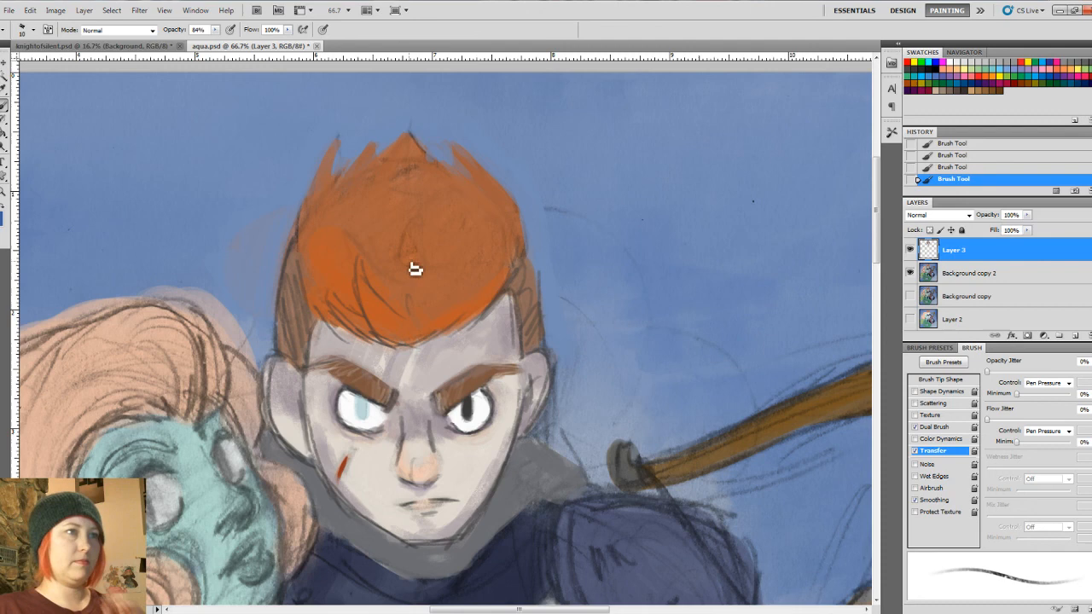
{"action": "mouse_move", "coordinate": [415, 268]}
{"action": "left_mouse_down"}
{"action": "mouse_move", "coordinate": [420, 219]}
{"action": "mouse_move", "coordinate": [427, 268]}
{"action": "left_mouse_up"}
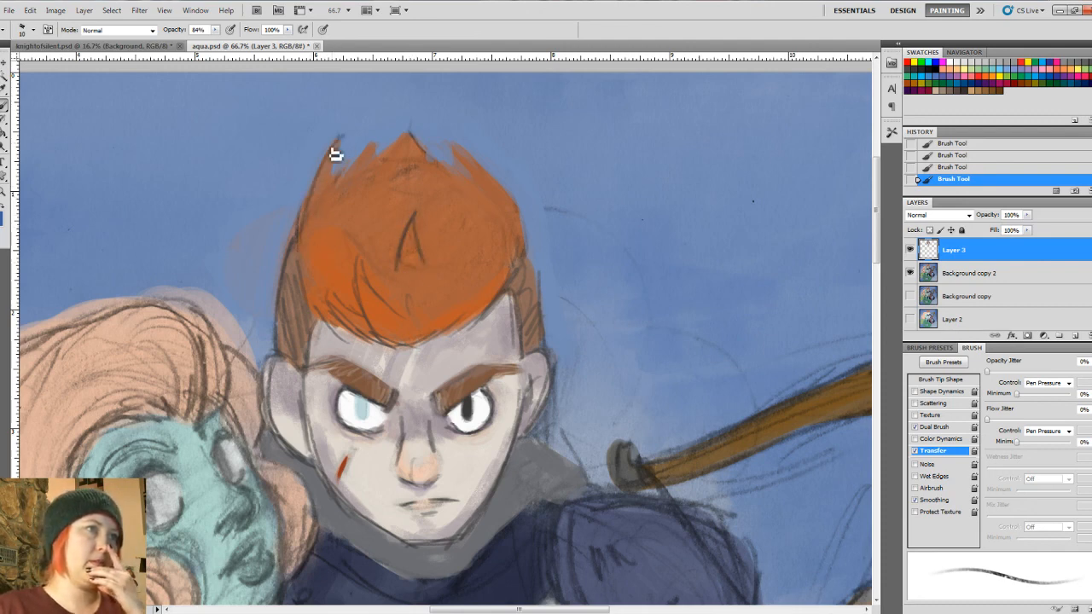
{"action": "mouse_move", "coordinate": [346, 152]}
{"action": "left_mouse_down"}
{"action": "mouse_move", "coordinate": [336, 211]}
{"action": "mouse_move", "coordinate": [379, 152]}
{"action": "mouse_move", "coordinate": [380, 163]}
{"action": "mouse_move", "coordinate": [413, 143]}
{"action": "mouse_move", "coordinate": [480, 190]}
{"action": "mouse_move", "coordinate": [461, 147]}
{"action": "mouse_move", "coordinate": [535, 266]}
{"action": "left_mouse_up"}
{"action": "mouse_move", "coordinate": [500, 231]}
{"action": "left_mouse_down"}
{"action": "mouse_move", "coordinate": [483, 268]}
{"action": "mouse_move", "coordinate": [479, 327]}
{"action": "left_mouse_up"}
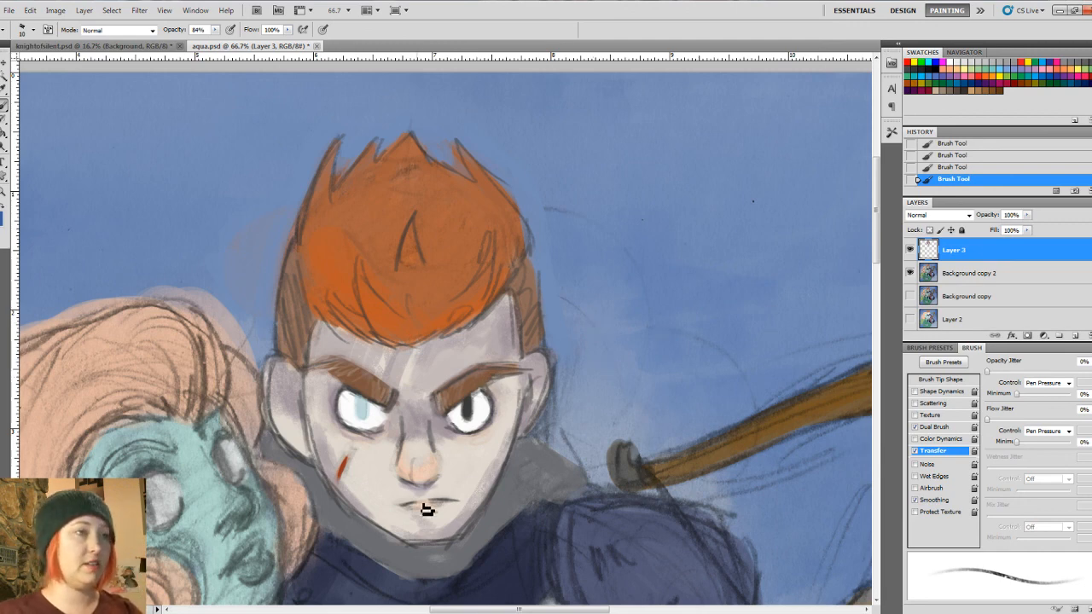
Step: Sample the face's shadow tone and change the foreground colour to a deeper purple, hex 5f4a86
{"action": "left_click", "coordinate": [444, 420], "text": "alt"}
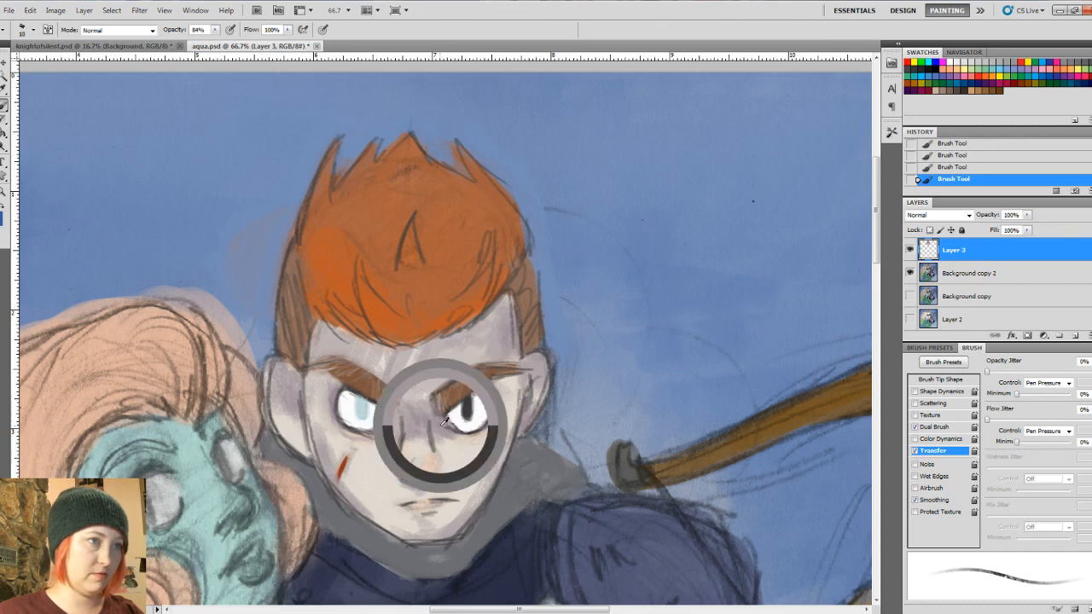
{"action": "left_click", "coordinate": [4, 218]}
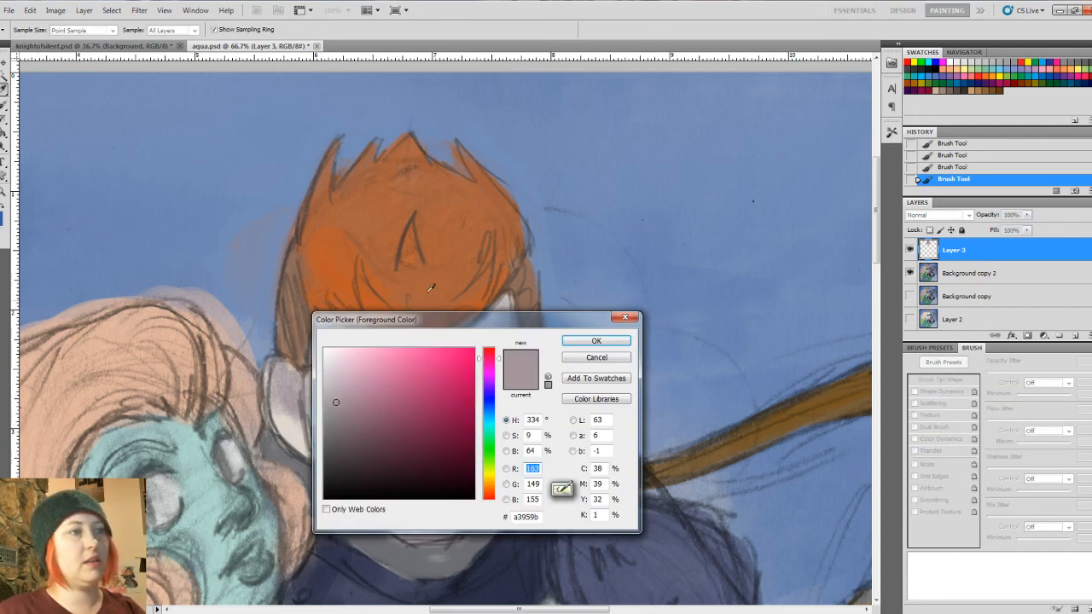
{"action": "left_click_drag", "start_coordinate": [339, 405], "coordinate": [372, 415]}
{"action": "left_click_drag", "start_coordinate": [481, 359], "coordinate": [480, 372]}
{"action": "mouse_move", "coordinate": [380, 418]}
{"action": "left_mouse_down"}
{"action": "mouse_move", "coordinate": [389, 428]}
{"action": "mouse_move", "coordinate": [391, 418]}
{"action": "left_mouse_up"}
{"action": "left_click_drag", "start_coordinate": [477, 372], "coordinate": [480, 392]}
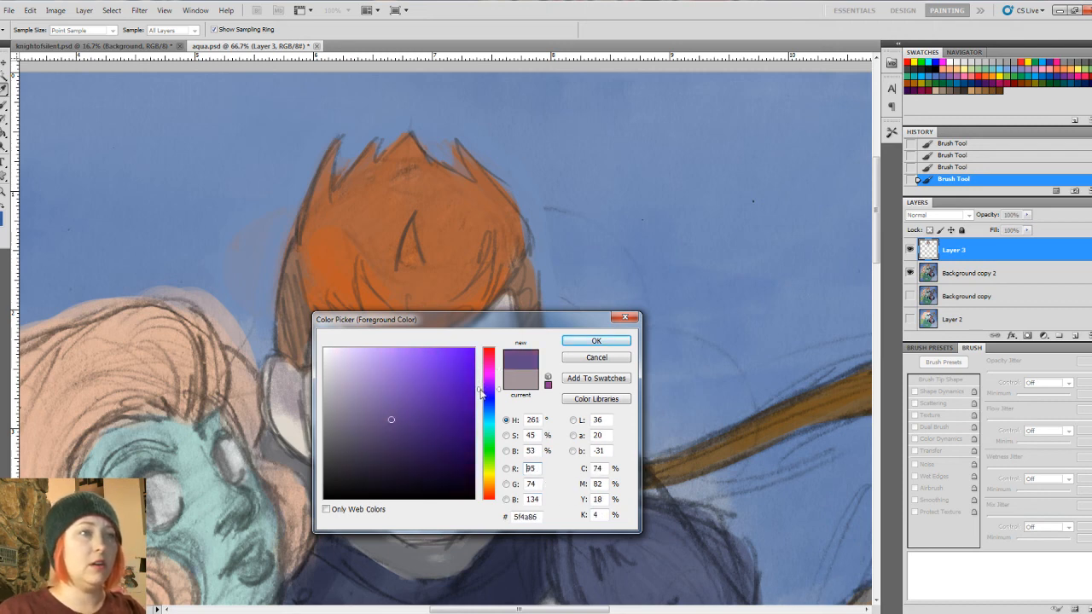
{"action": "left_click", "coordinate": [597, 341]}
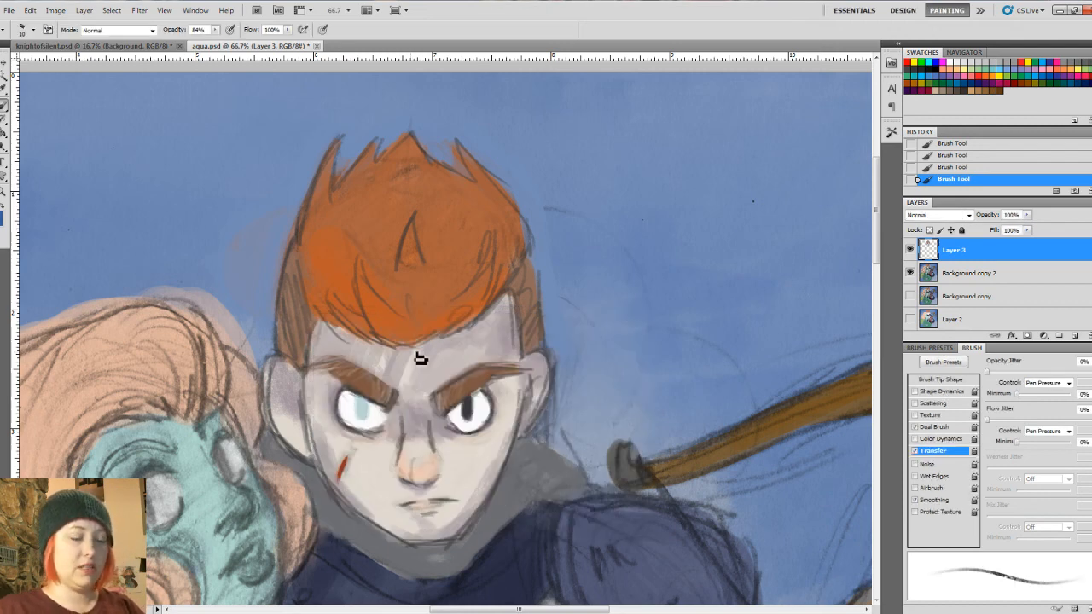
Step: Enlarge the brush to 60 px and add a new layer above Layer 3
{"action": "key", "text": "]"}
{"action": "key", "text": "]"}
{"action": "key", "text": "]"}
{"action": "key", "text": "]"}
{"action": "key", "text": "]"}
{"action": "key", "text": "]"}
{"action": "key", "text": "]"}
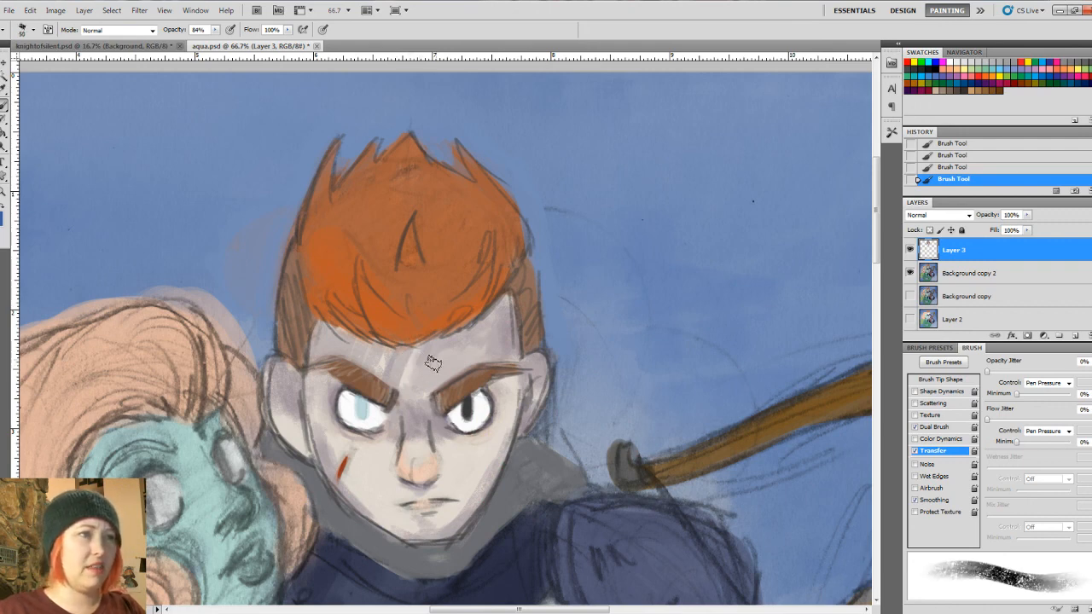
{"action": "left_click", "coordinate": [1076, 336]}
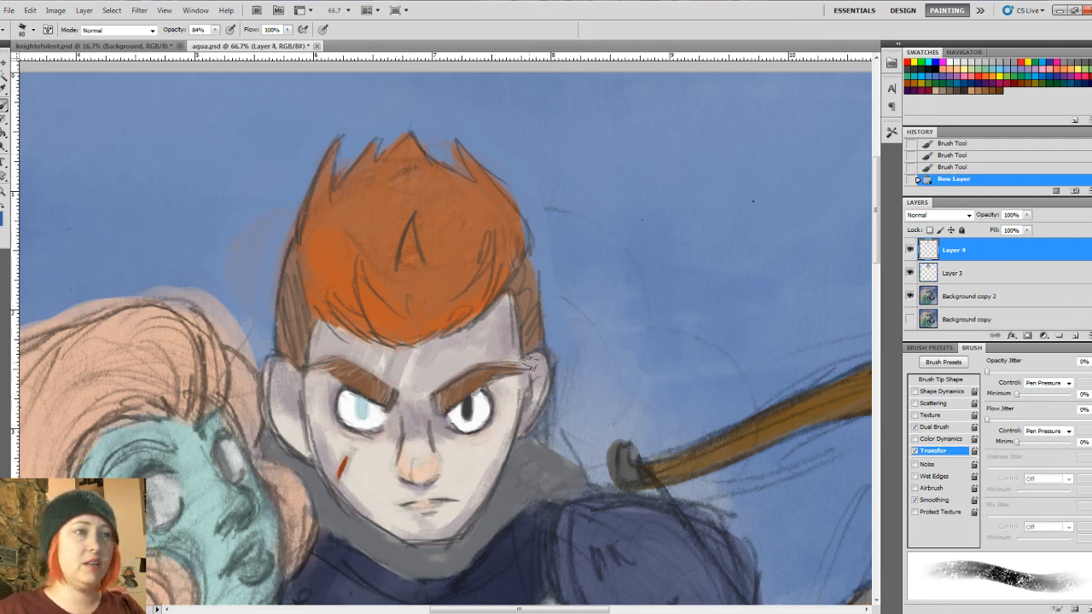
Step: Paint purple shadows over the orange hair, forehead, eye sockets, both ears, sides of the face and chin
{"action": "mouse_move", "coordinate": [320, 331]}
{"action": "left_mouse_down"}
{"action": "mouse_move", "coordinate": [362, 354]}
{"action": "mouse_move", "coordinate": [356, 338]}
{"action": "left_mouse_up"}
{"action": "left_click_drag", "start_coordinate": [325, 296], "coordinate": [344, 308]}
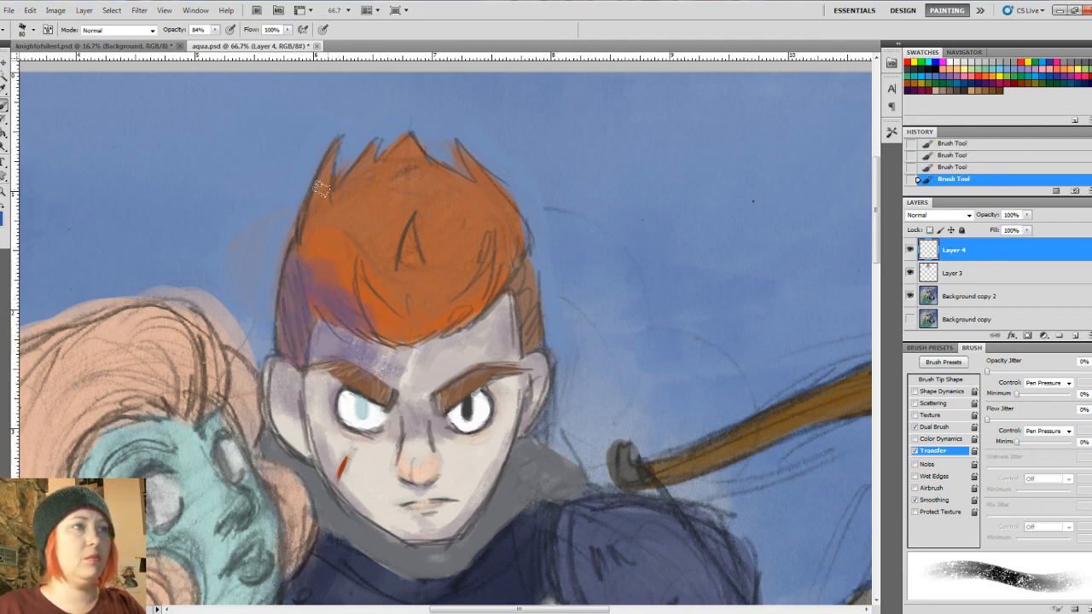
{"action": "mouse_move", "coordinate": [321, 188]}
{"action": "left_mouse_down"}
{"action": "mouse_move", "coordinate": [318, 271]}
{"action": "mouse_move", "coordinate": [362, 216]}
{"action": "mouse_move", "coordinate": [396, 293]}
{"action": "left_mouse_up"}
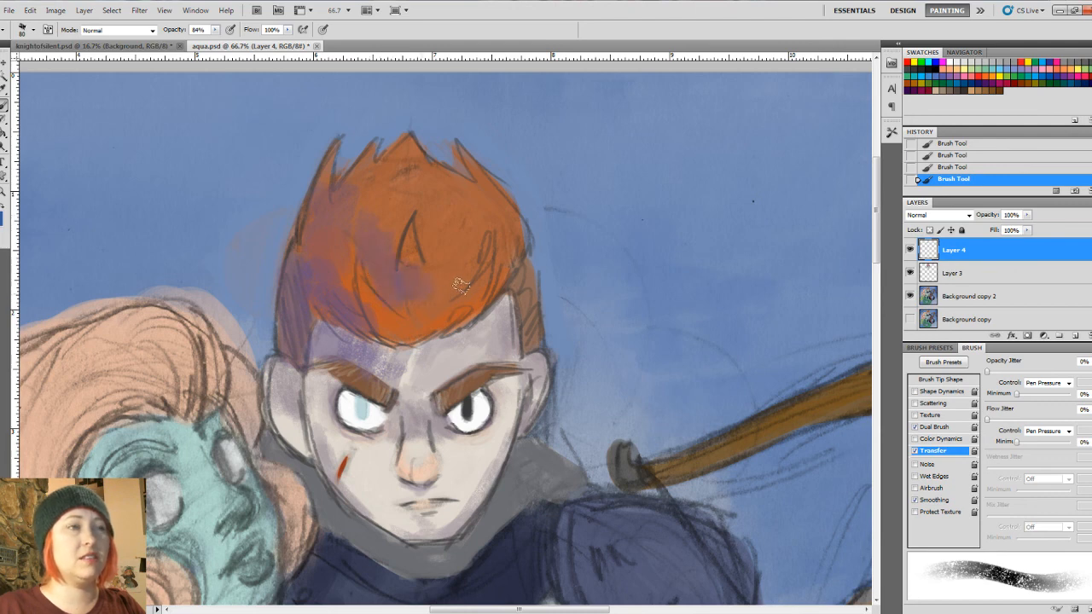
{"action": "mouse_move", "coordinate": [532, 274]}
{"action": "left_mouse_down"}
{"action": "mouse_move", "coordinate": [499, 342]}
{"action": "mouse_move", "coordinate": [460, 337]}
{"action": "mouse_move", "coordinate": [397, 365]}
{"action": "mouse_move", "coordinate": [416, 386]}
{"action": "mouse_move", "coordinate": [504, 356]}
{"action": "mouse_move", "coordinate": [532, 368]}
{"action": "mouse_move", "coordinate": [529, 406]}
{"action": "left_mouse_up"}
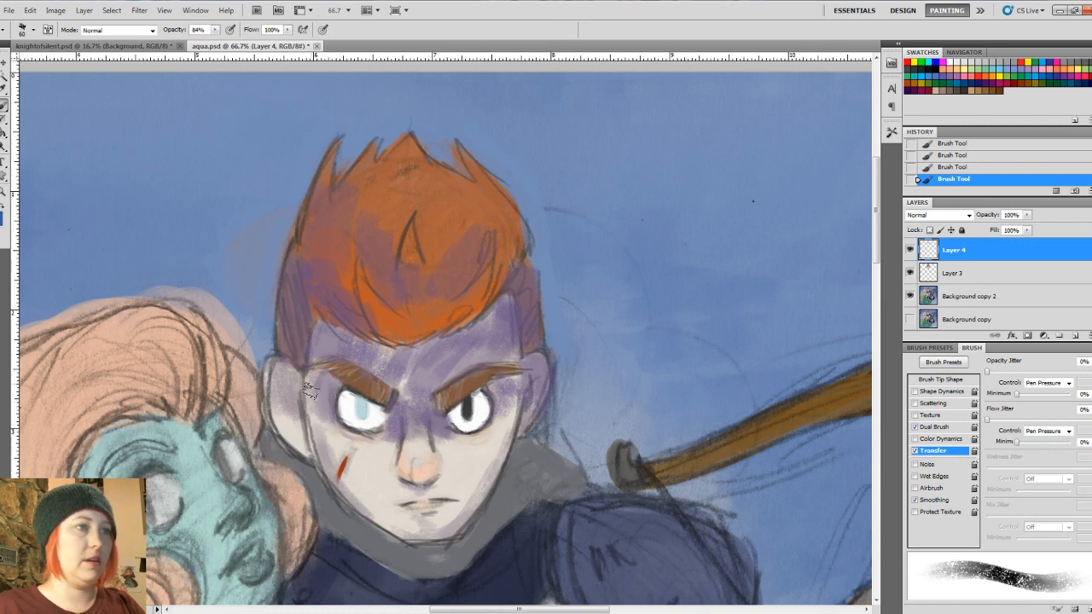
{"action": "mouse_move", "coordinate": [286, 375]}
{"action": "left_mouse_down"}
{"action": "mouse_move", "coordinate": [292, 402]}
{"action": "mouse_move", "coordinate": [273, 423]}
{"action": "left_mouse_up"}
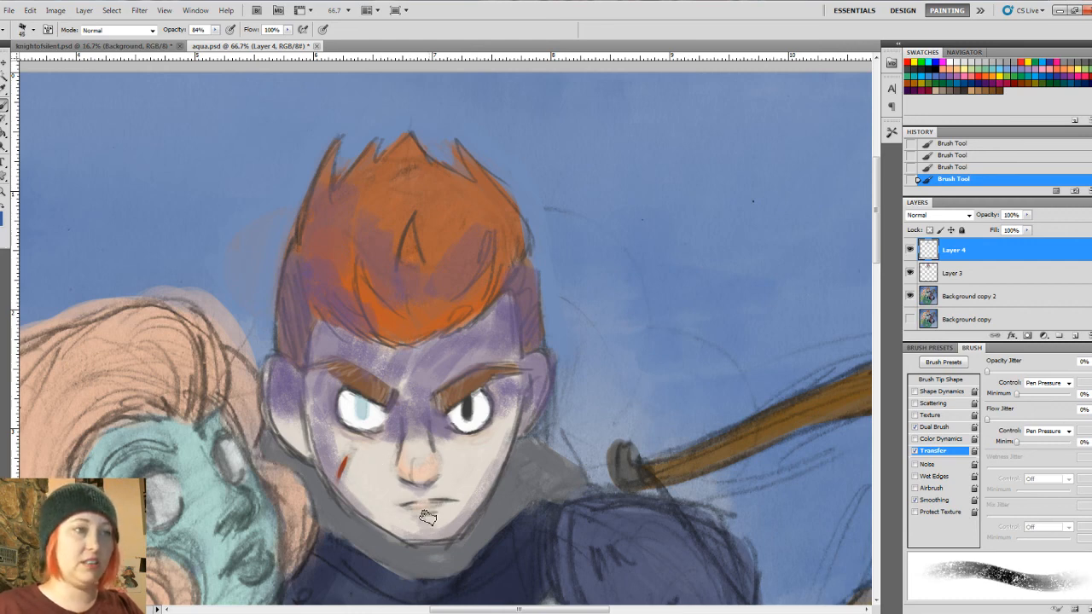
{"action": "mouse_move", "coordinate": [425, 522]}
{"action": "left_mouse_down"}
{"action": "mouse_move", "coordinate": [467, 516]}
{"action": "mouse_move", "coordinate": [502, 450]}
{"action": "left_mouse_up"}
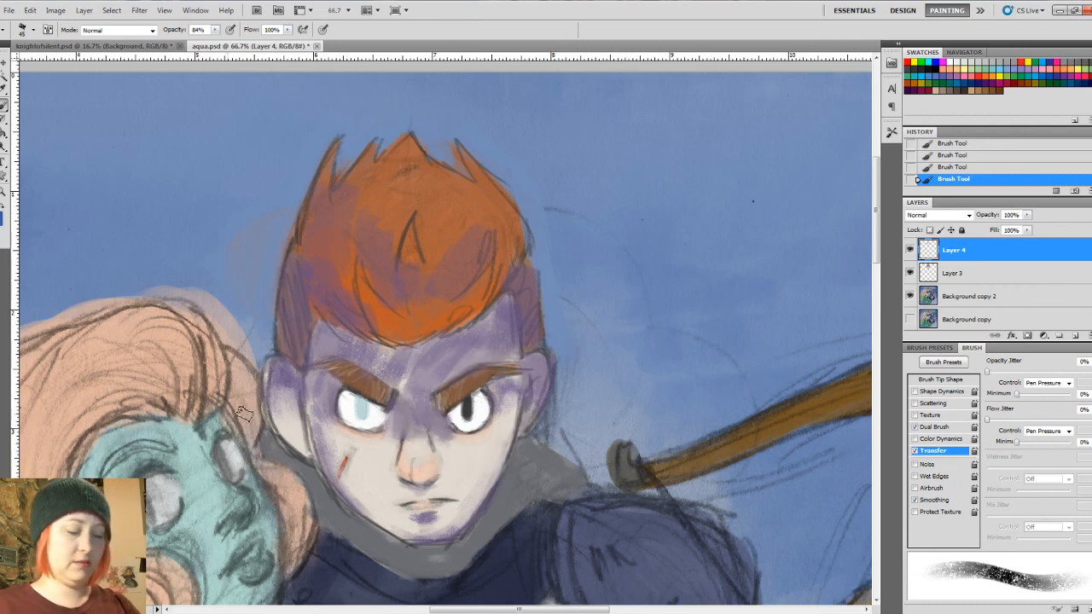
Step: Reduce the brush to 15 px and add a small shadow detail inside the near ear
{"action": "key", "text": "bracketleft"}
{"action": "key", "text": "bracketleft"}
{"action": "key", "text": "bracketleft"}
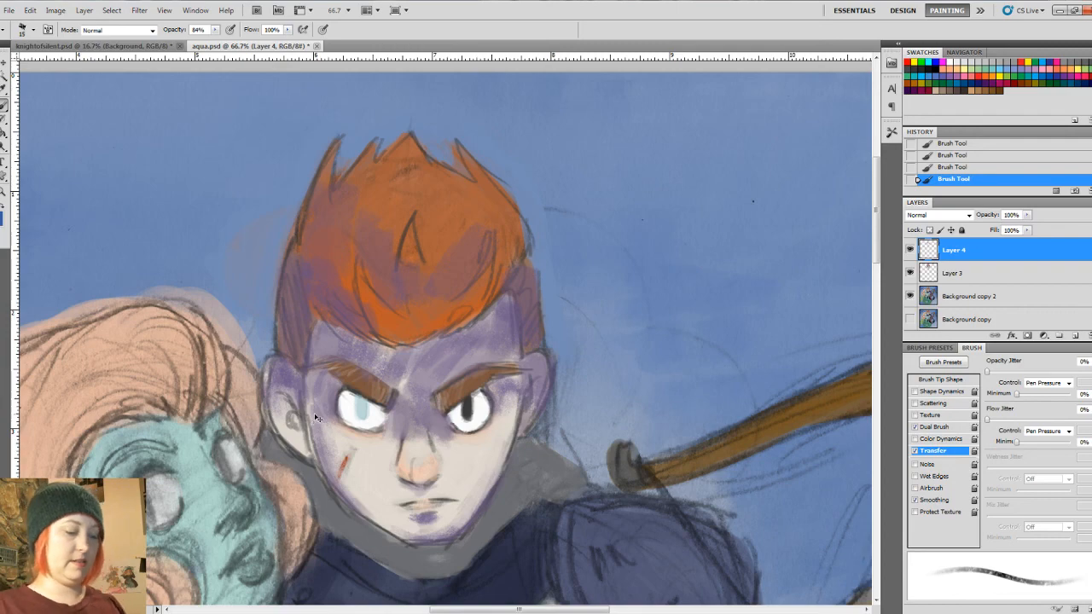
Step: Examine the shaded head in the context of the whole illustration, then return to the face at 66.7% zoom
{"action": "key", "text": "ctrl+minus"}
{"action": "key", "text": "ctrl+minus"}
{"action": "key", "text": "ctrl+minus"}
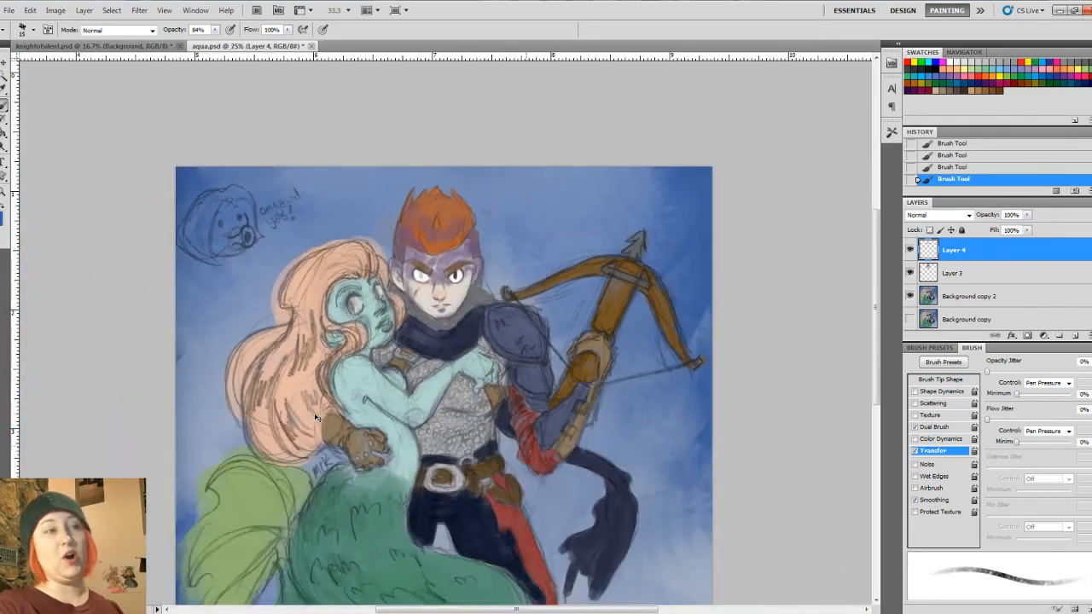
{"action": "key", "text": "ctrl+minus"}
{"action": "key", "text": "ctrl+plus"}
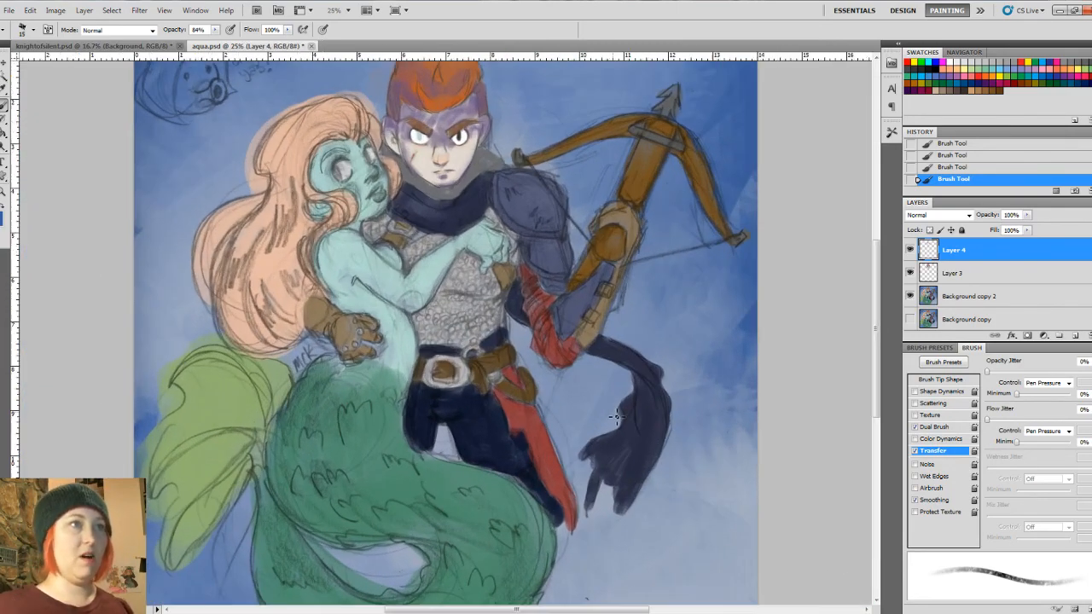
{"action": "scroll", "coordinate": [570, 311], "scroll_direction": "up", "scroll_amount": 3}
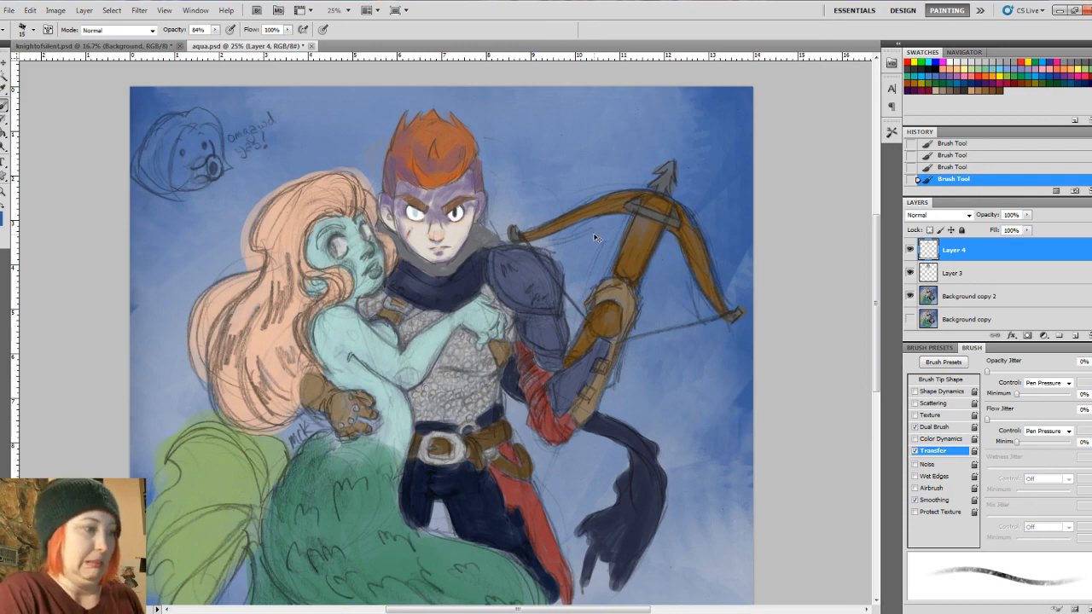
{"action": "key", "text": "ctrl+plus"}
{"action": "key", "text": "ctrl+plus"}
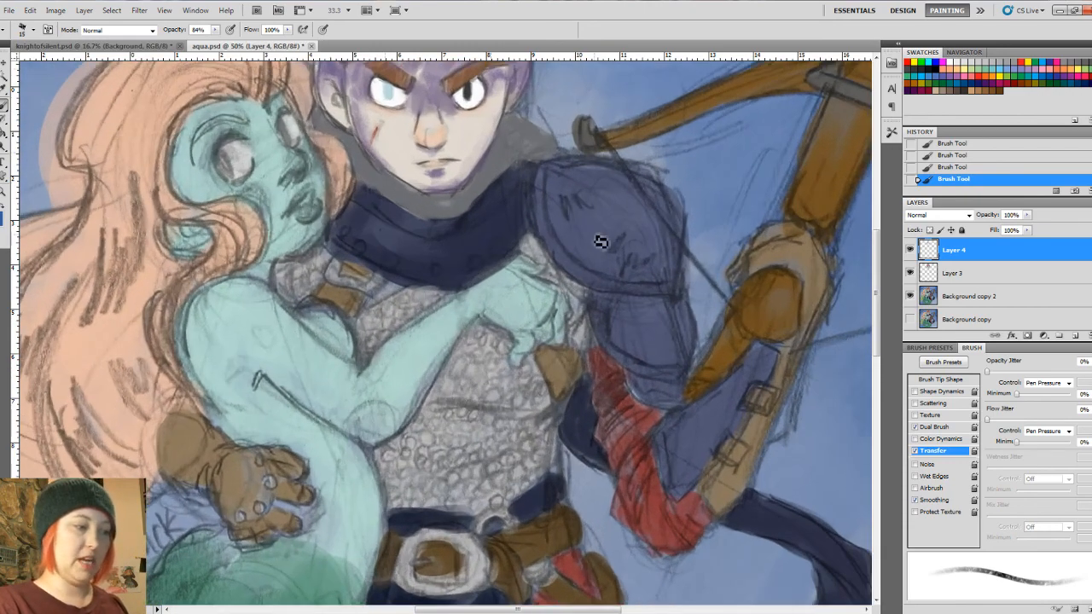
{"action": "scroll", "coordinate": [474, 284], "scroll_direction": "up", "scroll_amount": 5}
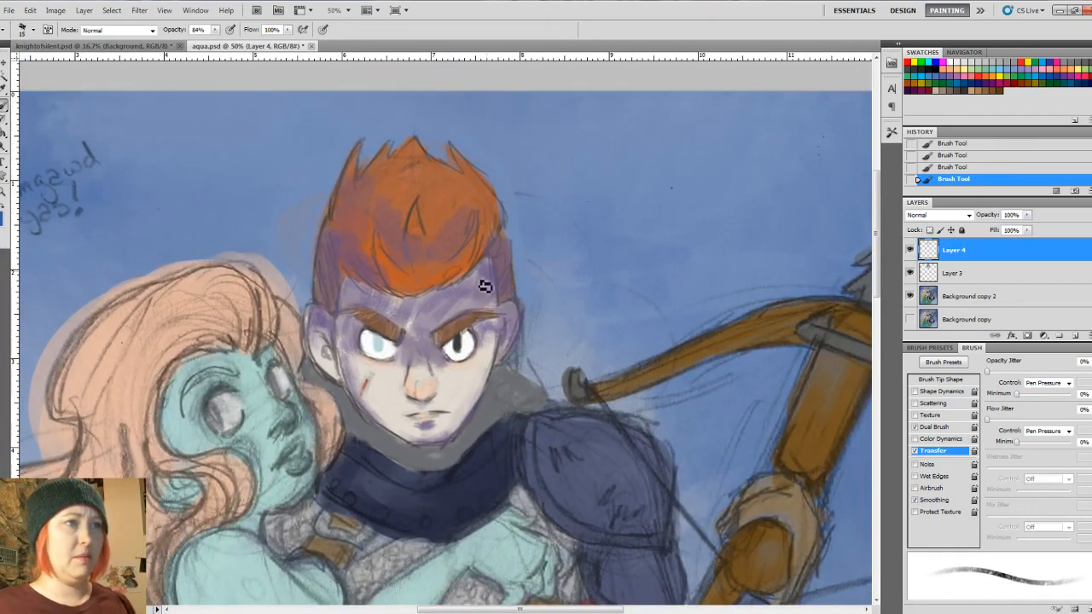
{"action": "key", "text": "ctrl+plus"}
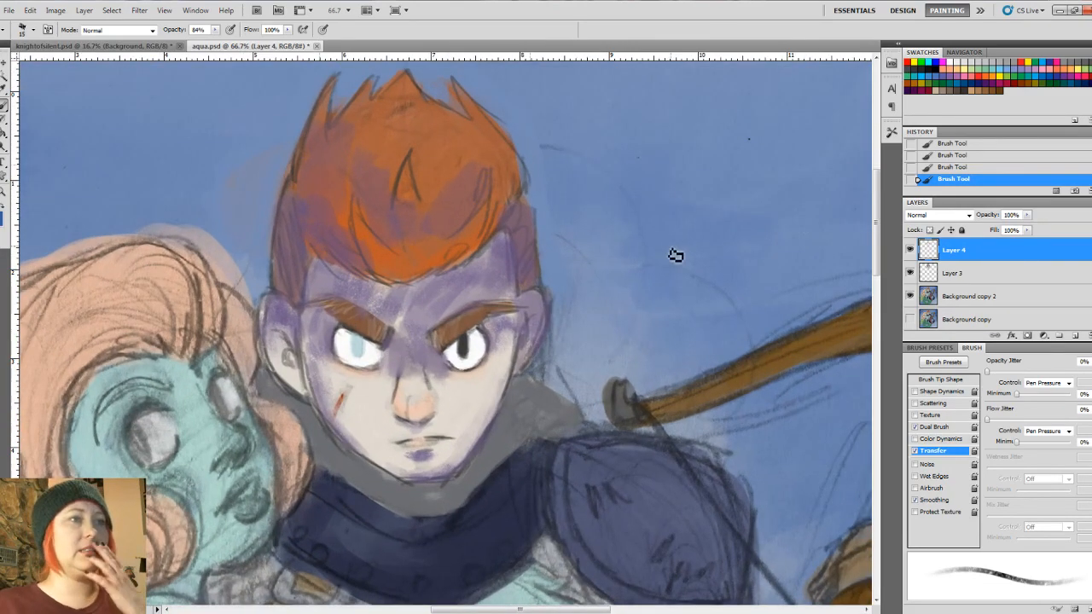
Step: Compare the face with and without the Layer 3 line work and the Layer 4 purple shading
{"action": "left_click", "coordinate": [910, 272]}
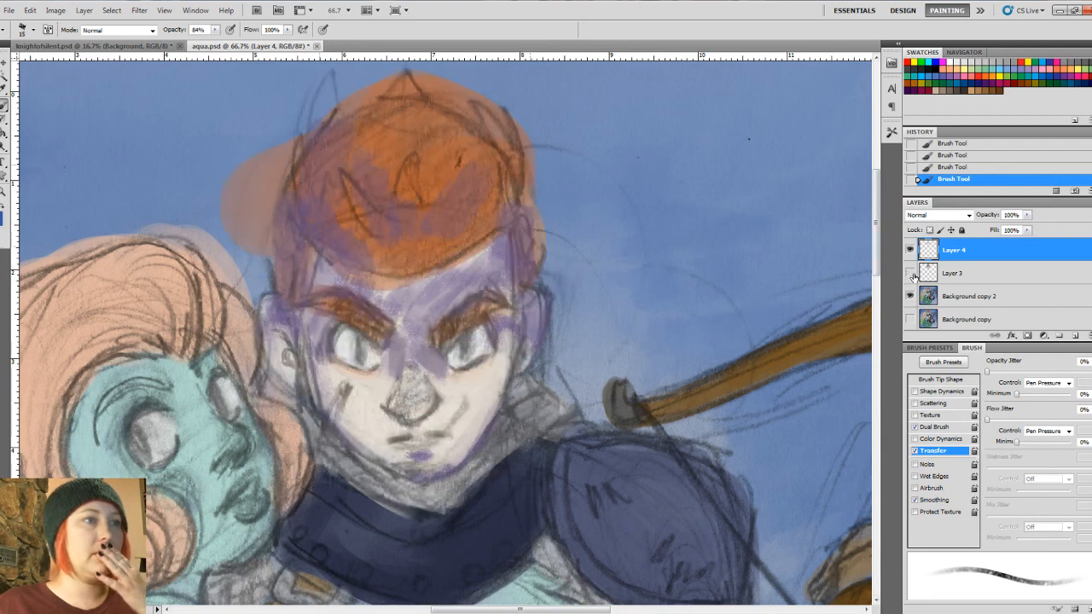
{"action": "left_click", "coordinate": [910, 273]}
{"action": "left_click", "coordinate": [910, 249]}
{"action": "left_click", "coordinate": [910, 249]}
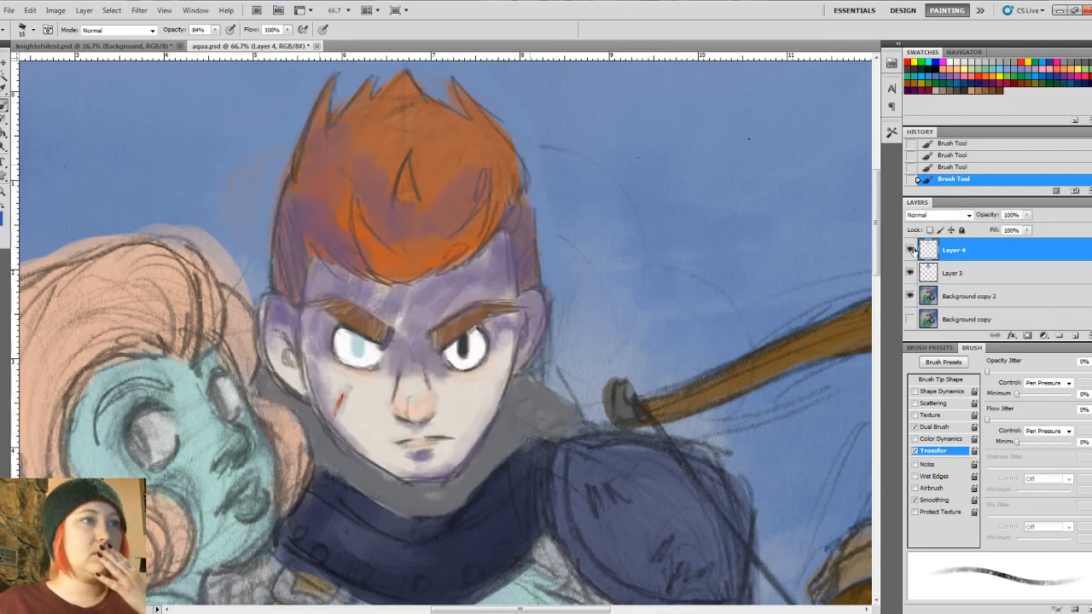
{"action": "left_click", "coordinate": [910, 249]}
{"action": "left_click", "coordinate": [910, 249]}
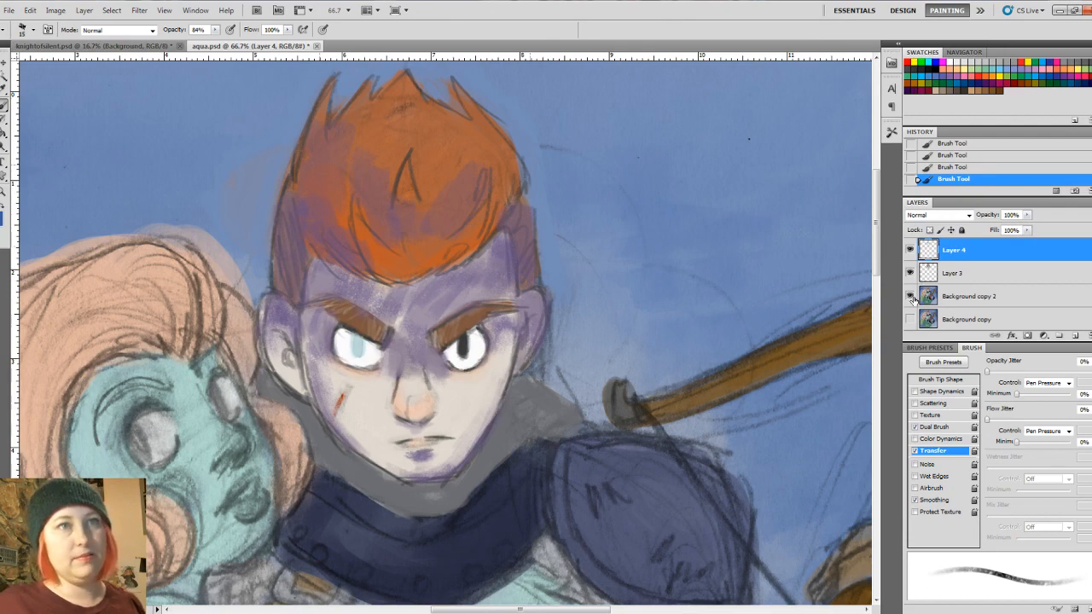
Step: Merge Layer 3 and Layer 4 into one layer while keeping Background copy 2 separate and visible
{"action": "left_click", "coordinate": [910, 297]}
{"action": "key", "text": "shift+ctrl+e"}
{"action": "left_click", "coordinate": [911, 273]}
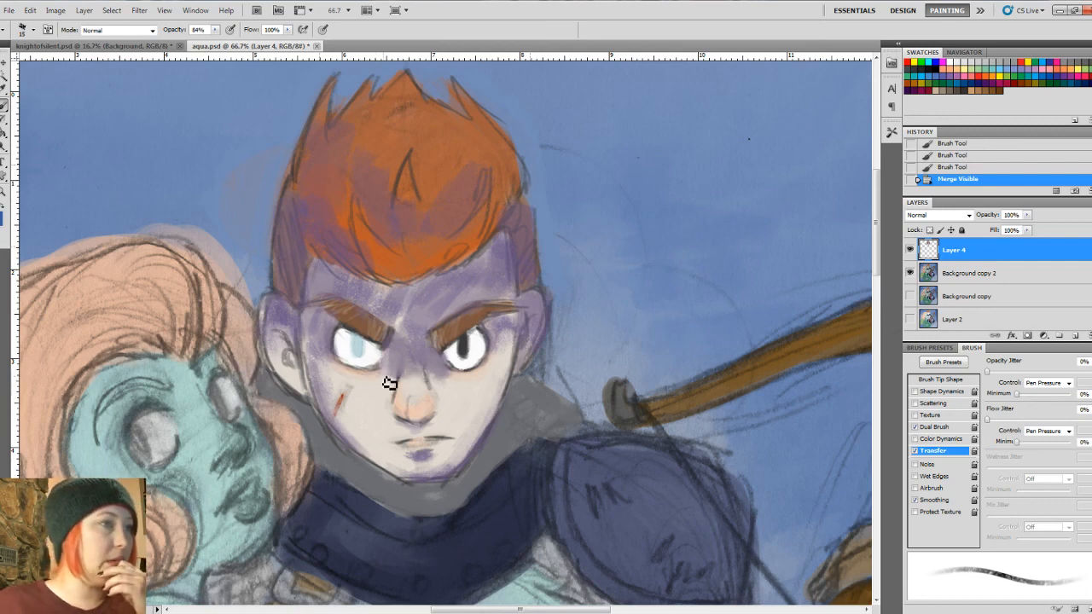
Step: Sample the dark pupil colour and draw thin dark lines around the near eye and its iris
{"action": "key", "text": "i"}
{"action": "left_click", "coordinate": [464, 350]}
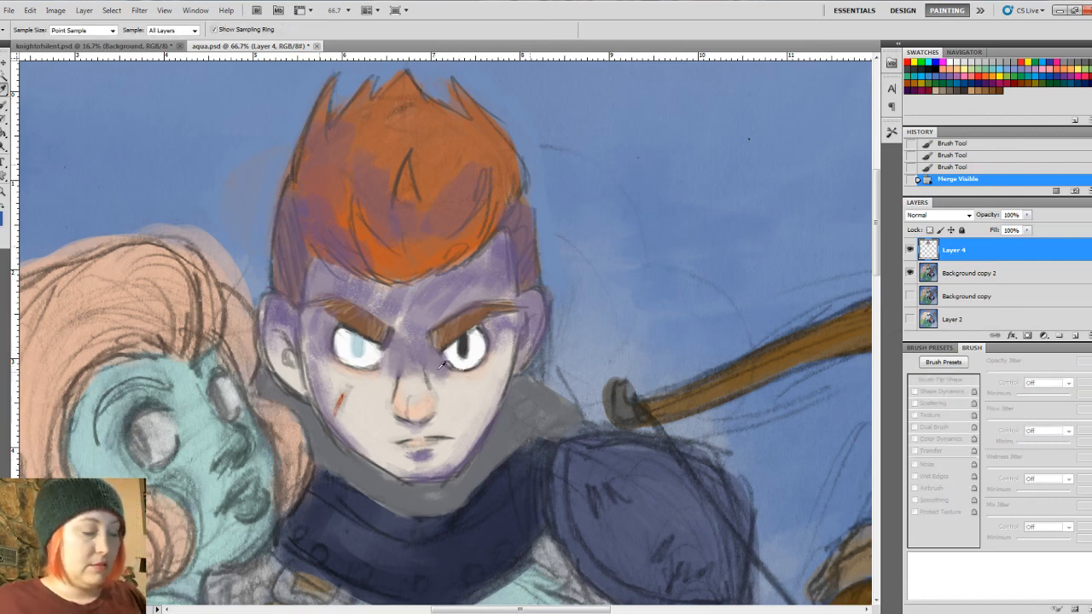
{"action": "key", "text": "b"}
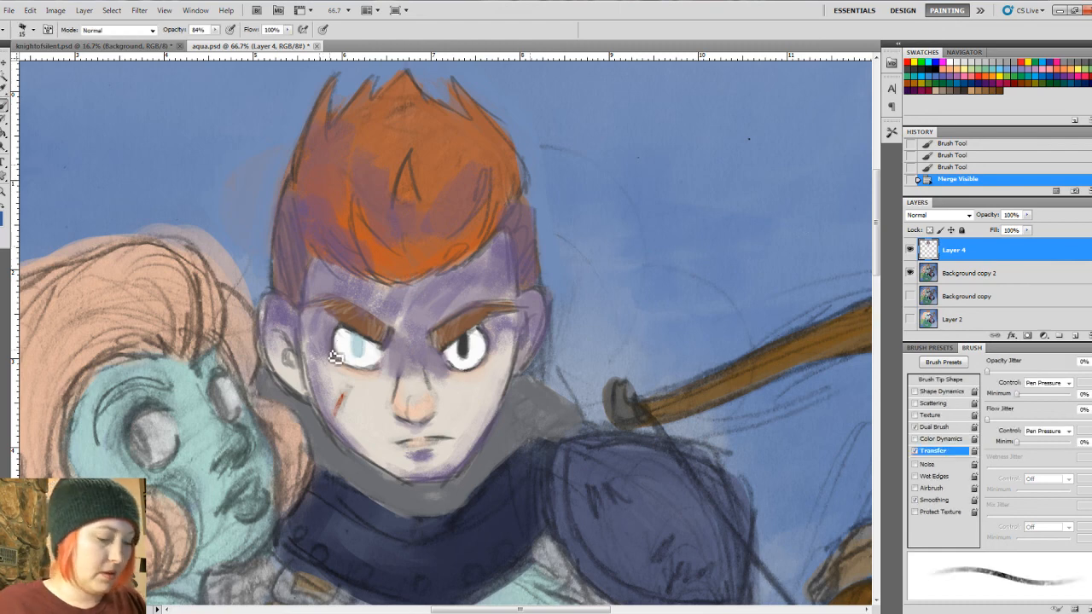
{"action": "mouse_move", "coordinate": [338, 352]}
{"action": "left_mouse_down"}
{"action": "mouse_move", "coordinate": [349, 372]}
{"action": "mouse_move", "coordinate": [384, 372]}
{"action": "mouse_move", "coordinate": [358, 362]}
{"action": "mouse_move", "coordinate": [365, 353]}
{"action": "mouse_move", "coordinate": [367, 364]}
{"action": "left_mouse_up"}
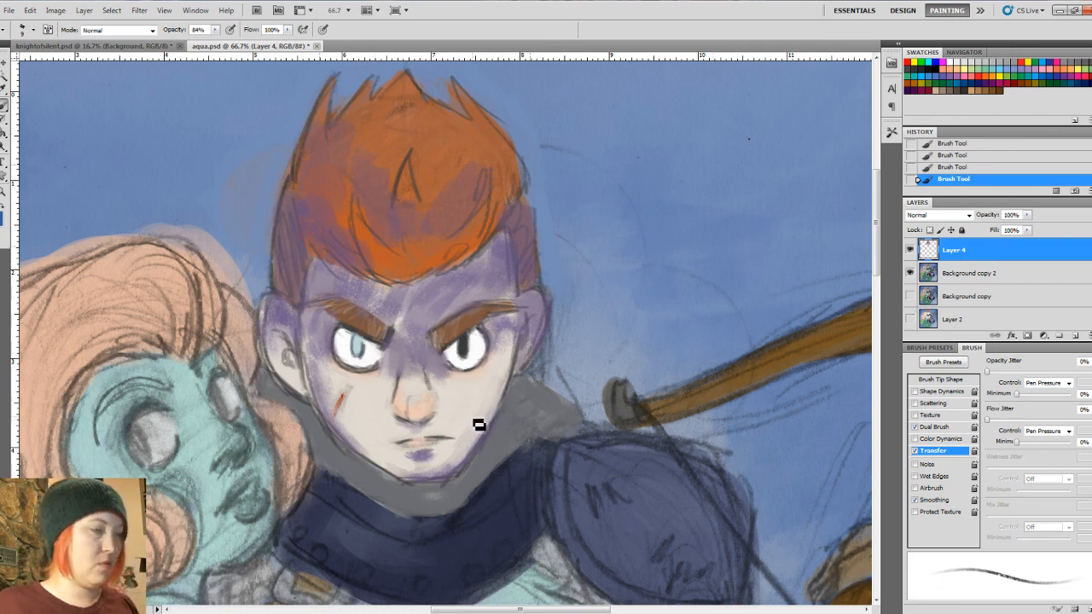
Step: Enlarge the brush to 50 px and rework the forehead shading above the far eyebrow
{"action": "key", "text": "]"}
{"action": "key", "text": "]"}
{"action": "key", "text": "]"}
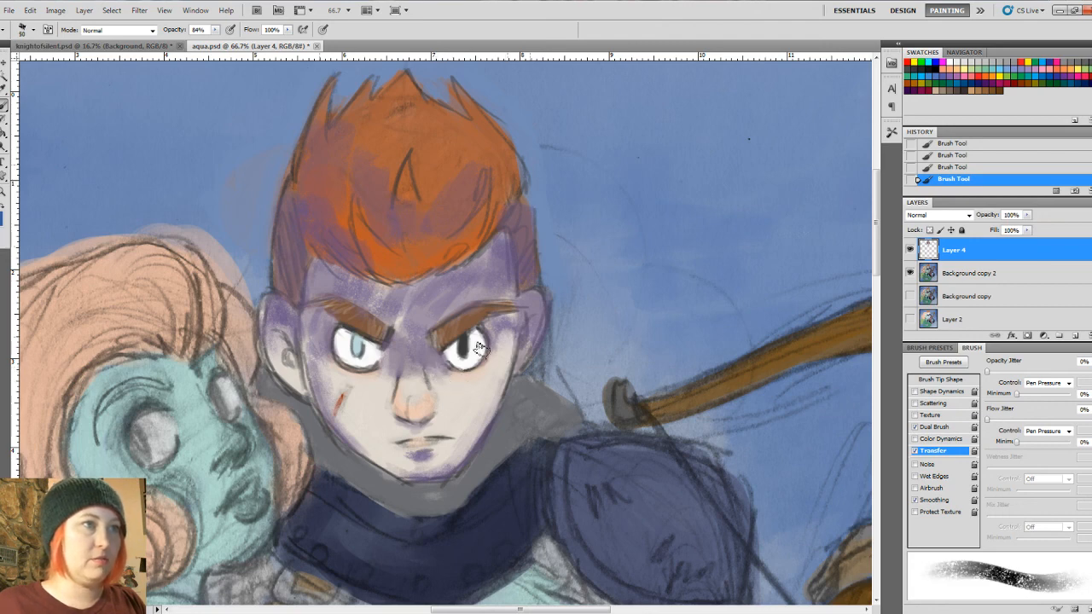
{"action": "mouse_move", "coordinate": [439, 300]}
{"action": "left_mouse_down"}
{"action": "mouse_move", "coordinate": [478, 297]}
{"action": "mouse_move", "coordinate": [503, 260]}
{"action": "mouse_move", "coordinate": [504, 292]}
{"action": "left_mouse_up"}
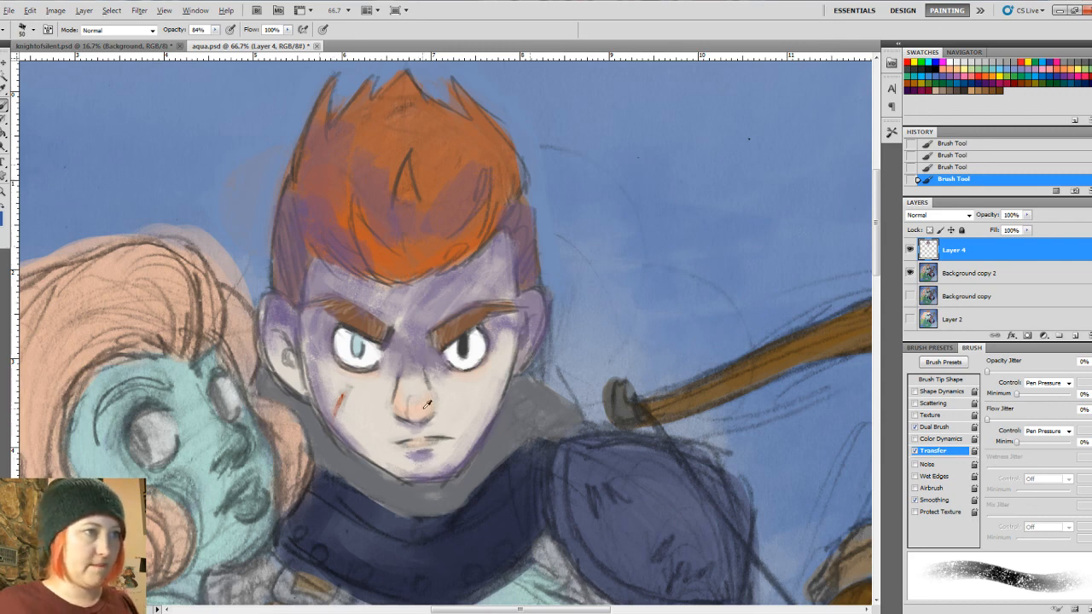
Step: Sample the nose's skin tone and change the foreground colour to a dark brown, hex 7b3f21
{"action": "left_click", "coordinate": [423, 409], "text": "alt"}
{"action": "left_click", "coordinate": [3, 217]}
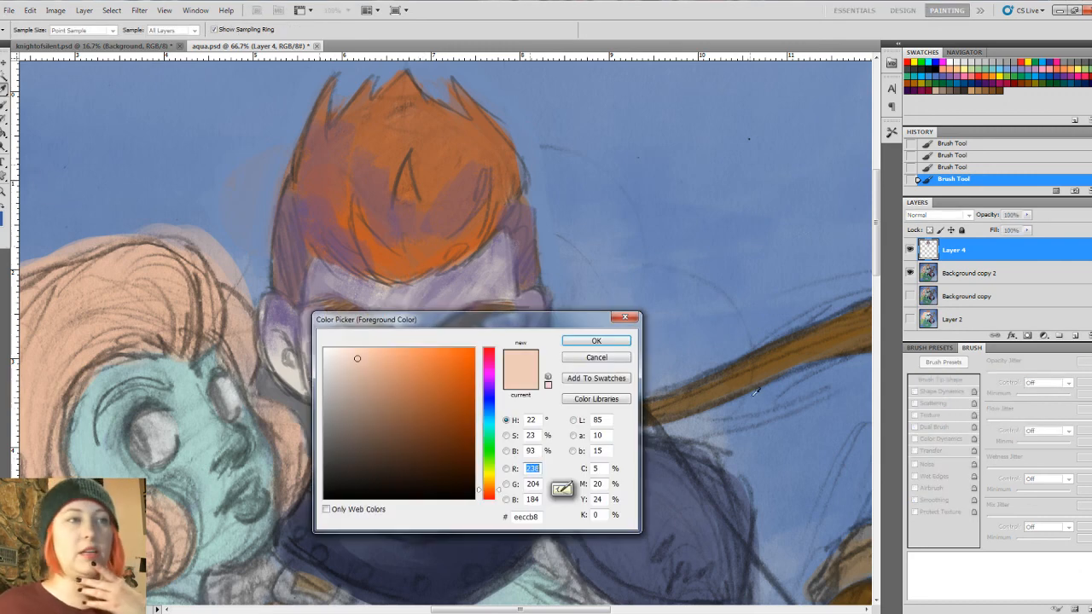
{"action": "left_click_drag", "start_coordinate": [394, 372], "coordinate": [431, 426]}
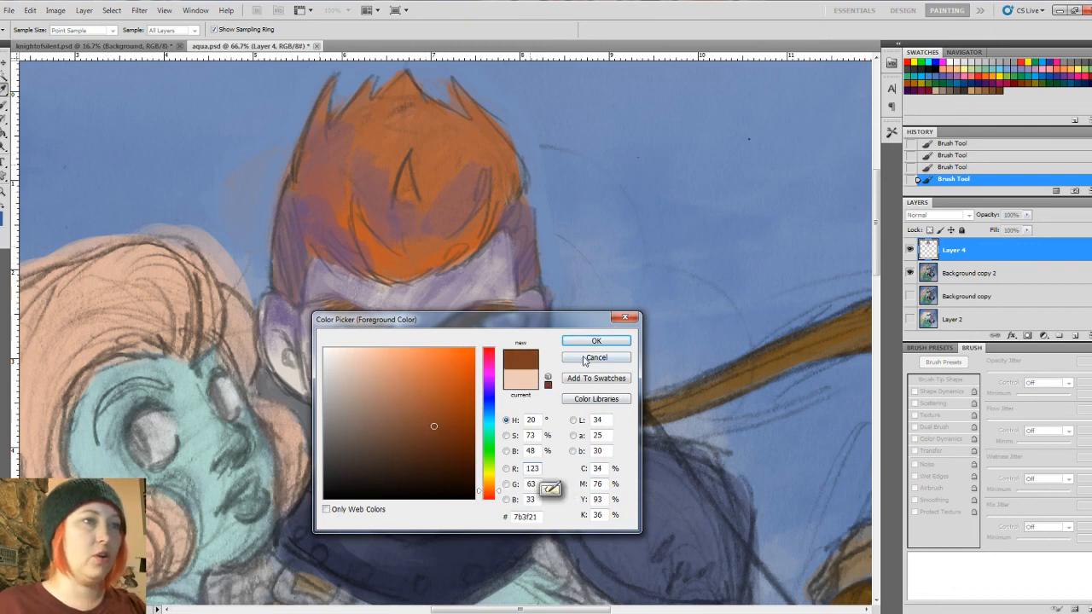
{"action": "left_click", "coordinate": [591, 343]}
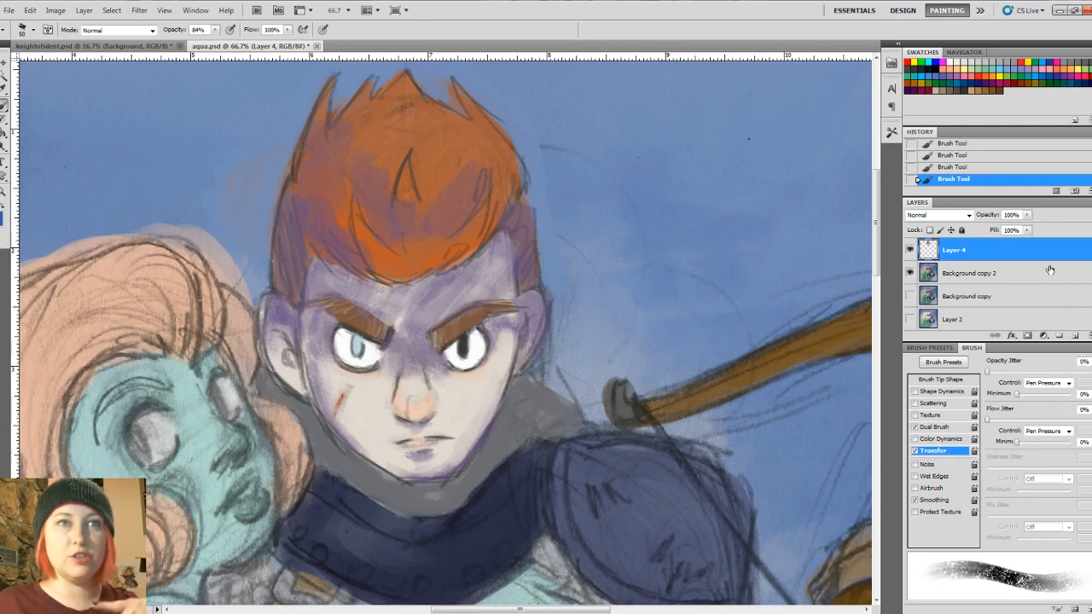
Step: Select the 131 px speckle brush preset and undo the last test stroke made with it
{"action": "left_click", "coordinate": [938, 362]}
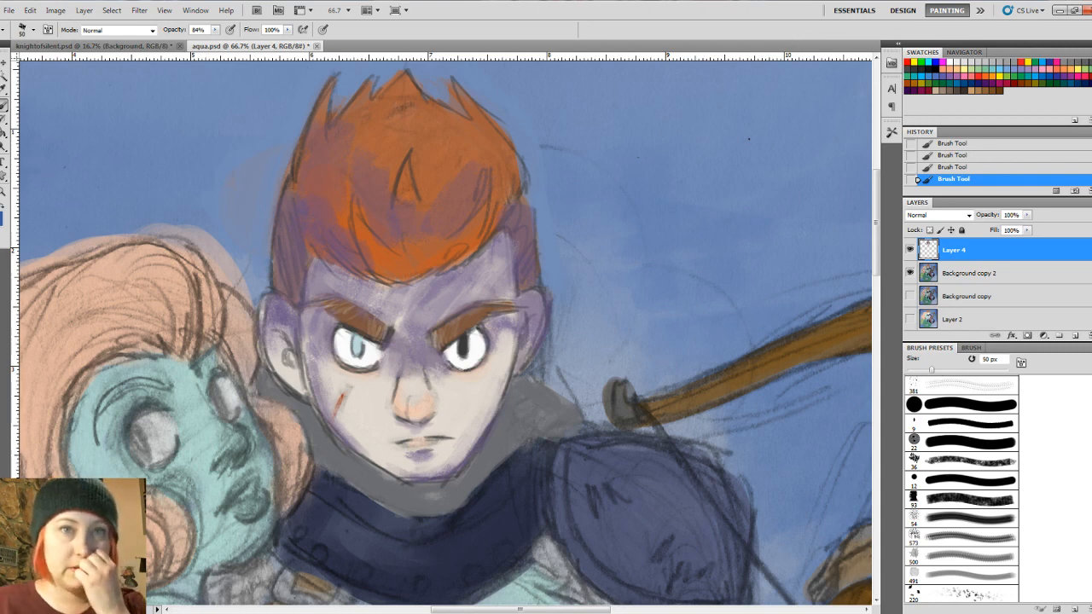
{"action": "scroll", "coordinate": [962, 488], "scroll_direction": "down", "scroll_amount": 10}
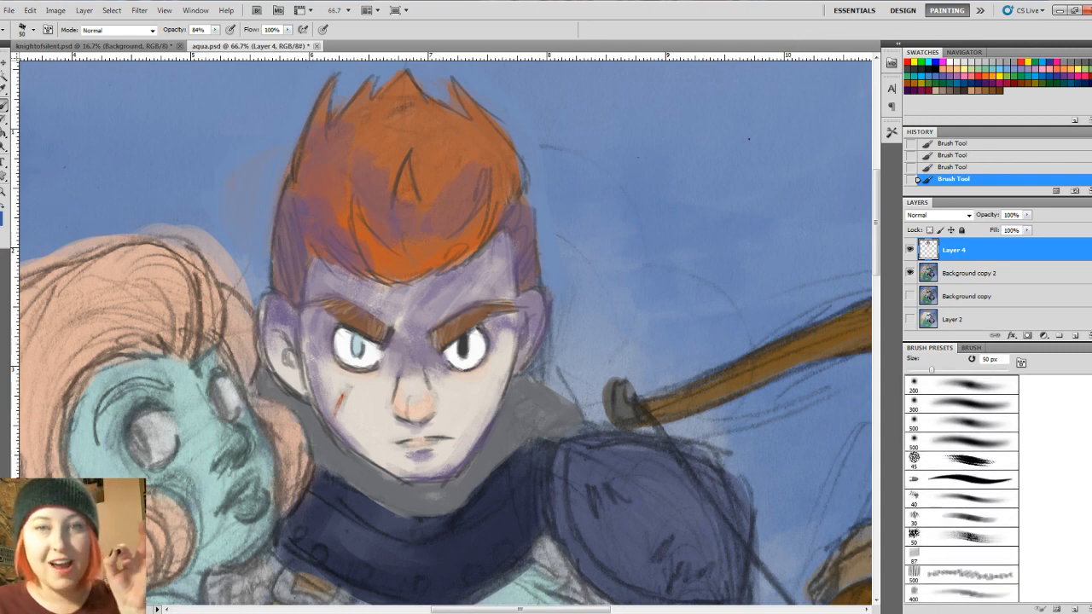
{"action": "scroll", "coordinate": [961, 488], "scroll_direction": "down", "scroll_amount": 10}
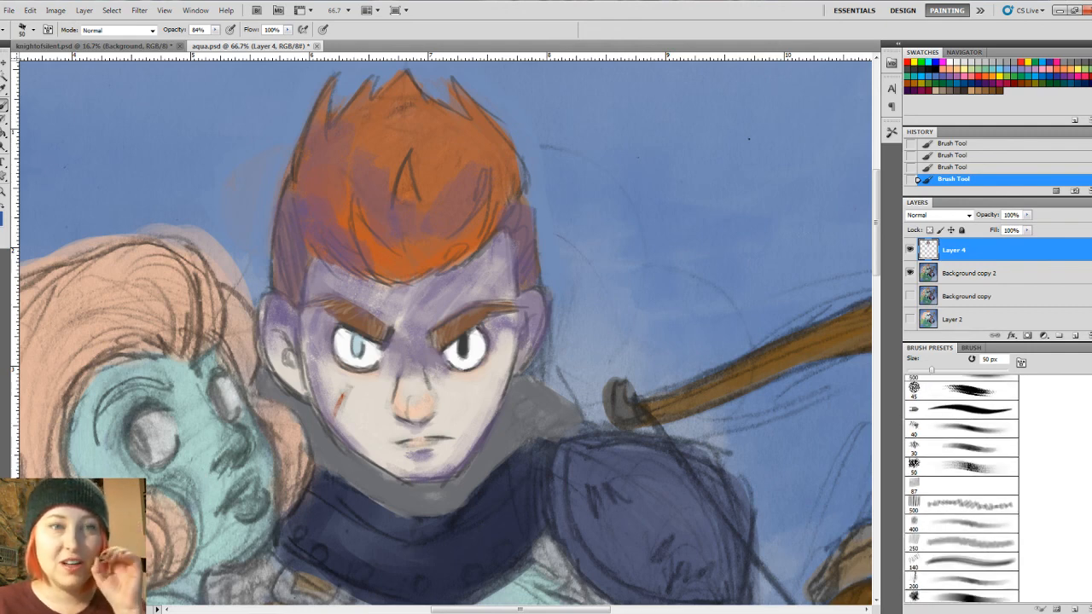
{"action": "scroll", "coordinate": [962, 488], "scroll_direction": "down", "scroll_amount": 6}
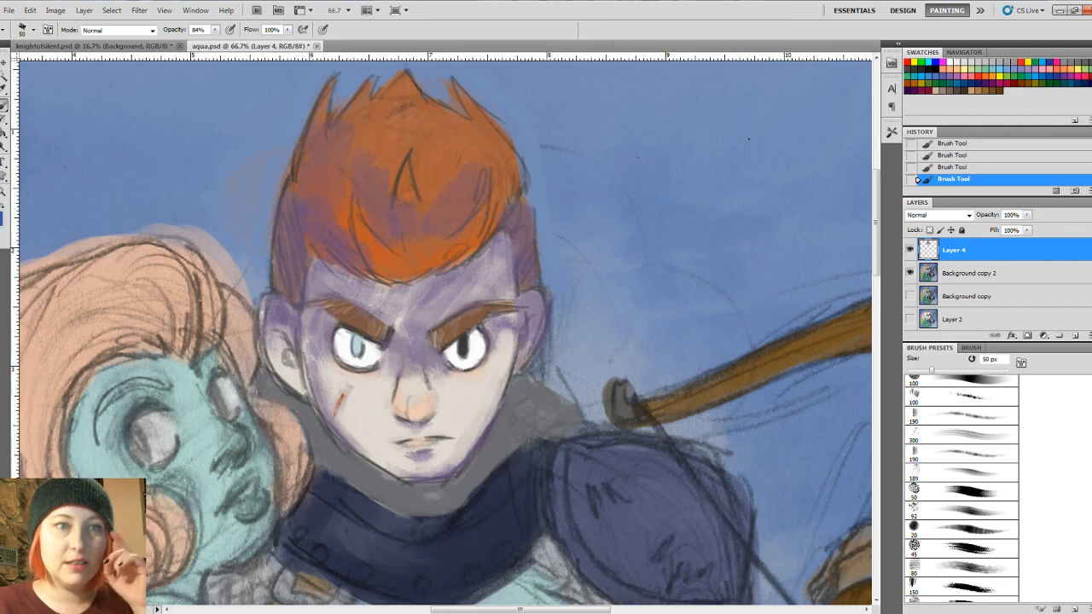
{"action": "scroll", "coordinate": [961, 488], "scroll_direction": "down", "scroll_amount": 8}
{"action": "scroll", "coordinate": [961, 488], "scroll_direction": "down", "scroll_amount": 5}
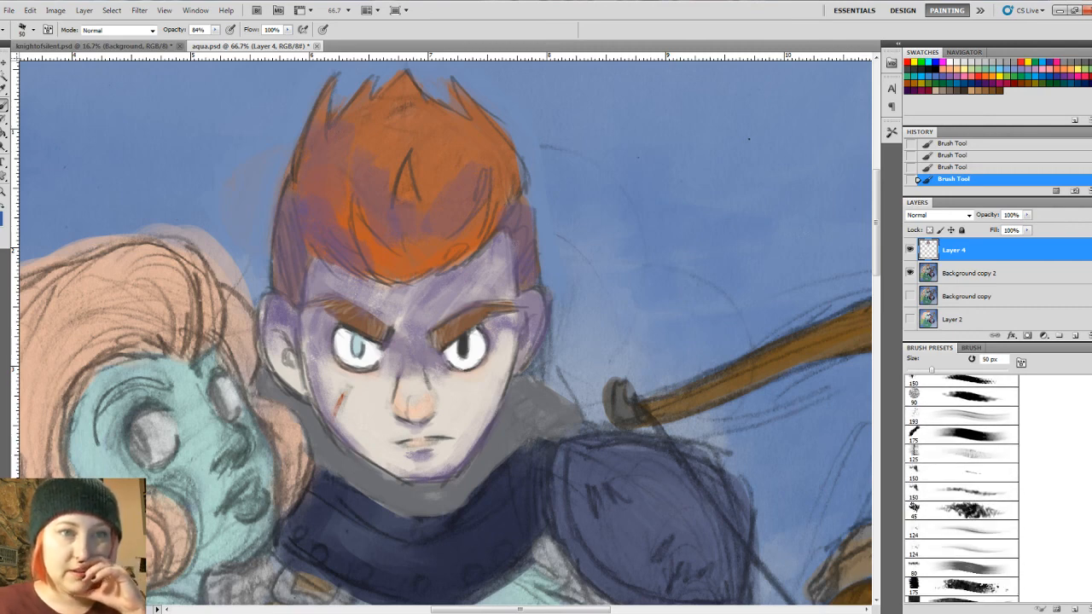
{"action": "scroll", "coordinate": [961, 488], "scroll_direction": "down", "scroll_amount": 4}
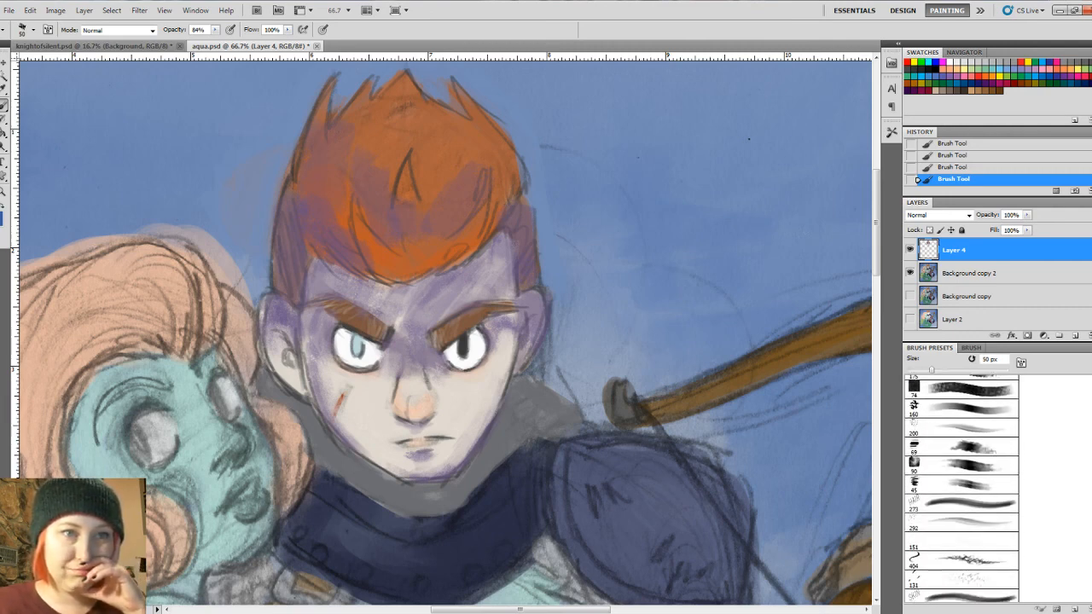
{"action": "left_click", "coordinate": [981, 556]}
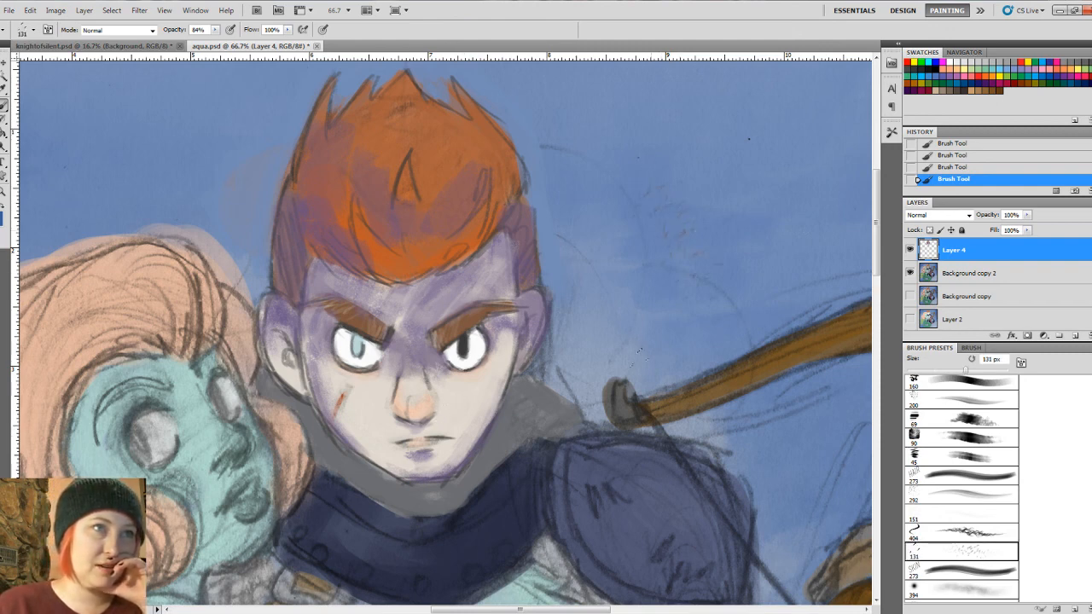
{"action": "left_click", "coordinate": [949, 168]}
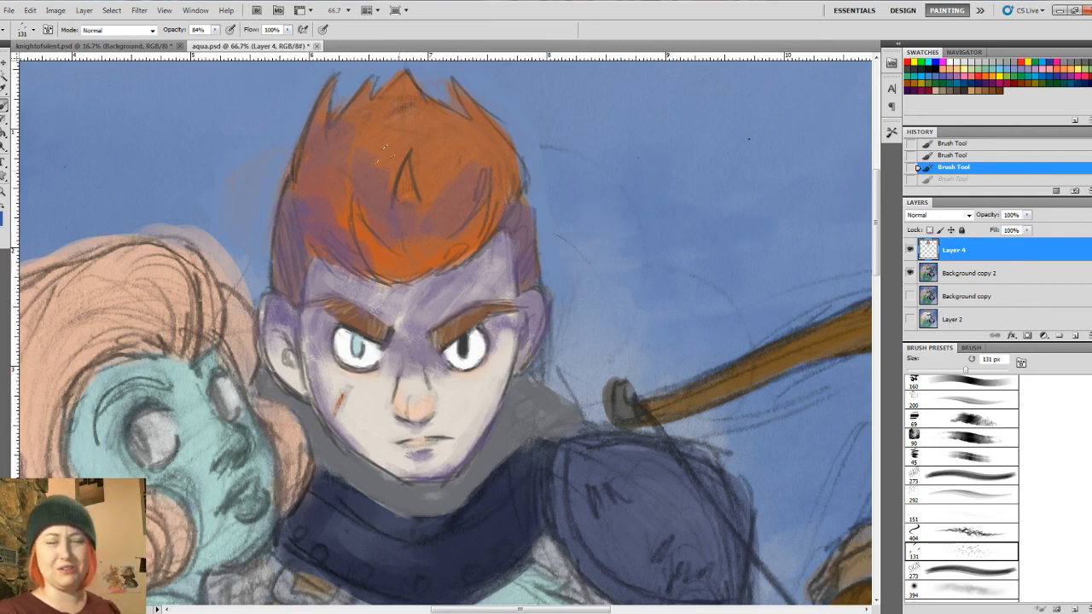
{"action": "key", "text": "ctrl+minus"}
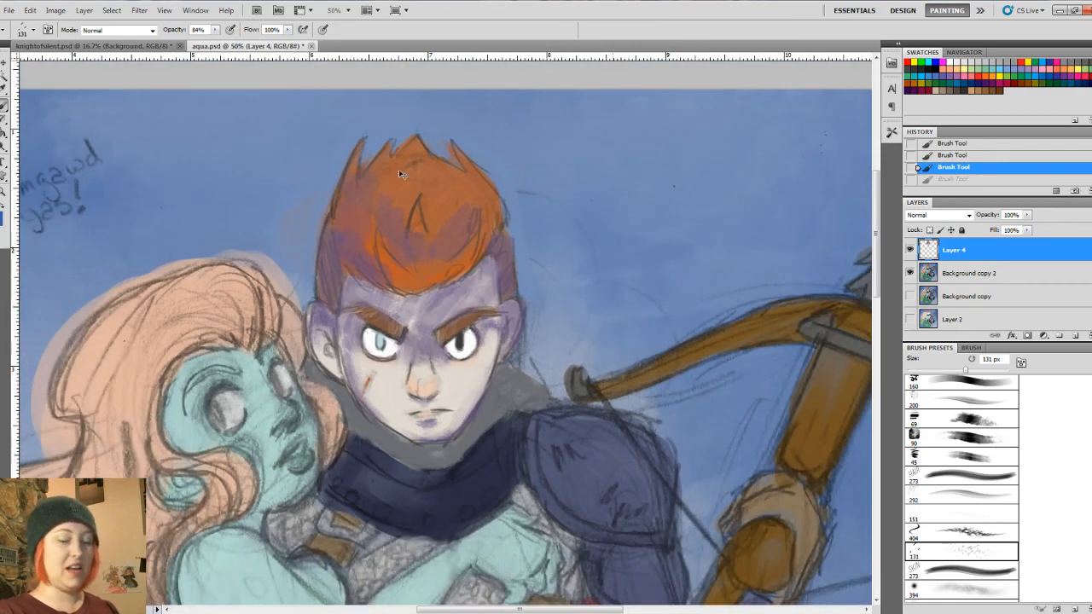
Step: Try a speckle brush stroke on the red-haired character's far cheek, then undo it
{"action": "key", "text": "ctrl+plus"}
{"action": "key", "text": "ctrl+plus"}
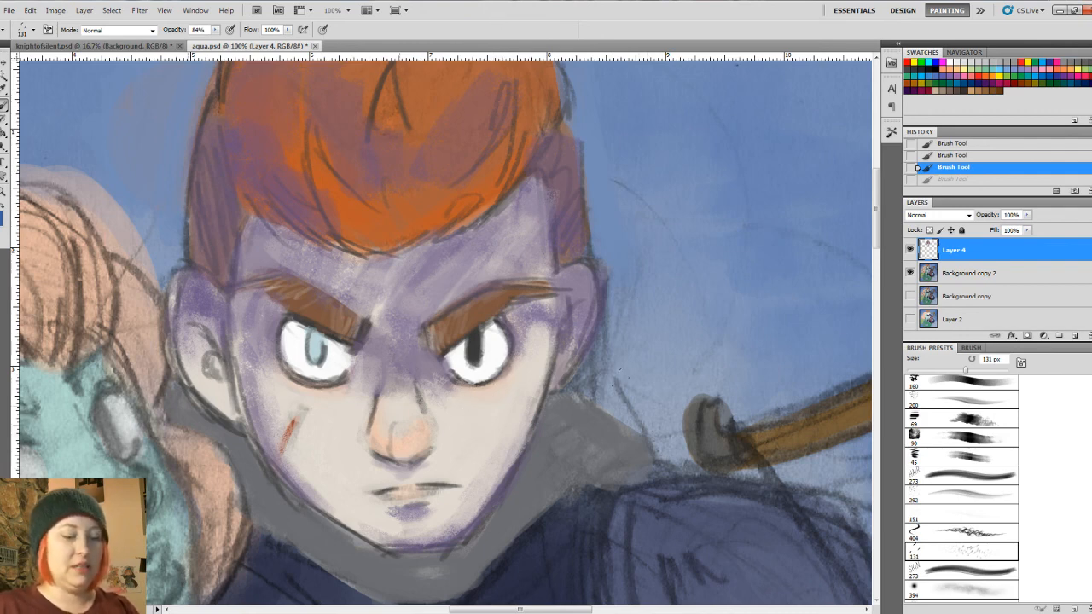
{"action": "key", "text": "ctrl+z"}
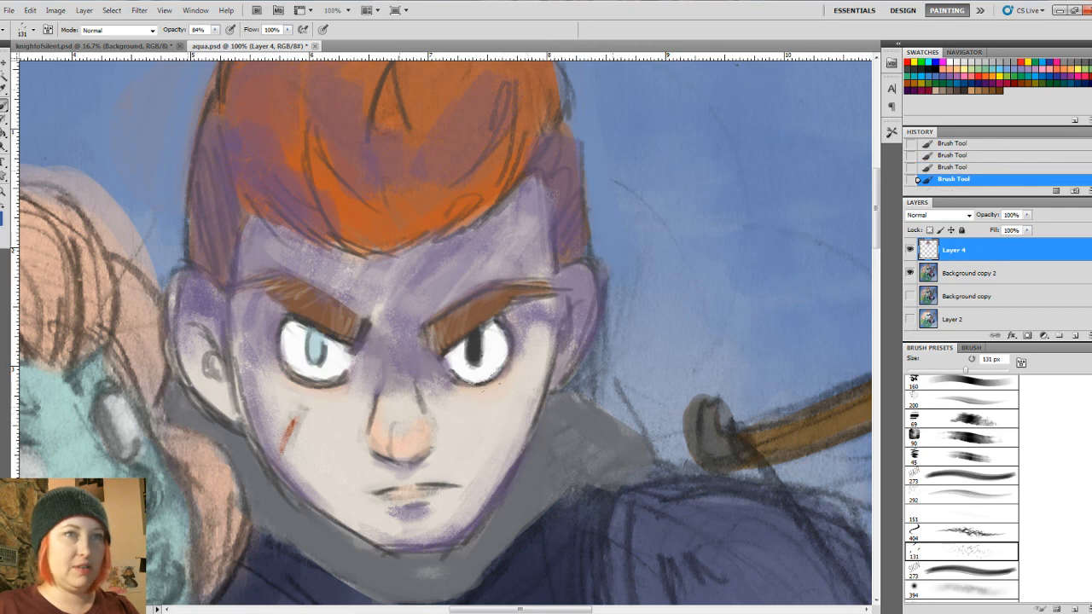
{"action": "left_click_drag", "start_coordinate": [483, 415], "coordinate": [525, 421]}
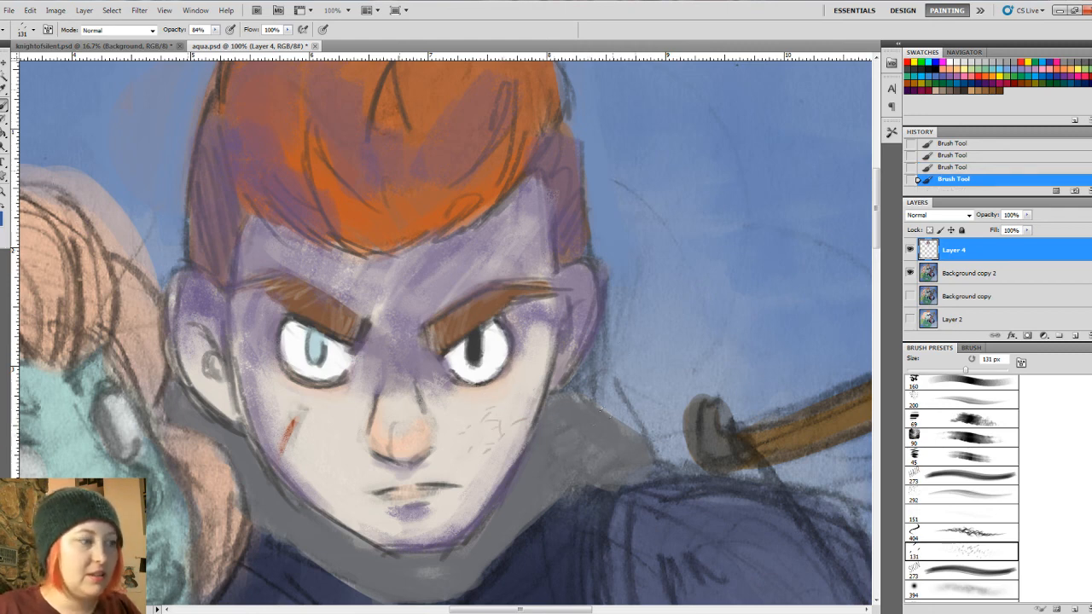
{"action": "left_click", "coordinate": [953, 167]}
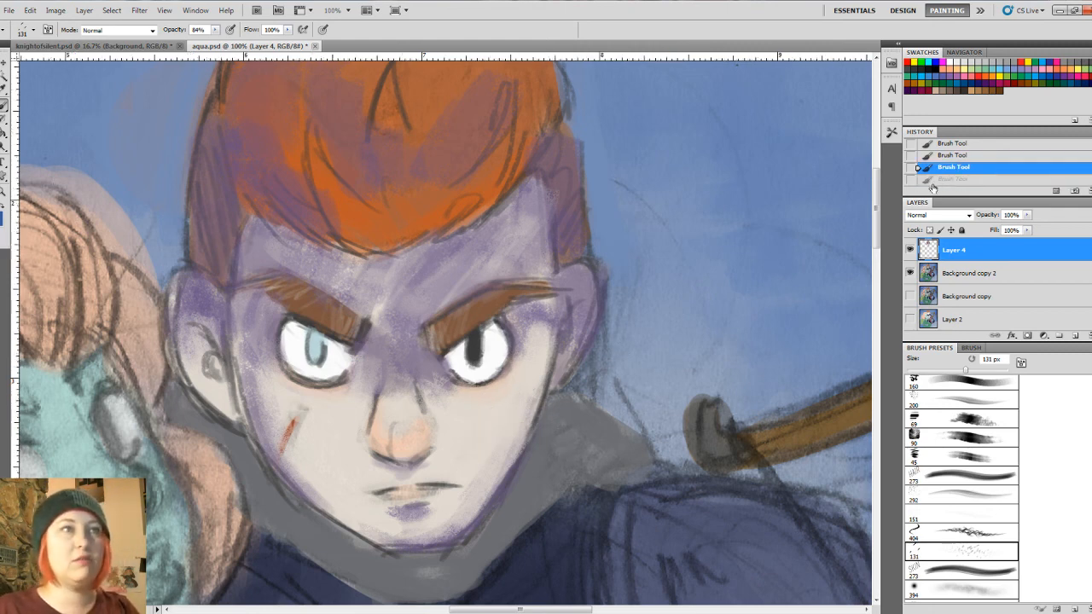
Step: In the brush tip settings, test the speckle brush at 15 px along the far jaw, undo the stroke, and set the size to 31 px
{"action": "double_click", "coordinate": [931, 559]}
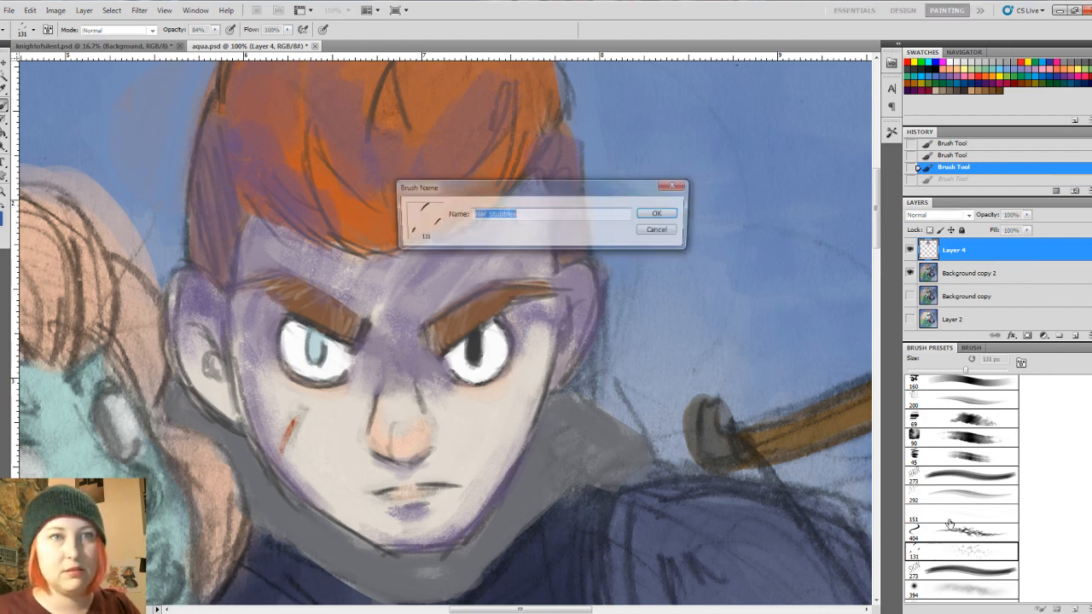
{"action": "left_click", "coordinate": [660, 214]}
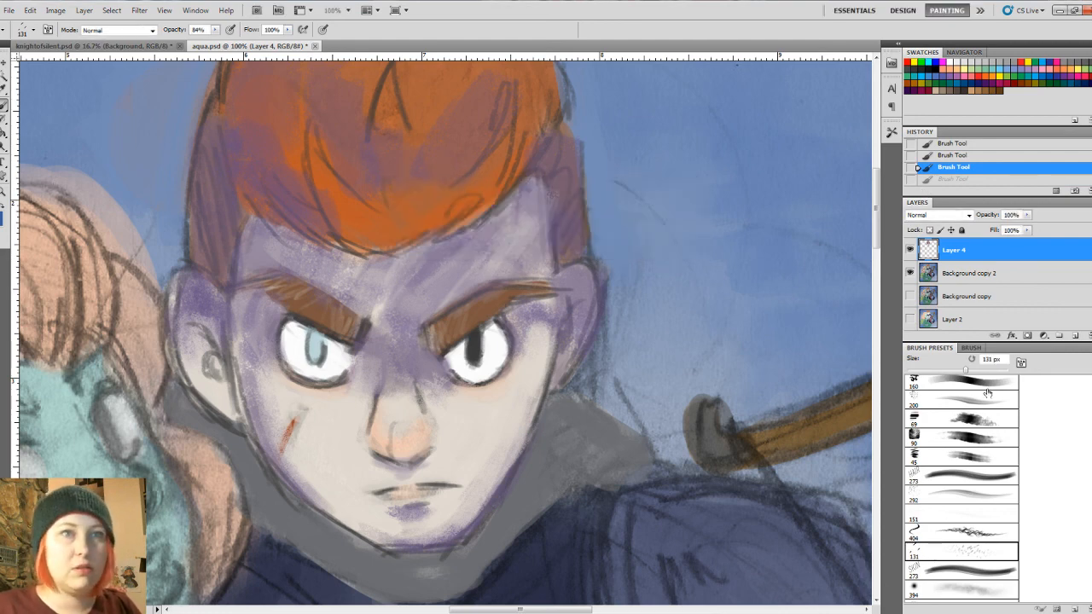
{"action": "left_click", "coordinate": [971, 348]}
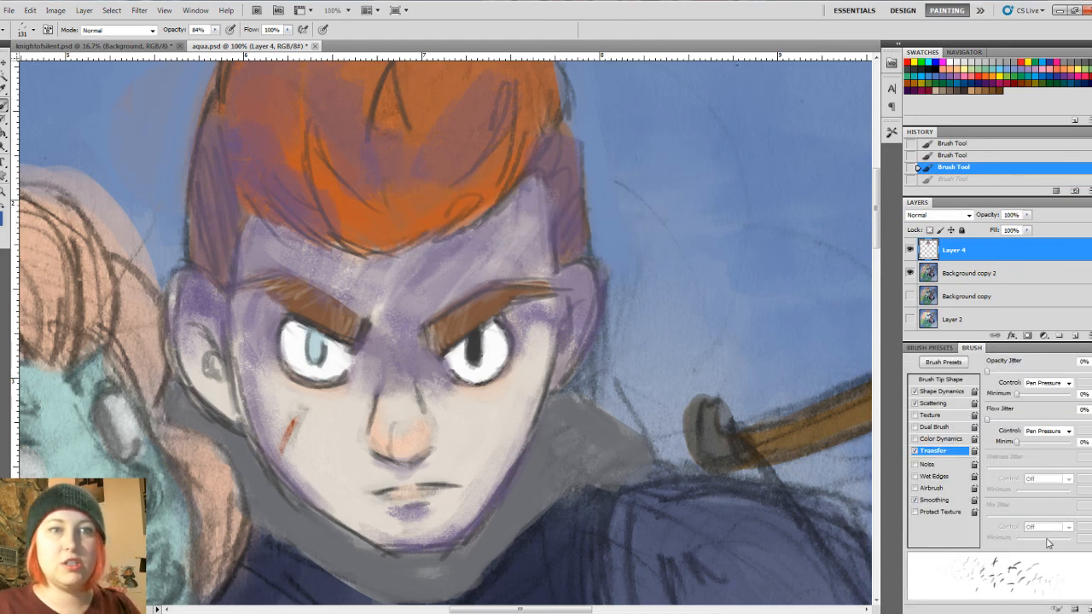
{"action": "left_click", "coordinate": [951, 392]}
{"action": "left_click", "coordinate": [960, 380]}
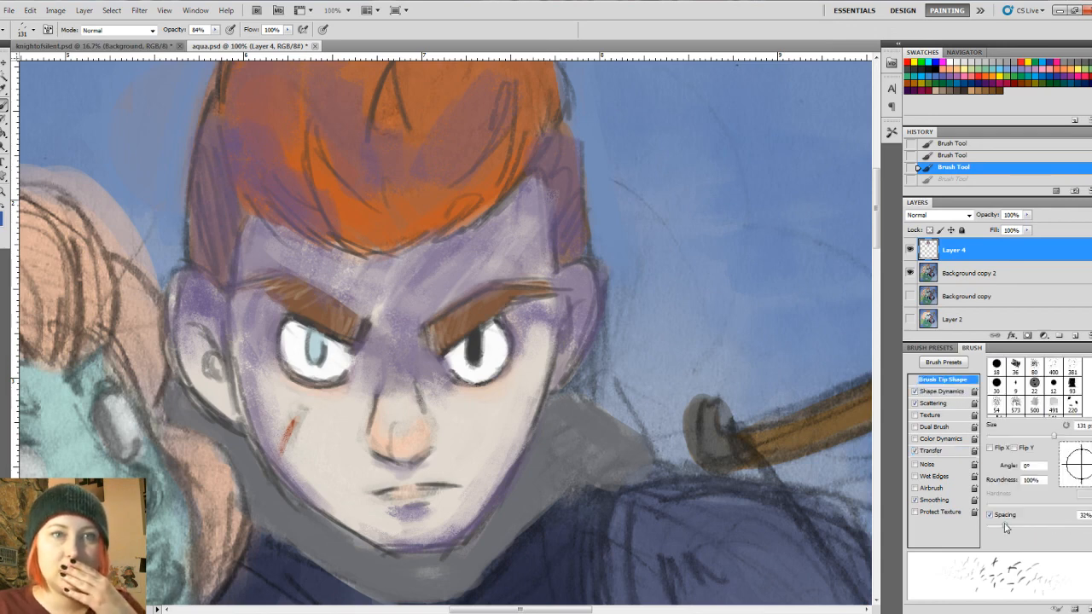
{"action": "left_click_drag", "start_coordinate": [1054, 438], "coordinate": [994, 439]}
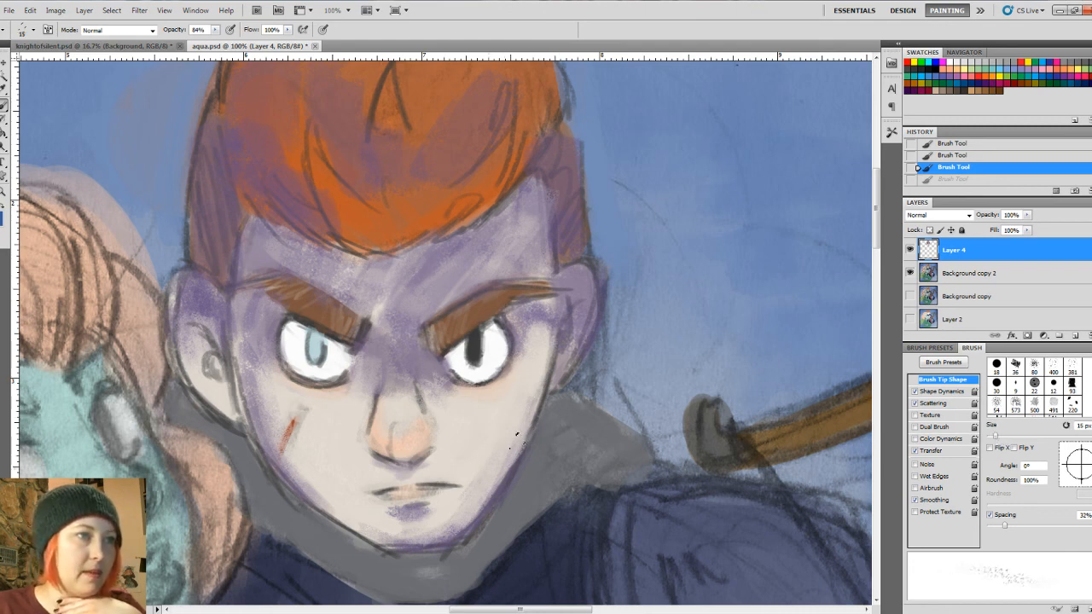
{"action": "left_click_drag", "start_coordinate": [516, 435], "coordinate": [503, 486]}
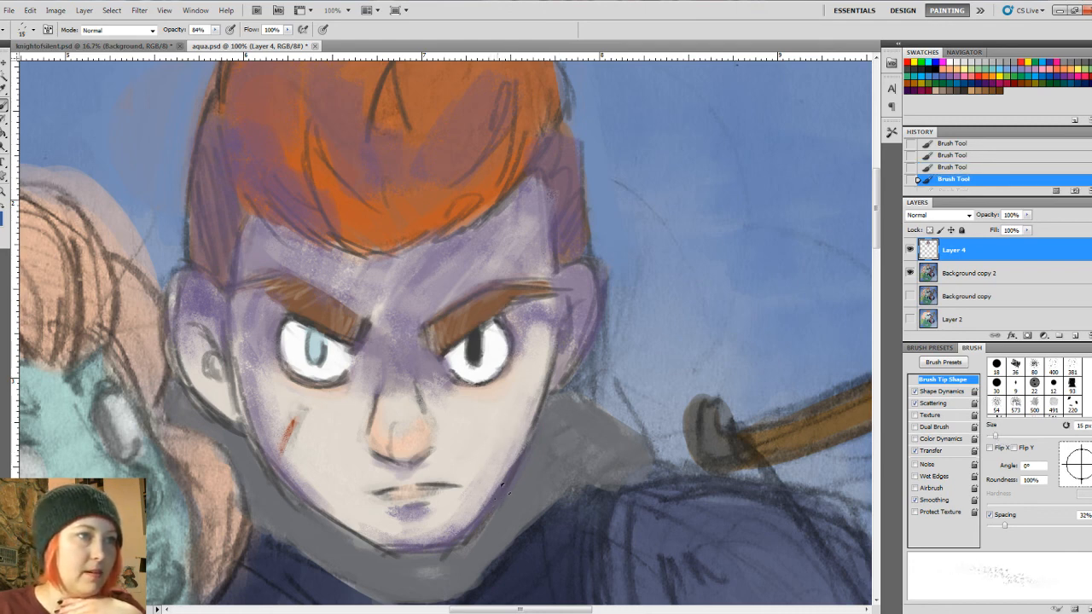
{"action": "left_click", "coordinate": [962, 169]}
{"action": "left_click_drag", "start_coordinate": [996, 437], "coordinate": [1005, 438]}
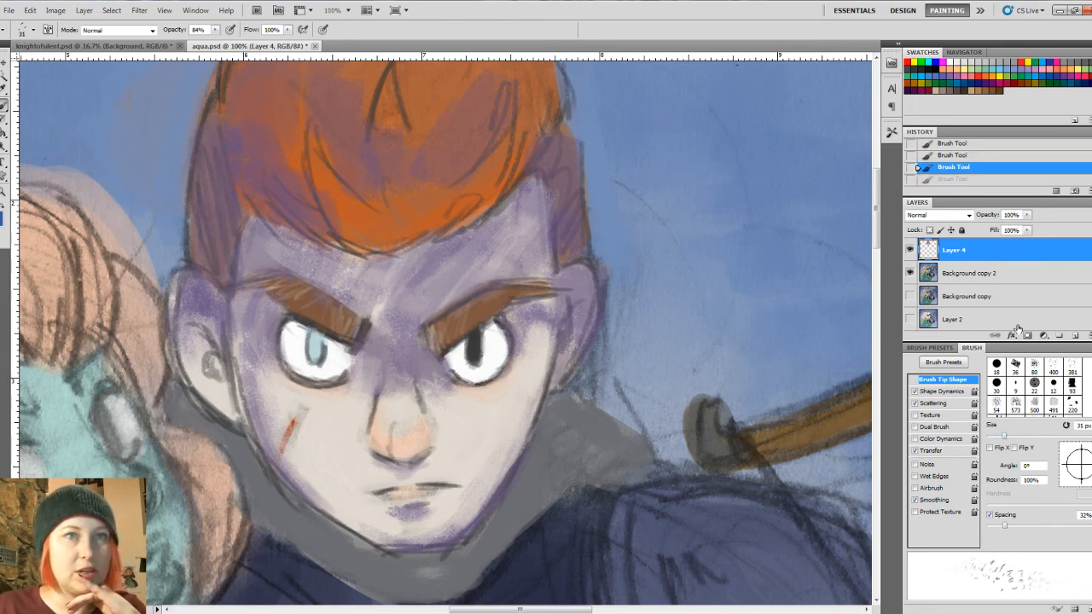
Step: Add a new layer above Layer 4 and paint brown stubble speckles over the cheeks and jaw, enlarging the brush to 74 px
{"action": "left_click", "coordinate": [1074, 335]}
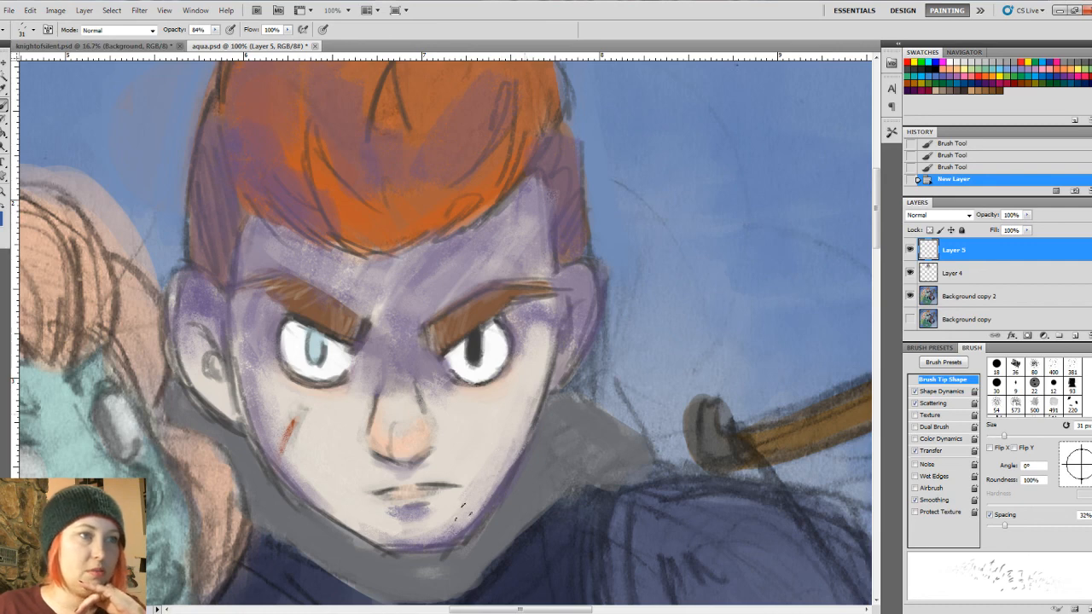
{"action": "left_click_drag", "start_coordinate": [463, 505], "coordinate": [466, 509]}
{"action": "left_click", "coordinate": [466, 439]}
{"action": "left_click", "coordinate": [480, 436]}
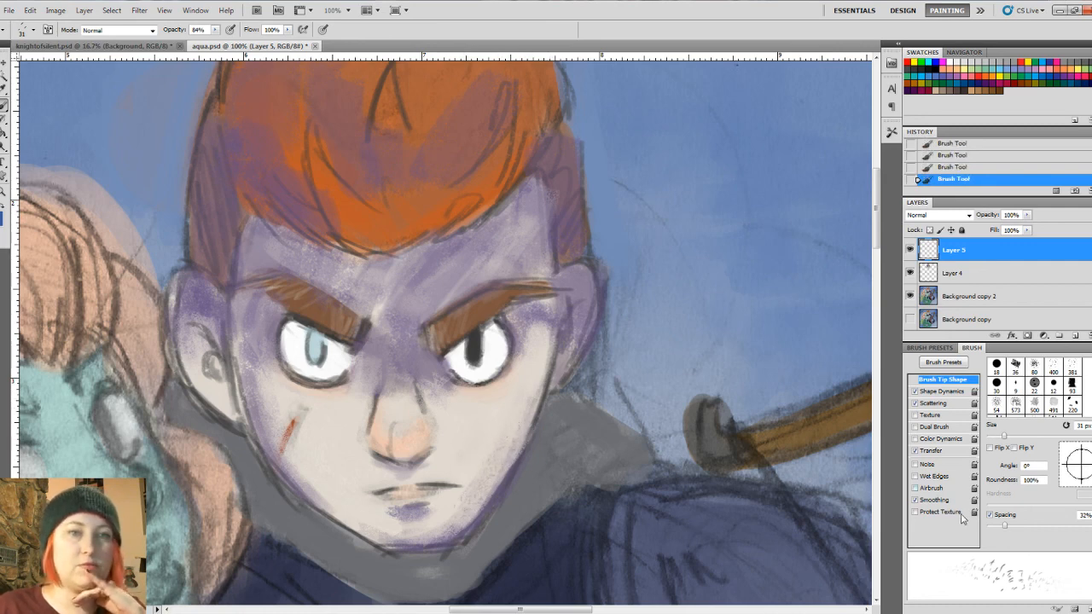
{"action": "left_click_drag", "start_coordinate": [1004, 436], "coordinate": [1029, 439]}
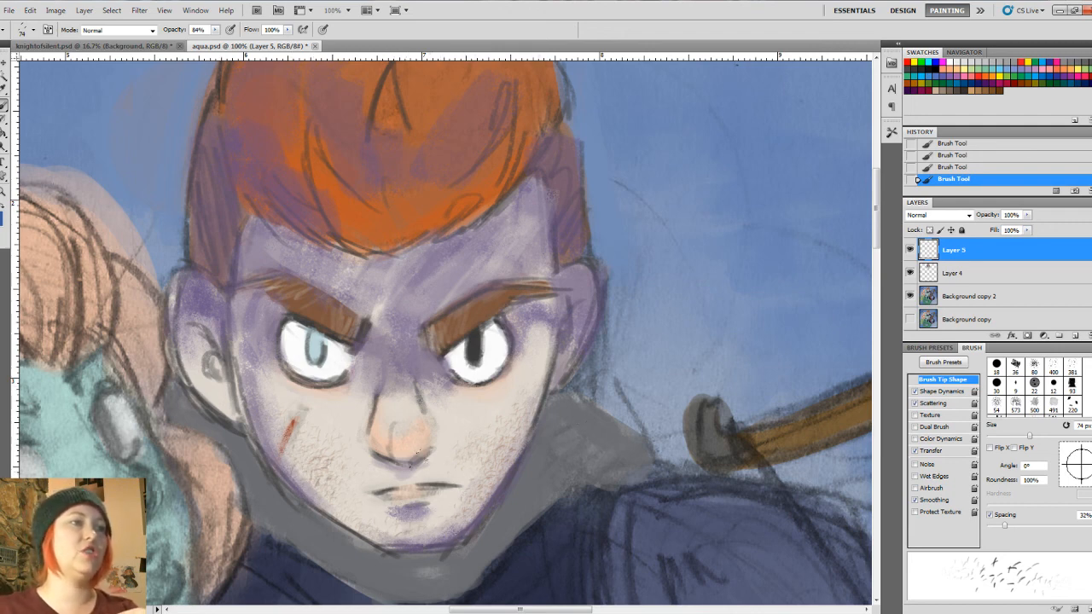
Step: Change the foreground colour to a darker brown, hex 54240d, and add darker stubble speckles to the cheeks and jaw
{"action": "left_click", "coordinate": [4, 218]}
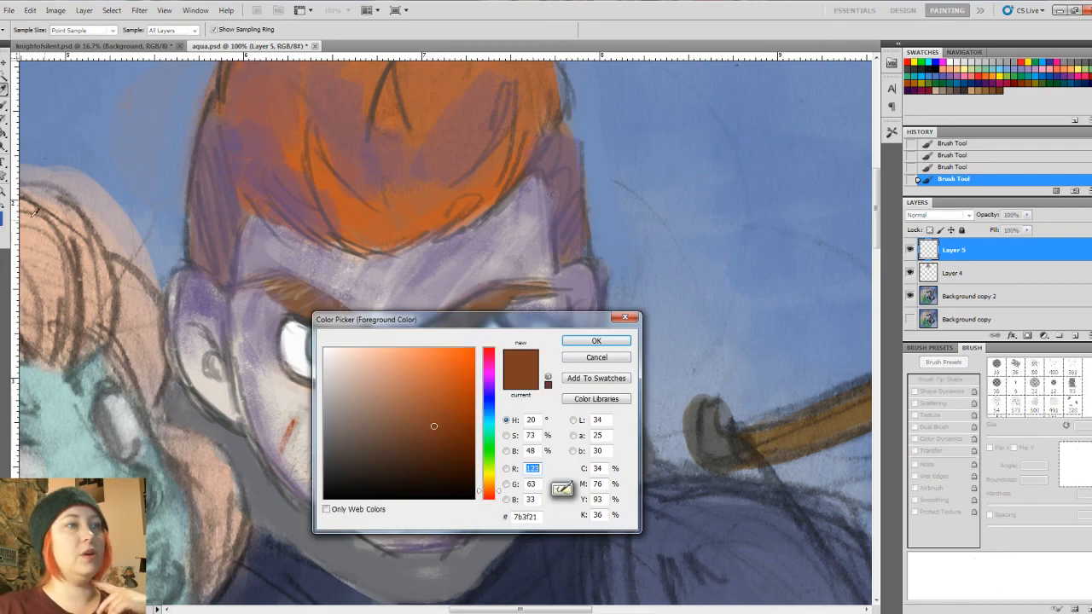
{"action": "left_click_drag", "start_coordinate": [416, 430], "coordinate": [444, 446]}
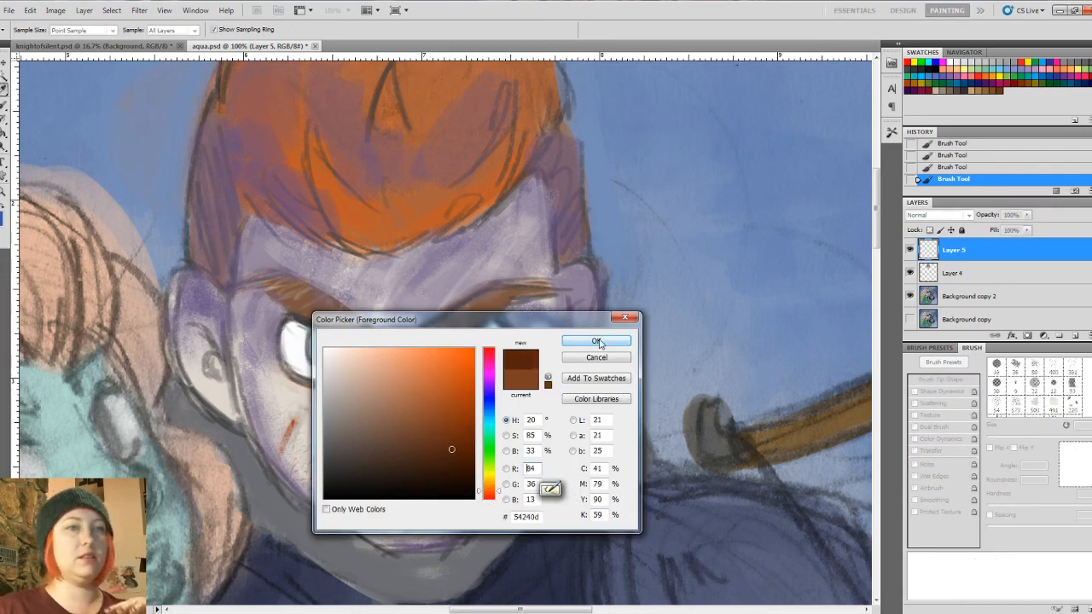
{"action": "left_click", "coordinate": [596, 341]}
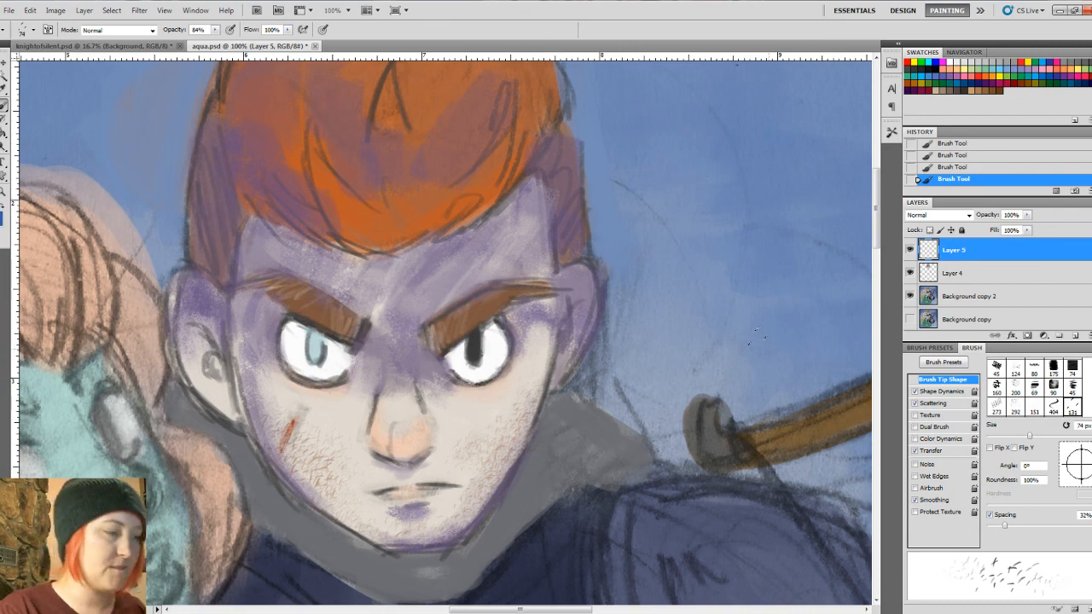
Step: Make Layer 4 the active layer and choose the 36 px textured brush preset
{"action": "key", "text": "ctrl+minus"}
{"action": "key", "text": "ctrl+minus"}
{"action": "key", "text": "ctrl+minus"}
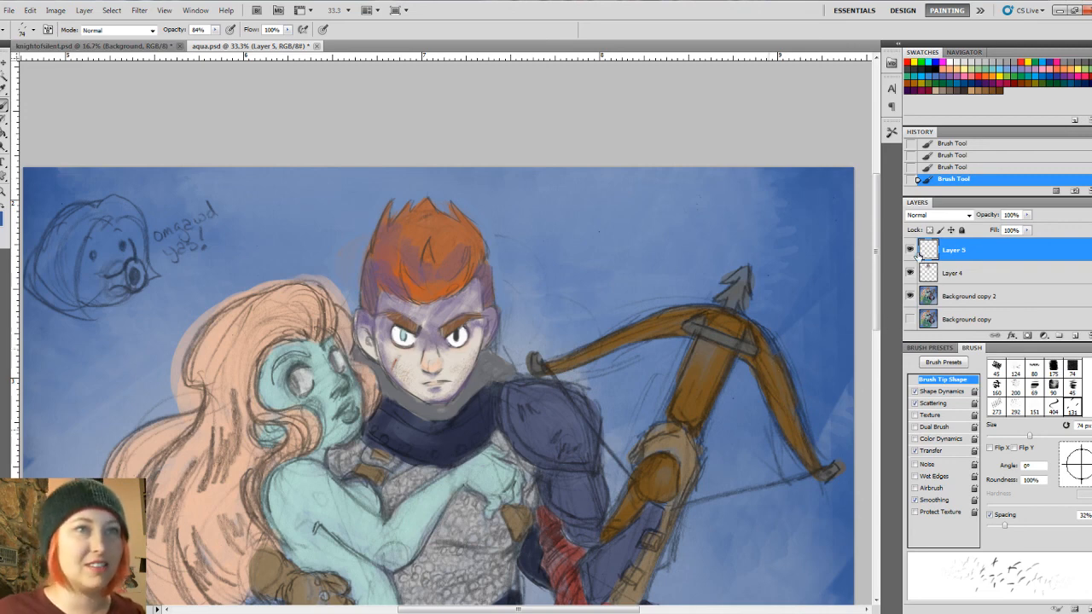
{"action": "left_click", "coordinate": [947, 281]}
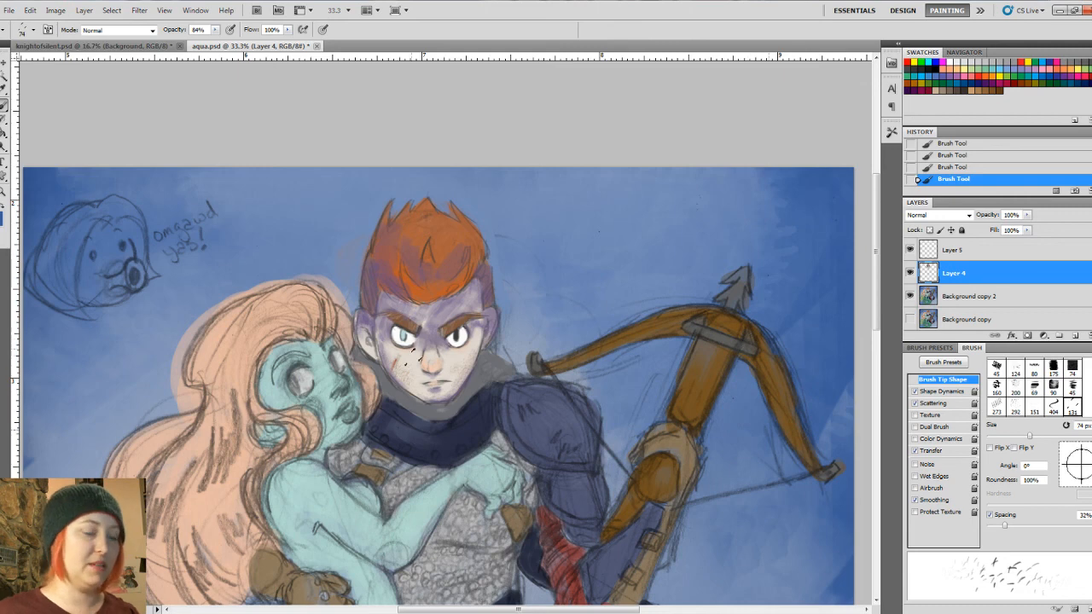
{"action": "scroll", "coordinate": [413, 359], "scroll_direction": "up", "scroll_amount": 1}
{"action": "scroll", "coordinate": [413, 359], "scroll_direction": "up", "scroll_amount": 1}
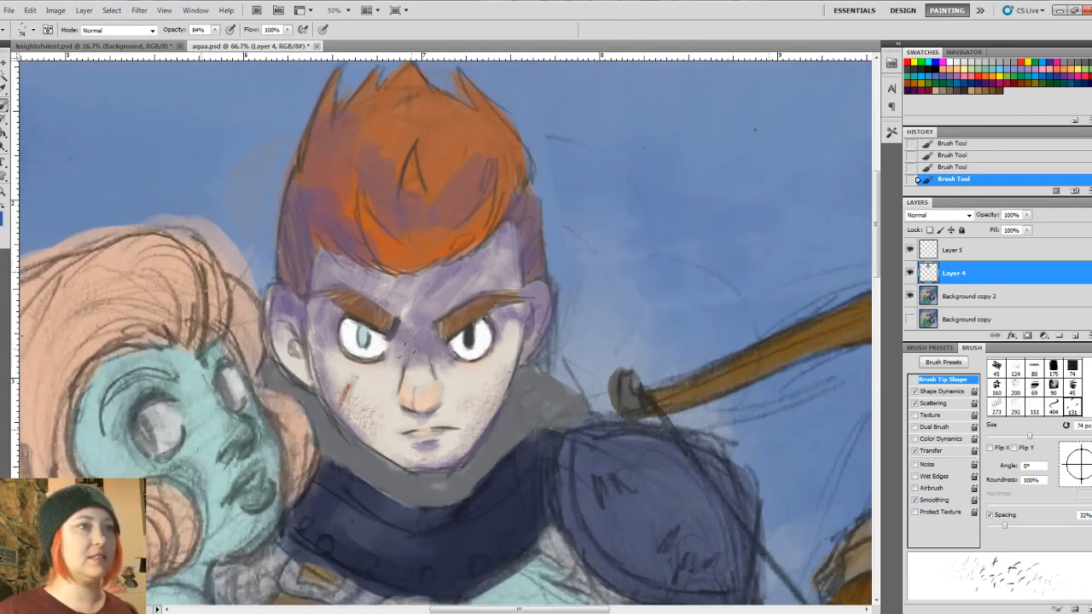
{"action": "left_click", "coordinate": [926, 347]}
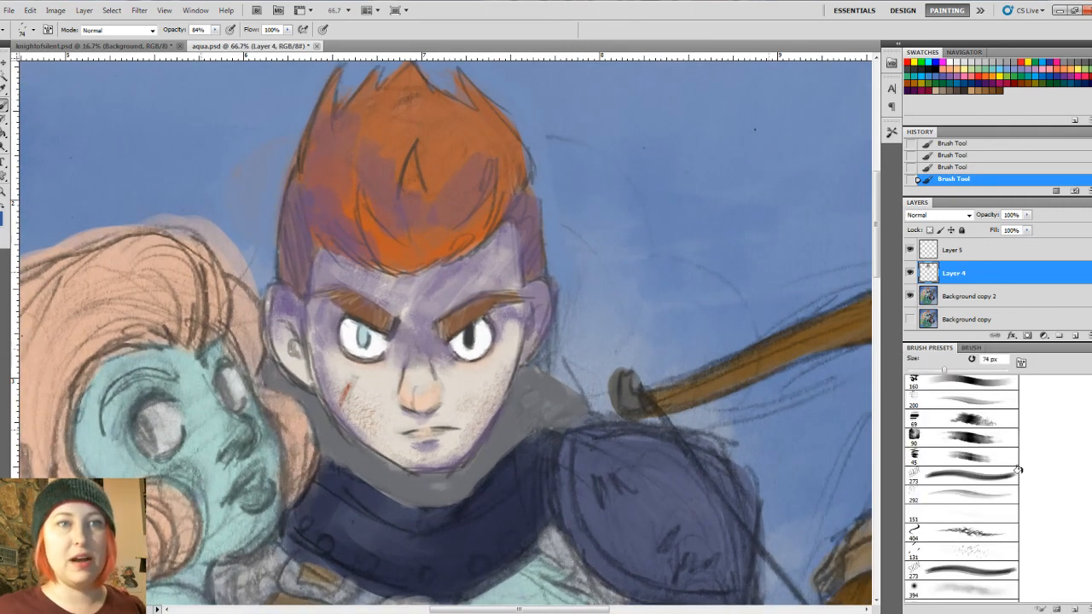
{"action": "scroll", "coordinate": [969, 531], "scroll_direction": "down", "scroll_amount": 10}
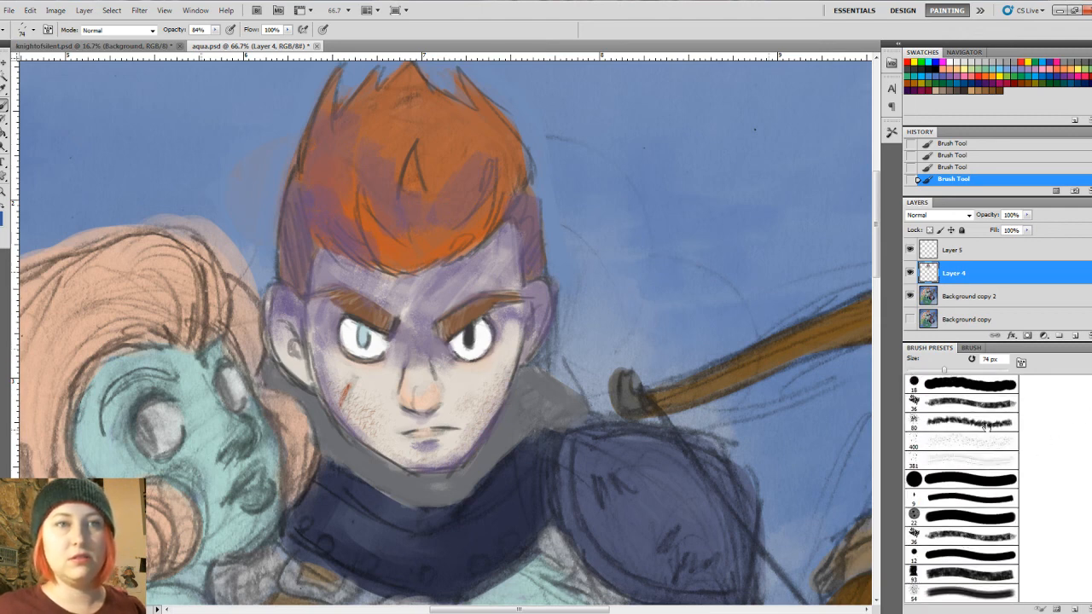
{"action": "left_click", "coordinate": [985, 404]}
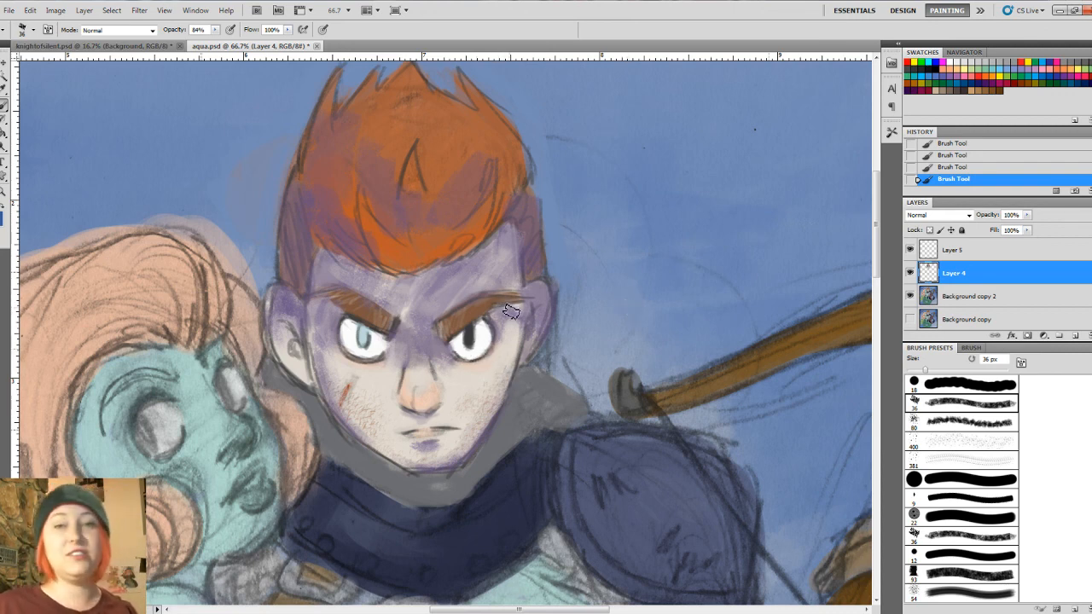
Step: Examine the whole illustration, then the characters' upper bodies and the red-haired character's face up close
{"action": "key", "text": "ctrl+minus"}
{"action": "key", "text": "ctrl+minus"}
{"action": "key", "text": "ctrl+minus"}
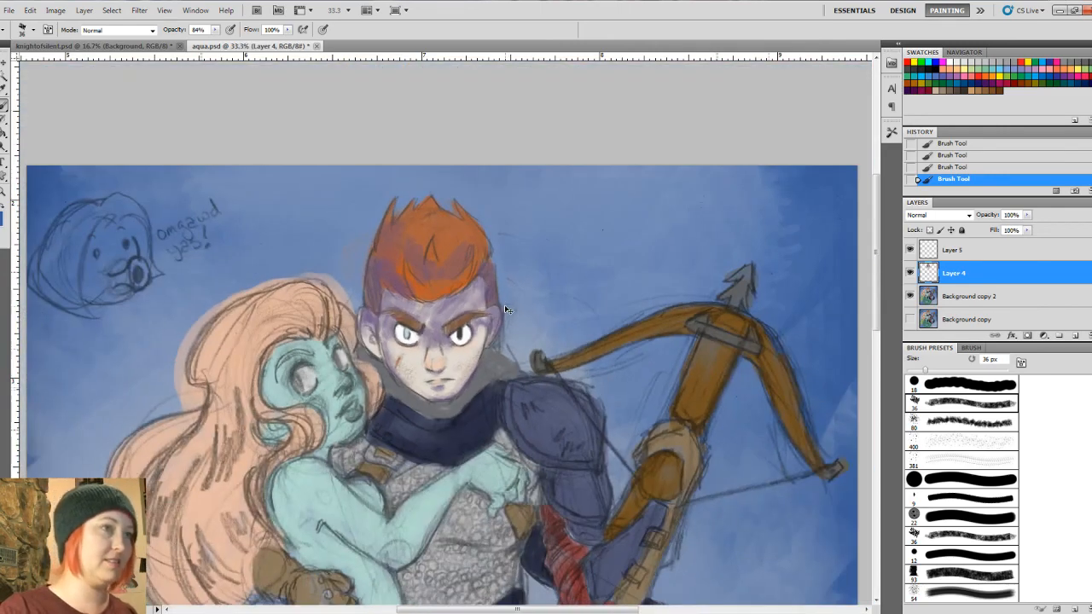
{"action": "left_click_drag", "start_coordinate": [677, 464], "coordinate": [639, 366]}
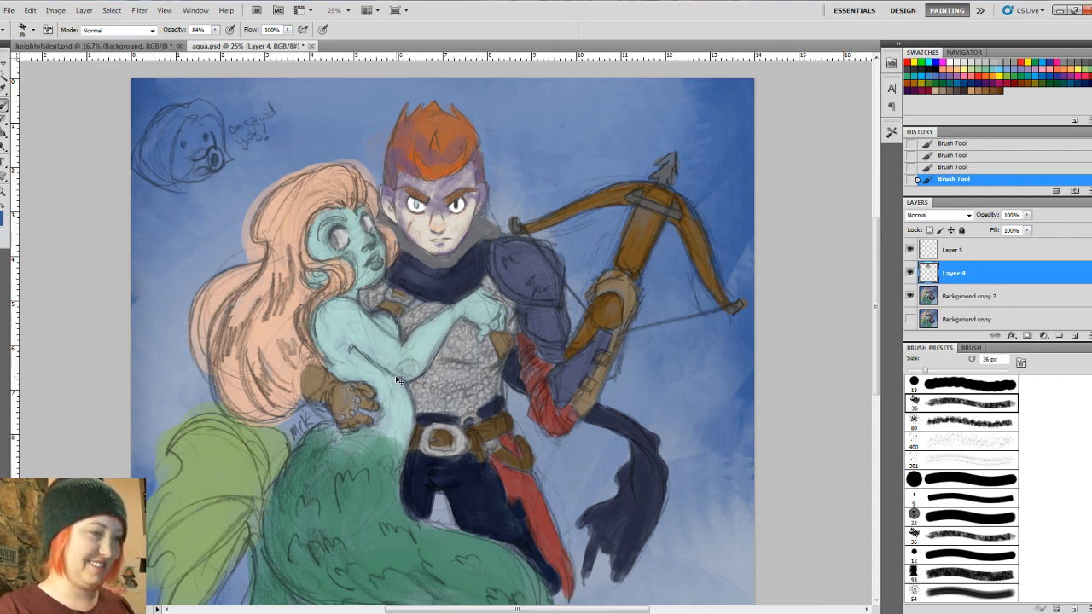
{"action": "scroll", "coordinate": [401, 384], "scroll_direction": "up", "scroll_amount": 1}
{"action": "scroll", "coordinate": [400, 381], "scroll_direction": "up", "scroll_amount": 1}
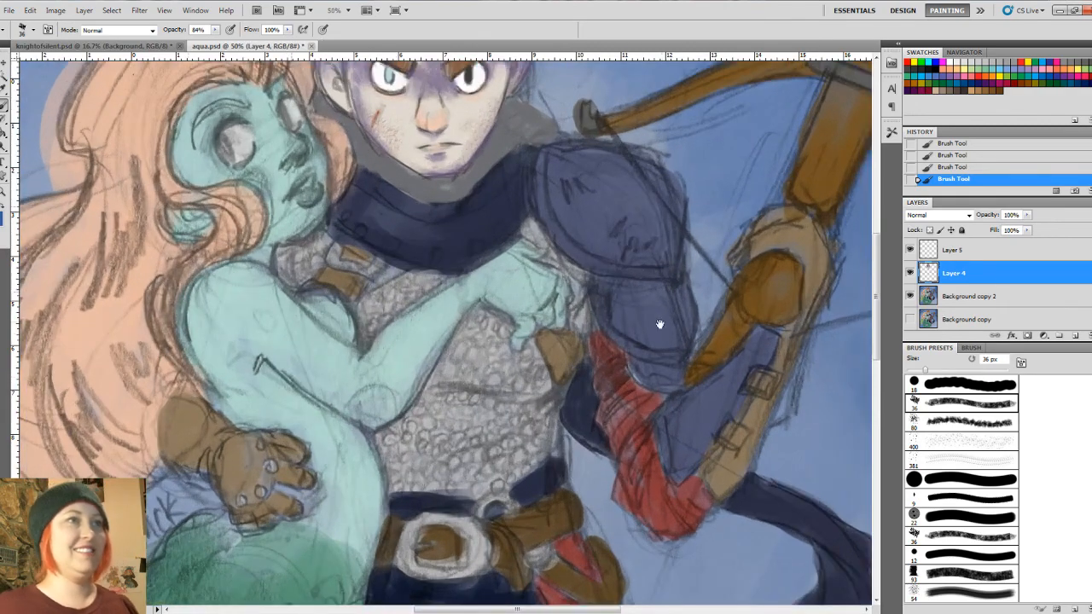
{"action": "scroll", "coordinate": [628, 393], "scroll_direction": "up", "scroll_amount": 3}
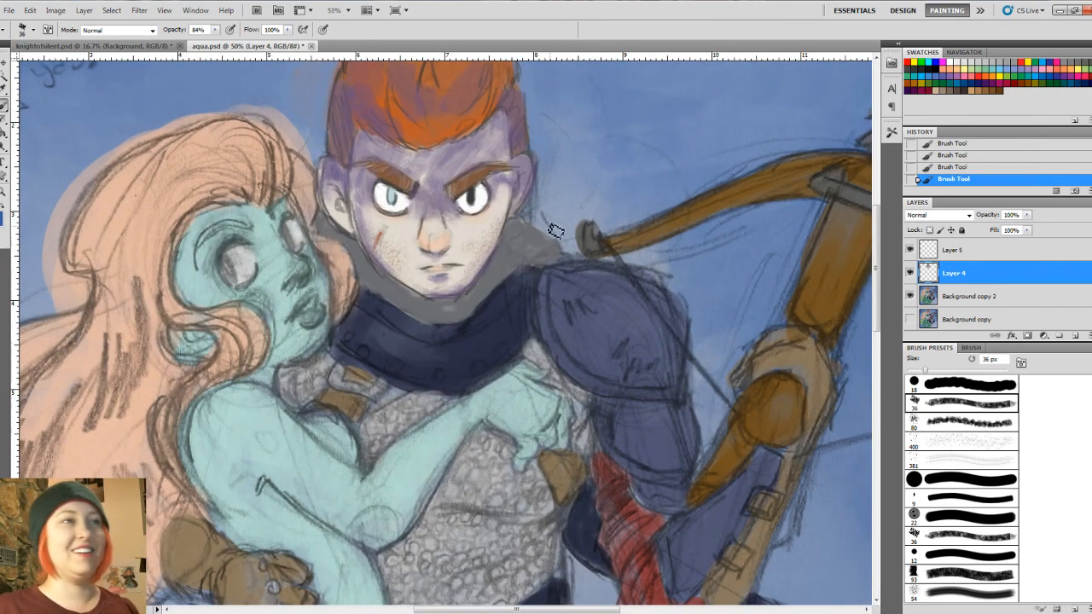
{"action": "scroll", "coordinate": [555, 239], "scroll_direction": "up", "scroll_amount": 1}
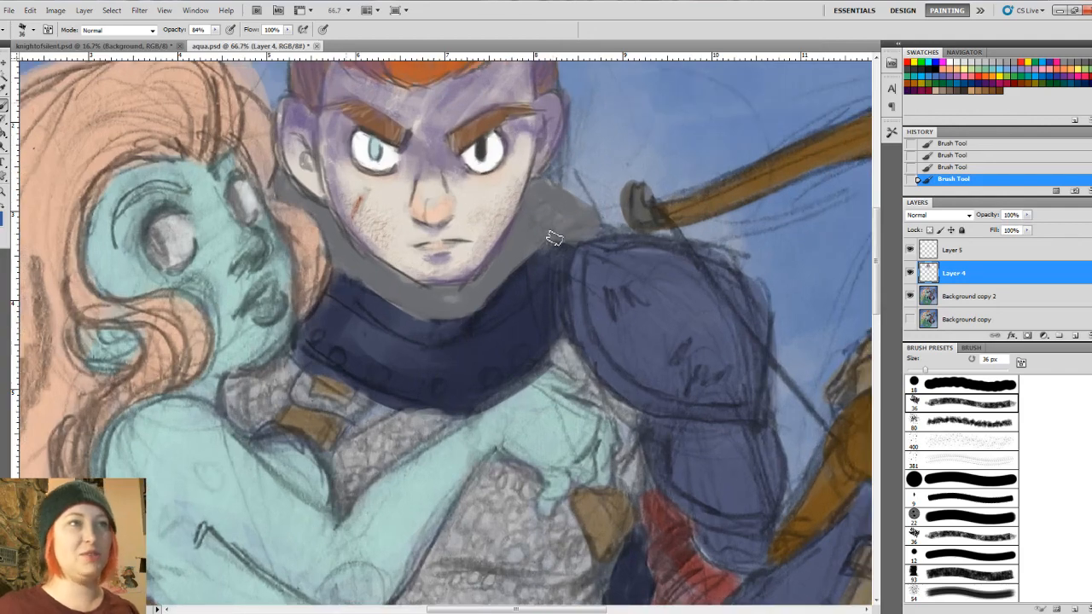
{"action": "scroll", "coordinate": [583, 474], "scroll_direction": "up", "scroll_amount": 2}
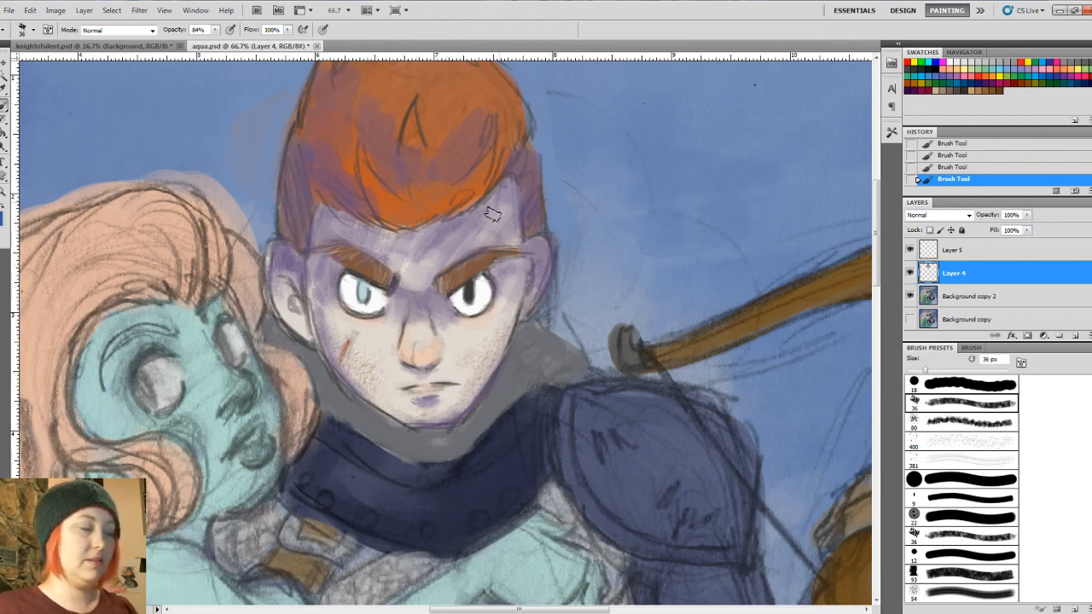
Step: Enlarge the brush to 50 px, sample the near ear's purple, and deepen the shading across the forehead and side of the face
{"action": "key", "text": "bracketright"}
{"action": "key", "text": "bracketright"}
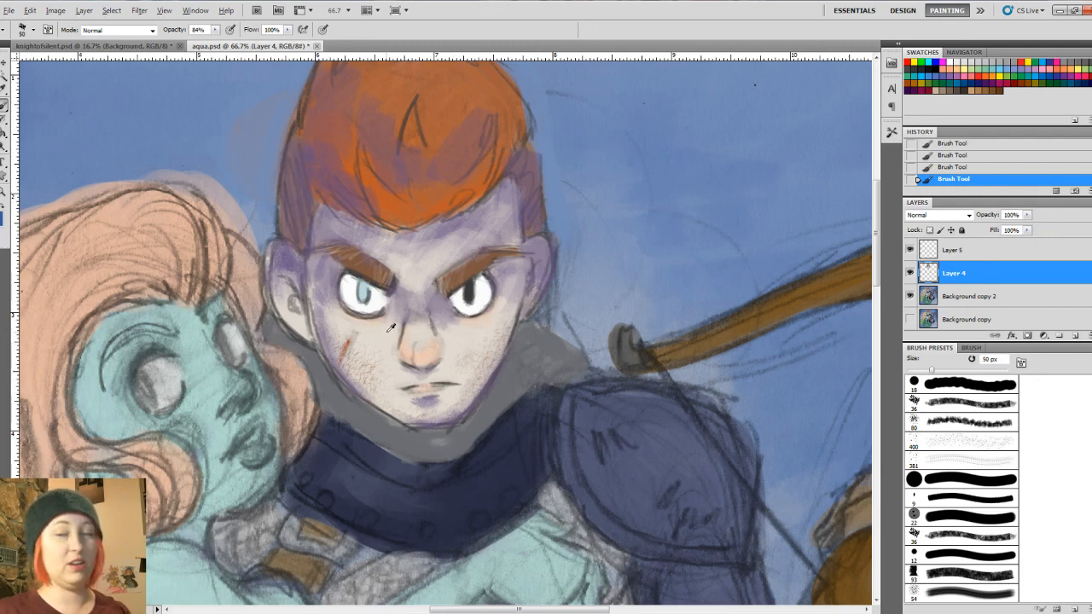
{"action": "left_click", "coordinate": [290, 259], "text": "alt"}
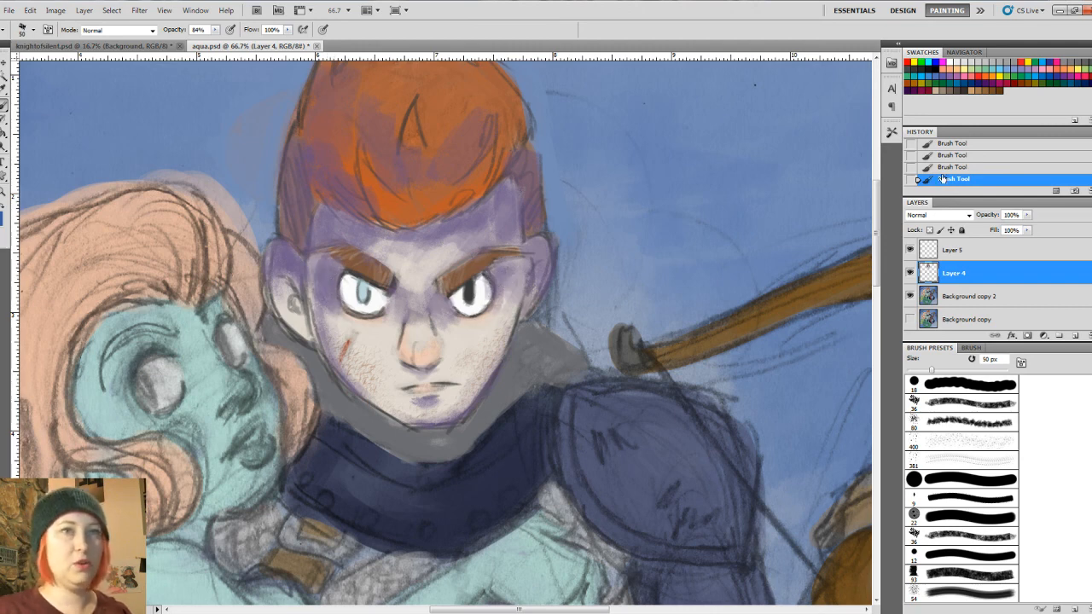
Step: Undo the last two shading strokes and repaint the purple shading around the far eye and temple
{"action": "key", "text": "ctrl+alt+z"}
{"action": "key", "text": "ctrl+alt+z"}
{"action": "mouse_move", "coordinate": [500, 274]}
{"action": "left_mouse_down"}
{"action": "mouse_move", "coordinate": [500, 288]}
{"action": "mouse_move", "coordinate": [510, 271]}
{"action": "mouse_move", "coordinate": [517, 278]}
{"action": "left_mouse_up"}
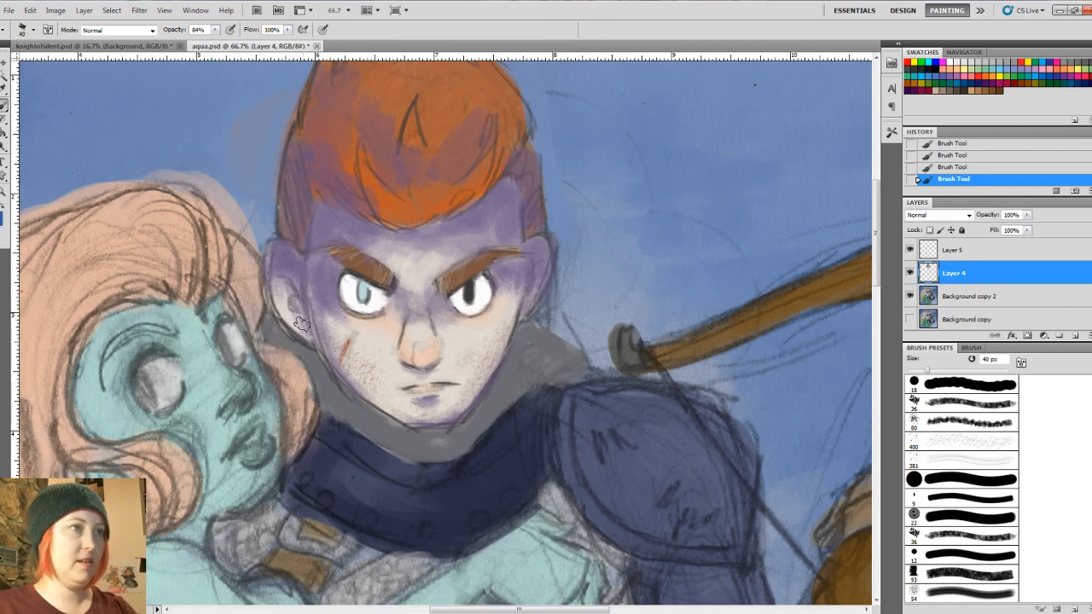
Step: Reduce the brush to 9 px, refine the small details around the brows, ear and nose, and sample the skin tone beside the nose
{"action": "key", "text": "bracketleft"}
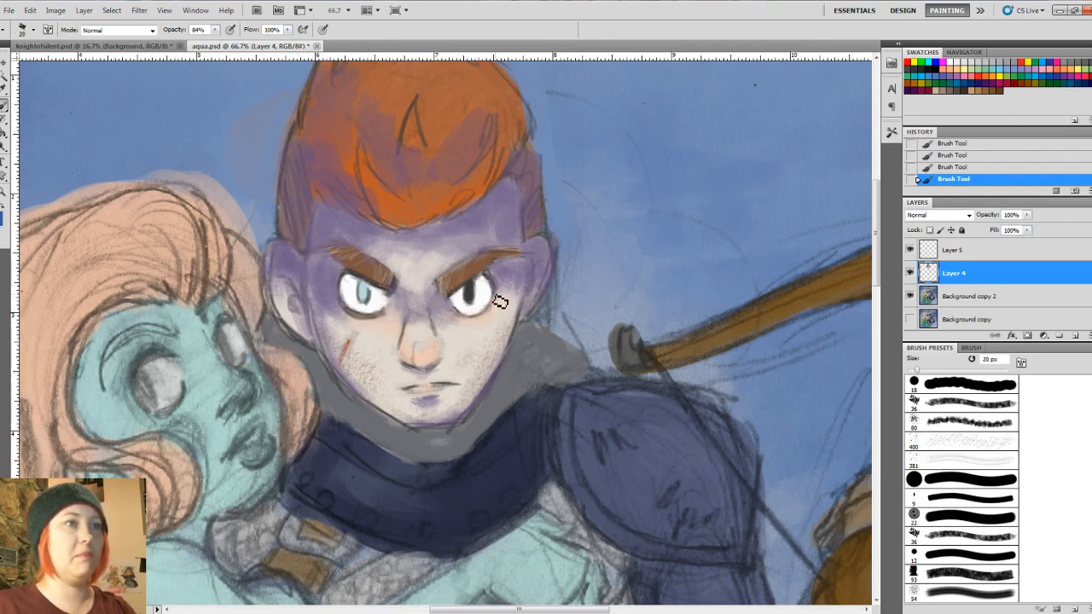
{"action": "key", "text": "bracketleft"}
{"action": "key", "text": "bracketleft"}
{"action": "key", "text": "bracketleft"}
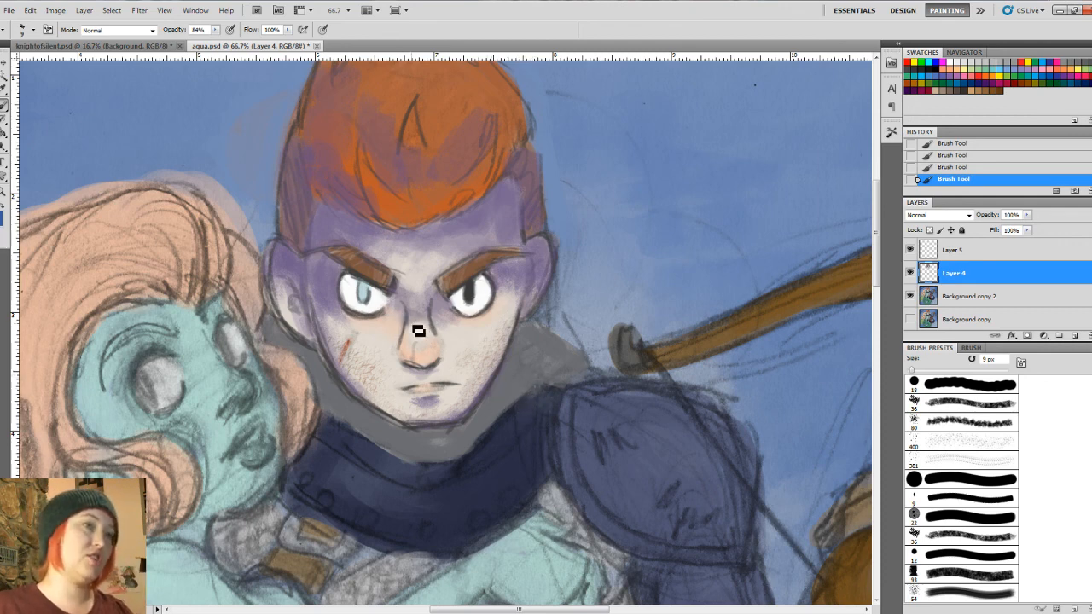
{"action": "key", "text": "i"}
{"action": "left_click", "coordinate": [452, 336]}
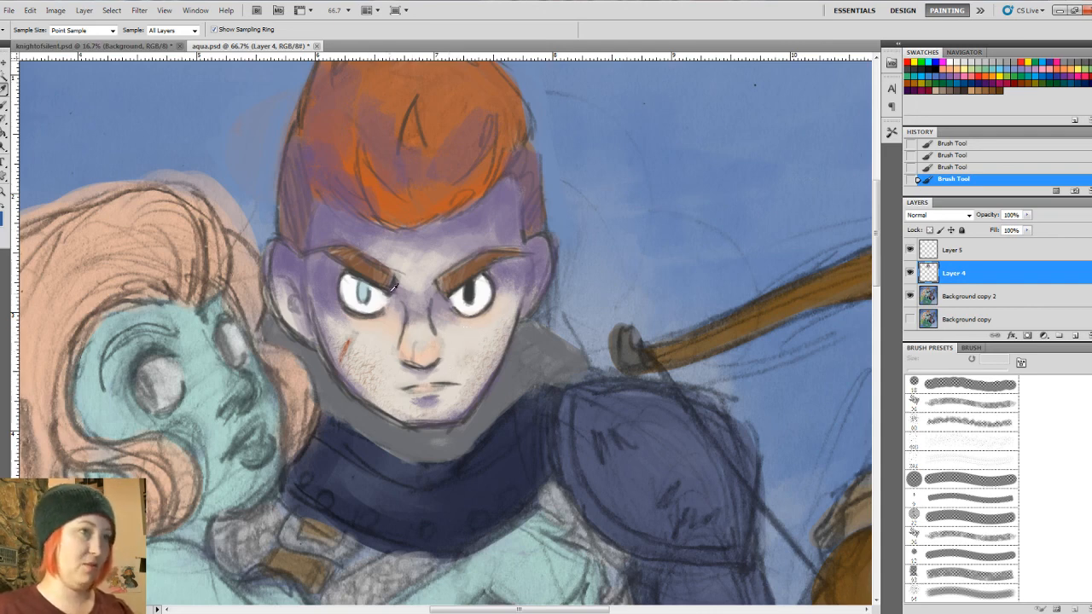
Step: Blend the sampled skin tone around the red-haired character's nose and eyes with a 25 to 35 px brush
{"action": "key", "text": "b"}
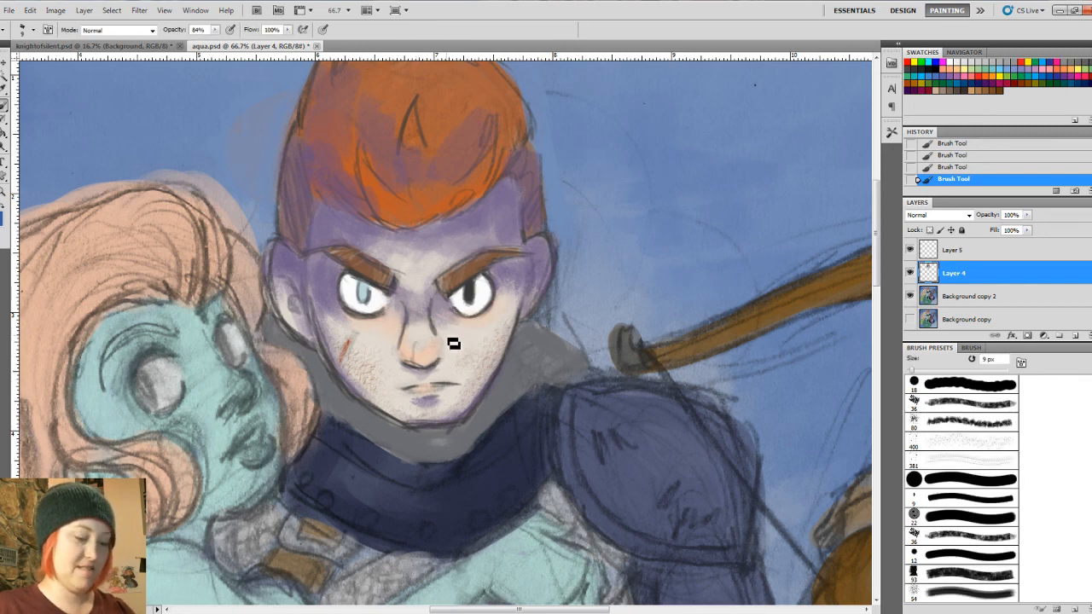
{"action": "key", "text": "bracketright"}
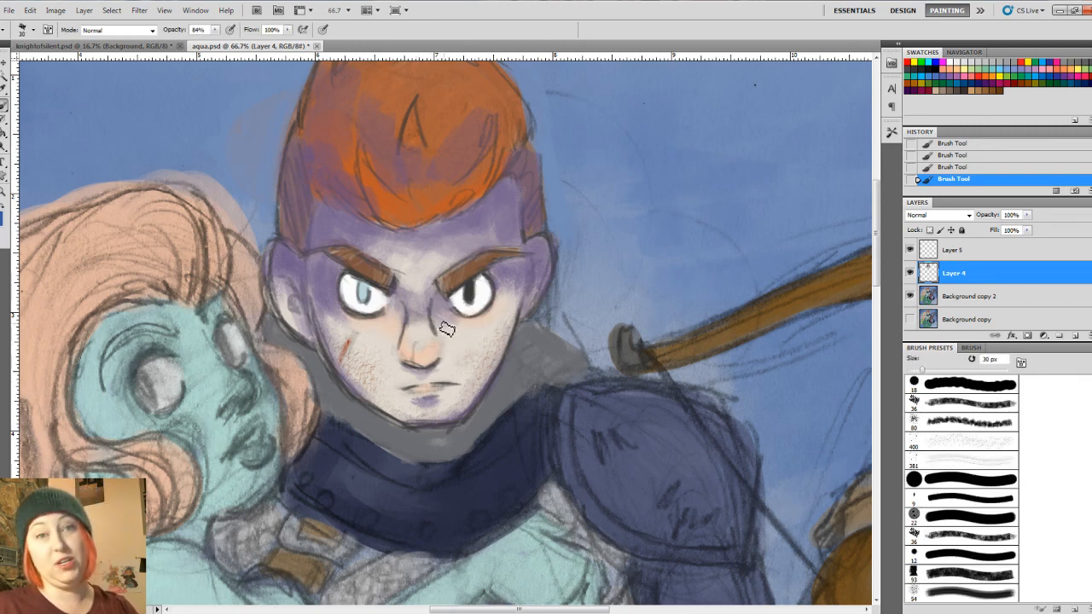
{"action": "key", "text": "bracketright"}
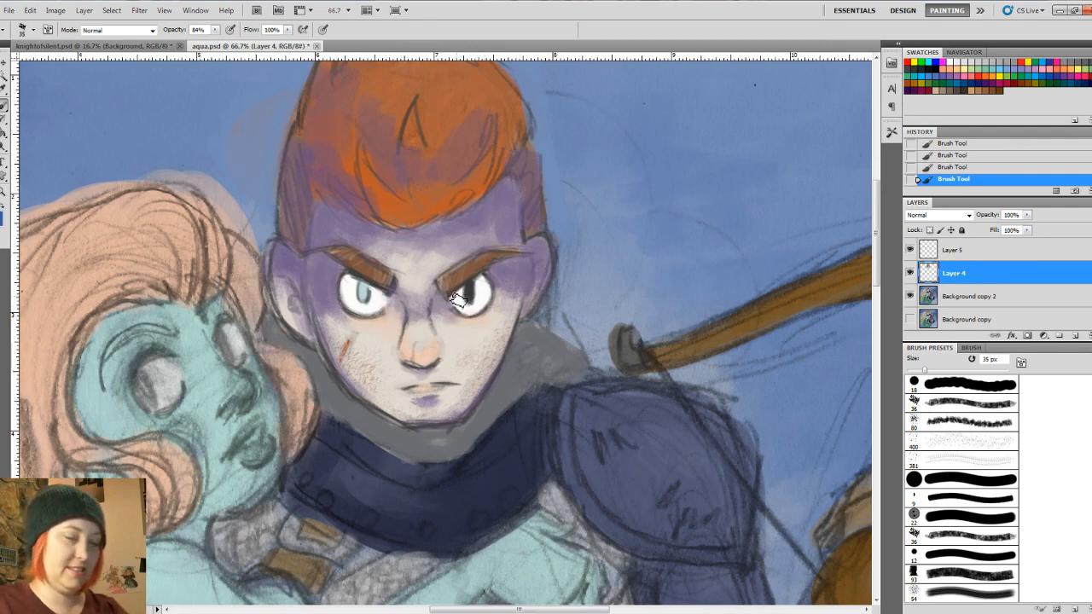
{"action": "key", "text": "bracketleft"}
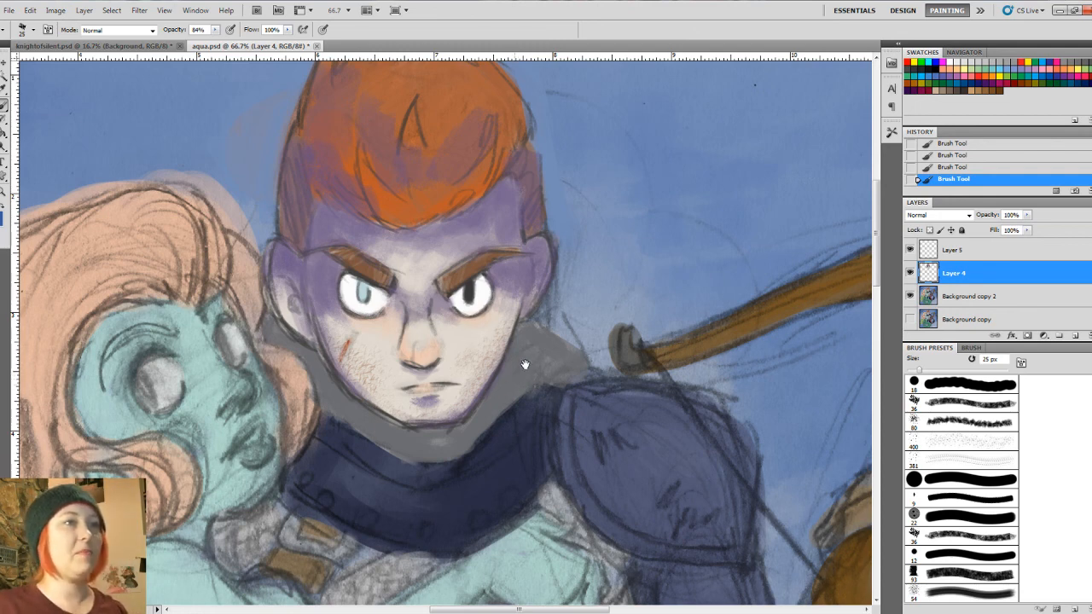
{"action": "mouse_move", "coordinate": [524, 365]}
{"action": "left_mouse_down"}
{"action": "mouse_move", "coordinate": [555, 309]}
{"action": "mouse_move", "coordinate": [542, 407]}
{"action": "left_mouse_up"}
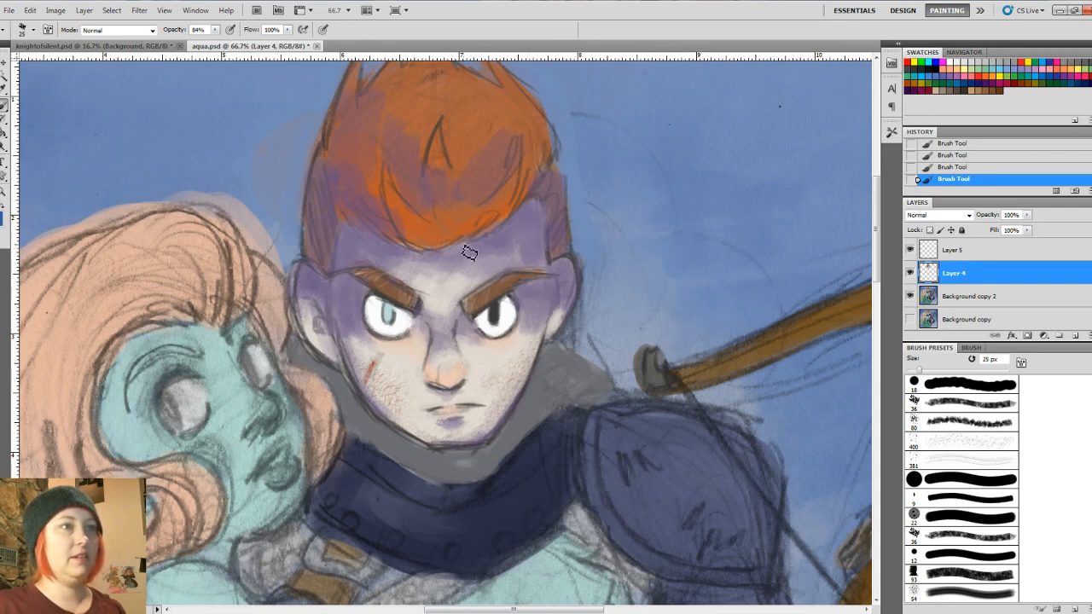
Step: Sample the purple on the red-haired character's forehead and smooth the forehead shading above the brows with a 45 px brush
{"action": "left_click", "coordinate": [531, 255], "text": "alt"}
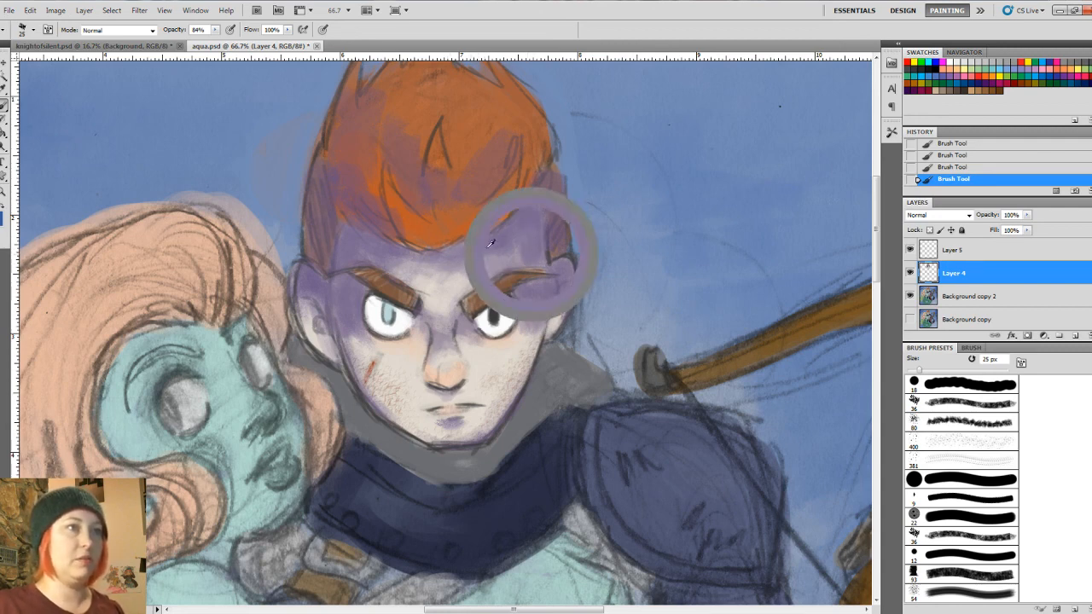
{"action": "key", "text": "bracketright"}
{"action": "key", "text": "bracketright"}
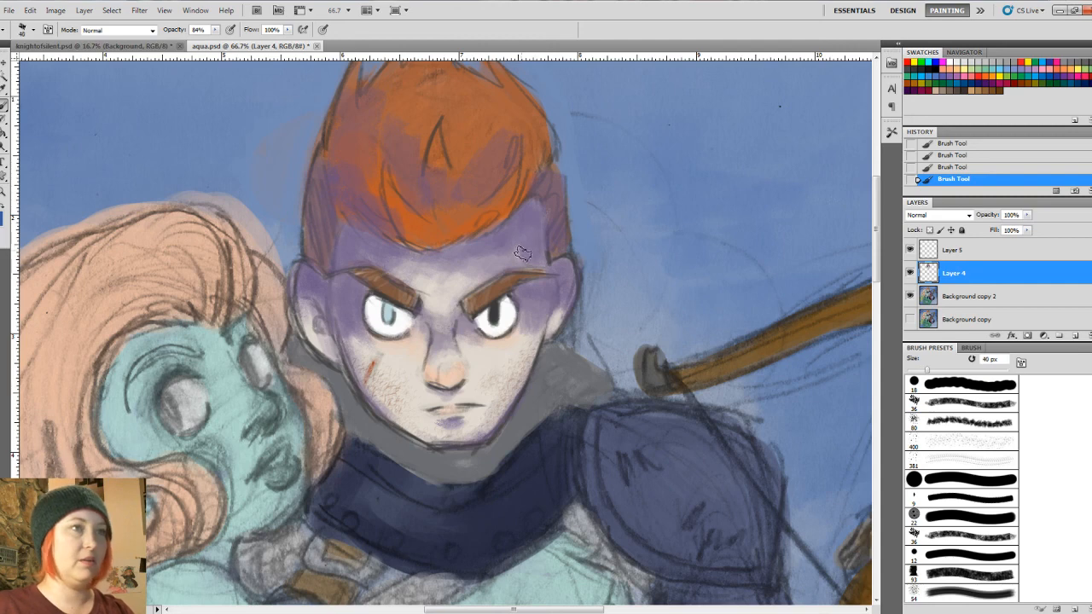
{"action": "key", "text": "bracketright"}
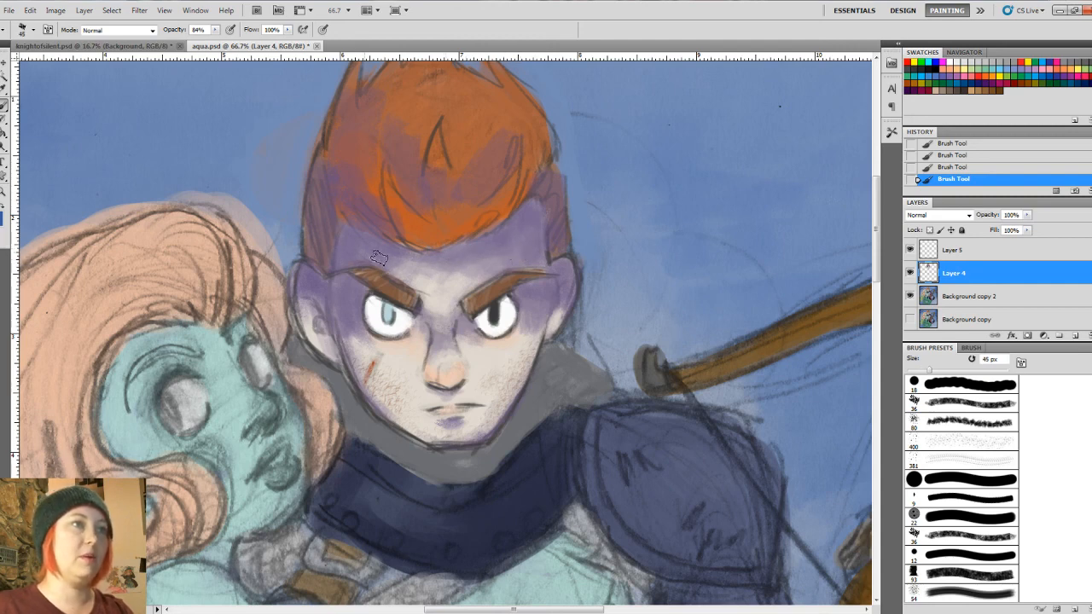
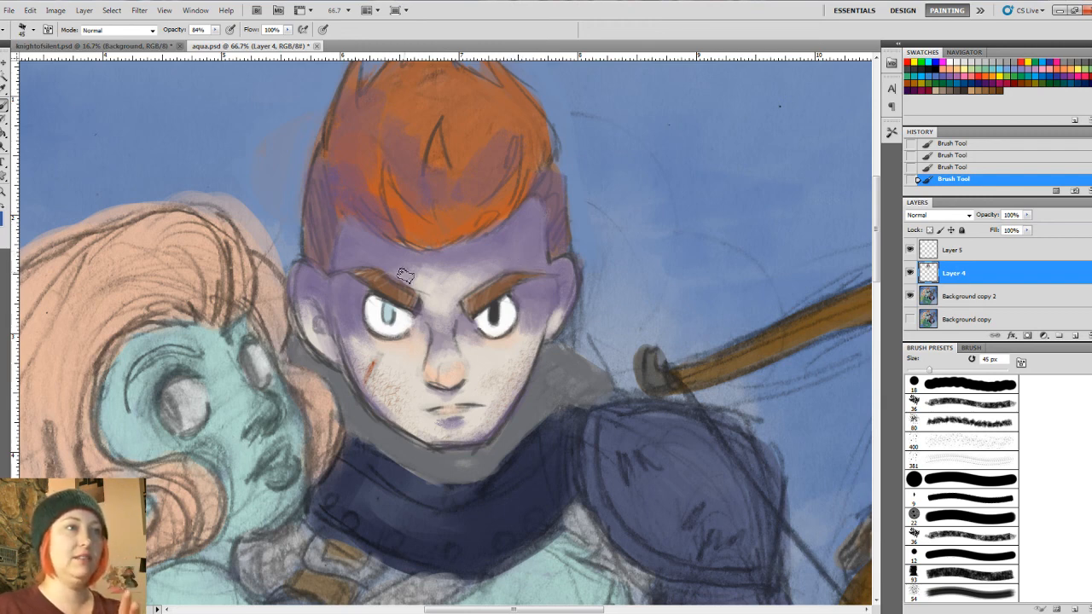
Step: Set the paint colour to light grey #c3c3c3 and shade the whites of both eyes with a 15 to 30 px brush
{"action": "left_click", "coordinate": [4, 218]}
{"action": "mouse_move", "coordinate": [350, 374]}
{"action": "left_mouse_down"}
{"action": "mouse_move", "coordinate": [334, 383]}
{"action": "mouse_move", "coordinate": [320, 369]}
{"action": "mouse_move", "coordinate": [324, 383]}
{"action": "left_mouse_up"}
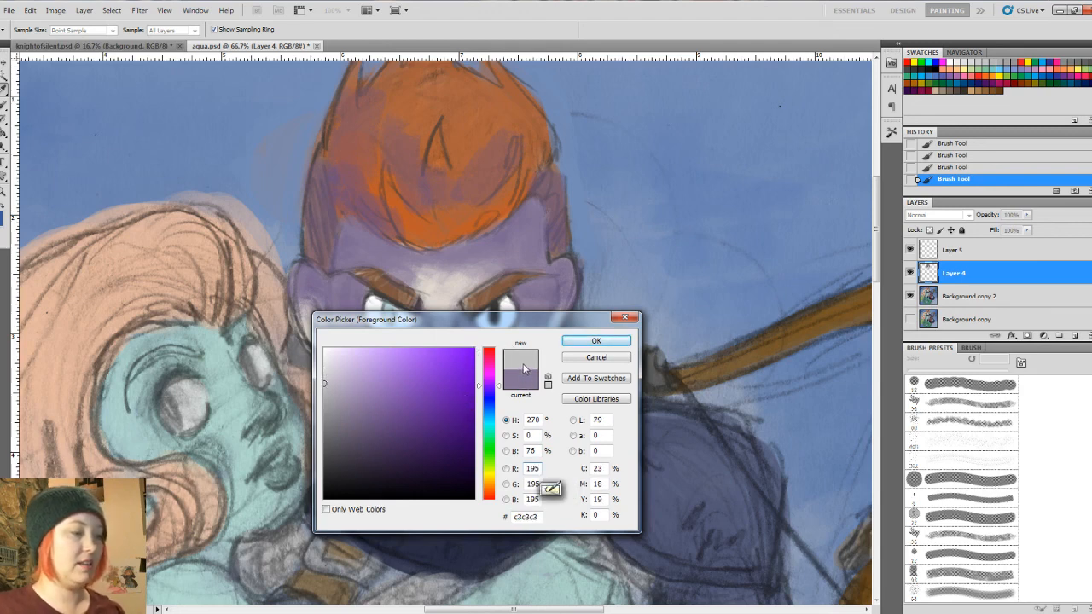
{"action": "left_click", "coordinate": [582, 342]}
{"action": "key", "text": "bracketleft"}
{"action": "key", "text": "bracketleft"}
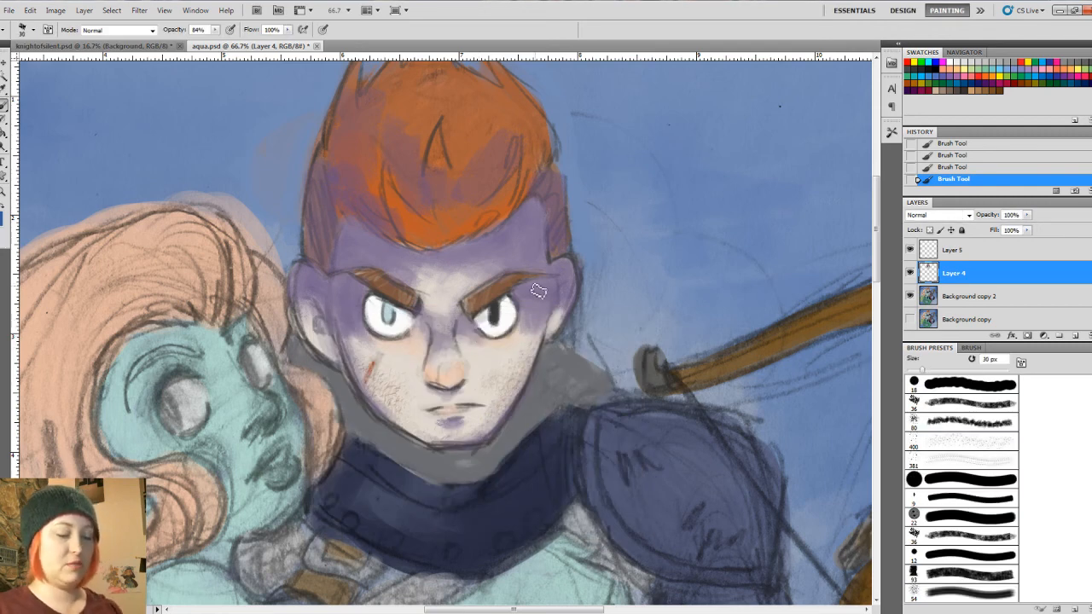
{"action": "key", "text": "ctrl+plus"}
{"action": "key", "text": "ctrl+plus"}
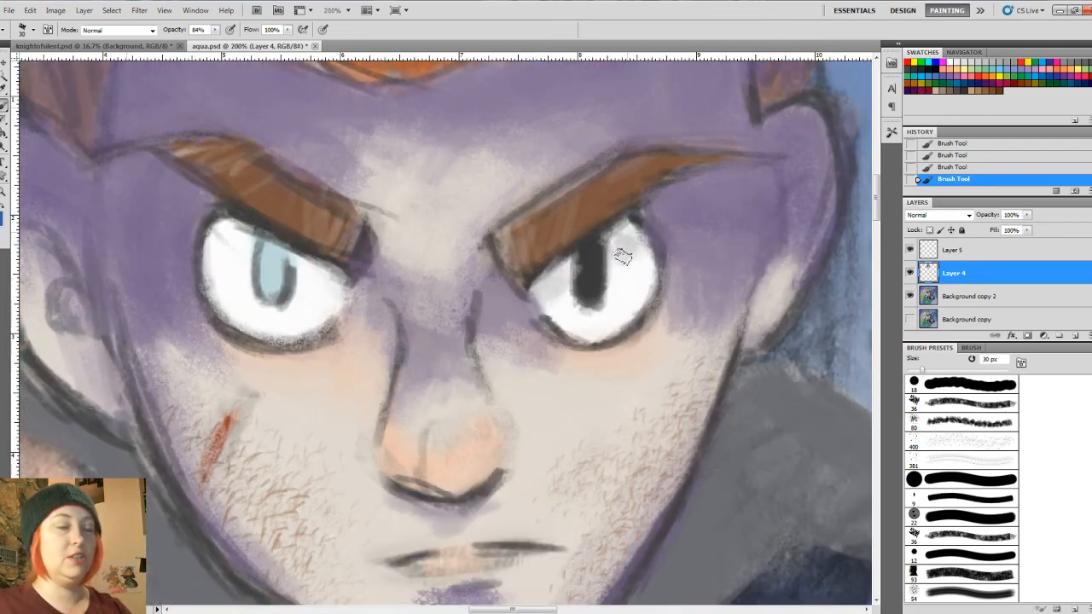
{"action": "key", "text": "bracketleft"}
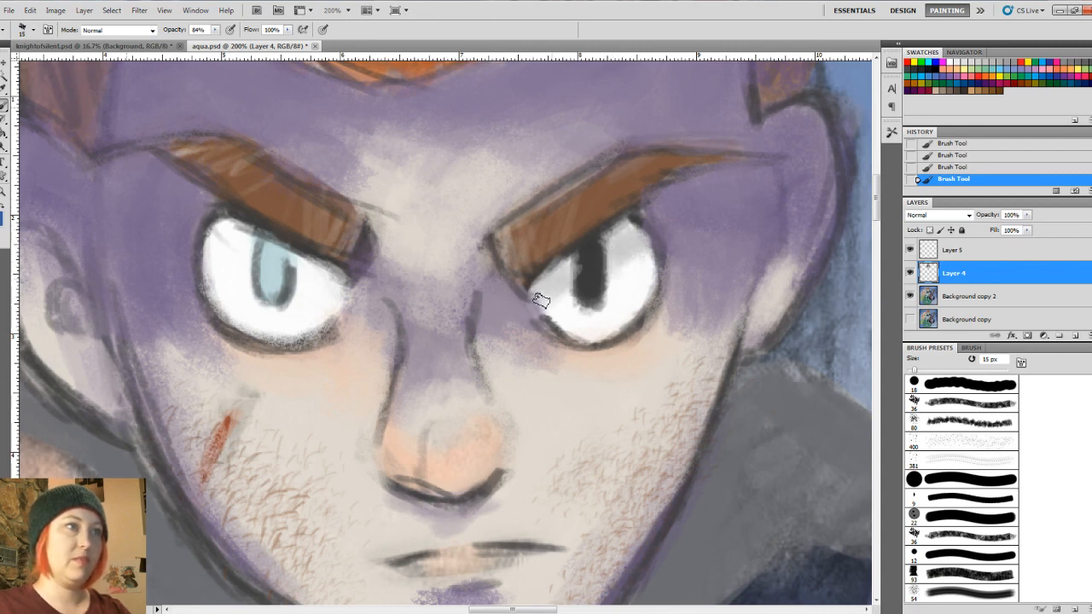
{"action": "key", "text": "bracketright"}
{"action": "key", "text": "bracketright"}
{"action": "left_click_drag", "start_coordinate": [222, 263], "coordinate": [239, 247]}
{"action": "left_click_drag", "start_coordinate": [302, 262], "coordinate": [309, 285]}
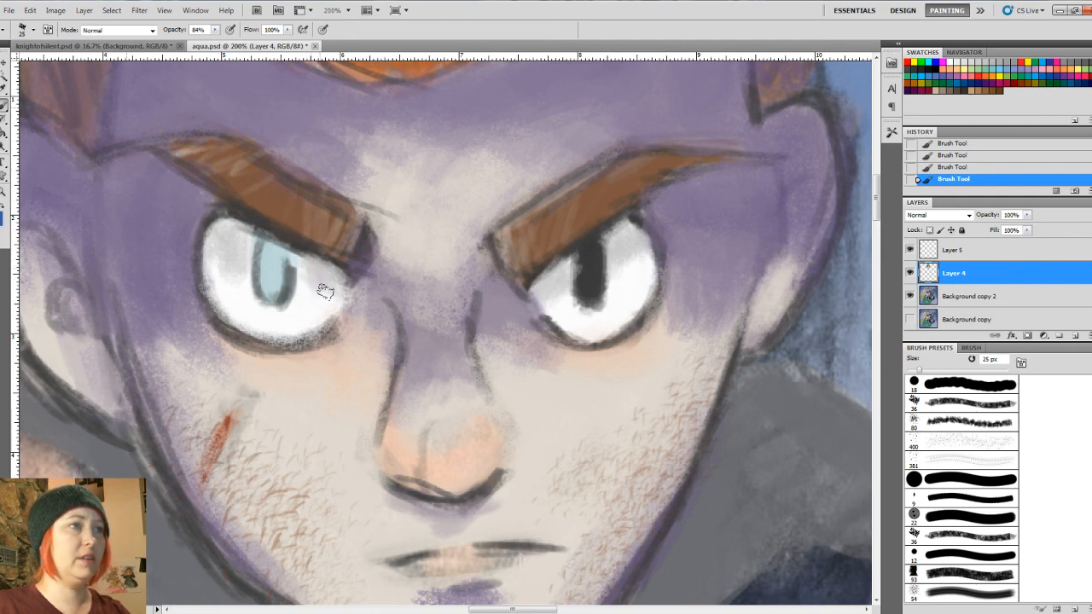
Step: Sample the dark pupil colour and repaint the black pupil as a solid vertical shape
{"action": "left_click", "coordinate": [580, 258], "text": "alt"}
{"action": "left_click_drag", "start_coordinate": [578, 253], "coordinate": [582, 293]}
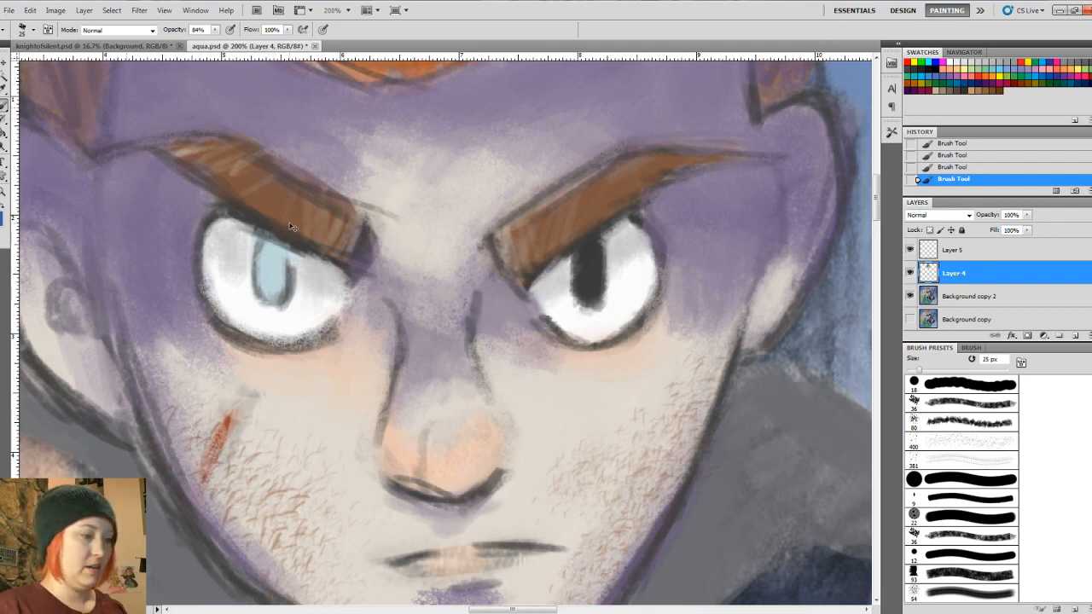
{"action": "key", "text": "ctrl+minus"}
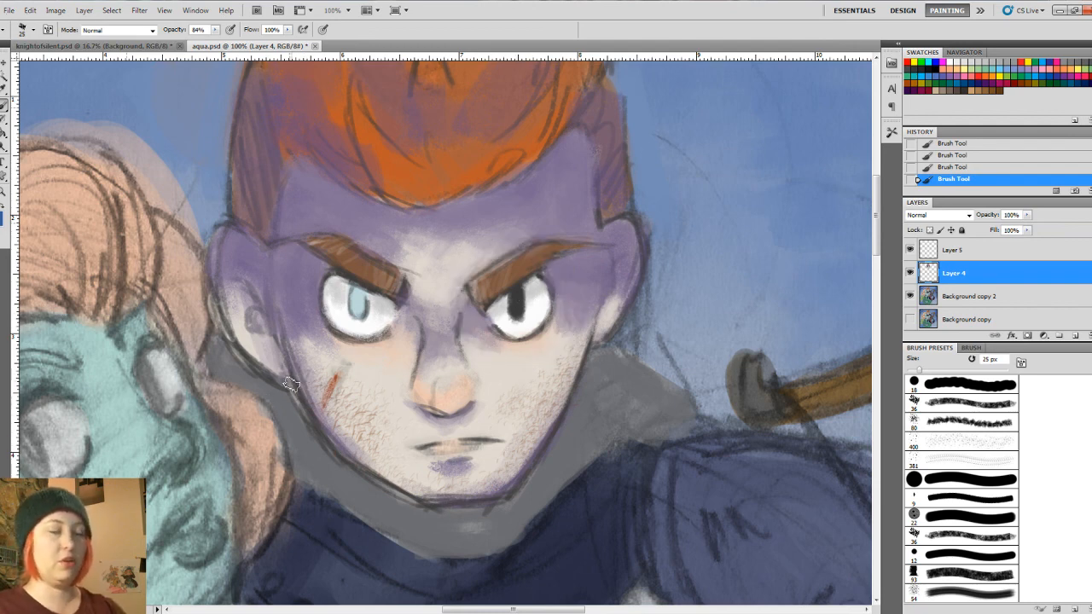
Step: Reduce the brush to 9 px and strengthen the dark outlines of the ears, hairline and side of the face
{"action": "key", "text": "bracketleft"}
{"action": "key", "text": "bracketleft"}
{"action": "key", "text": "bracketleft"}
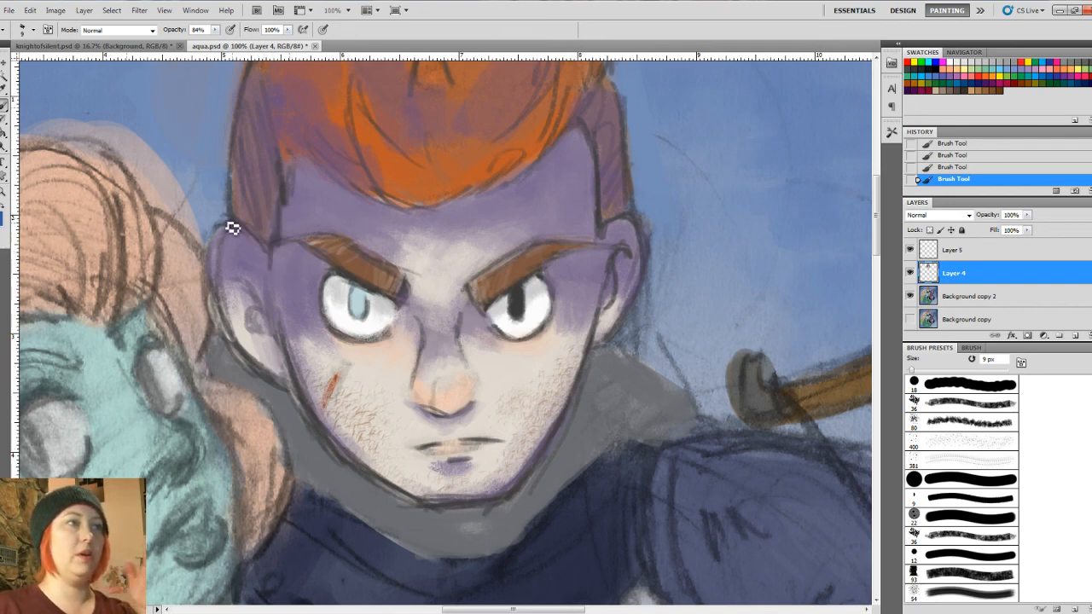
{"action": "mouse_move", "coordinate": [233, 228]}
{"action": "left_mouse_down"}
{"action": "mouse_move", "coordinate": [224, 281]}
{"action": "mouse_move", "coordinate": [249, 348]}
{"action": "left_mouse_up"}
{"action": "left_click_drag", "start_coordinate": [230, 250], "coordinate": [290, 387]}
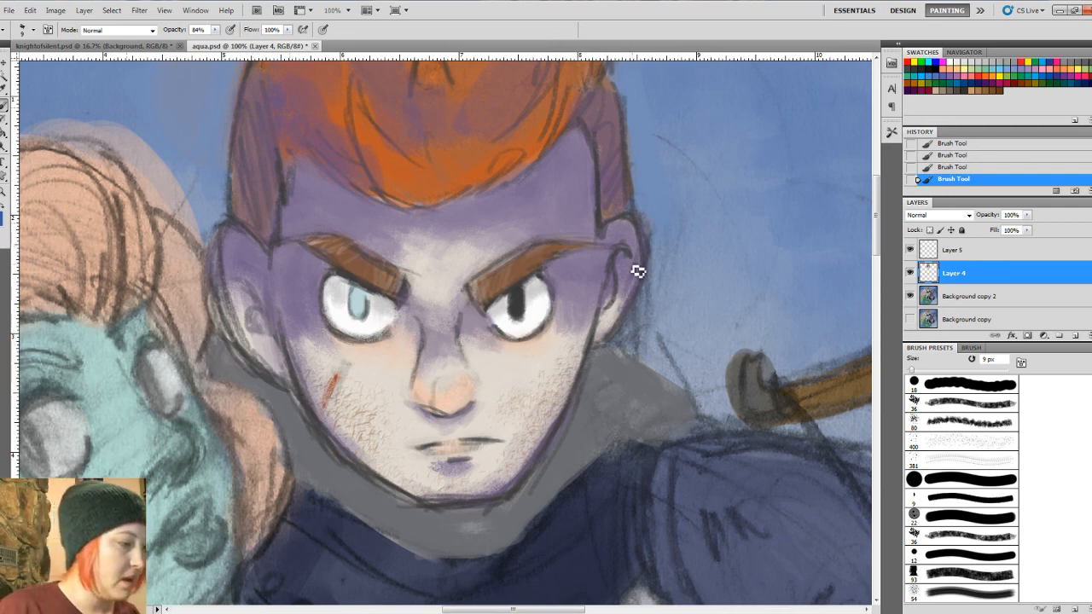
Step: Examine the whole illustration, then both characters' upper bodies up close
{"action": "key", "text": "ctrl+minus"}
{"action": "key", "text": "ctrl+minus"}
{"action": "key", "text": "ctrl+minus"}
{"action": "key", "text": "ctrl+minus"}
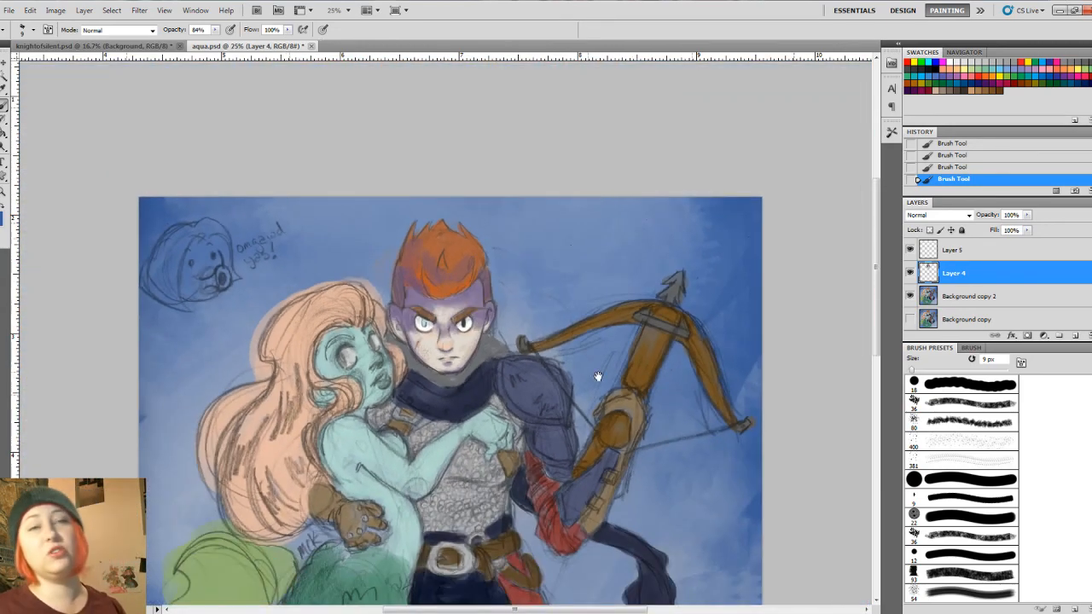
{"action": "left_click_drag", "start_coordinate": [578, 484], "coordinate": [590, 320]}
{"action": "key", "text": "ctrl+minus"}
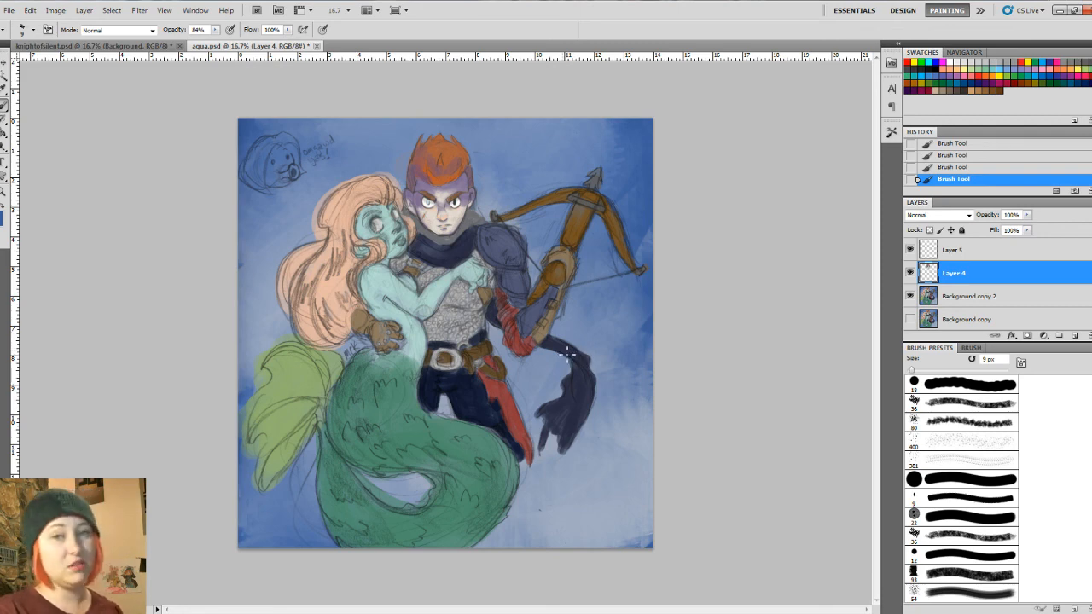
{"action": "scroll", "coordinate": [563, 353], "scroll_direction": "up", "scroll_amount": 2}
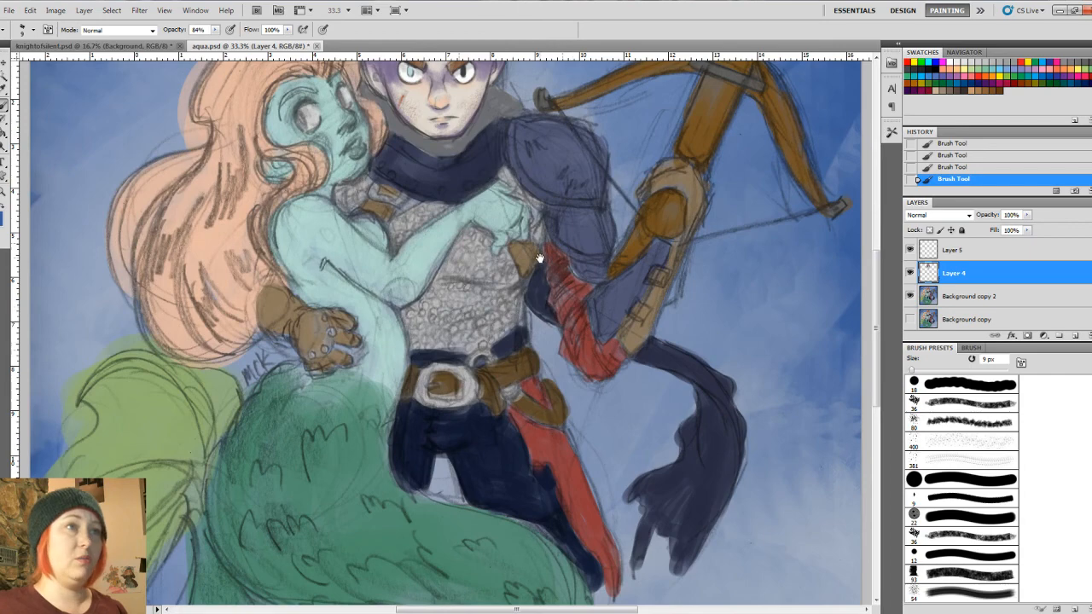
{"action": "left_click_drag", "start_coordinate": [540, 259], "coordinate": [561, 392]}
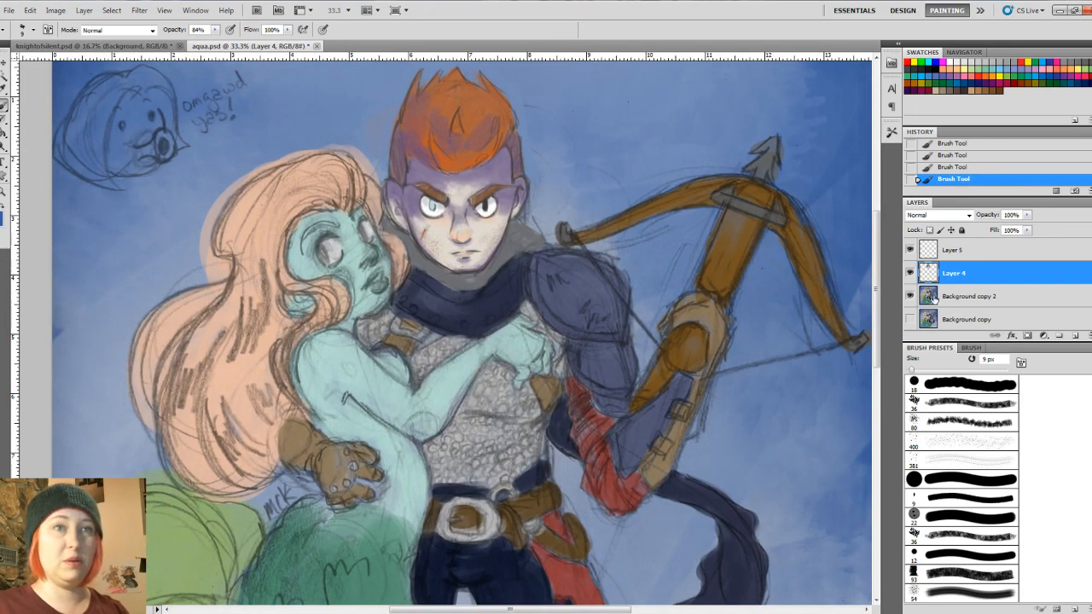
Step: Sample the mermaid's aqua skin at the shoulder and darken the paint colour to teal #579a8e
{"action": "key", "text": "ctrl+plus"}
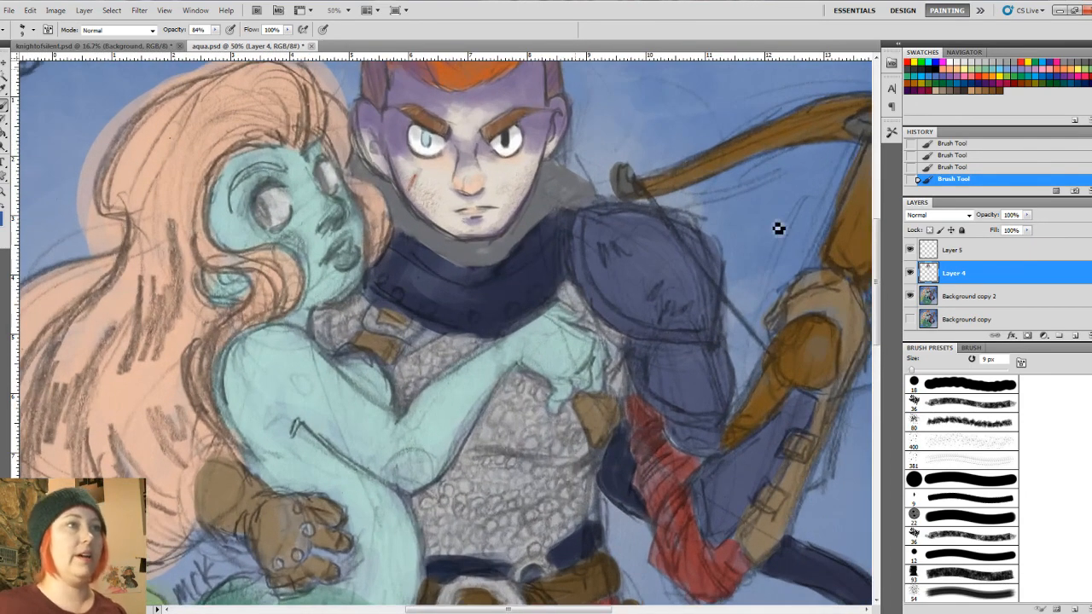
{"action": "left_click_drag", "start_coordinate": [489, 384], "coordinate": [576, 347]}
{"action": "mouse_move", "coordinate": [551, 277]}
{"action": "left_mouse_down"}
{"action": "mouse_move", "coordinate": [585, 380]}
{"action": "mouse_move", "coordinate": [582, 282]}
{"action": "mouse_move", "coordinate": [563, 280]}
{"action": "left_mouse_up"}
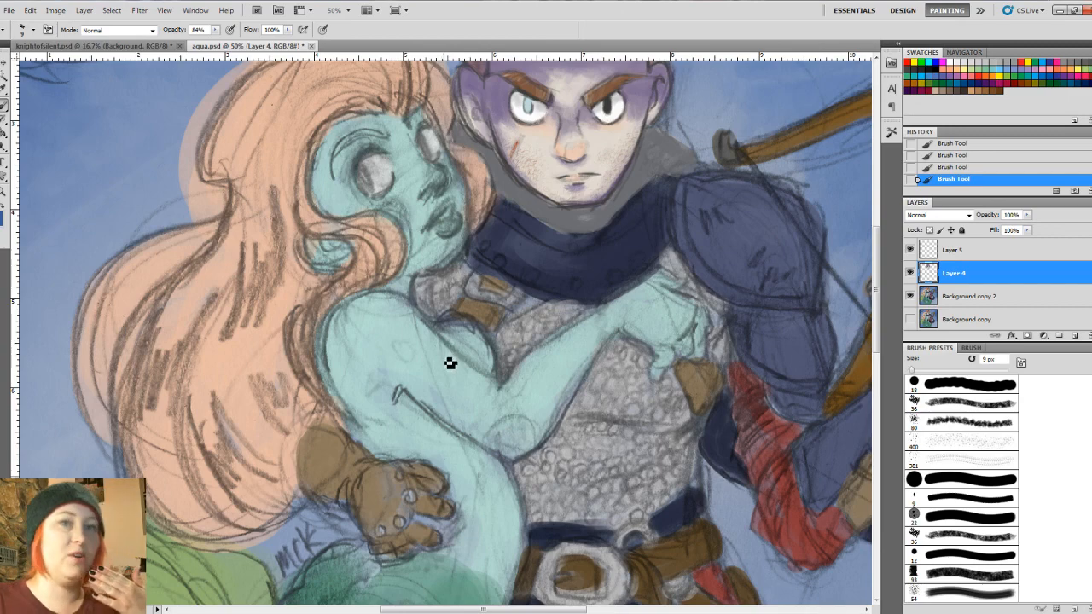
{"action": "key", "text": "i"}
{"action": "left_click", "coordinate": [374, 342]}
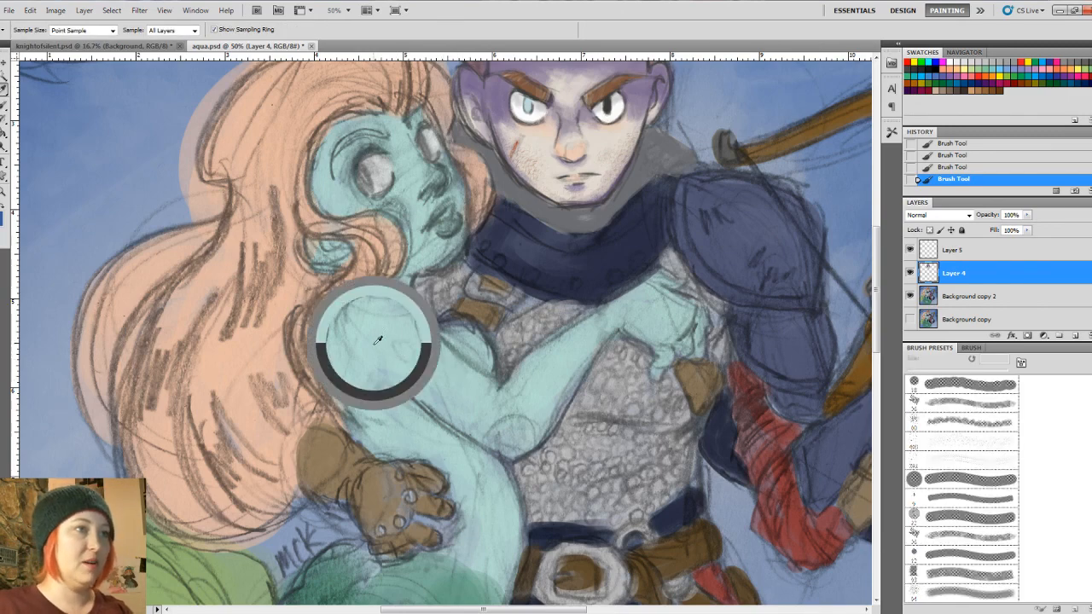
{"action": "left_click", "coordinate": [1, 211]}
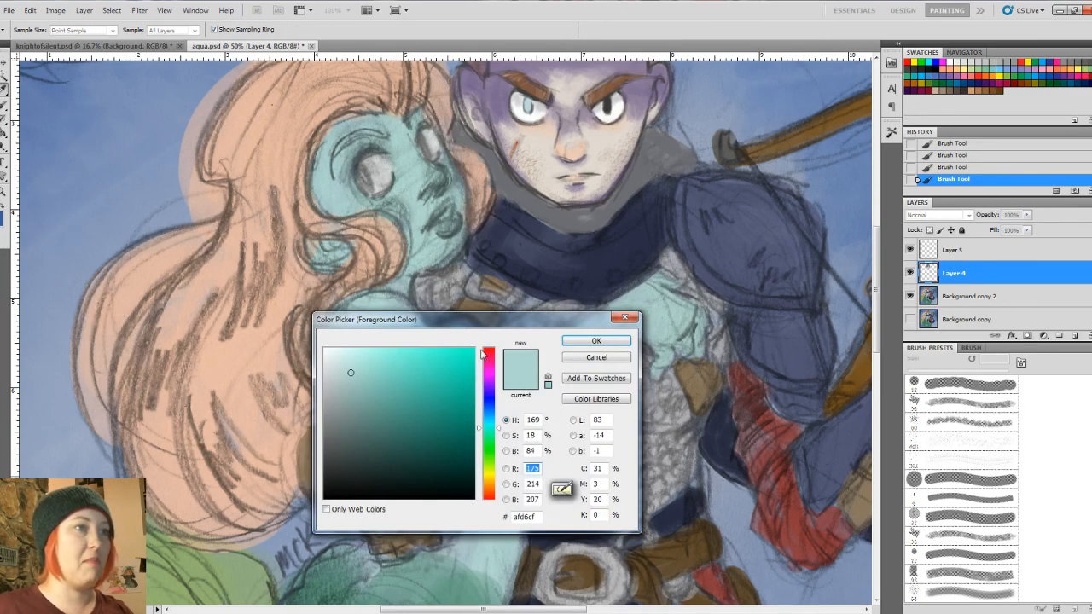
{"action": "left_click_drag", "start_coordinate": [351, 373], "coordinate": [389, 407]}
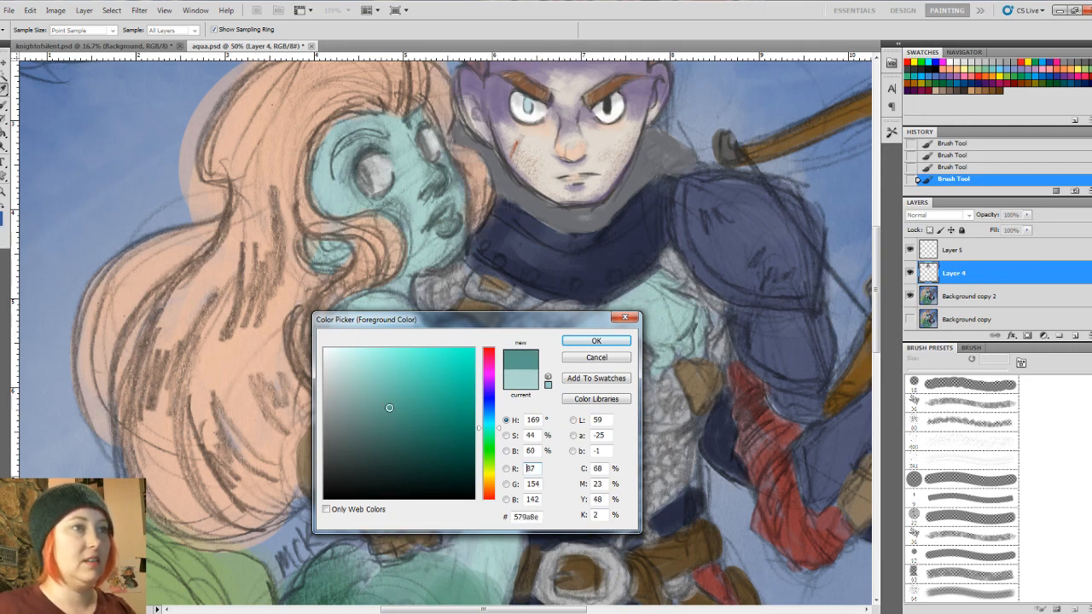
{"action": "left_click", "coordinate": [596, 340]}
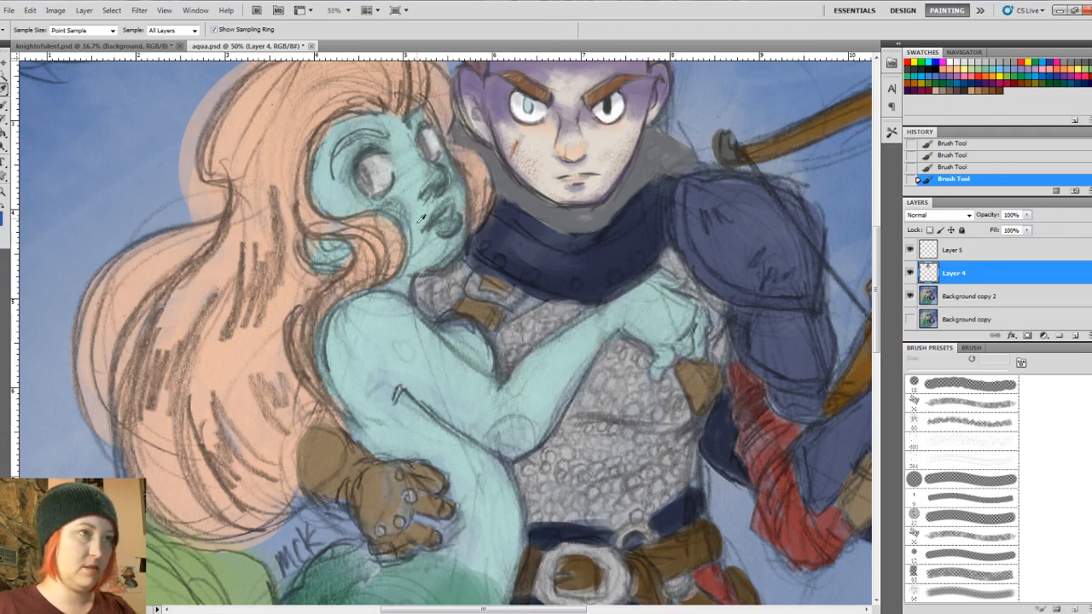
Step: Paint teal shading over the mermaid's forehead, around her eyes and under her nose with a 45 px brush
{"action": "key", "text": "b"}
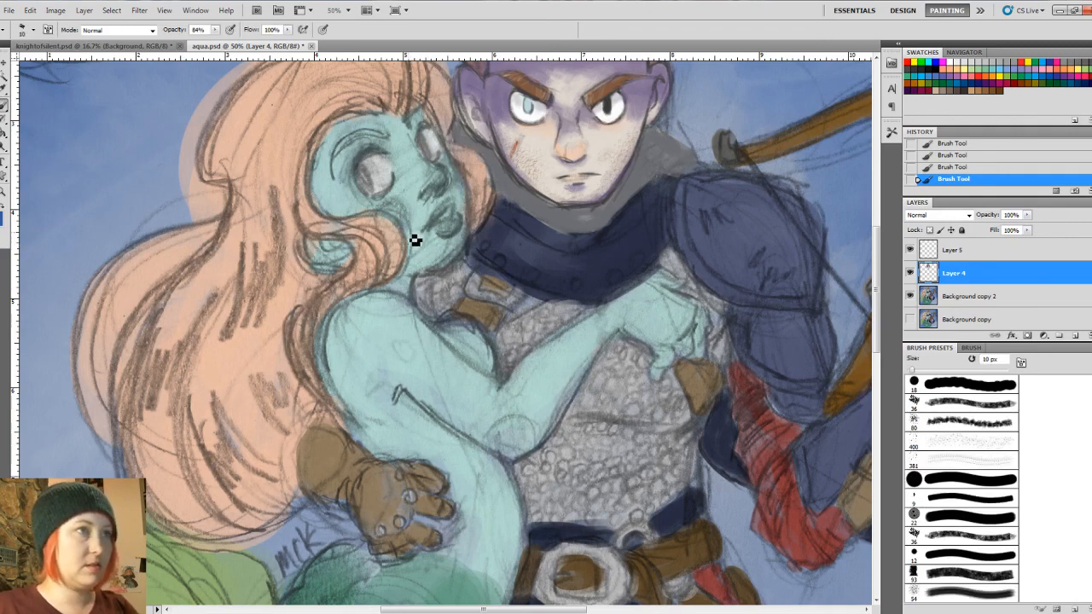
{"action": "key", "text": "bracketright"}
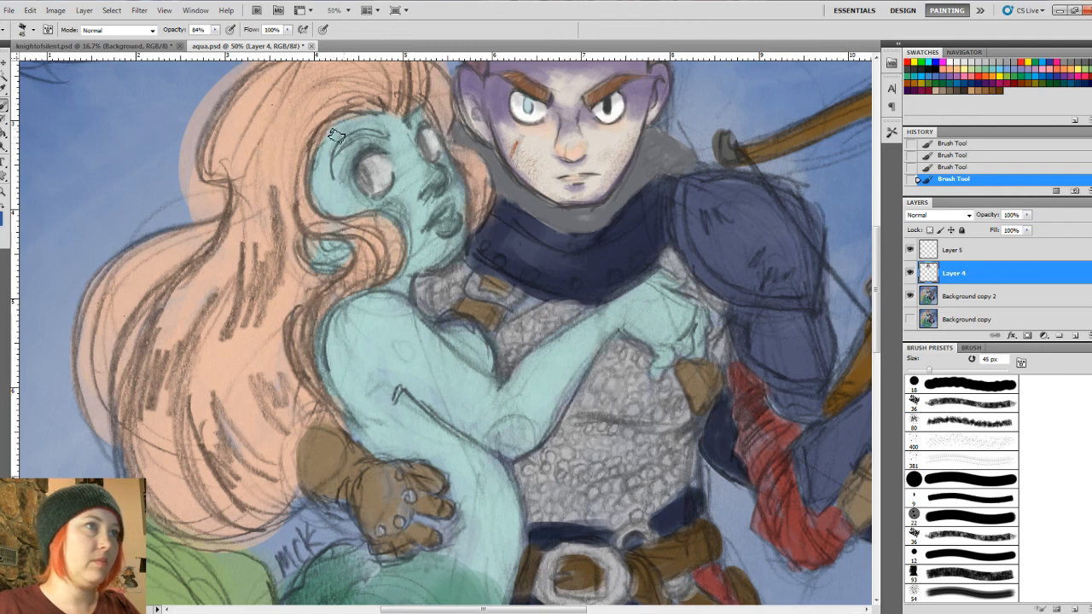
{"action": "mouse_move", "coordinate": [346, 141]}
{"action": "left_mouse_down"}
{"action": "mouse_move", "coordinate": [332, 188]}
{"action": "mouse_move", "coordinate": [367, 141]}
{"action": "mouse_move", "coordinate": [362, 156]}
{"action": "mouse_move", "coordinate": [394, 152]}
{"action": "mouse_move", "coordinate": [391, 128]}
{"action": "mouse_move", "coordinate": [343, 132]}
{"action": "mouse_move", "coordinate": [392, 135]}
{"action": "mouse_move", "coordinate": [347, 145]}
{"action": "mouse_move", "coordinate": [371, 135]}
{"action": "mouse_move", "coordinate": [385, 169]}
{"action": "mouse_move", "coordinate": [350, 156]}
{"action": "mouse_move", "coordinate": [381, 148]}
{"action": "mouse_move", "coordinate": [355, 154]}
{"action": "left_mouse_up"}
{"action": "mouse_move", "coordinate": [404, 126]}
{"action": "left_mouse_down"}
{"action": "mouse_move", "coordinate": [401, 141]}
{"action": "mouse_move", "coordinate": [427, 123]}
{"action": "mouse_move", "coordinate": [391, 145]}
{"action": "left_mouse_up"}
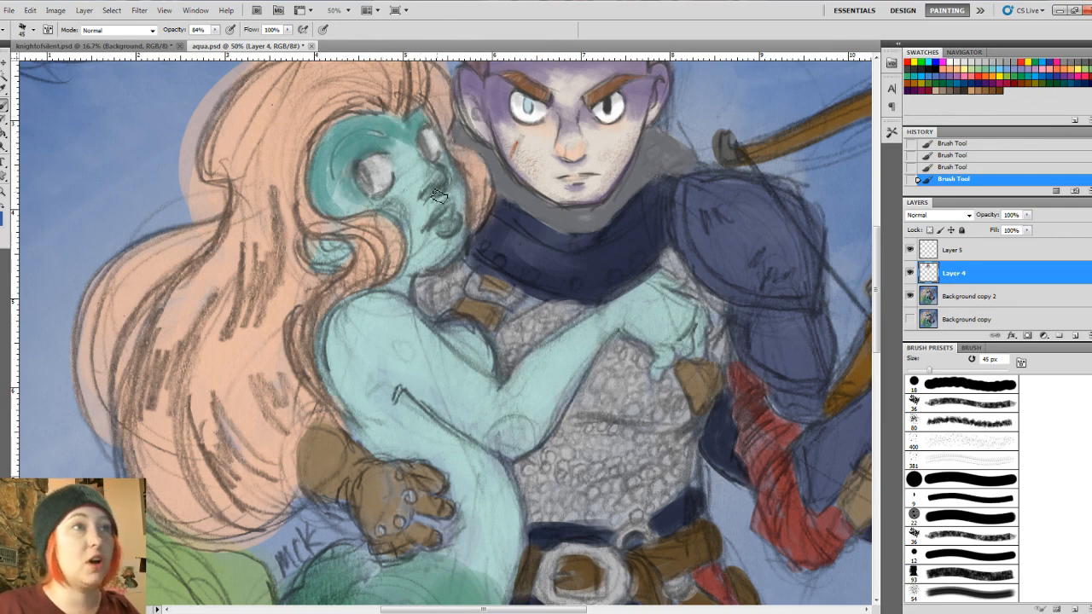
{"action": "left_click_drag", "start_coordinate": [438, 196], "coordinate": [442, 186]}
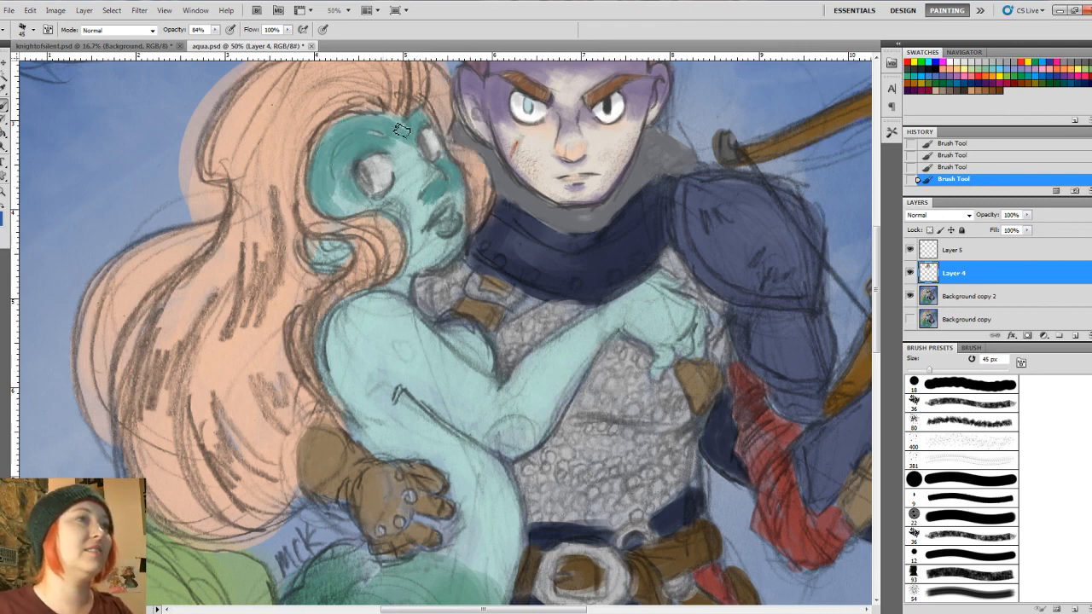
Step: Sample the mermaid's light aqua skin, paint over her sketched mouth and chin lines, and resample the forehead's teal for the nose shading
{"action": "left_click", "coordinate": [413, 169], "text": "alt"}
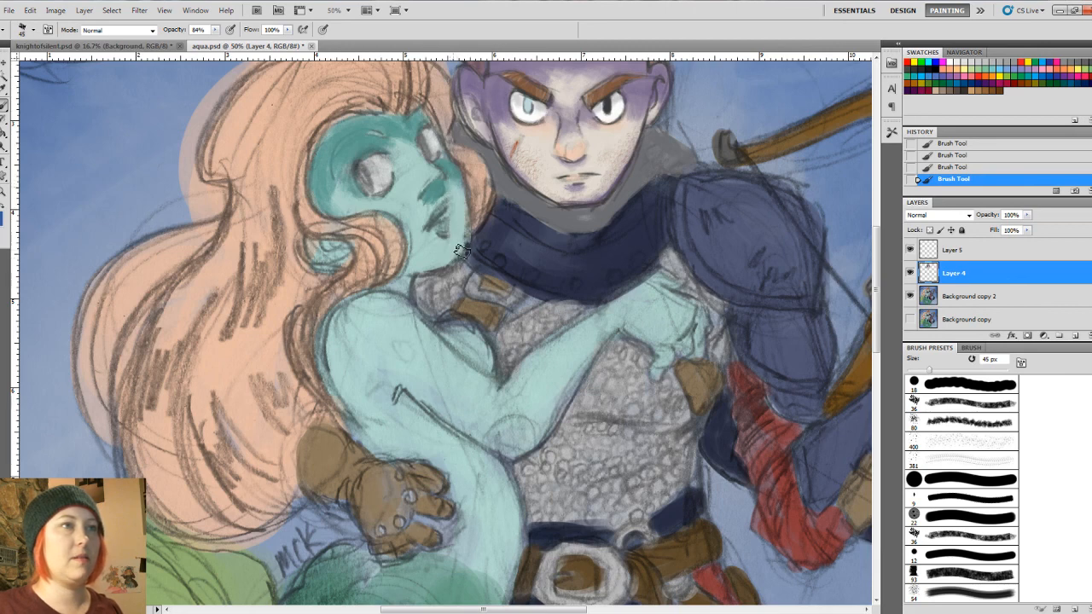
{"action": "mouse_move", "coordinate": [460, 199]}
{"action": "left_mouse_down"}
{"action": "mouse_move", "coordinate": [426, 232]}
{"action": "mouse_move", "coordinate": [438, 213]}
{"action": "mouse_move", "coordinate": [418, 226]}
{"action": "mouse_move", "coordinate": [446, 244]}
{"action": "left_mouse_up"}
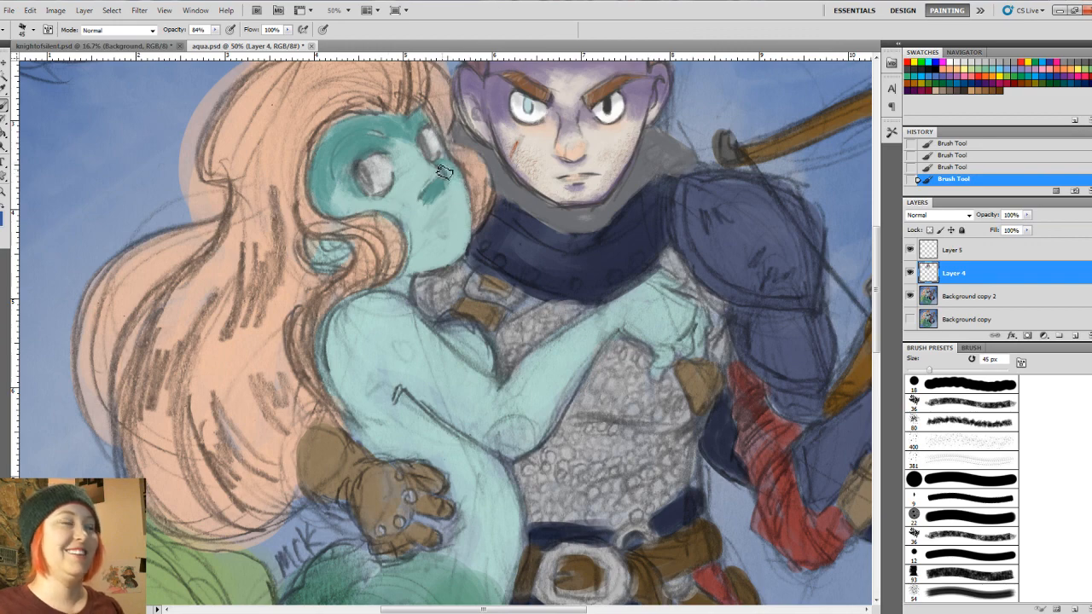
{"action": "left_click", "coordinate": [396, 125], "text": "alt"}
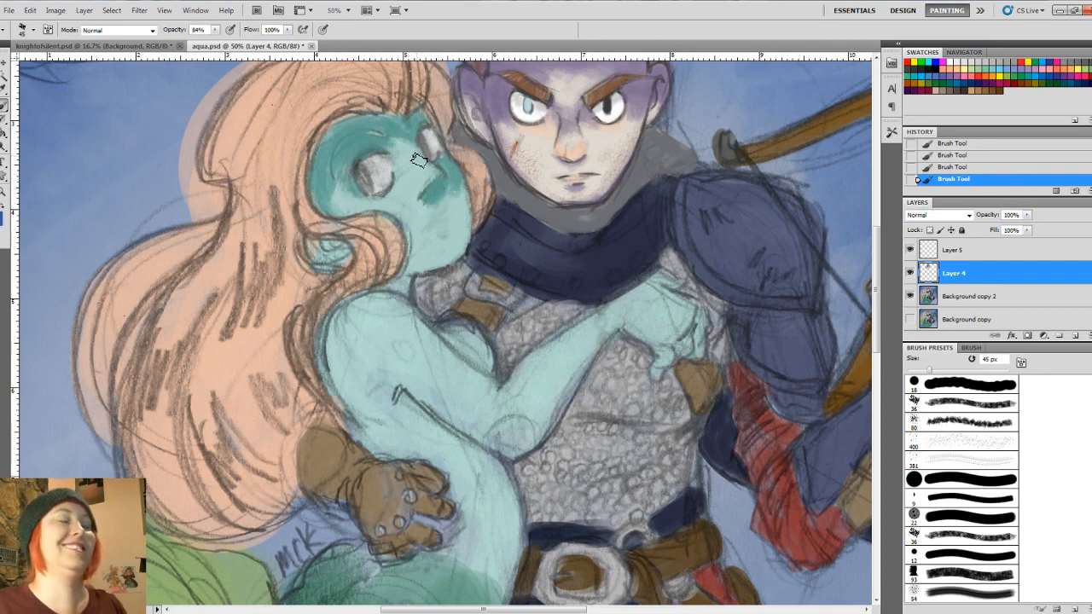
Step: Lighten the paint colour to a pale aqua and paint highlights on the mermaid's nose with a 60 px brush
{"action": "key", "text": "bracketright"}
{"action": "key", "text": "bracketright"}
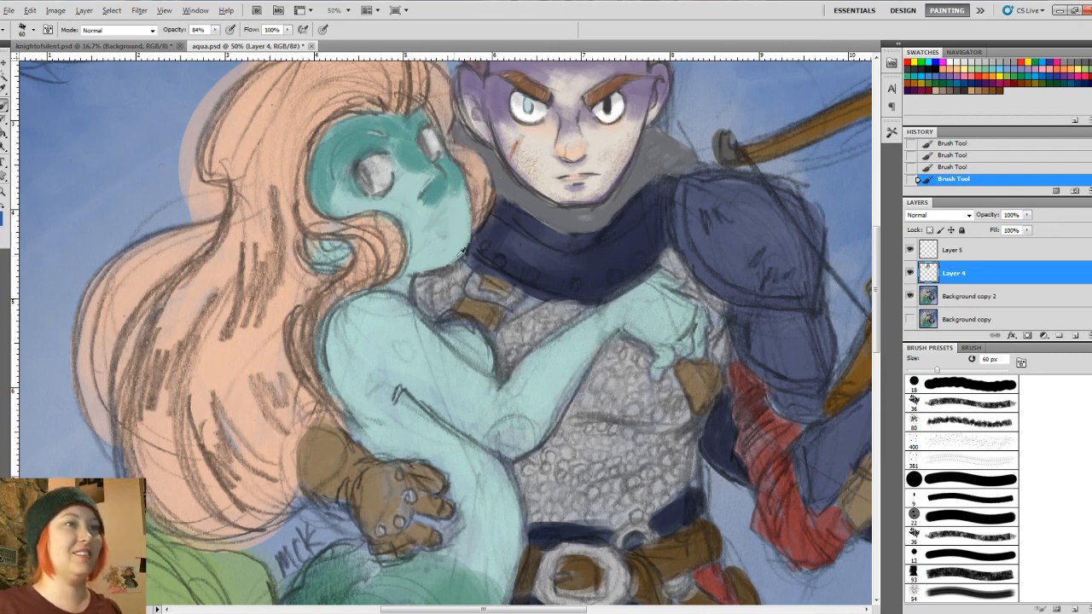
{"action": "left_click", "coordinate": [2, 218]}
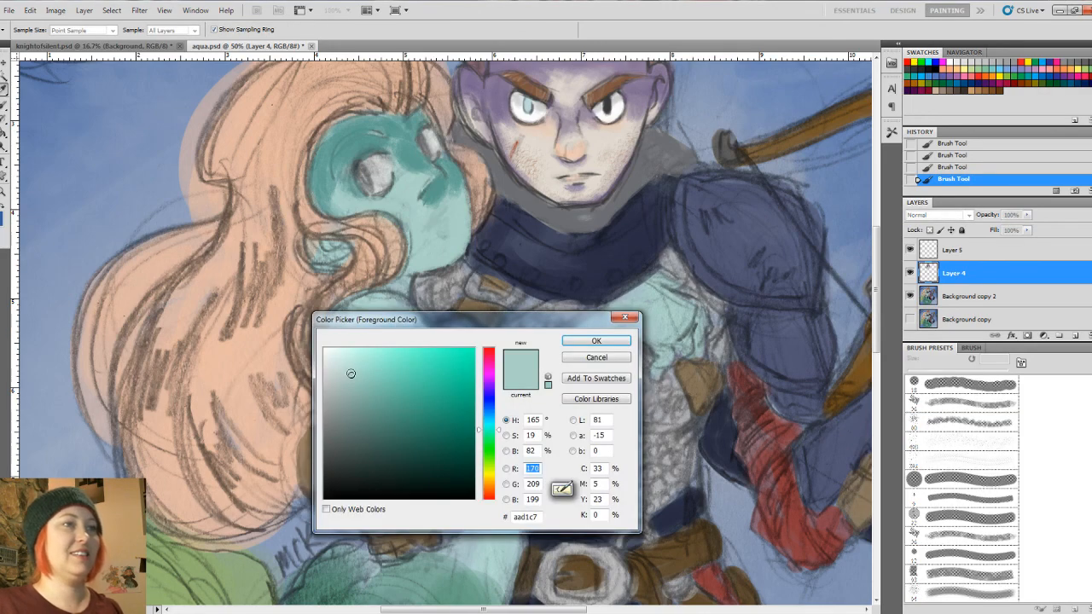
{"action": "left_click_drag", "start_coordinate": [351, 374], "coordinate": [353, 353]}
{"action": "left_click", "coordinate": [583, 342]}
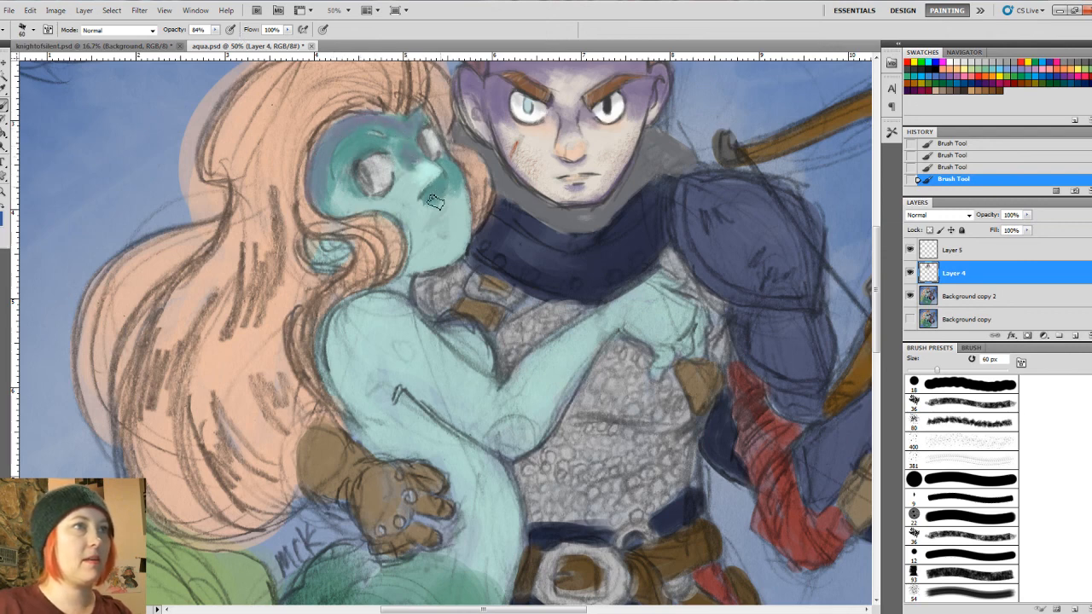
Step: Sample a colour beside the mermaid's chin, lower the brush opacity to 50%, and soften the blue-violet shading over her forehead and eyes
{"action": "left_click", "coordinate": [427, 249], "text": "alt"}
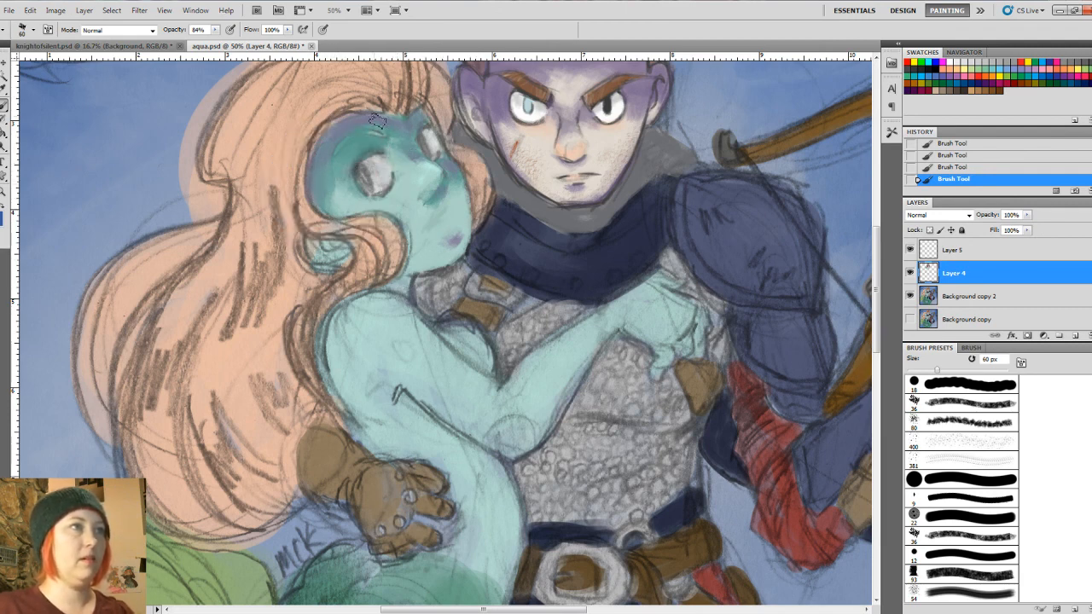
{"action": "left_click", "coordinate": [215, 30]}
{"action": "left_click_drag", "start_coordinate": [217, 43], "coordinate": [215, 43]}
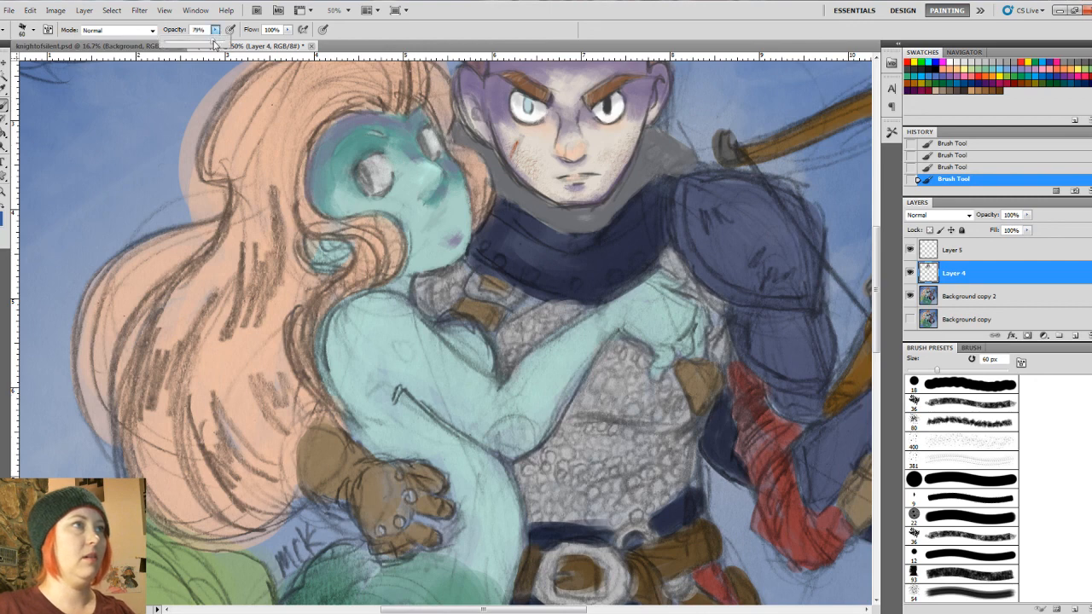
{"action": "left_click", "coordinate": [402, 147]}
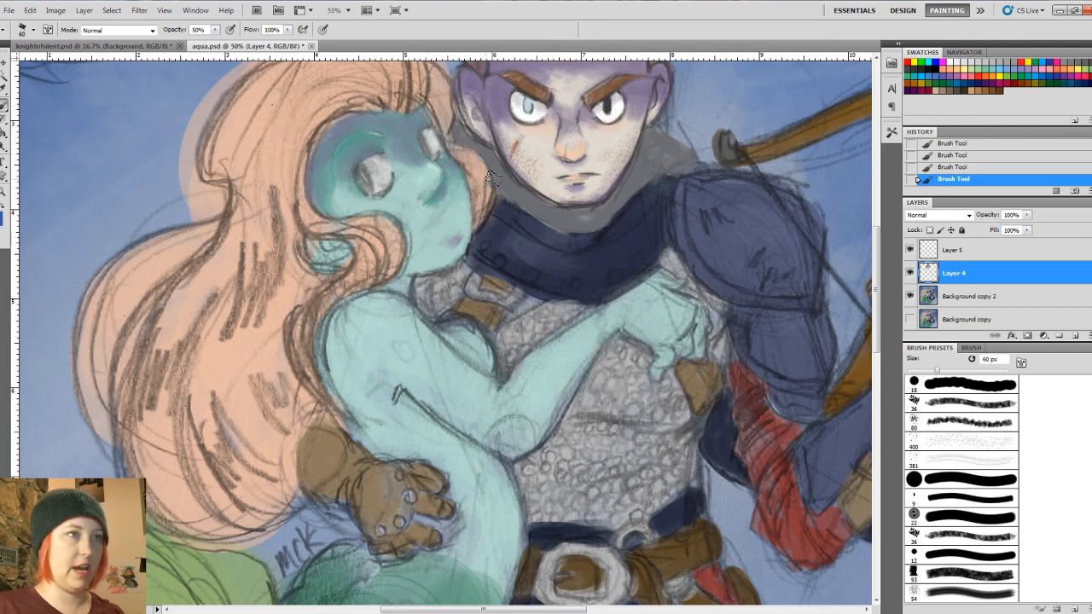
Step: Outline the mermaid's nose on Layer 5 with a 20 px brush, refining the nostril at 15 px
{"action": "left_click", "coordinate": [952, 254]}
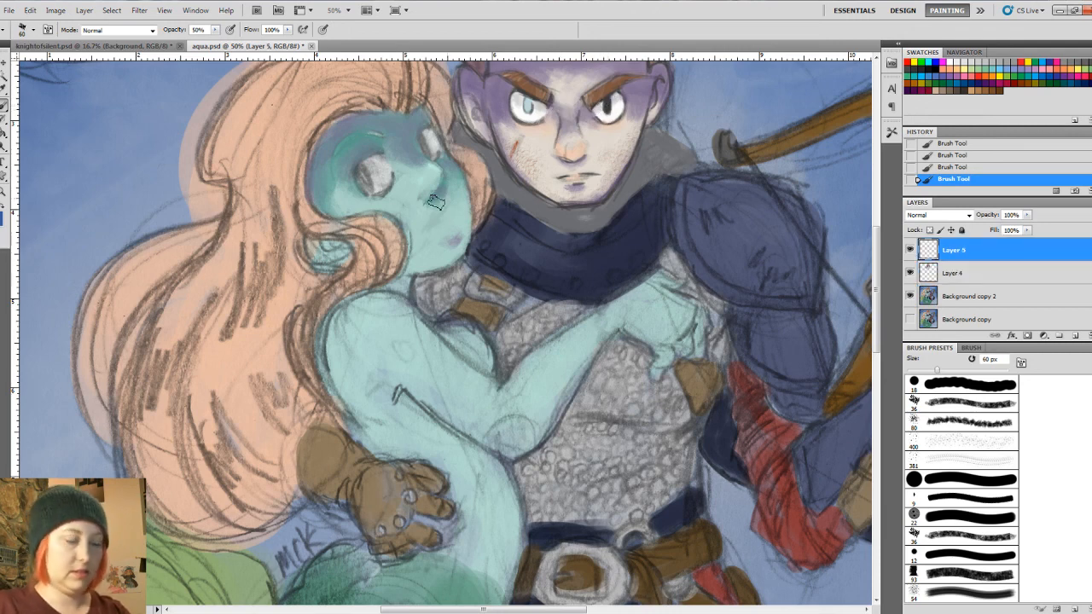
{"action": "key", "text": "bracketleft"}
{"action": "key", "text": "bracketleft"}
{"action": "key", "text": "bracketleft"}
{"action": "key", "text": "bracketleft"}
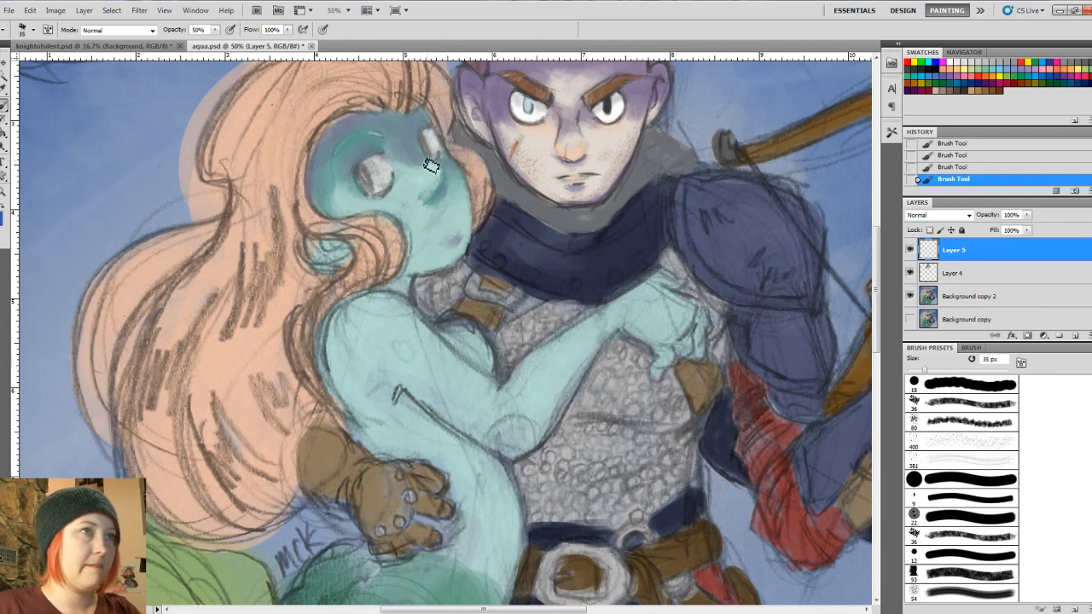
{"action": "key", "text": "bracketleft"}
{"action": "key", "text": "bracketleft"}
{"action": "key", "text": "bracketleft"}
{"action": "key", "text": "bracketright"}
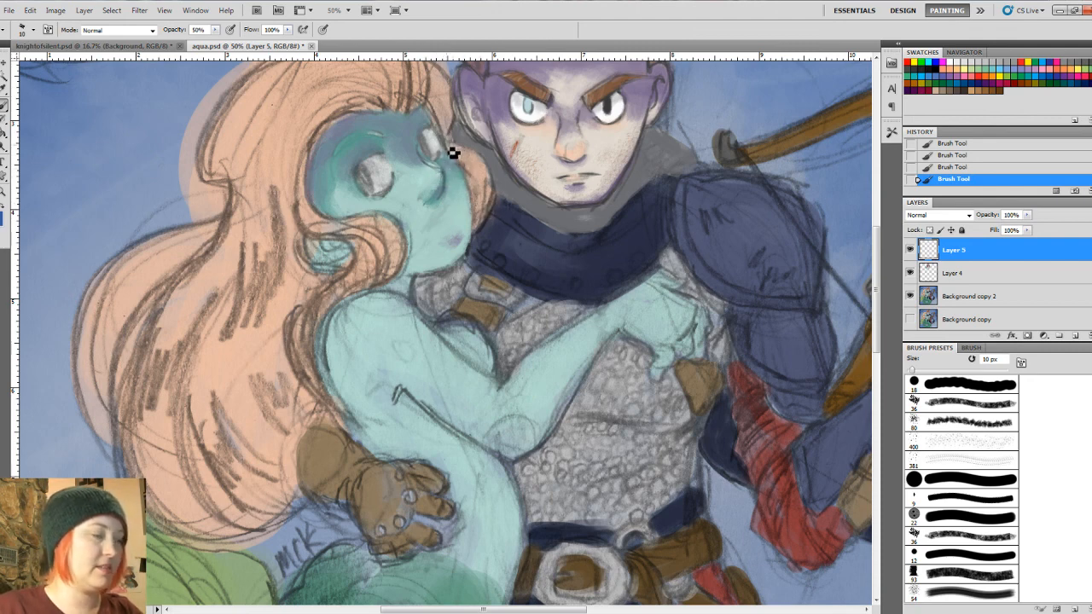
{"action": "key", "text": "bracketright"}
{"action": "key", "text": "bracketright"}
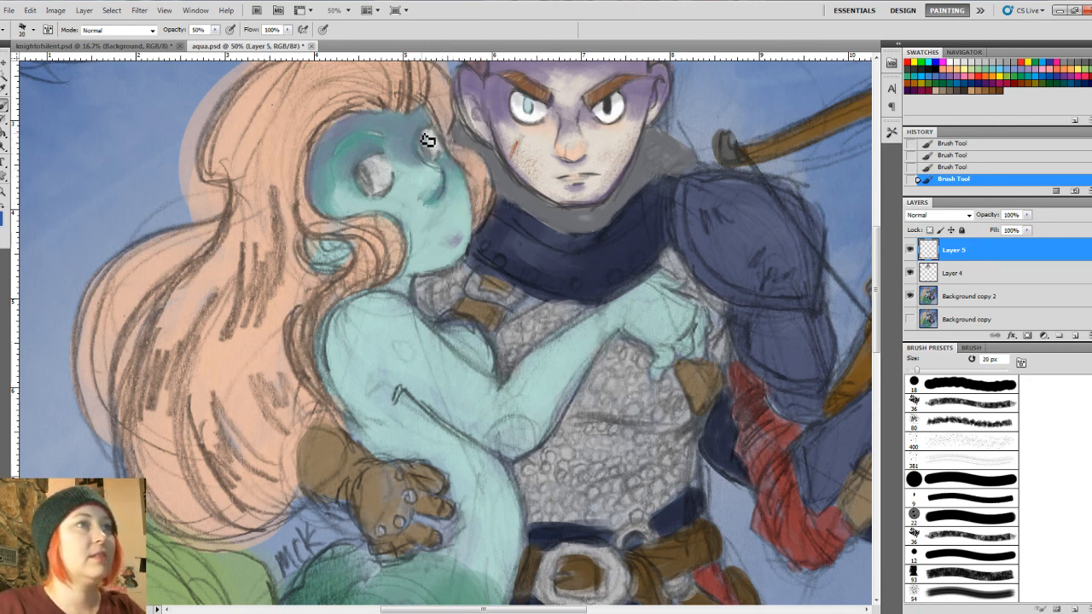
{"action": "left_click_drag", "start_coordinate": [424, 157], "coordinate": [443, 170]}
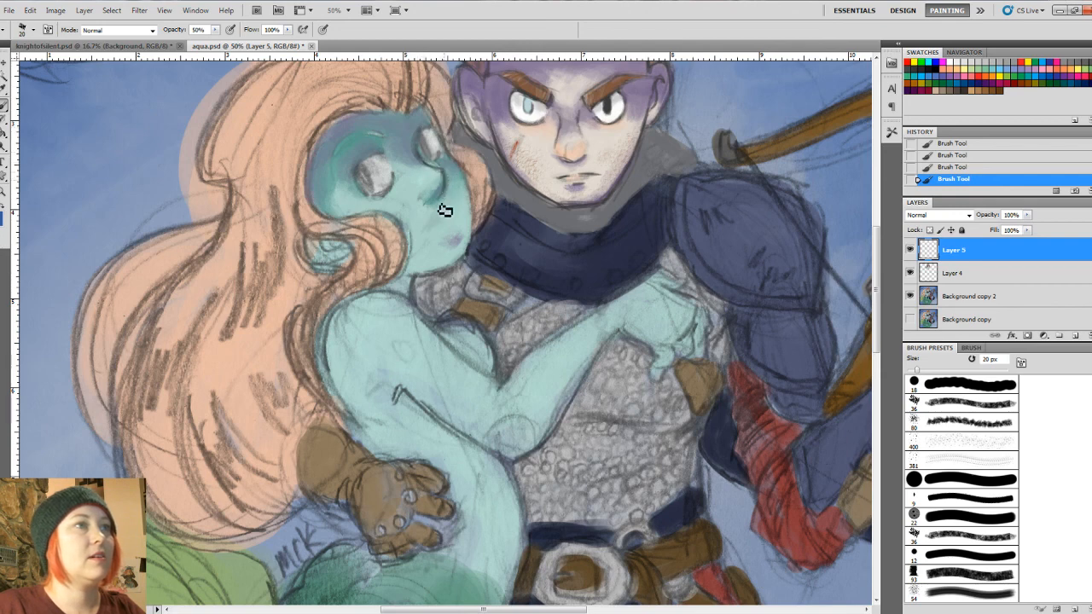
{"action": "key", "text": "bracketleft"}
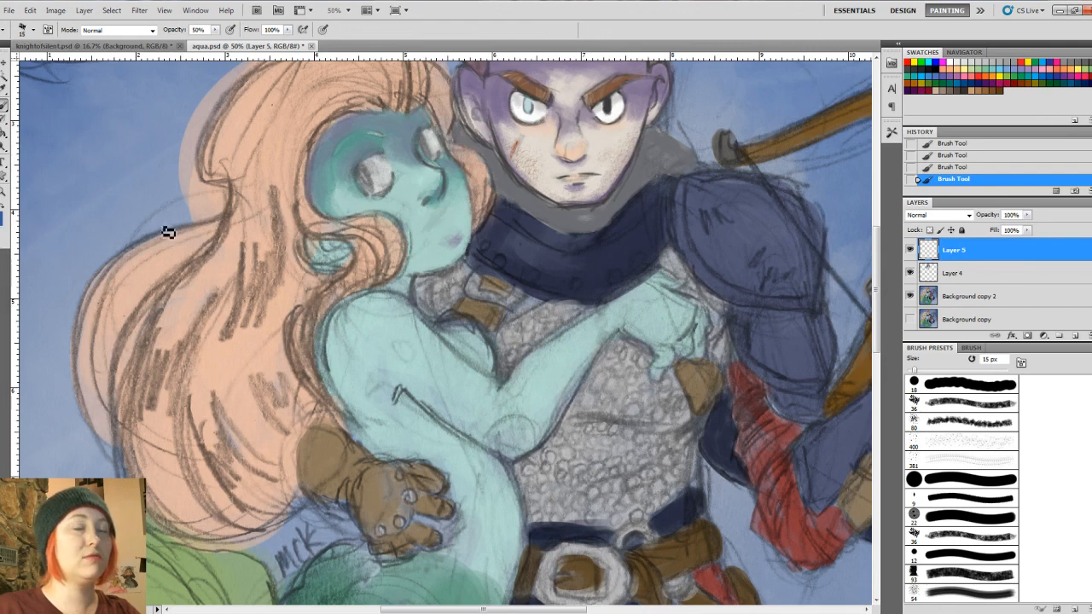
Step: Clean up the mermaid's nose outline on Layer 5 with a 40 px eraser and reduce the brush to 10 px
{"action": "key", "text": "e"}
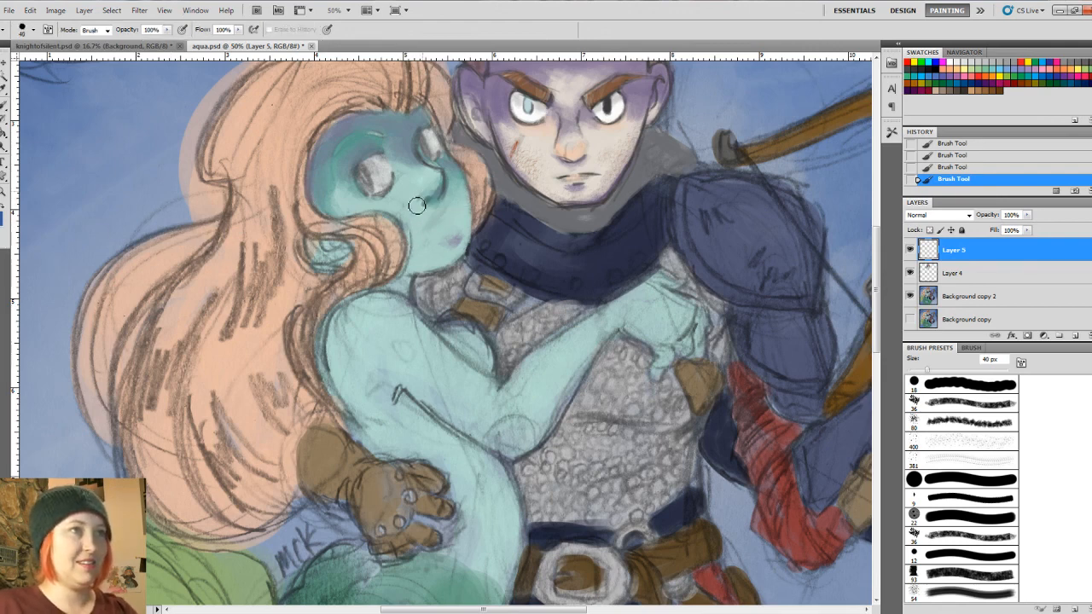
{"action": "left_click_drag", "start_coordinate": [416, 206], "coordinate": [431, 195]}
{"action": "mouse_move", "coordinate": [435, 193]}
{"action": "left_mouse_down"}
{"action": "mouse_move", "coordinate": [465, 196]}
{"action": "mouse_move", "coordinate": [455, 186]}
{"action": "left_mouse_up"}
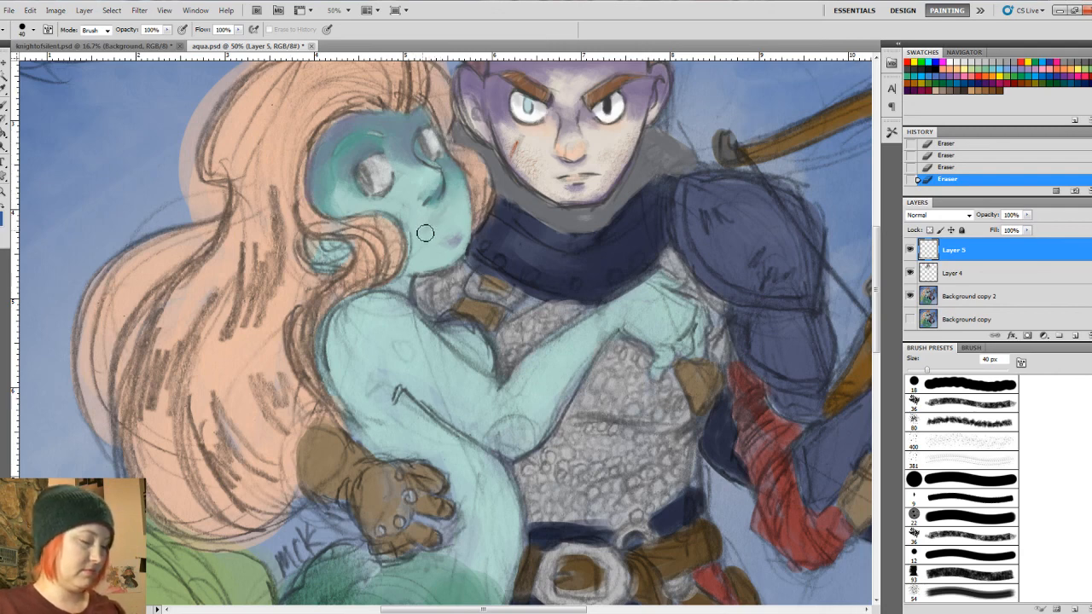
{"action": "key", "text": "b"}
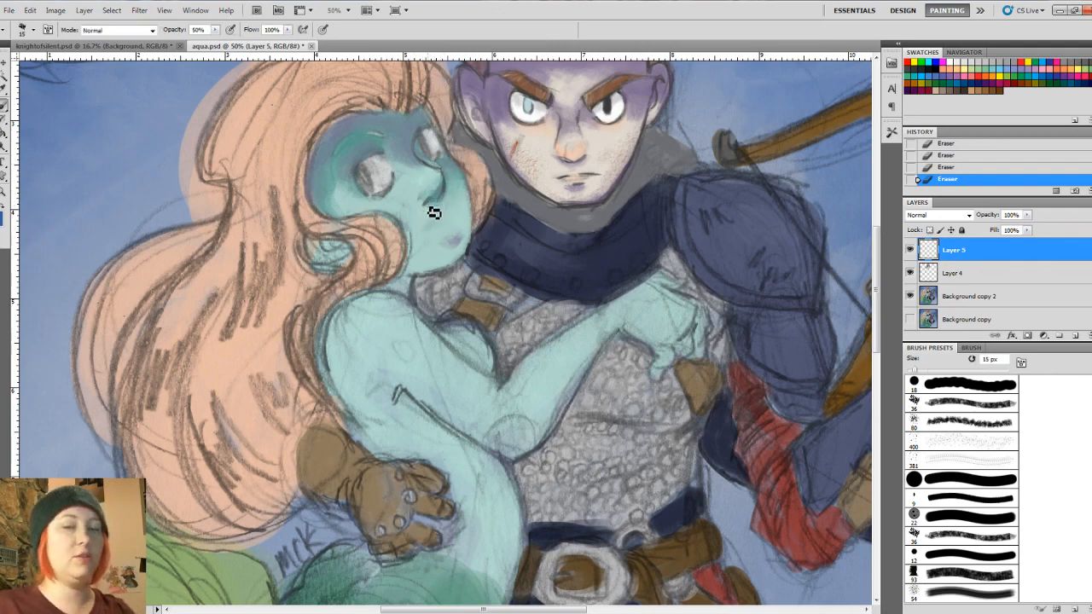
{"action": "key", "text": "bracketleft"}
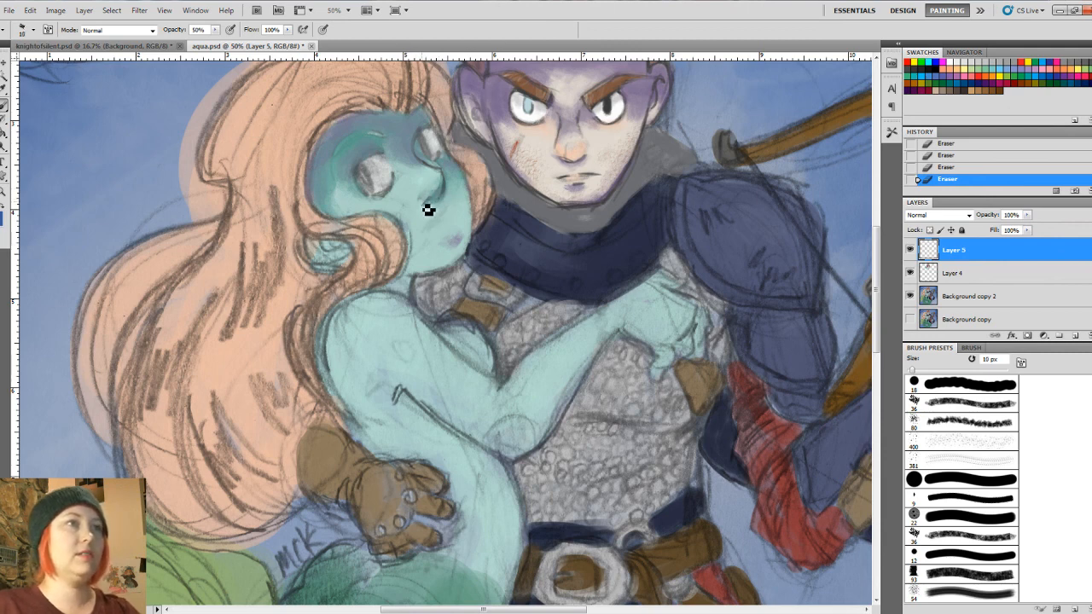
{"action": "key", "text": "e"}
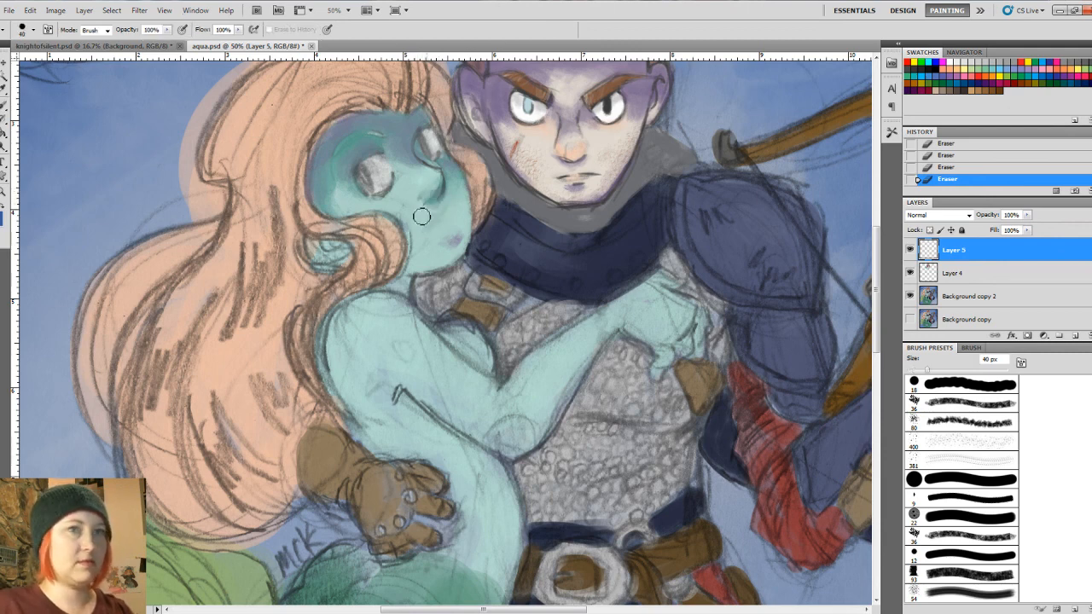
Step: Draw the bridge and nostril line of the mermaid's nose on Layer 4 with the 10 px brush
{"action": "left_click", "coordinate": [914, 279]}
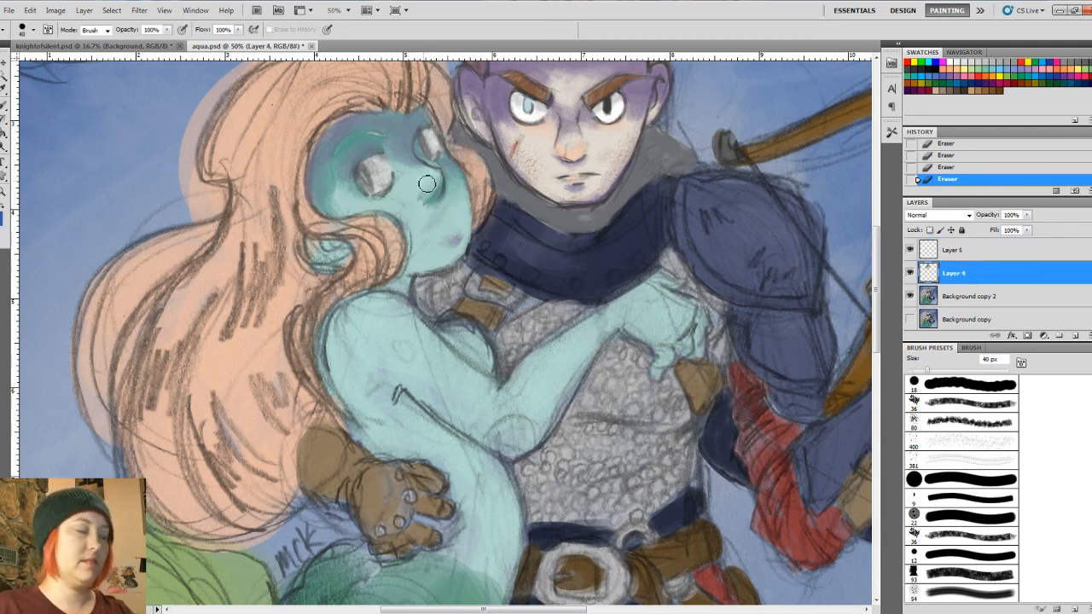
{"action": "key", "text": "b"}
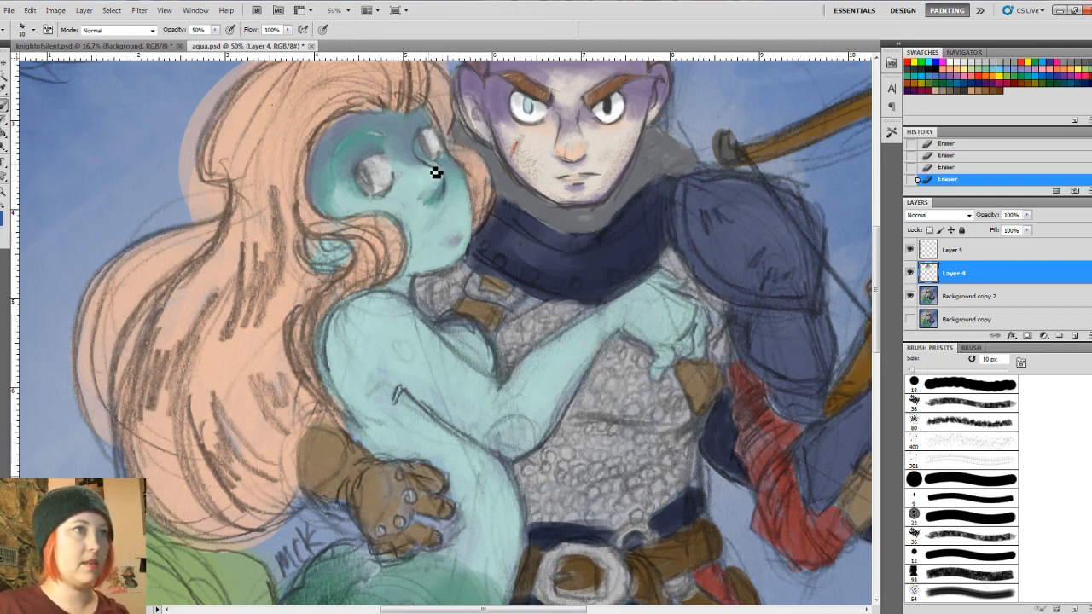
{"action": "left_click_drag", "start_coordinate": [421, 161], "coordinate": [447, 207]}
{"action": "left_click_drag", "start_coordinate": [444, 201], "coordinate": [446, 210]}
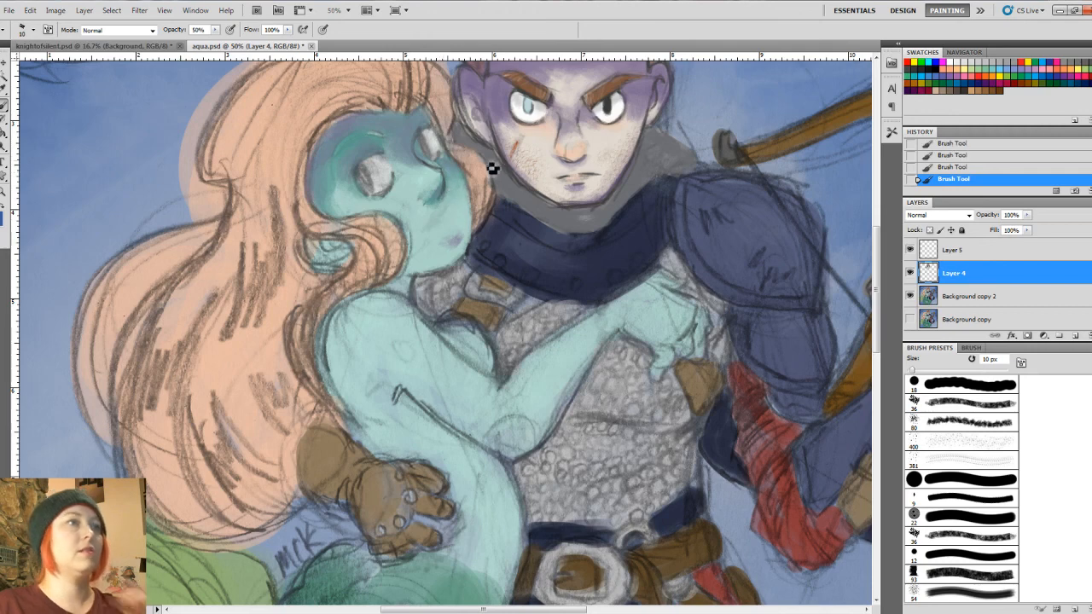
Step: Draw the mermaid's lips on Layer 5 with the 10 px brush, raising its opacity to 82%
{"action": "left_click", "coordinate": [963, 250]}
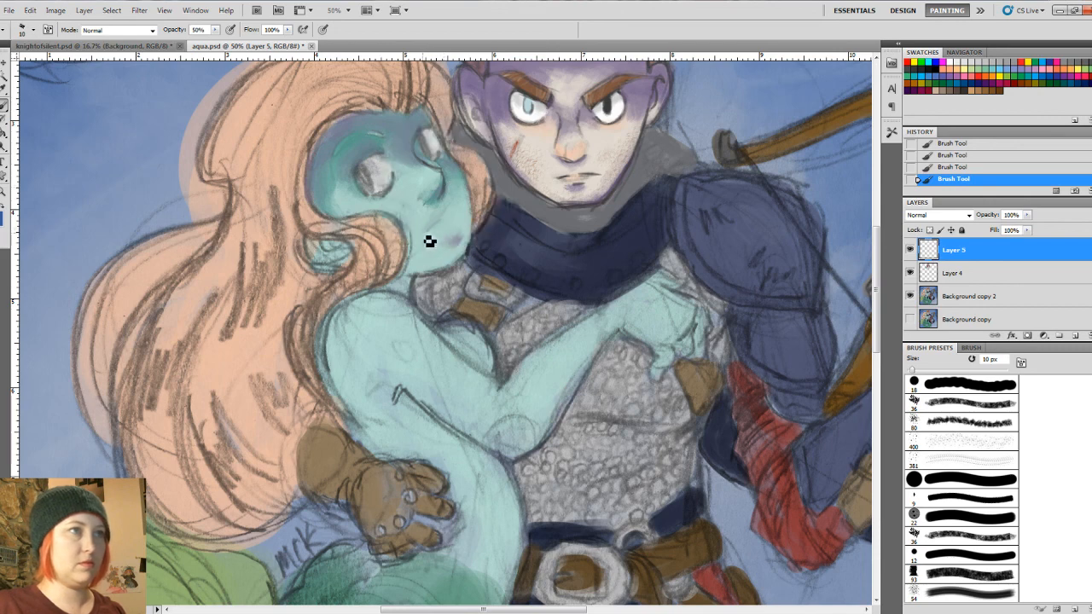
{"action": "left_click", "coordinate": [215, 30]}
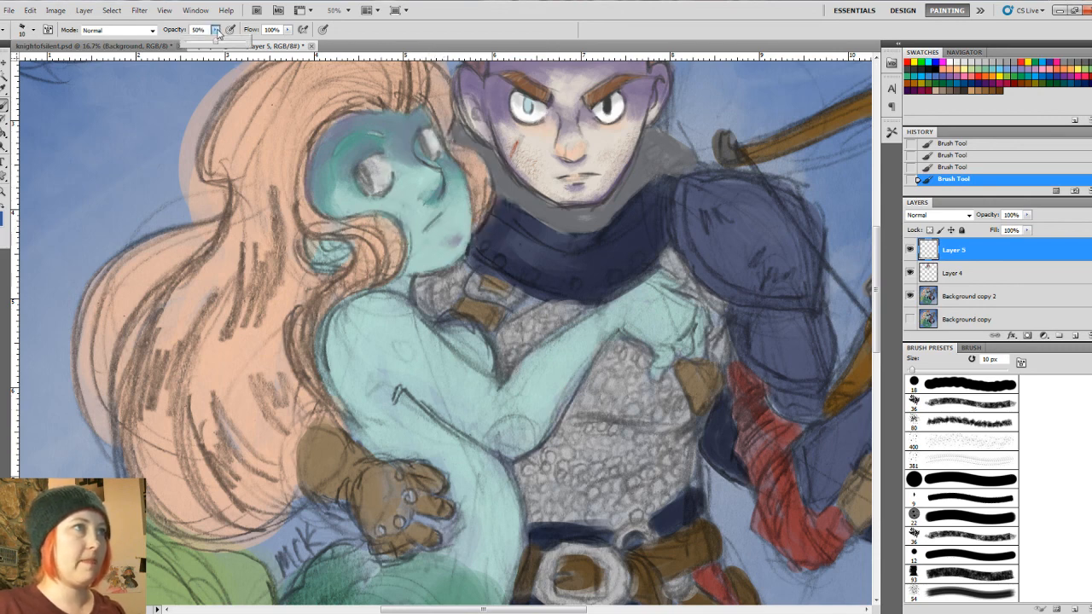
{"action": "left_click", "coordinate": [433, 235]}
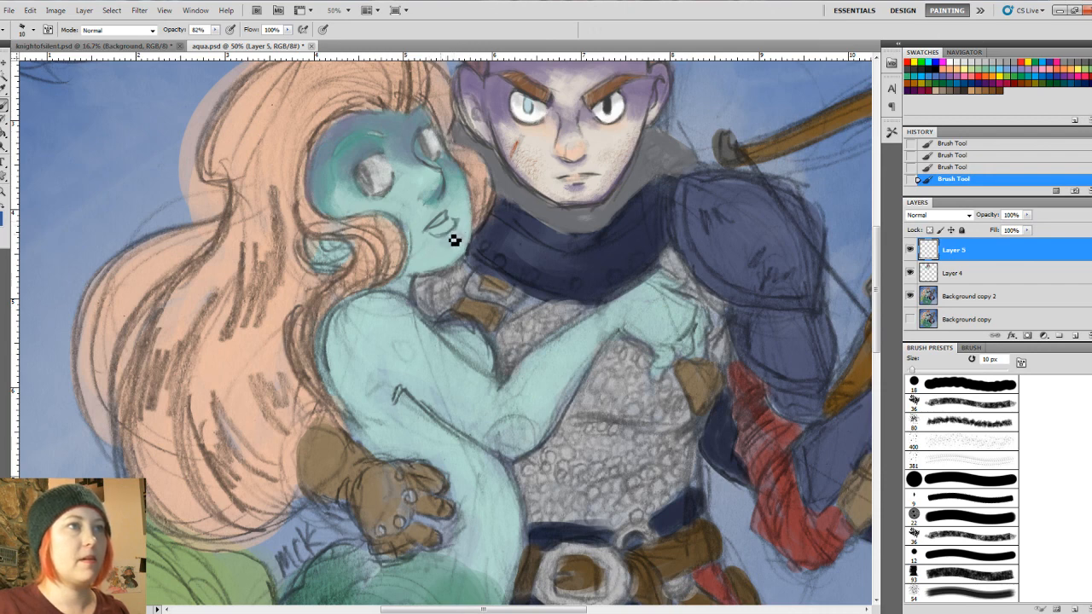
Step: Trim the edges of the mermaid's lip lines with the 40 px eraser
{"action": "key", "text": "e"}
{"action": "left_click", "coordinate": [461, 215]}
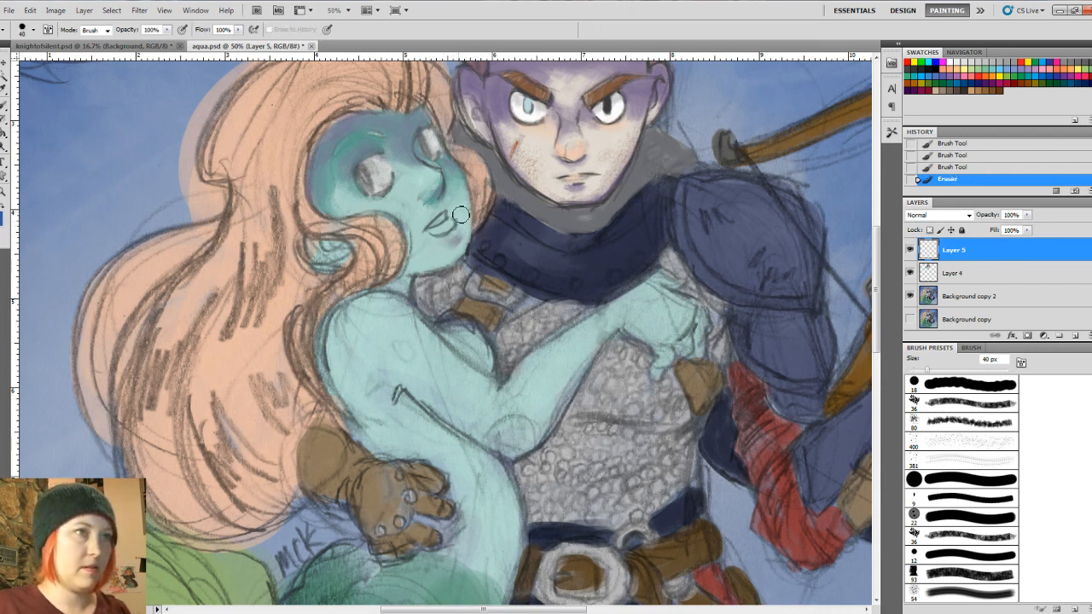
{"action": "left_click", "coordinate": [460, 232]}
{"action": "left_click", "coordinate": [435, 242]}
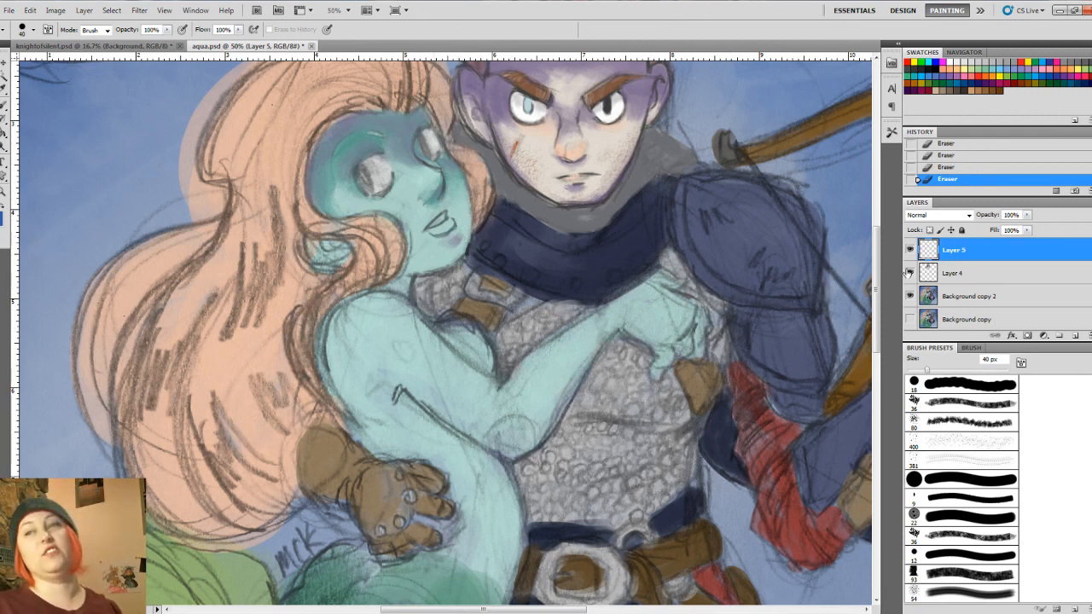
Step: Set the paint colour to near-white #f9fdfd and add a small highlight above the mermaid's lips on Layer 4 at 10 px
{"action": "left_click", "coordinate": [991, 271]}
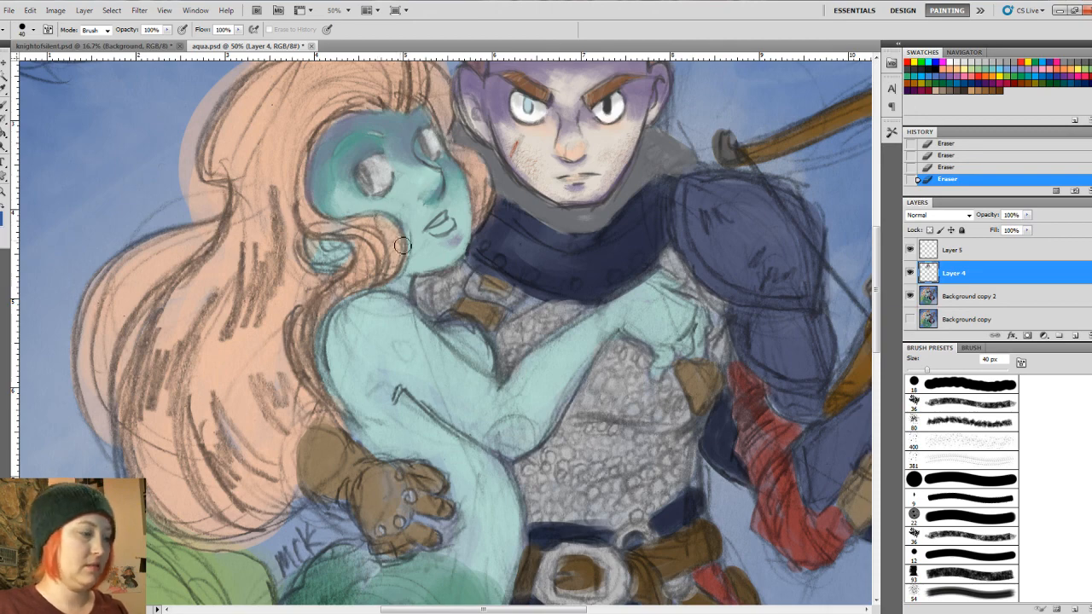
{"action": "left_click", "coordinate": [2, 210]}
{"action": "left_click", "coordinate": [327, 351]}
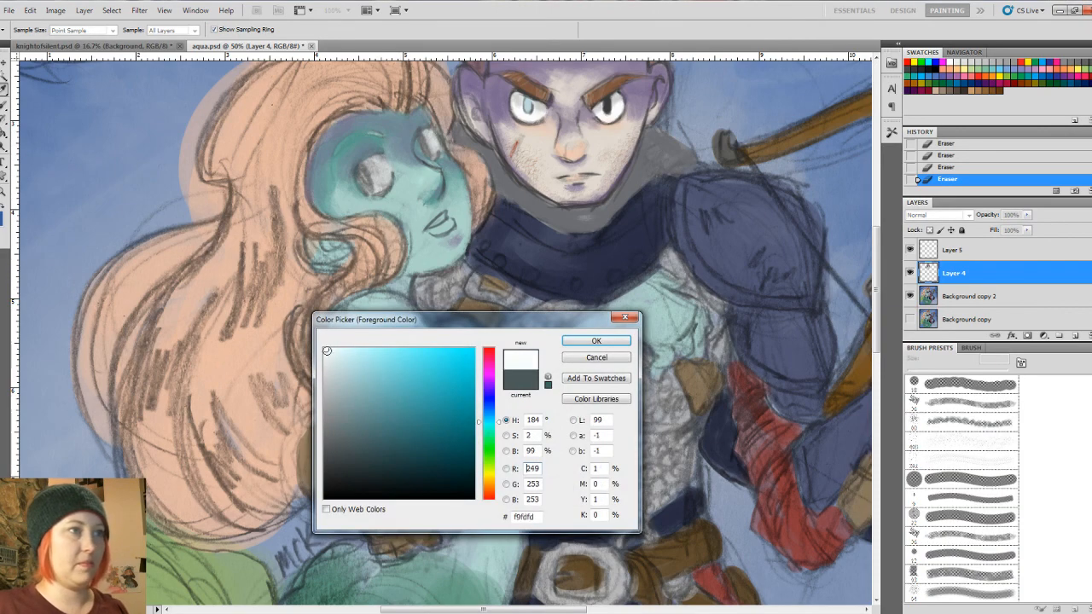
{"action": "left_click", "coordinate": [596, 342]}
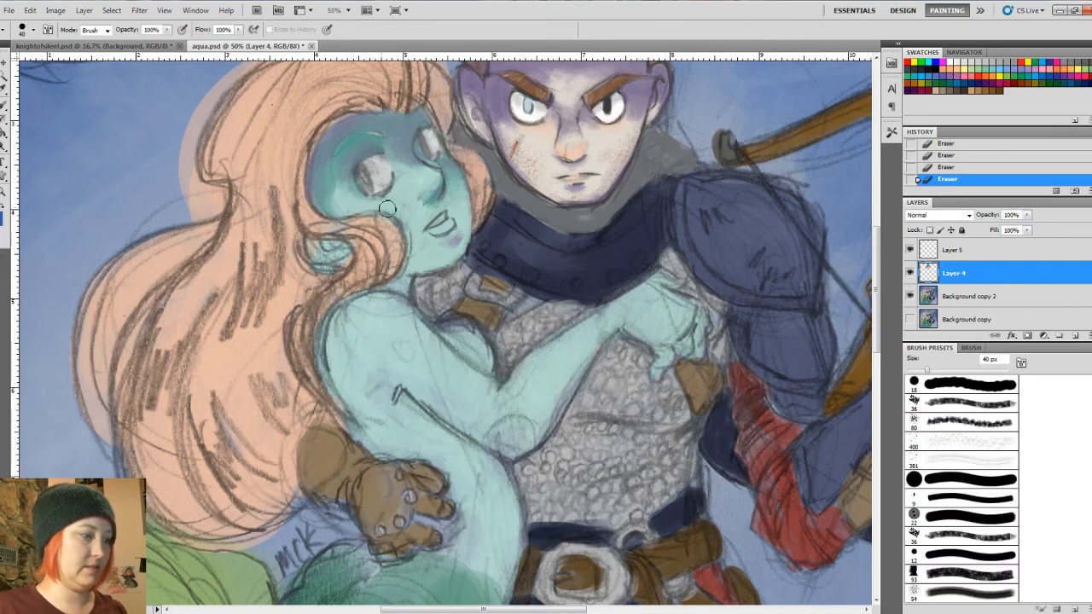
{"action": "key", "text": "bracketright"}
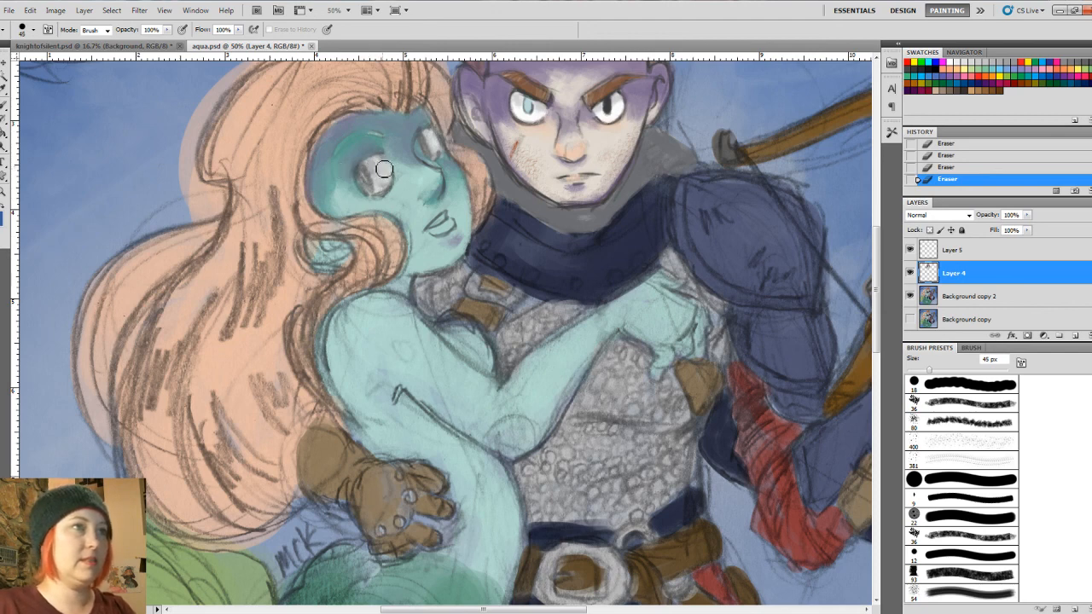
{"action": "key", "text": "b"}
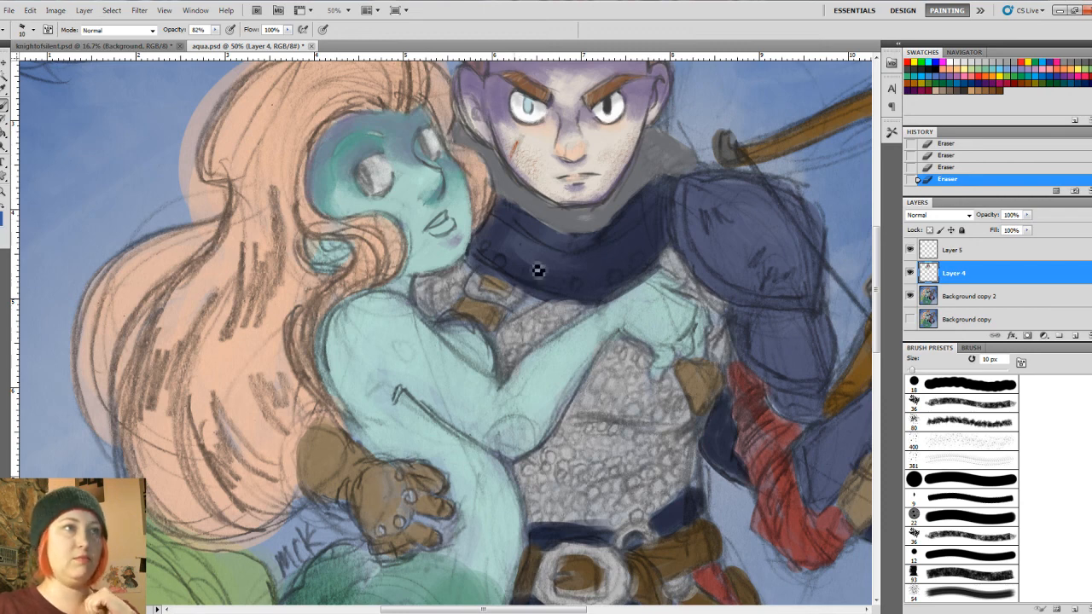
{"action": "left_click", "coordinate": [423, 213]}
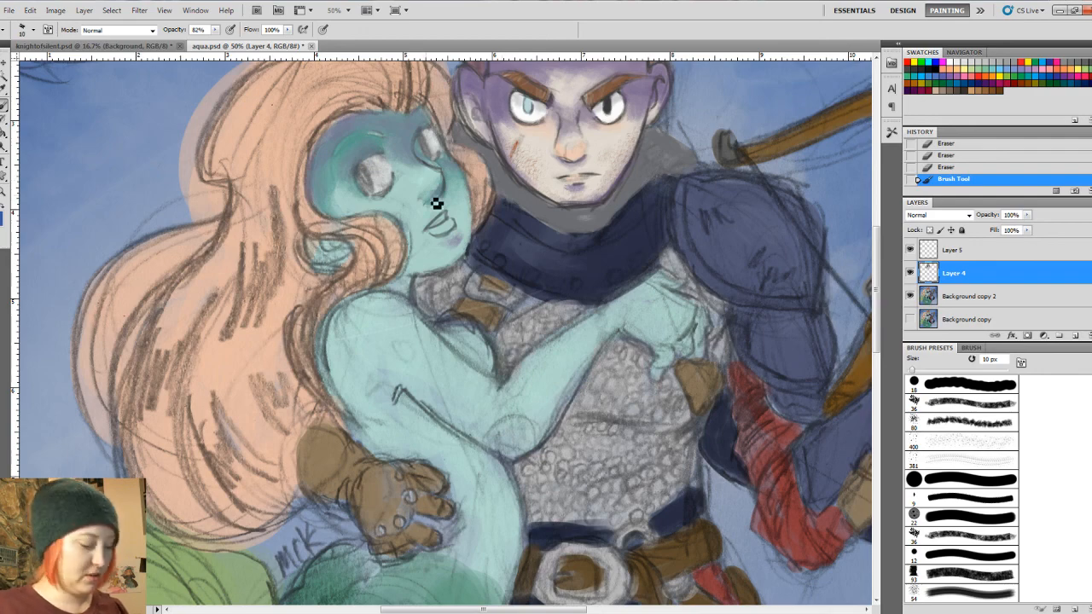
Step: Switch to a dark grey paint colour and outline the mermaid's cheek and jaw on Layer 4 with the 10 px brush
{"action": "key", "text": "i"}
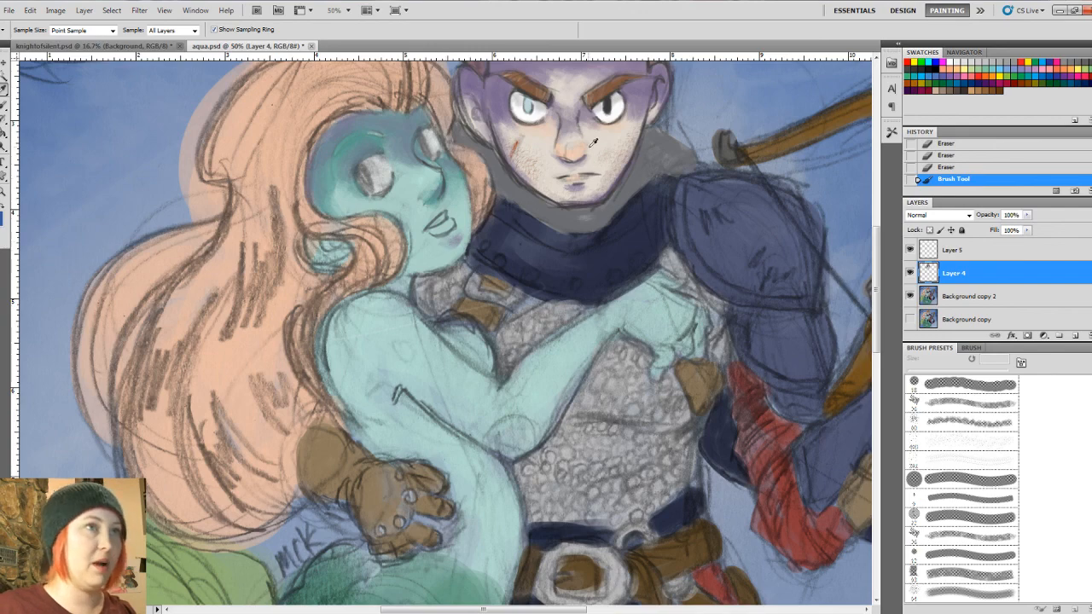
{"action": "key", "text": "b"}
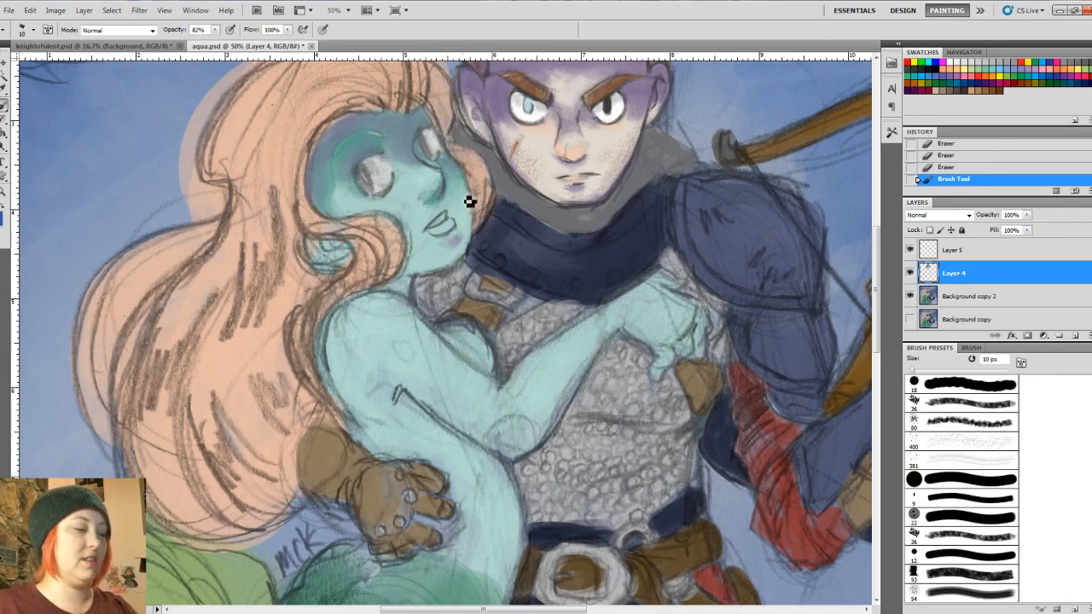
{"action": "left_click_drag", "start_coordinate": [458, 165], "coordinate": [476, 236]}
{"action": "left_click_drag", "start_coordinate": [476, 190], "coordinate": [468, 266]}
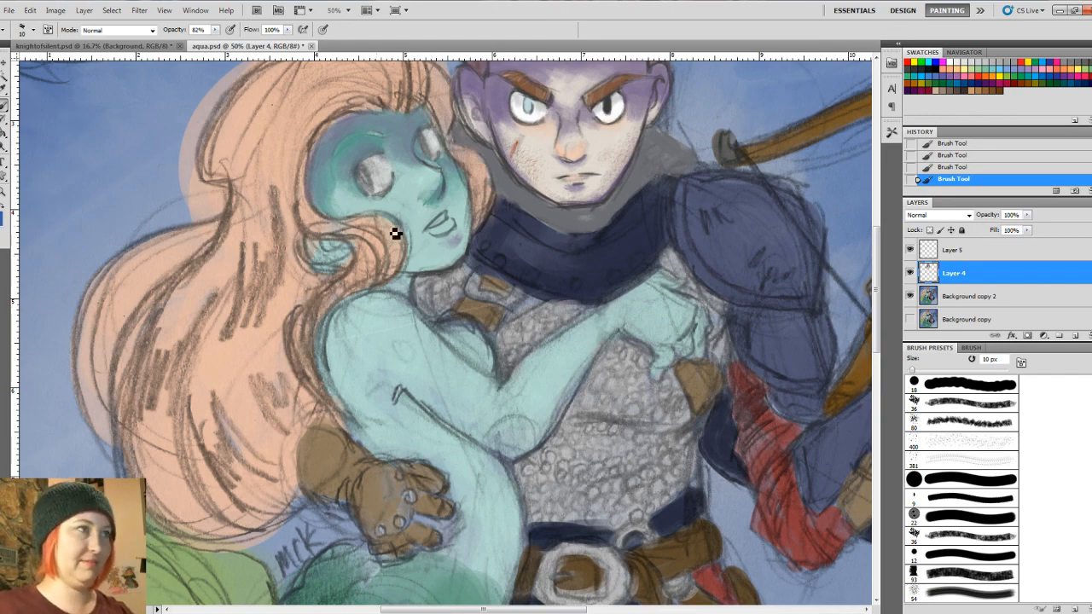
Step: Set the paint colour to white #ffffff and fill the mermaid's teeth and both eyes on Layer 4, enlarging the brush to 35 px
{"action": "left_click", "coordinate": [4, 216]}
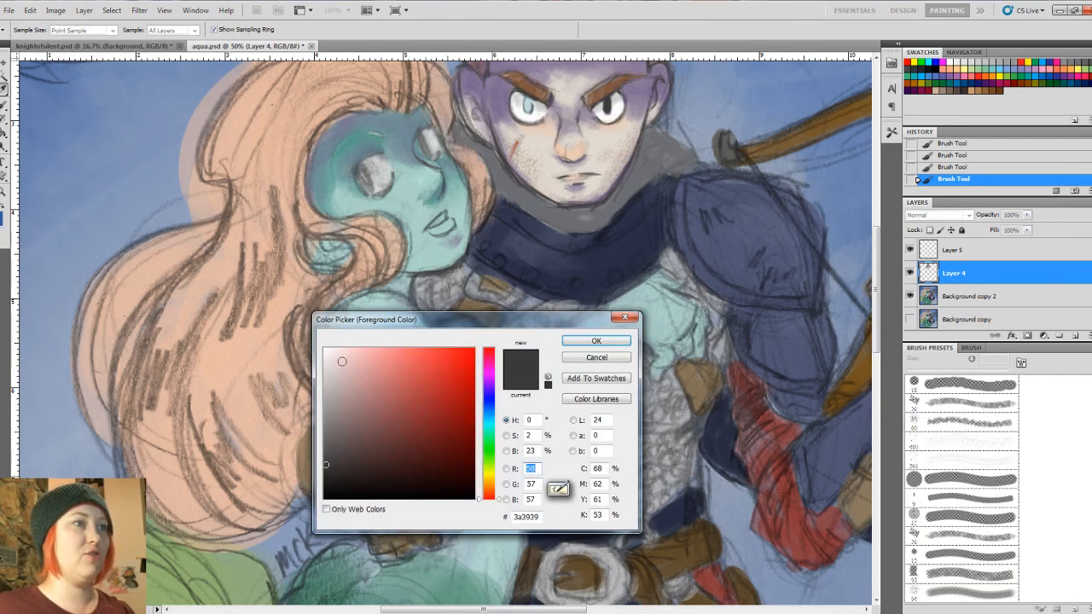
{"action": "left_click", "coordinate": [602, 343]}
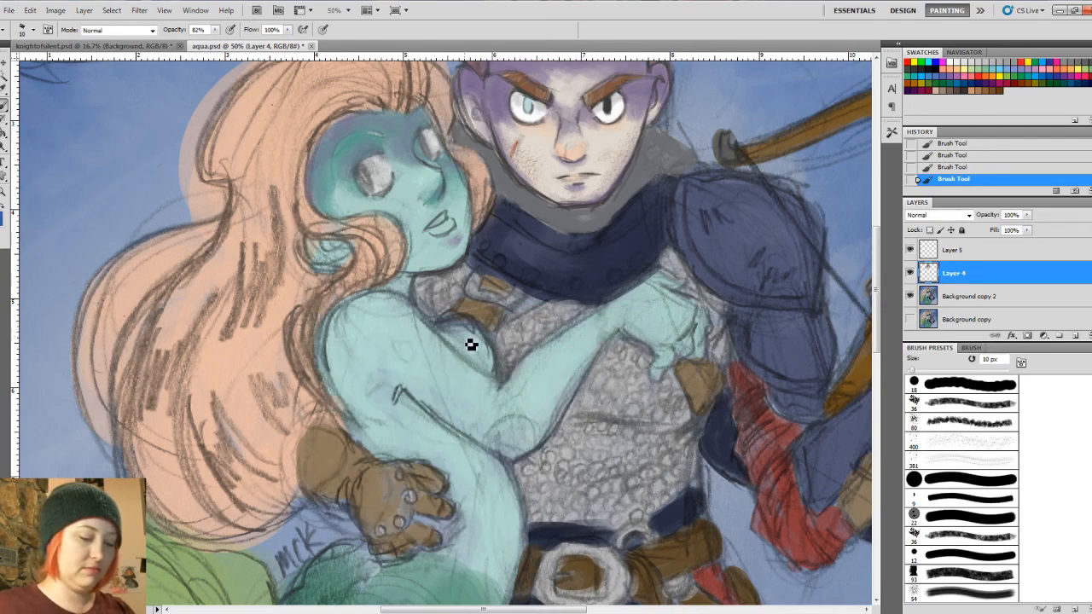
{"action": "key", "text": "bracketright"}
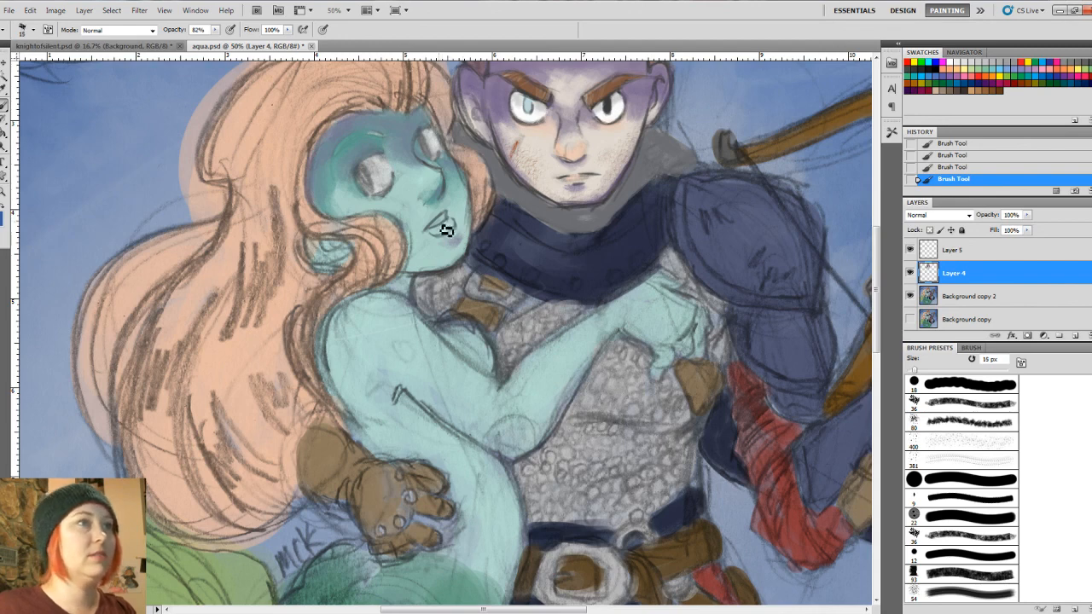
{"action": "key", "text": "bracketright"}
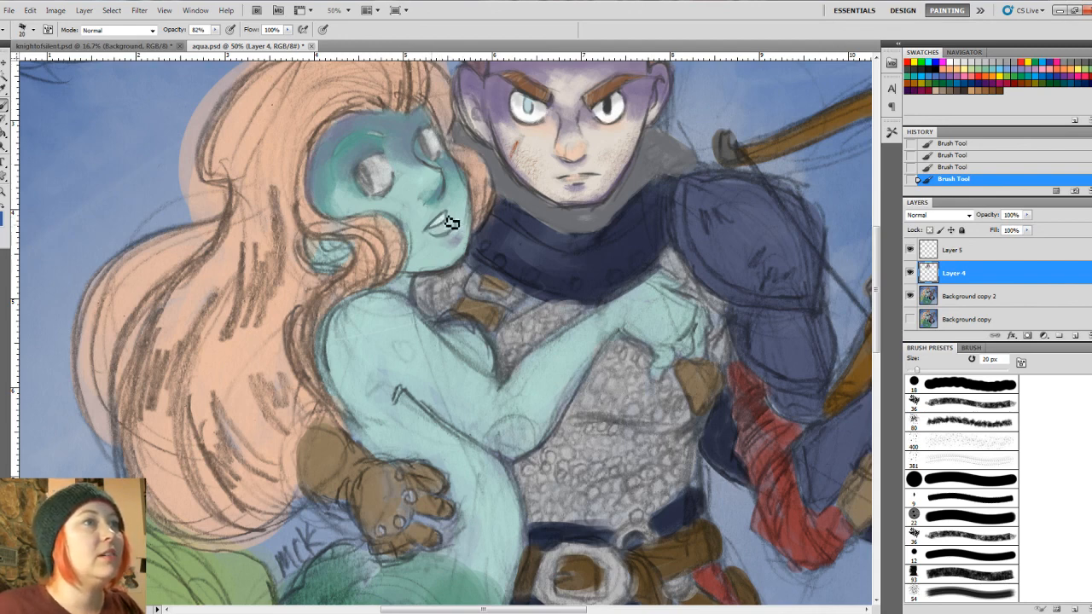
{"action": "key", "text": "bracketright"}
{"action": "key", "text": "bracketright"}
{"action": "key", "text": "bracketright"}
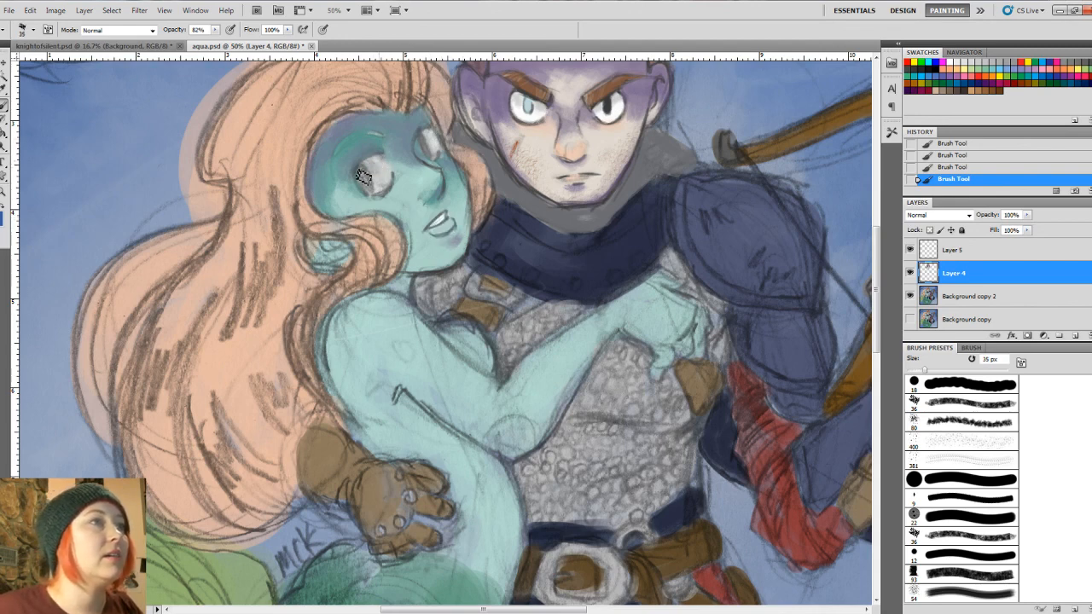
{"action": "mouse_move", "coordinate": [366, 178]}
{"action": "left_mouse_down"}
{"action": "mouse_move", "coordinate": [390, 164]}
{"action": "mouse_move", "coordinate": [390, 194]}
{"action": "mouse_move", "coordinate": [370, 193]}
{"action": "mouse_move", "coordinate": [385, 166]}
{"action": "mouse_move", "coordinate": [383, 198]}
{"action": "mouse_move", "coordinate": [369, 193]}
{"action": "mouse_move", "coordinate": [384, 189]}
{"action": "mouse_move", "coordinate": [380, 175]}
{"action": "mouse_move", "coordinate": [374, 198]}
{"action": "mouse_move", "coordinate": [392, 202]}
{"action": "mouse_move", "coordinate": [375, 166]}
{"action": "mouse_move", "coordinate": [392, 196]}
{"action": "mouse_move", "coordinate": [376, 198]}
{"action": "mouse_move", "coordinate": [438, 149]}
{"action": "mouse_move", "coordinate": [433, 139]}
{"action": "mouse_move", "coordinate": [432, 165]}
{"action": "left_mouse_up"}
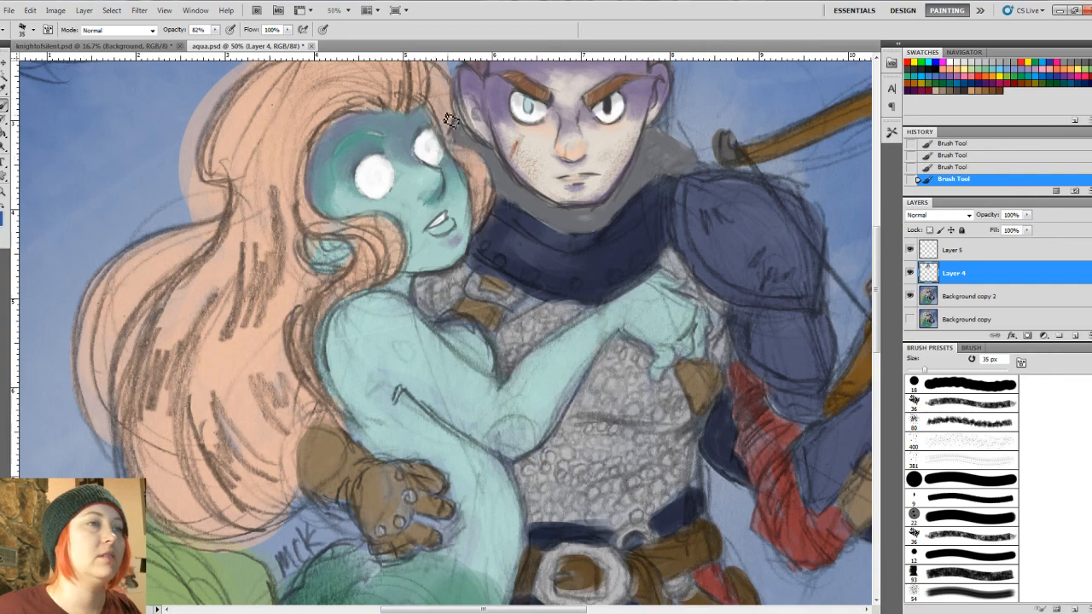
Step: Sample the dark colour of the knight's pupil, step back in the history, and paint the mermaid's pupils on Layer 4 at 10 px
{"action": "left_click", "coordinate": [2, 219]}
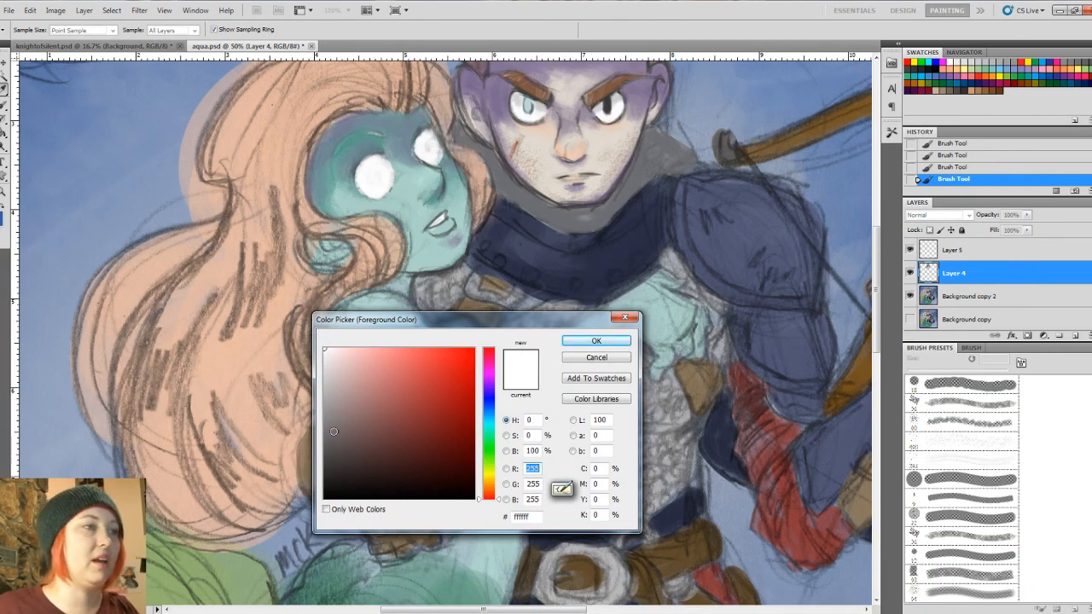
{"action": "left_click_drag", "start_coordinate": [340, 458], "coordinate": [323, 481]}
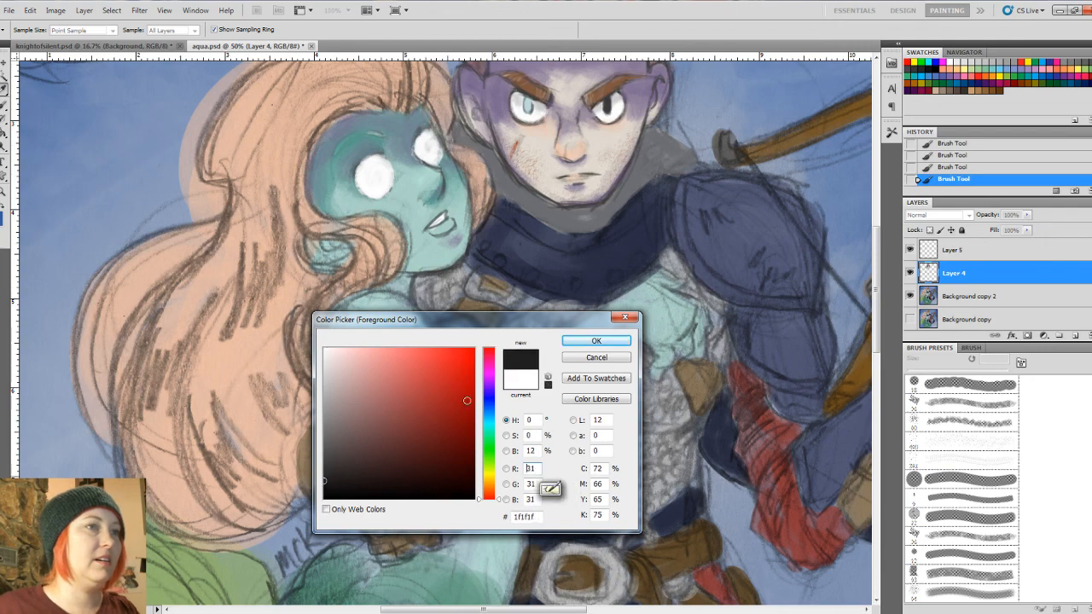
{"action": "left_click", "coordinate": [593, 341]}
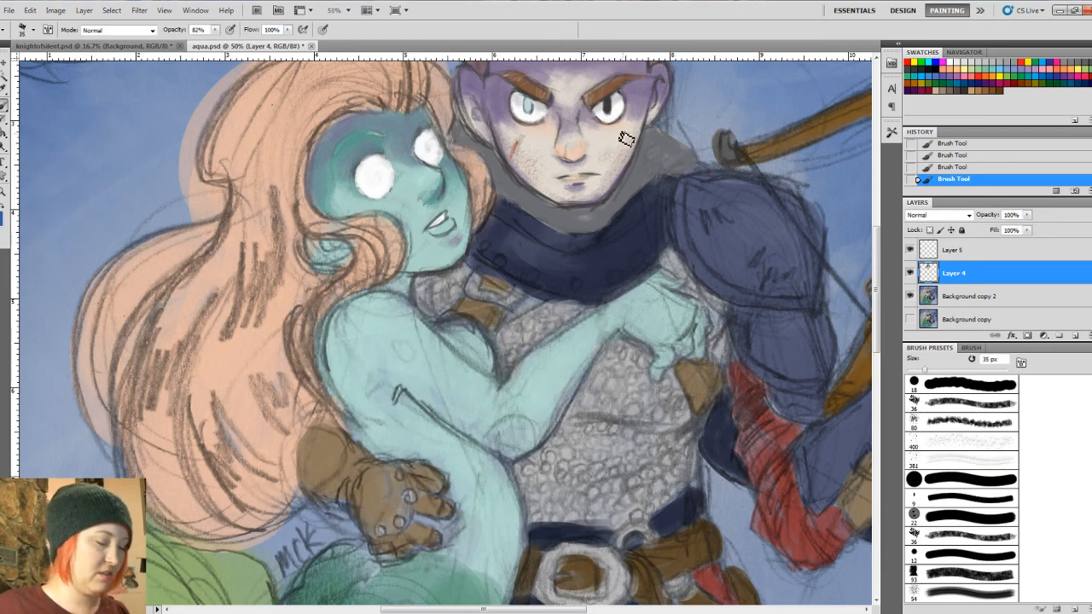
{"action": "left_click", "coordinate": [609, 107], "text": "alt"}
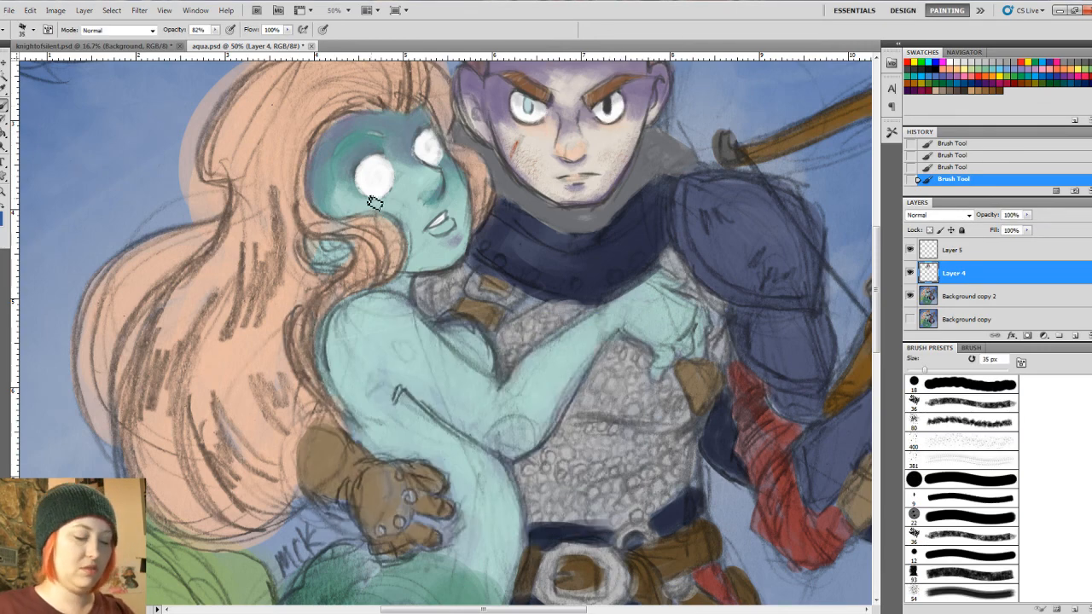
{"action": "key", "text": "["}
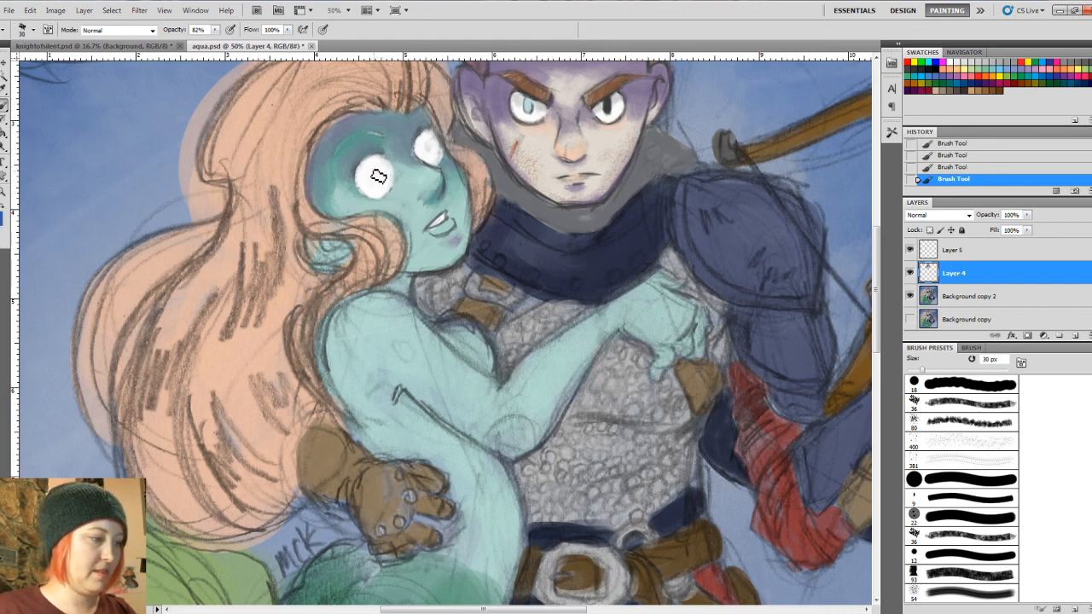
{"action": "key", "text": "["}
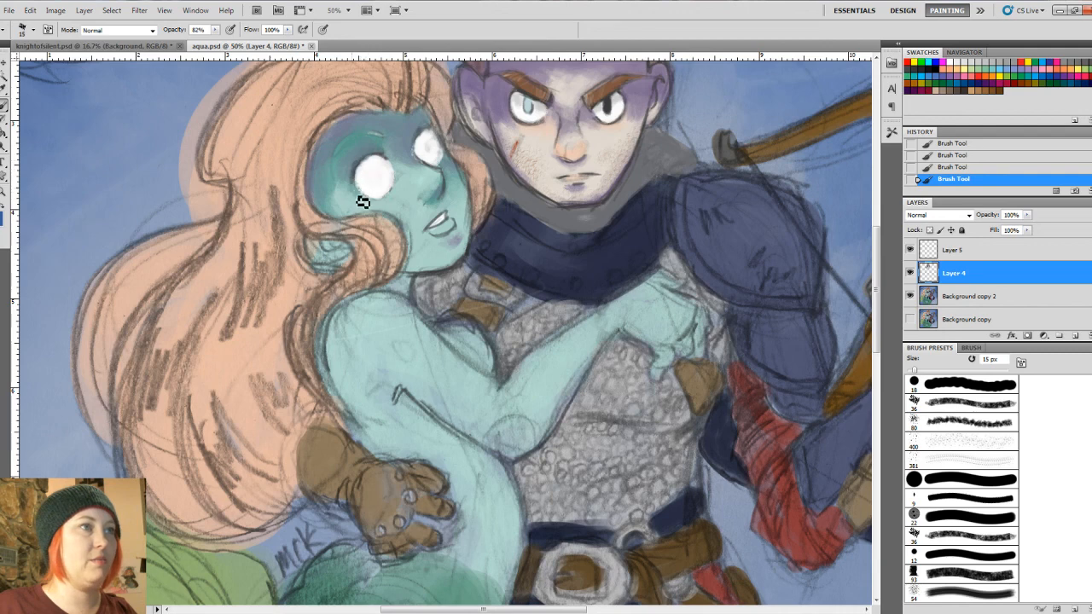
{"action": "left_click", "coordinate": [984, 167]}
{"action": "left_click", "coordinate": [973, 144]}
{"action": "key", "text": "["}
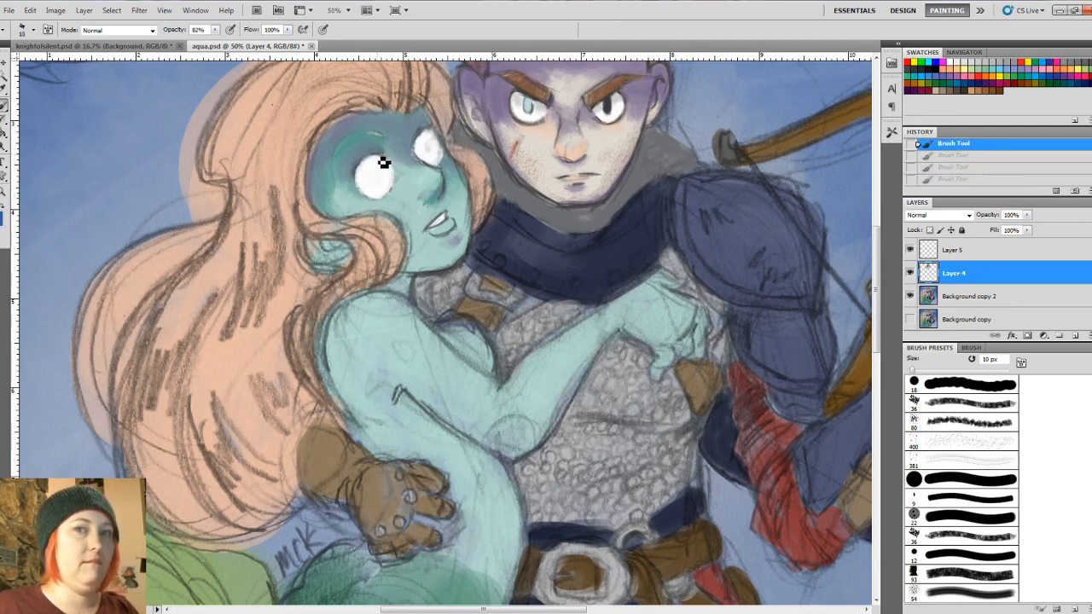
{"action": "left_click_drag", "start_coordinate": [381, 163], "coordinate": [369, 175]}
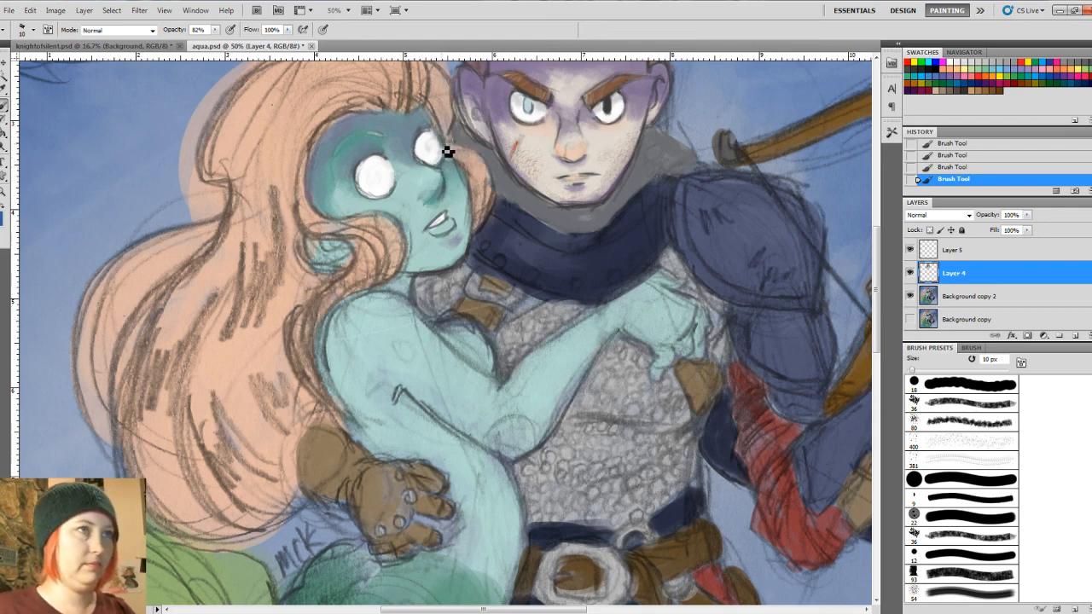
Step: Blend sampled teal skin around the mermaid's eyes at 25–35 px, and extend her peach hairline over the face's edge at 50 px
{"action": "key", "text": "bracketright"}
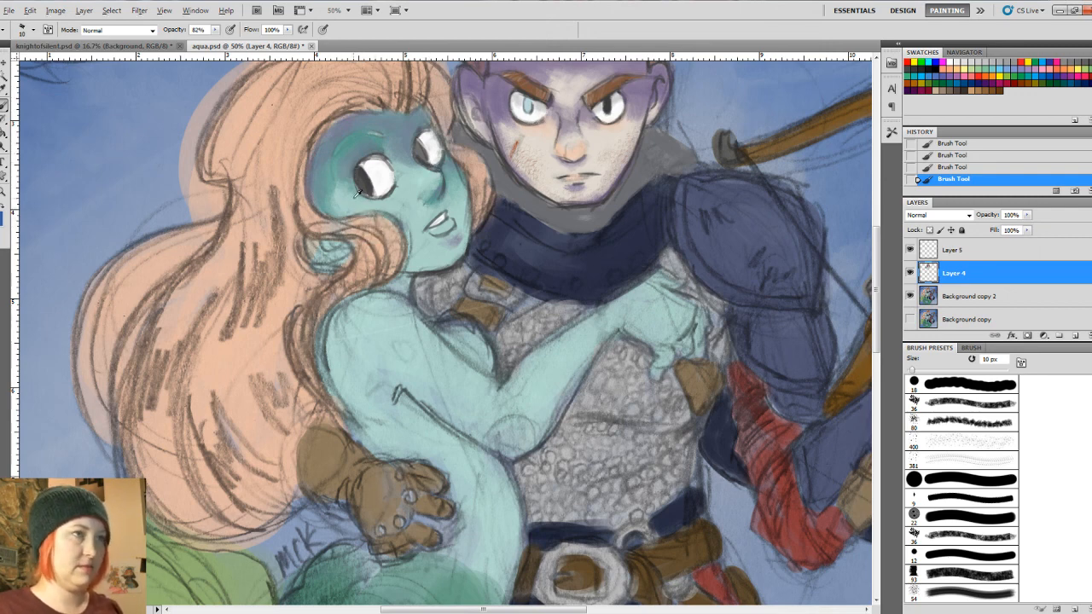
{"action": "key", "text": "bracketright"}
{"action": "key", "text": "bracketright"}
{"action": "key", "text": "bracketright"}
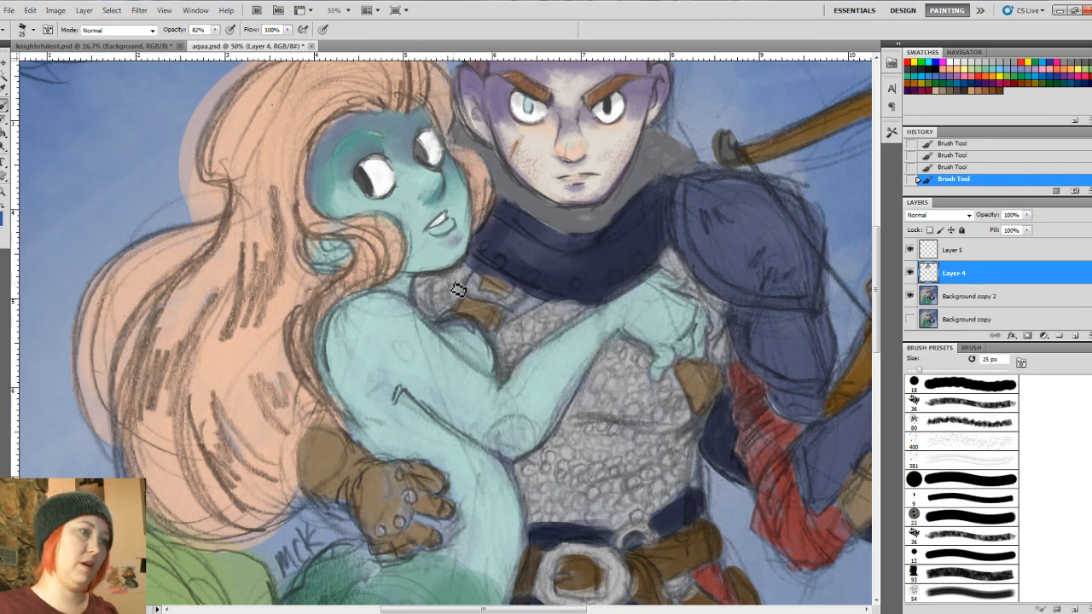
{"action": "left_click", "coordinate": [419, 198], "text": "alt"}
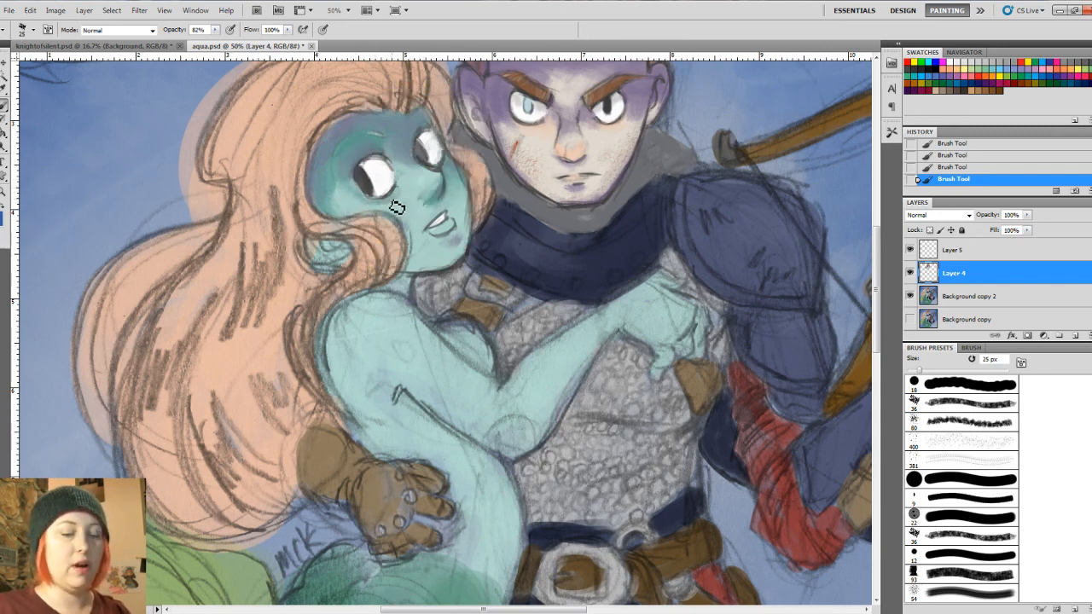
{"action": "key", "text": "bracketright"}
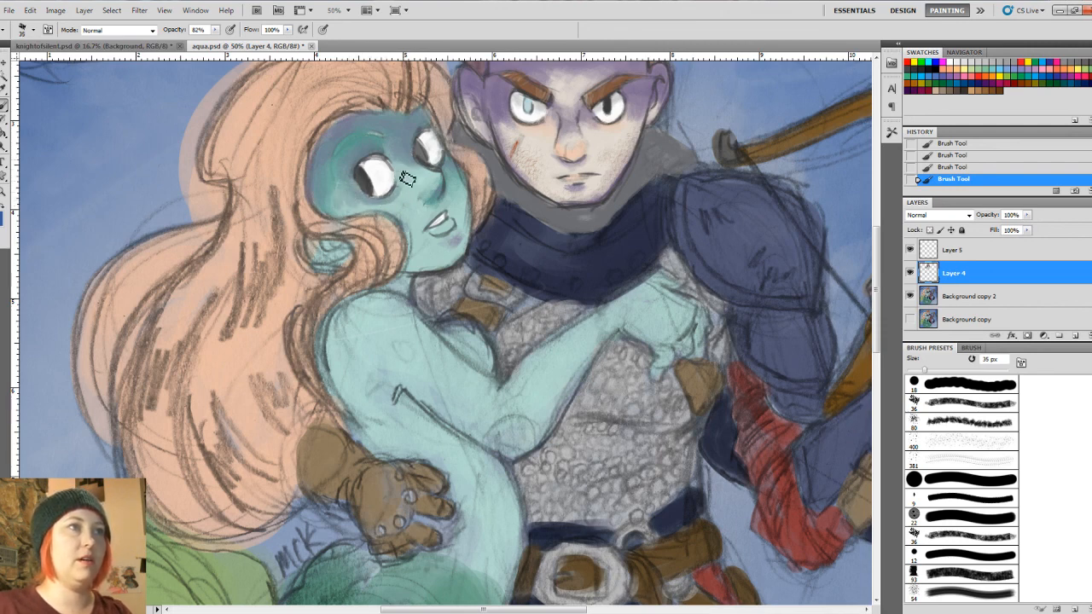
{"action": "key", "text": "bracketright"}
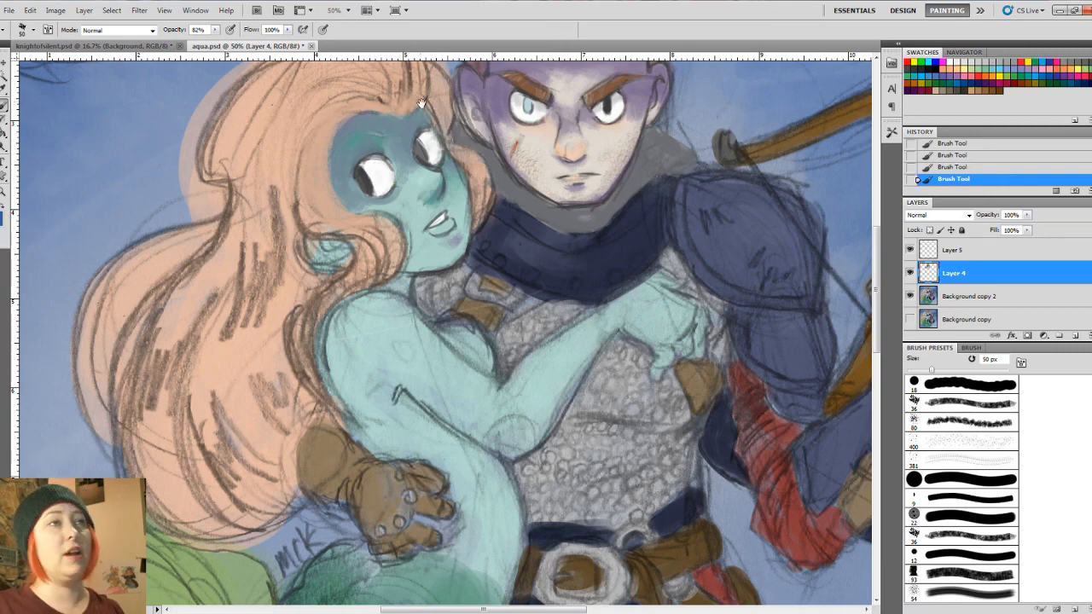
{"action": "left_click_drag", "start_coordinate": [420, 103], "coordinate": [419, 150]}
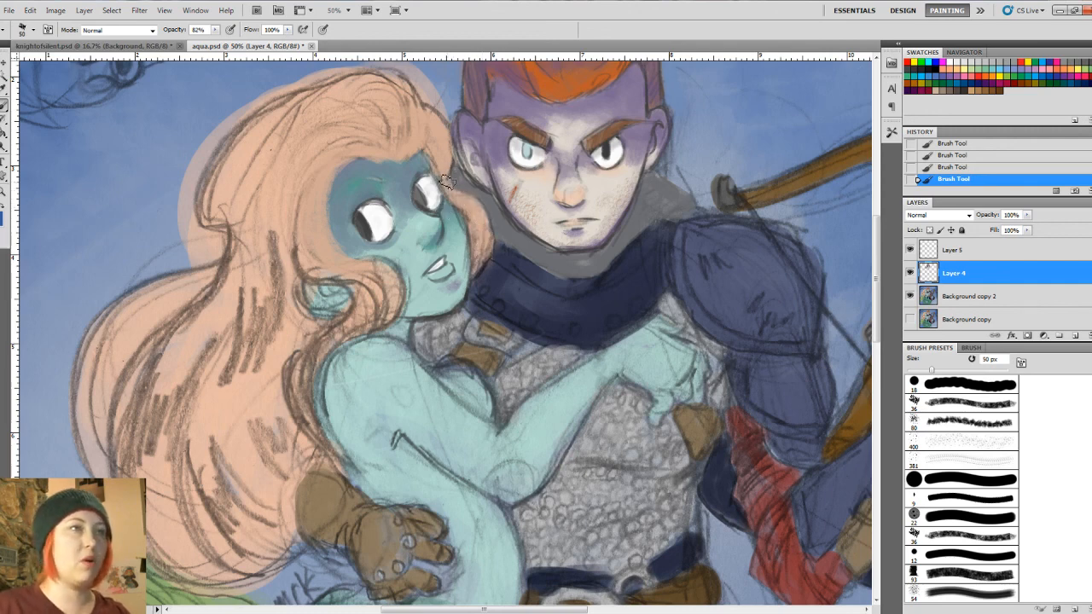
Step: Paint a peach eyebrow above the mermaid's larger eye on Layer 4 with the 30 px brush
{"action": "key", "text": "bracketleft"}
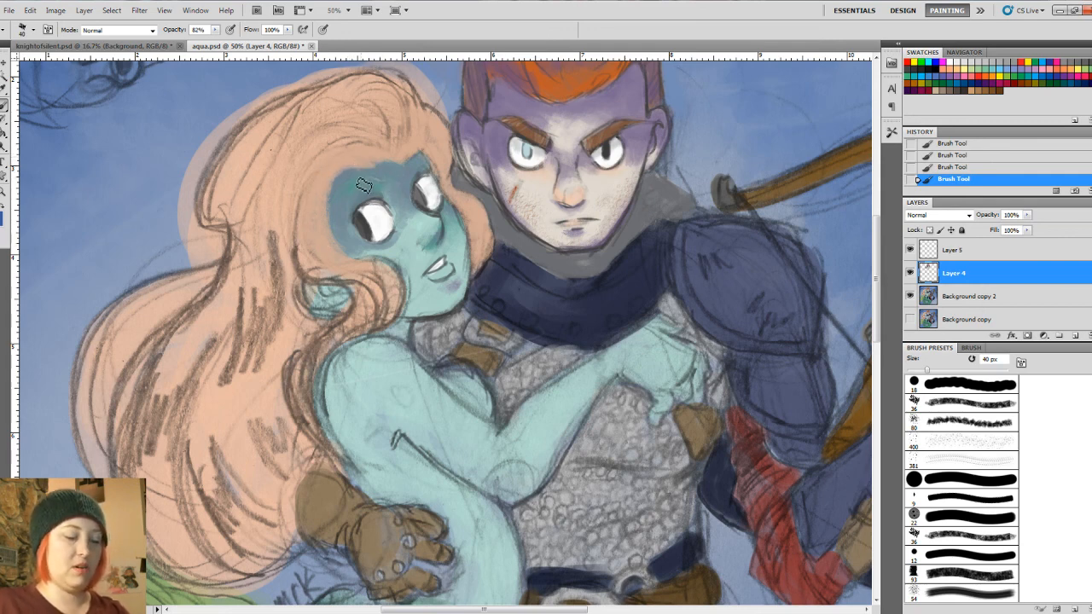
{"action": "key", "text": "p"}
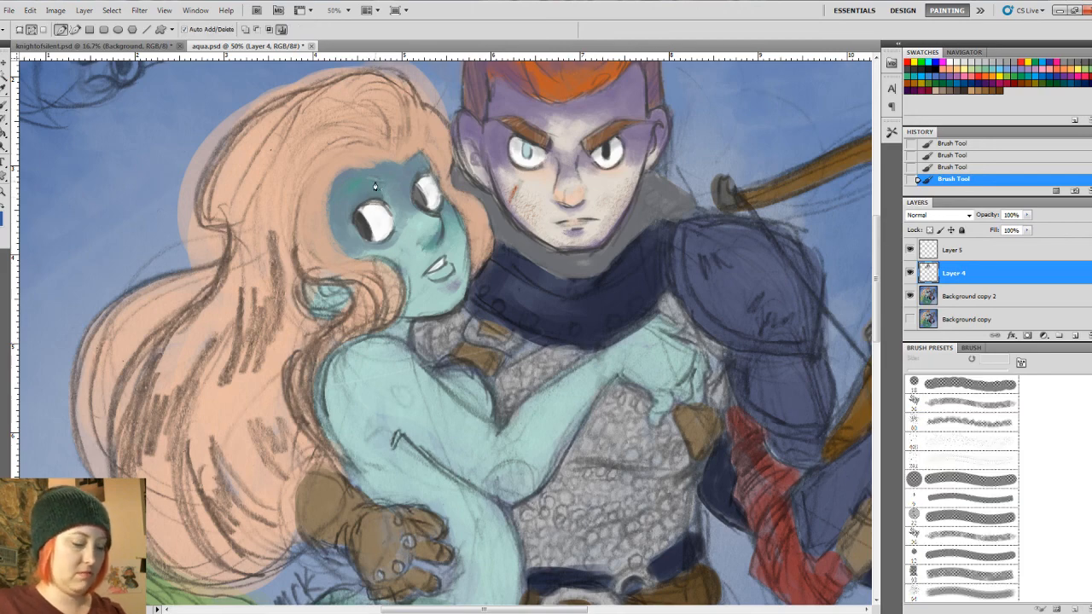
{"action": "key", "text": "b"}
{"action": "key", "text": "bracketleft"}
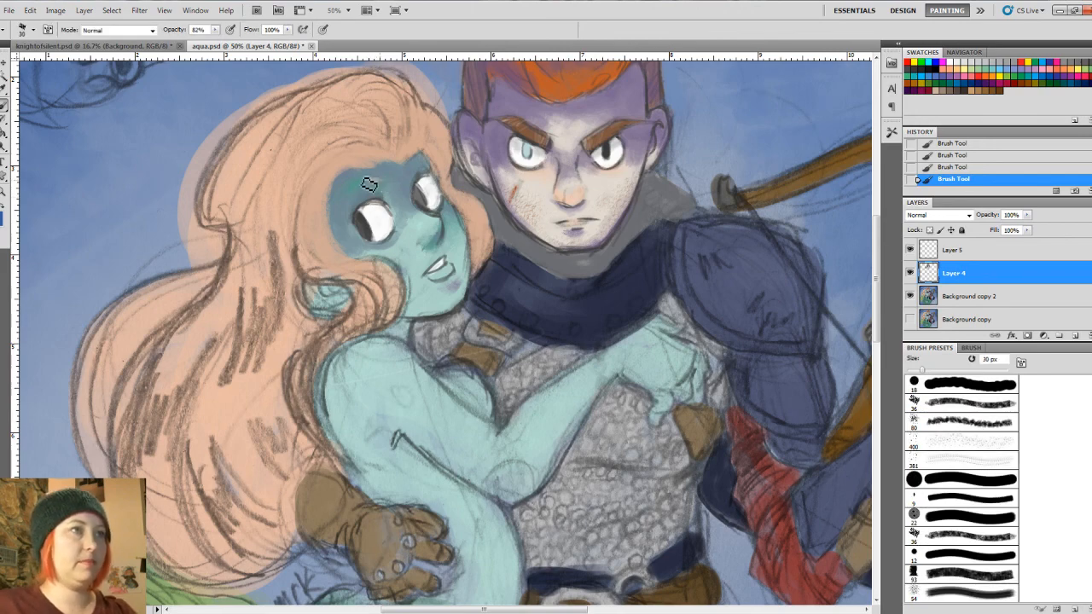
{"action": "mouse_move", "coordinate": [369, 185]}
{"action": "left_mouse_down"}
{"action": "mouse_move", "coordinate": [339, 201]}
{"action": "mouse_move", "coordinate": [351, 189]}
{"action": "mouse_move", "coordinate": [378, 199]}
{"action": "left_mouse_up"}
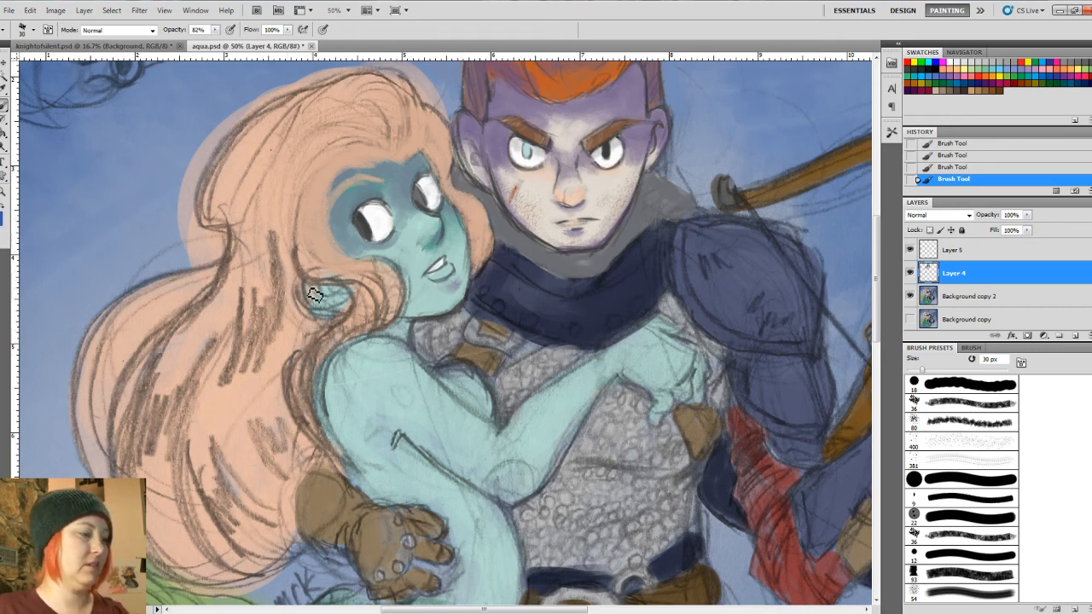
Step: Erase all the paint over the mermaid's face on Layer 4 down to the original sketch, enlarging the eraser to 100 px
{"action": "key", "text": "e"}
{"action": "left_click", "coordinate": [373, 255]}
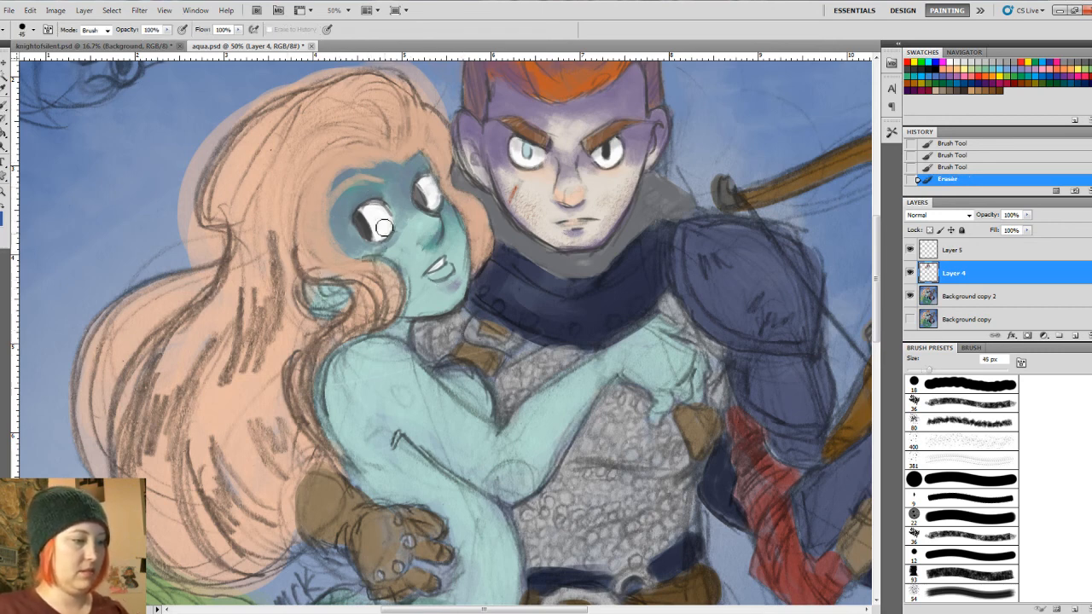
{"action": "key", "text": "bracketright"}
{"action": "key", "text": "bracketright"}
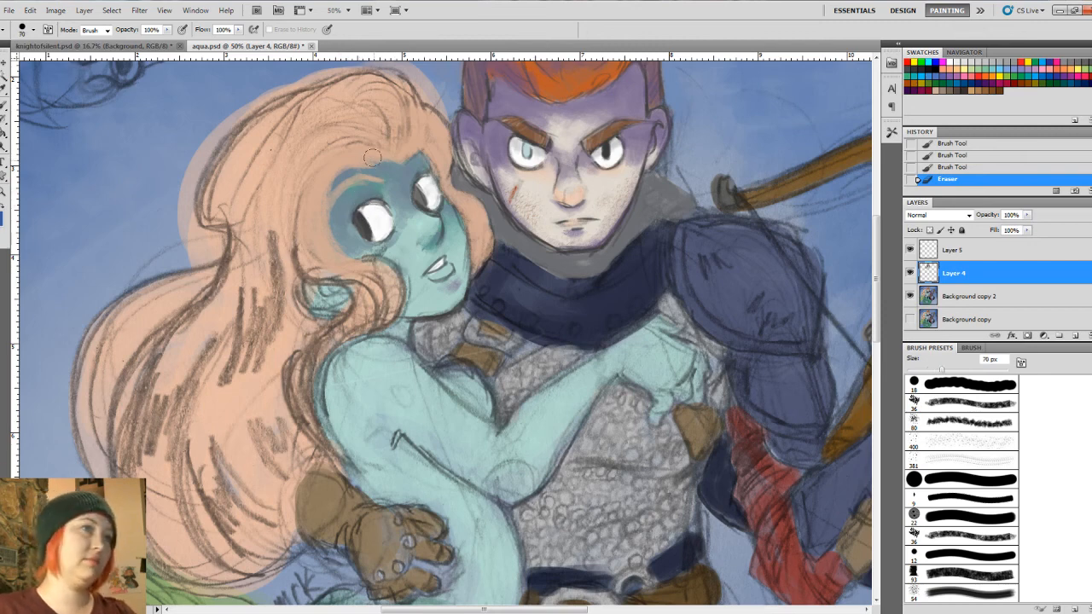
{"action": "key", "text": "bracketright"}
{"action": "mouse_move", "coordinate": [343, 184]}
{"action": "left_mouse_down"}
{"action": "mouse_move", "coordinate": [350, 139]}
{"action": "mouse_move", "coordinate": [310, 200]}
{"action": "mouse_move", "coordinate": [323, 181]}
{"action": "mouse_move", "coordinate": [338, 184]}
{"action": "mouse_move", "coordinate": [401, 280]}
{"action": "mouse_move", "coordinate": [445, 232]}
{"action": "mouse_move", "coordinate": [444, 269]}
{"action": "mouse_move", "coordinate": [393, 287]}
{"action": "mouse_move", "coordinate": [424, 284]}
{"action": "mouse_move", "coordinate": [457, 223]}
{"action": "mouse_move", "coordinate": [454, 203]}
{"action": "mouse_move", "coordinate": [472, 224]}
{"action": "mouse_move", "coordinate": [464, 243]}
{"action": "mouse_move", "coordinate": [473, 231]}
{"action": "mouse_move", "coordinate": [426, 182]}
{"action": "mouse_move", "coordinate": [424, 137]}
{"action": "mouse_move", "coordinate": [383, 126]}
{"action": "left_mouse_up"}
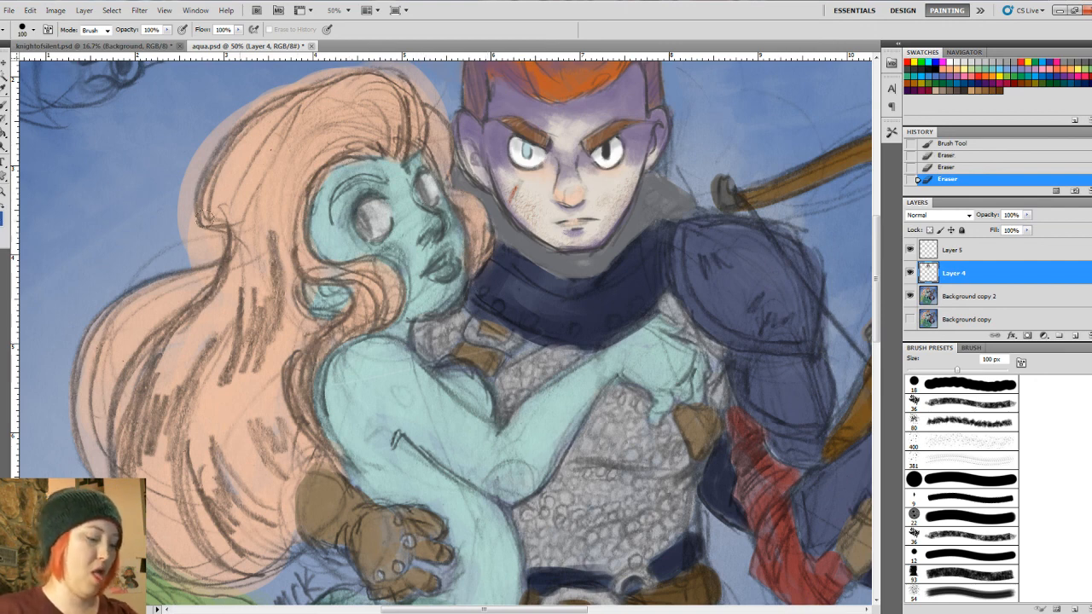
Step: Paint aqua skin over the sketch lines around the mermaid's jaw, lips, nose and eyes at 45 px, raising brush opacity to 88%
{"action": "key", "text": "b"}
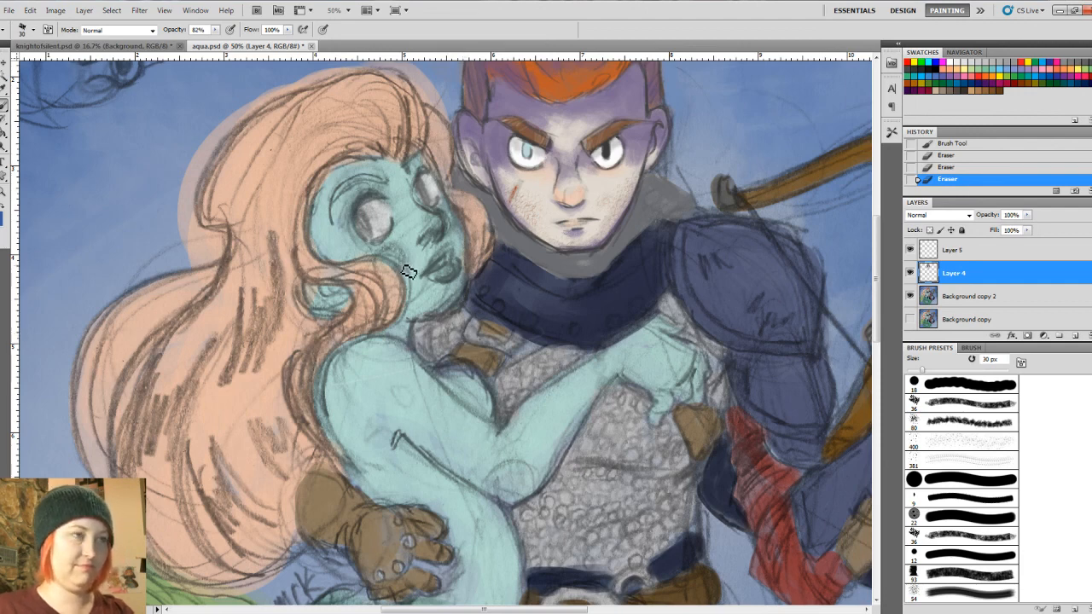
{"action": "key", "text": "bracketright"}
{"action": "key", "text": "bracketright"}
{"action": "key", "text": "bracketright"}
{"action": "mouse_move", "coordinate": [414, 295]}
{"action": "left_mouse_down"}
{"action": "mouse_move", "coordinate": [448, 314]}
{"action": "mouse_move", "coordinate": [437, 301]}
{"action": "left_mouse_up"}
{"action": "left_click", "coordinate": [215, 30]}
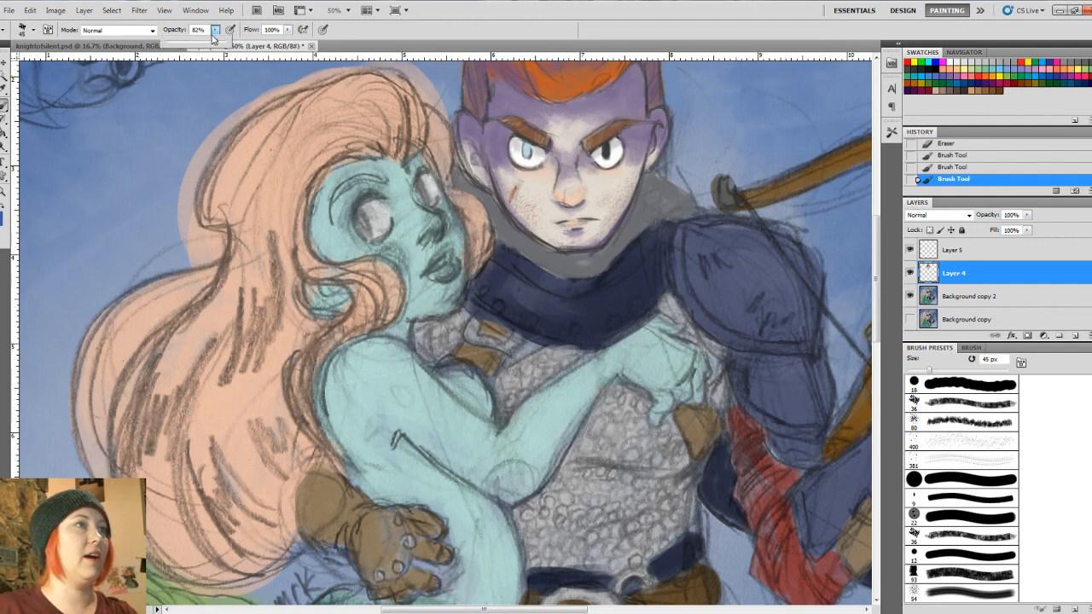
{"action": "mouse_move", "coordinate": [407, 315]}
{"action": "left_mouse_down"}
{"action": "mouse_move", "coordinate": [457, 299]}
{"action": "mouse_move", "coordinate": [457, 234]}
{"action": "left_mouse_up"}
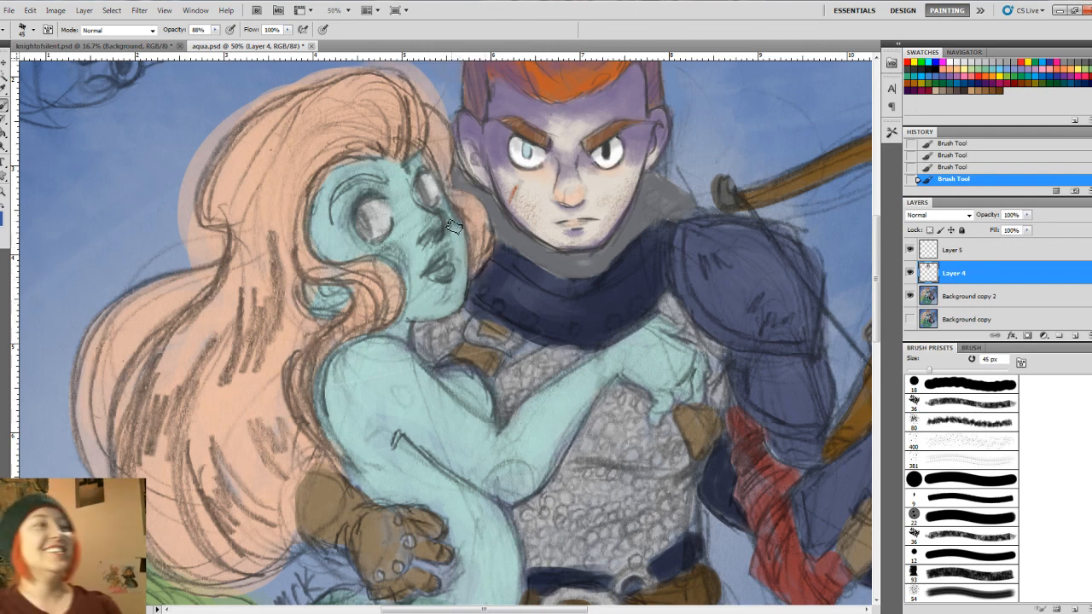
{"action": "mouse_move", "coordinate": [448, 217]}
{"action": "left_mouse_down"}
{"action": "mouse_move", "coordinate": [450, 271]}
{"action": "mouse_move", "coordinate": [428, 297]}
{"action": "mouse_move", "coordinate": [397, 252]}
{"action": "mouse_move", "coordinate": [338, 260]}
{"action": "mouse_move", "coordinate": [320, 239]}
{"action": "mouse_move", "coordinate": [348, 231]}
{"action": "mouse_move", "coordinate": [390, 251]}
{"action": "mouse_move", "coordinate": [383, 206]}
{"action": "mouse_move", "coordinate": [342, 212]}
{"action": "mouse_move", "coordinate": [355, 241]}
{"action": "left_mouse_up"}
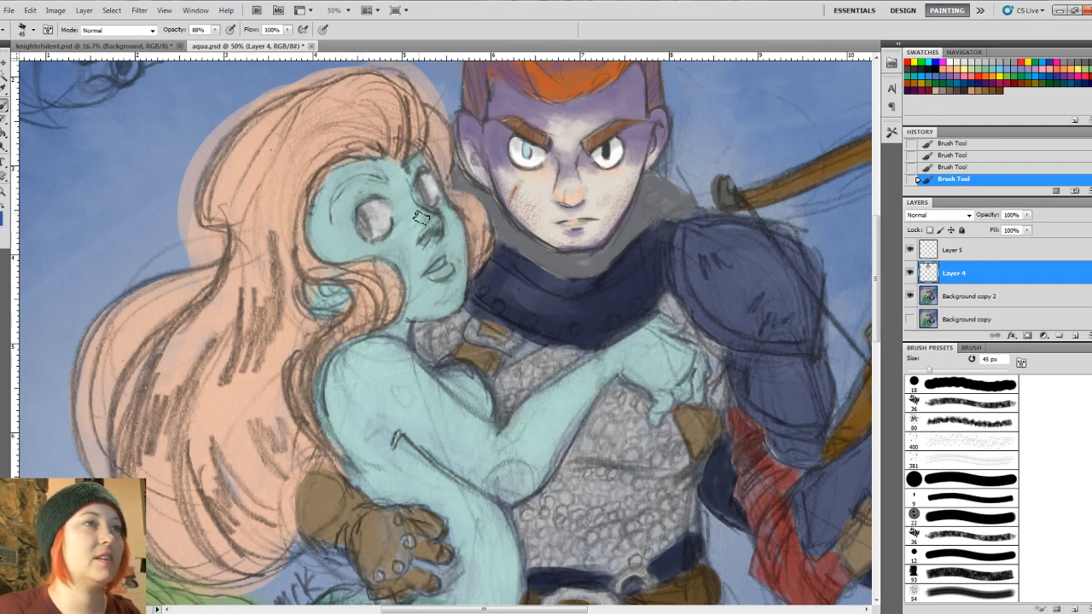
{"action": "mouse_move", "coordinate": [421, 216]}
{"action": "left_mouse_down"}
{"action": "mouse_move", "coordinate": [422, 234]}
{"action": "mouse_move", "coordinate": [436, 230]}
{"action": "mouse_move", "coordinate": [431, 254]}
{"action": "mouse_move", "coordinate": [426, 222]}
{"action": "left_mouse_up"}
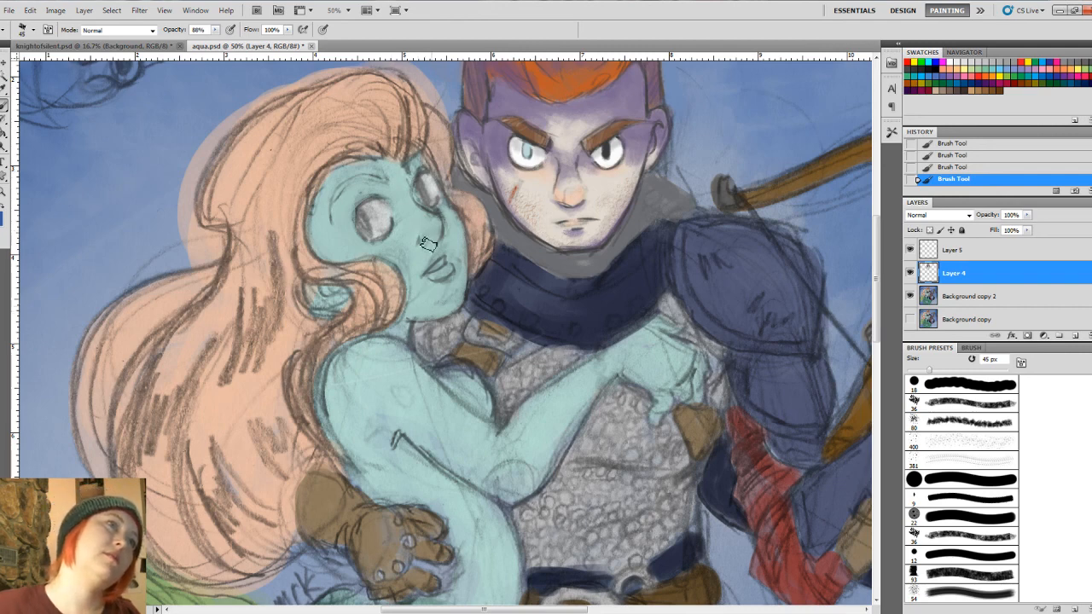
Step: Sample the mermaid's peach hair colour, cover the sketched hairline around her face at 45 px, and paint an eyebrow at 20 px
{"action": "left_click", "coordinate": [358, 149], "text": "alt"}
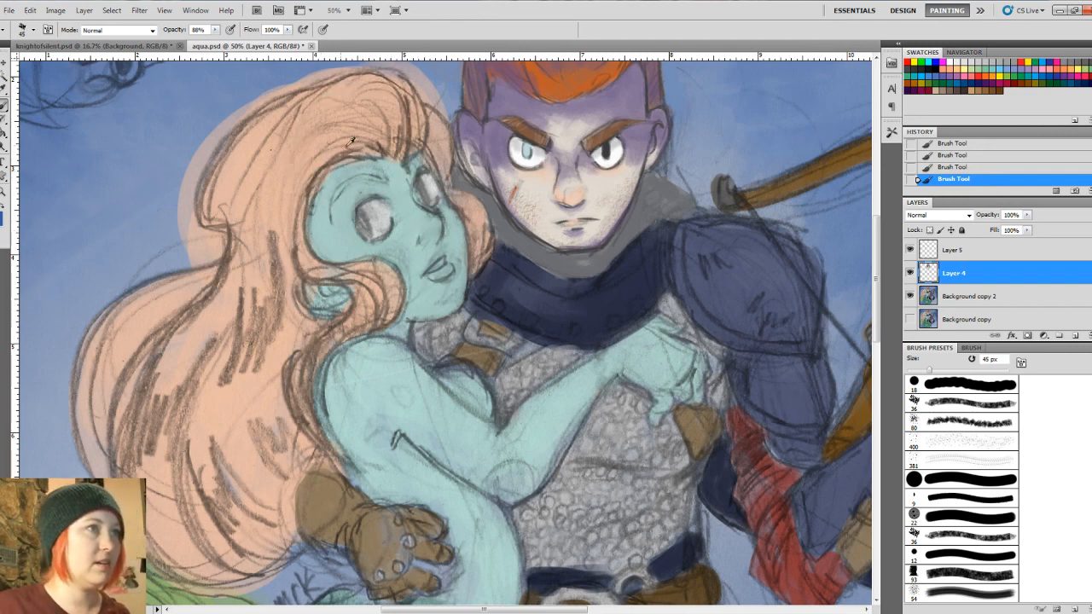
{"action": "left_click", "coordinate": [245, 166], "text": "alt"}
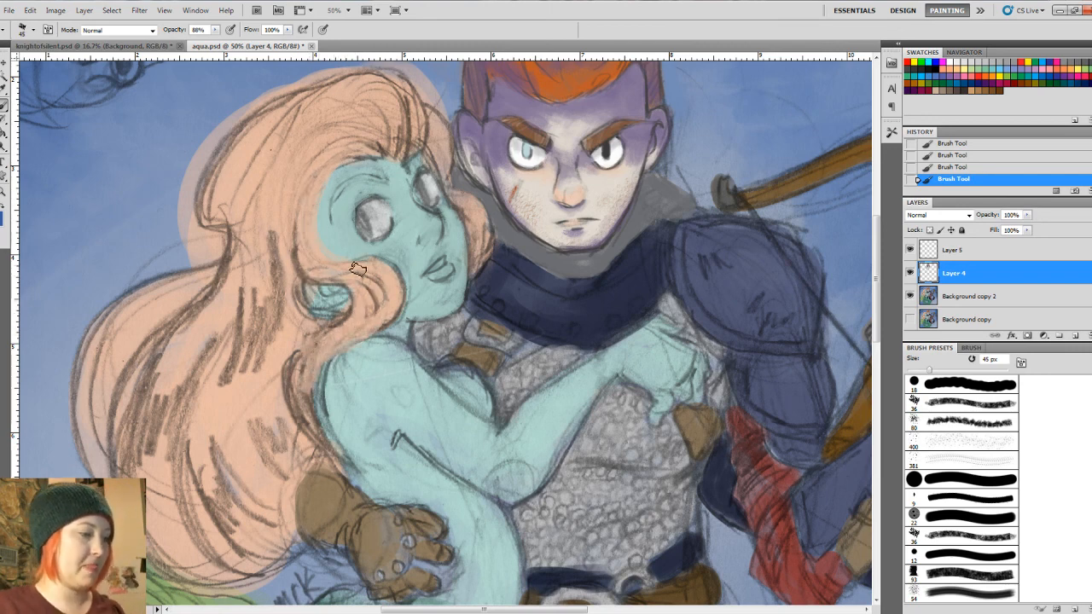
{"action": "key", "text": "bracketleft"}
{"action": "key", "text": "bracketleft"}
{"action": "key", "text": "bracketleft"}
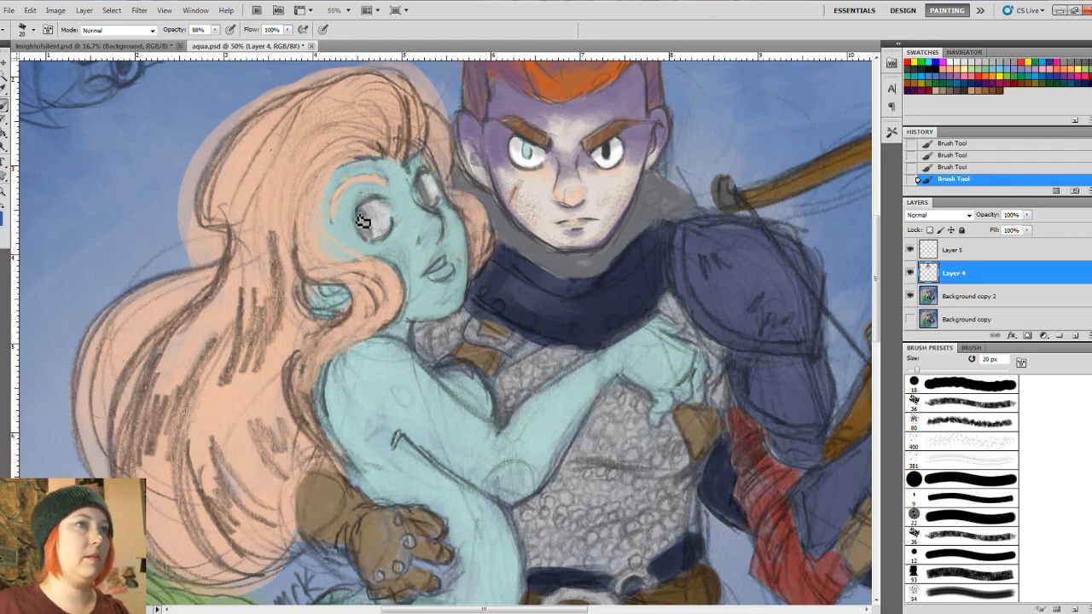
Step: Draw dark lines around the mermaid's eyes, nose and lips on Layer 5 at 15 px, and touch up with the 100 px eraser
{"action": "left_click", "coordinate": [973, 251]}
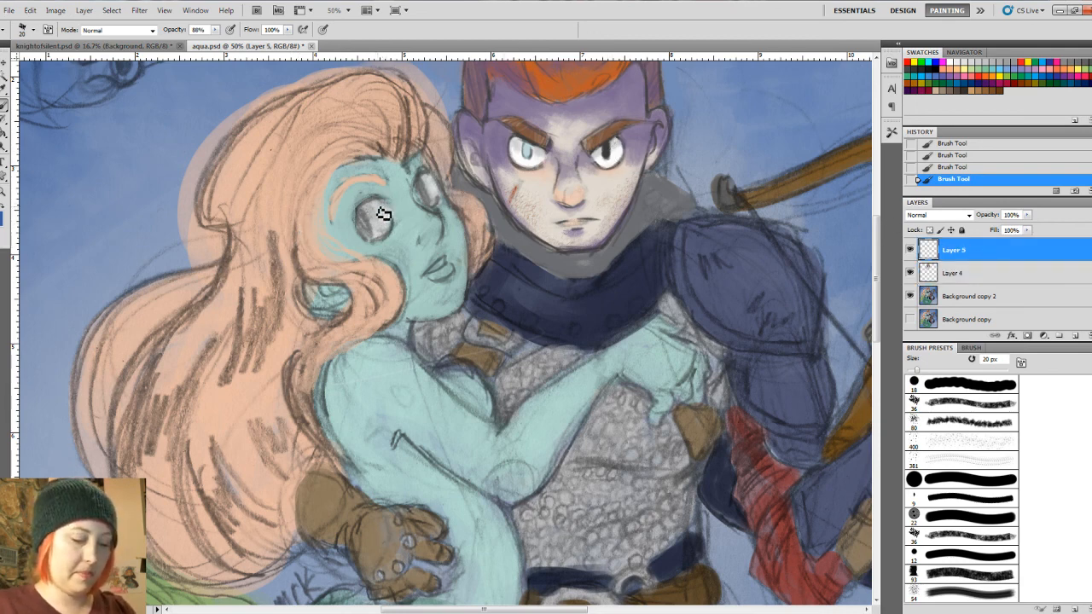
{"action": "key", "text": "bracketleft"}
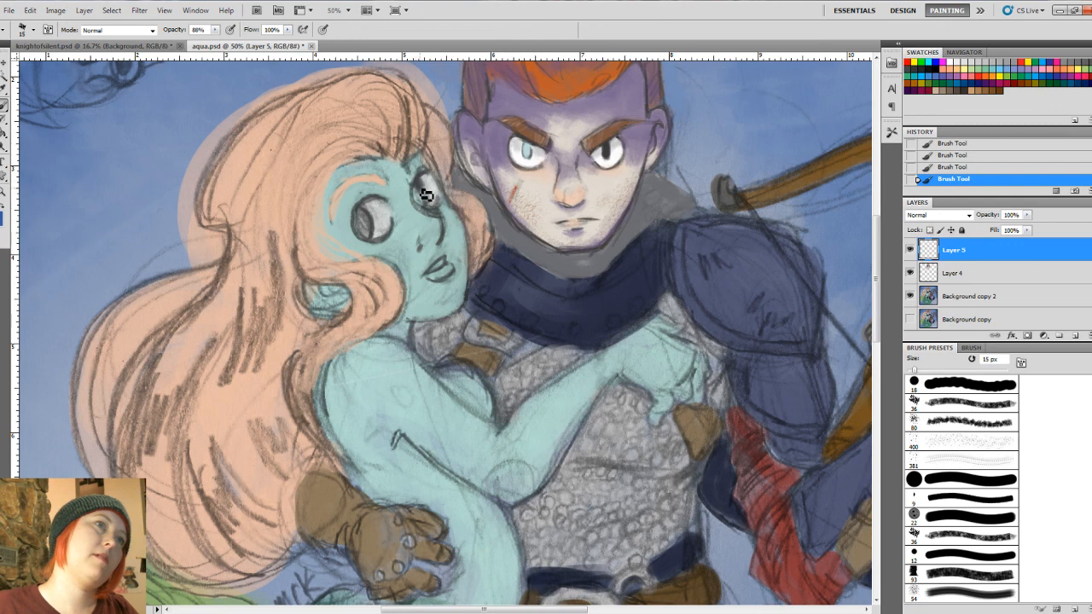
{"action": "key", "text": "e"}
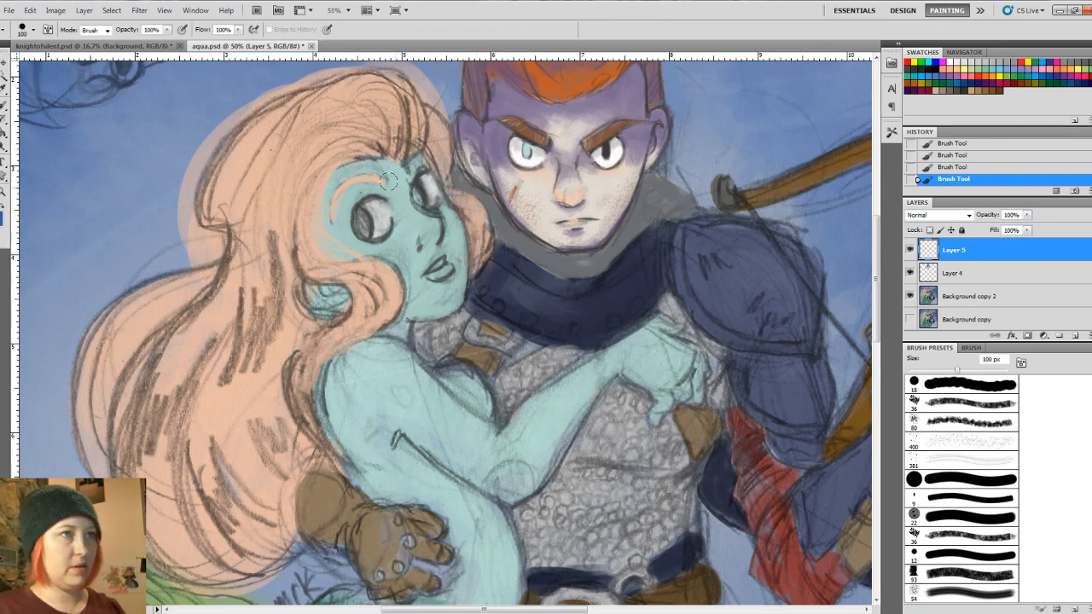
{"action": "left_click", "coordinate": [953, 314]}
{"action": "left_click", "coordinate": [965, 281]}
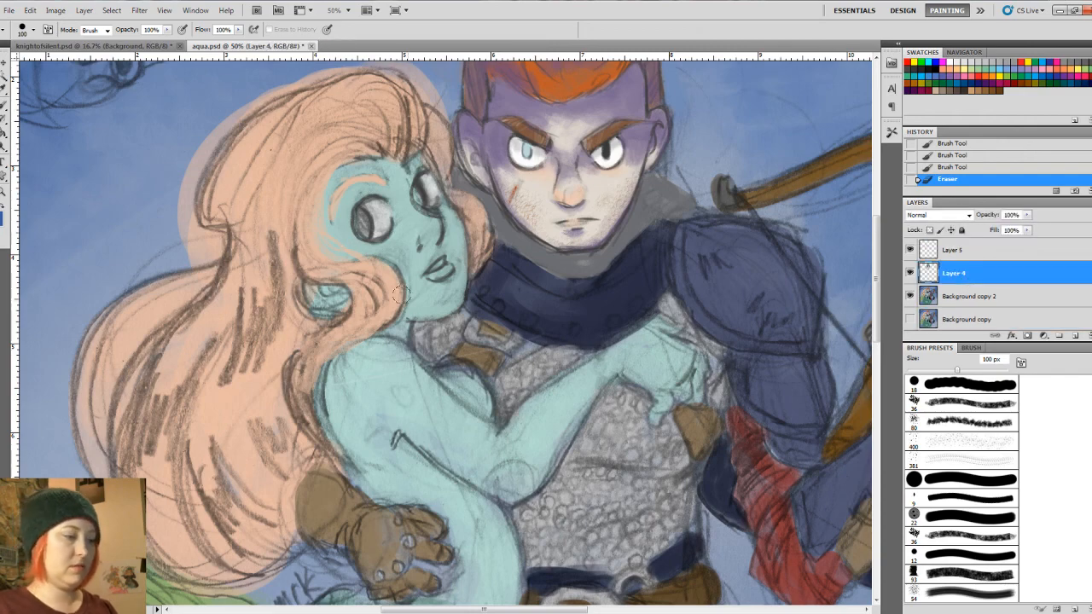
Step: Set the foreground colour to eeeeee and paint the whites of both mermaid eyes on Layer 4, enlarging the brush to 50 px
{"action": "key", "text": "b"}
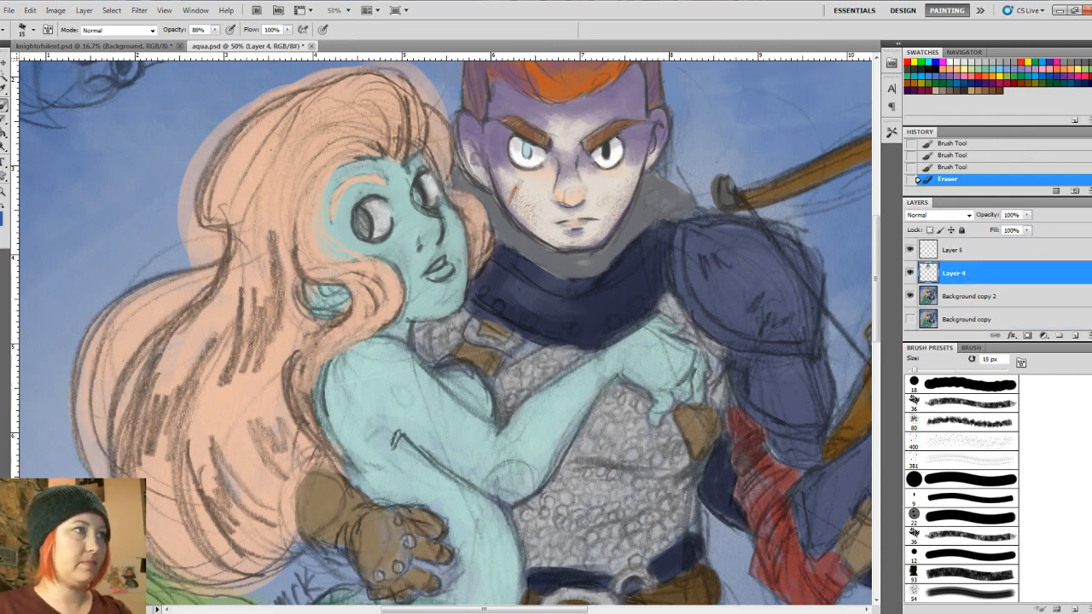
{"action": "left_click", "coordinate": [3, 213]}
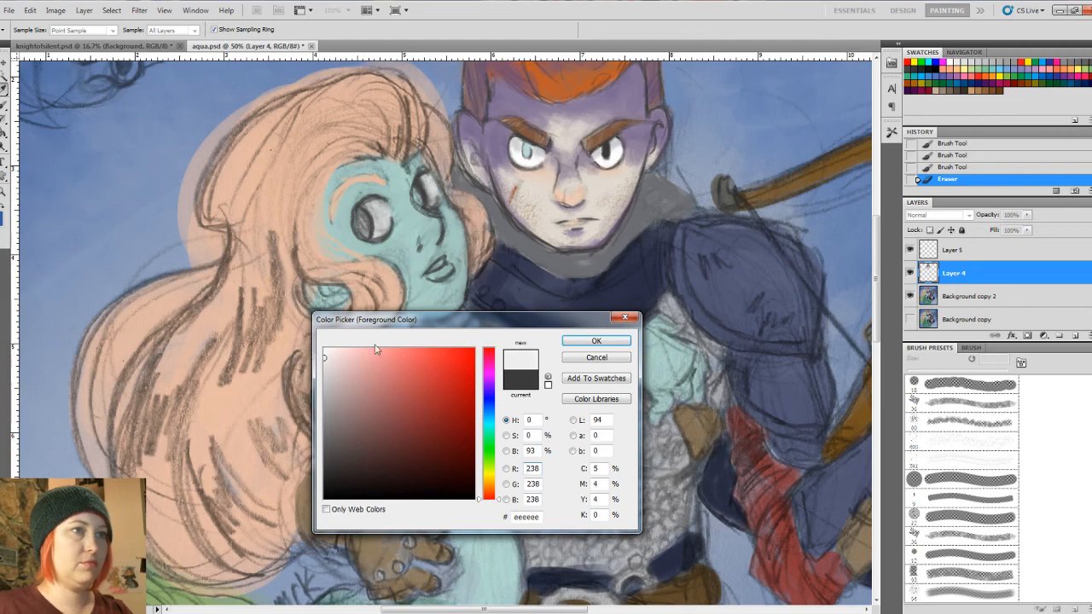
{"action": "left_click", "coordinate": [596, 341]}
{"action": "key", "text": "bracketright"}
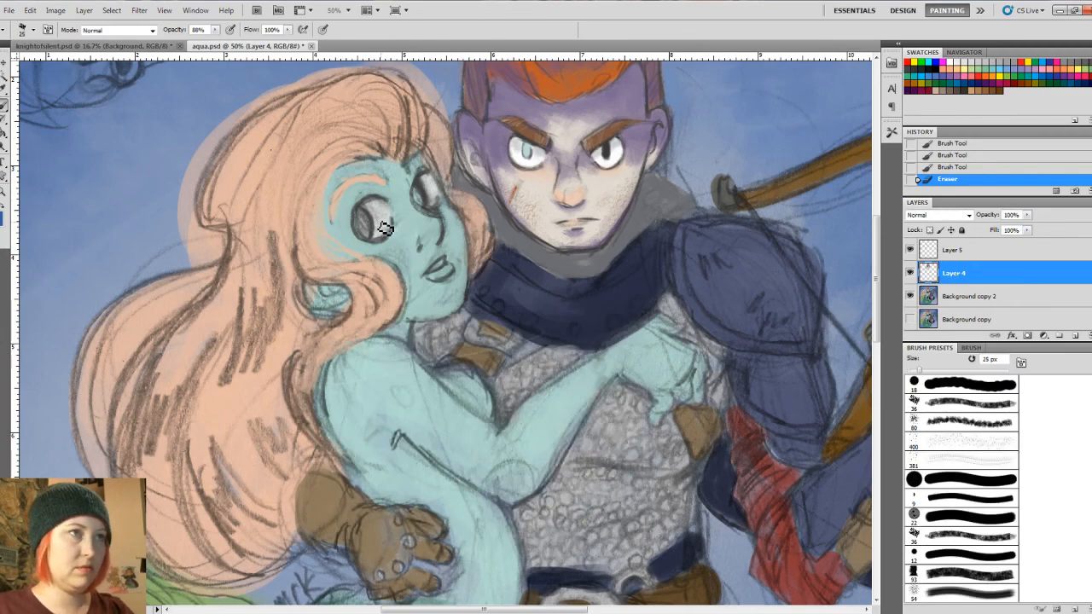
{"action": "left_click_drag", "start_coordinate": [368, 212], "coordinate": [377, 234]}
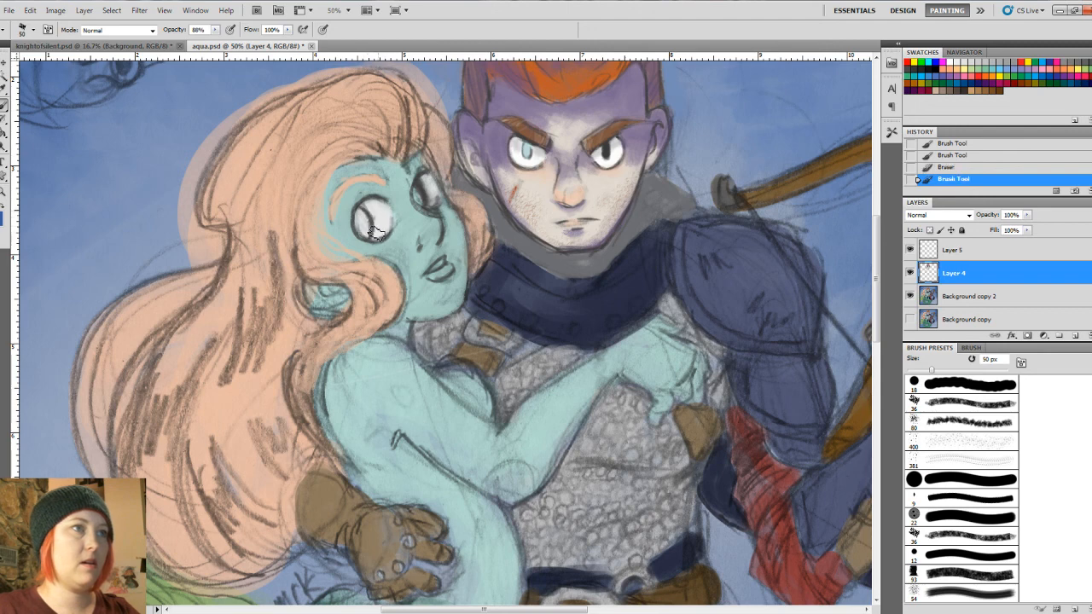
{"action": "mouse_move", "coordinate": [433, 194]}
{"action": "left_mouse_down"}
{"action": "mouse_move", "coordinate": [421, 194]}
{"action": "mouse_move", "coordinate": [423, 204]}
{"action": "mouse_move", "coordinate": [428, 185]}
{"action": "left_mouse_up"}
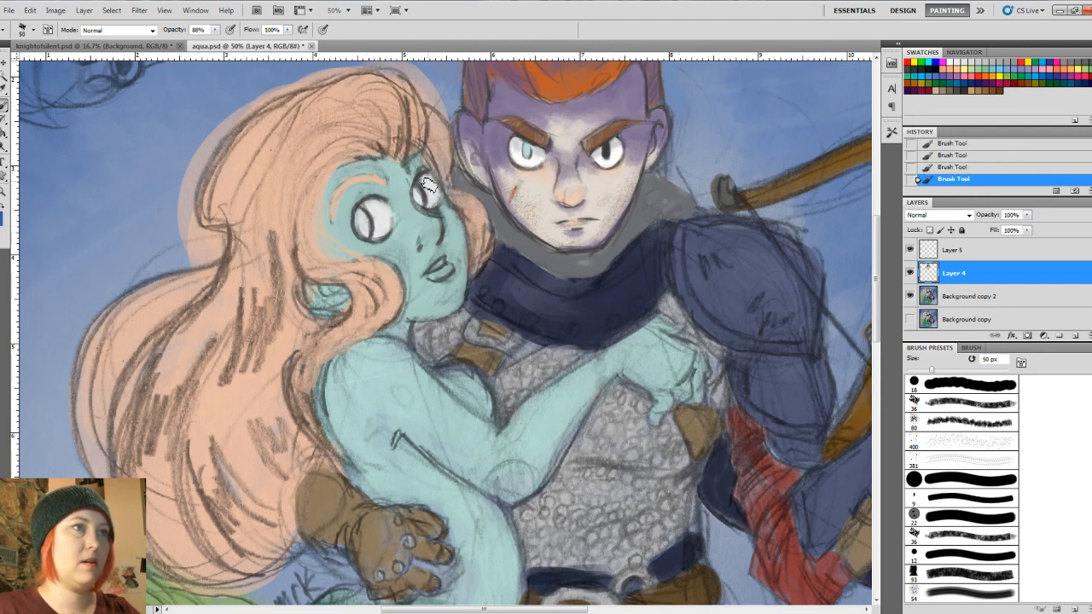
Step: Sample the knight's dark tone, fill the mermaid's irises on Layer 5, and darken her eyelashes and jawline with the brush reduced to 10 px
{"action": "left_click", "coordinate": [982, 248]}
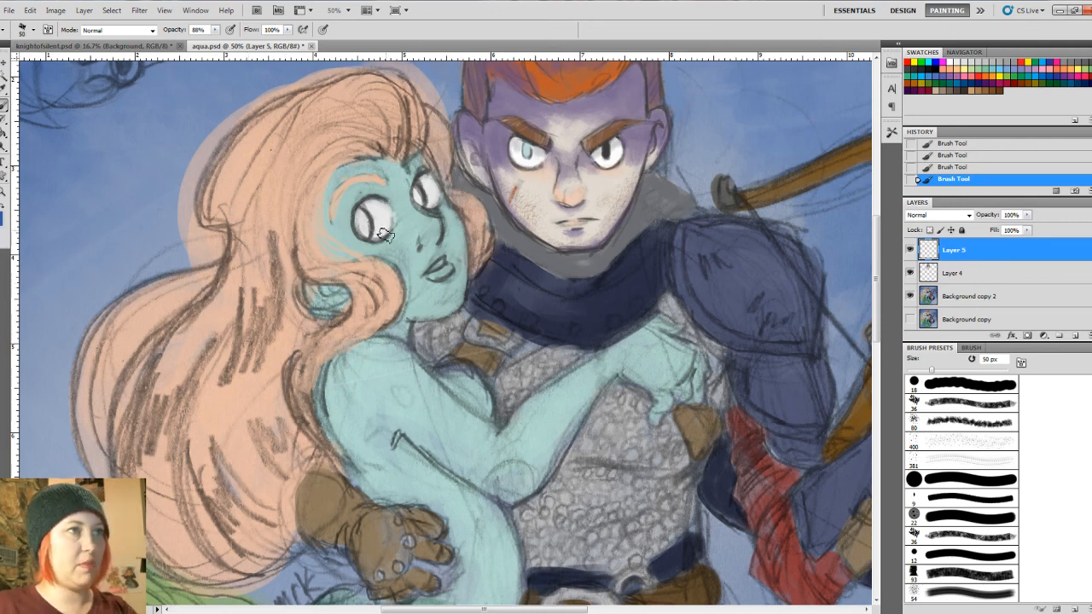
{"action": "left_click", "coordinate": [604, 150], "text": "alt"}
{"action": "left_click_drag", "start_coordinate": [361, 218], "coordinate": [362, 223]}
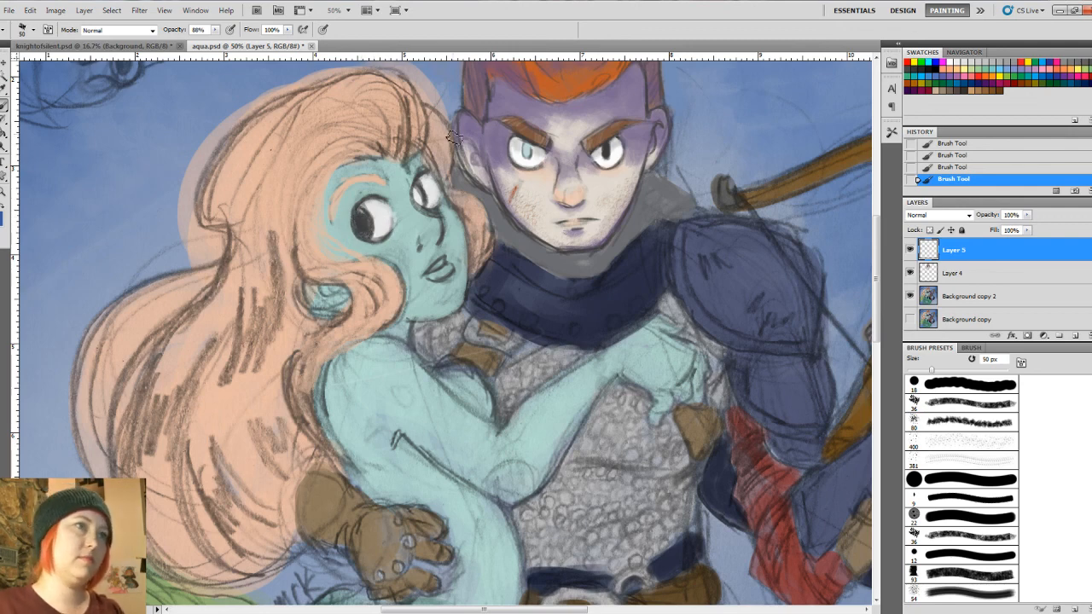
{"action": "key", "text": "bracketleft"}
{"action": "key", "text": "bracketleft"}
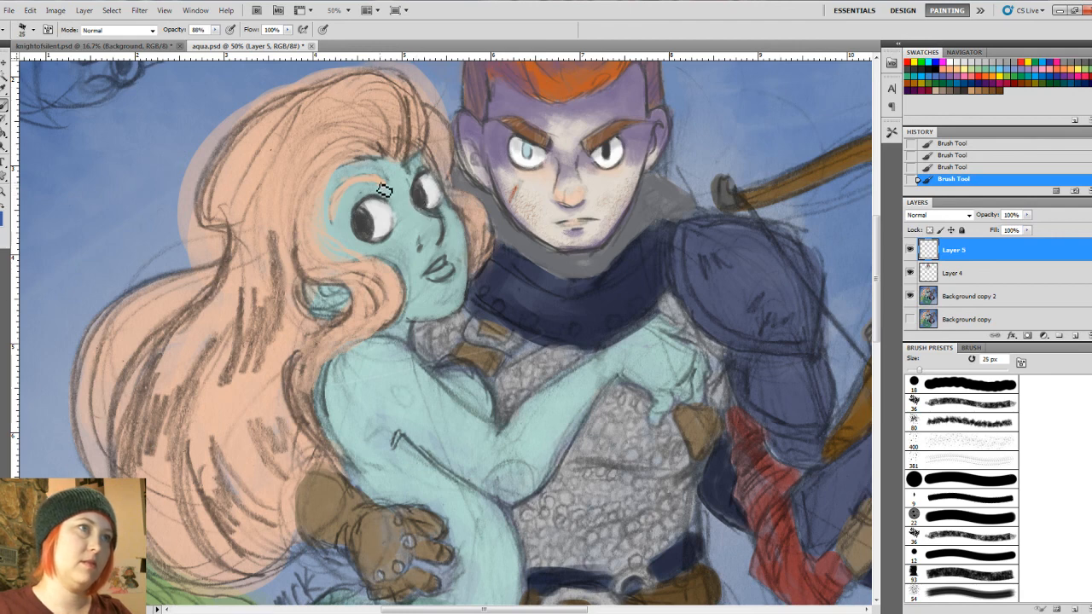
{"action": "key", "text": "bracketleft"}
{"action": "key", "text": "bracketleft"}
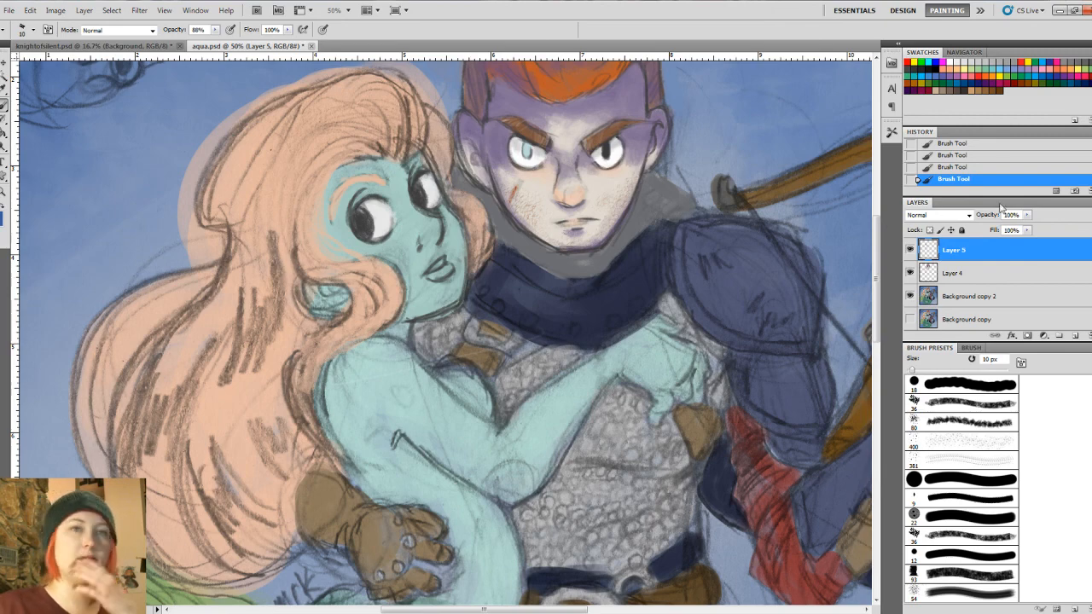
Step: Choose a green-hued shading colour and shade the mermaid's nose and upper lip on Layer 4 at 10 px
{"action": "left_click", "coordinate": [969, 266]}
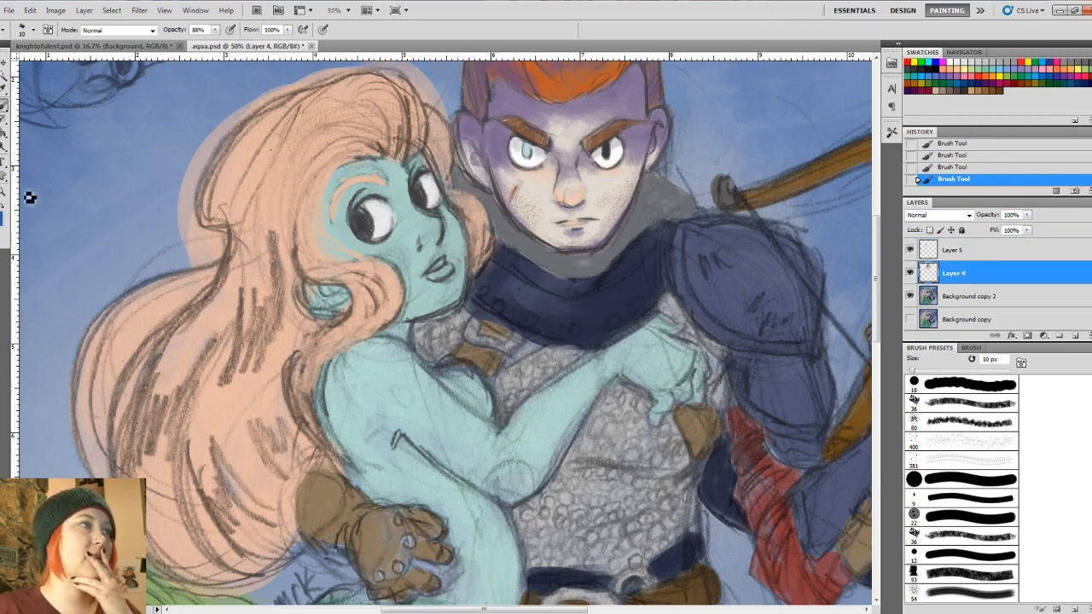
{"action": "key", "text": "i"}
{"action": "left_click", "coordinate": [2, 211]}
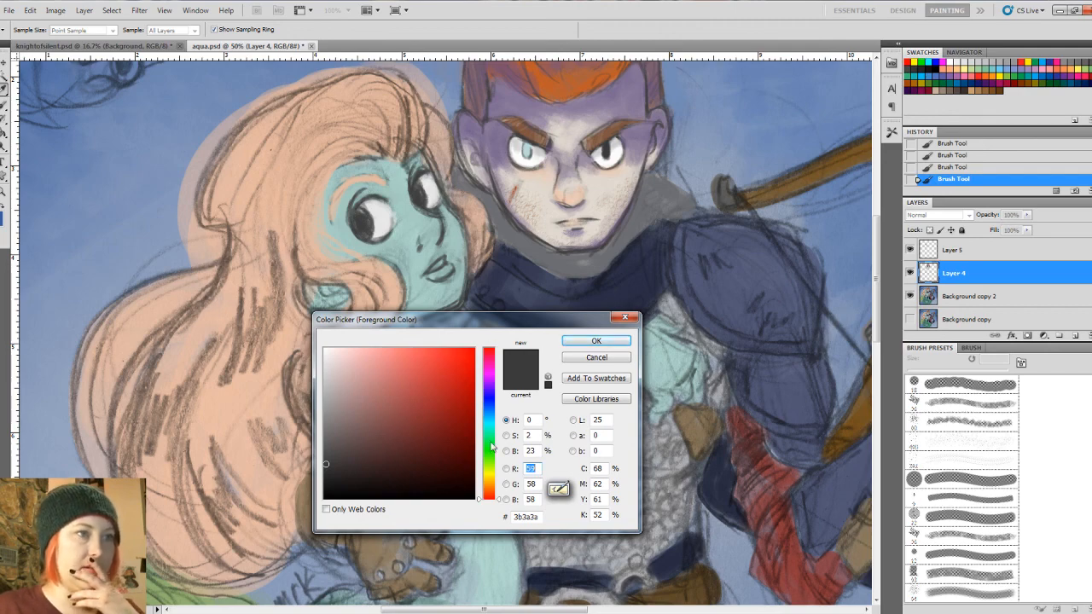
{"action": "left_click", "coordinate": [491, 445]}
{"action": "left_click", "coordinate": [596, 341]}
{"action": "key", "text": "b"}
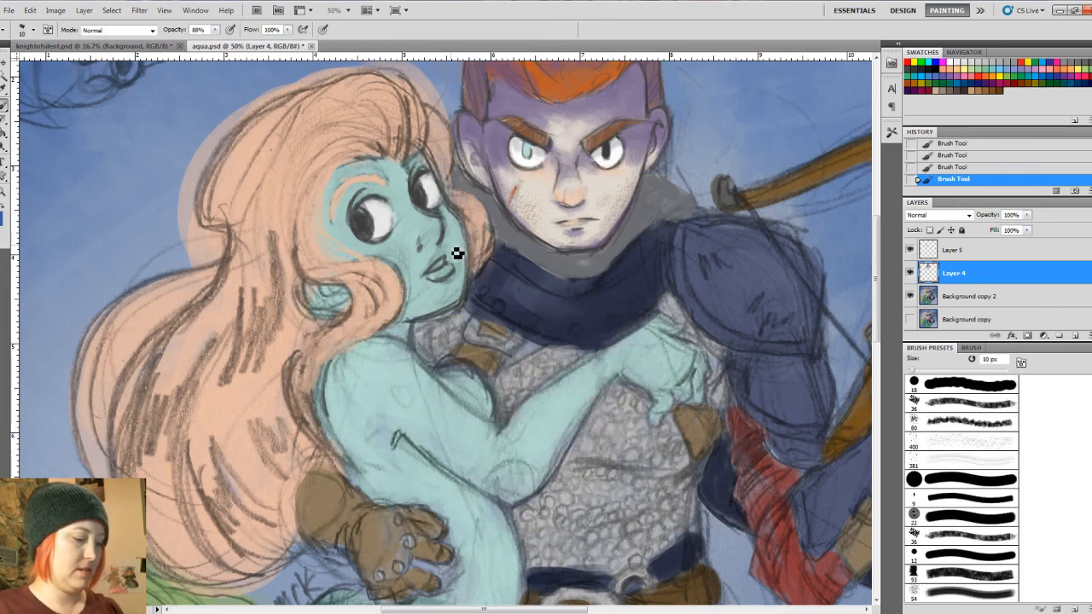
{"action": "key", "text": "r"}
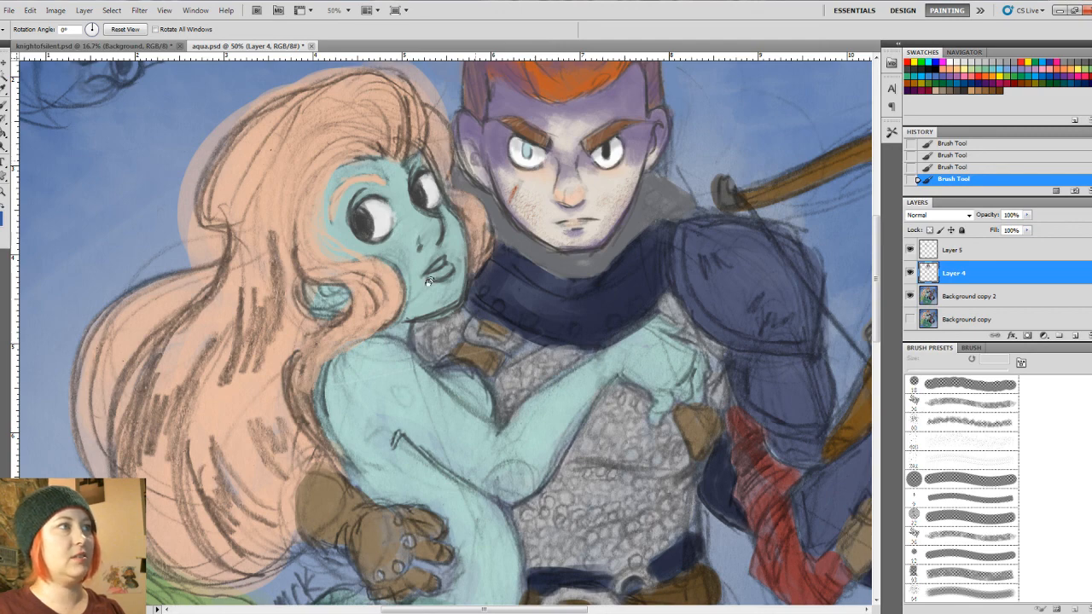
{"action": "left_click", "coordinate": [148, 226]}
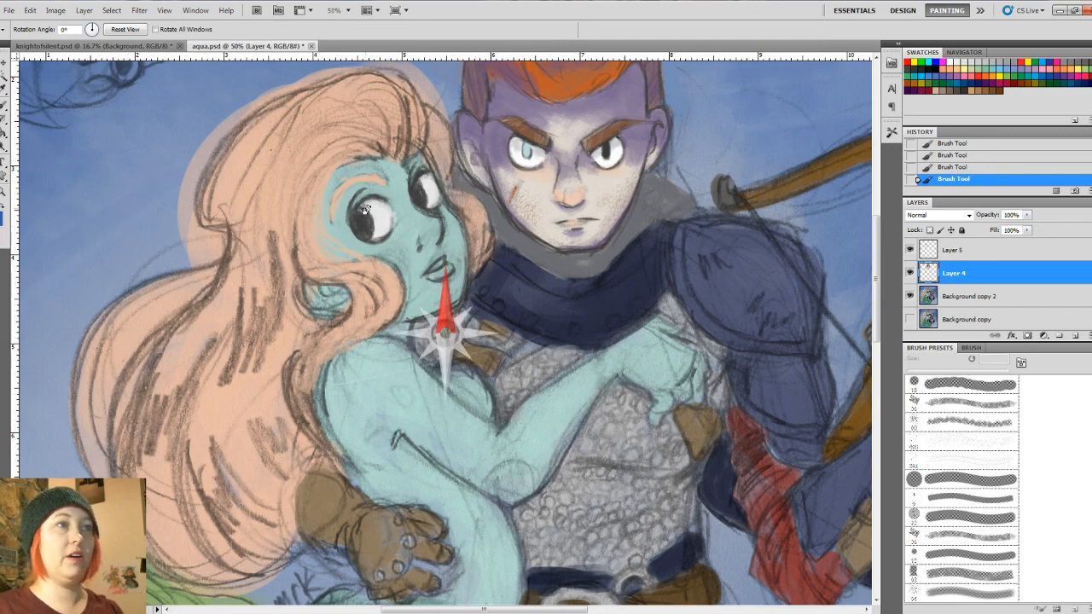
{"action": "left_click_drag", "start_coordinate": [384, 174], "coordinate": [348, 205]}
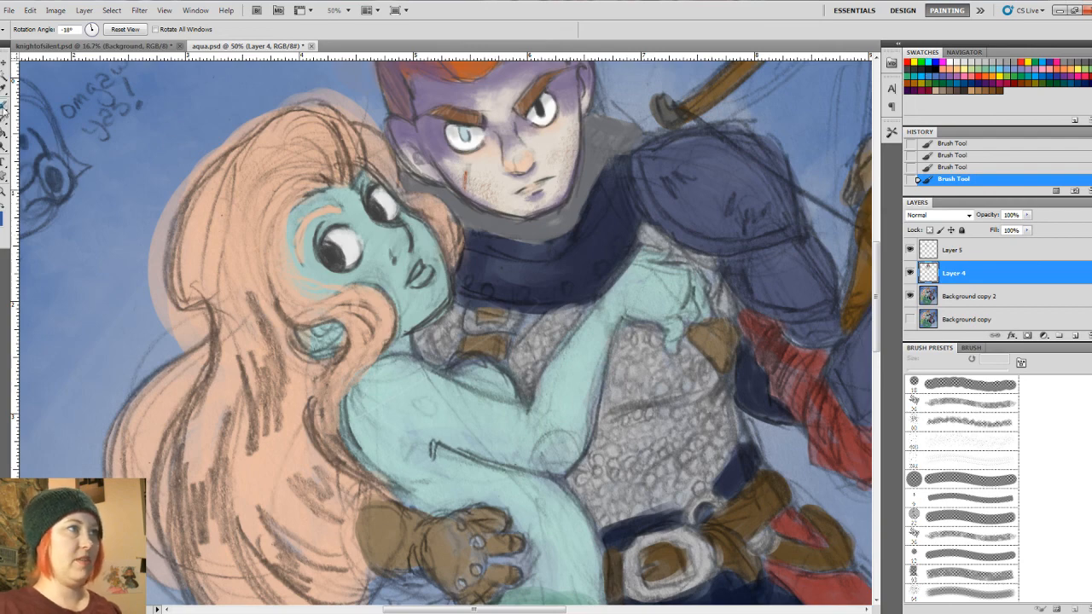
{"action": "left_click", "coordinate": [4, 105]}
{"action": "left_click_drag", "start_coordinate": [390, 186], "coordinate": [399, 223]}
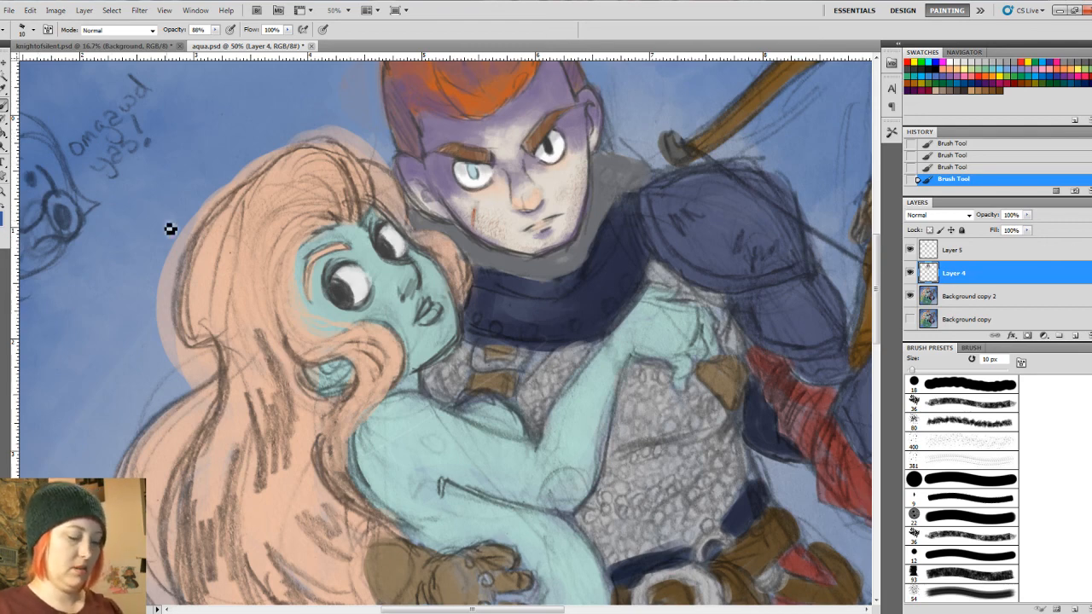
Step: Enlarge the brush to 40 px and paint muted purple shading around the mermaid's eyes and nose bridge
{"action": "key", "text": "bracketright"}
{"action": "key", "text": "bracketright"}
{"action": "key", "text": "bracketright"}
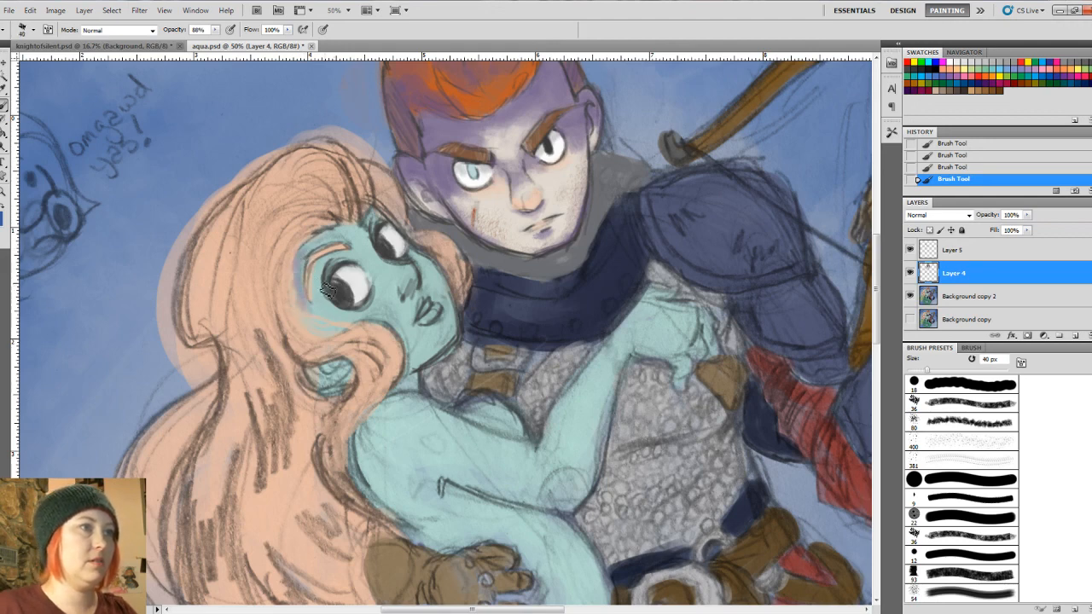
{"action": "mouse_move", "coordinate": [370, 265]}
{"action": "left_mouse_down"}
{"action": "mouse_move", "coordinate": [376, 257]}
{"action": "mouse_move", "coordinate": [394, 272]}
{"action": "left_mouse_up"}
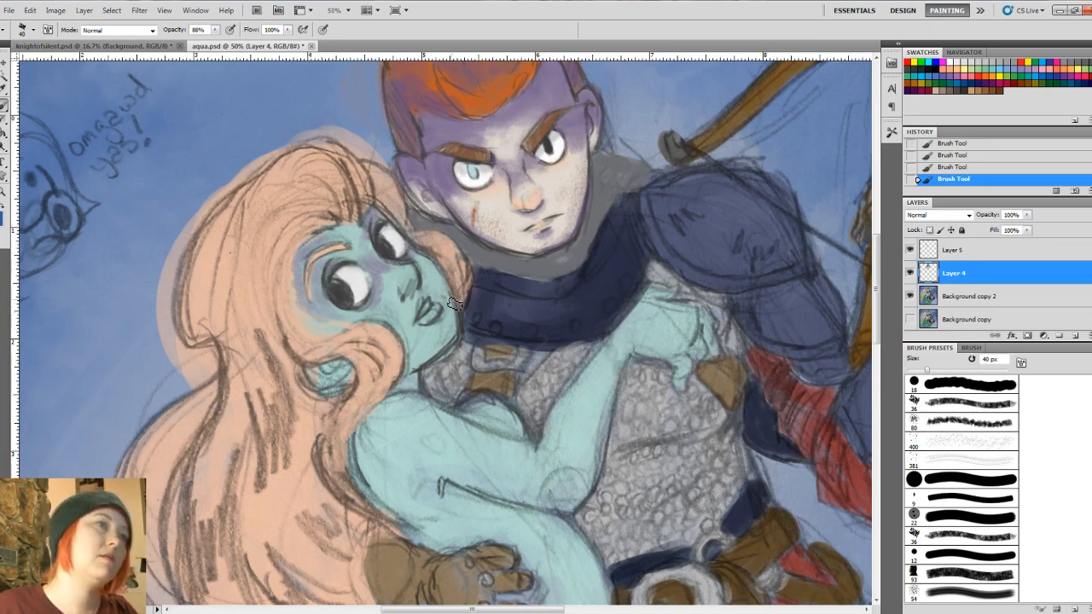
Step: Blend the shading around the mermaid's eyes, nose and cheek at 40 px using tones sampled from her face
{"action": "key", "text": "r"}
{"action": "left_click_drag", "start_coordinate": [387, 184], "coordinate": [512, 225]}
{"action": "left_click_drag", "start_coordinate": [434, 223], "coordinate": [432, 235]}
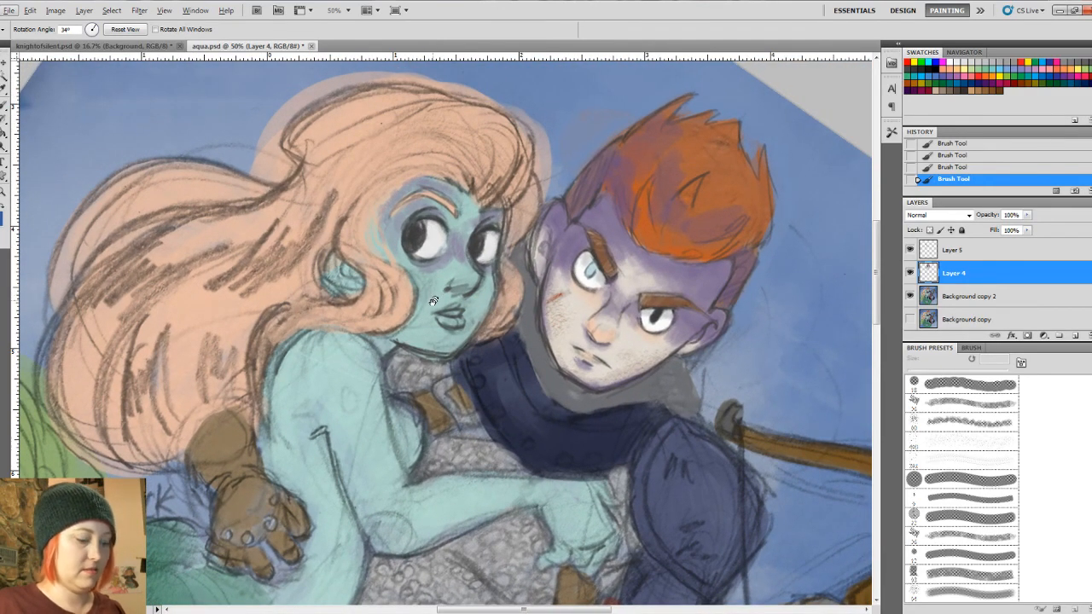
{"action": "key", "text": "b"}
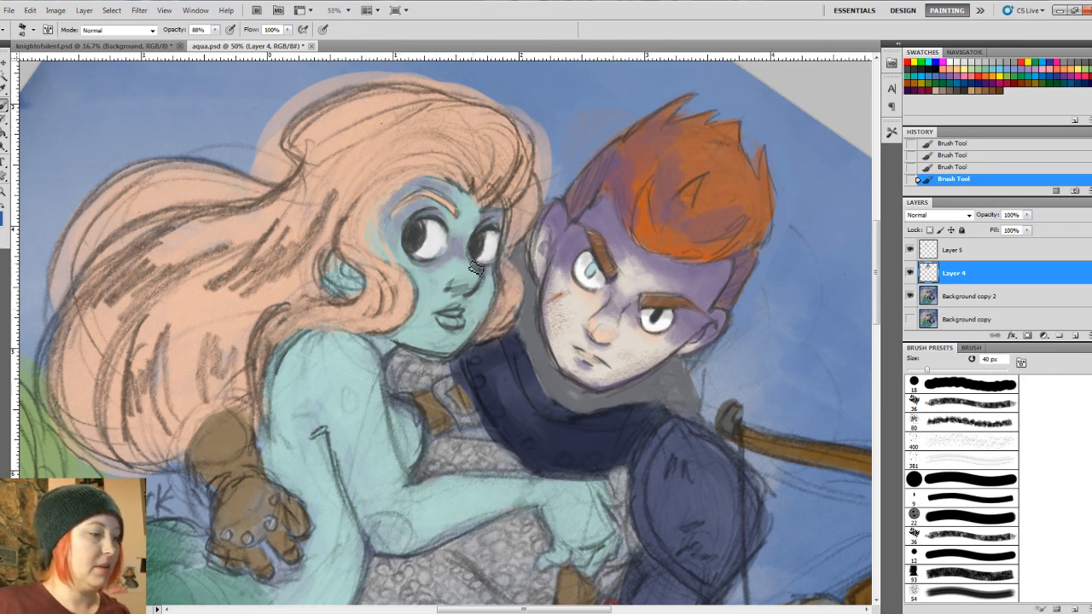
{"action": "left_click", "coordinate": [456, 249], "text": "alt"}
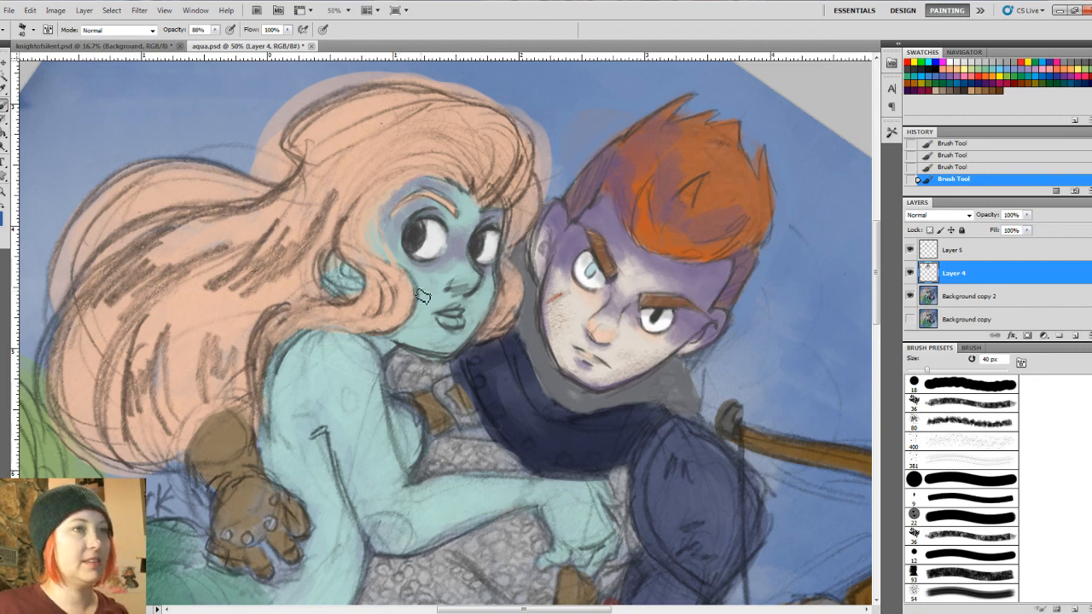
{"action": "left_click", "coordinate": [430, 282], "text": "alt"}
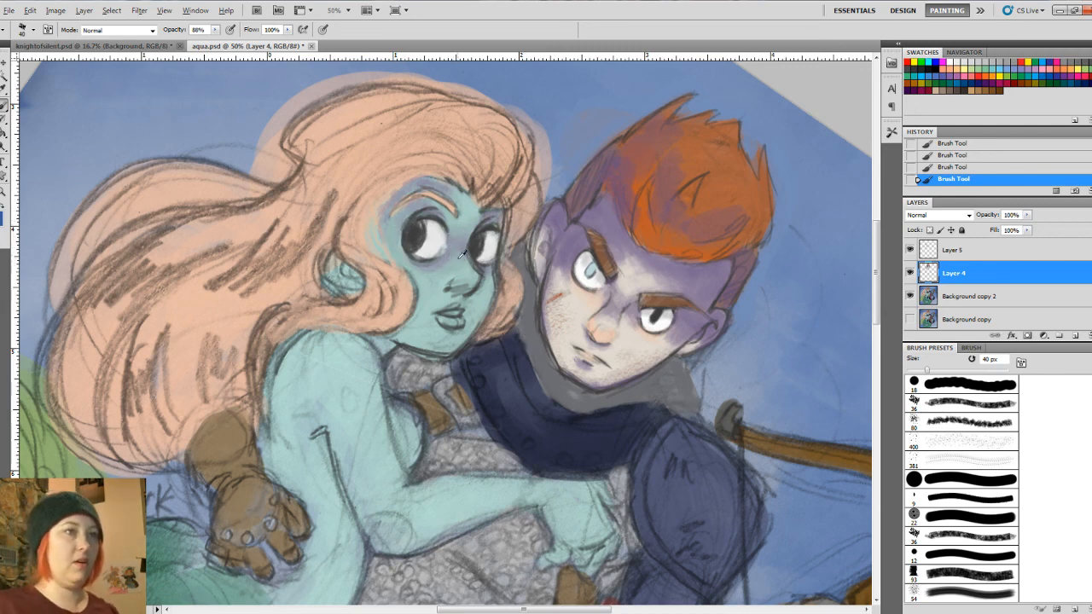
{"action": "left_click", "coordinate": [438, 264], "text": "alt"}
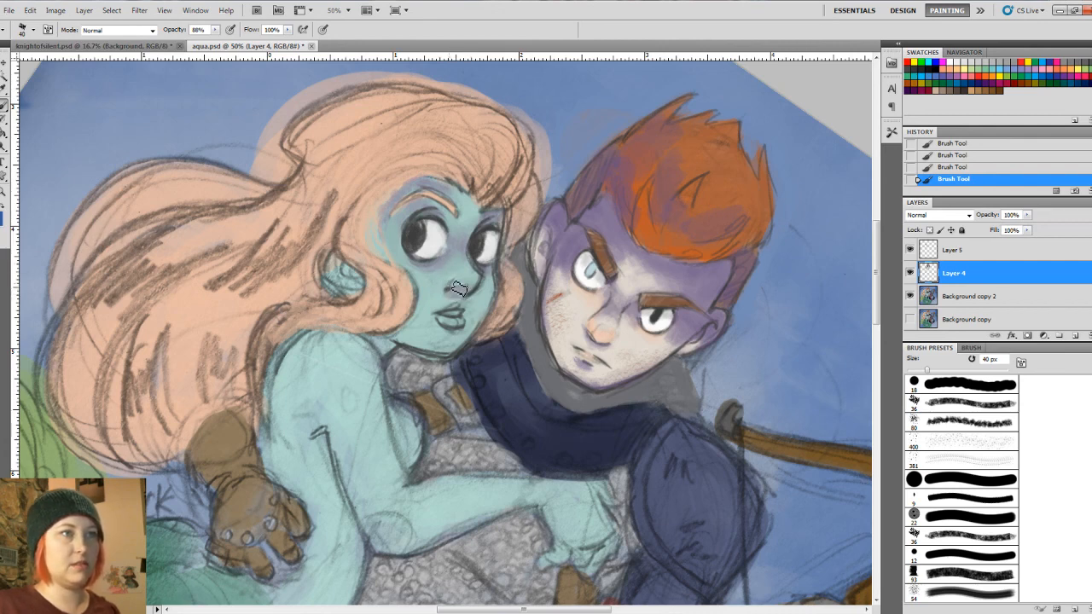
Step: Set the foreground colour to c0e9e0 and paint pale aqua highlights on the mermaid's face and lower lip
{"action": "left_click", "coordinate": [4, 218]}
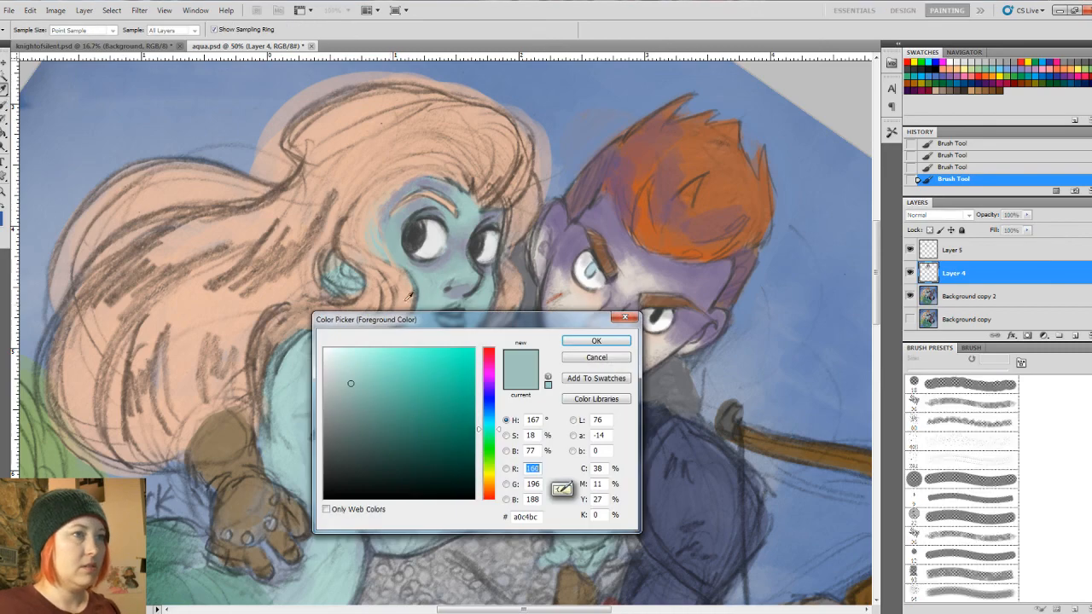
{"action": "left_click_drag", "start_coordinate": [354, 375], "coordinate": [351, 361]}
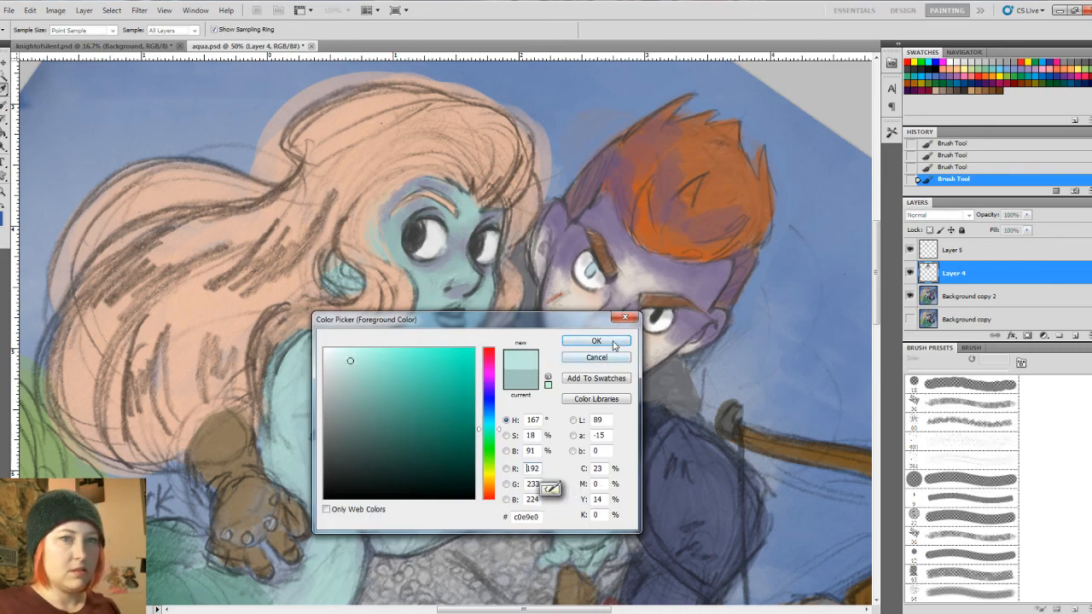
{"action": "left_click", "coordinate": [612, 342]}
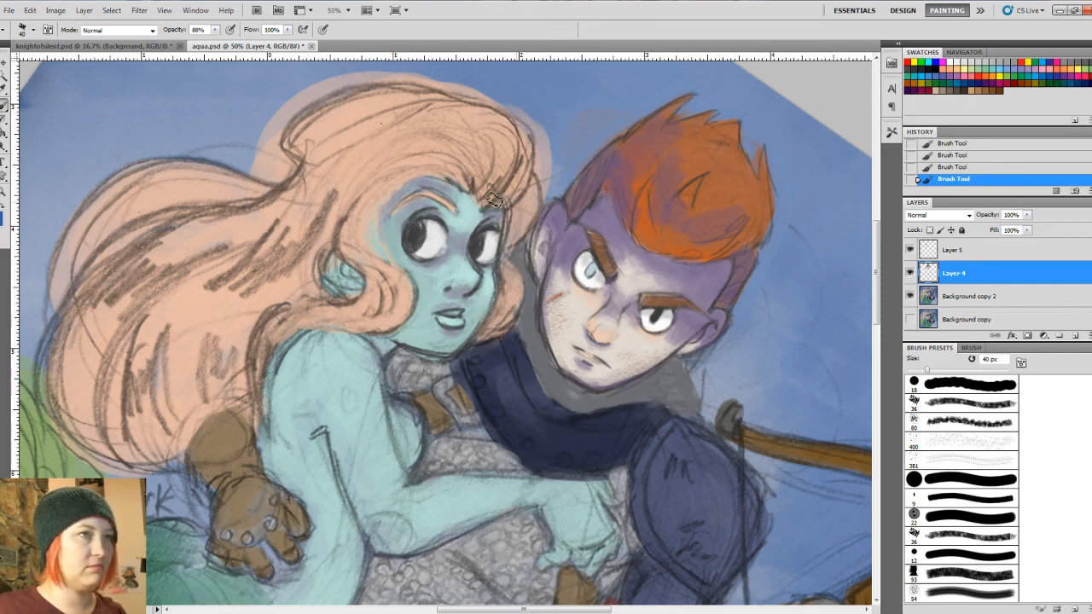
Step: Paint muted blue-purple shading across the mermaid's forehead and around both eyes on Layer 4
{"action": "key", "text": "r"}
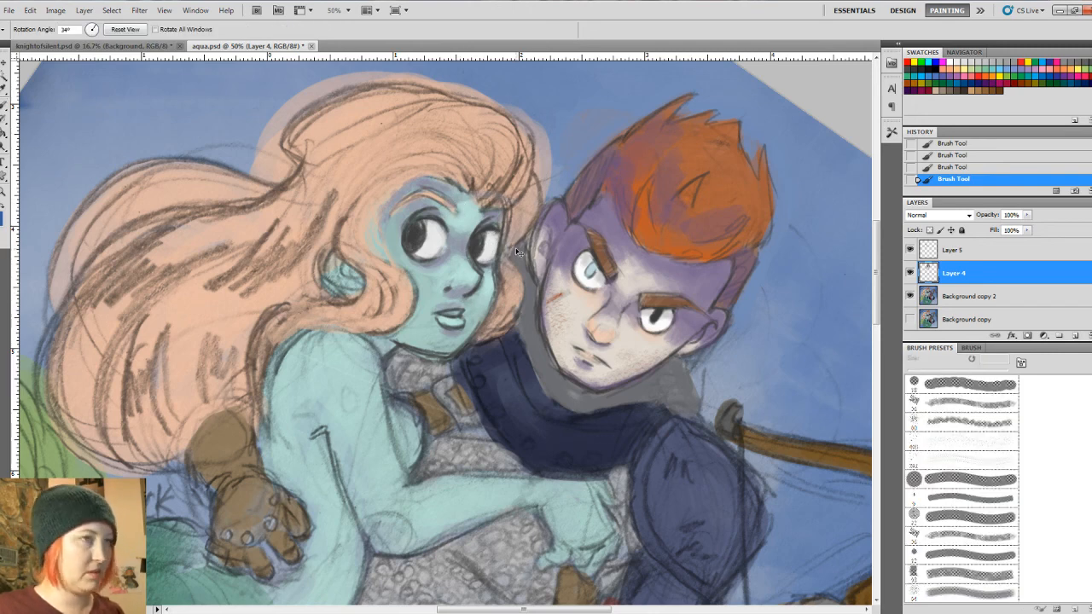
{"action": "mouse_move", "coordinate": [506, 201]}
{"action": "left_mouse_down"}
{"action": "mouse_move", "coordinate": [408, 194]}
{"action": "mouse_move", "coordinate": [358, 230]}
{"action": "mouse_move", "coordinate": [366, 263]}
{"action": "mouse_move", "coordinate": [378, 256]}
{"action": "left_mouse_up"}
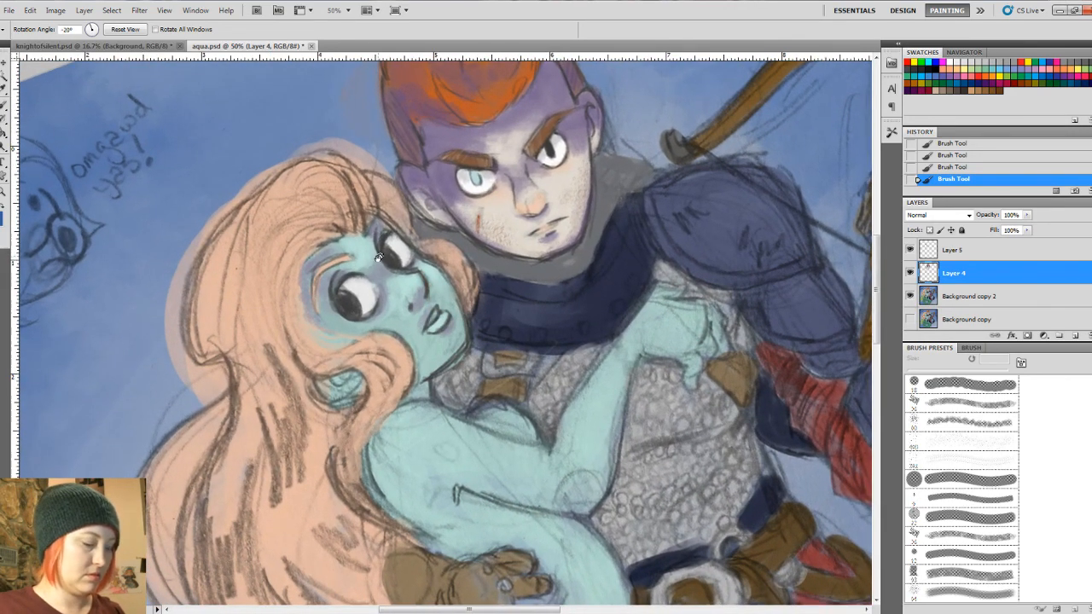
{"action": "key", "text": "b"}
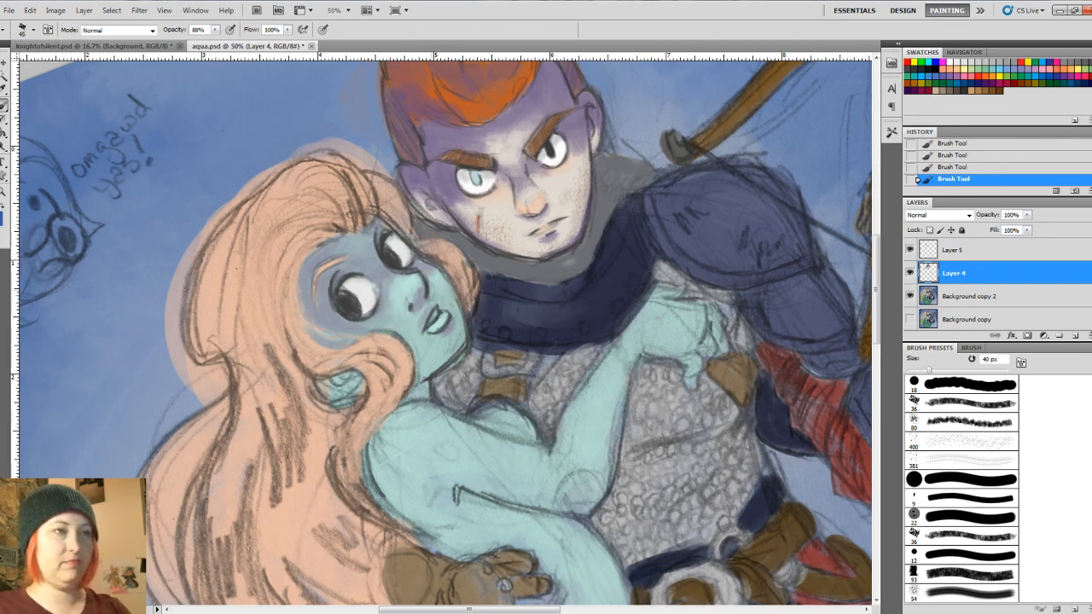
Step: Enlarge the brush to 60 px and extend the cool blue shading over the mermaid's ear, outer cheek and temple
{"action": "key", "text": "bracketright"}
{"action": "key", "text": "bracketright"}
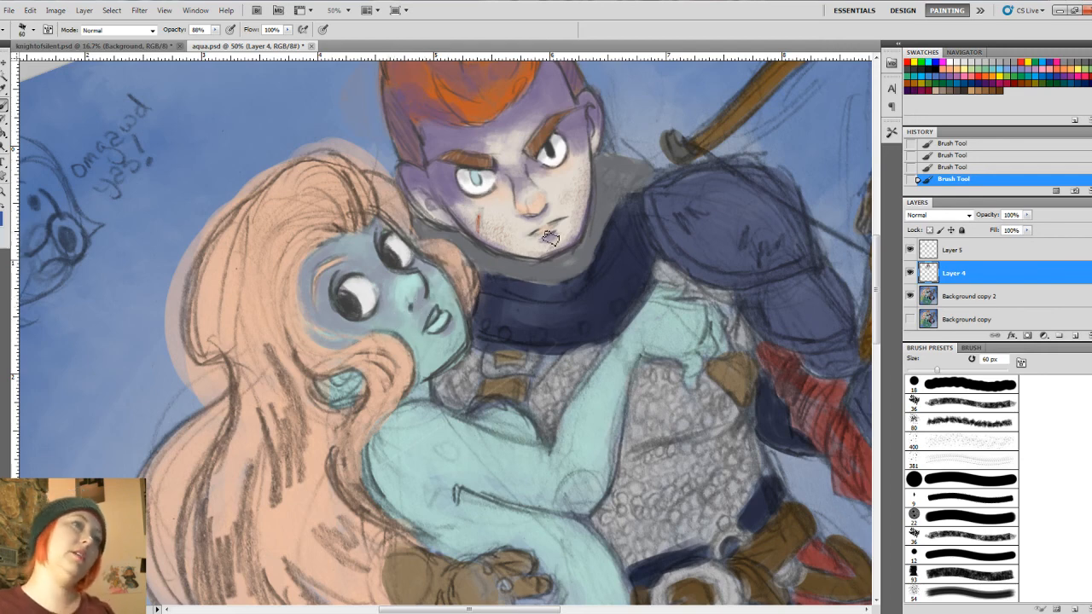
{"action": "key", "text": "r"}
{"action": "left_click_drag", "start_coordinate": [426, 251], "coordinate": [493, 247]}
{"action": "key", "text": "b"}
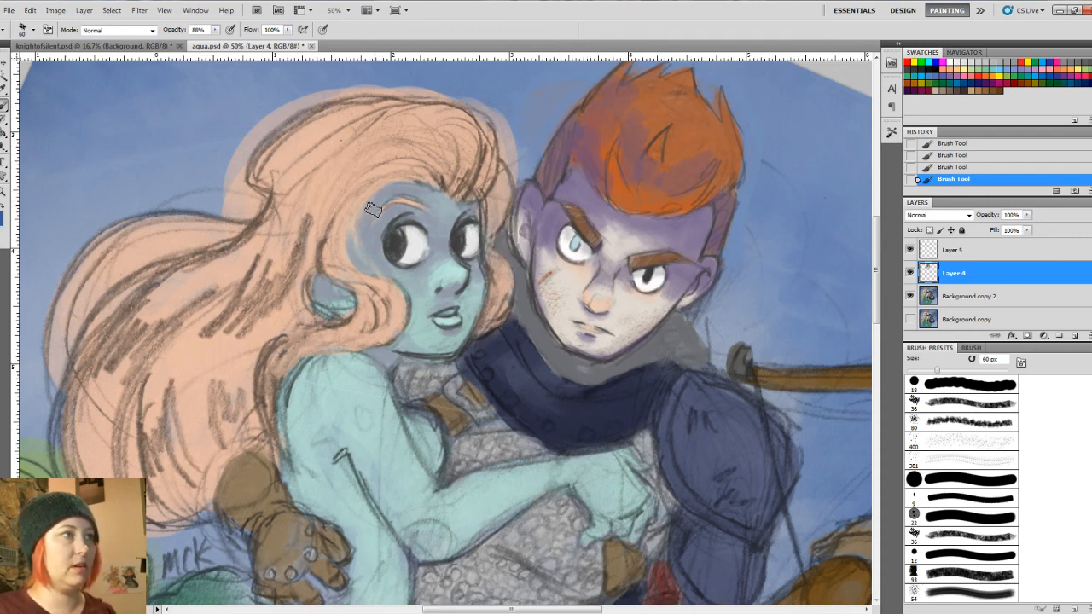
Step: Paint muted purple shading over the mermaid's temple, along her far cheek and jaw, and inside her ear
{"action": "mouse_move", "coordinate": [382, 215]}
{"action": "left_mouse_down"}
{"action": "mouse_move", "coordinate": [418, 195]}
{"action": "mouse_move", "coordinate": [382, 201]}
{"action": "mouse_move", "coordinate": [434, 201]}
{"action": "mouse_move", "coordinate": [366, 227]}
{"action": "mouse_move", "coordinate": [387, 210]}
{"action": "mouse_move", "coordinate": [374, 249]}
{"action": "mouse_move", "coordinate": [395, 213]}
{"action": "left_mouse_up"}
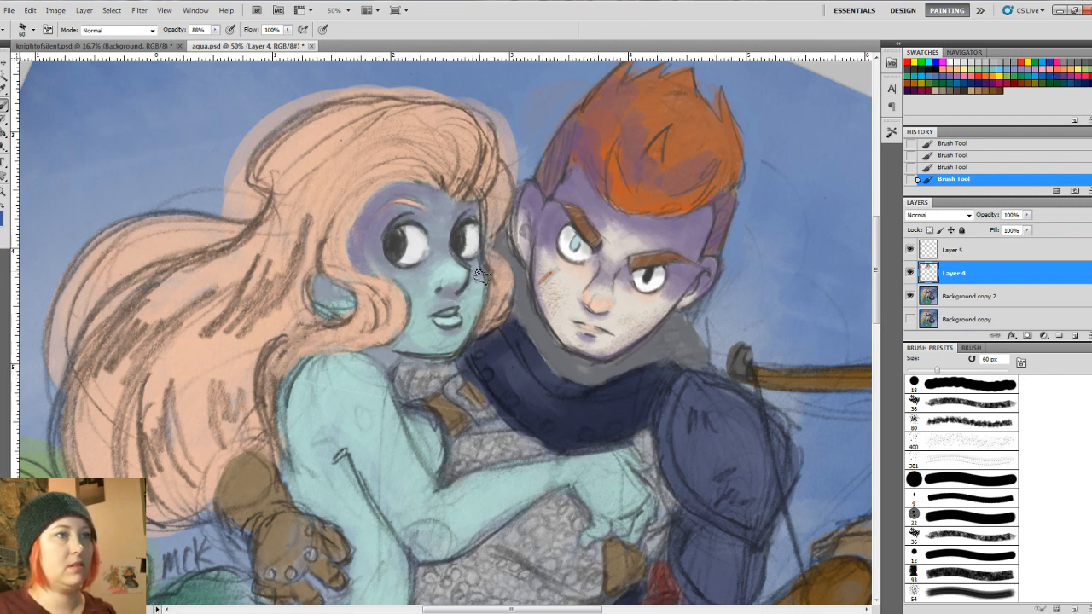
{"action": "left_click_drag", "start_coordinate": [481, 275], "coordinate": [470, 339]}
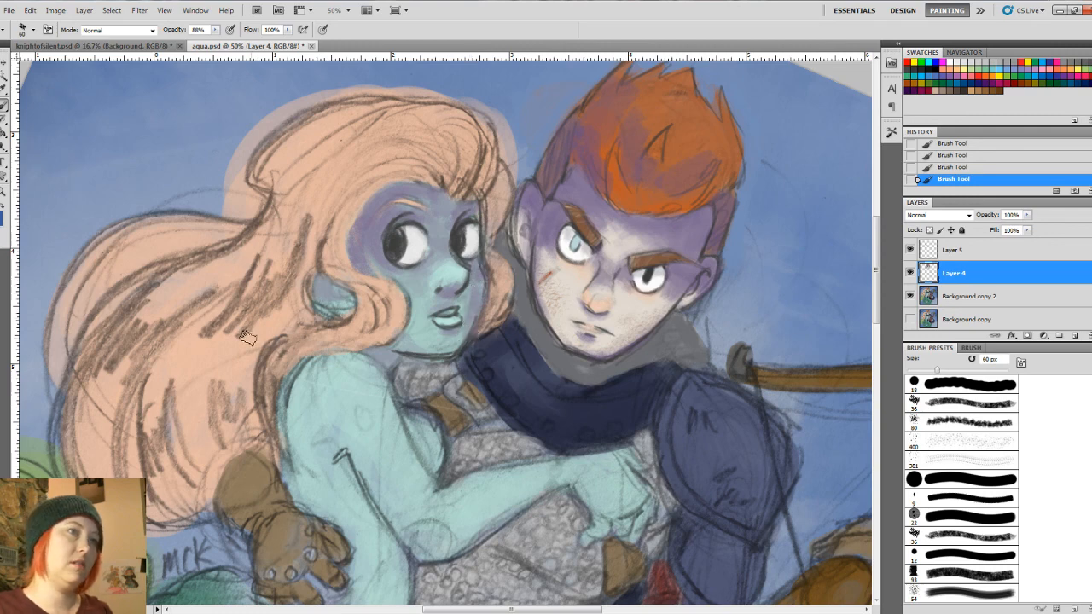
{"action": "mouse_move", "coordinate": [324, 300]}
{"action": "left_mouse_down"}
{"action": "mouse_move", "coordinate": [319, 282]}
{"action": "mouse_move", "coordinate": [335, 299]}
{"action": "left_mouse_up"}
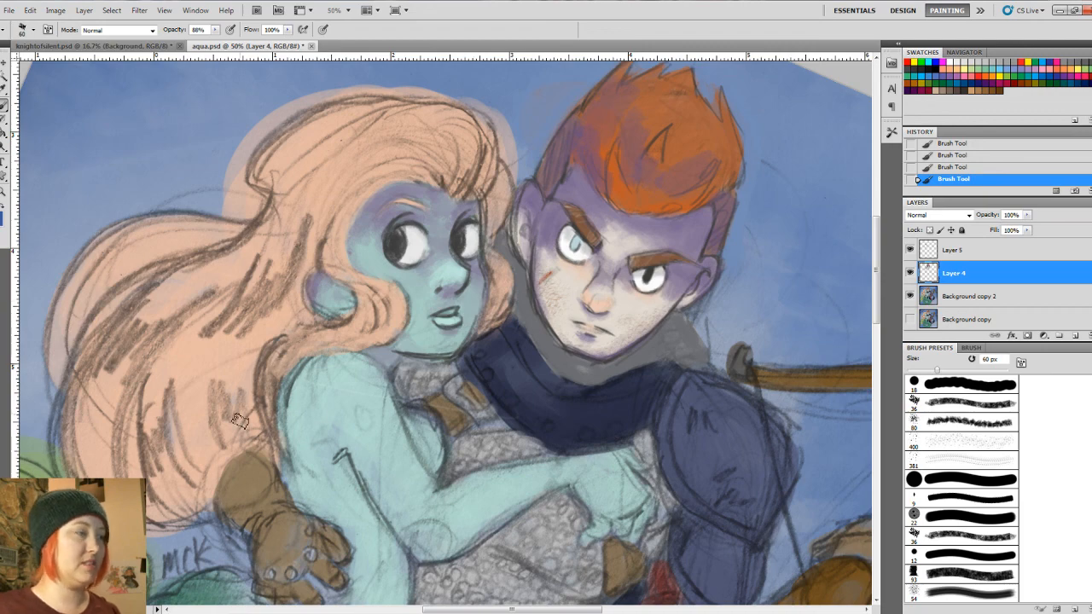
Step: Set the foreground colour to white, reduce the brush to 35 px and add a pale highlight to the mermaid's nose
{"action": "left_click", "coordinate": [3, 213]}
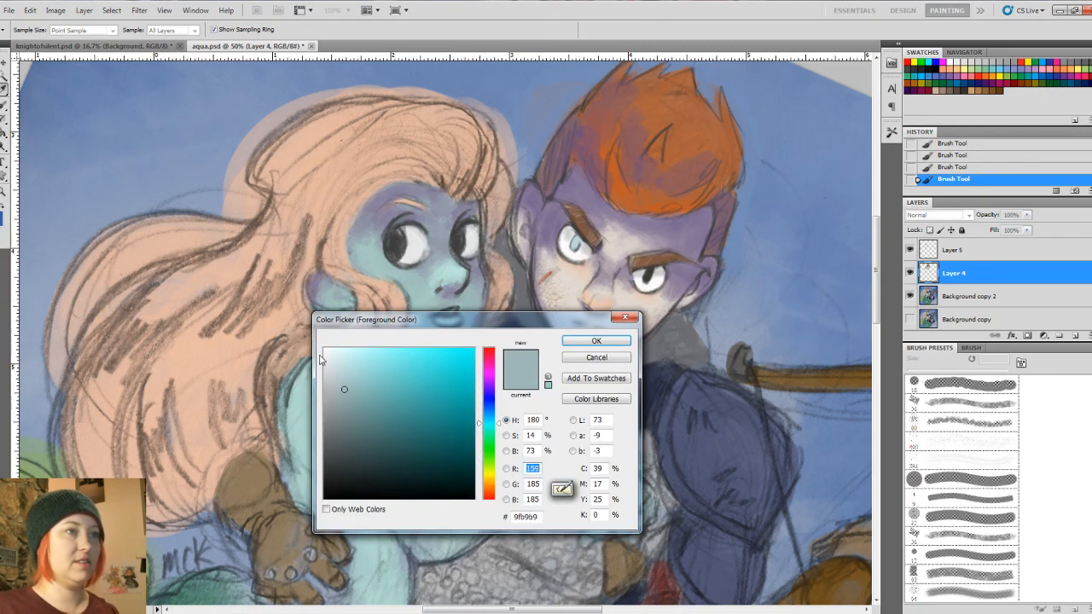
{"action": "left_click", "coordinate": [321, 349]}
{"action": "left_click", "coordinate": [597, 340]}
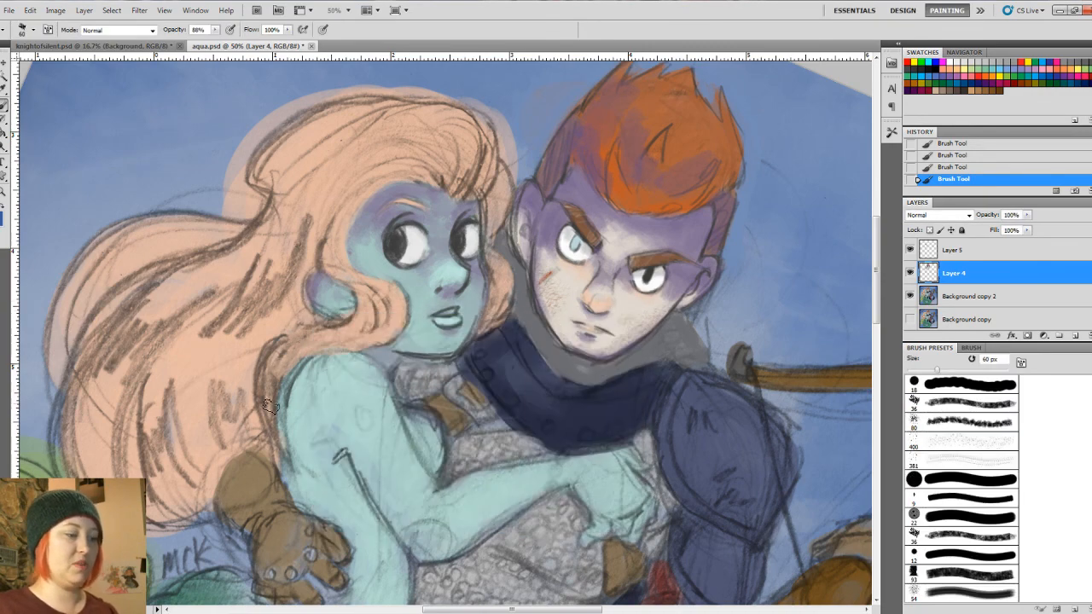
{"action": "key", "text": "bracketleft"}
{"action": "key", "text": "bracketleft"}
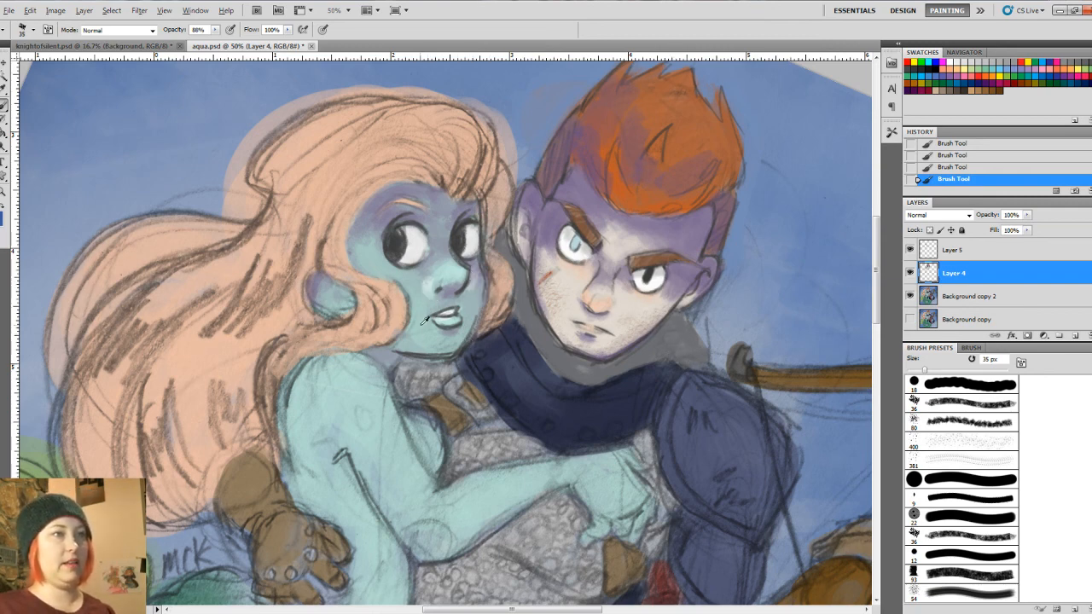
Step: Set the foreground colour to 7baca0 and shade the mermaid's lips, temple and neck with the brush between 35 and 60 px
{"action": "left_click", "coordinate": [2, 218]}
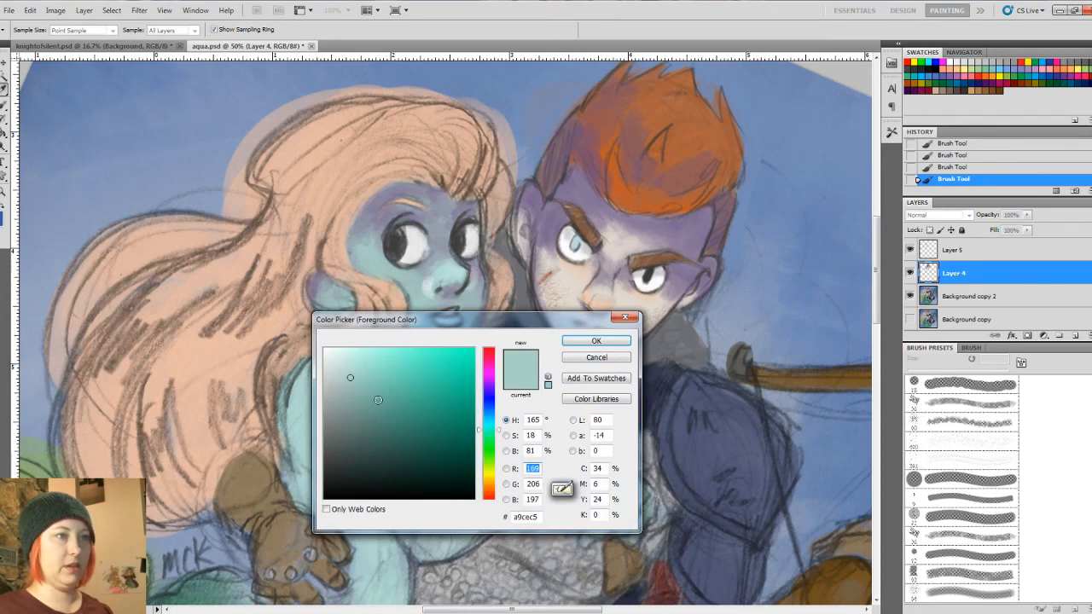
{"action": "left_click_drag", "start_coordinate": [354, 382], "coordinate": [363, 385]}
{"action": "left_click", "coordinate": [366, 396]}
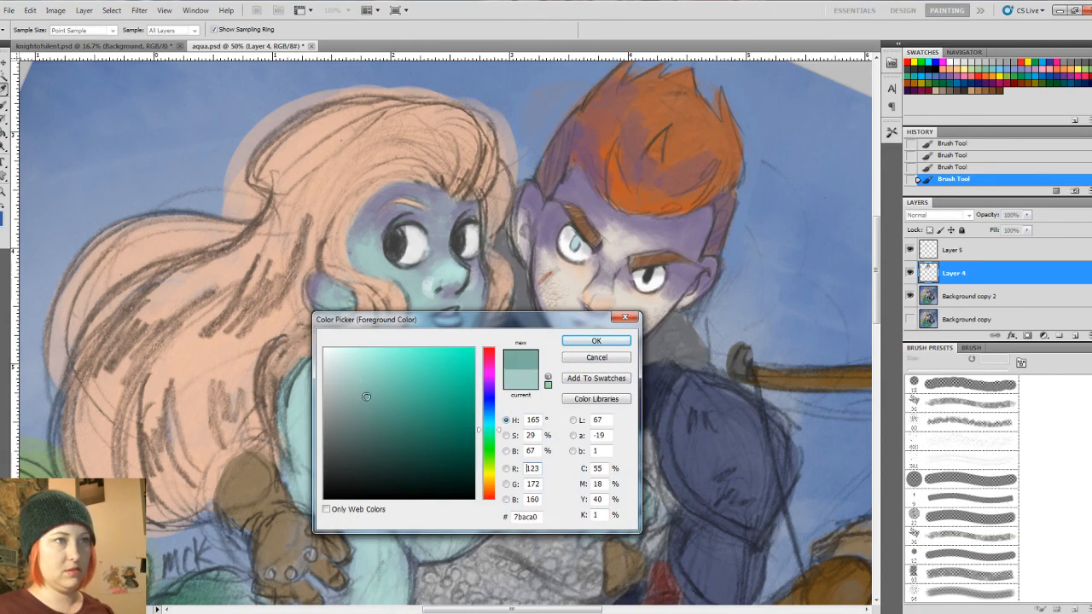
{"action": "left_click", "coordinate": [596, 341]}
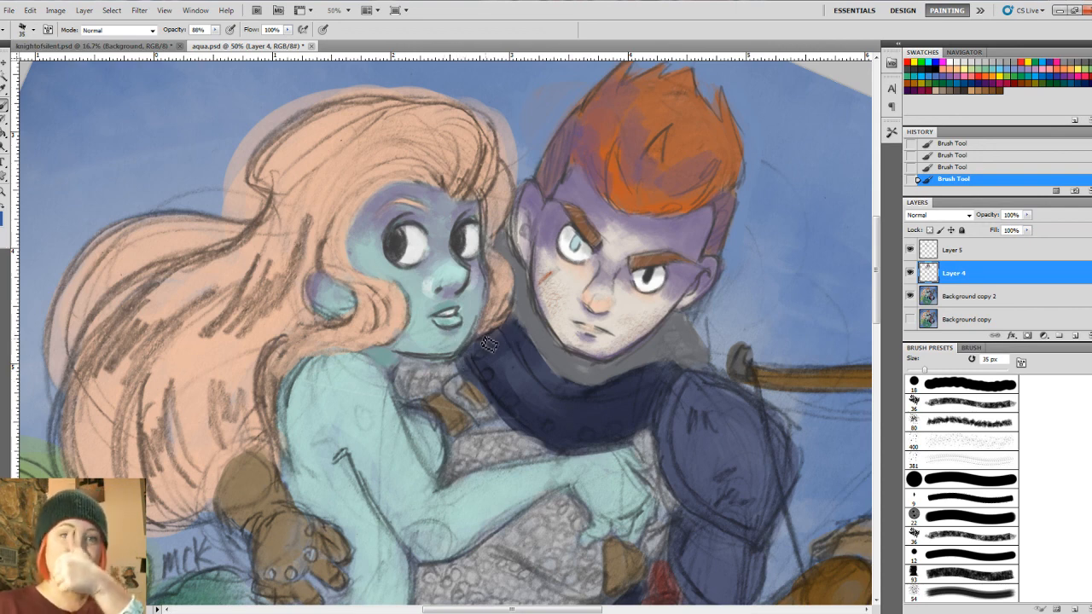
{"action": "key", "text": "bracketright"}
{"action": "key", "text": "bracketright"}
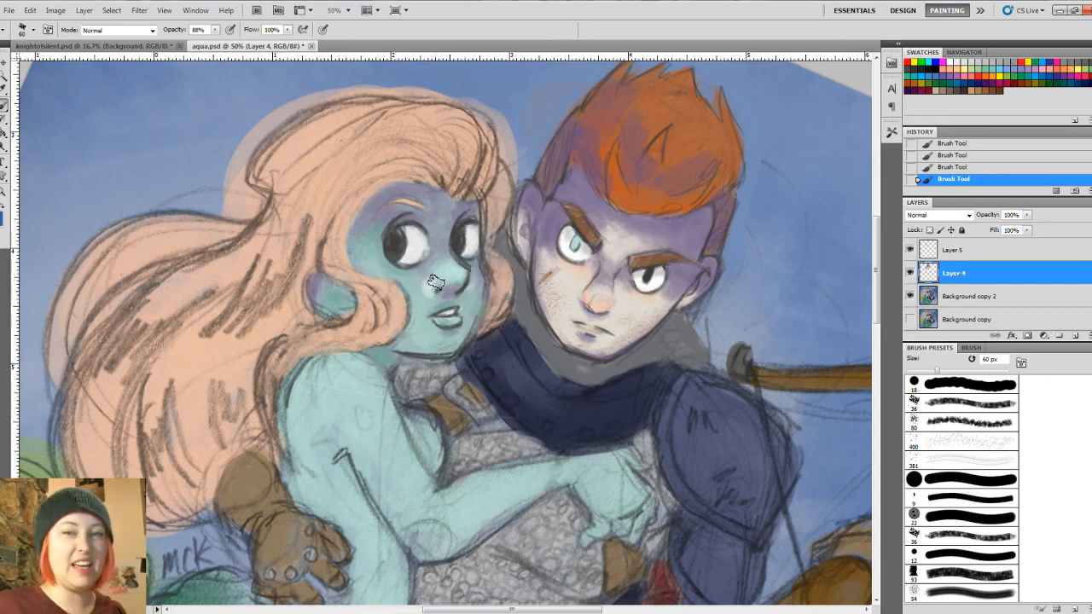
{"action": "key", "text": "["}
{"action": "key", "text": "["}
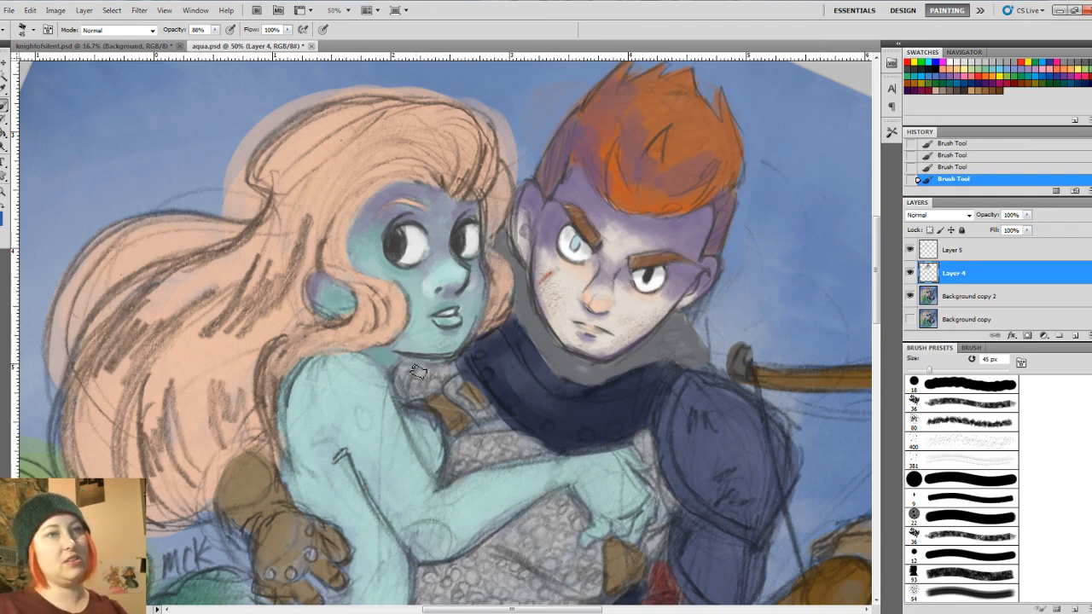
Step: Merge Layer 5 and Layer 4 with Background copy 2 hidden, and show Background copy 2 again
{"action": "left_click", "coordinate": [909, 296]}
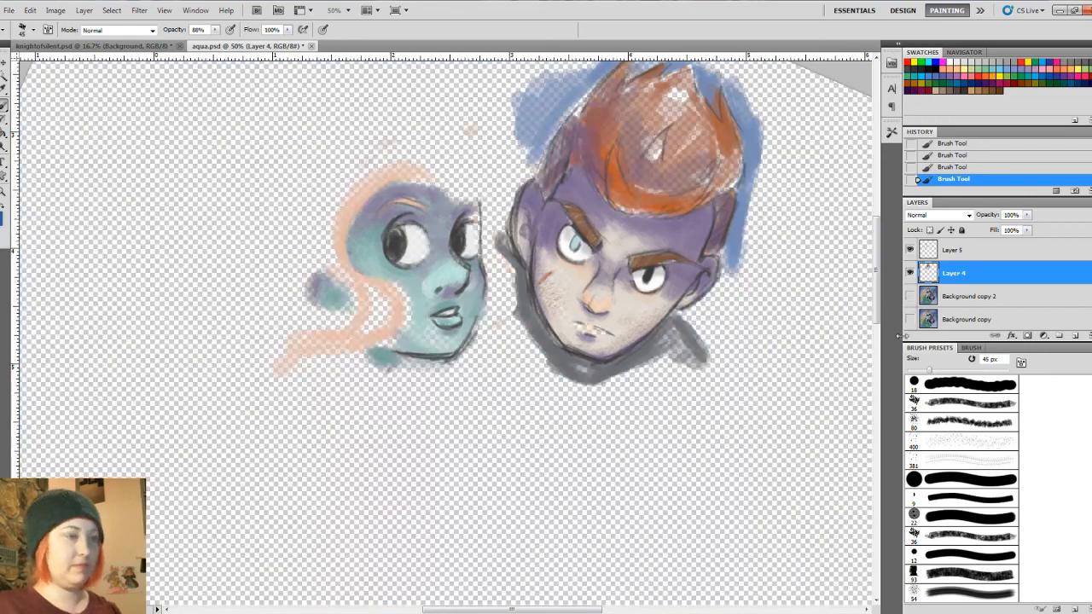
{"action": "key", "text": "ctrl+shift+e"}
{"action": "left_click", "coordinate": [909, 273]}
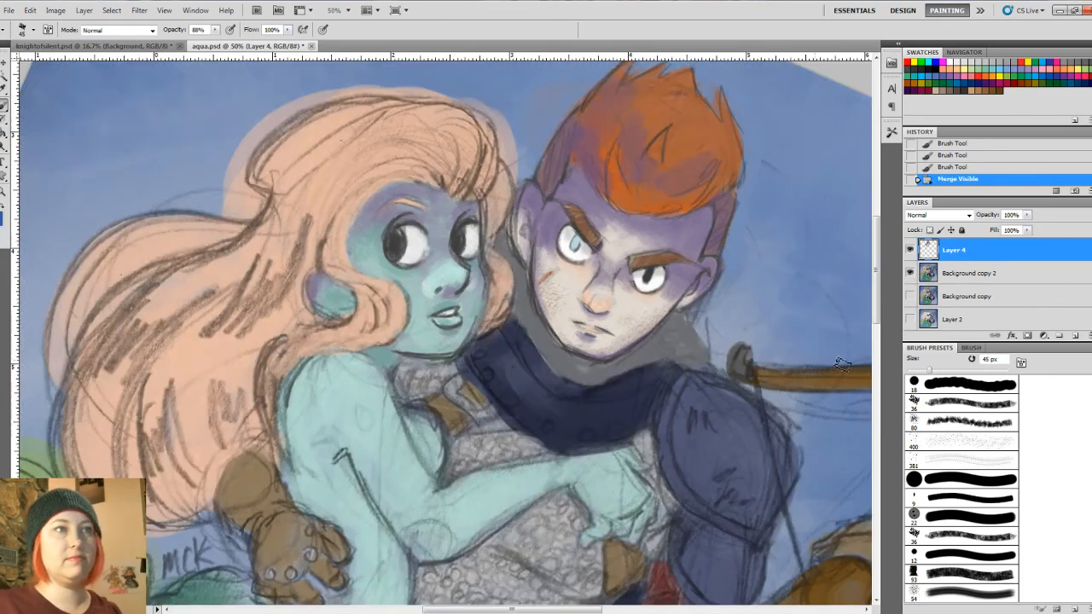
Step: Sample a teal tone from the mermaid's lower cheek and blend it along her jaw and far cheek at 45 px
{"action": "left_click", "coordinate": [419, 335], "text": "alt"}
{"action": "mouse_move", "coordinate": [409, 349]}
{"action": "left_mouse_down"}
{"action": "mouse_move", "coordinate": [455, 355]}
{"action": "mouse_move", "coordinate": [442, 356]}
{"action": "mouse_move", "coordinate": [469, 326]}
{"action": "mouse_move", "coordinate": [458, 352]}
{"action": "mouse_move", "coordinate": [479, 292]}
{"action": "left_mouse_up"}
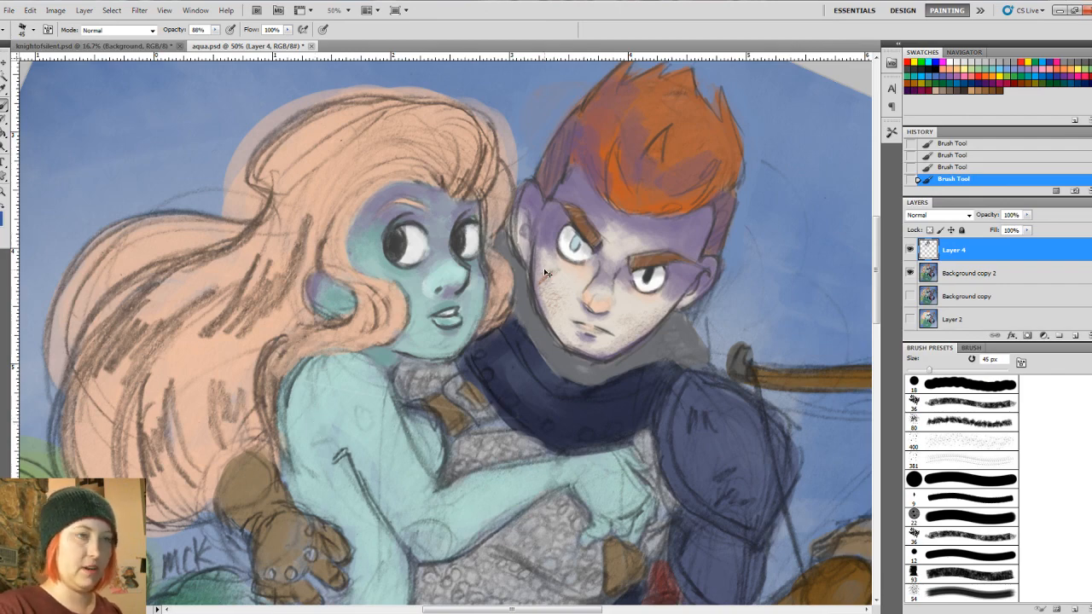
Step: Enlarge the brush to 80 px and paint light aqua over the sketch lines on the mermaid's shoulder, upper arm and chest
{"action": "key", "text": "ctrl+minus"}
{"action": "key", "text": "r"}
{"action": "left_click_drag", "start_coordinate": [578, 253], "coordinate": [567, 294]}
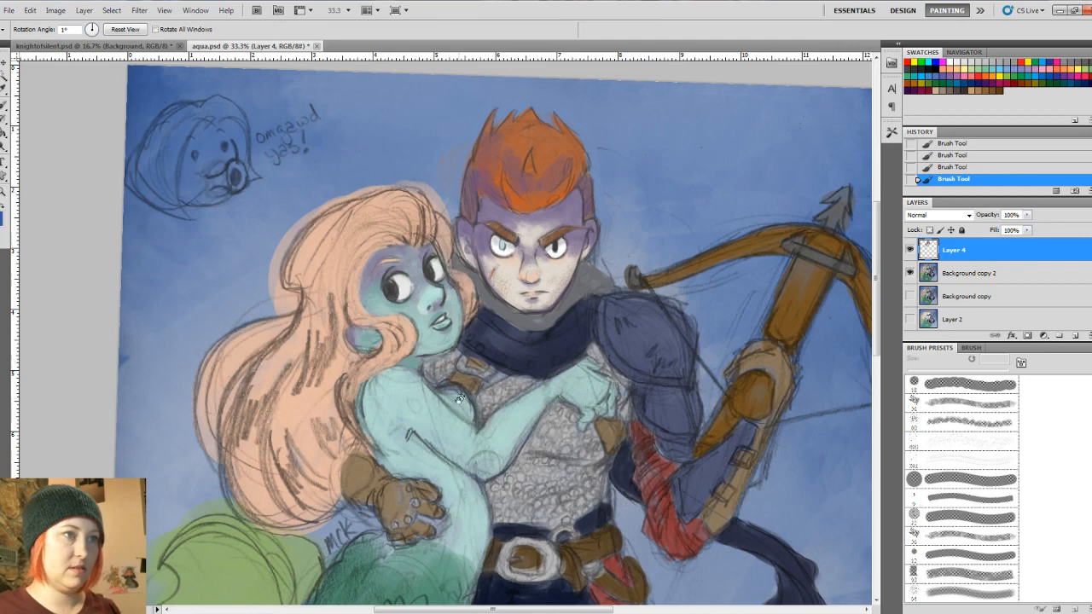
{"action": "left_click_drag", "start_coordinate": [510, 407], "coordinate": [485, 361]}
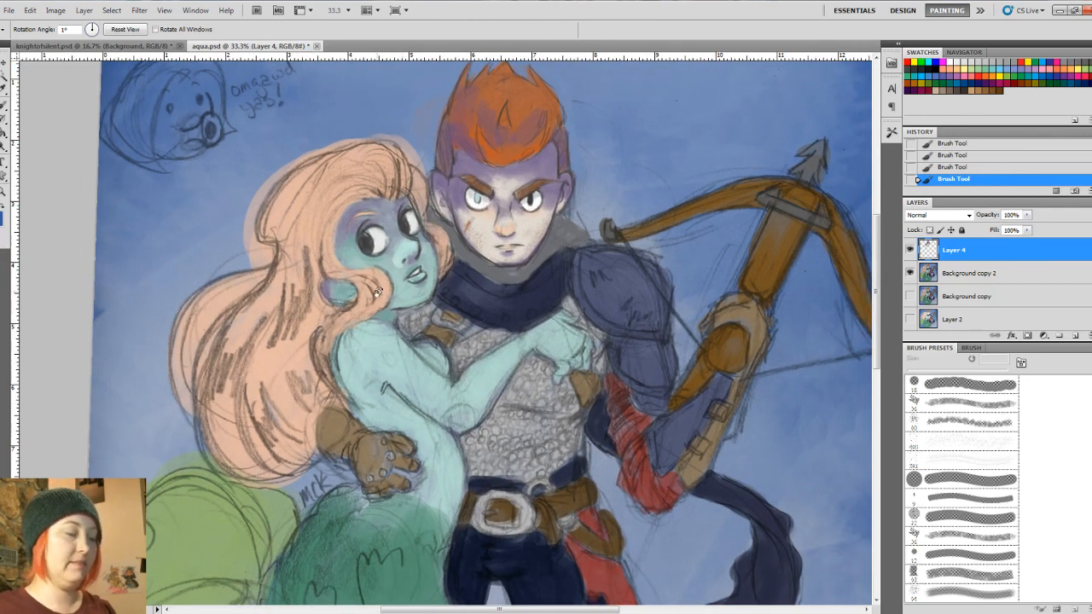
{"action": "key", "text": "b"}
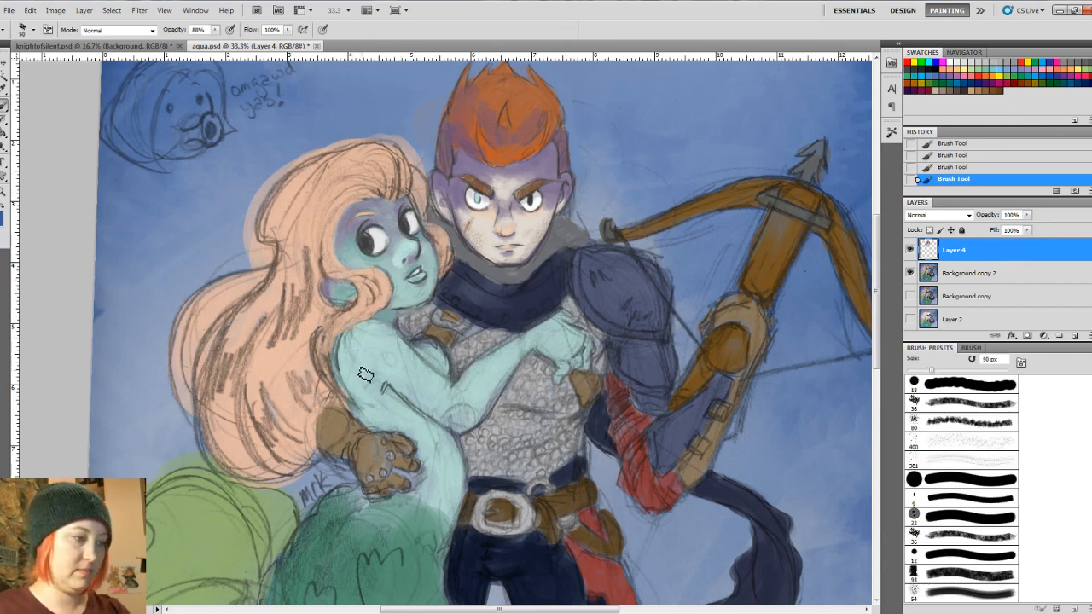
{"action": "key", "text": "bracketright"}
{"action": "key", "text": "bracketright"}
{"action": "key", "text": "bracketright"}
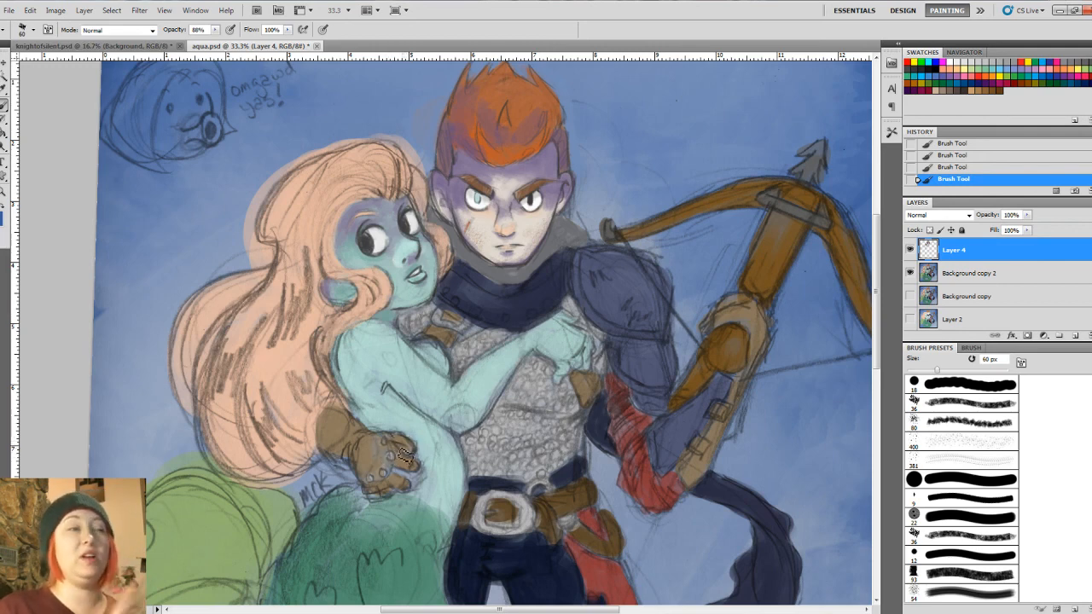
{"action": "key", "text": "bracketright"}
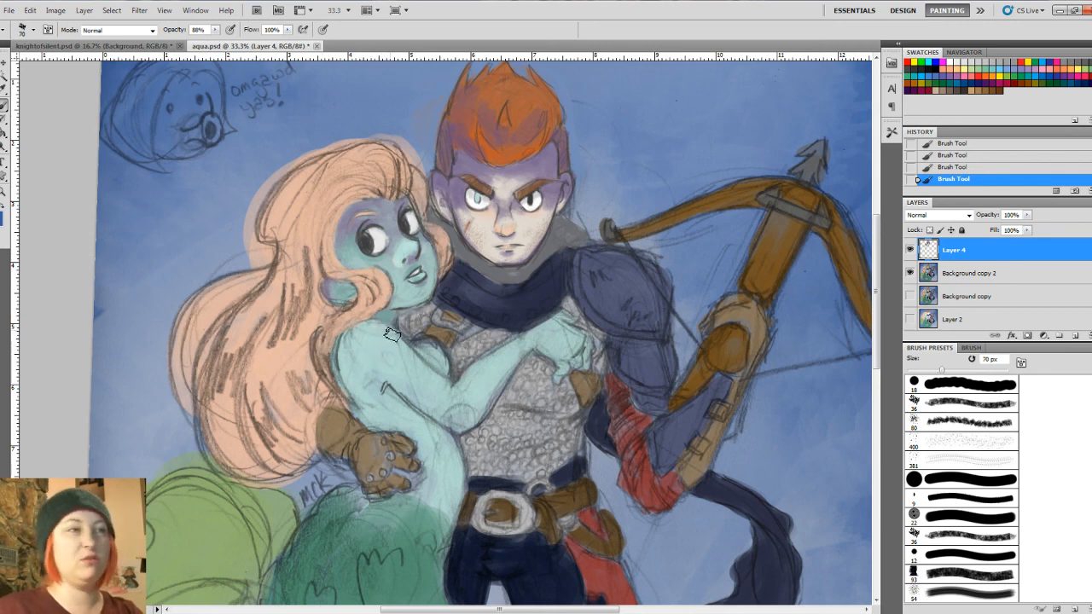
{"action": "key", "text": "bracketright"}
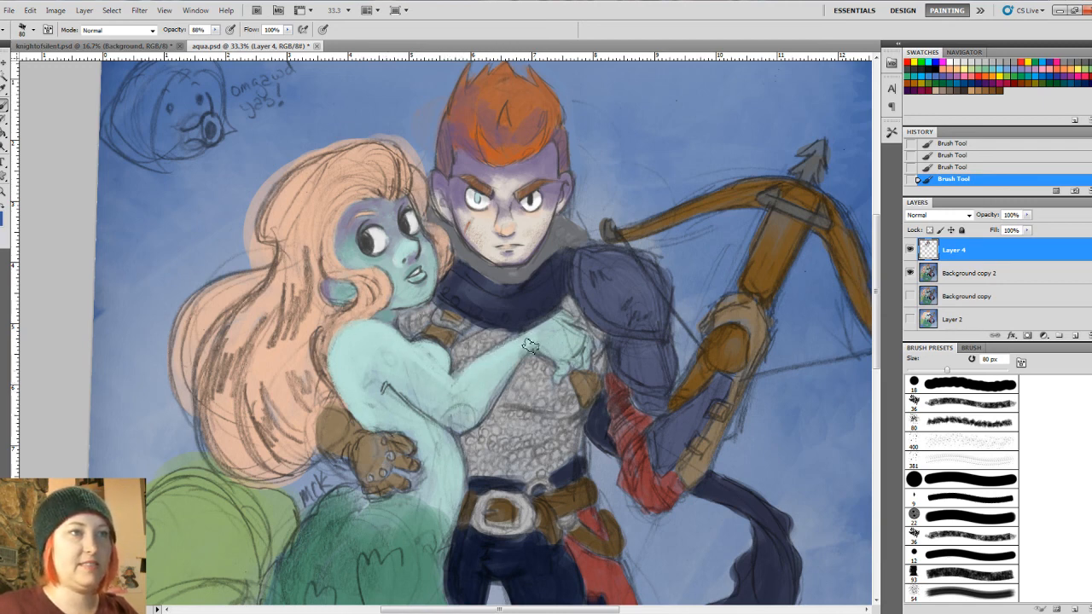
Step: Sample the darker teal at the mermaid's neck and shade her upper arm, elbow and forearm, reducing the brush to 50 px
{"action": "left_click", "coordinate": [388, 315], "text": "alt"}
{"action": "mouse_move", "coordinate": [376, 388]}
{"action": "left_mouse_down"}
{"action": "mouse_move", "coordinate": [462, 432]}
{"action": "mouse_move", "coordinate": [501, 384]}
{"action": "left_mouse_up"}
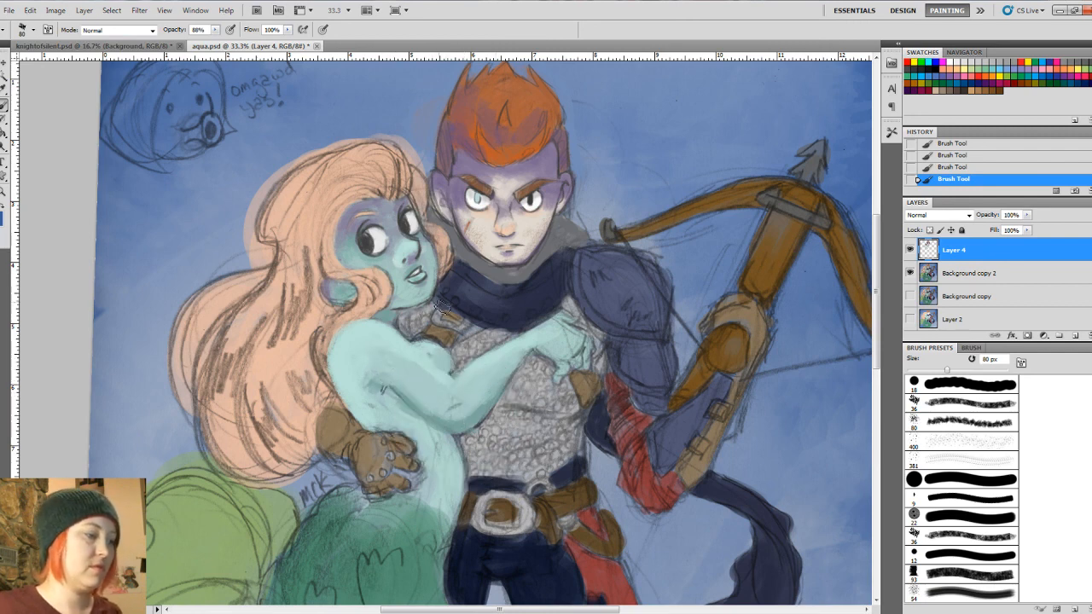
{"action": "key", "text": "bracketleft"}
{"action": "key", "text": "bracketleft"}
{"action": "key", "text": "bracketleft"}
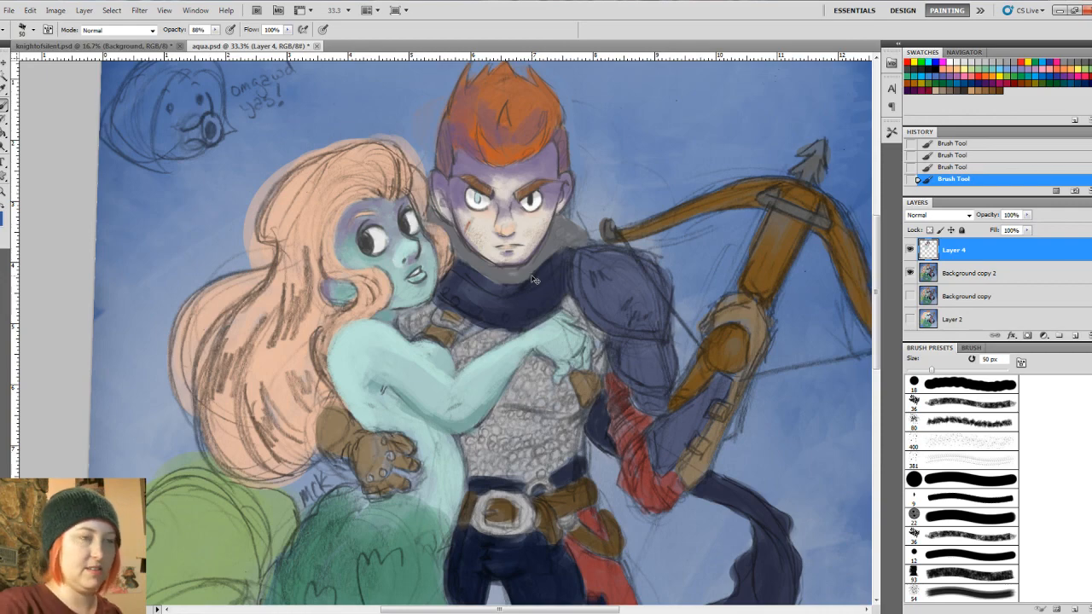
Step: Clean up the contour of the mermaid's chest beside her arm with the brush at 35 to 45 px
{"action": "key", "text": "ctrl+plus"}
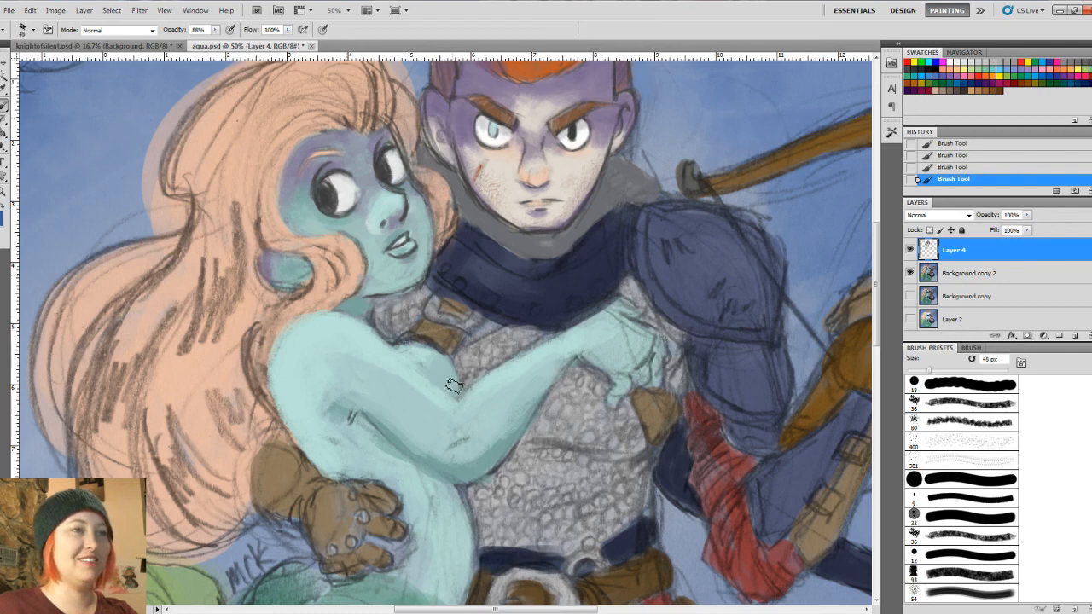
{"action": "key", "text": "bracketleft"}
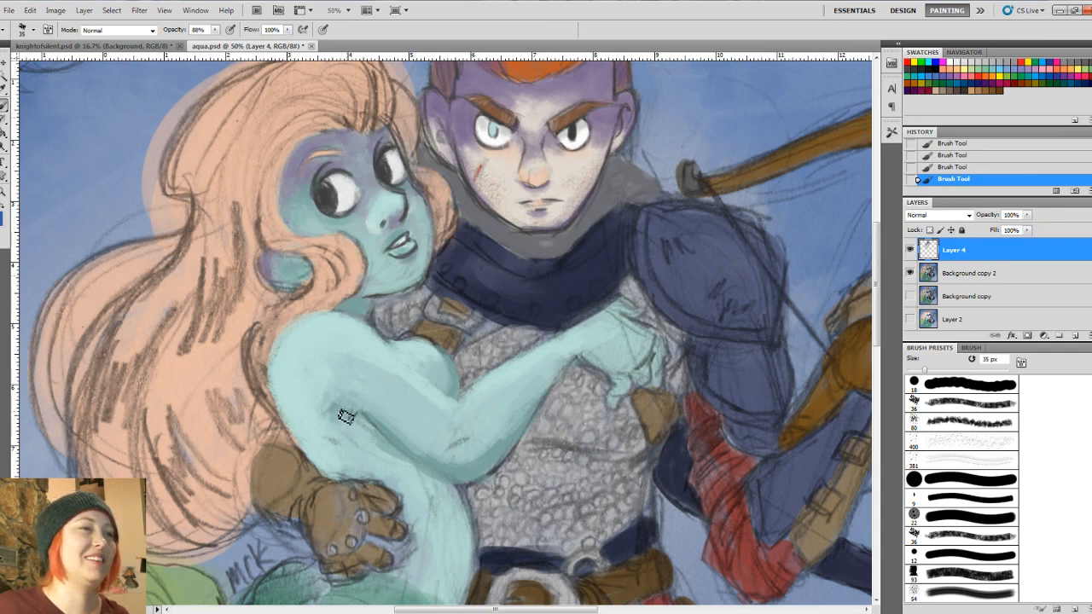
{"action": "key", "text": "bracketright"}
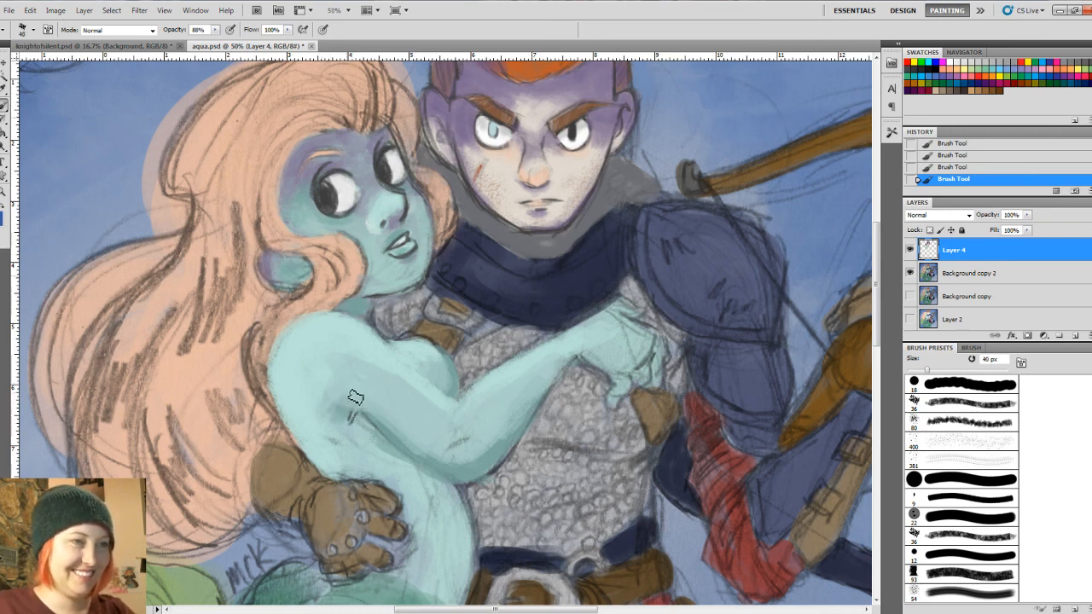
Step: Blend the skin tones across the mermaid's arm, chest and shoulder, varying the brush from 90 px down to 50 px
{"action": "key", "text": "bracketright"}
{"action": "key", "text": "bracketright"}
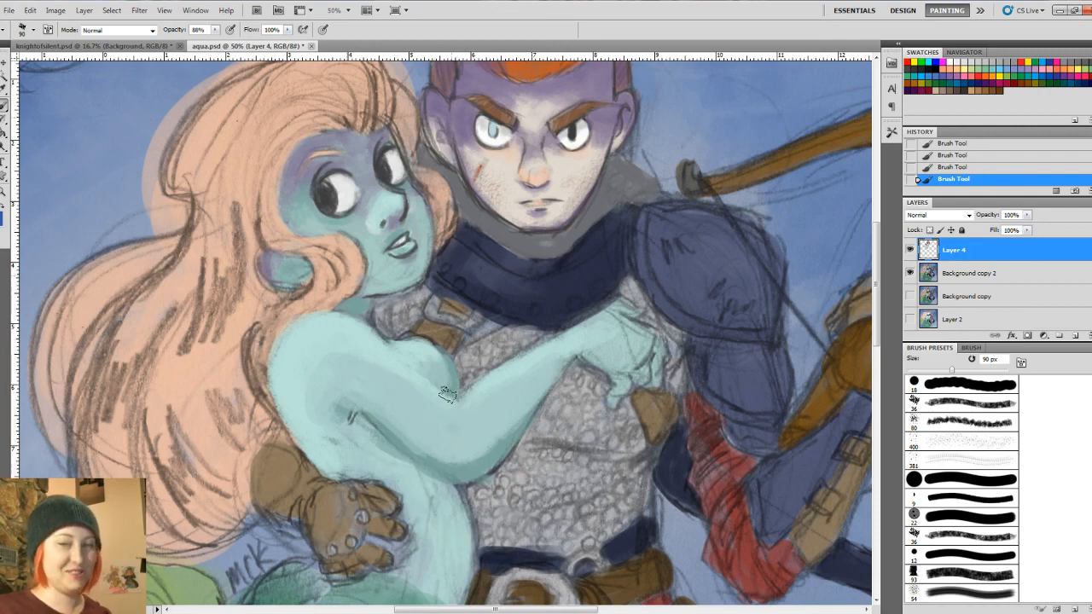
{"action": "key", "text": "bracketleft"}
{"action": "key", "text": "bracketleft"}
{"action": "key", "text": "bracketleft"}
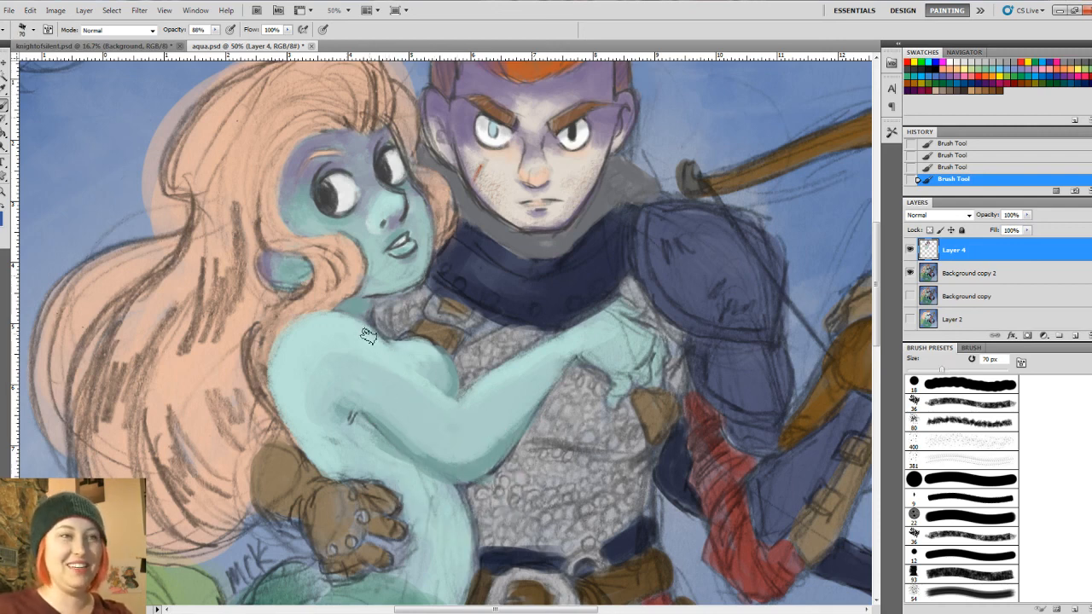
{"action": "key", "text": "bracketleft"}
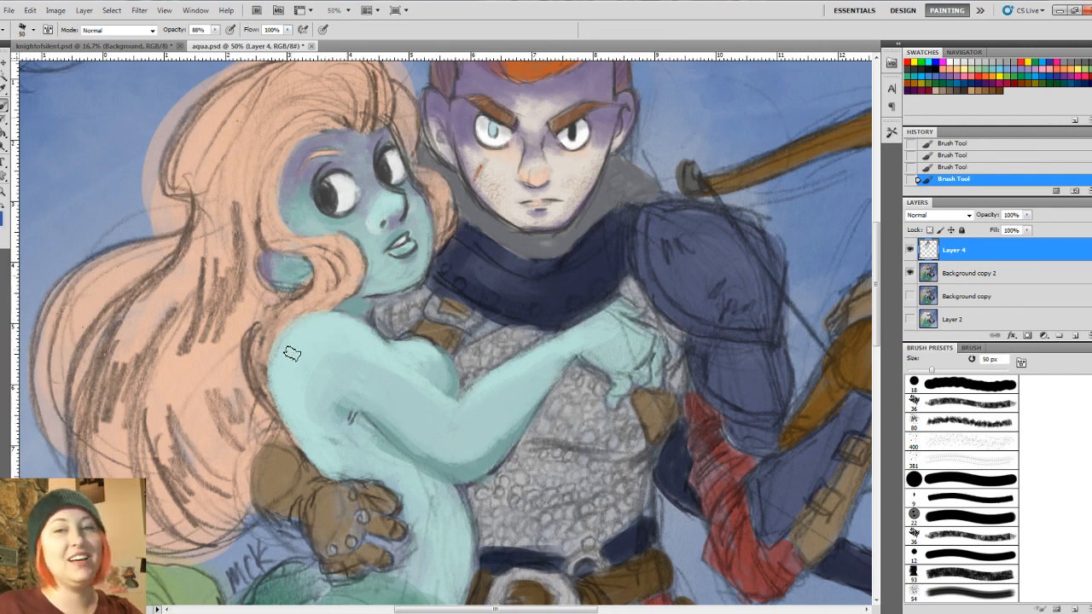
Step: Reduce the brush gradually to 25 px and define the edges of the mermaid's shoulder, back and inner elbow in darker teal
{"action": "key", "text": "bracketleft"}
{"action": "key", "text": "bracketleft"}
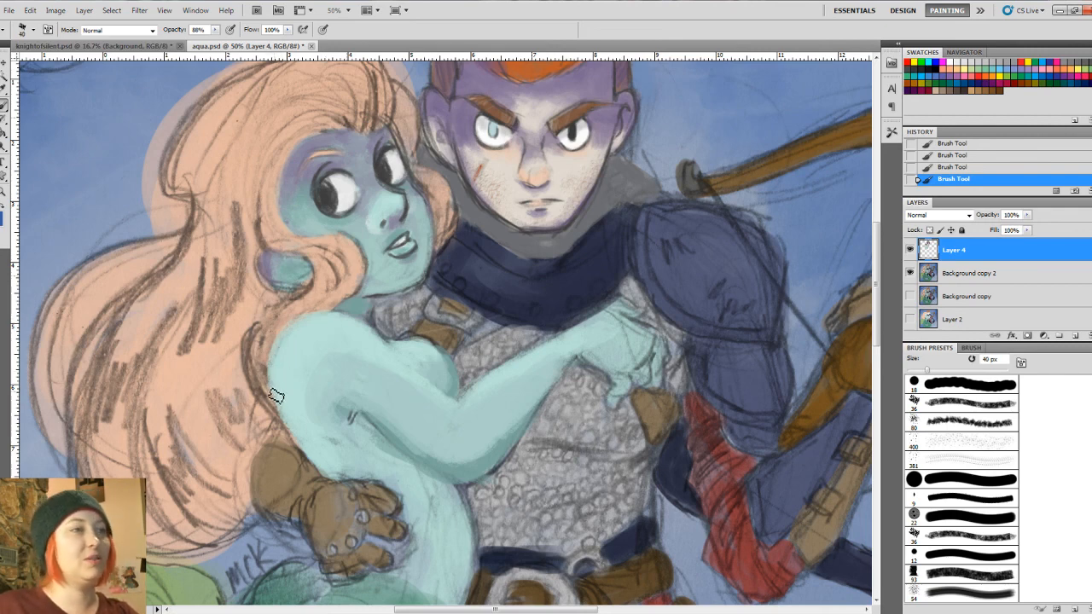
{"action": "key", "text": "bracketleft"}
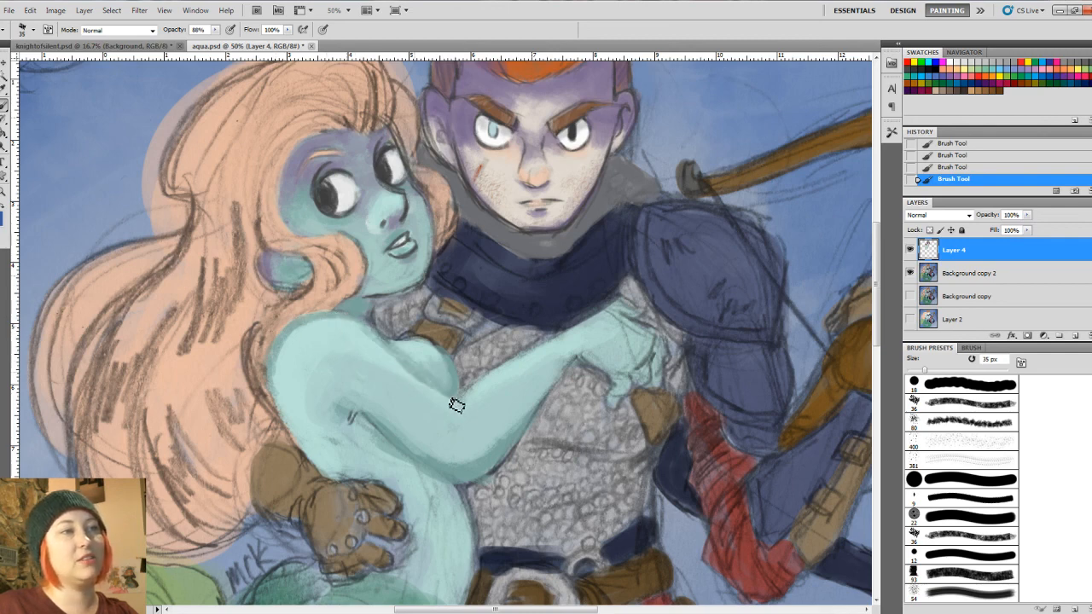
{"action": "key", "text": "bracketleft"}
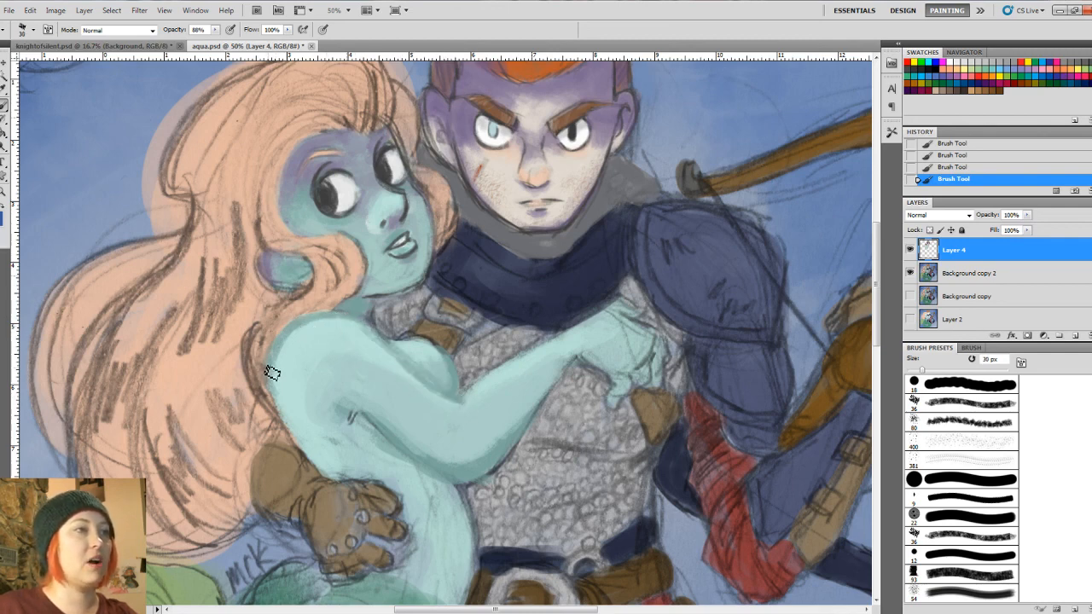
{"action": "key", "text": "bracketleft"}
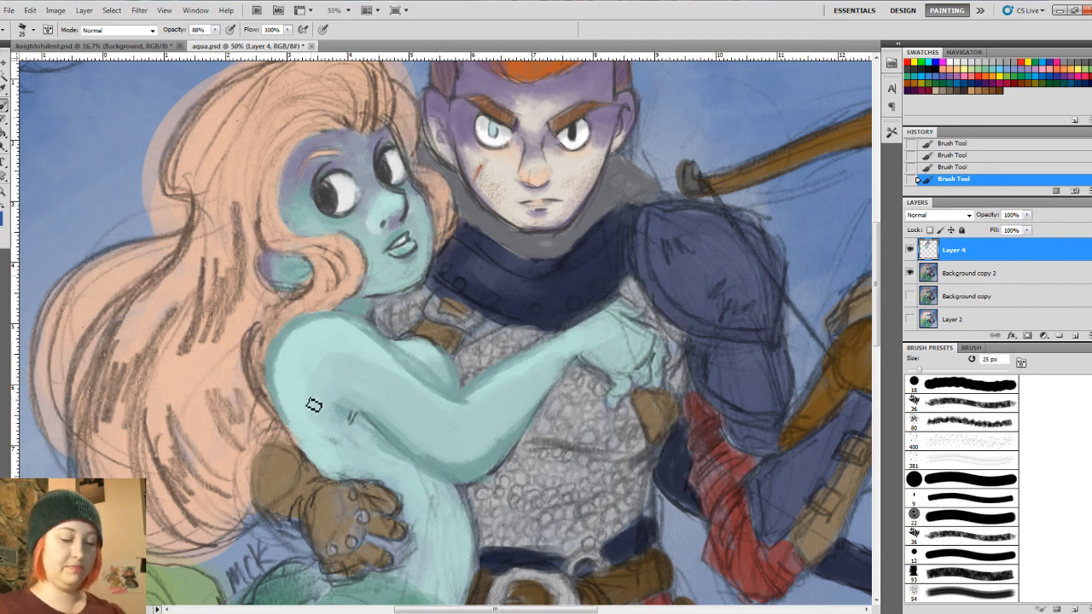
Step: Soften the shading on the mermaid's shoulder, back and chest with the brush at 60 px, and refine it at 45 px
{"action": "key", "text": "bracketright"}
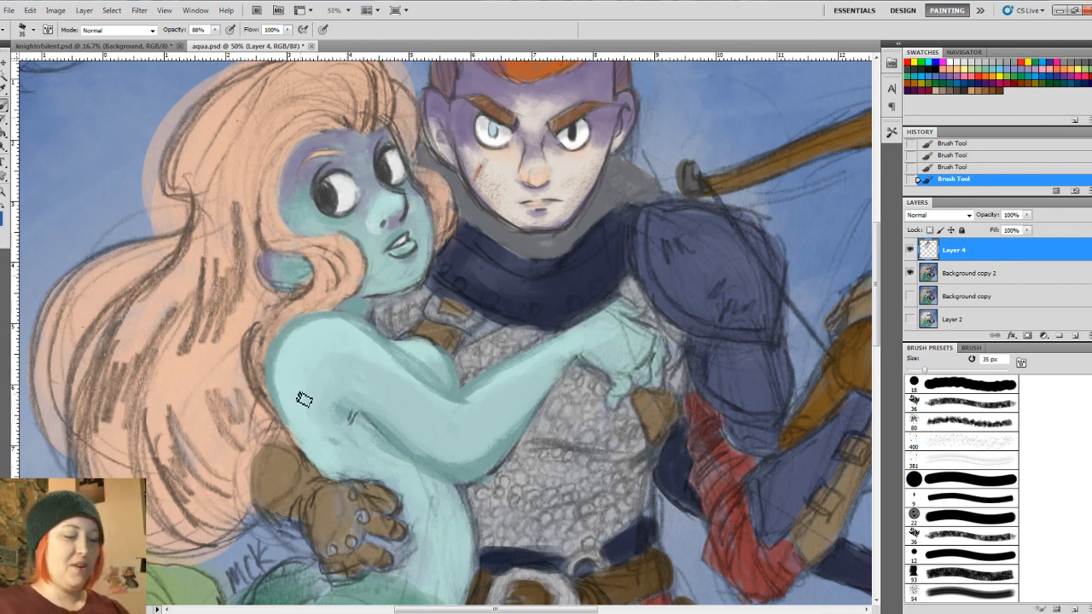
{"action": "key", "text": "bracketright"}
{"action": "key", "text": "bracketright"}
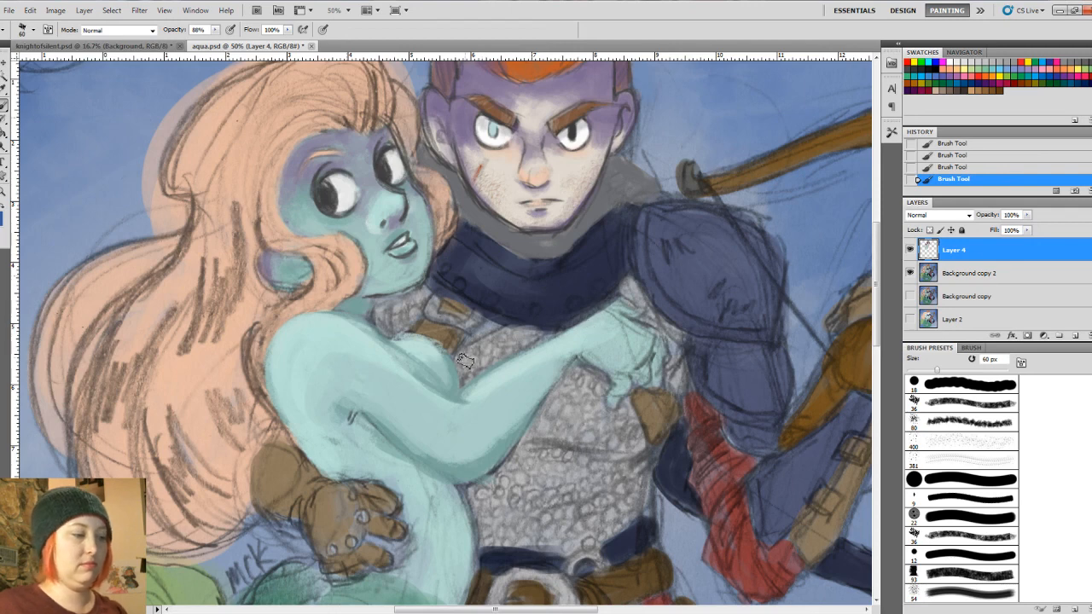
{"action": "key", "text": "bracketleft"}
{"action": "key", "text": "bracketleft"}
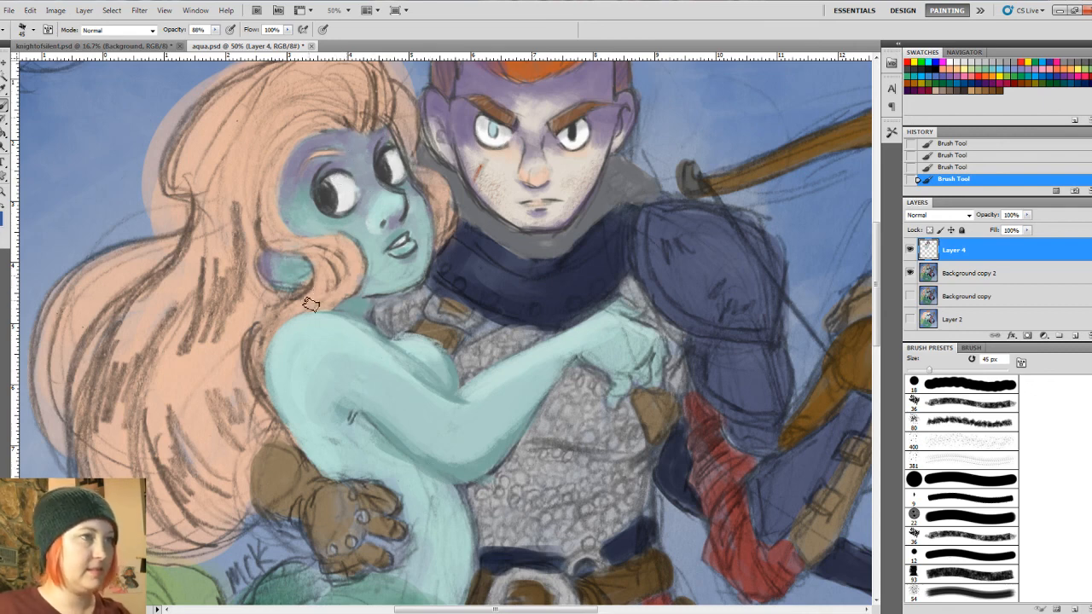
Step: Paint a muted purple edge along the mermaid's shoulder and upper arm at 35 px, and soften it with the brush at 60 px
{"action": "key", "text": "bracketleft"}
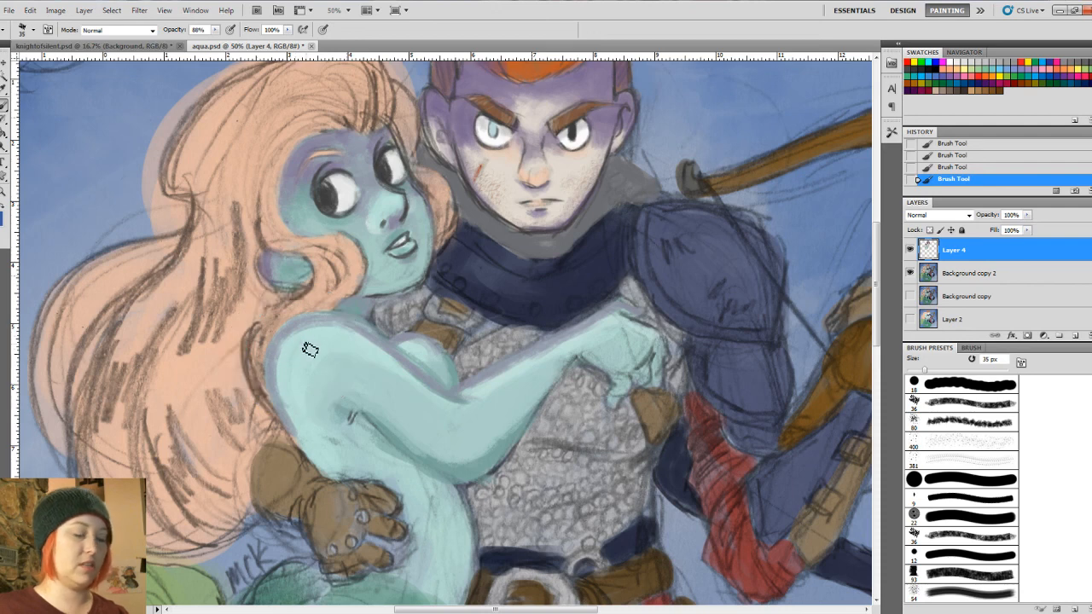
{"action": "key", "text": "bracketright"}
{"action": "key", "text": "bracketright"}
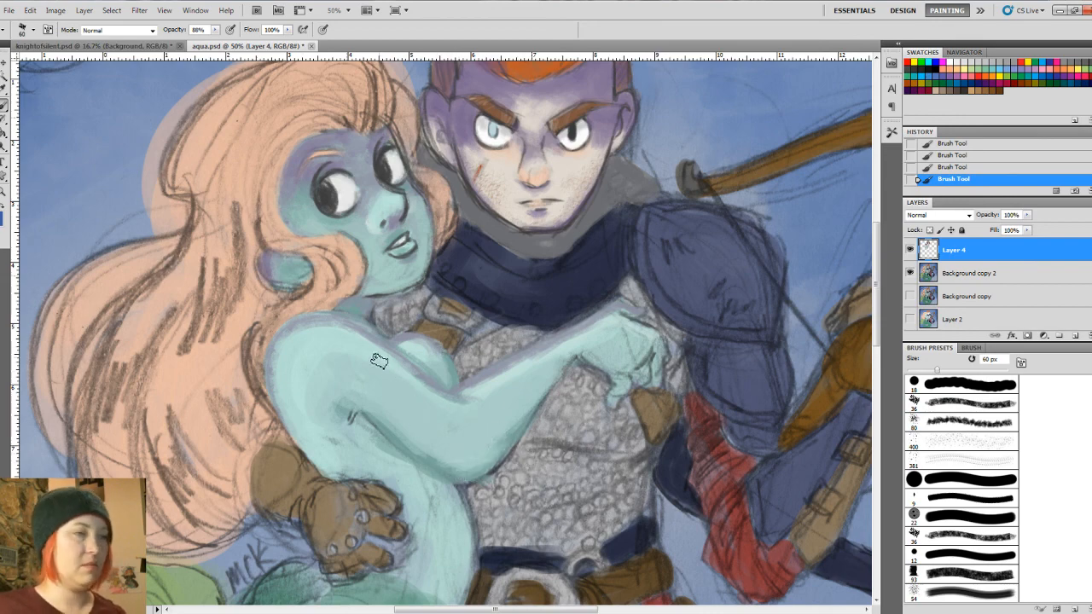
Step: Choose the light aqua #cbf2ea and paint a highlight along the underside of the mermaid's arm with the brush at 40 px
{"action": "left_click", "coordinate": [3, 219]}
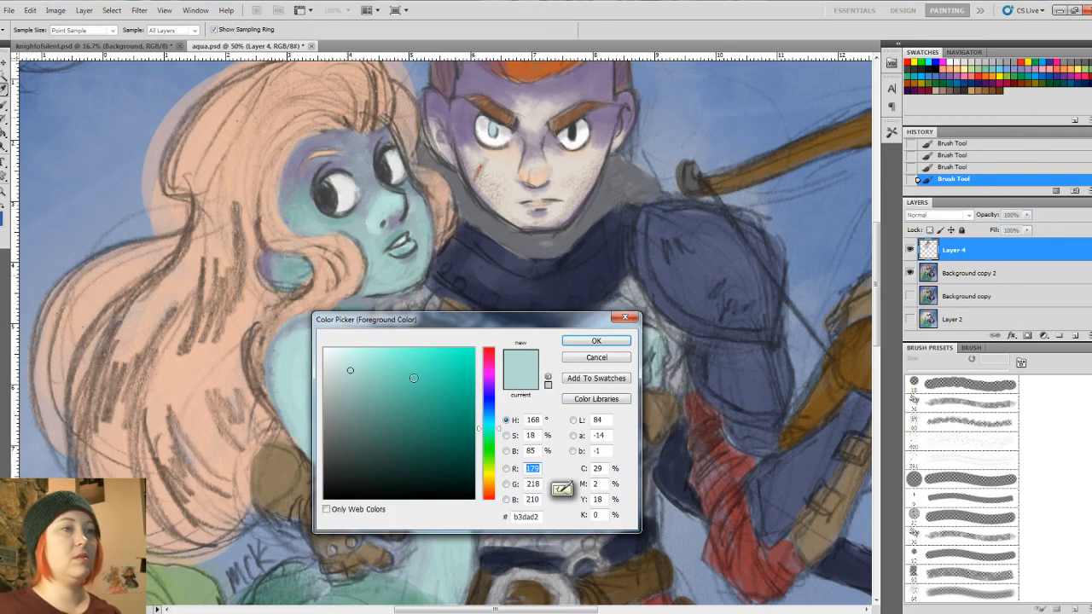
{"action": "left_click_drag", "start_coordinate": [348, 377], "coordinate": [349, 356]}
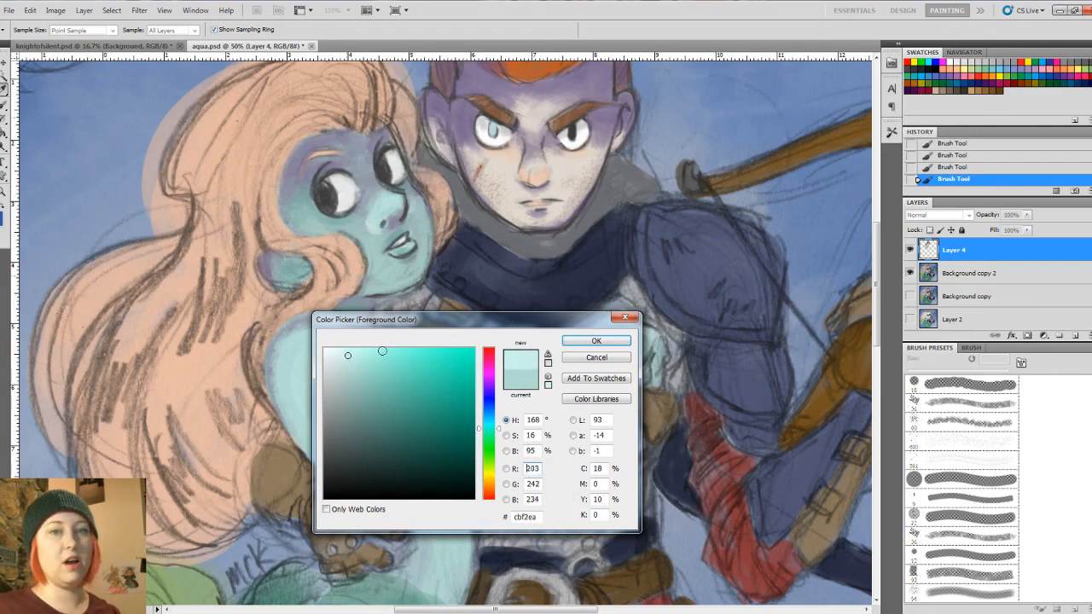
{"action": "left_click", "coordinate": [595, 341]}
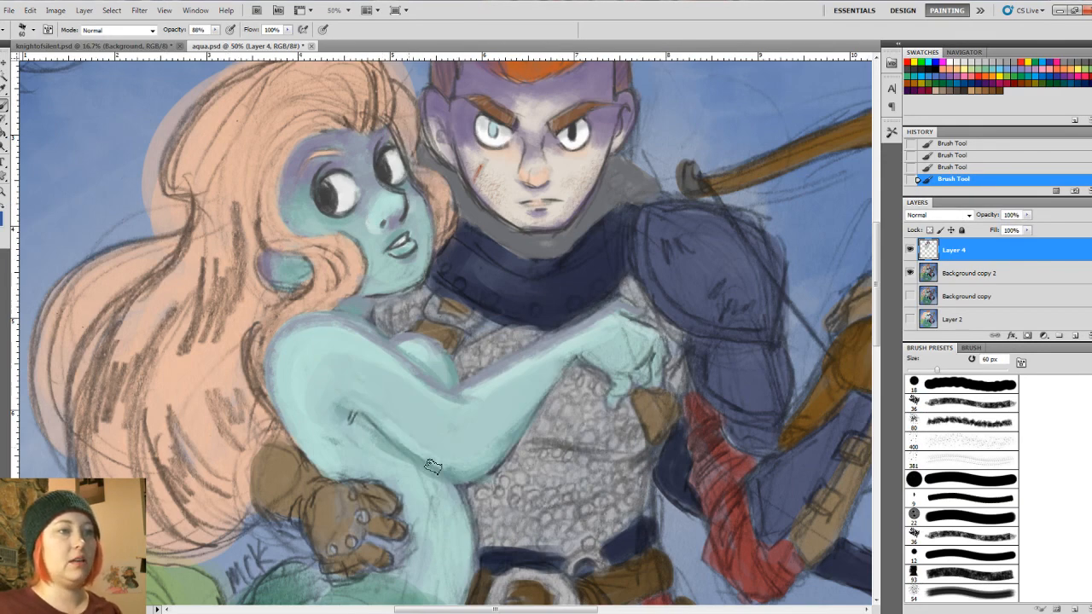
{"action": "key", "text": "bracketleft"}
{"action": "key", "text": "bracketleft"}
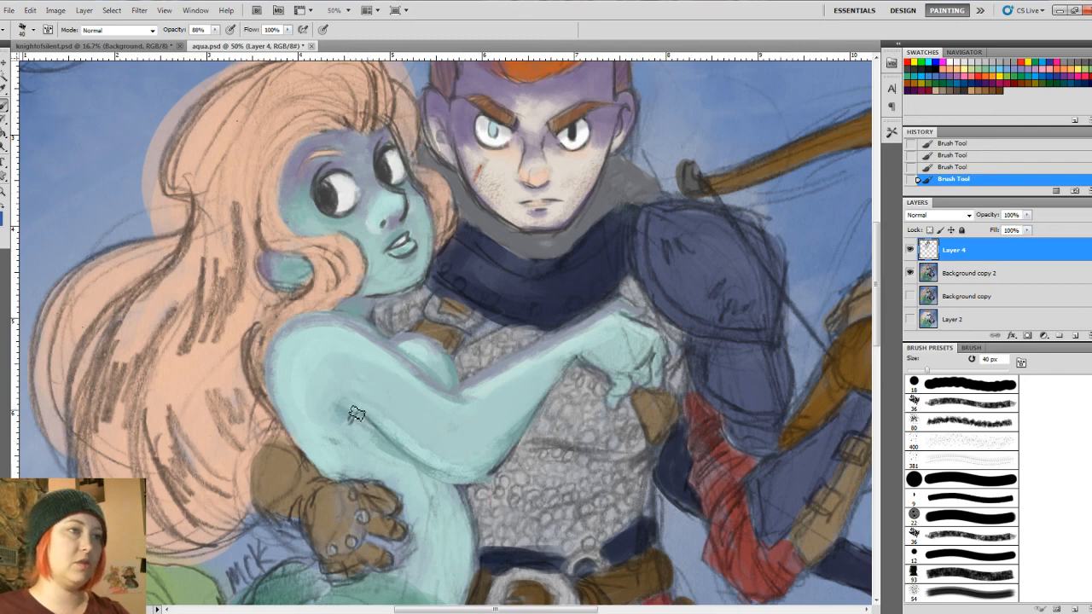
{"action": "mouse_move", "coordinate": [345, 411]}
{"action": "left_mouse_down"}
{"action": "mouse_move", "coordinate": [447, 476]}
{"action": "mouse_move", "coordinate": [492, 477]}
{"action": "mouse_move", "coordinate": [488, 470]}
{"action": "mouse_move", "coordinate": [548, 388]}
{"action": "left_mouse_up"}
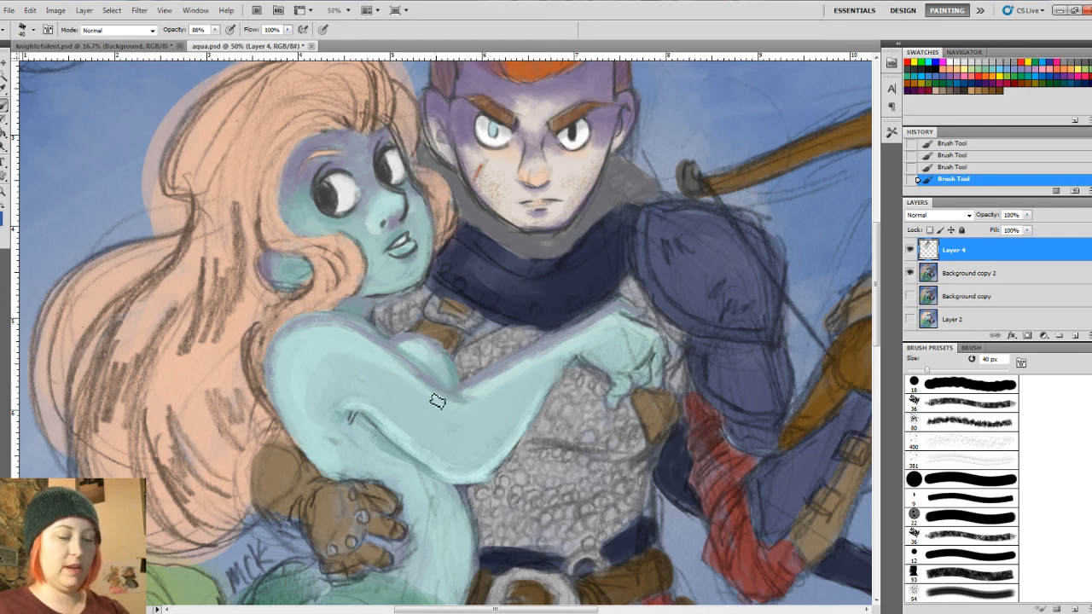
Step: Define the upper contour of the mermaid's shoulder, arm and hand in purple with the brush at 25 px
{"action": "key", "text": "bracketleft"}
{"action": "key", "text": "bracketleft"}
{"action": "key", "text": "bracketleft"}
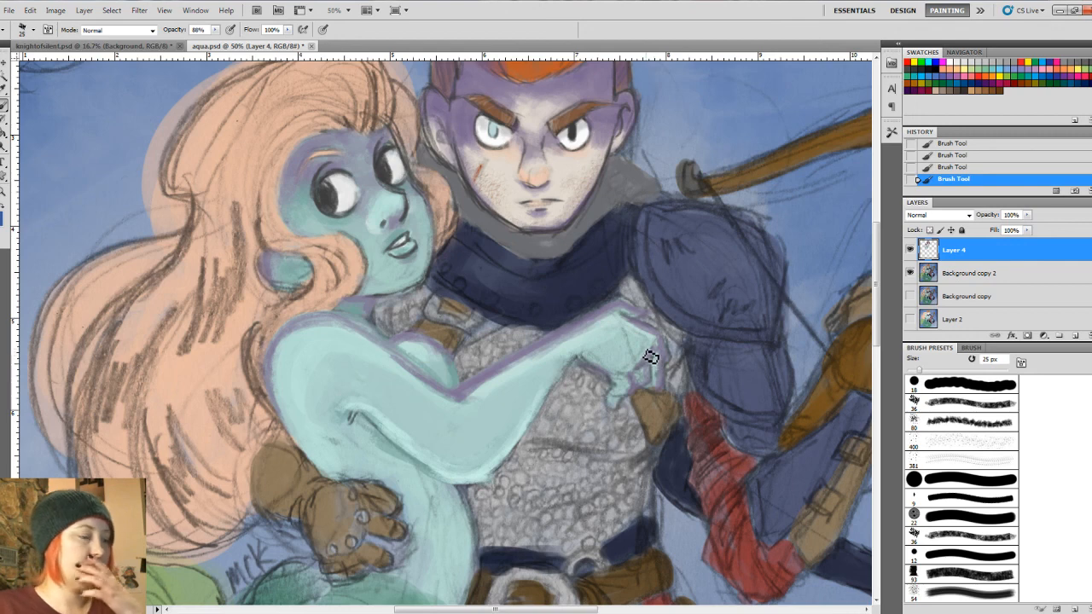
Step: Sample the aqua skin tone near the mermaid's wrist and paint over the sketch lines on her hand, starting at 45 px
{"action": "key", "text": "bracketright"}
{"action": "key", "text": "bracketright"}
{"action": "key", "text": "bracketright"}
{"action": "key", "text": "bracketright"}
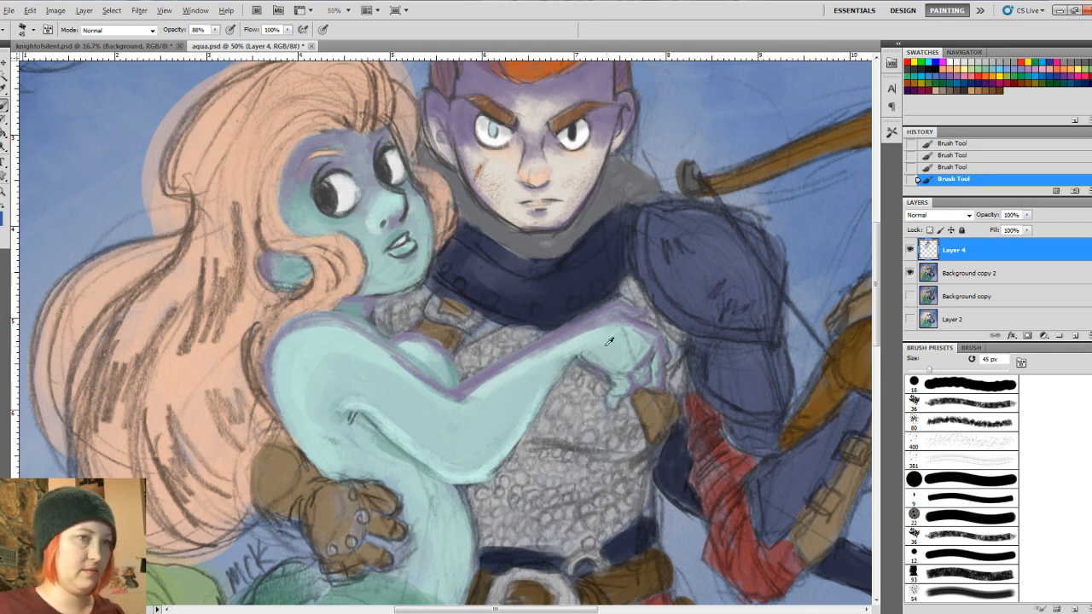
{"action": "left_click", "coordinate": [609, 341], "text": "alt"}
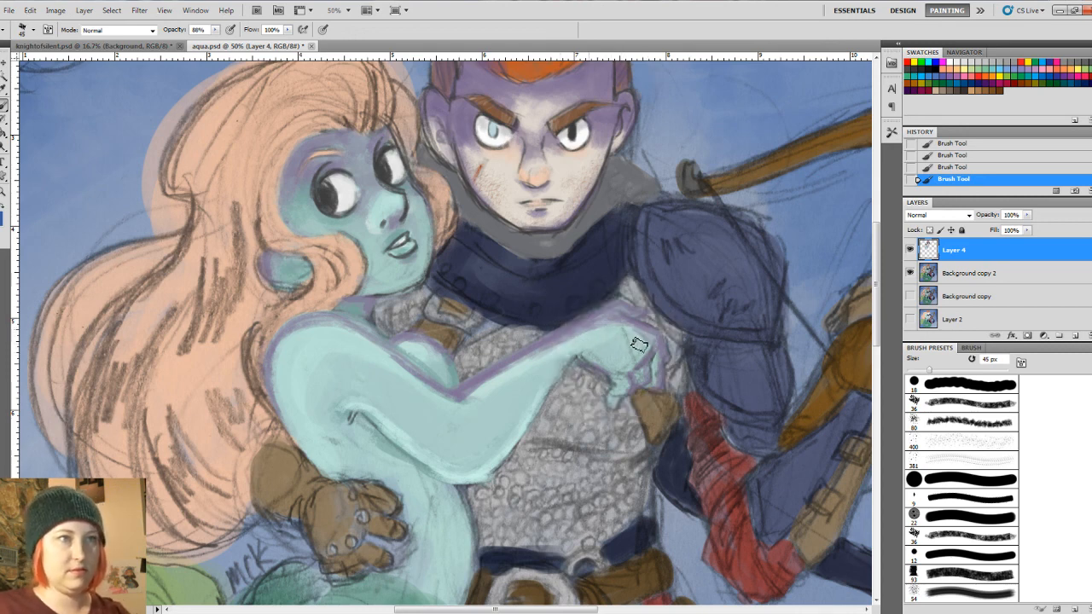
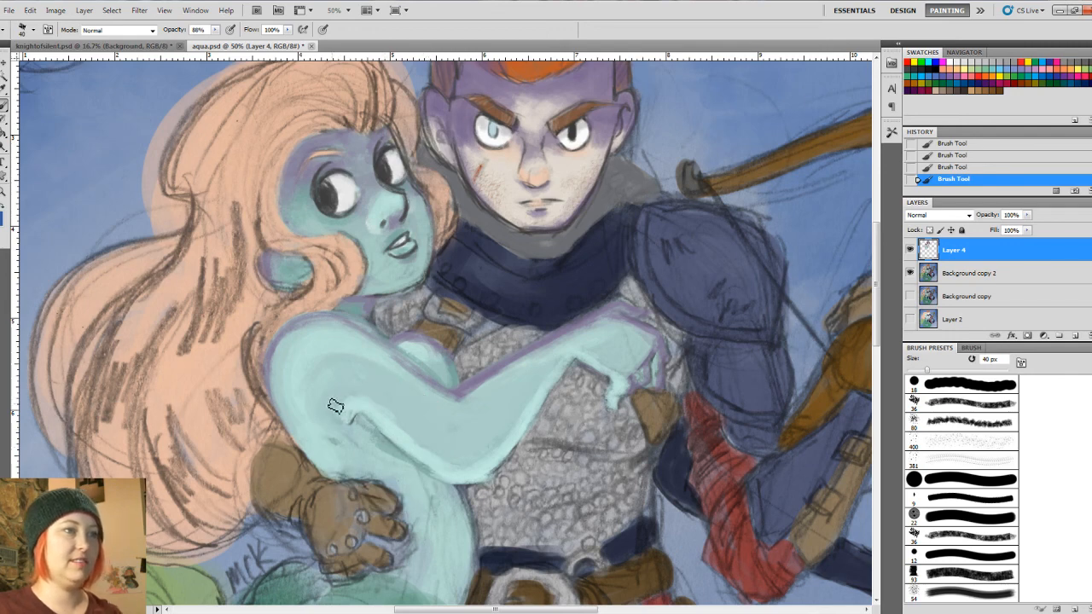
Step: Blend the teal shading across the mermaid's shoulder, arm and hand with the brush at 70 px
{"action": "key", "text": "bracketright"}
{"action": "key", "text": "bracketright"}
{"action": "key", "text": "bracketright"}
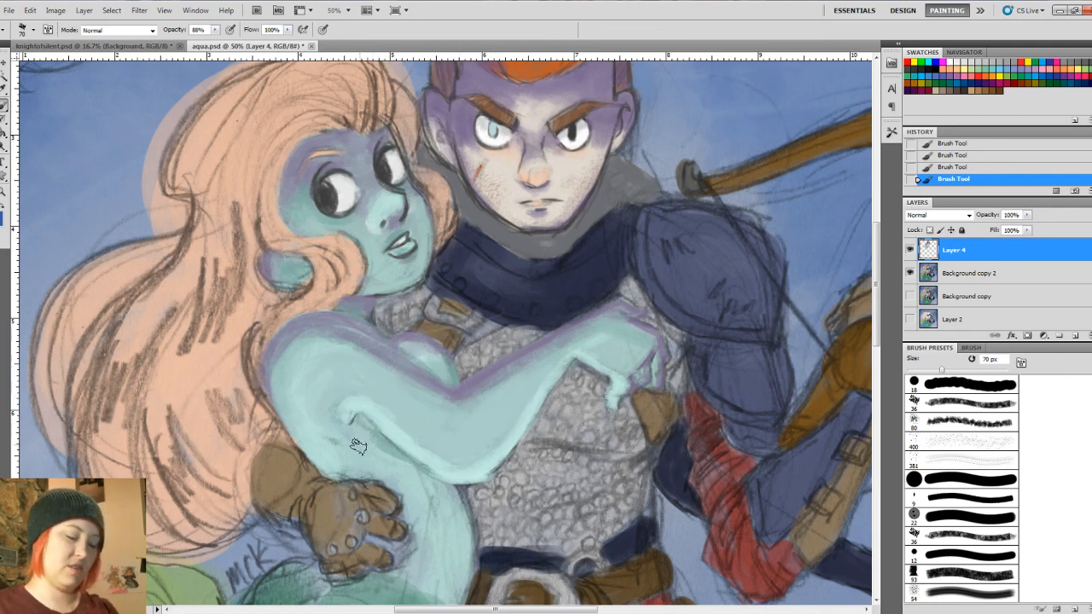
Step: Paint a purple-grey shadow beneath the mermaid's arm and down the side of her torso with the brush at 40 px
{"action": "key", "text": "bracketleft"}
{"action": "key", "text": "bracketleft"}
{"action": "mouse_move", "coordinate": [350, 408]}
{"action": "left_mouse_down"}
{"action": "mouse_move", "coordinate": [464, 476]}
{"action": "mouse_move", "coordinate": [485, 537]}
{"action": "mouse_move", "coordinate": [452, 472]}
{"action": "mouse_move", "coordinate": [485, 558]}
{"action": "mouse_move", "coordinate": [453, 468]}
{"action": "mouse_move", "coordinate": [476, 553]}
{"action": "left_mouse_up"}
{"action": "left_click_drag", "start_coordinate": [457, 475], "coordinate": [473, 551]}
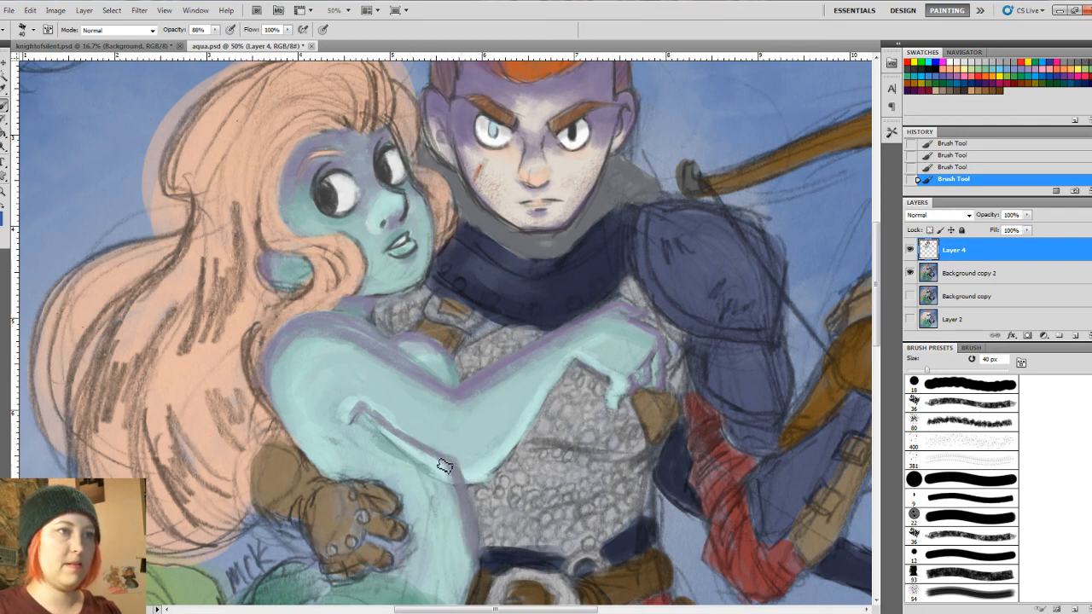
{"action": "mouse_move", "coordinate": [389, 425]}
{"action": "left_mouse_down"}
{"action": "mouse_move", "coordinate": [370, 417]}
{"action": "mouse_move", "coordinate": [427, 450]}
{"action": "left_mouse_up"}
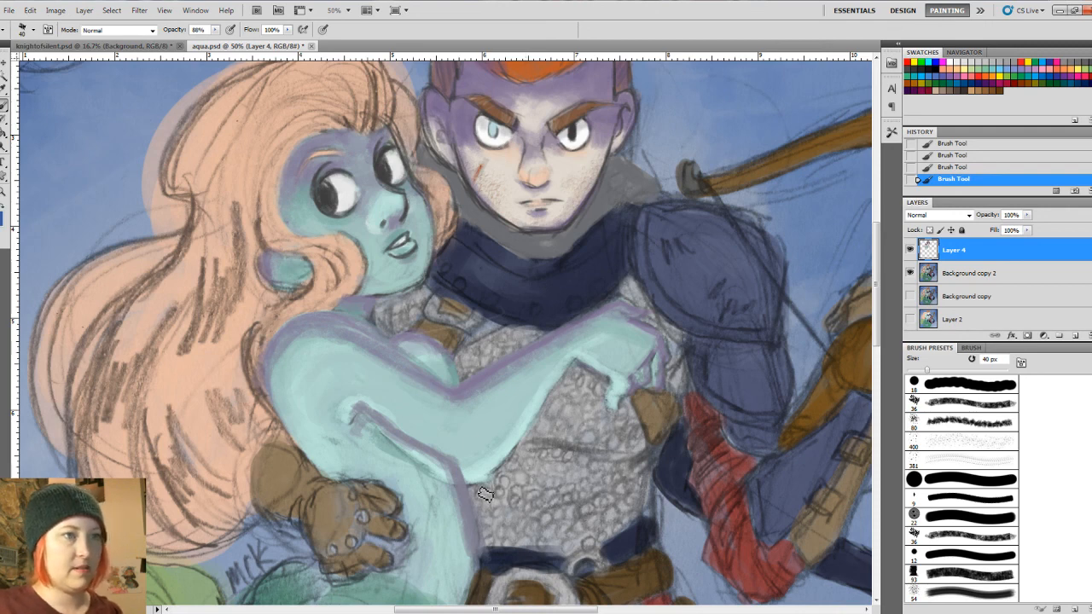
{"action": "mouse_move", "coordinate": [475, 475]}
{"action": "left_mouse_down"}
{"action": "mouse_move", "coordinate": [539, 408]}
{"action": "mouse_move", "coordinate": [509, 451]}
{"action": "mouse_move", "coordinate": [566, 381]}
{"action": "mouse_move", "coordinate": [461, 482]}
{"action": "left_mouse_up"}
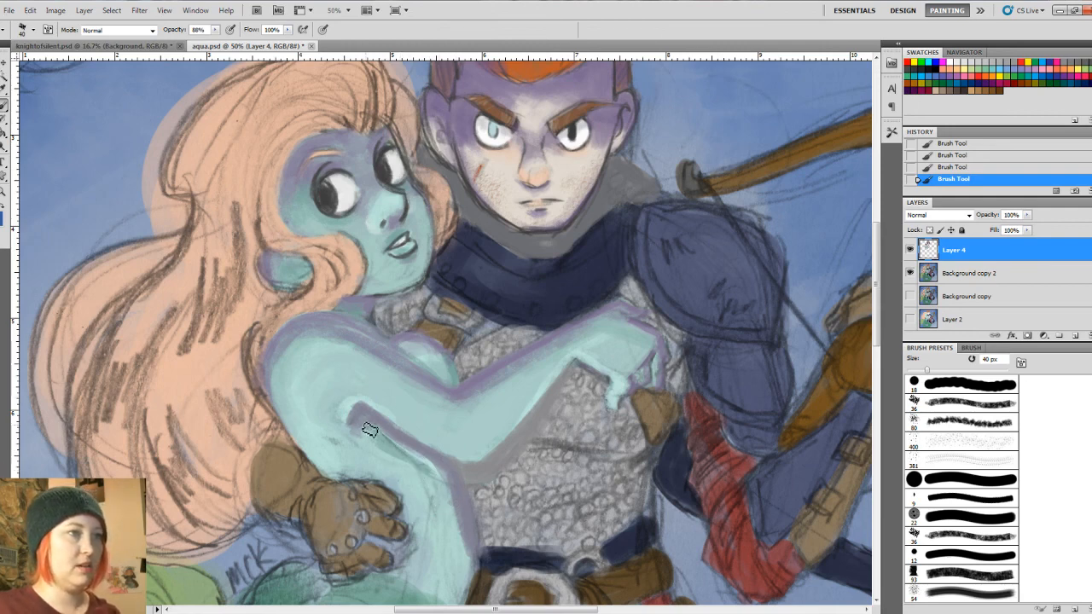
Step: Sample the aqua from the mermaid's hand and blend the shading on her torso below the arm at 70 px
{"action": "key", "text": "bracketright"}
{"action": "key", "text": "bracketright"}
{"action": "key", "text": "bracketright"}
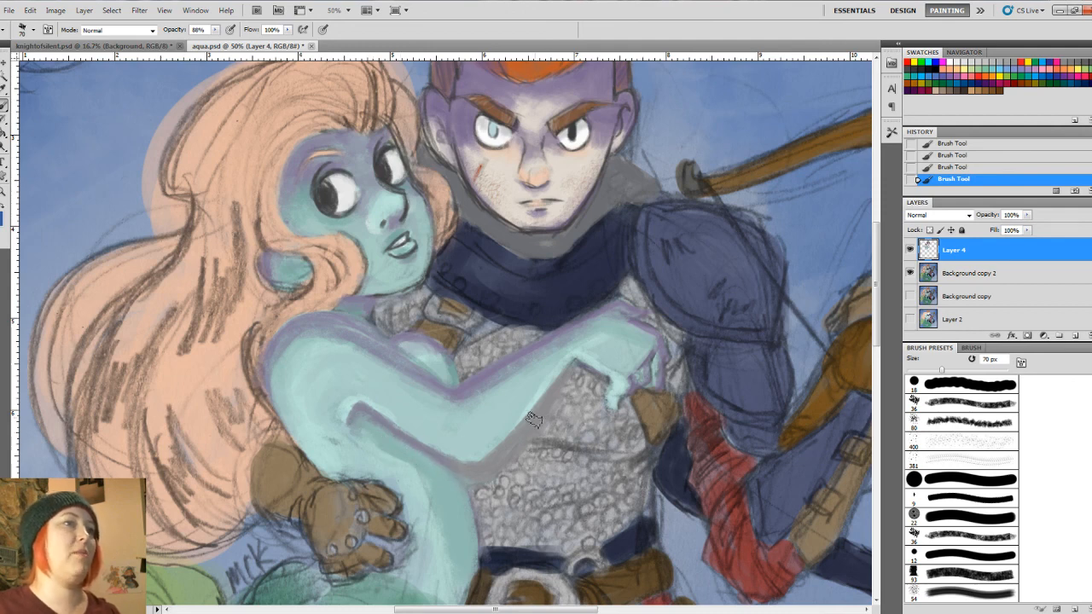
{"action": "left_click", "coordinate": [613, 385], "text": "alt"}
{"action": "mouse_move", "coordinate": [376, 409]}
{"action": "left_mouse_down"}
{"action": "mouse_move", "coordinate": [405, 435]}
{"action": "mouse_move", "coordinate": [367, 412]}
{"action": "mouse_move", "coordinate": [461, 470]}
{"action": "left_mouse_up"}
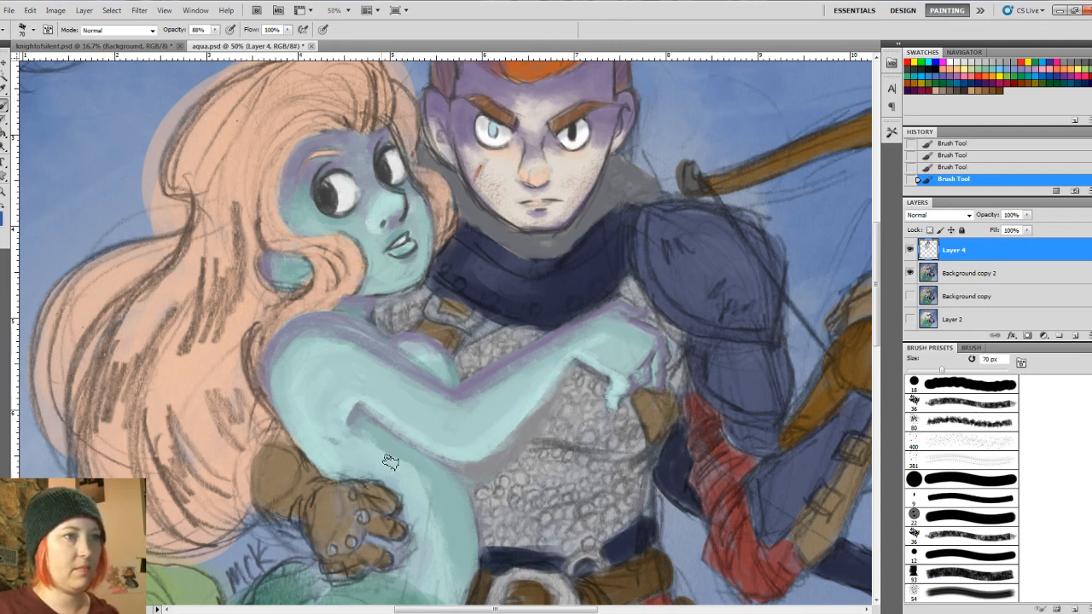
{"action": "mouse_move", "coordinate": [424, 482]}
{"action": "left_mouse_down"}
{"action": "mouse_move", "coordinate": [449, 566]}
{"action": "mouse_move", "coordinate": [459, 568]}
{"action": "mouse_move", "coordinate": [454, 505]}
{"action": "left_mouse_up"}
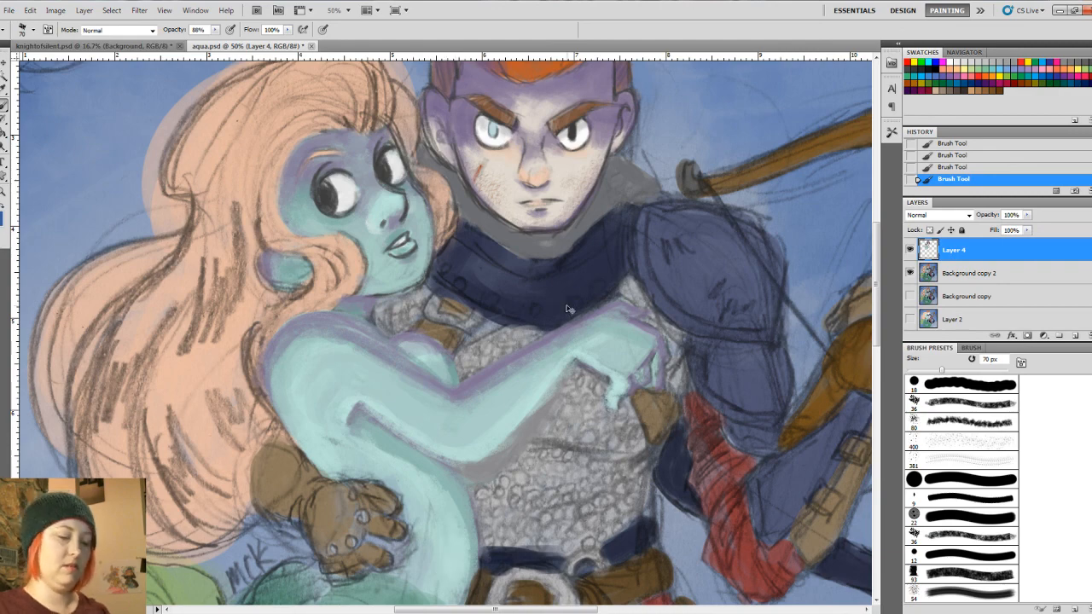
Step: Straighten the rotated canvas and review the whole painting at 25% zoom
{"action": "key", "text": "ctrl+minus"}
{"action": "key", "text": "ctrl+minus"}
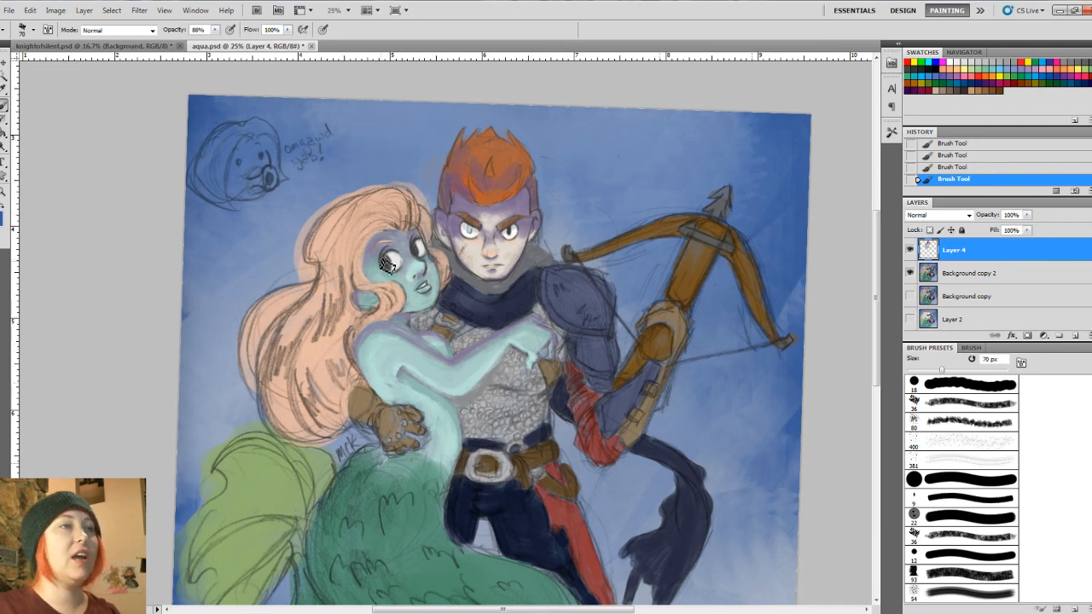
{"action": "key", "text": "r"}
{"action": "left_click_drag", "start_coordinate": [470, 197], "coordinate": [482, 200]}
{"action": "key", "text": "b"}
{"action": "key", "text": "space"}
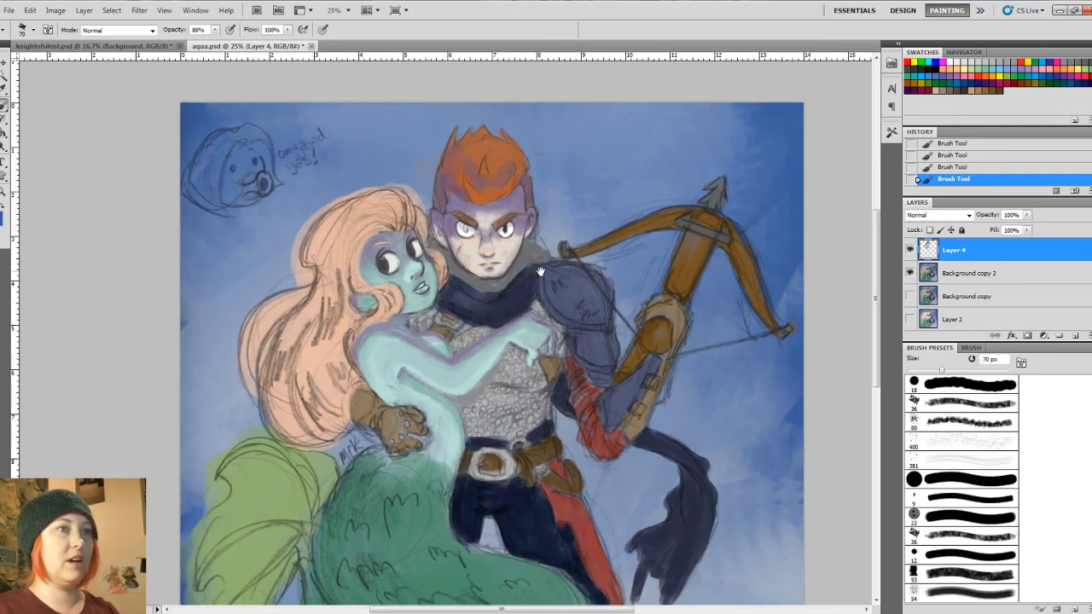
{"action": "mouse_move", "coordinate": [540, 271]}
{"action": "left_mouse_down"}
{"action": "mouse_move", "coordinate": [474, 239]}
{"action": "mouse_move", "coordinate": [471, 249]}
{"action": "left_mouse_up"}
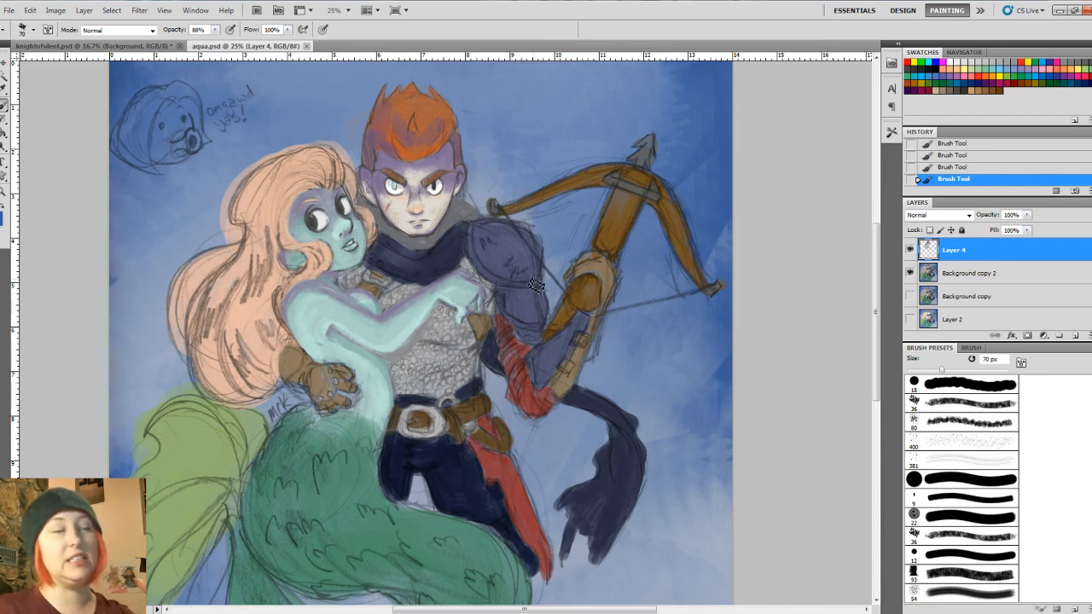
Step: Look over the knight drawing in knightofsilent.psd and return to aqua.psd
{"action": "left_click", "coordinate": [120, 47]}
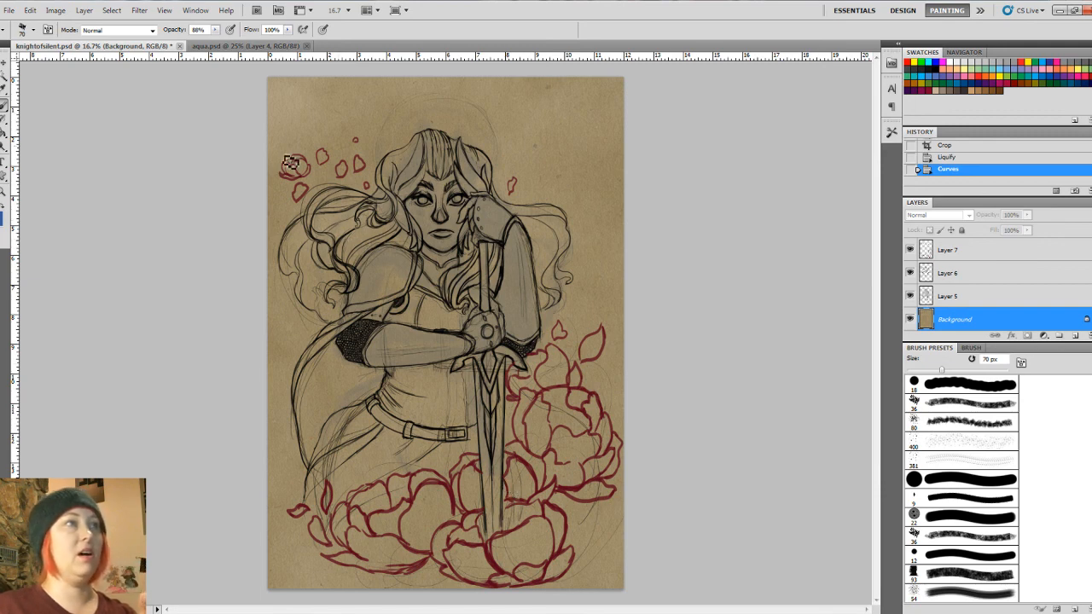
{"action": "left_click", "coordinate": [273, 47]}
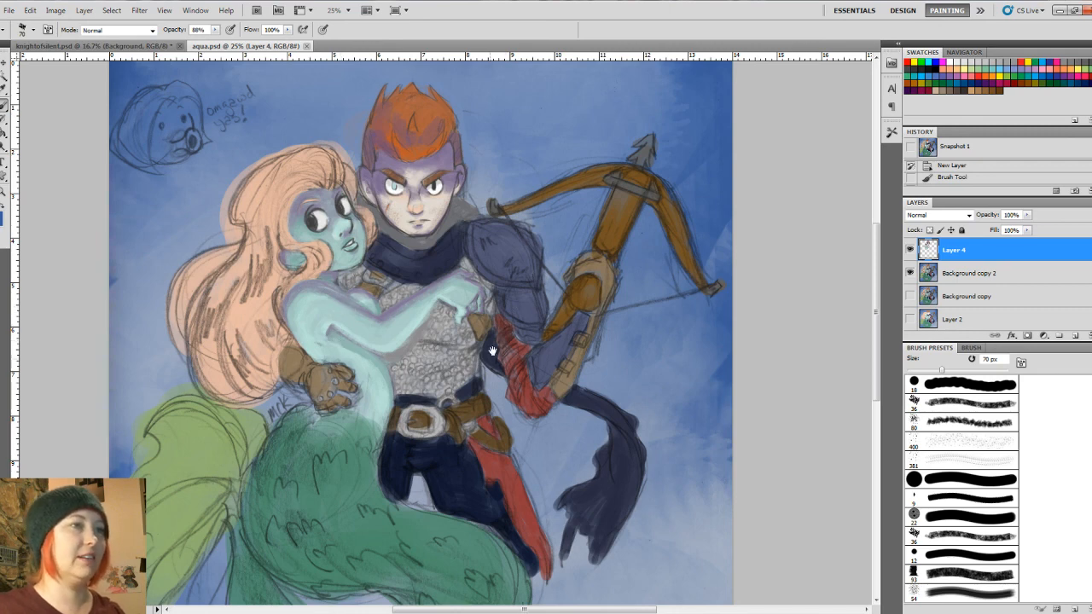
{"action": "mouse_move", "coordinate": [492, 375]}
{"action": "left_mouse_down"}
{"action": "mouse_move", "coordinate": [504, 331]}
{"action": "mouse_move", "coordinate": [512, 411]}
{"action": "mouse_move", "coordinate": [507, 397]}
{"action": "left_mouse_up"}
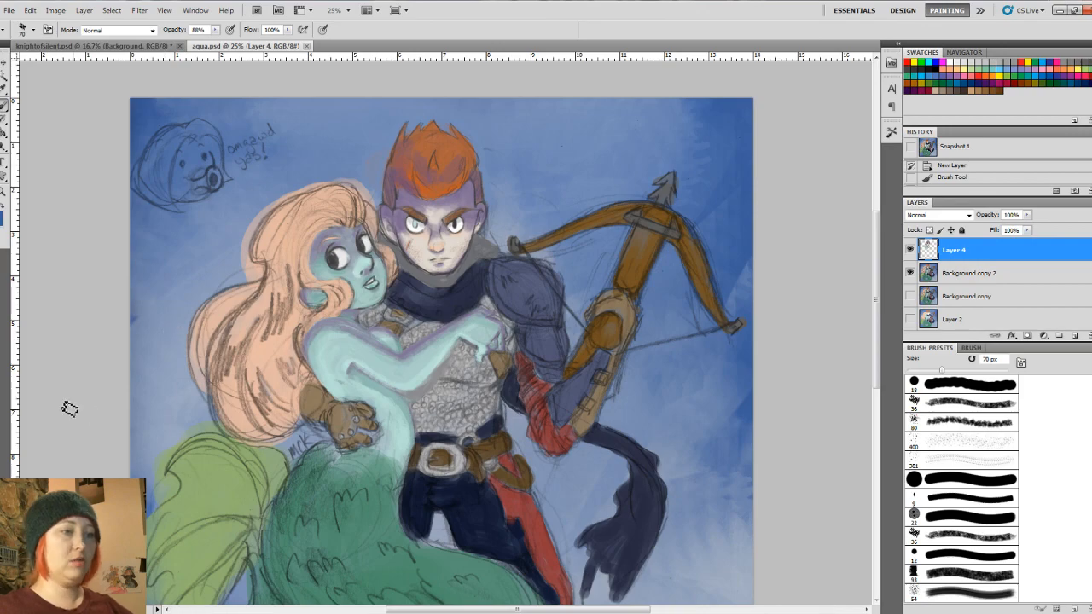
Step: Switch to the OBS window
{"action": "key", "text": "alt+Tab"}
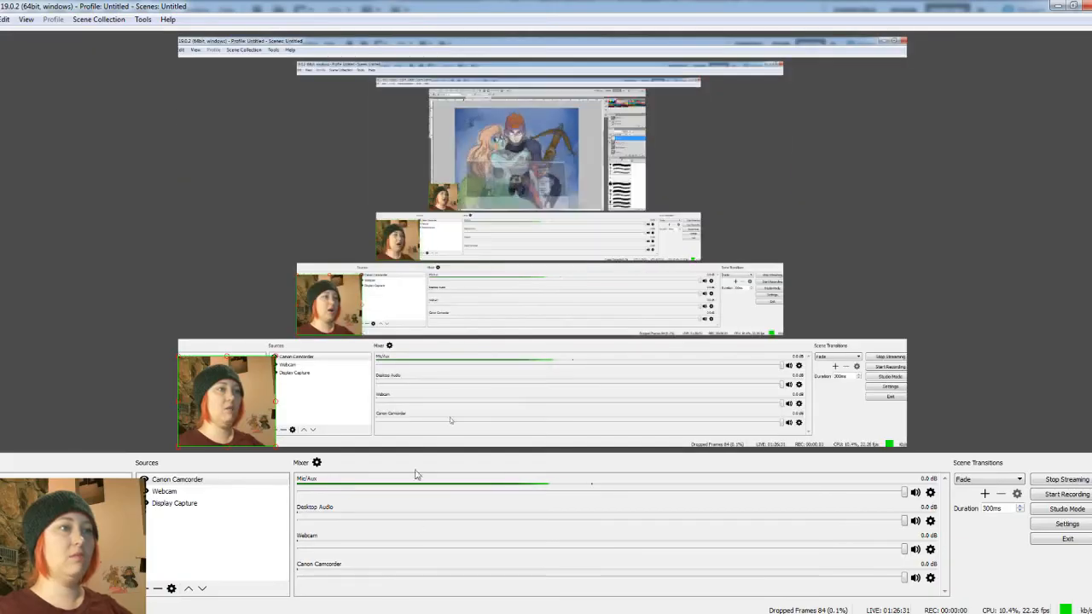